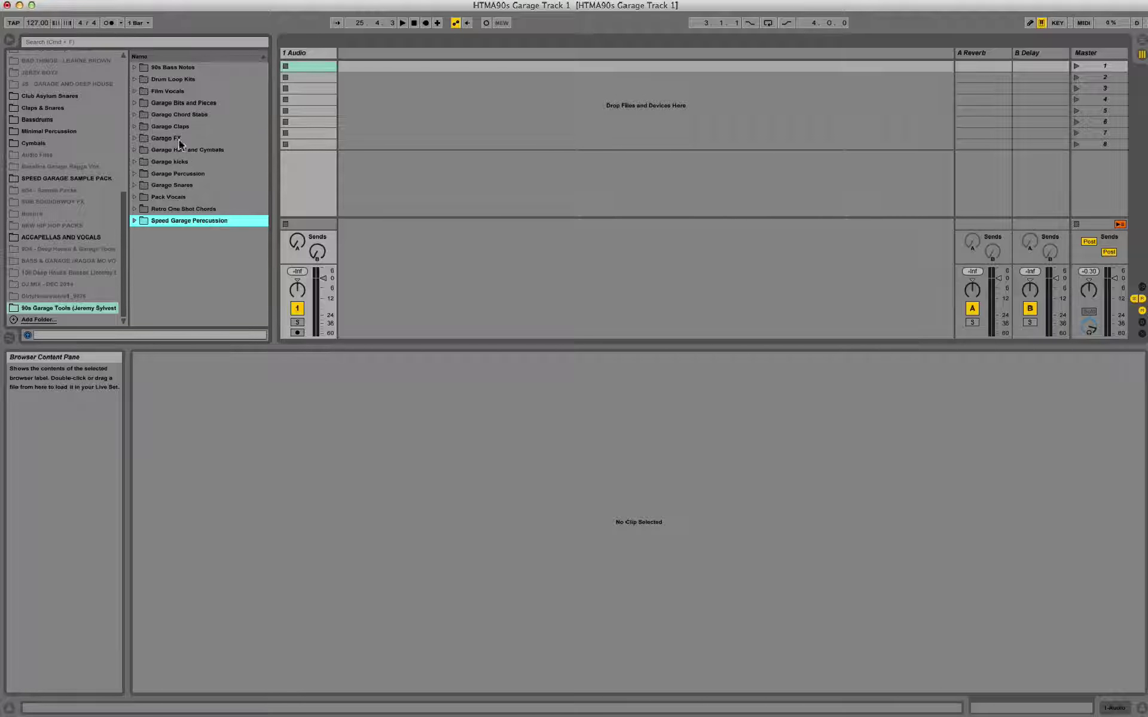
- Expand the Garage Chord Stabs folder and preview a few of its Club_Asylum_Stab samples, ending on Club_Asylum_Stab.wav
left_click(135, 115)
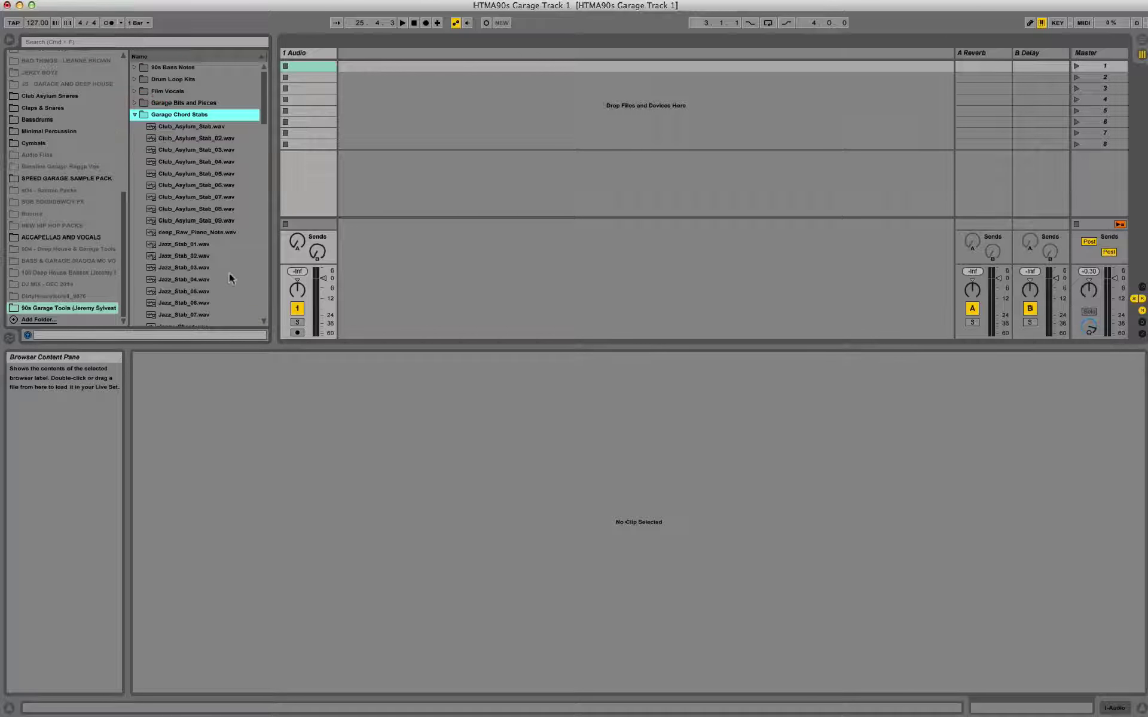
left_click(209, 128)
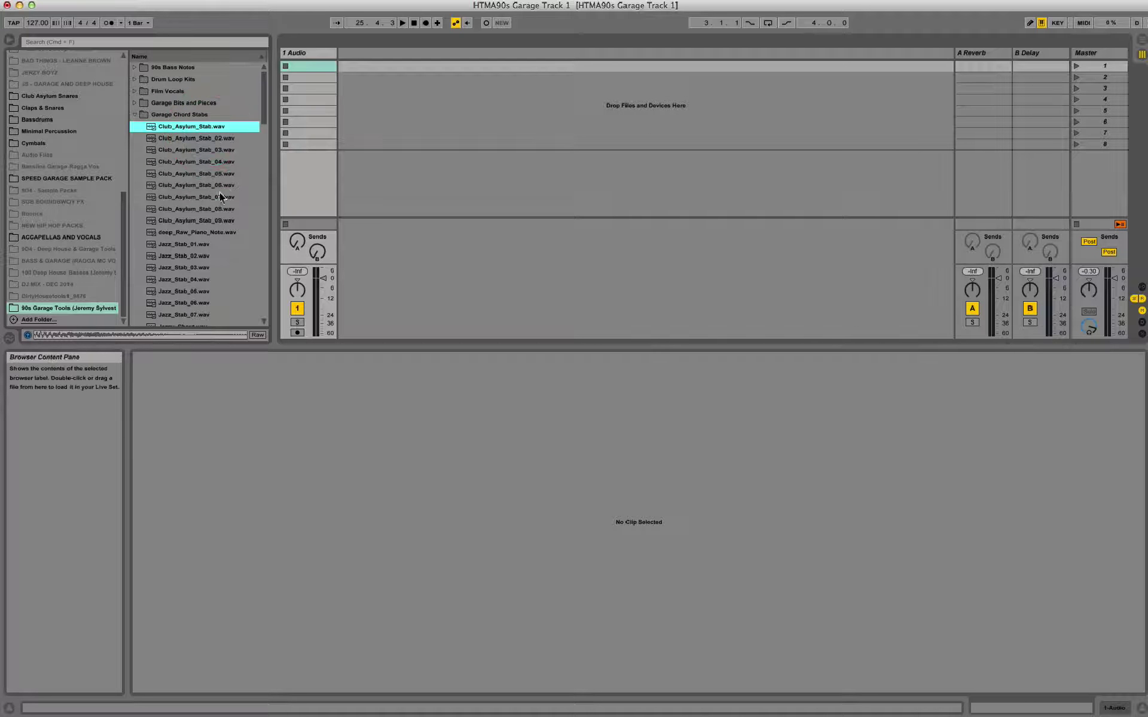
left_click(222, 198)
left_click(223, 137)
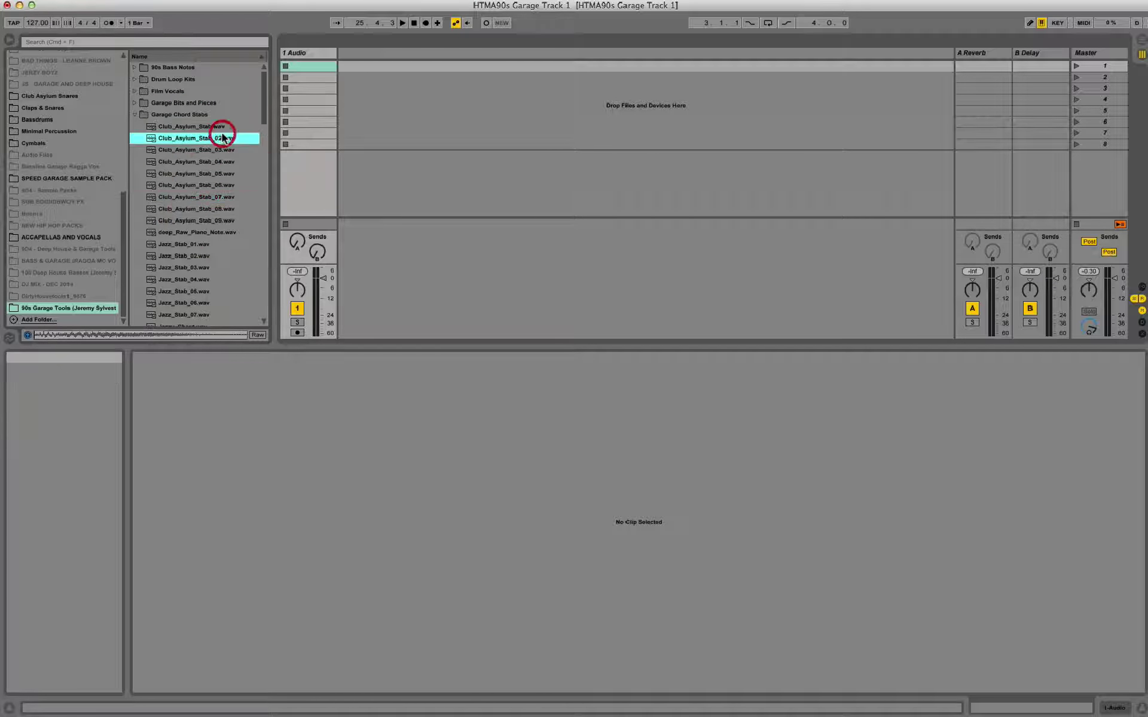
left_click(225, 128)
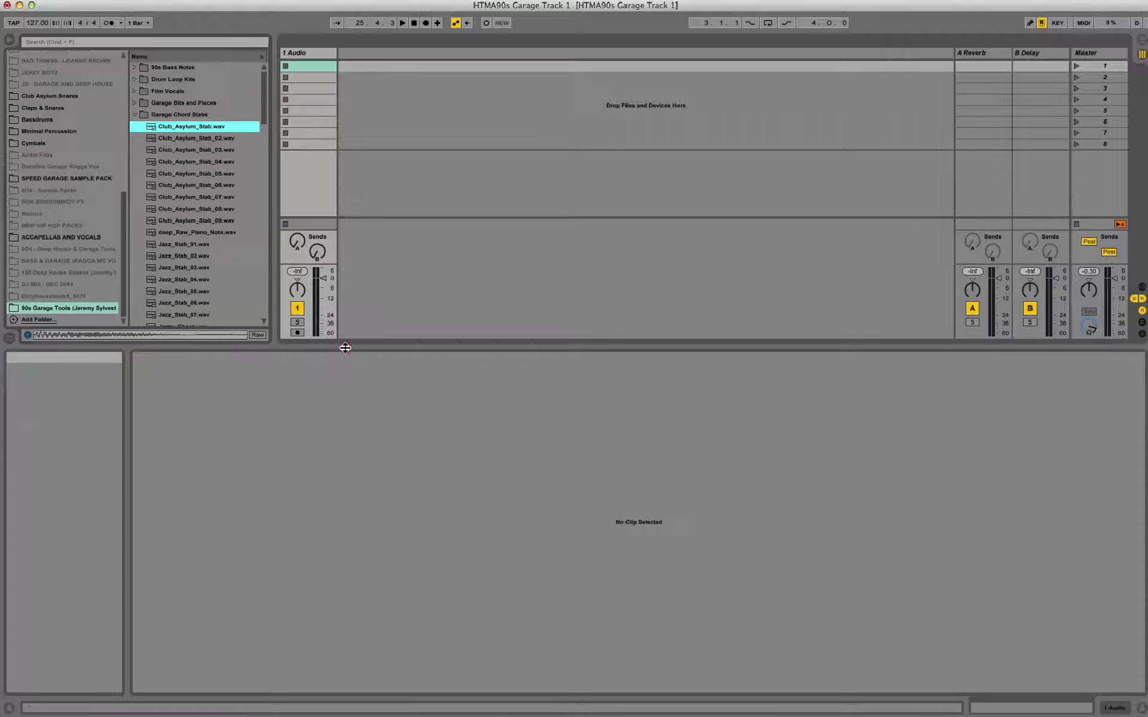
- Enlarge the browser area and preview the Club_Asylum_Stab samples from 02 to 09 and deep_Raw_Piano_Note.wav in order
left_click_drag(345, 346, 329, 557)
key("Down")
key("Down")
key("Down")
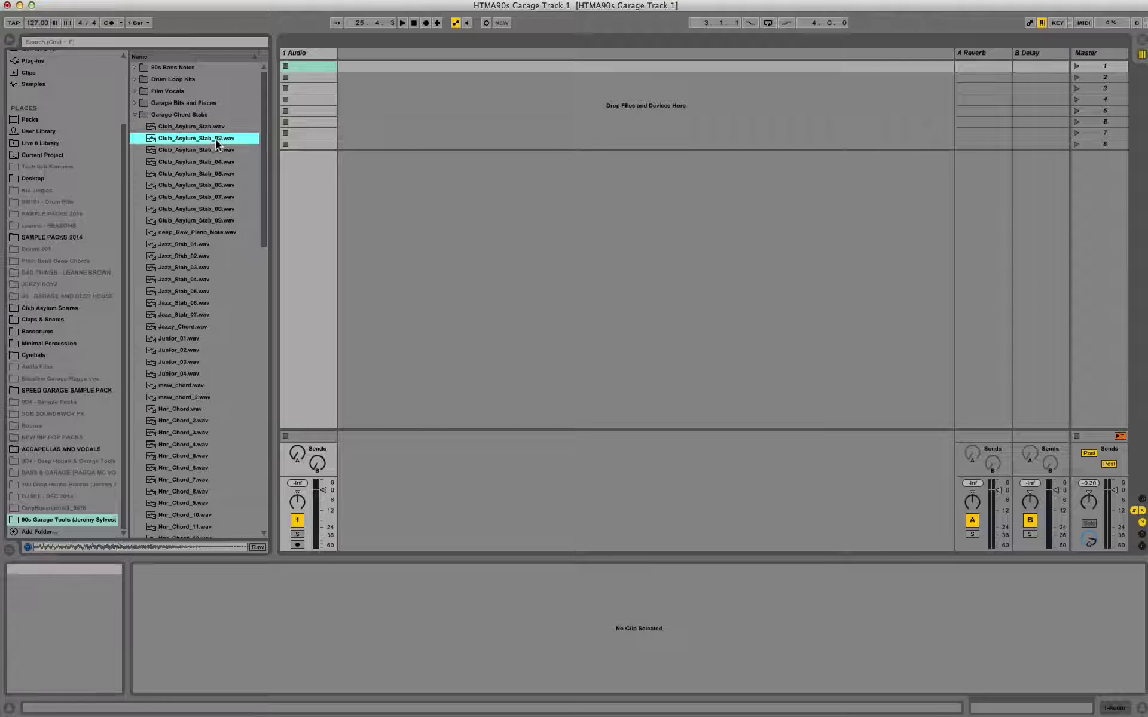
key("Down")
key("Down")
key("Down")
key("Down")
key("Down")
key("Down")
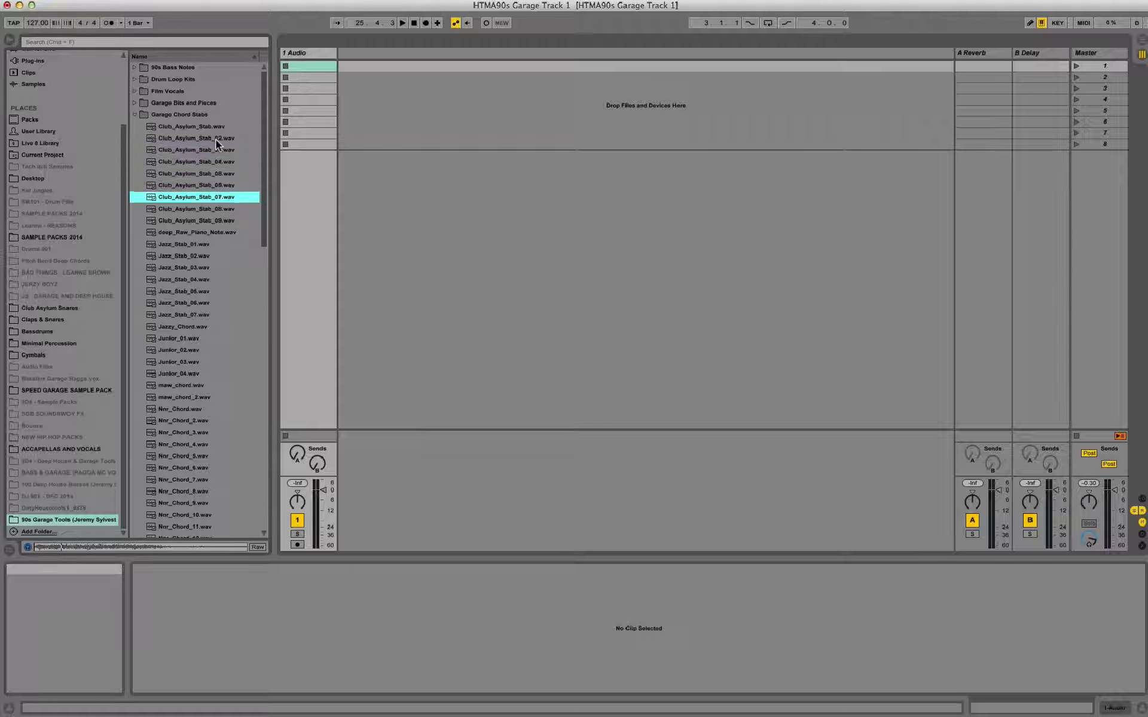
key("Down")
key("Down")
- Preview the jazz stab samples from Jazz_Stab_01.wav to Jazz_Stab_04.wav one after another
key("Down")
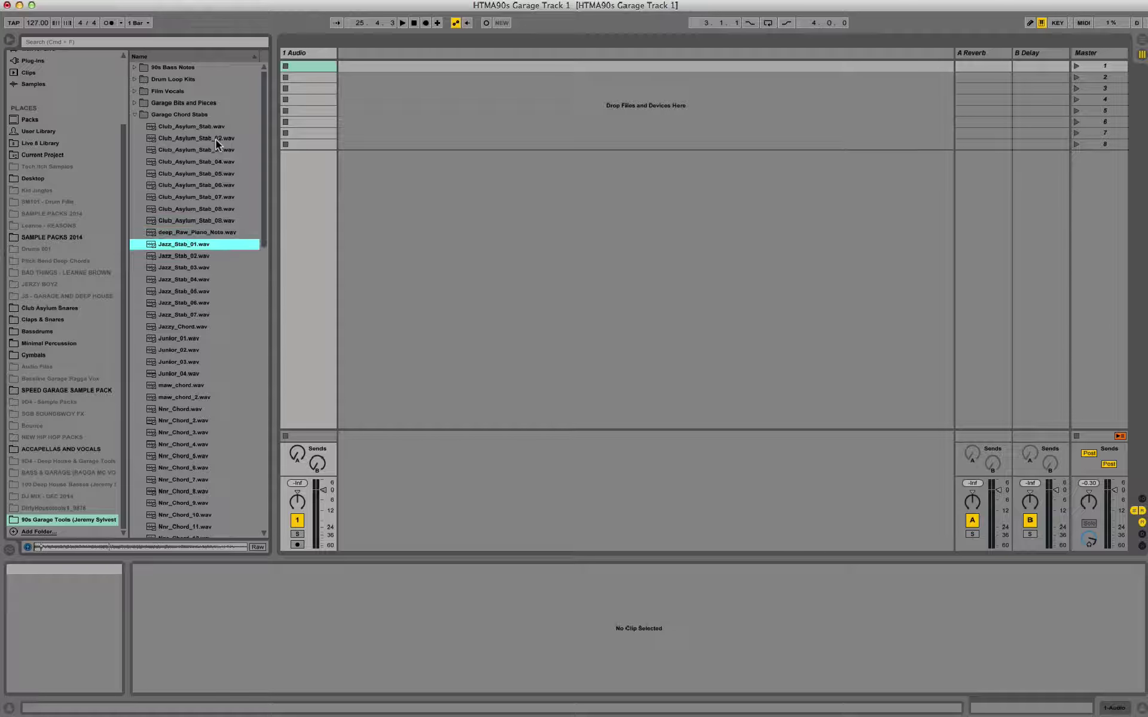
key("Down")
key("Down")
key("Down")
key("Down")
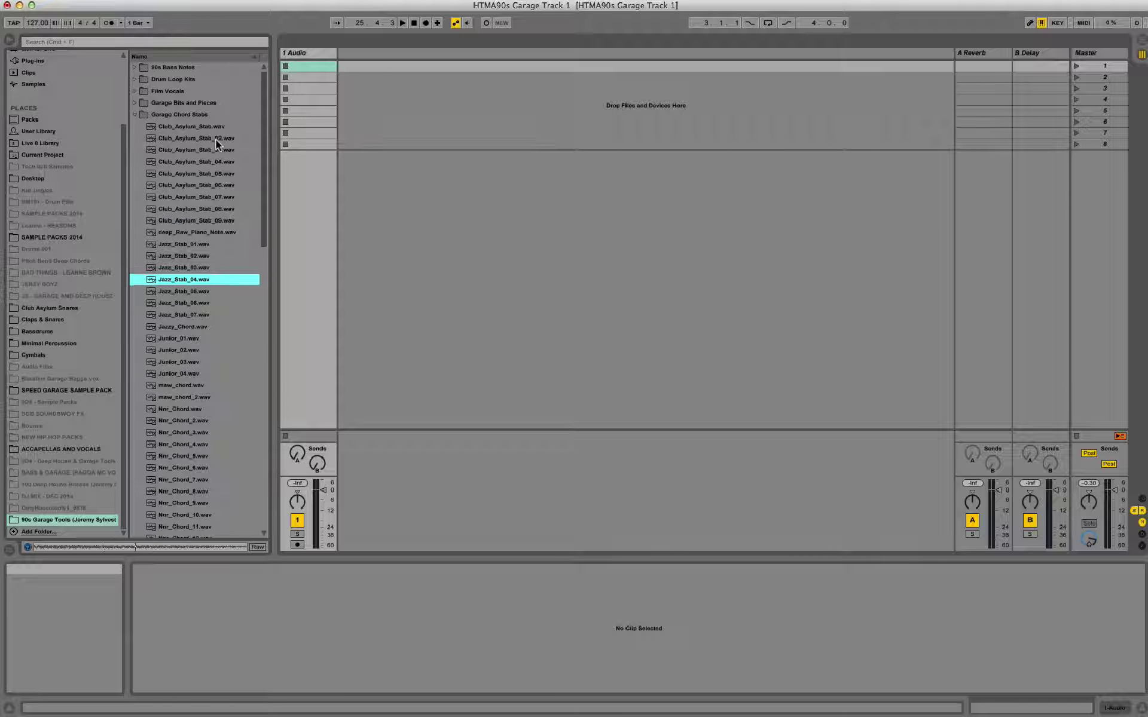
- Skip ahead to Nnr_Chord_2.wav and preview the Nnr_Chord samples in order up to Nnr_Chord_14.wav
left_click(181, 420)
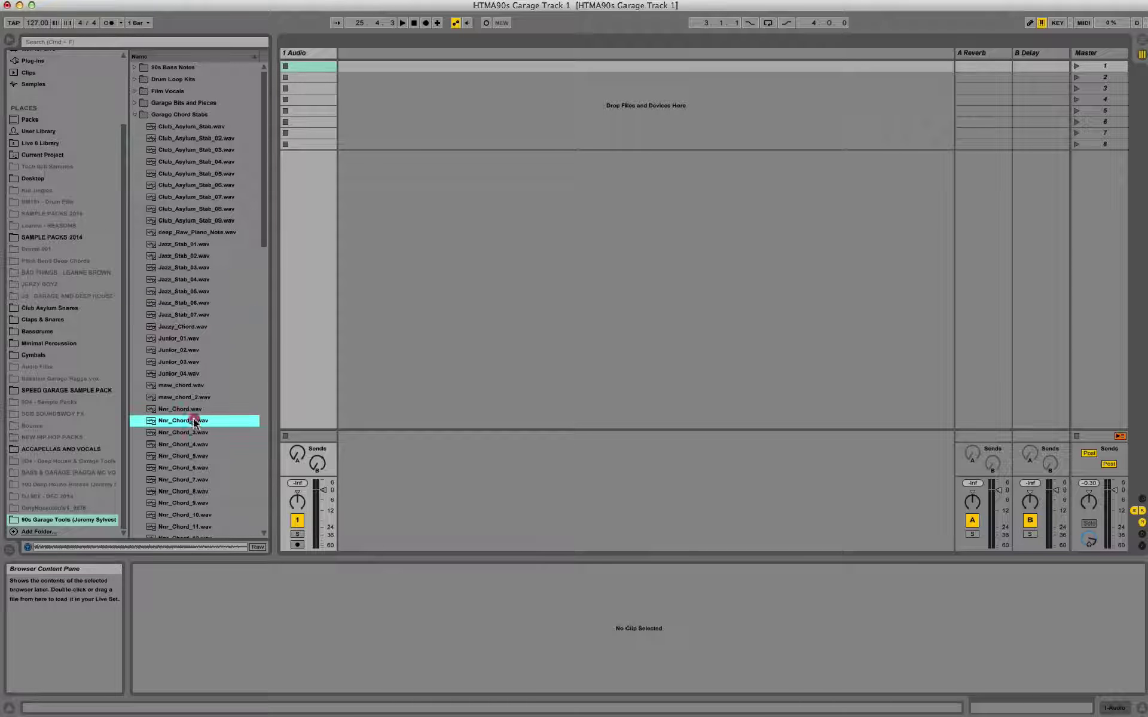
key("Down")
key("Down")
key("Down")
key("Down")
key("Down")
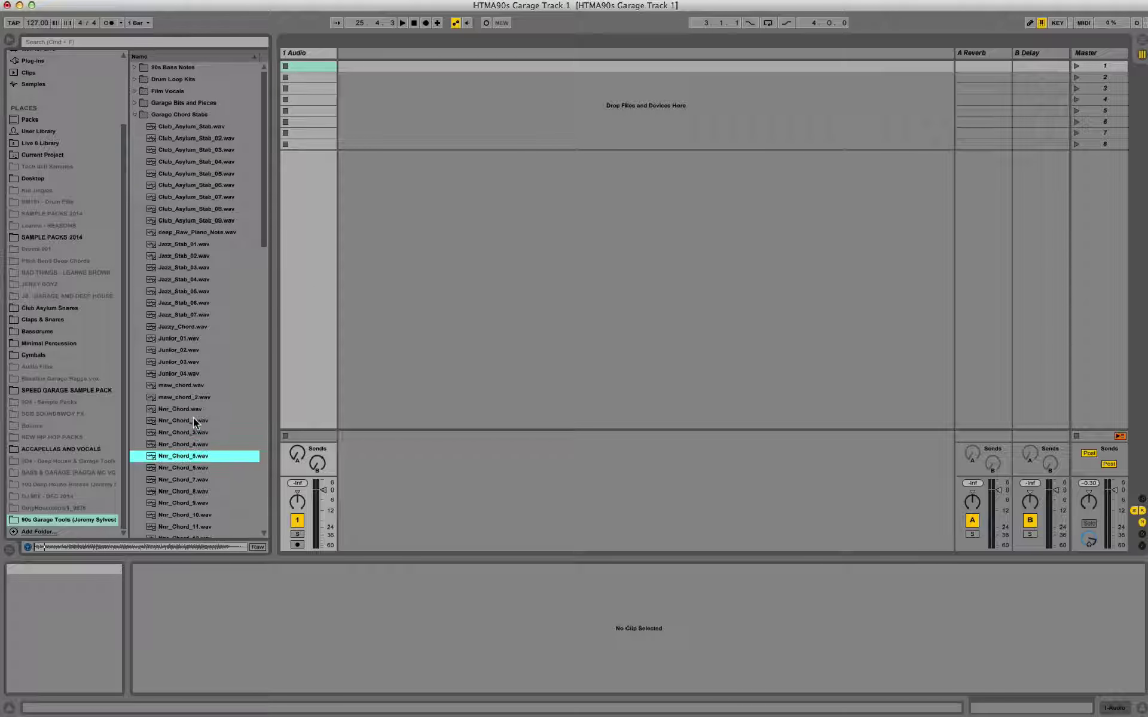
key("Down")
key("Down")
key("Down")
key("Down")
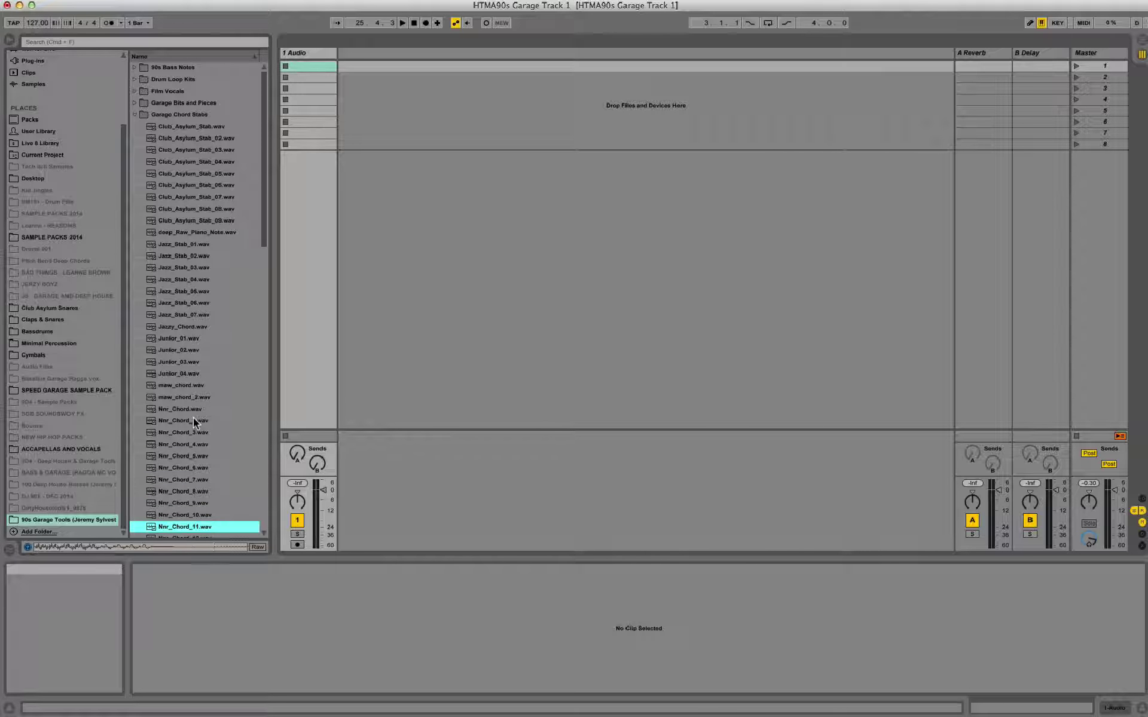
key("Down")
key("Down")
key("Down")
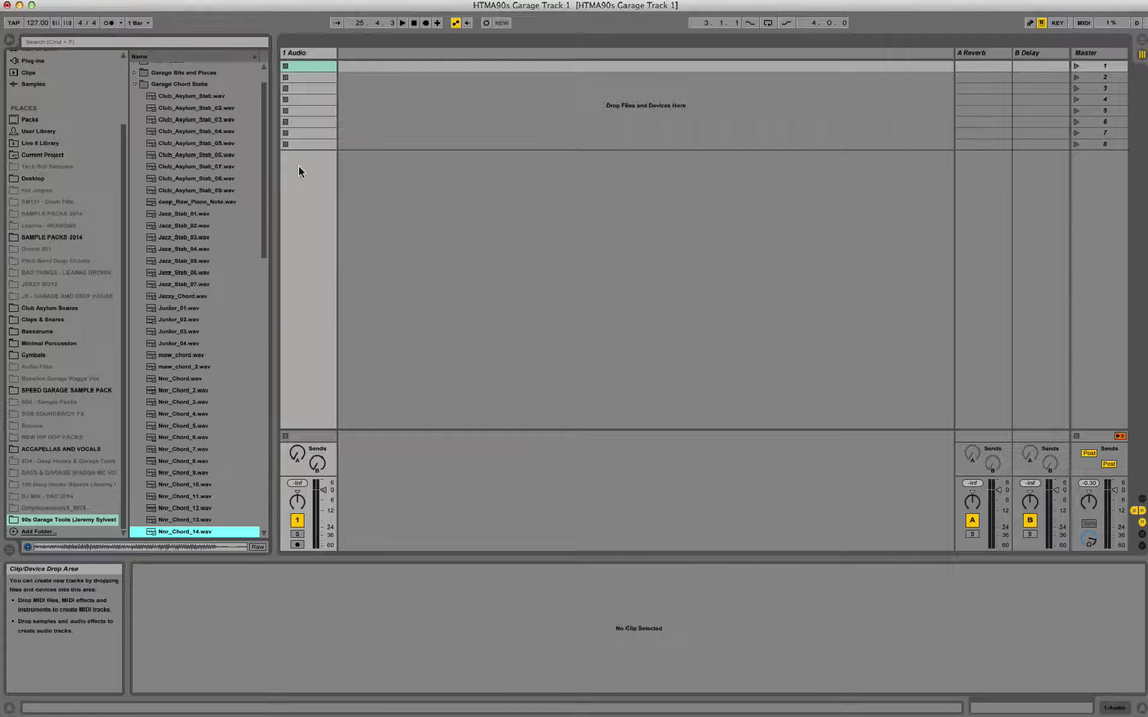
- Preview the following Nnr_Chord samples from 15 to 31 and collapse the Garage Chord Stabs folder
left_click_drag(262, 196, 268, 270)
key("Down")
key("Down")
key("Down")
key("Down")
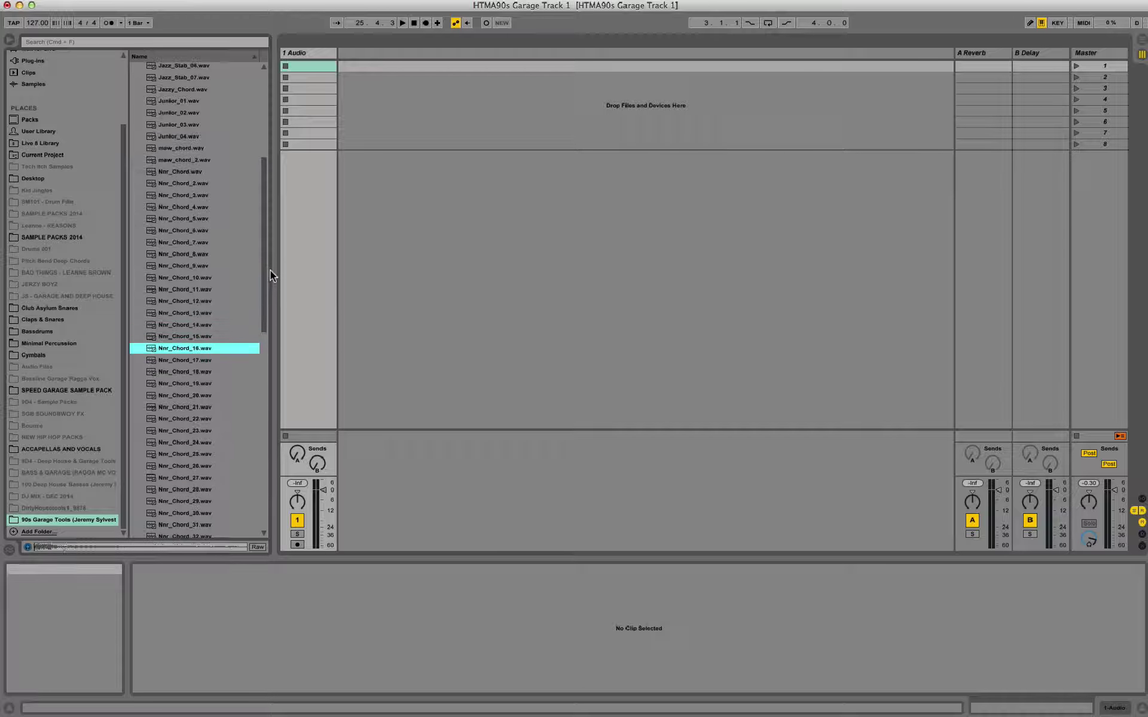
key("Down")
key("Down")
key("Down")
key("Down")
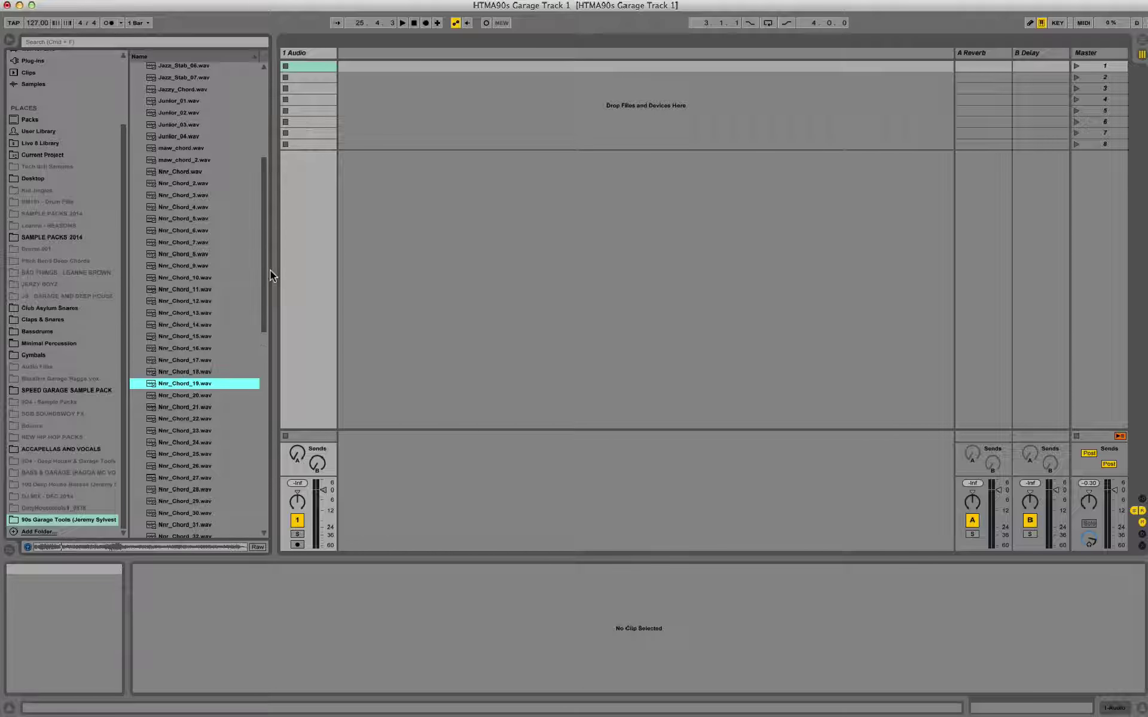
key("Down")
key("Down")
key("Down")
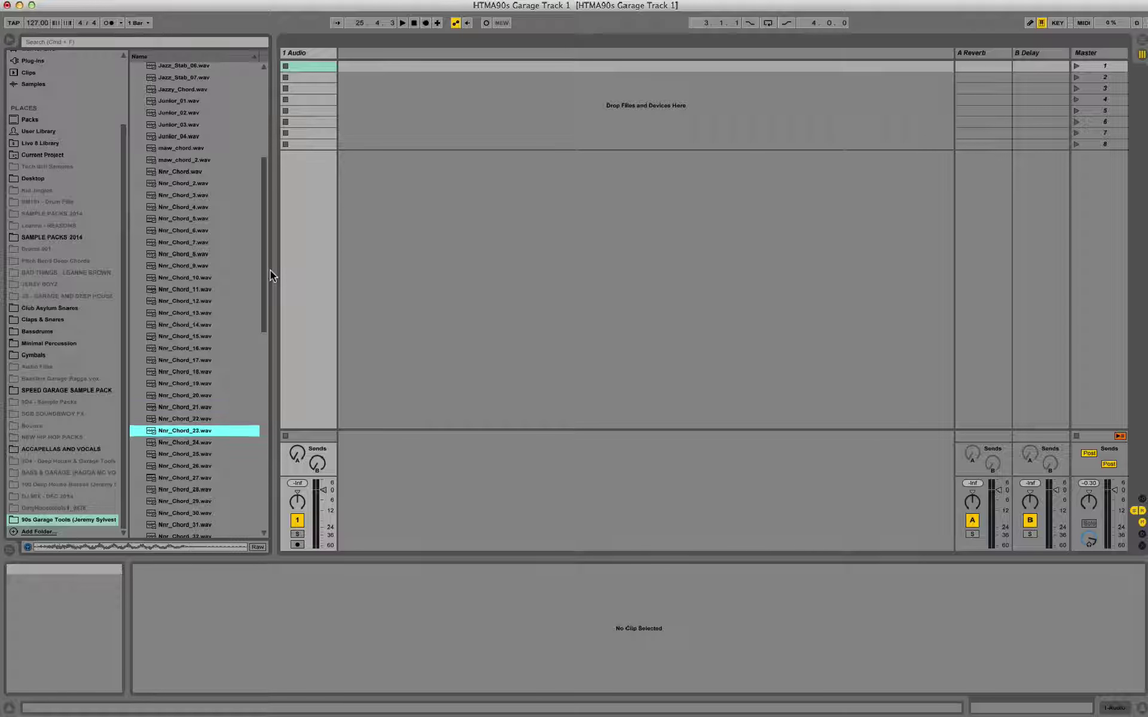
key("Down")
key("Down")
key("Down")
key("Down")
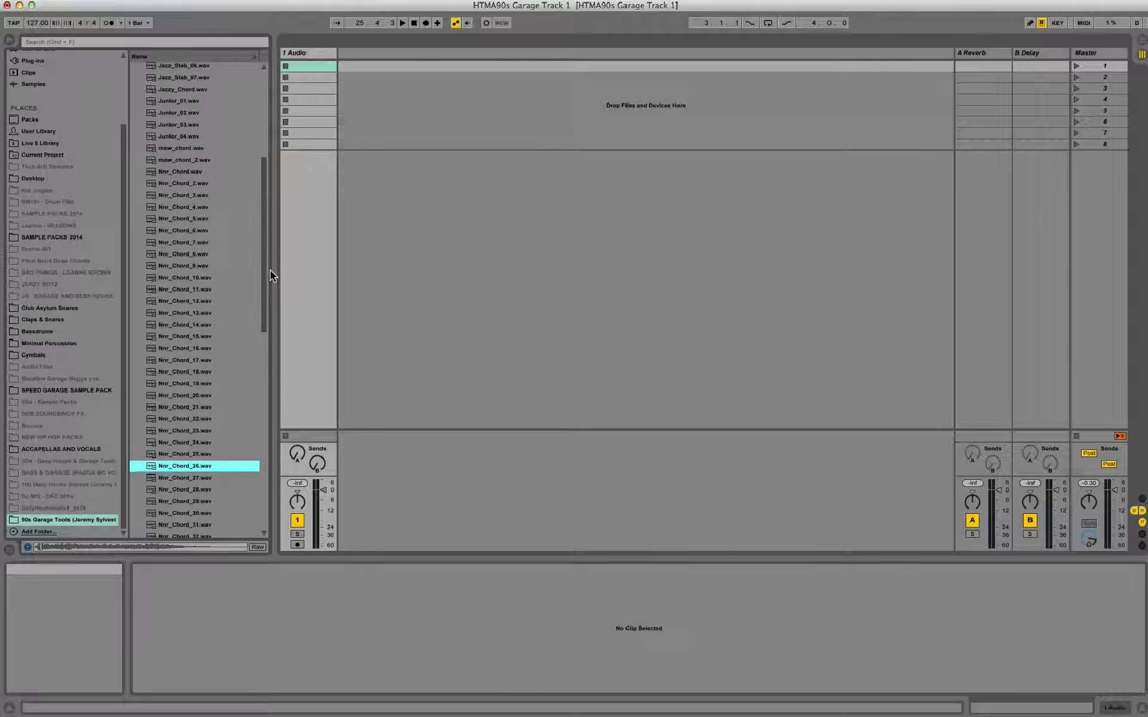
key("Down")
key("Down")
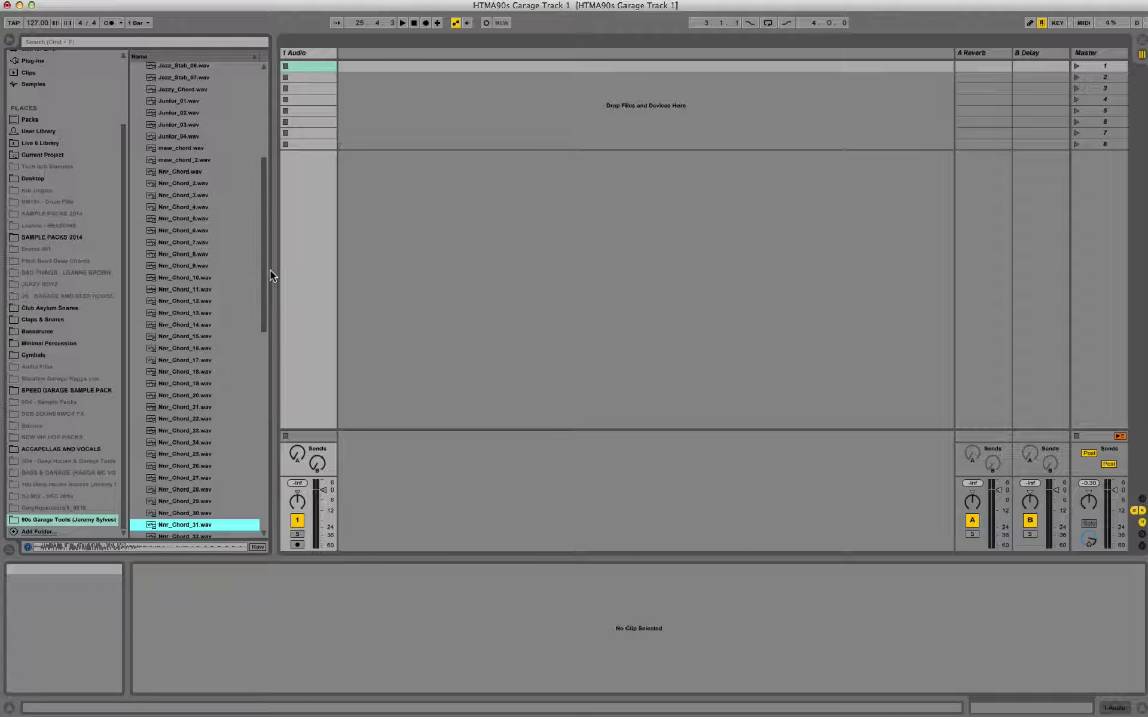
left_click_drag(267, 272, 263, 180)
left_click(134, 114)
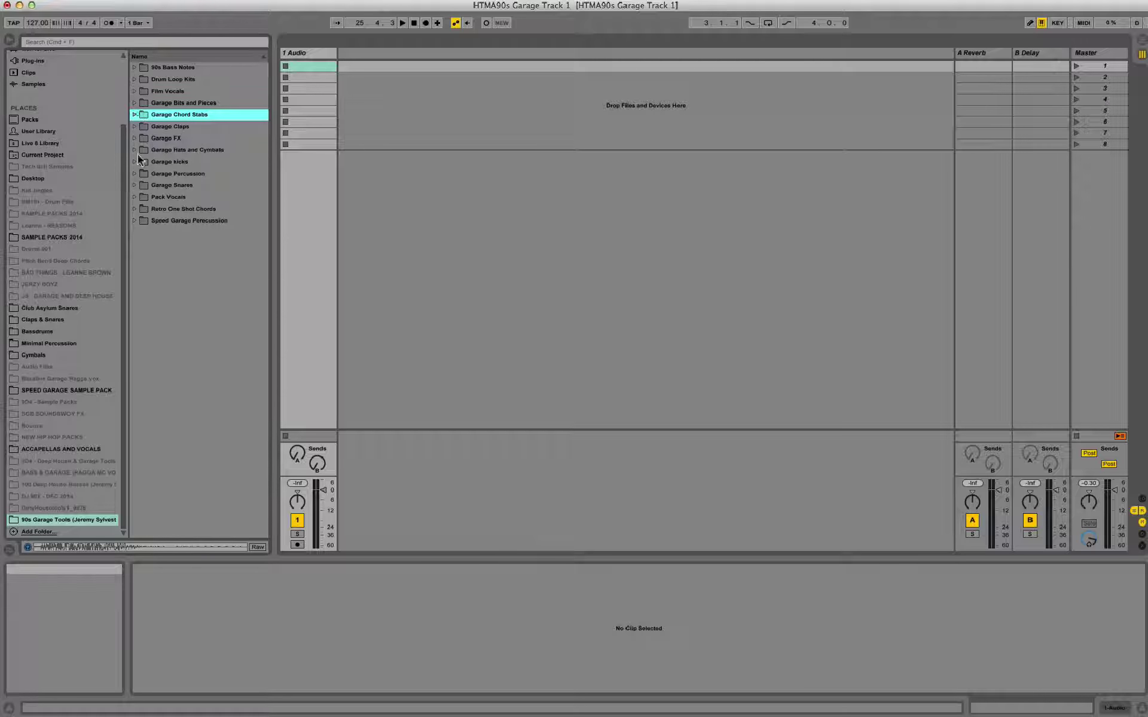
- Expand the Retro One Shot Chords folder and preview its samples from GOSC_001.wav to GOSC_011.wav
left_click(135, 208)
left_click(202, 221)
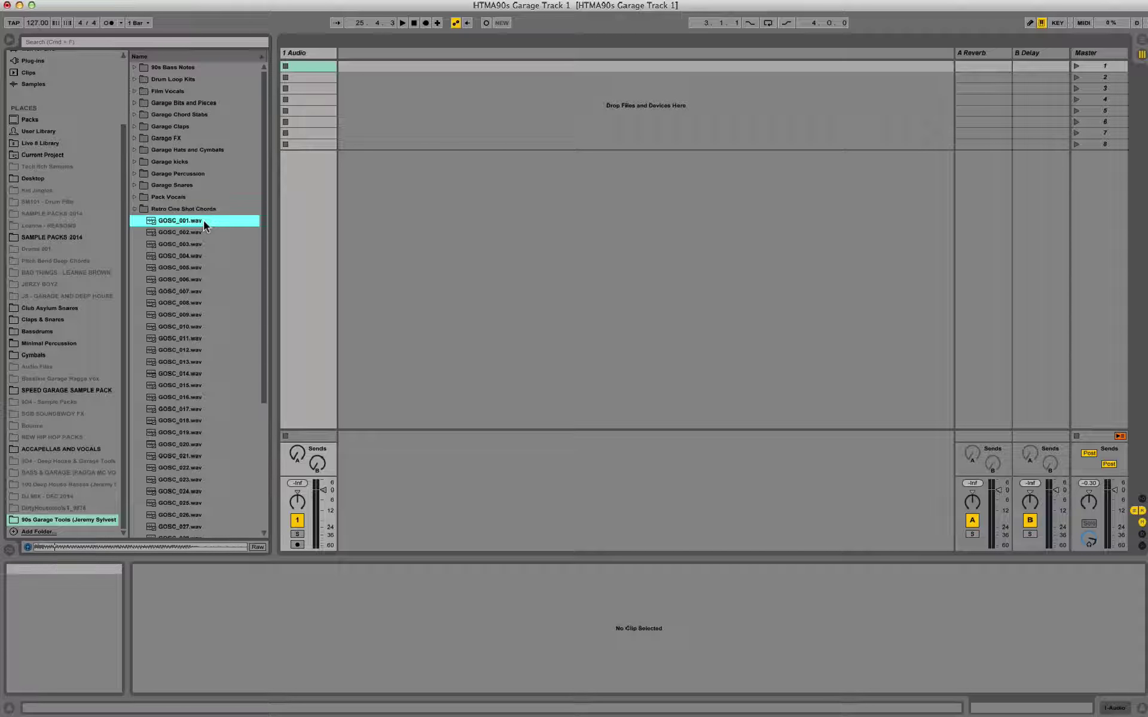
key("Down")
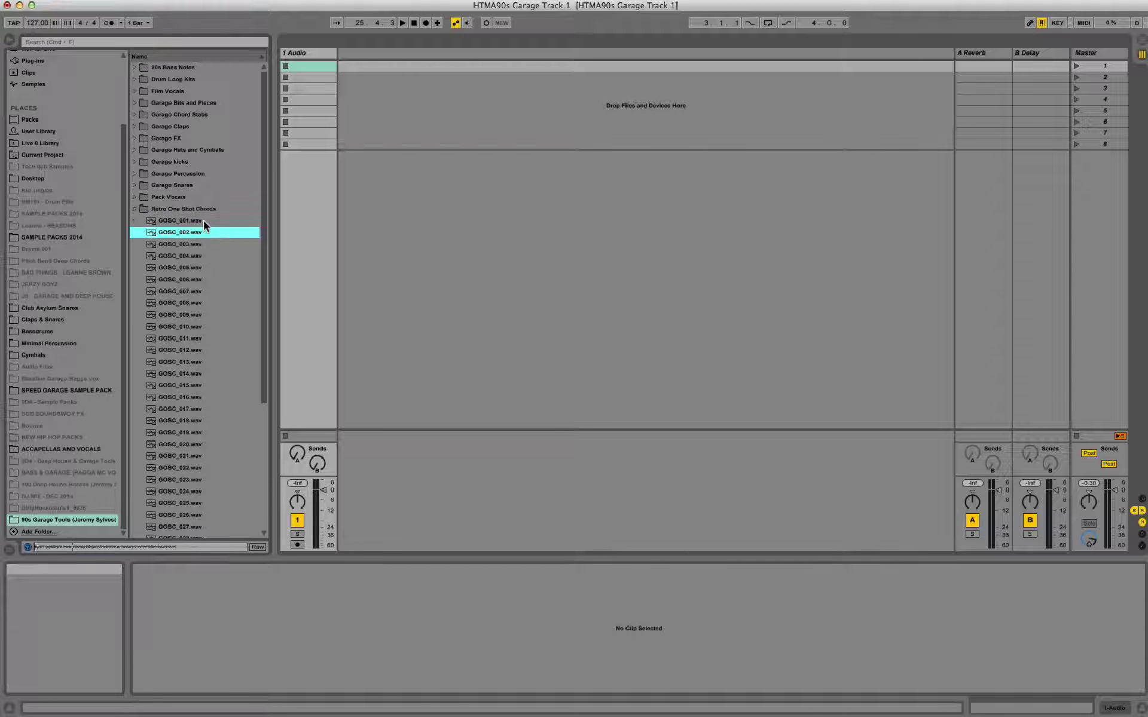
key("Down")
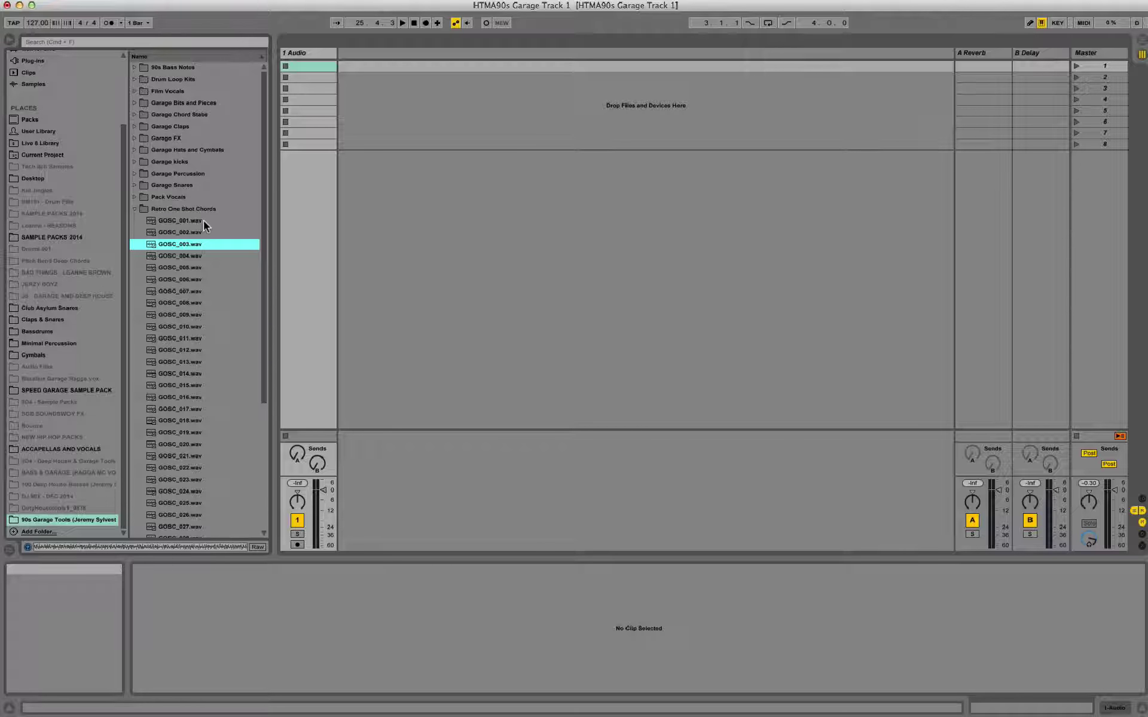
key("Down")
key("Down")
key("Down")
key("Down")
key("Down")
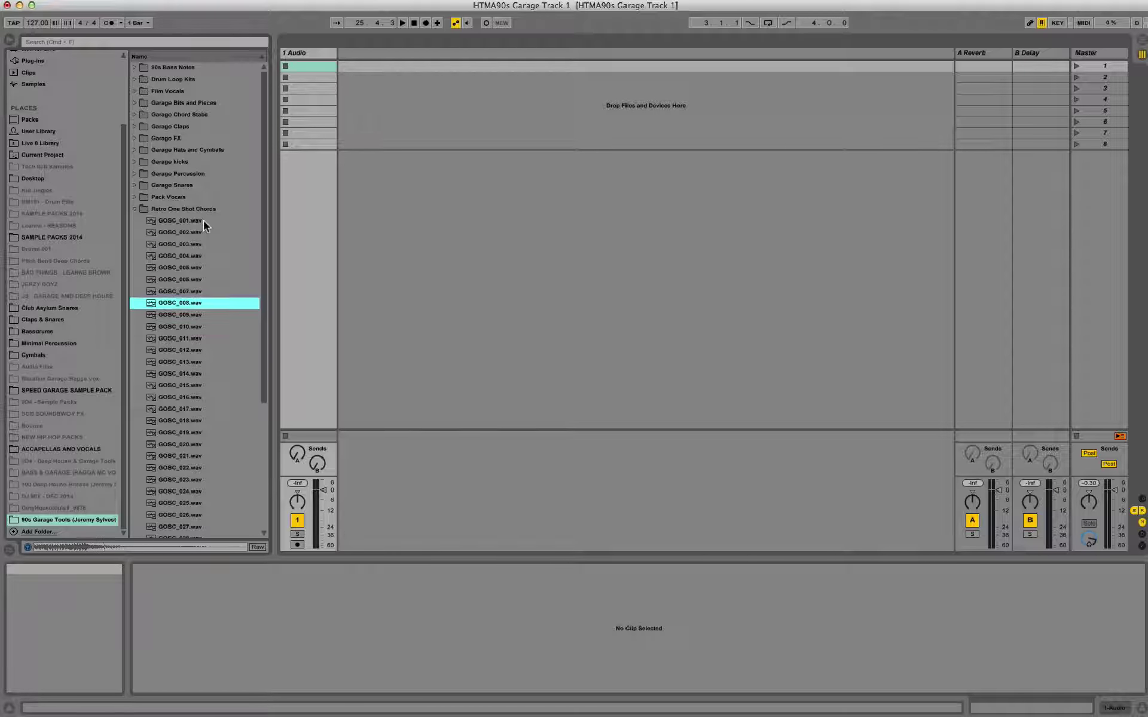
key("Down")
key("Down")
key("Down")
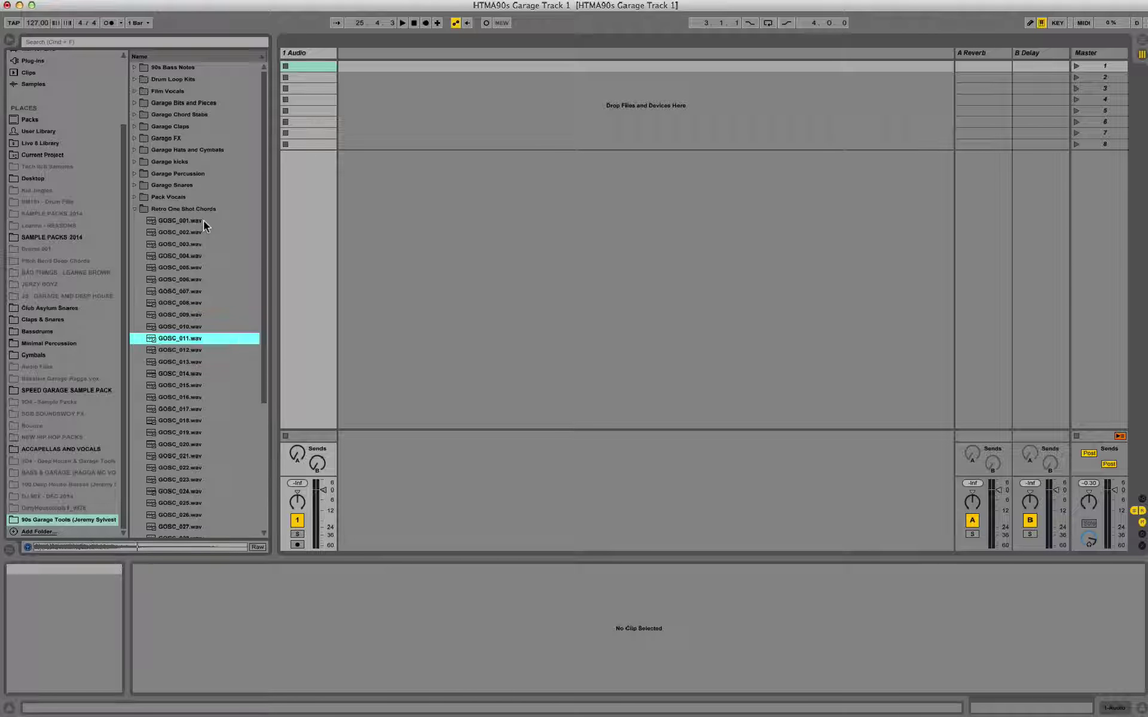
- Continue previewing the retro one-shot chords from GOSC_012.wav to GOSC_021.wav
key("Down")
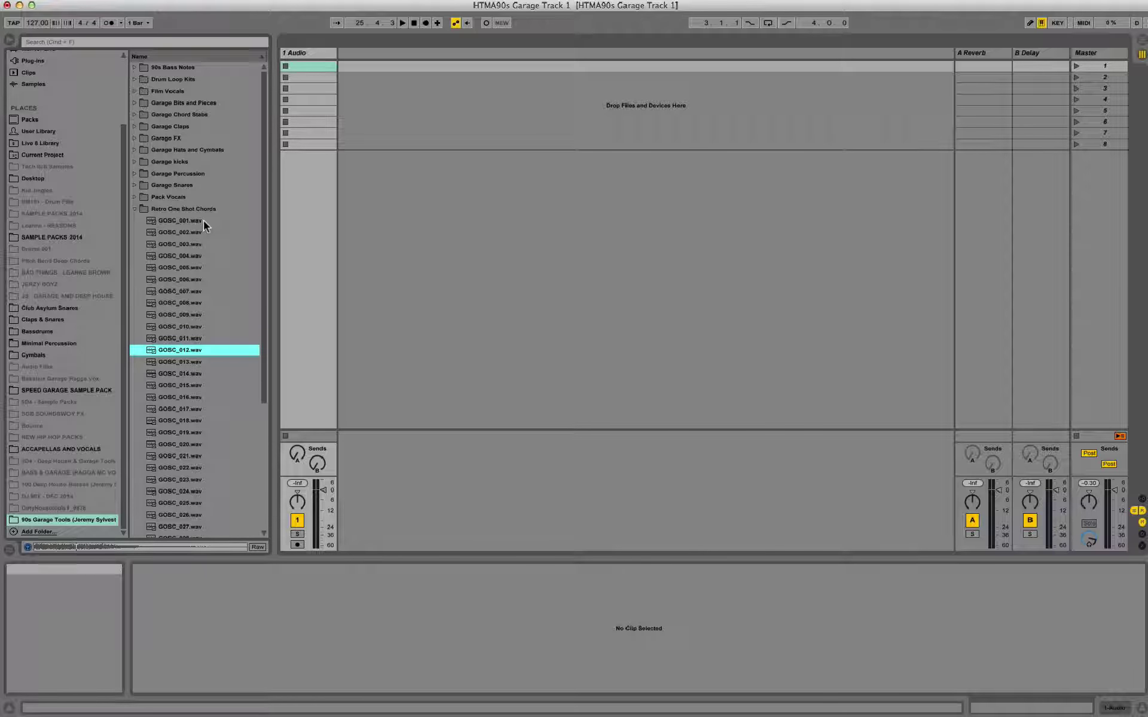
key("Down")
key("Down")
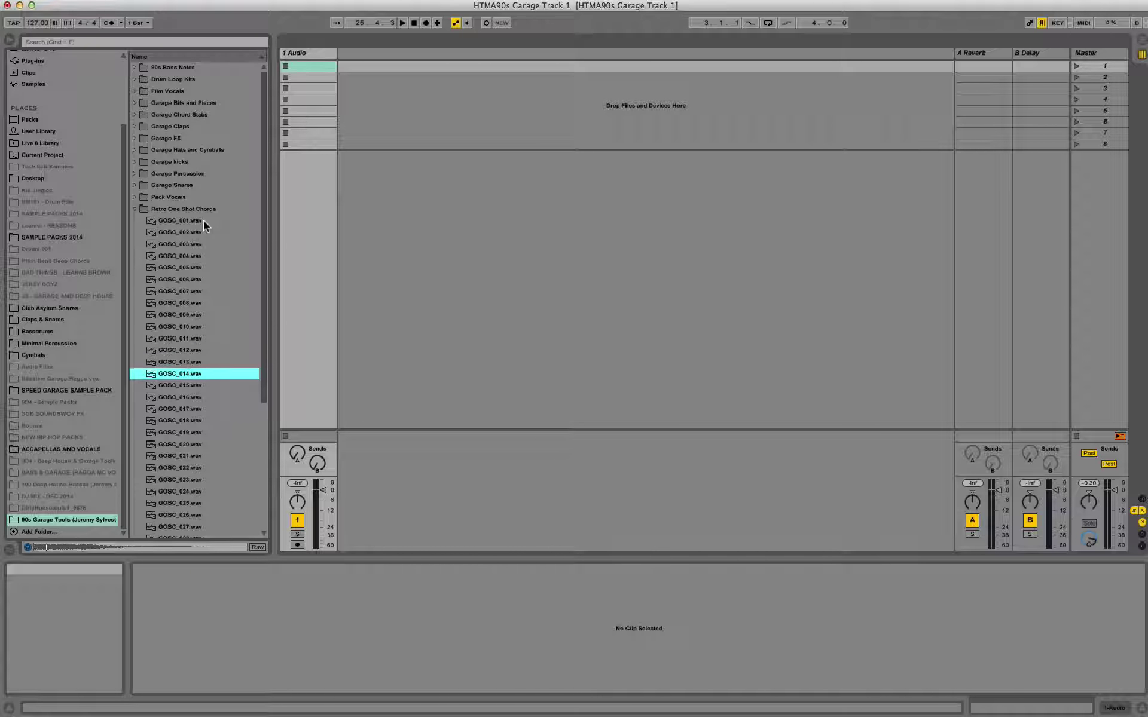
key("Down")
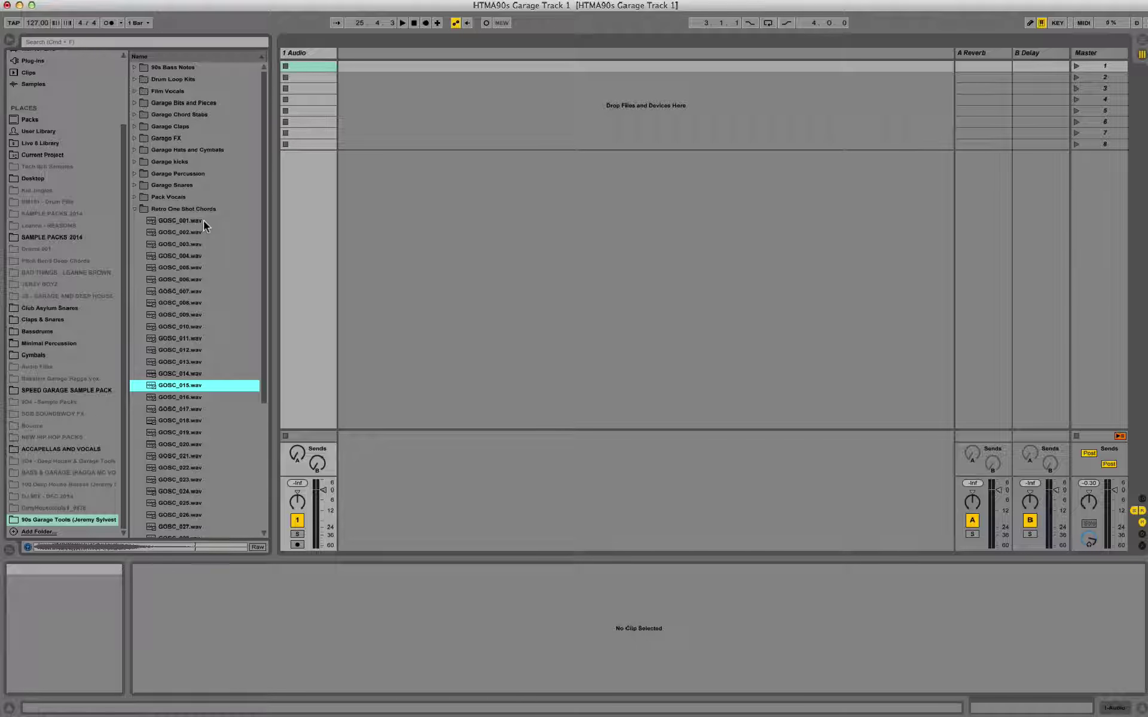
key("Down")
key("Down")
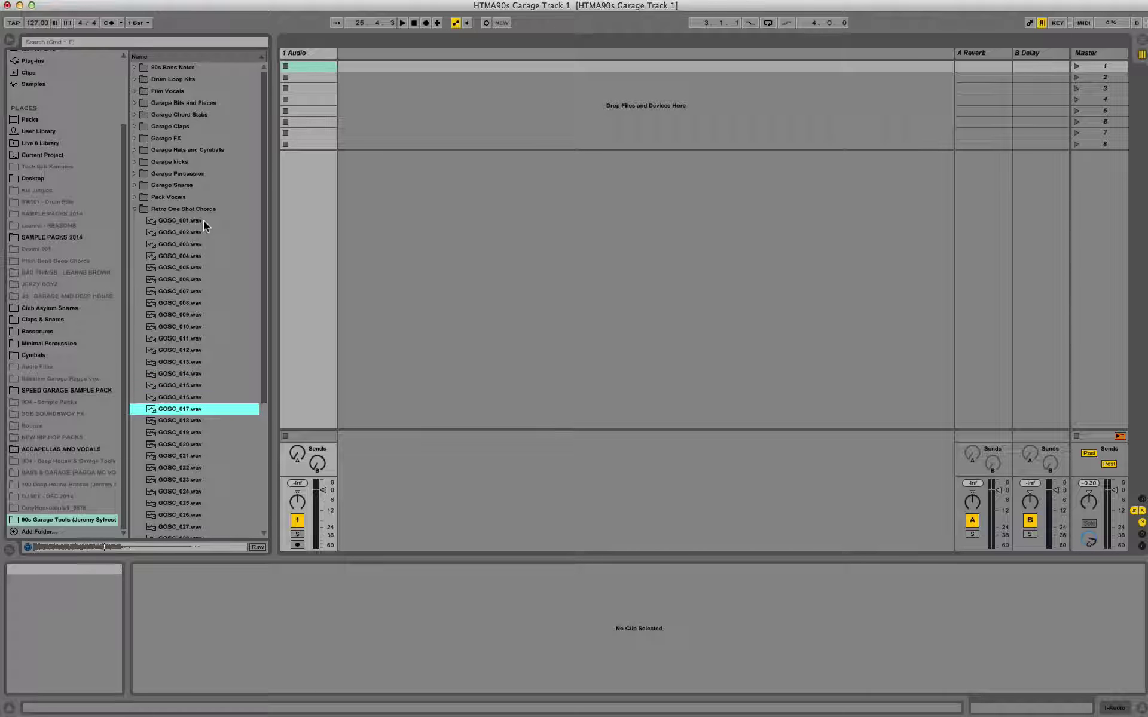
key("Down")
key("Down")
key("Down")
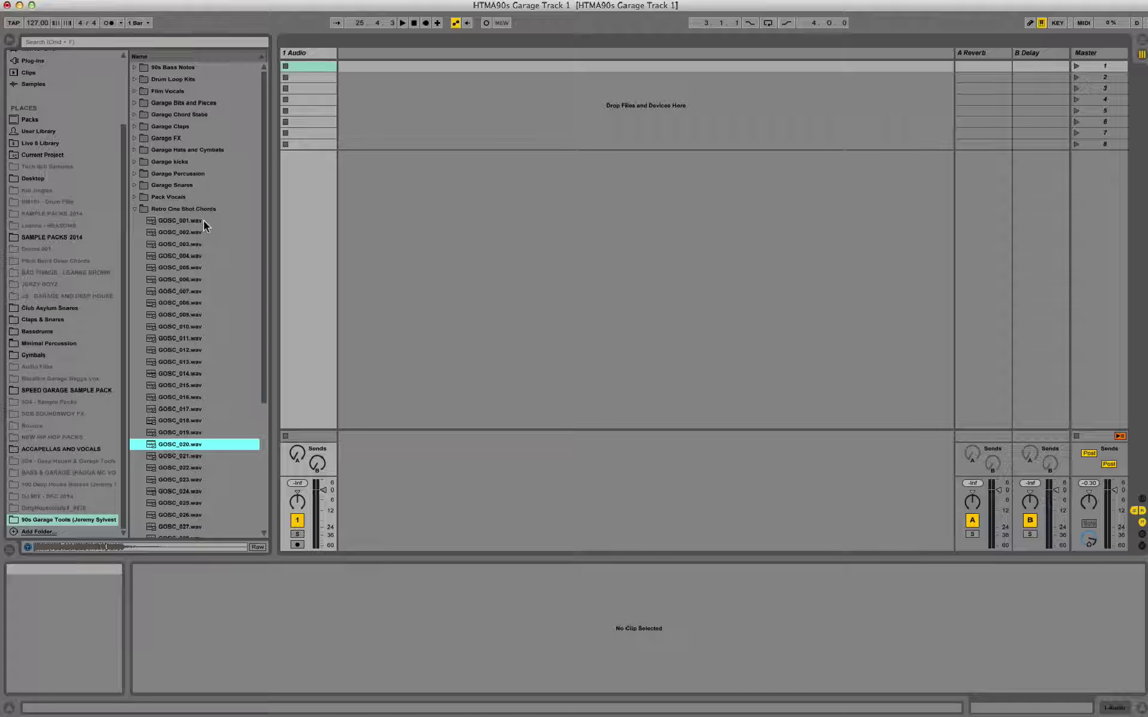
key("Down")
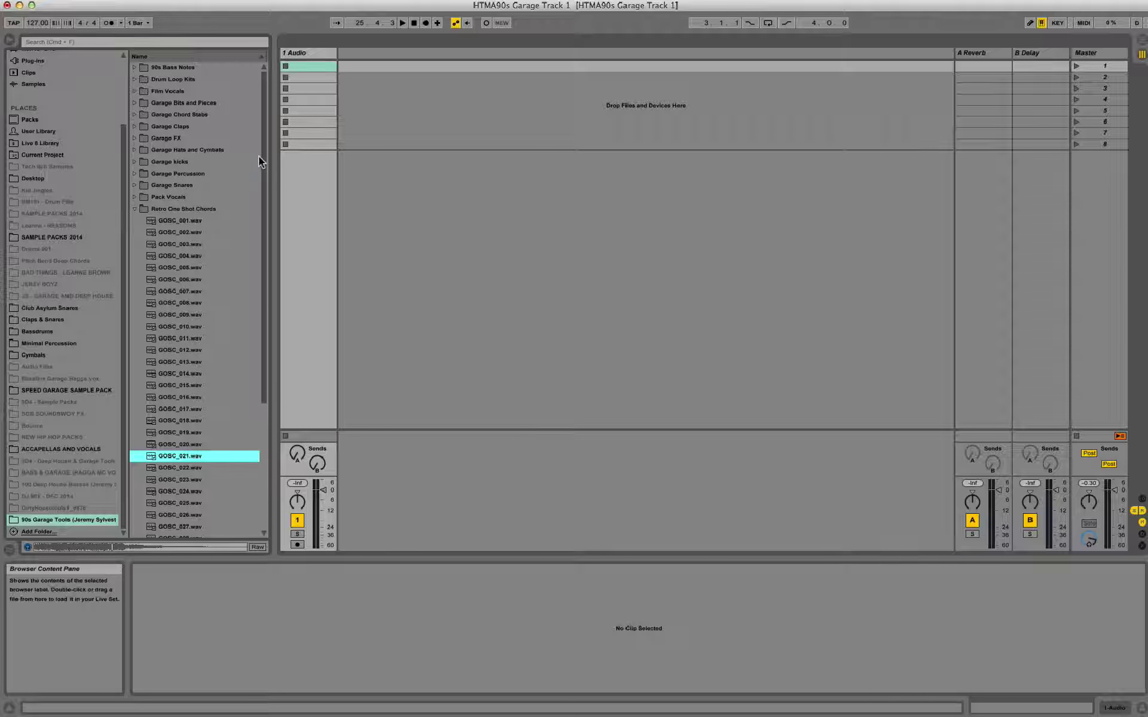
- Preview the retro one-shot chords from GOSC_022.wav to GOSC_034.wav and collapse the Retro One Shot Chords folder
scroll(251, 198, "down", 7)
key("Down")
key("Down")
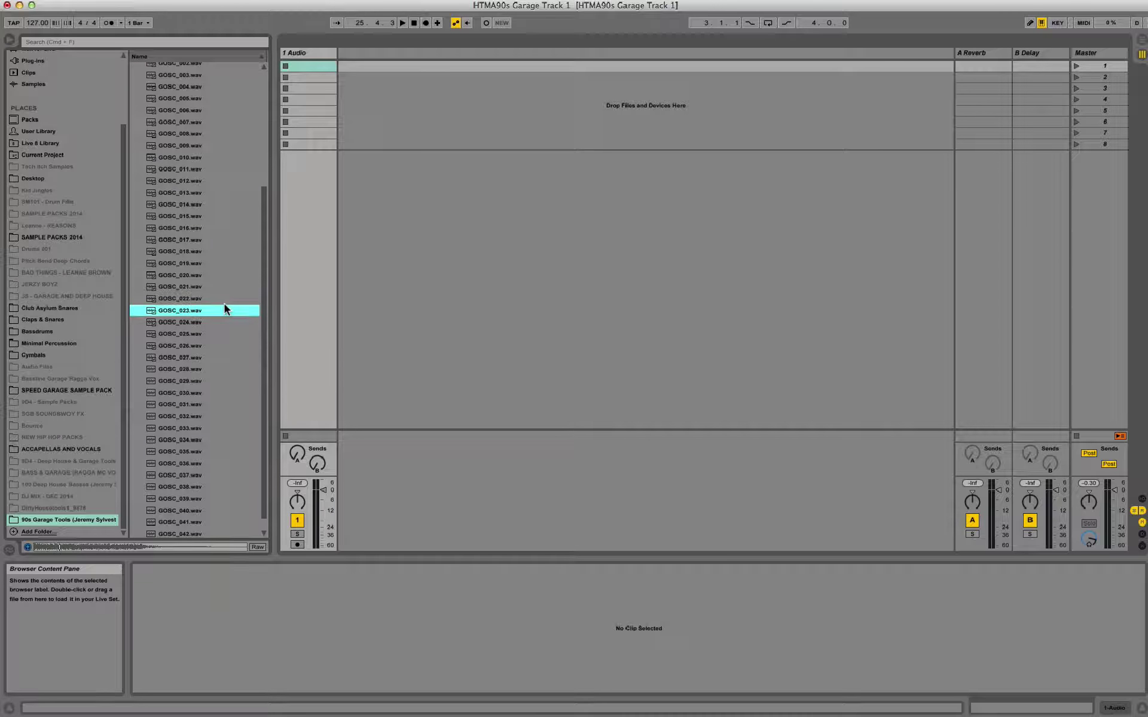
key("Up")
key("Down")
key("Down")
key("Down")
key("Down")
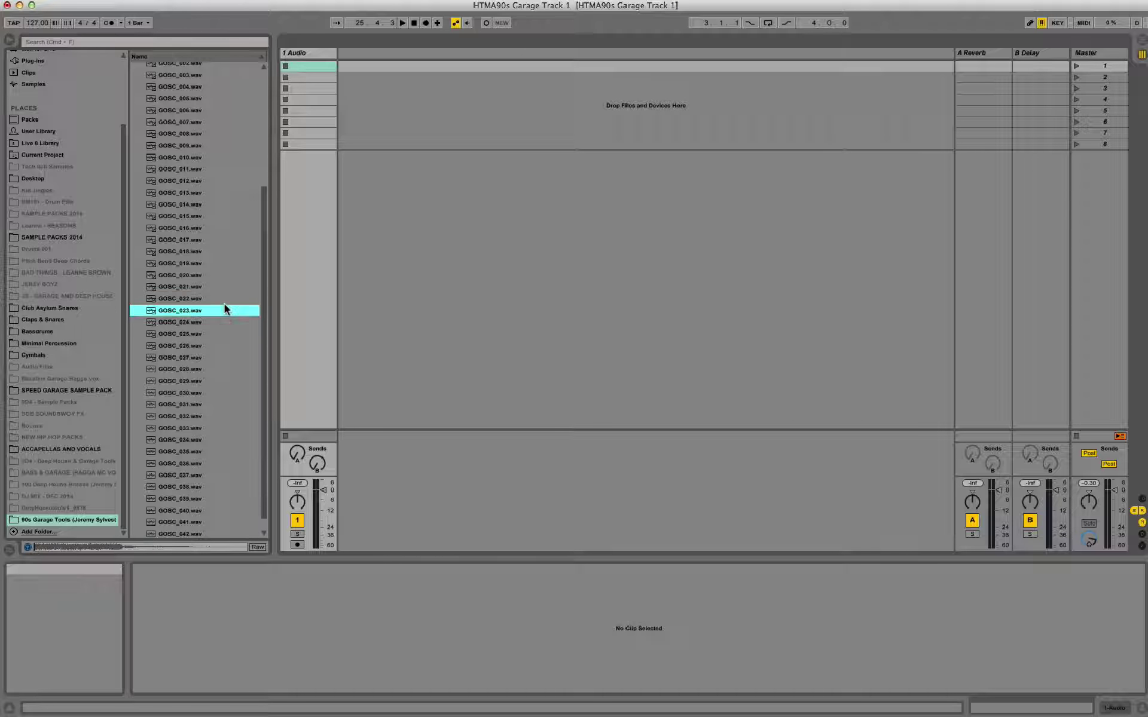
key("Down")
key("Down")
key("Down")
key("Down")
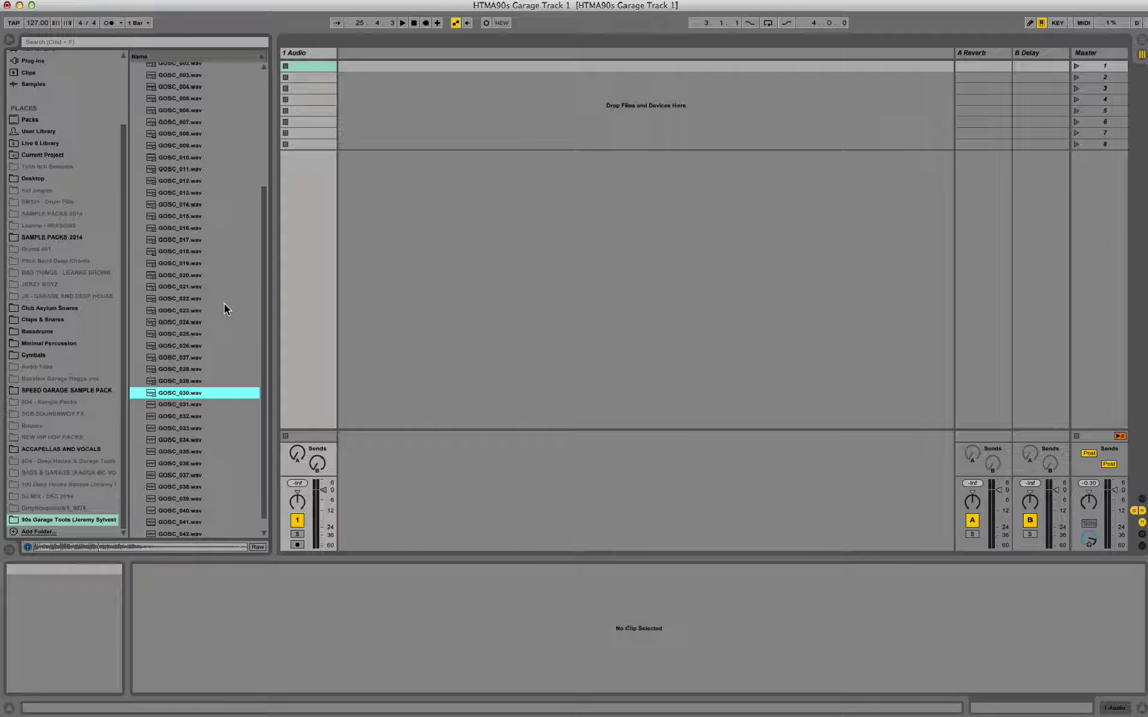
key("Down")
key("Down")
key("Down")
key("Down")
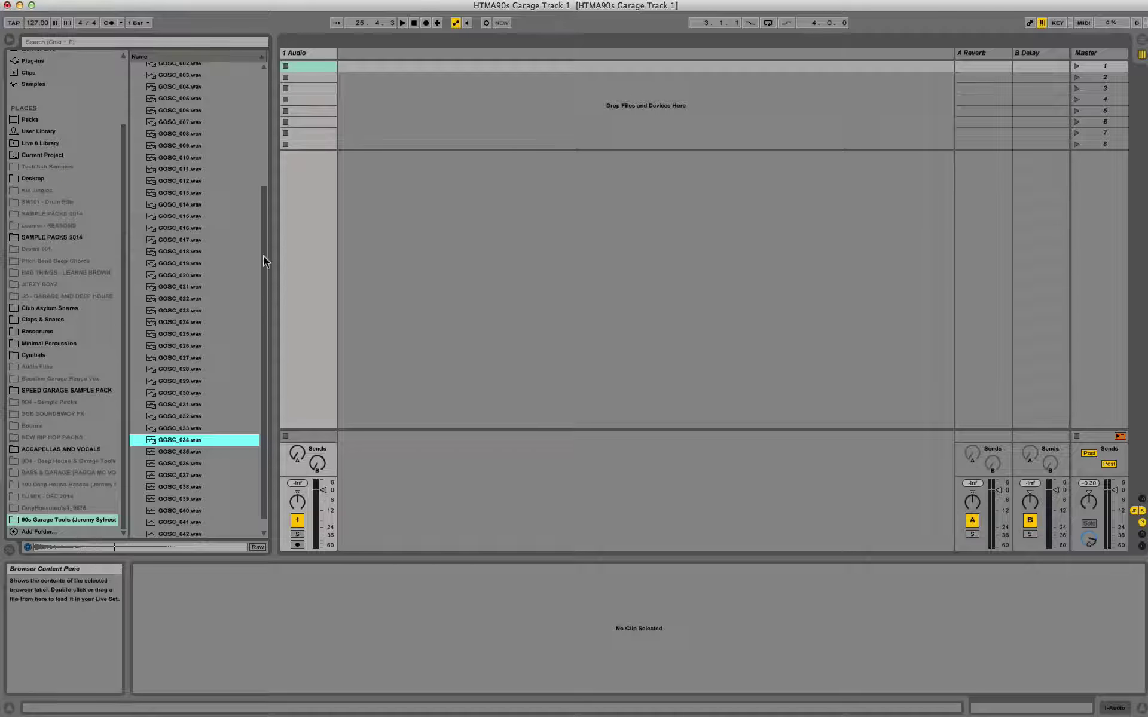
left_click_drag(263, 256, 268, 131)
left_click(134, 208)
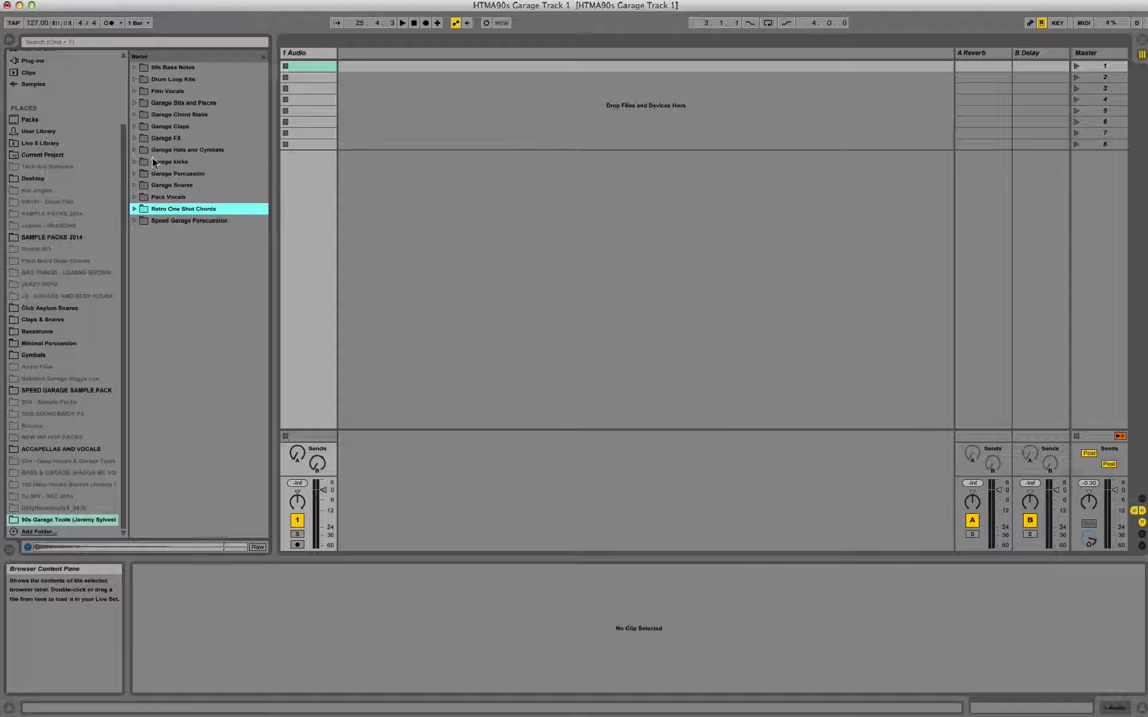
- Expand the Garage Bits and Pieces folder and preview its samples from Dark_Sound_01.wav to Jazz_Lick.wav
left_click(134, 104)
left_click(174, 114)
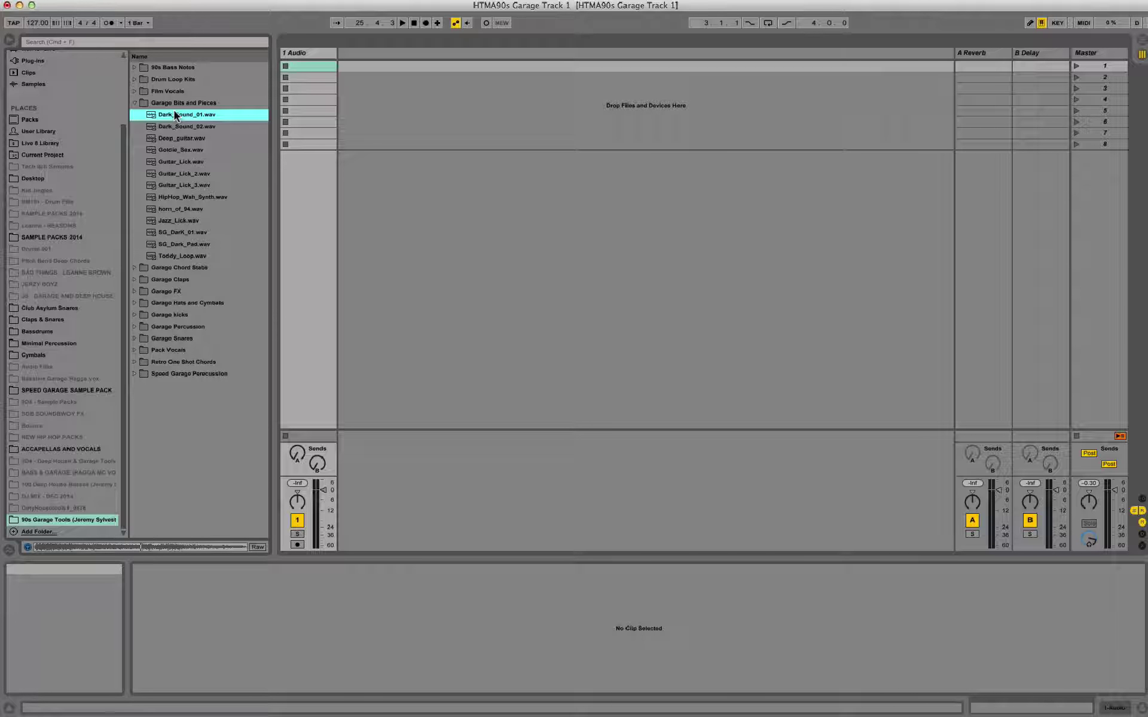
key("Down")
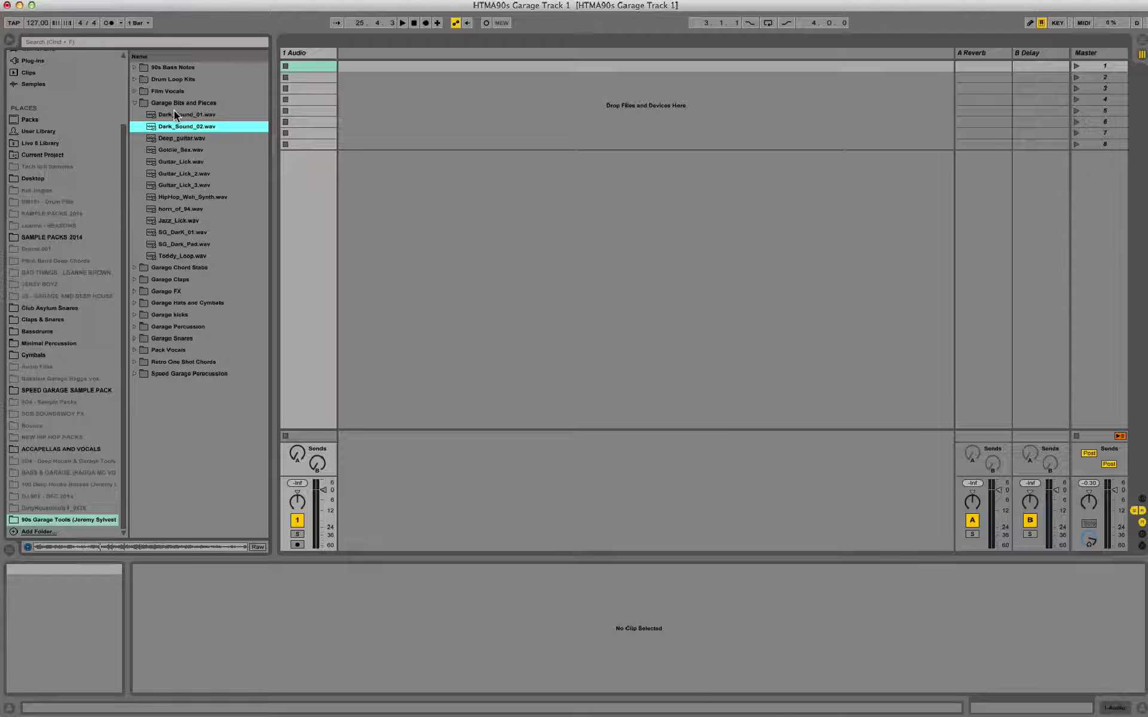
key("Down")
key("Down")
key("Down")
key("Down")
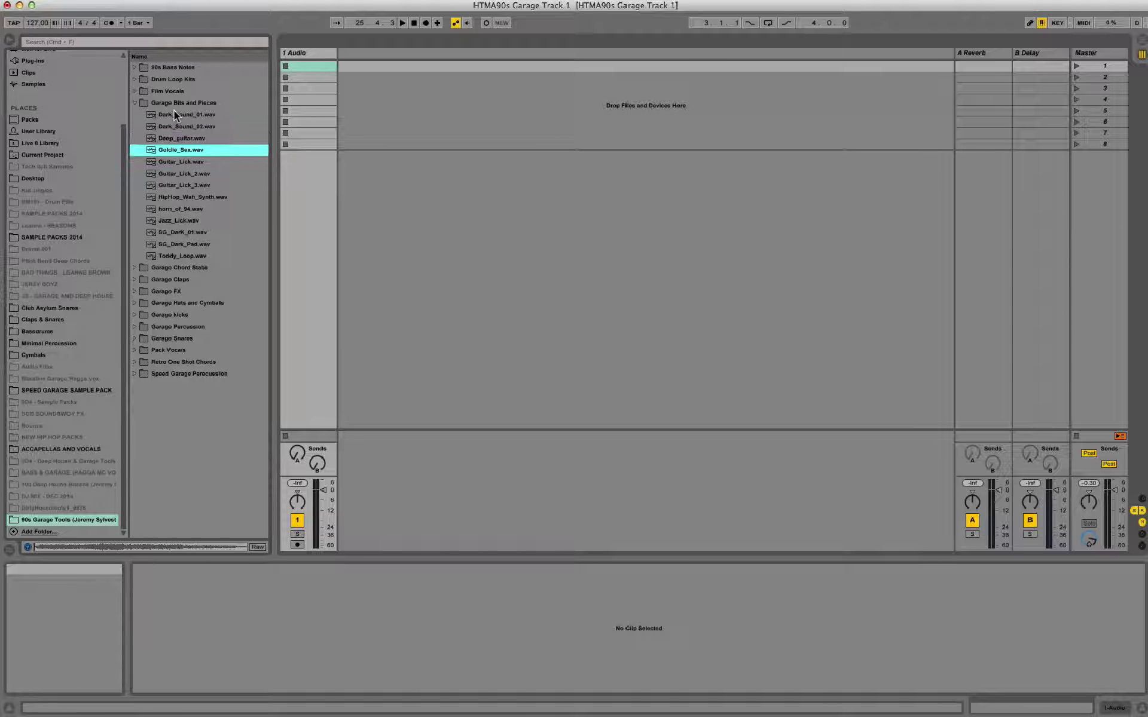
key("Down")
key("Down")
key("Down")
key("Down")
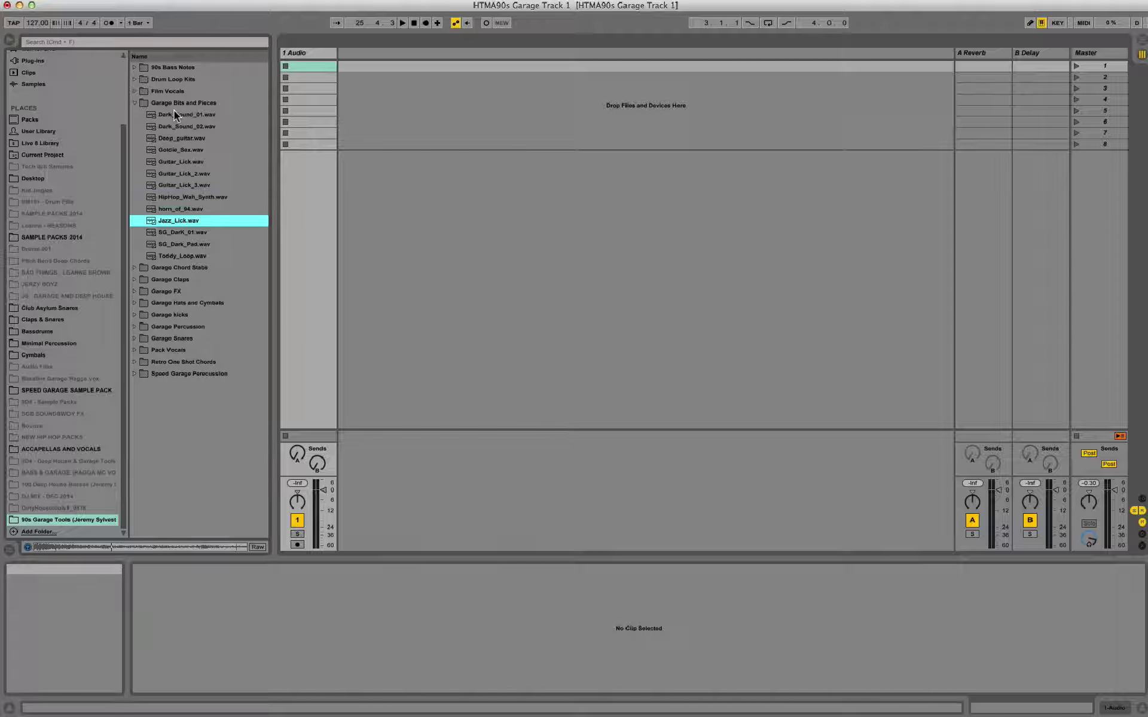
- Replay horn_of_94.wav, then preview the remaining Garage Bits and Pieces samples and return to SG_Dark_Pad.wav
key("Up")
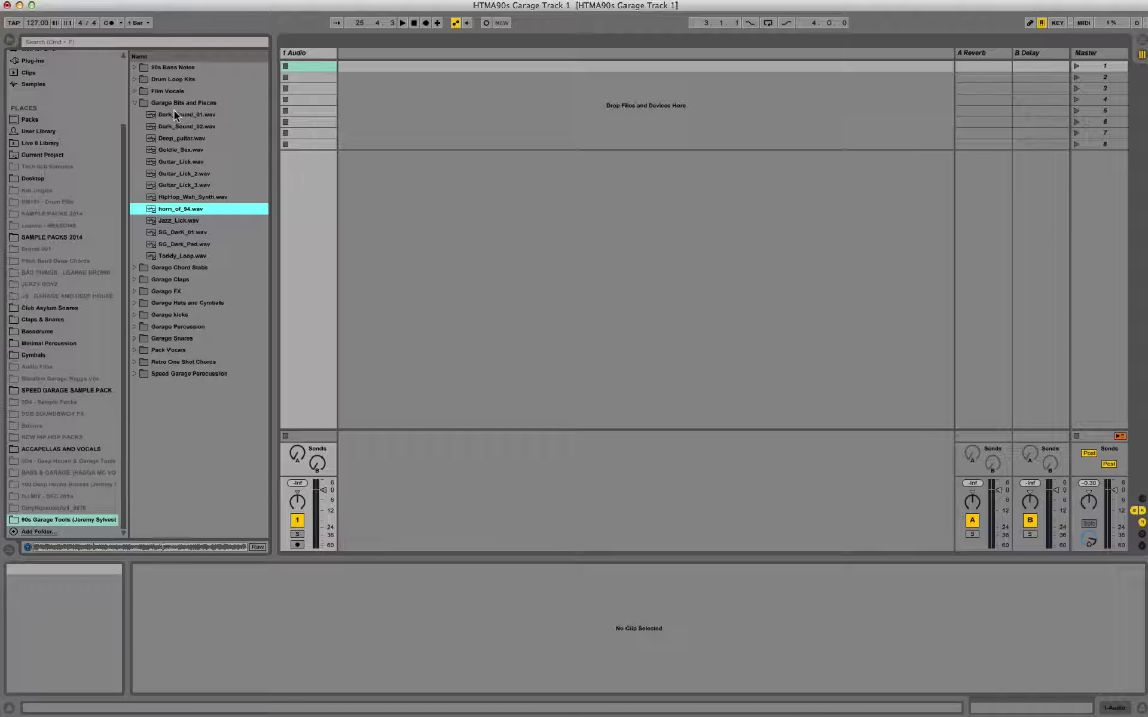
key("Down")
key("Down")
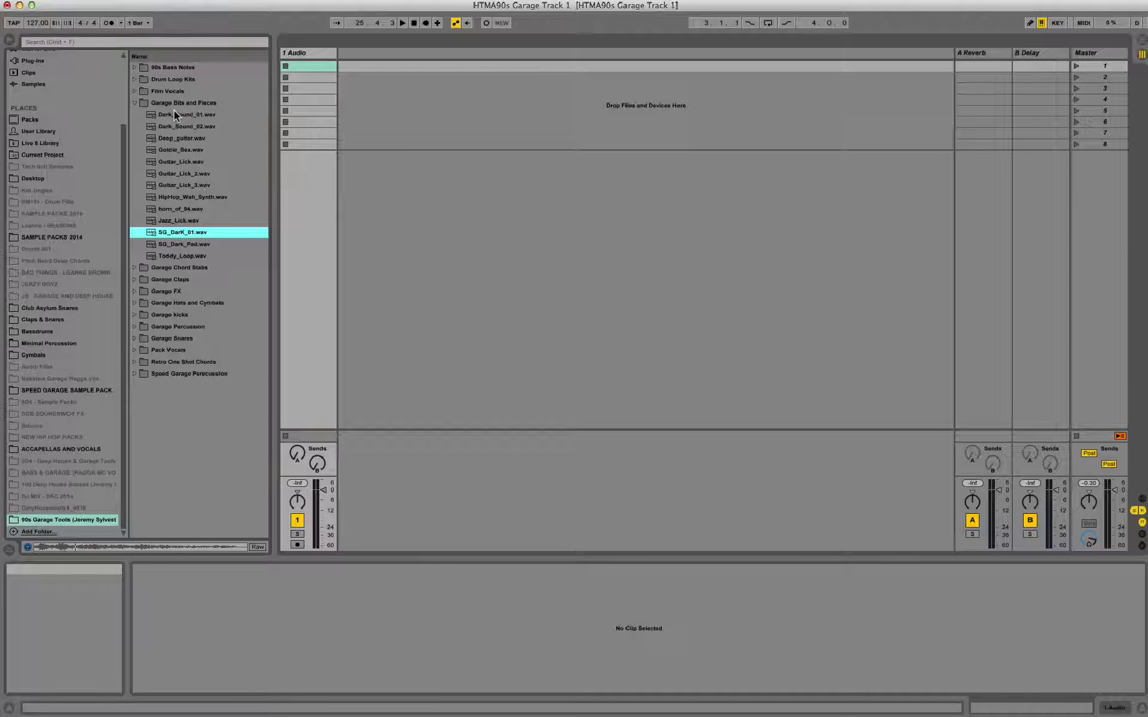
key("Down")
key("Down")
key("Up")
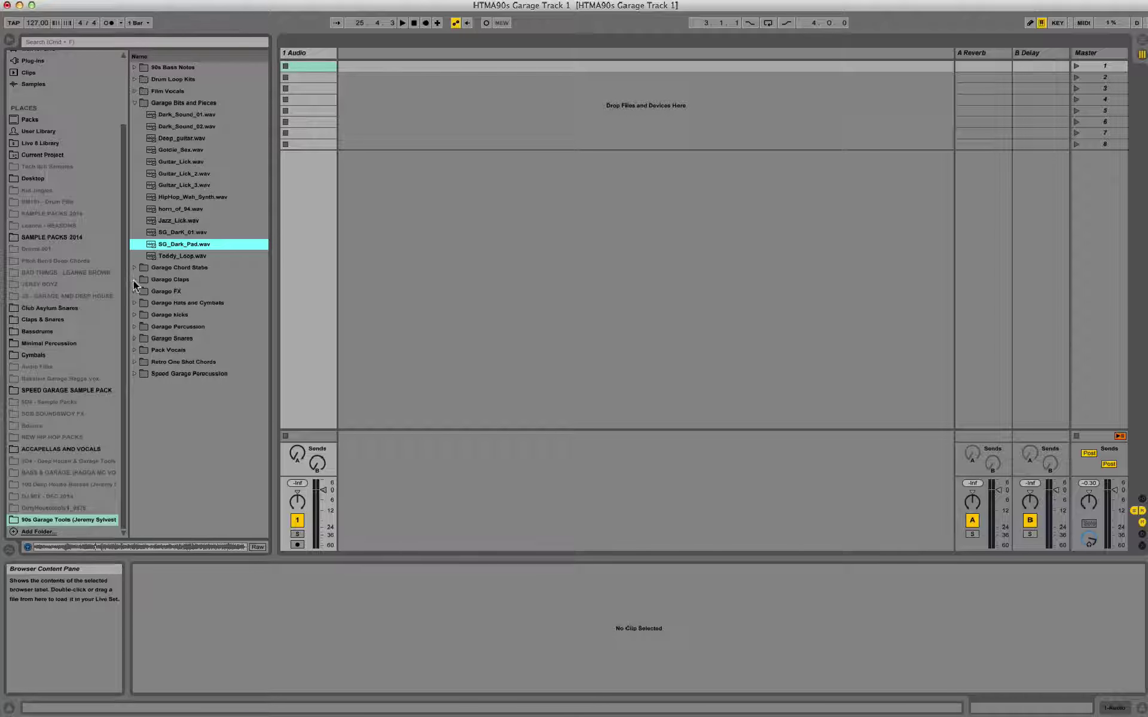
- Expand the Garage kicks folder, preview its kicks from Garage_kick.wav to Retro_Kick_03.wav, and collapse the folder
left_click(133, 315)
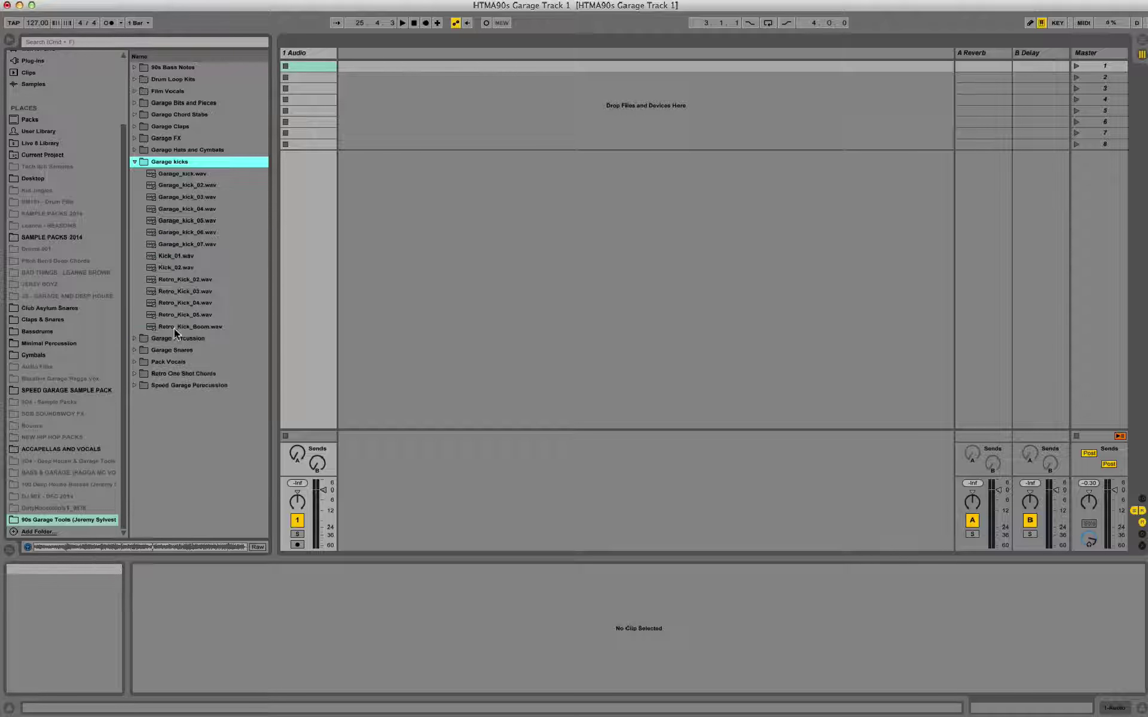
left_click(204, 178)
key("Down")
key("Down")
key("Down")
key("Down")
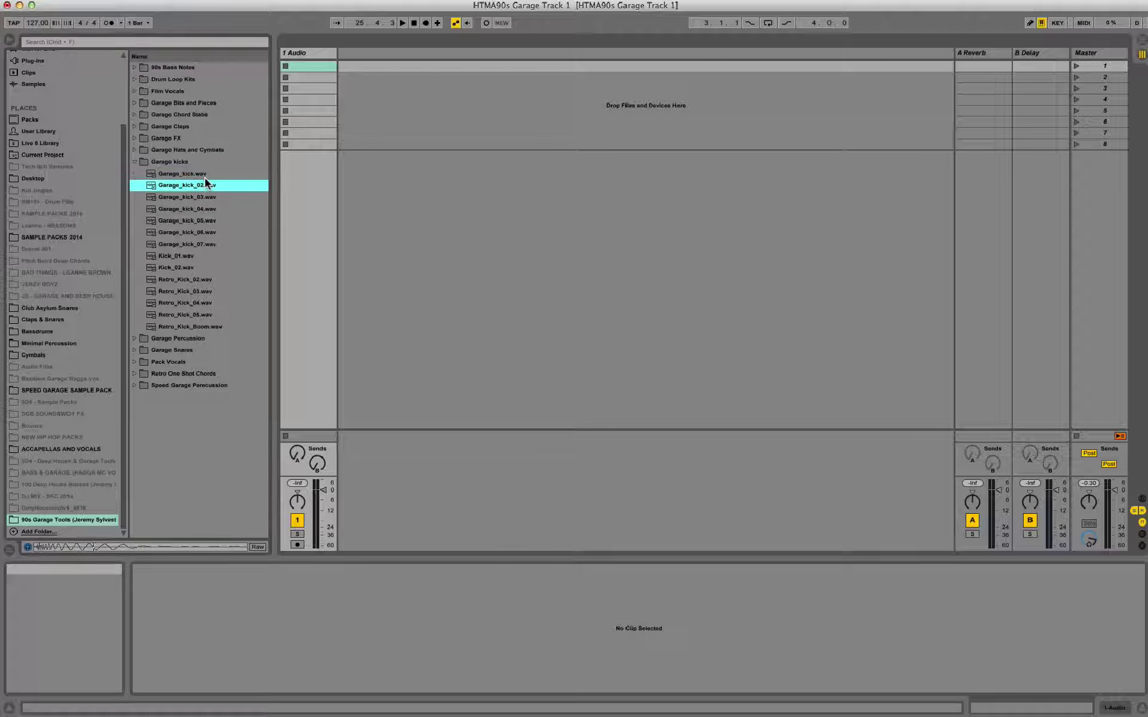
key("Down")
key("Down")
key("Down")
key("Down")
key("Down")
key("Down")
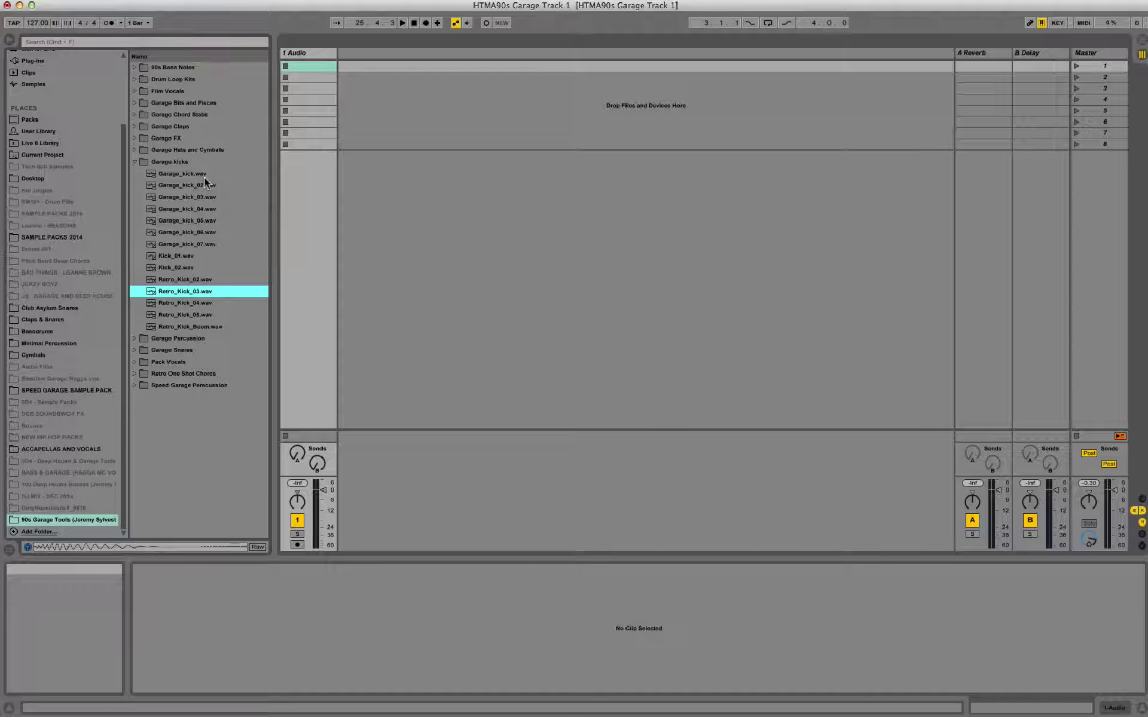
left_click(135, 161)
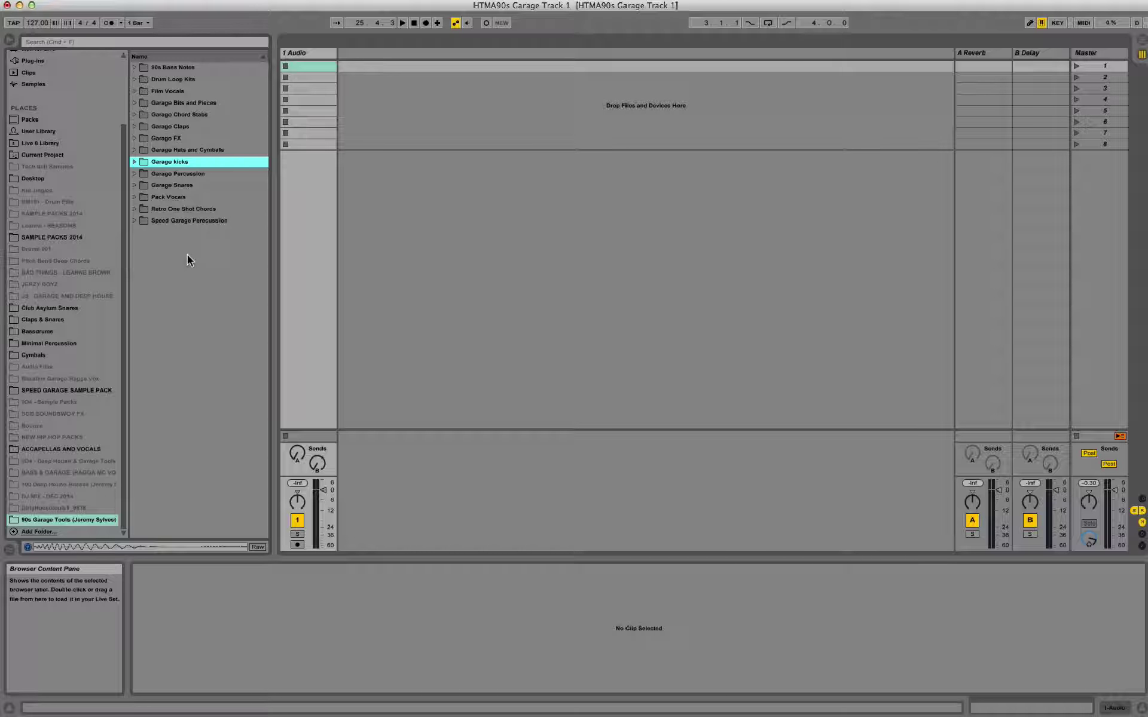
- Add a Drum Rack instrument on a new track beside 1 Audio and select that track
scroll(116, 120, "up", 6)
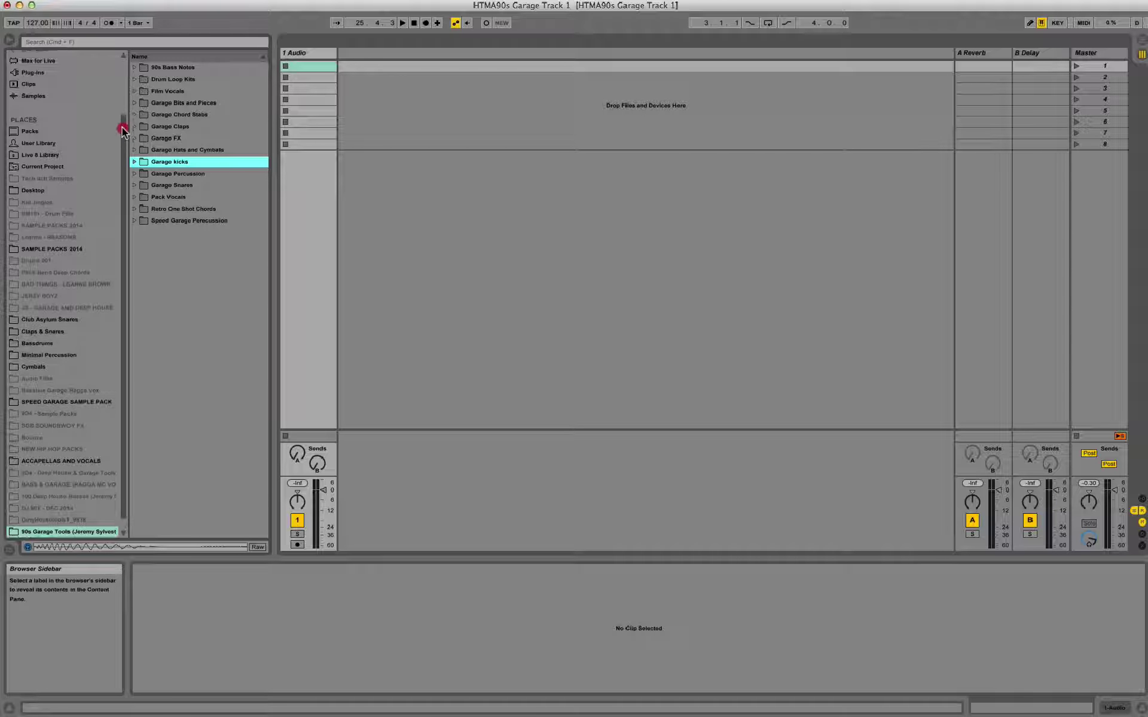
left_click(60, 90)
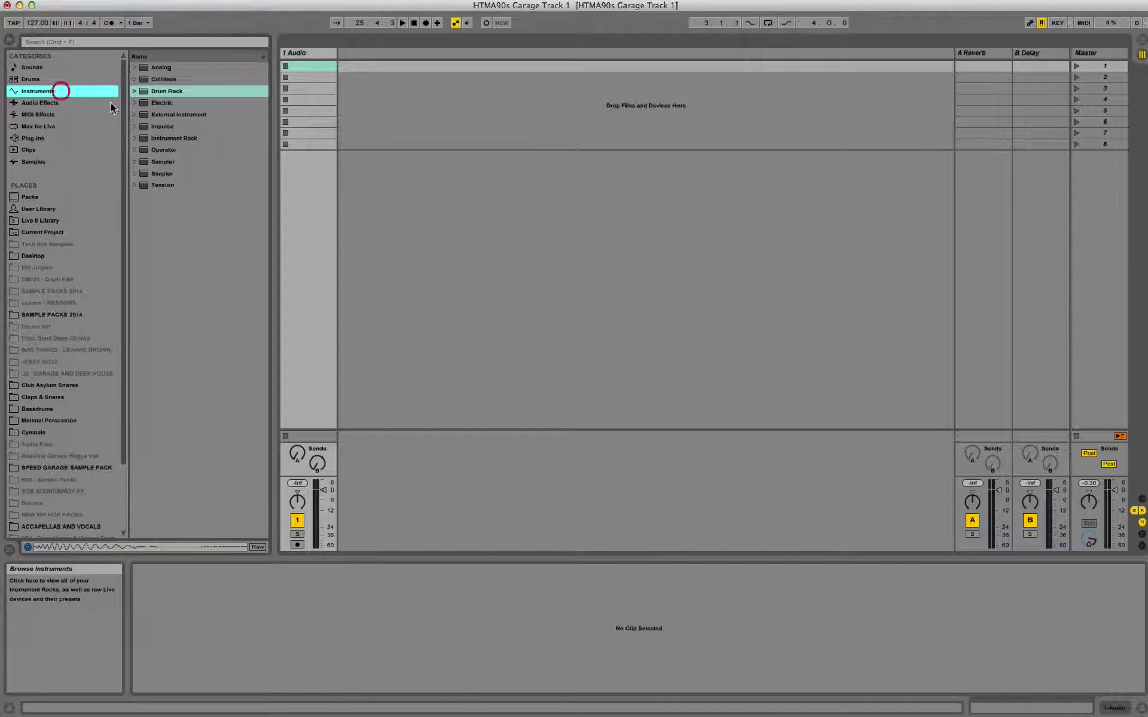
left_click_drag(146, 96, 349, 55)
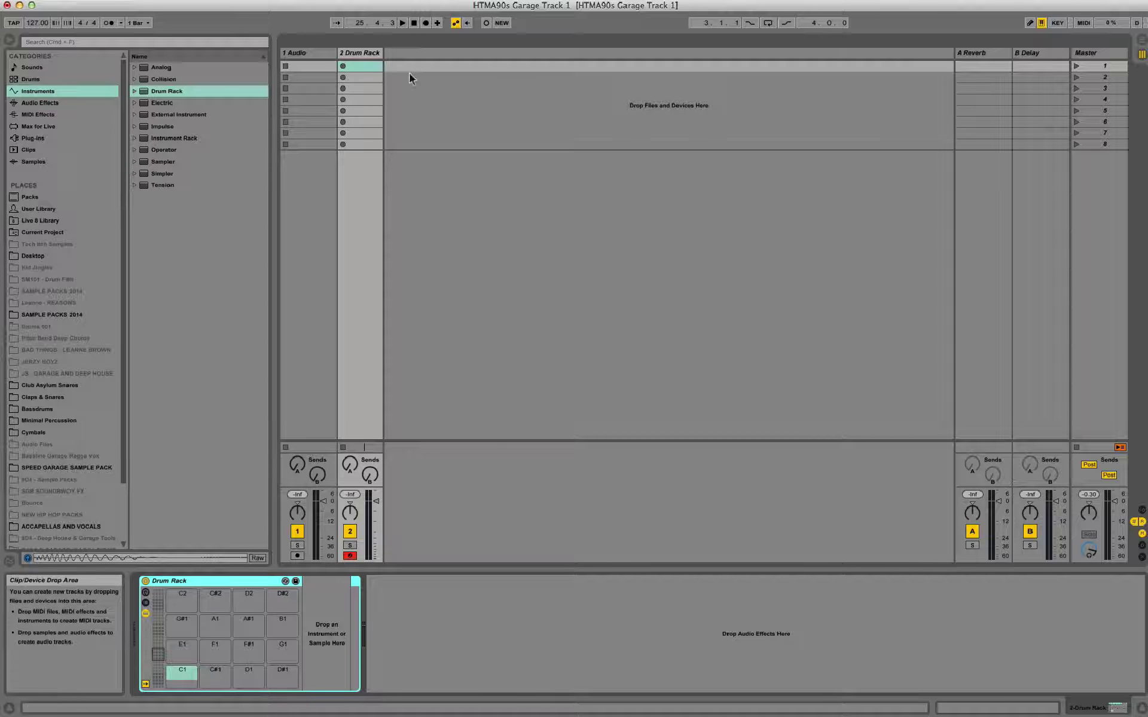
left_click(362, 53)
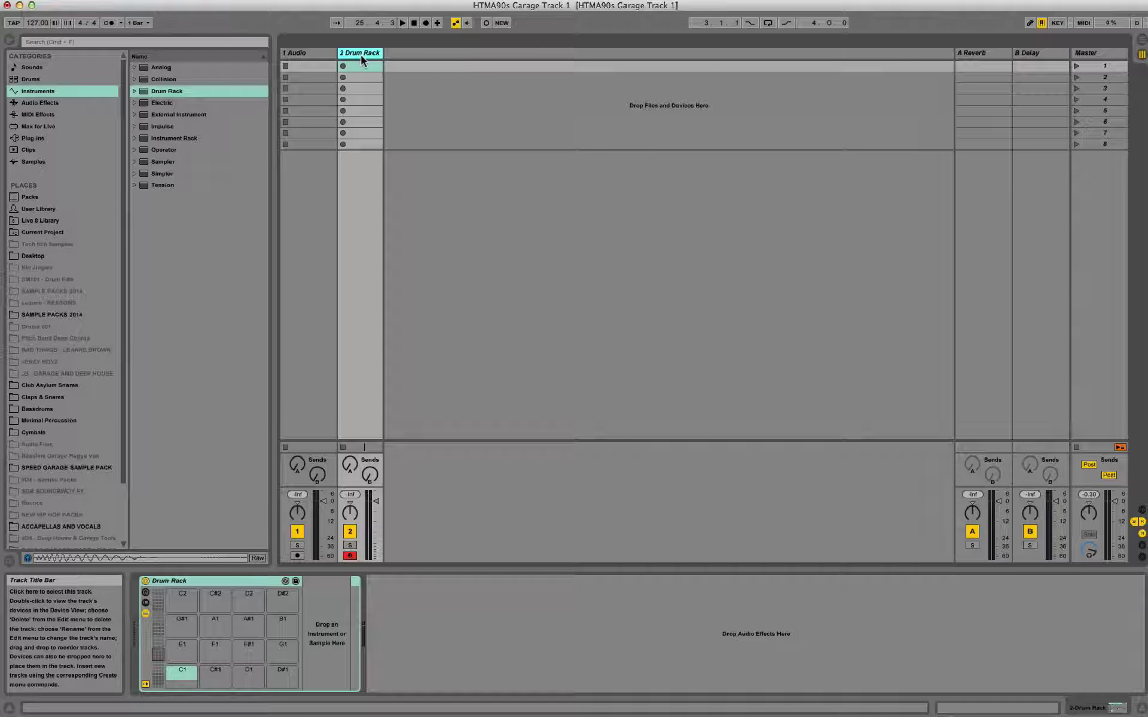
- Add a Glue Compressor to the Drum Rack track, with the threshold at about -14.9 dB and the makeup gain raised
left_click(62, 102)
double_click(189, 279)
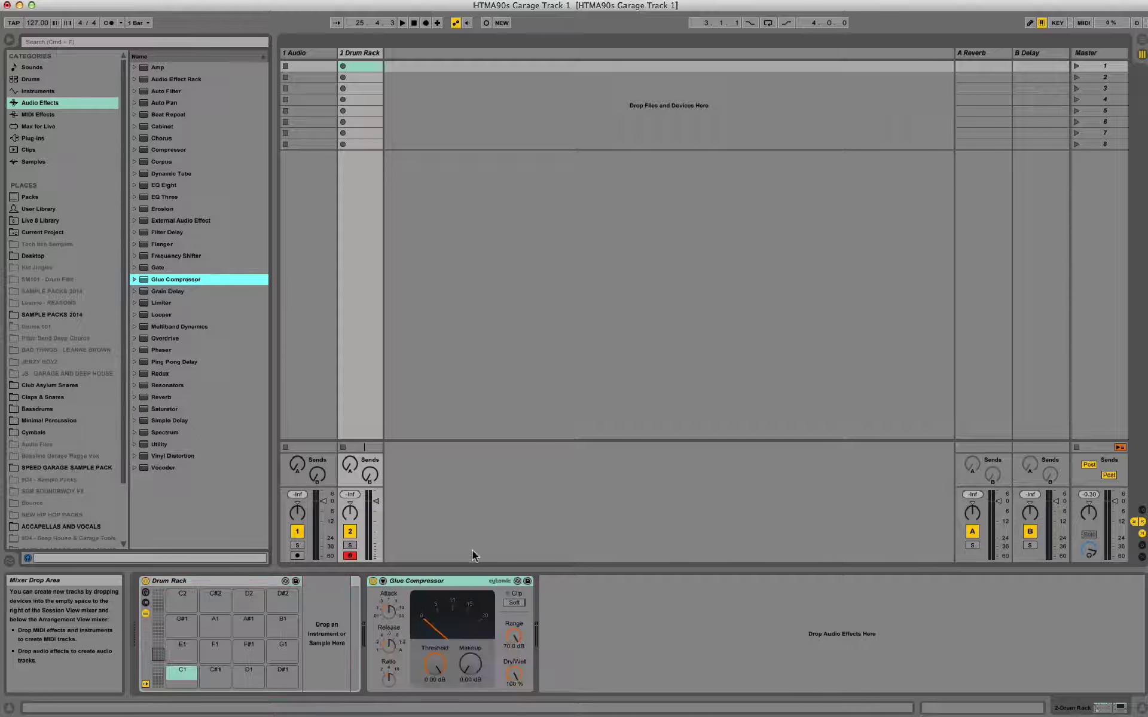
left_click_drag(470, 664, 470, 652)
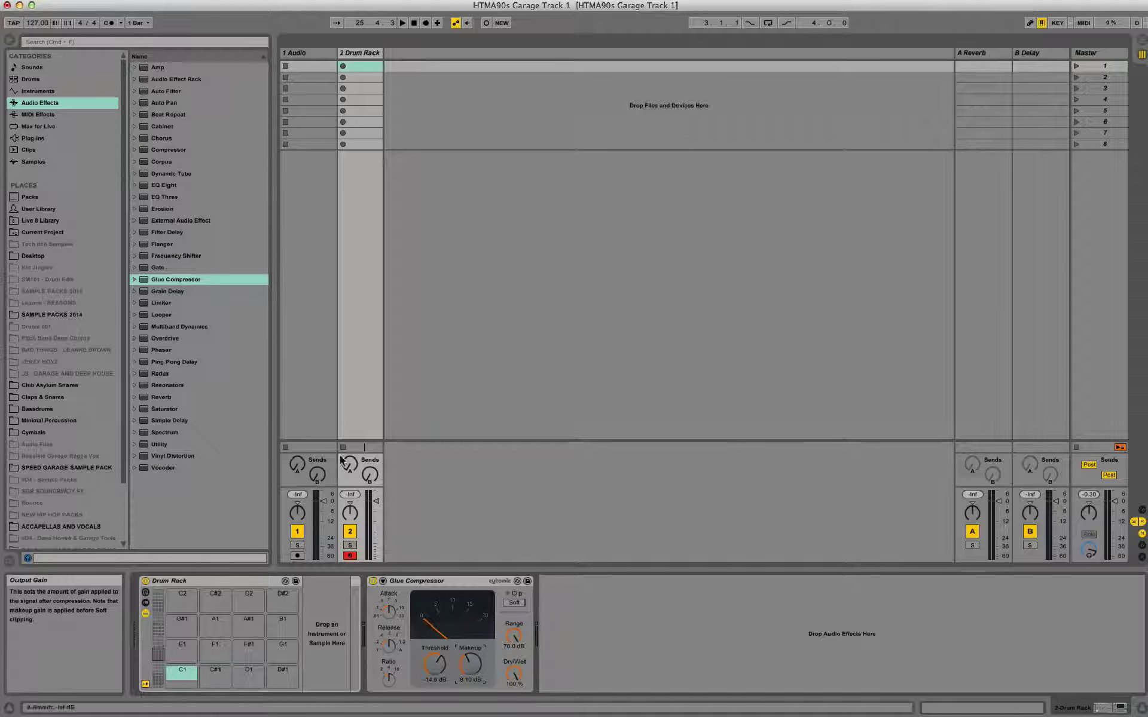
- Add EQ Eight after the compressor, boost band 4 by about 2.36 dB at 3.74 kHz, and widen the Drum Rack track column
left_click(182, 186)
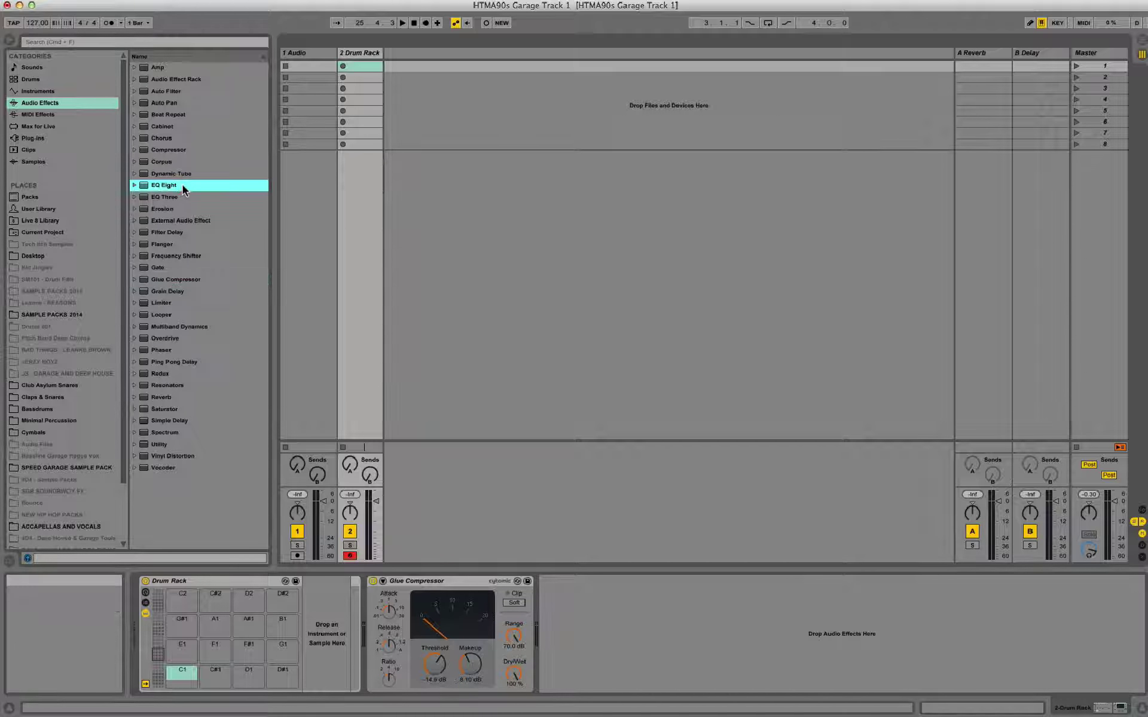
double_click(182, 185)
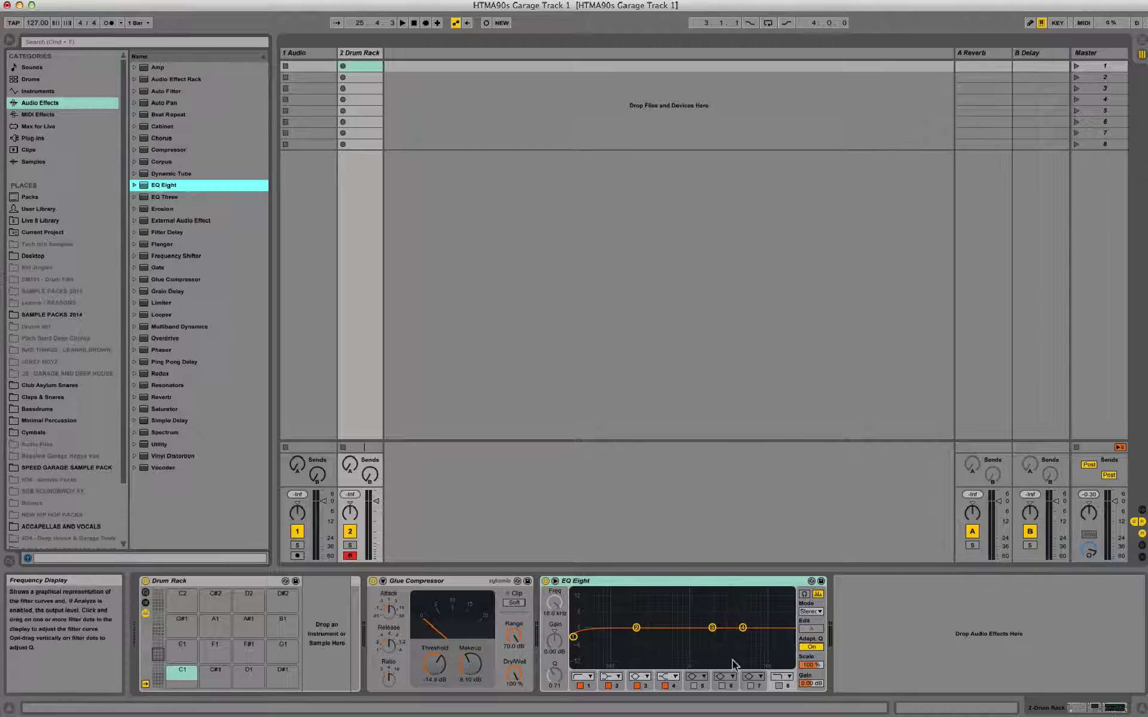
left_click_drag(742, 628, 733, 623)
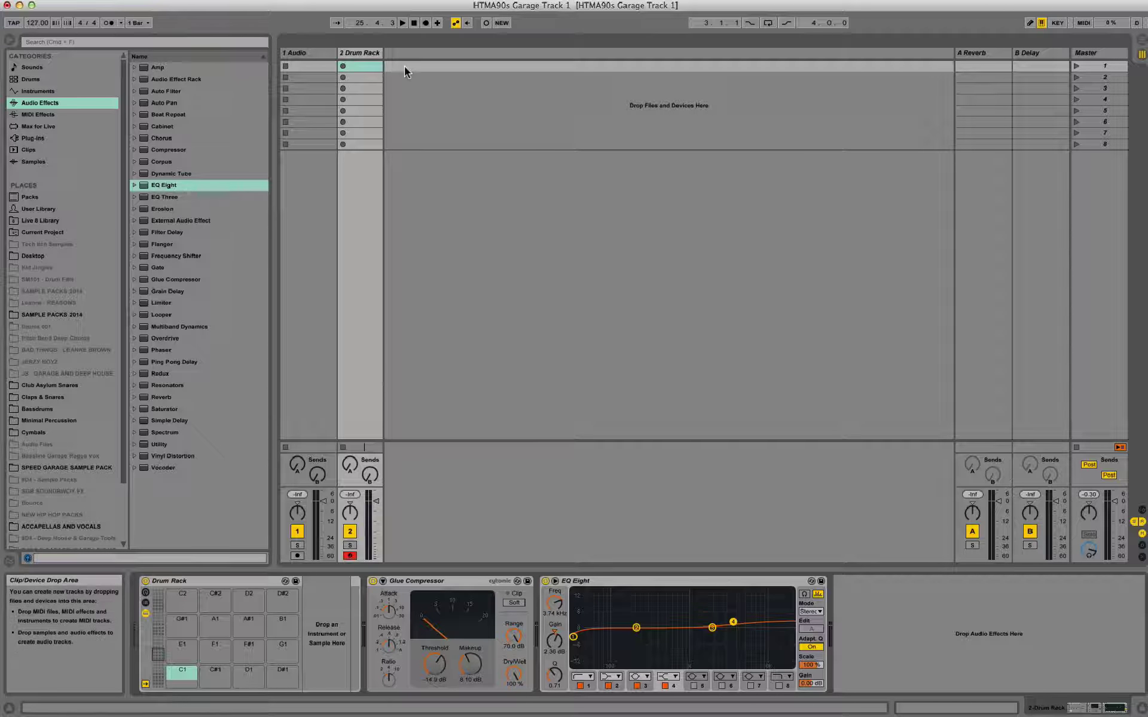
left_click_drag(383, 53, 406, 53)
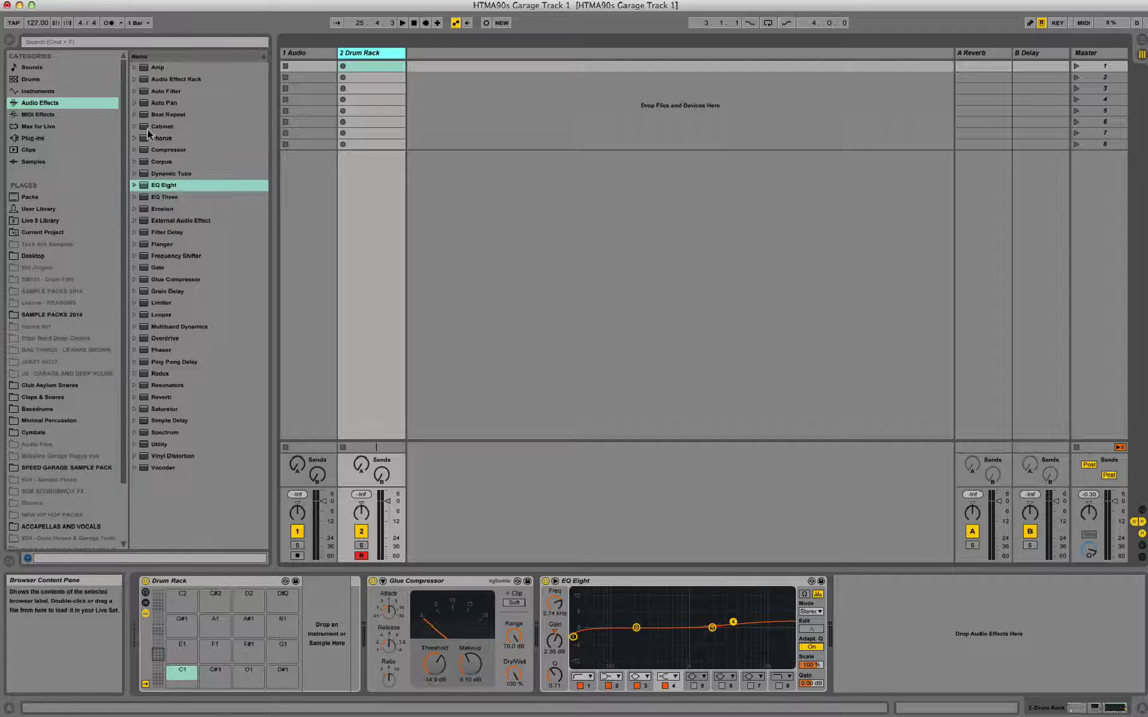
- Reopen Garage kicks in the 90s Garage Tools folder and preview the kicks from Garage_kick.wav to Retro_Kick_02.wav
scroll(121, 430, "down", 3)
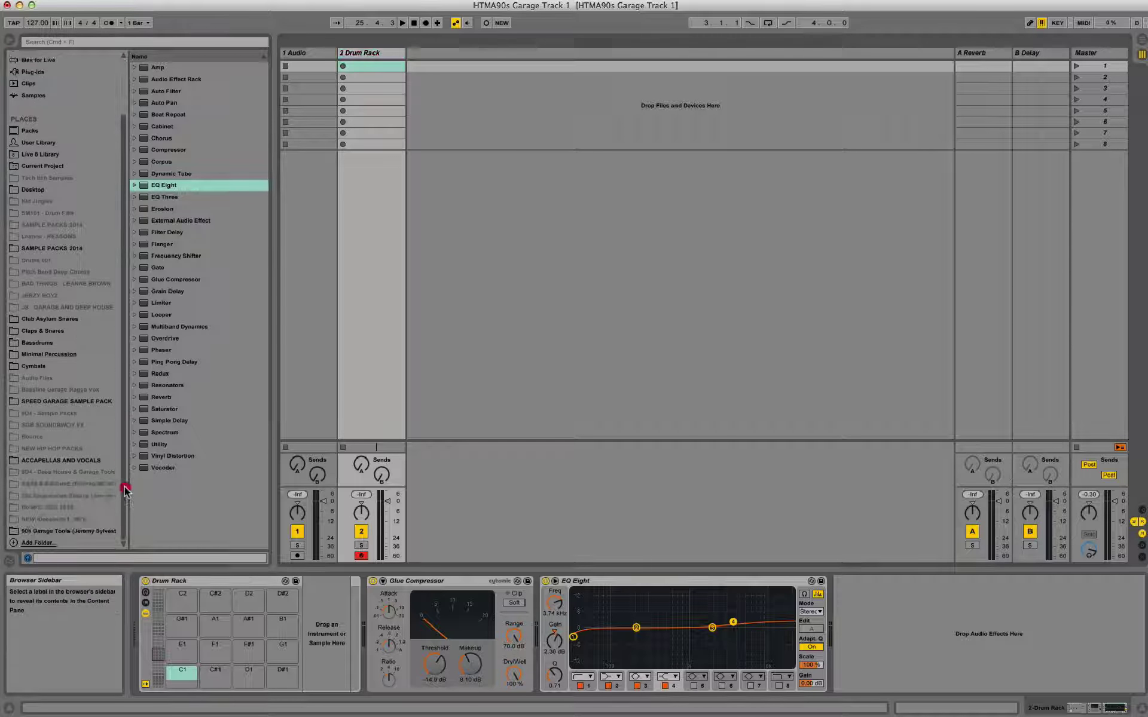
left_click(77, 531)
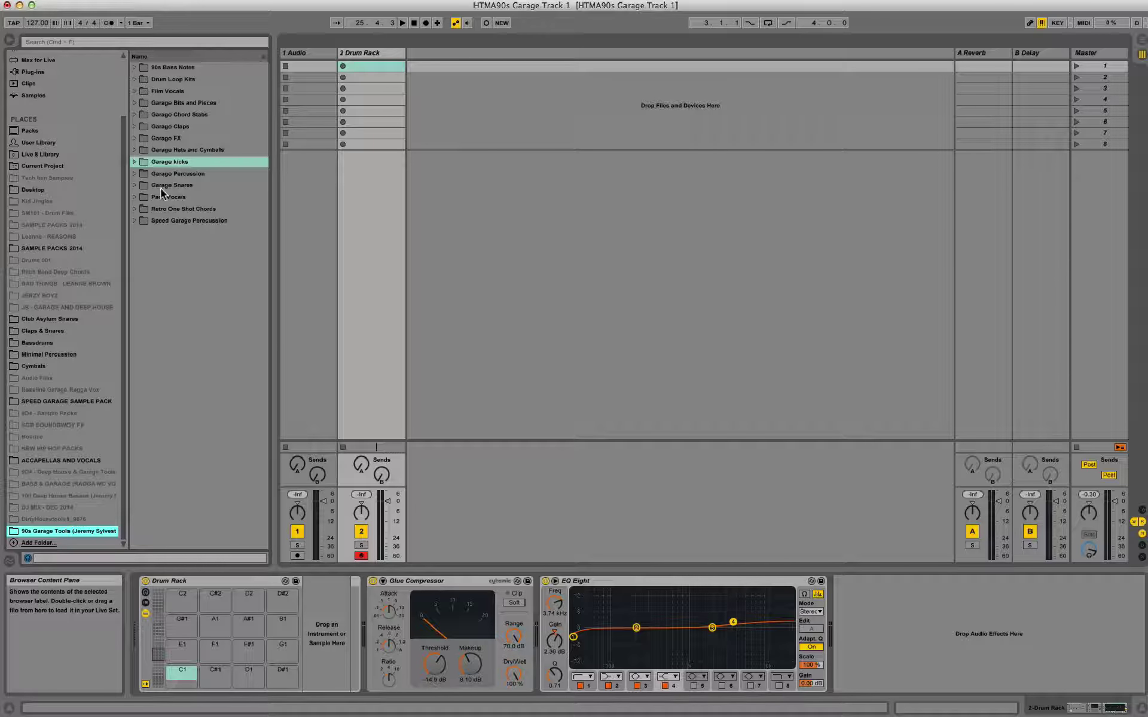
left_click(134, 161)
left_click(187, 174)
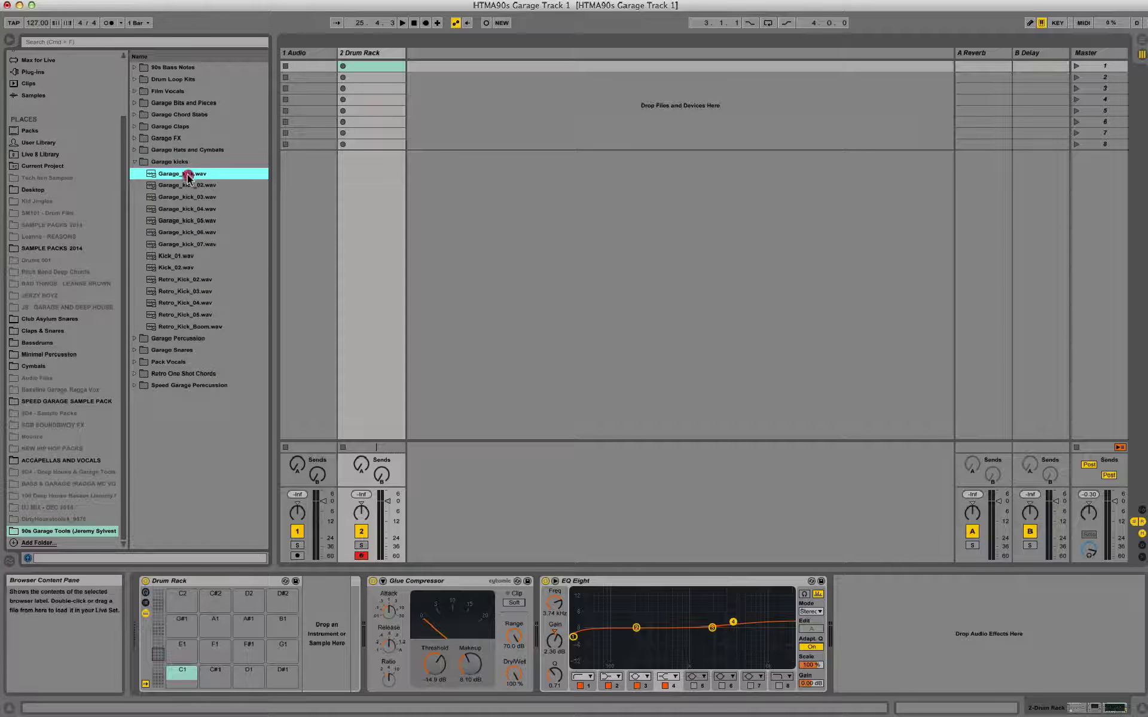
key("Down")
key("Down")
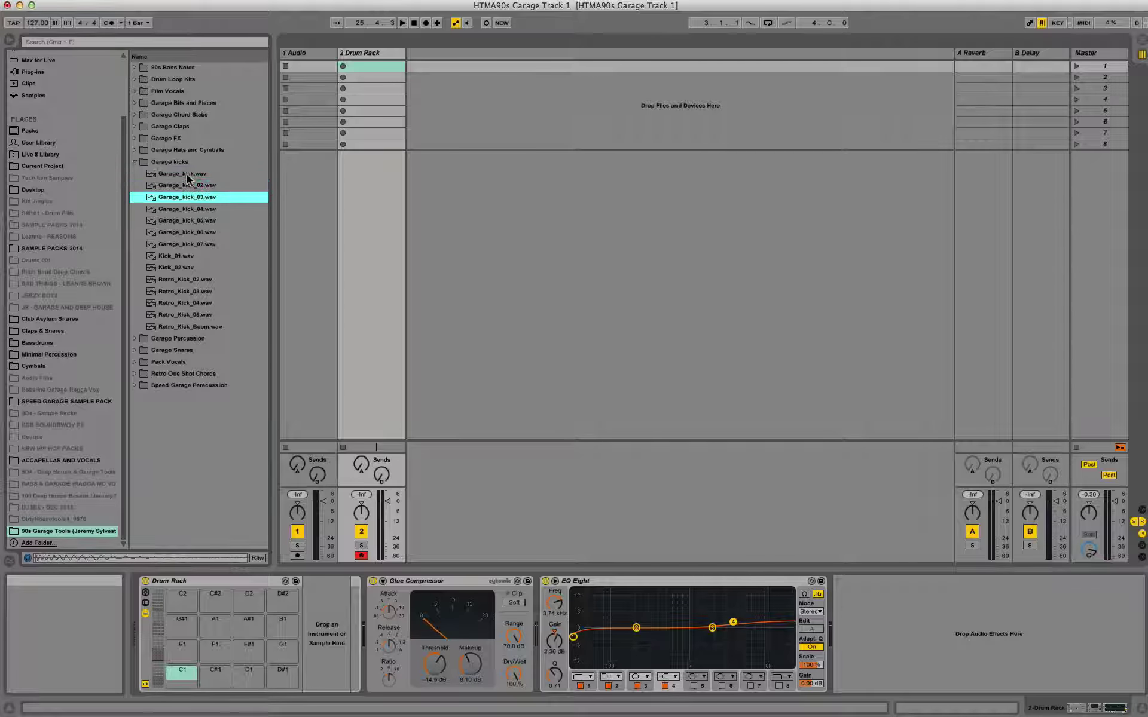
key("Down")
key("Down")
key("Down")
key("Down")
key("Down")
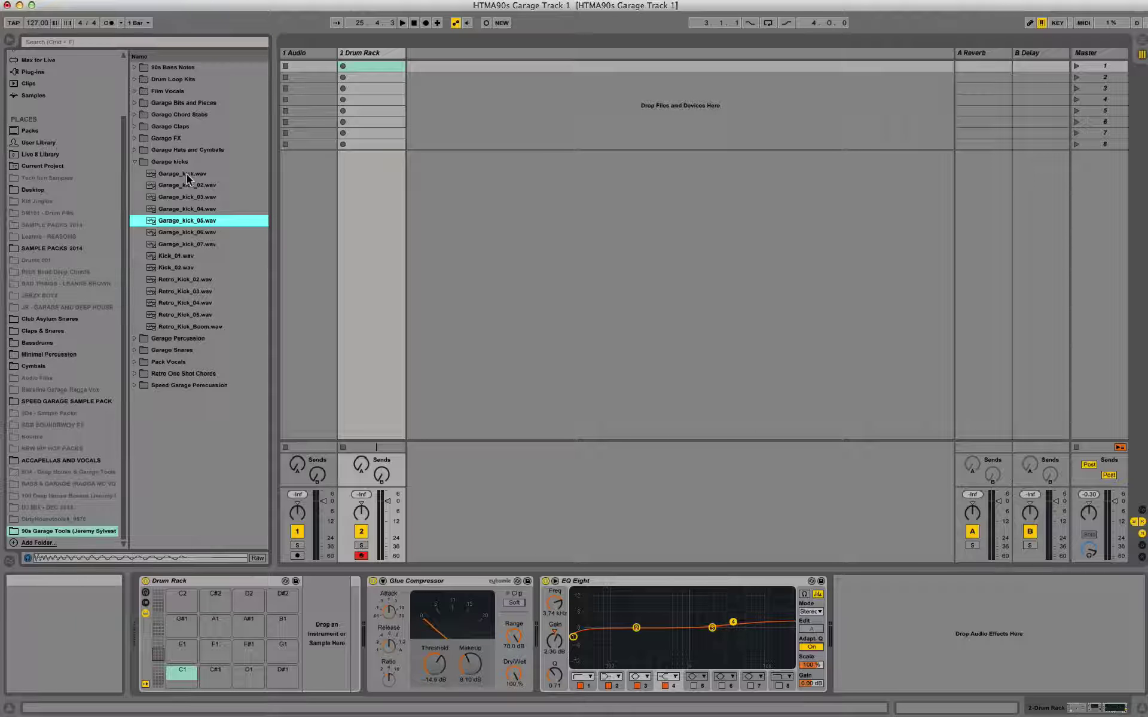
key("Down")
key("Down")
key("Down")
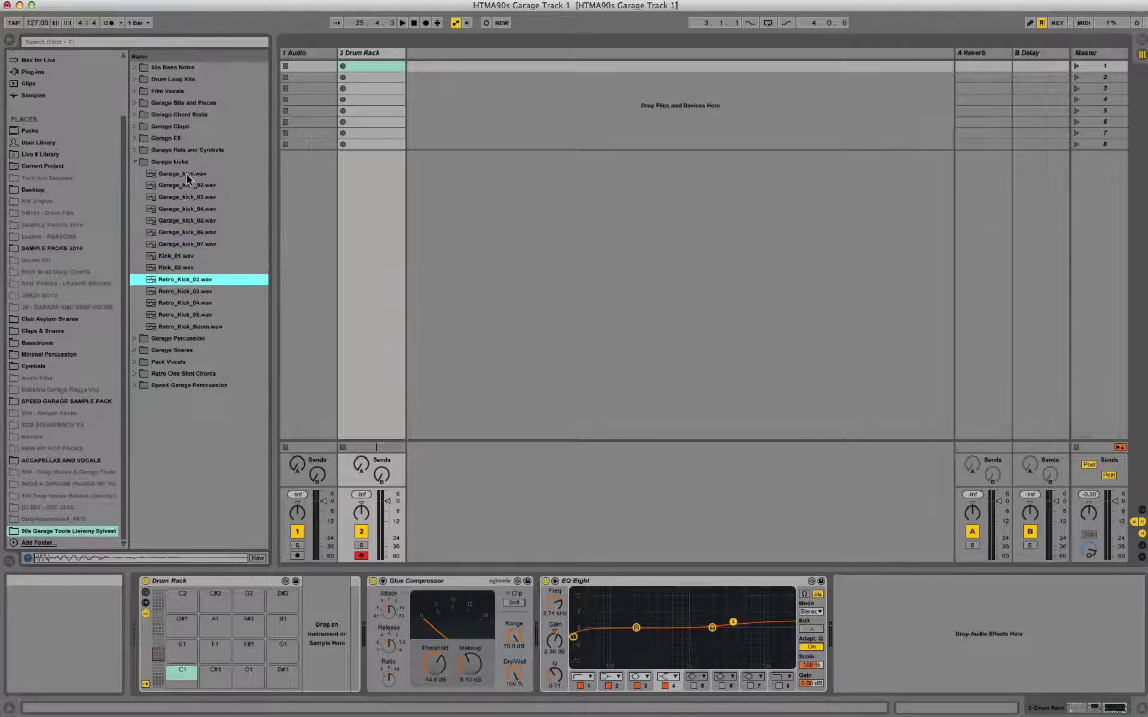
- Preview the retro kicks through Retro_Kick_Boom.wav and load Retro_Kick_02.wav onto the Drum Rack's C1 pad
key("Down")
key("Down")
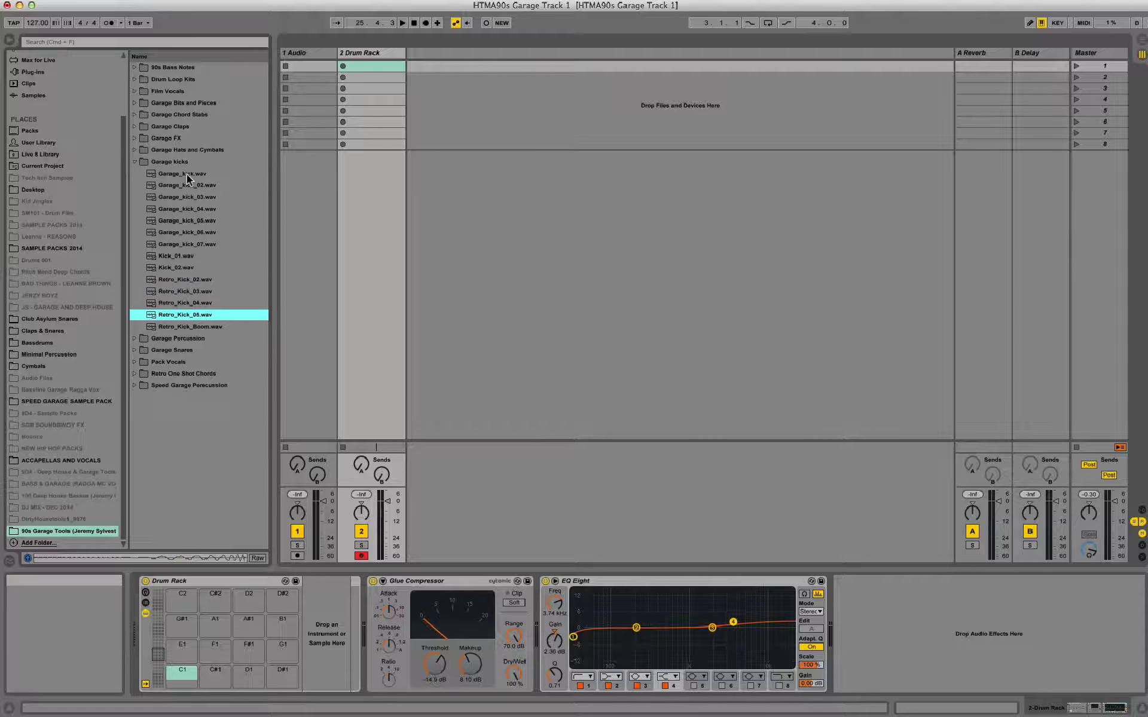
key("Down")
key("Up")
key("Up")
key("Up")
key("Up")
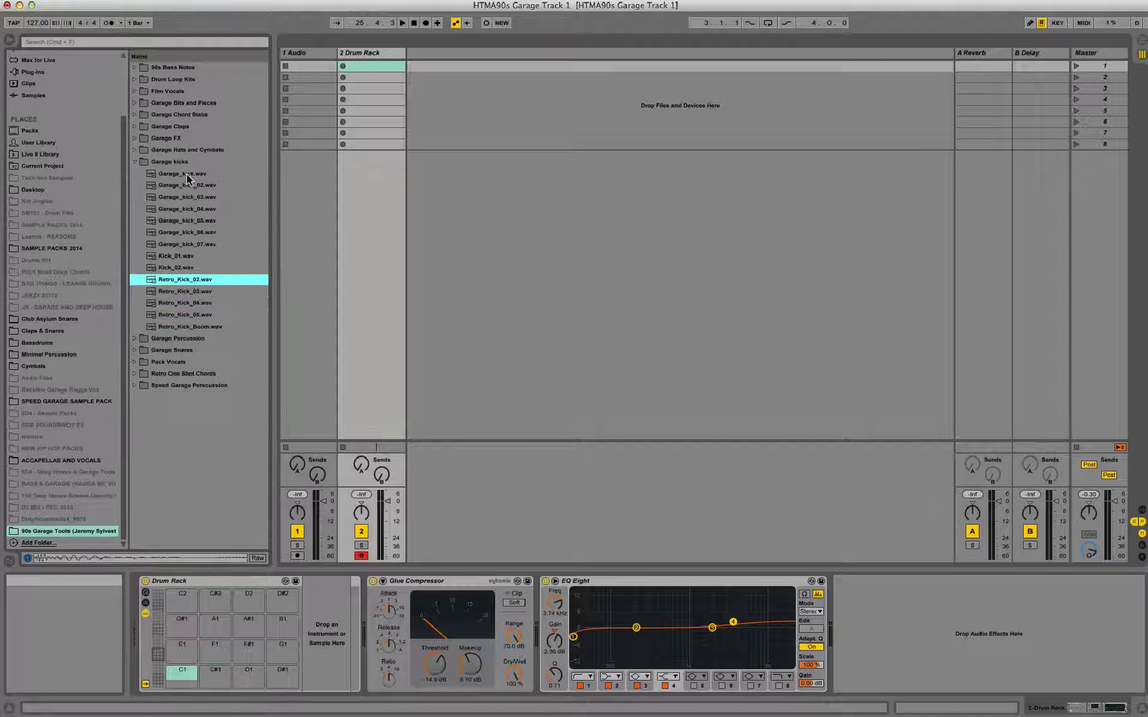
left_click(180, 279)
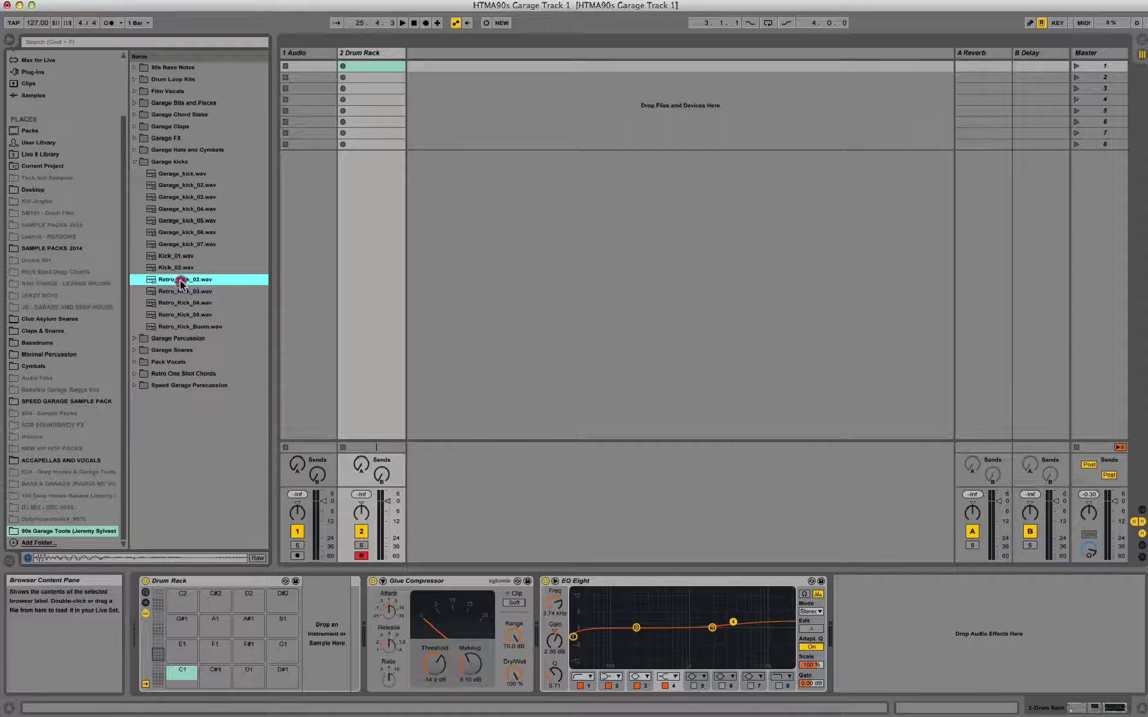
left_click_drag(180, 282, 182, 679)
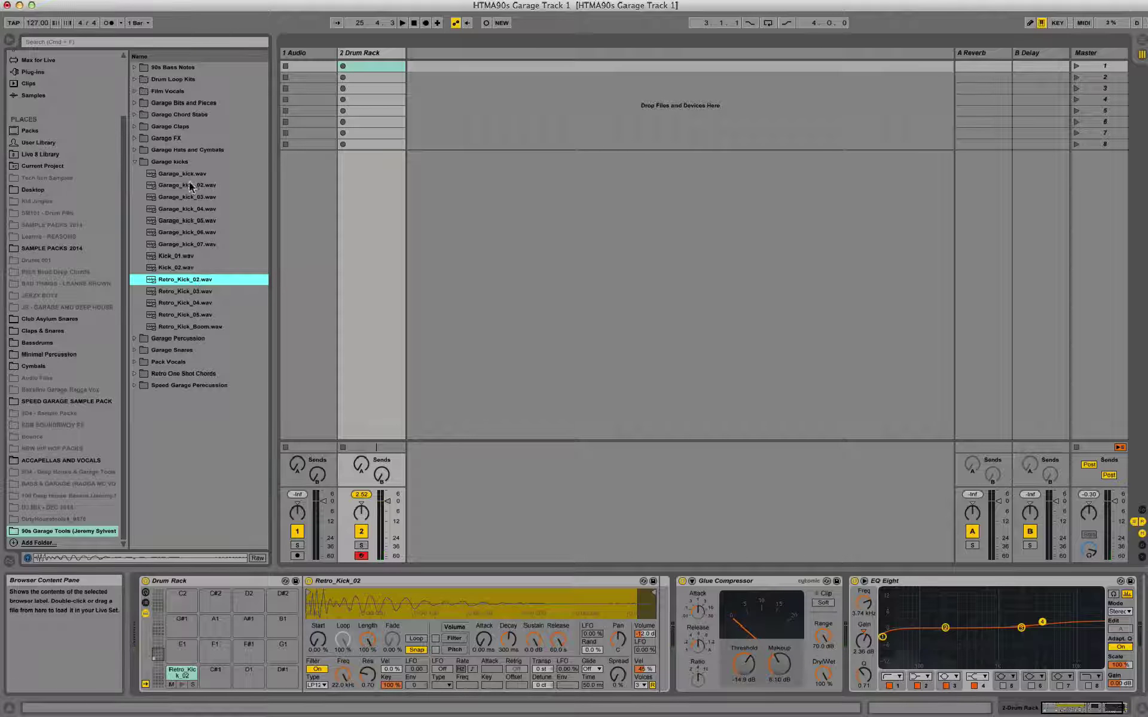
- Switch from Garage kicks to the Garage Claps folder and preview the sounds from Clap_Sustain.wav to Retro_Clap_05.wav
left_click(135, 162)
left_click(136, 126)
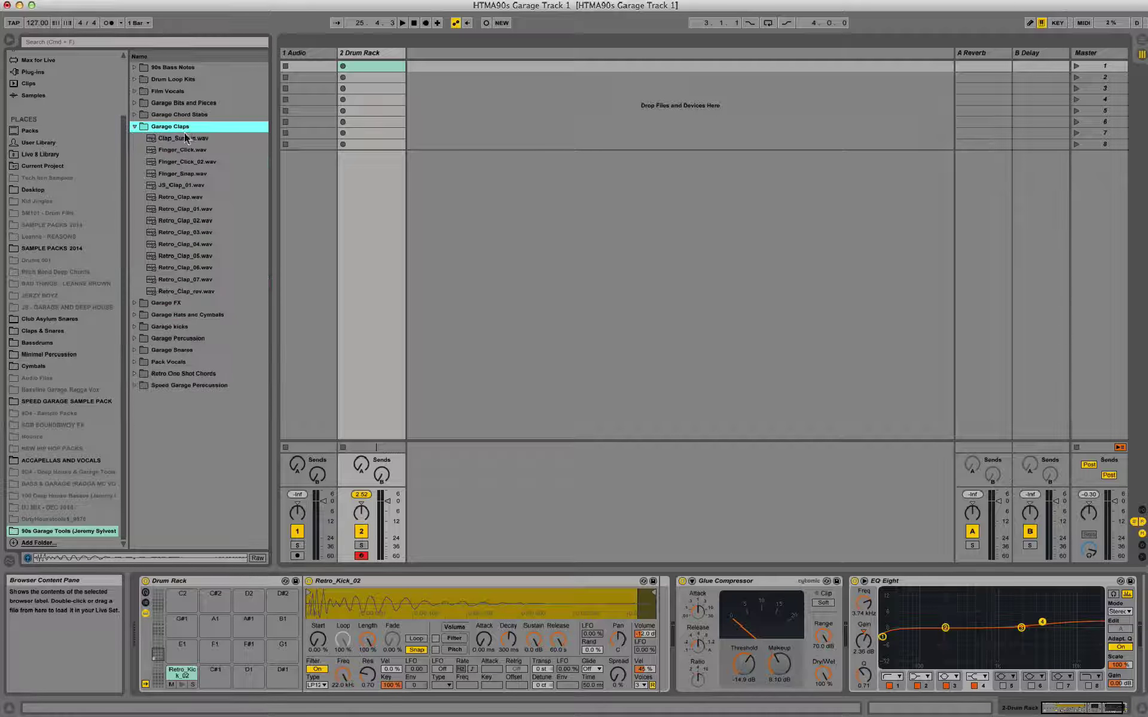
left_click(197, 142)
key("Down")
key("Down")
key("Down")
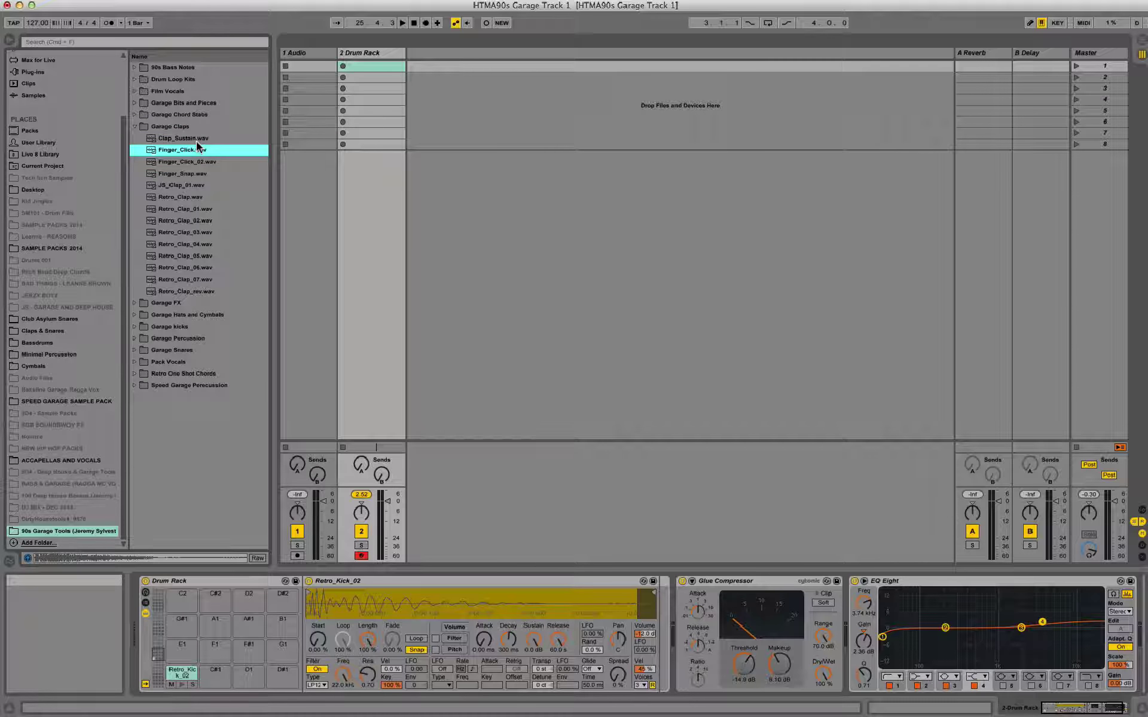
key("Down")
key("Down")
key("Down")
key("Down")
key("Down")
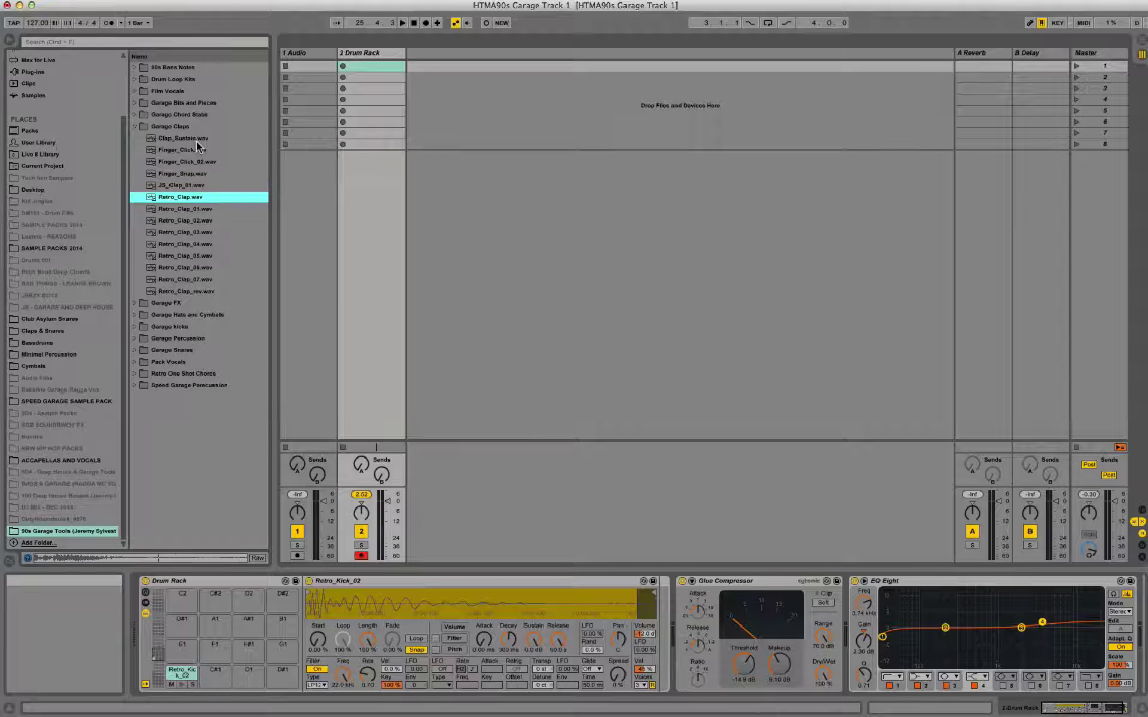
key("Down")
key("Down")
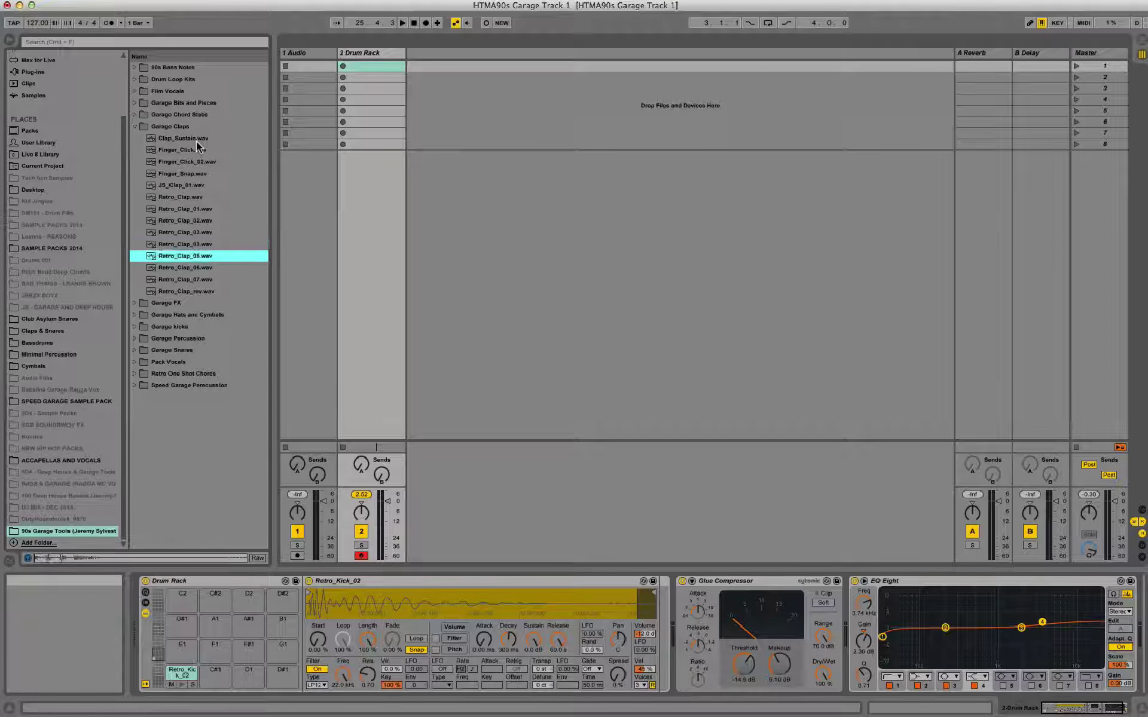
- Go back through the earlier claps and preview the retro claps again up to Retro_Clap_06.wav
key("Up")
key("Up")
key("Up")
key("Up")
key("Up")
key("Down")
key("Down")
key("Down")
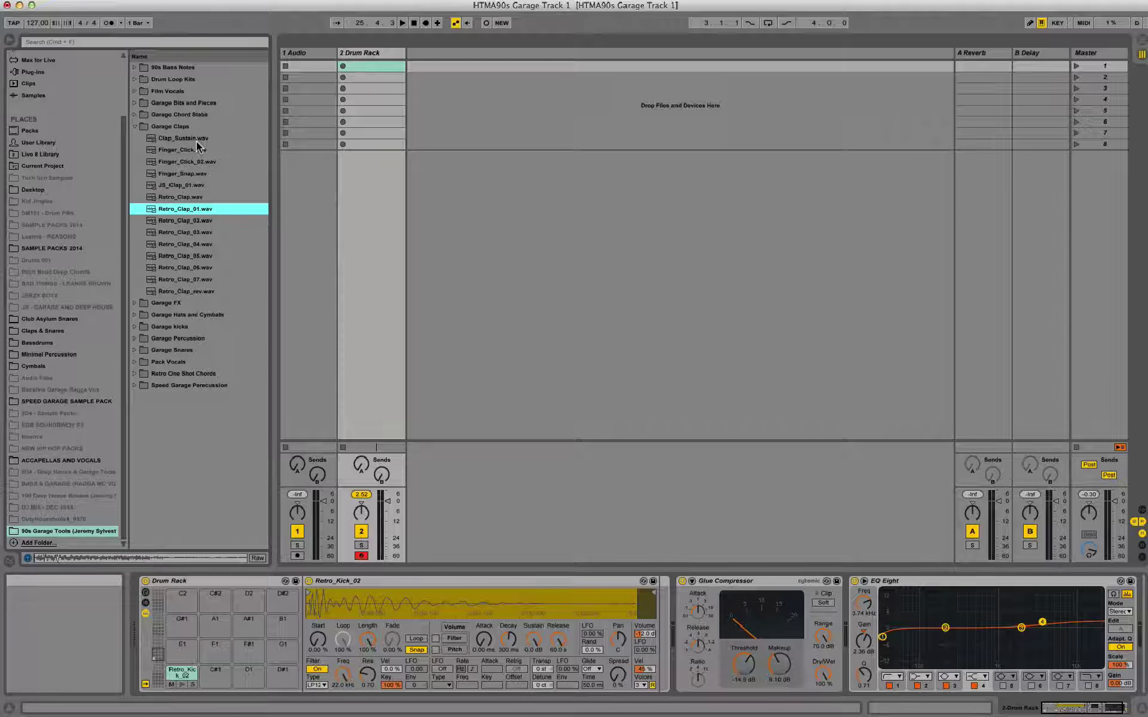
key("Down")
key("Down")
key("Down")
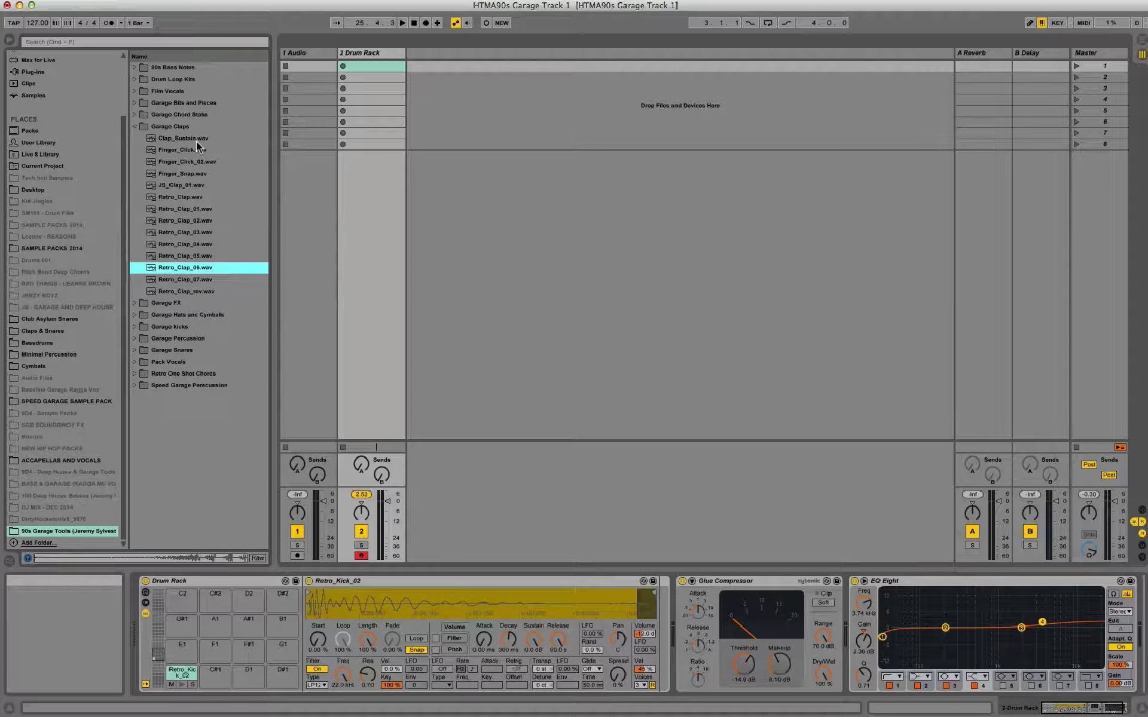
- Compare the retro claps through Retro_Clap_07.wav once more and load Retro_Clap_07.wav onto the Drum Rack's C#1 pad
key("Up")
key("Up")
key("Up")
key("Up")
key("Up")
key("Down")
key("Down")
key("Down")
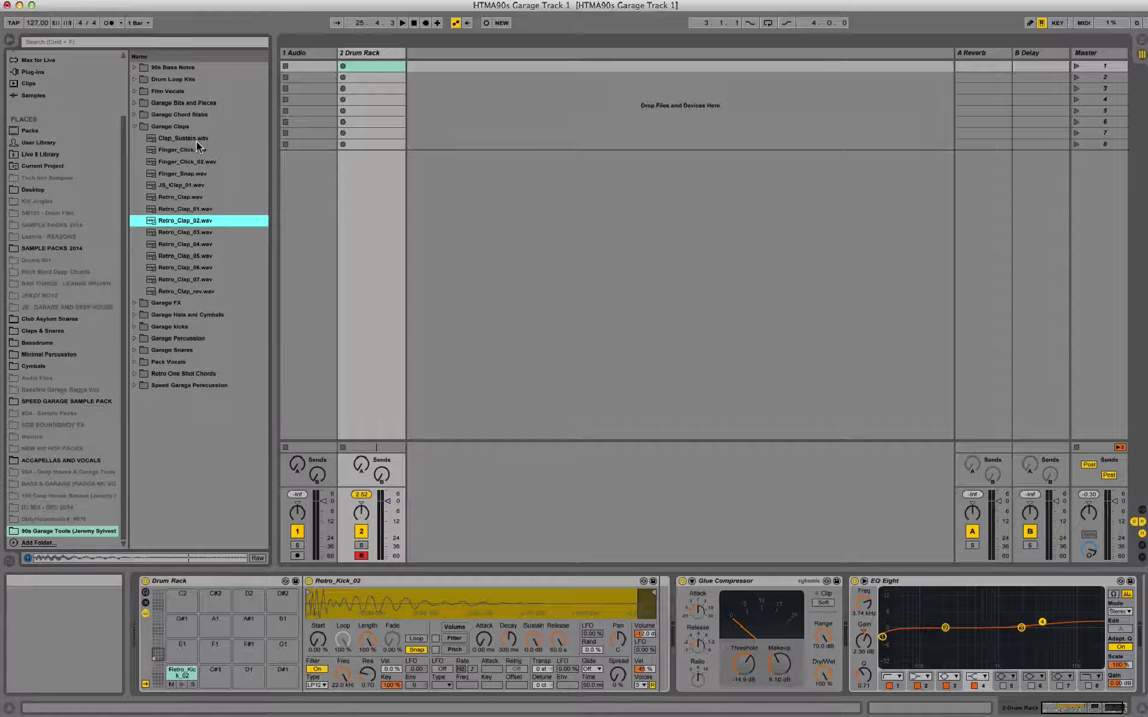
key("Down")
key("Down")
key("Down")
key("Down")
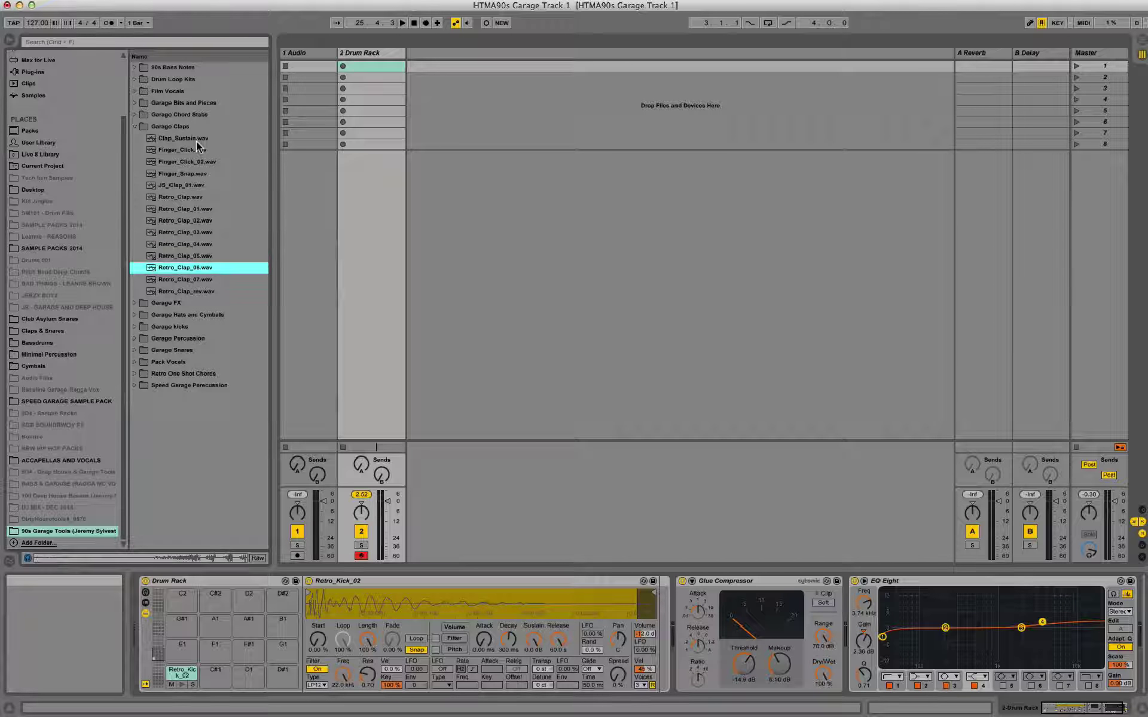
key("Up")
key("Down")
key("Up")
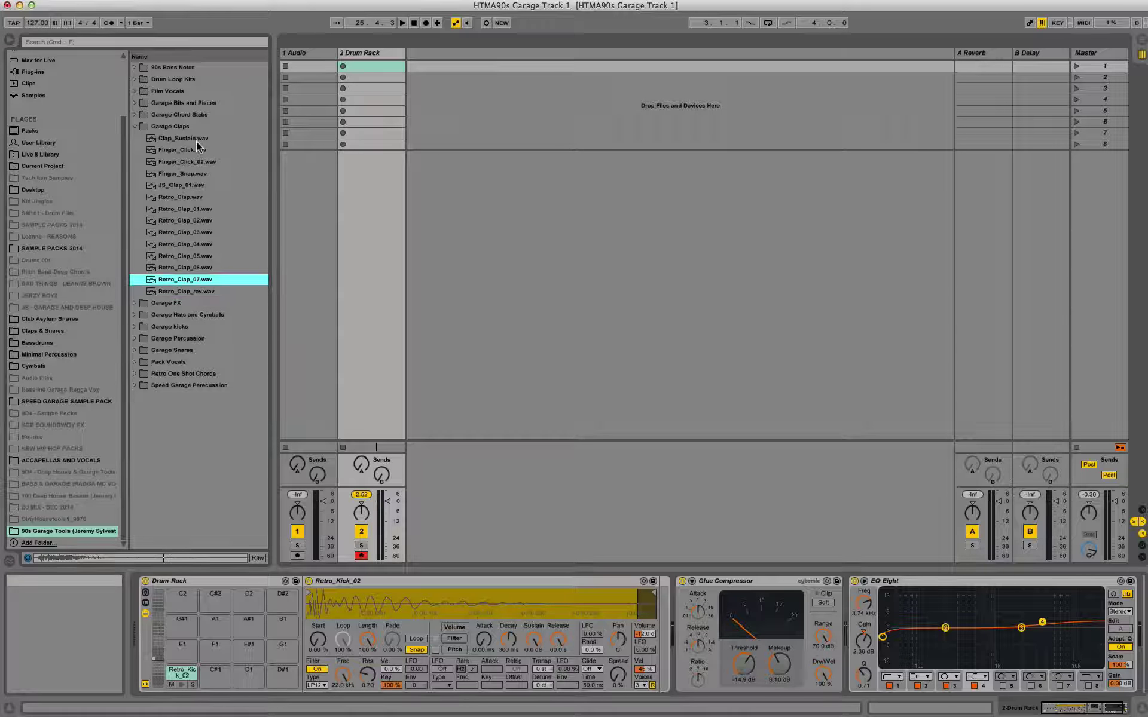
double_click(182, 280)
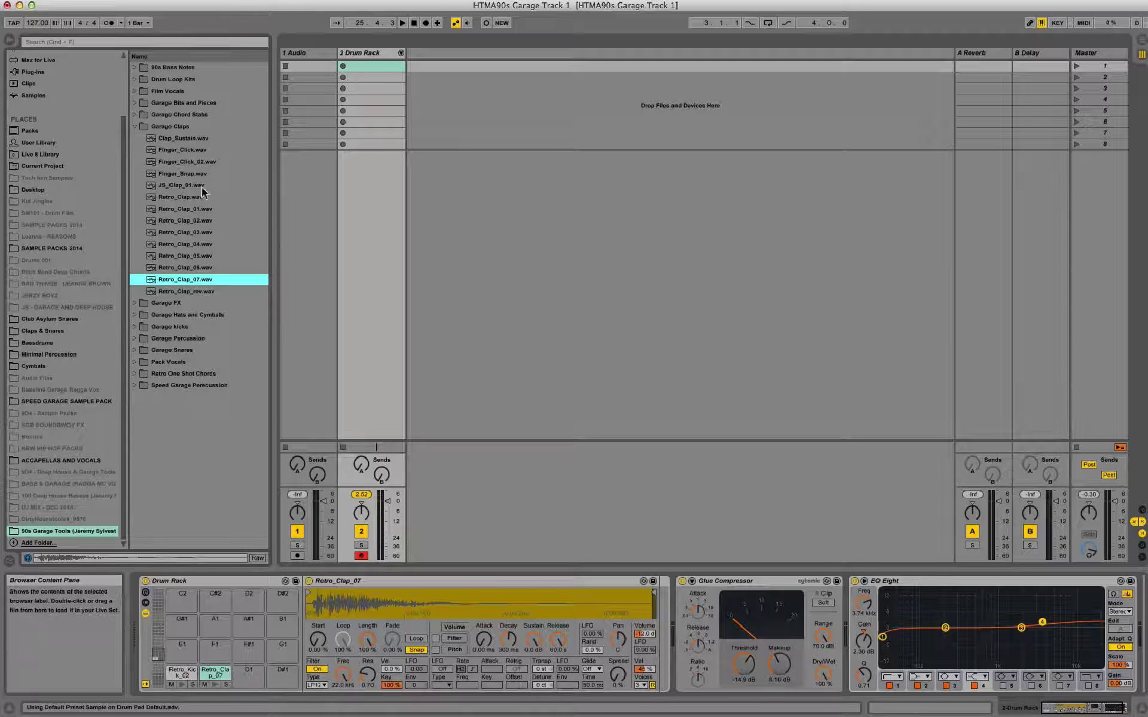
- Preview the claps from Clap_Sustain.wav to Retro_Clap.wav and load Retro_Clap.wav onto the D1 pad
left_click(200, 140)
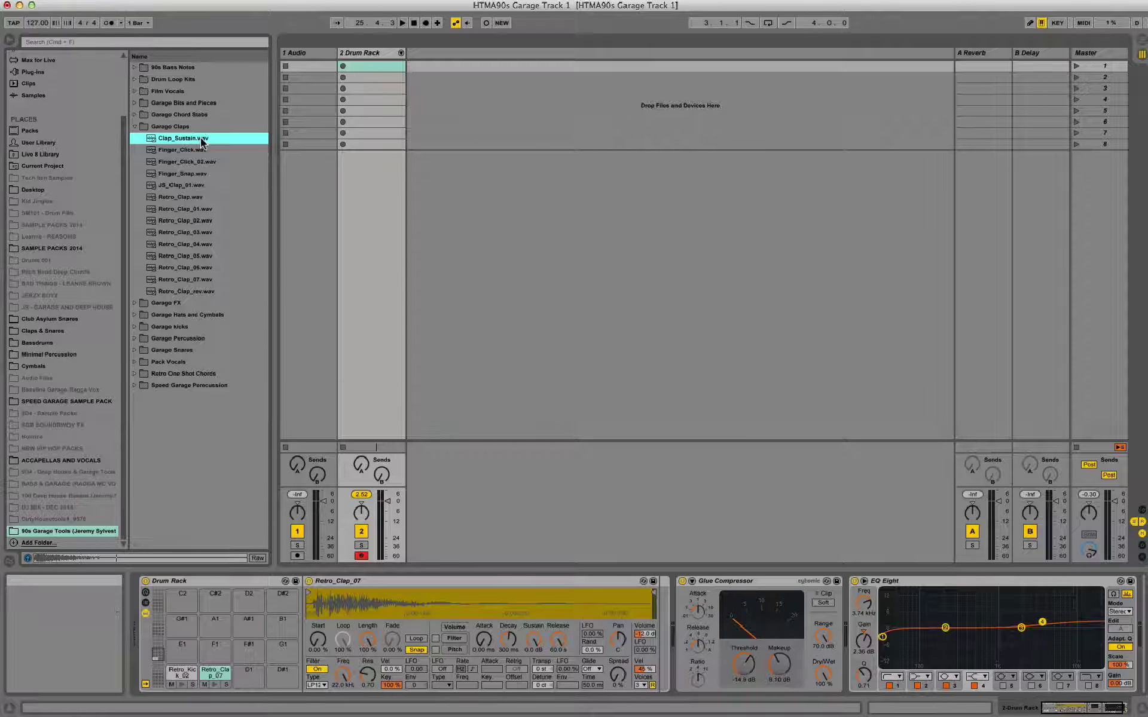
key("Down")
key("Down")
key("Down")
key("Down")
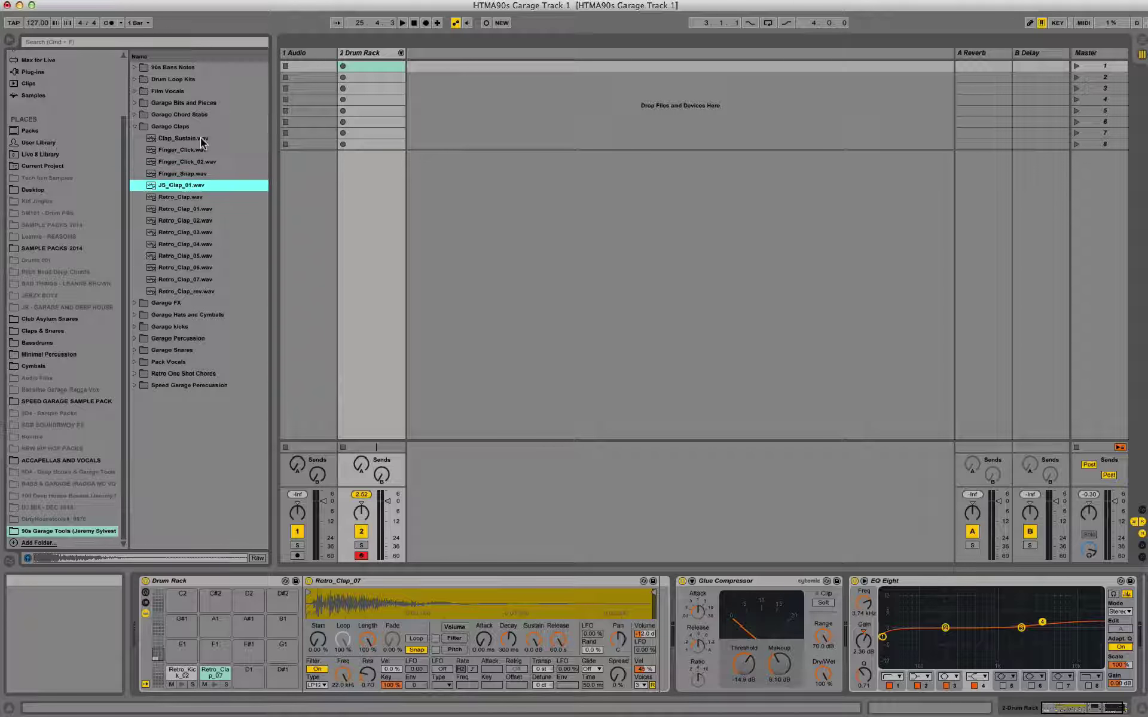
key("Down")
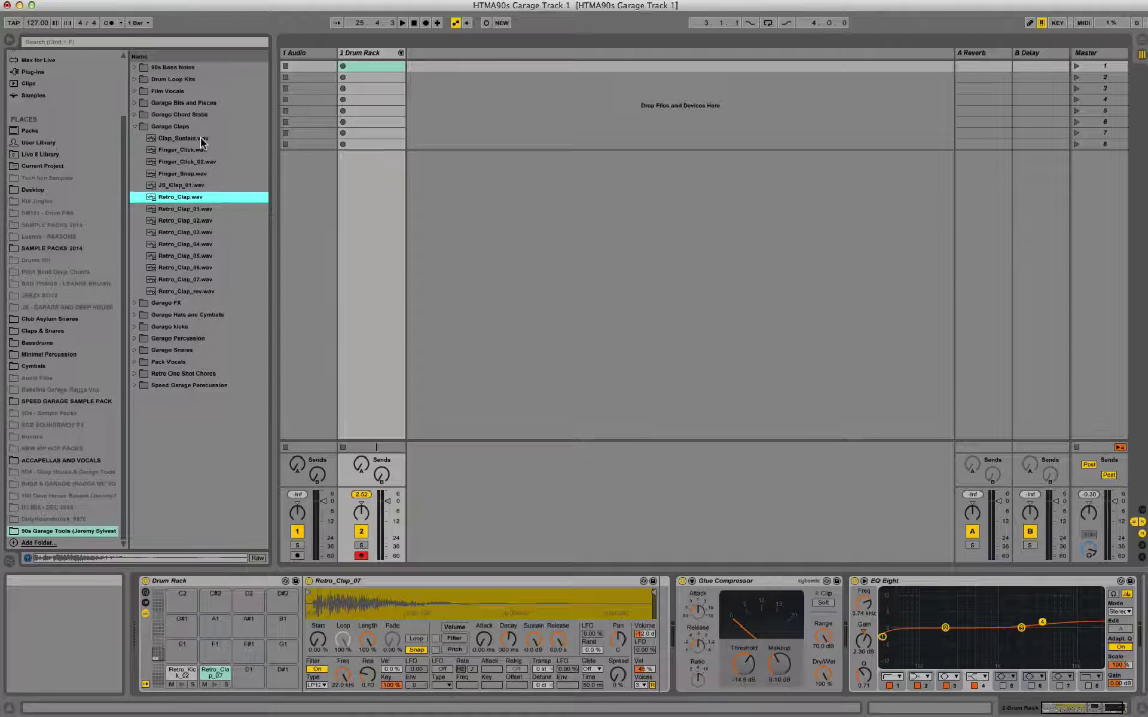
left_click_drag(190, 221, 250, 675)
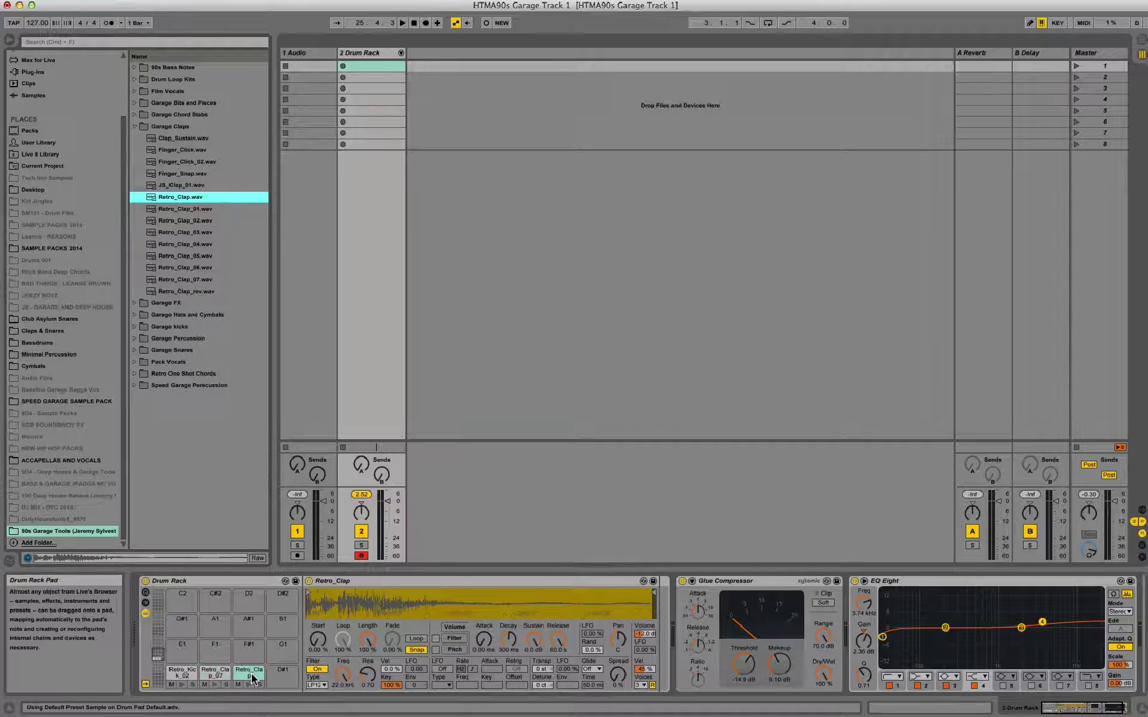
- Close Garage Claps and look over the sample list in the Garage Hats and Cymbals folder
left_click(134, 127)
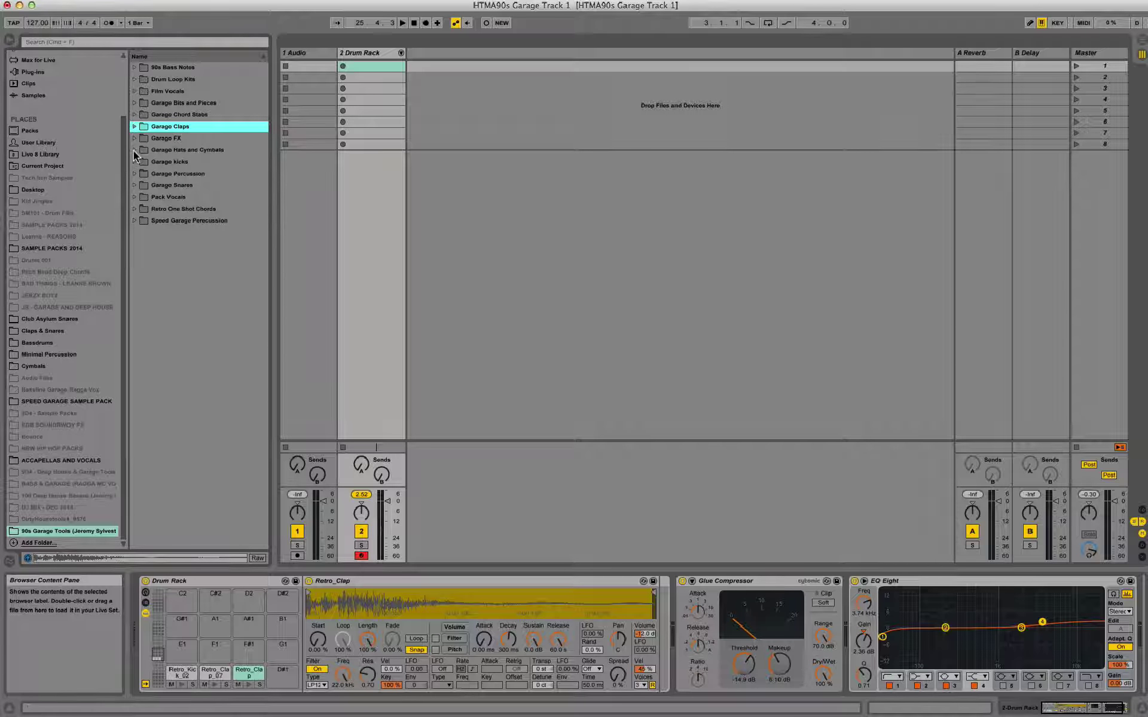
left_click(134, 150)
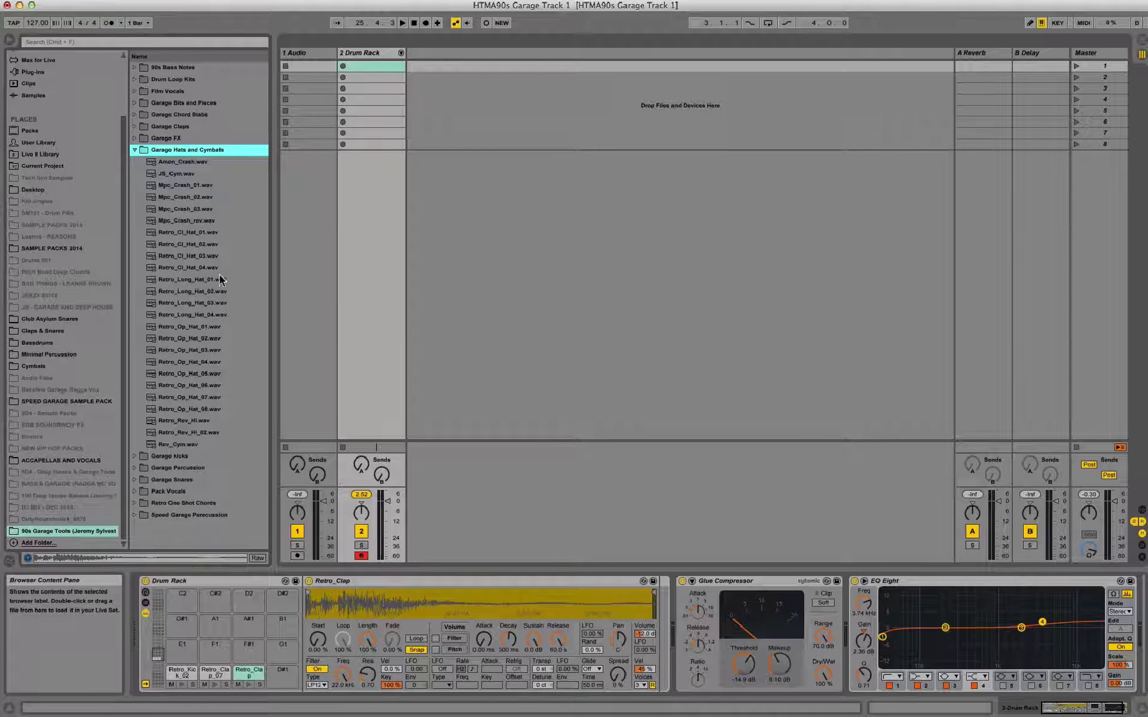
left_click(134, 150)
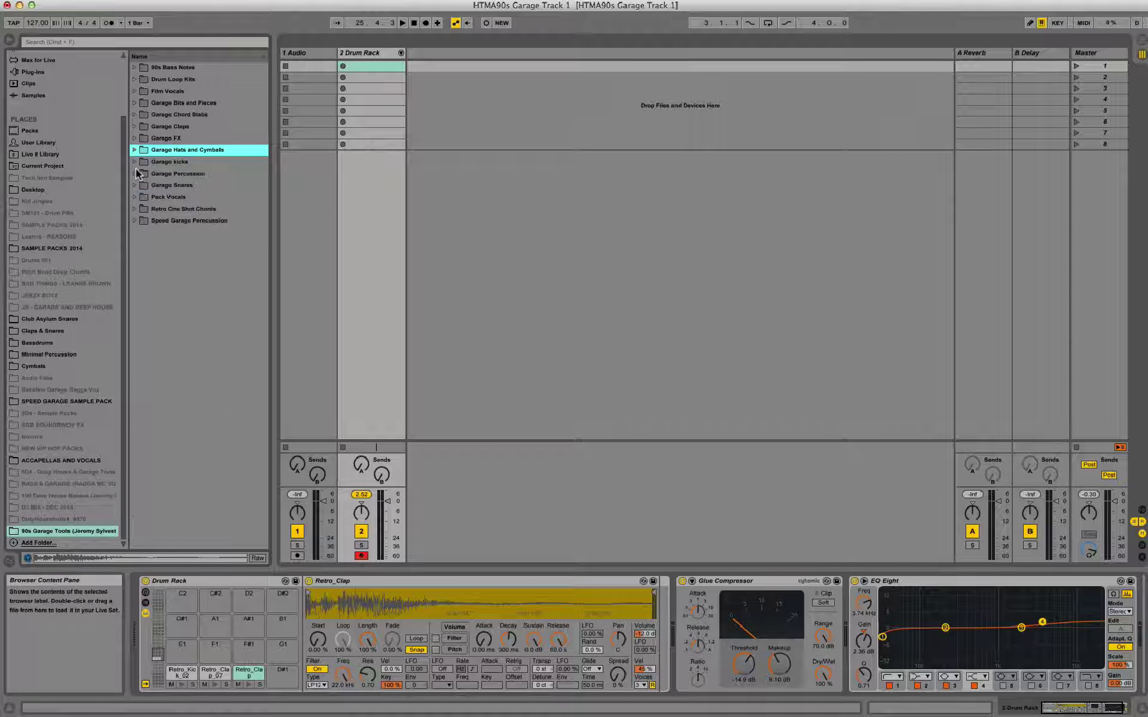
- Open the Garage Percussion folder and preview the sounds from Amen_break_01.wav to Retro_Todd_Perc_04.wav
left_click(135, 173)
left_click(212, 186)
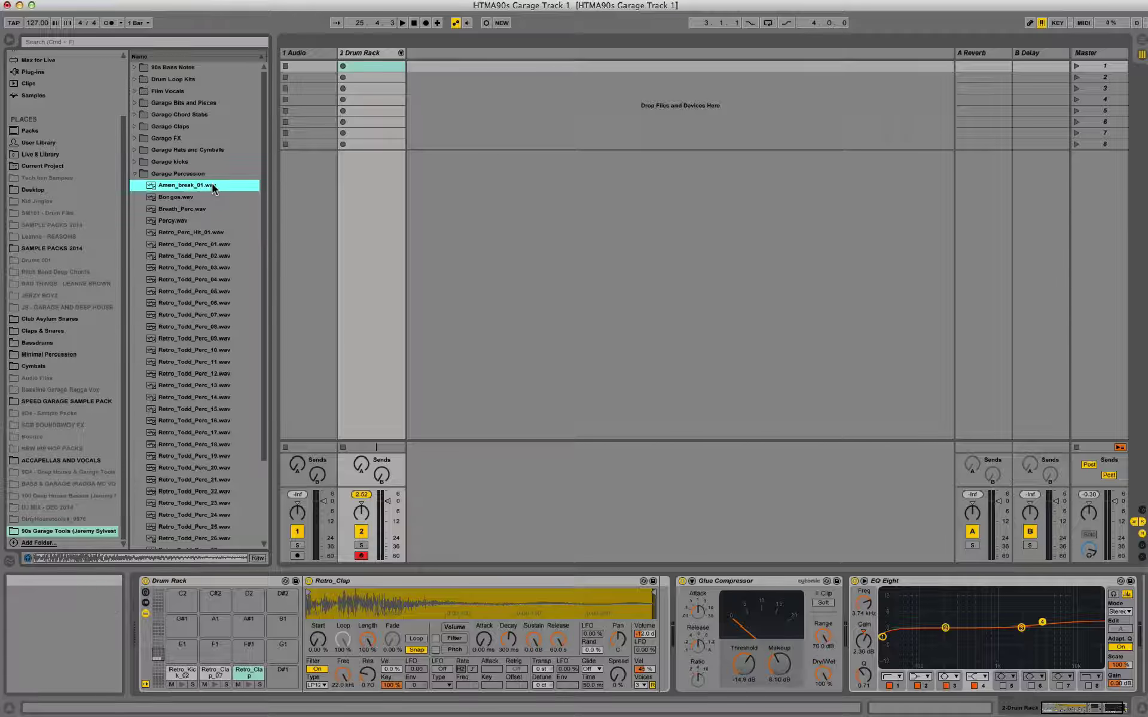
key("Down")
key("Down")
key("Down")
key("Down")
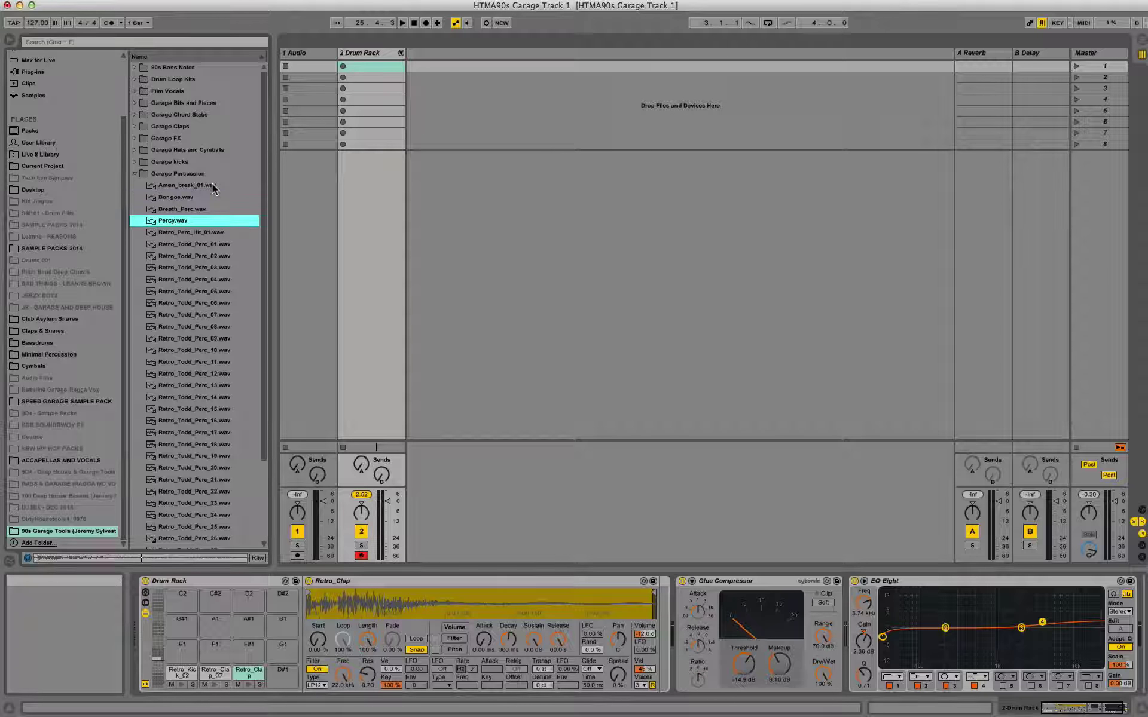
key("Down")
key("Down")
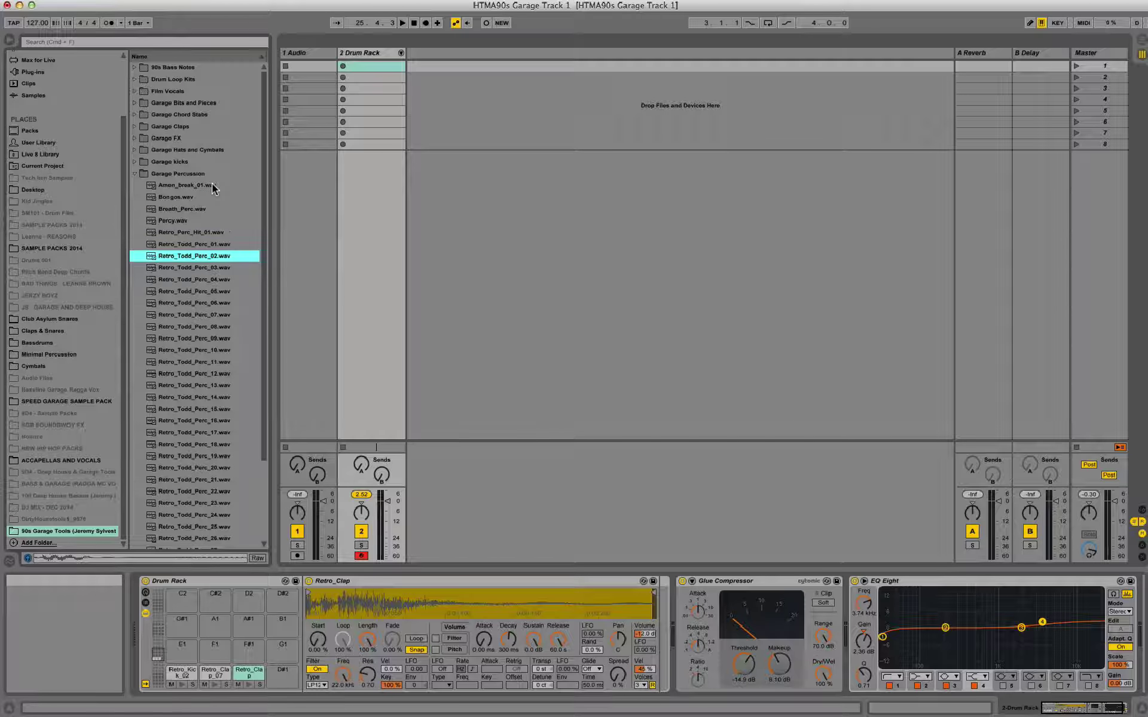
key("Down")
key("Down")
key("Down")
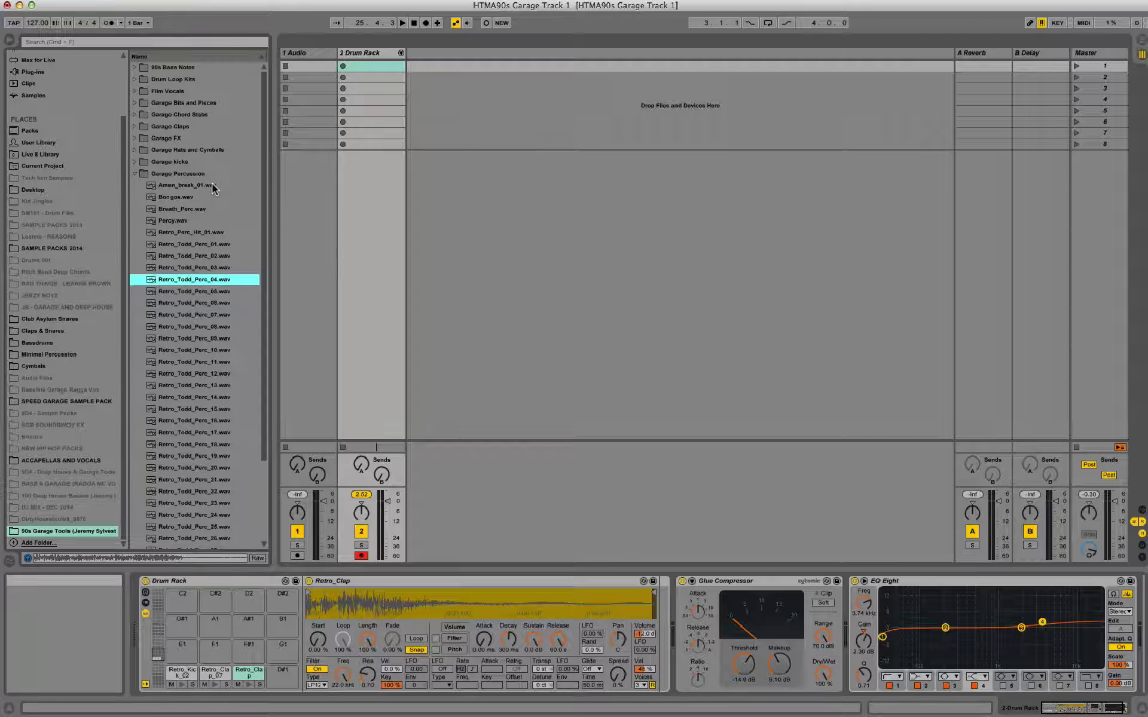
- Preview the percussion samples from Retro_Todd_Perc_05.wav to Retro_Todd_Perc_13.wav
key("Down")
key("Down")
key("Down")
key("Down")
key("Down")
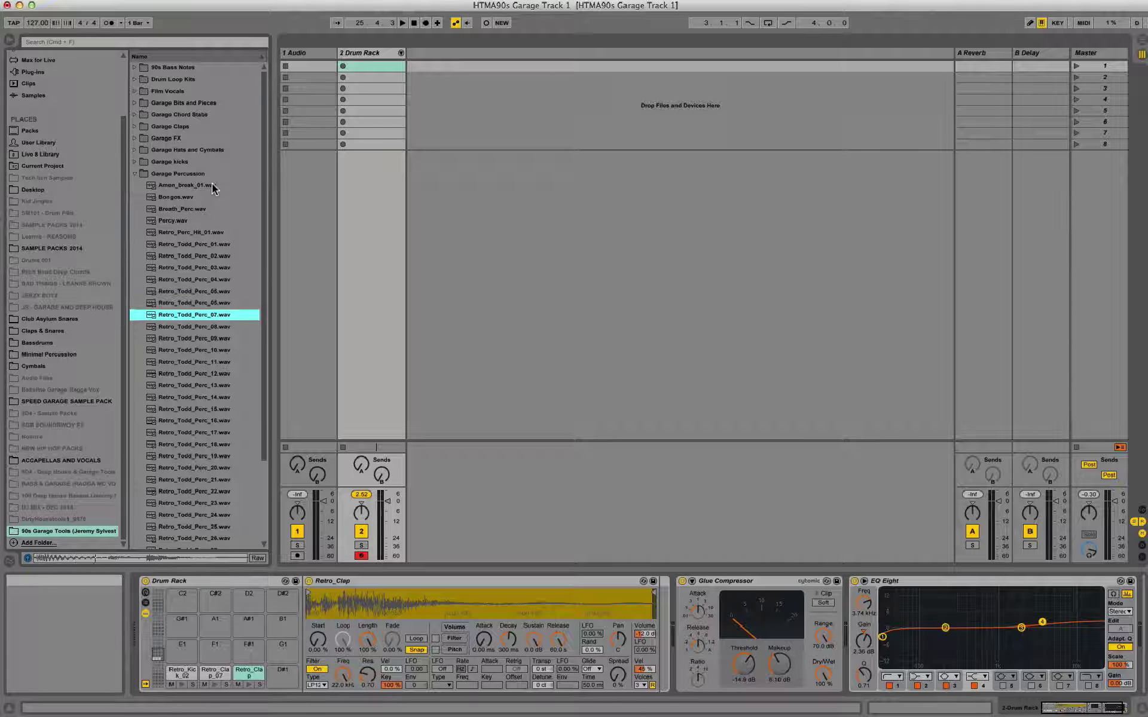
key("Down")
key("Down")
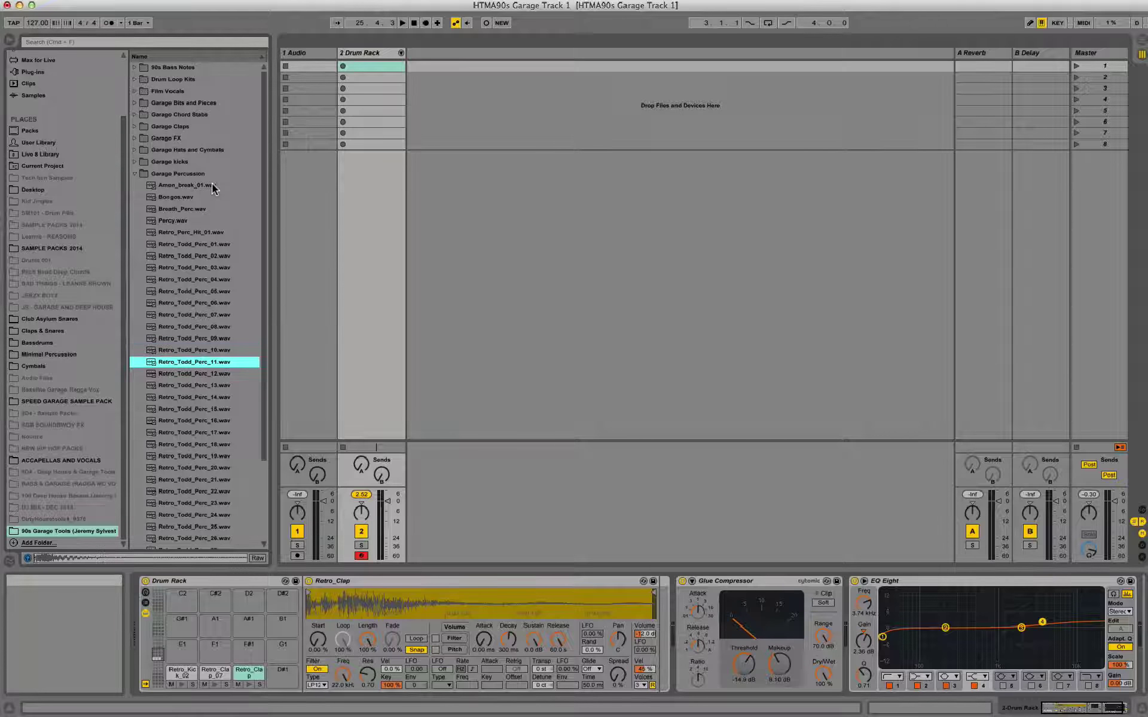
key("Down")
key("Down")
key("Down")
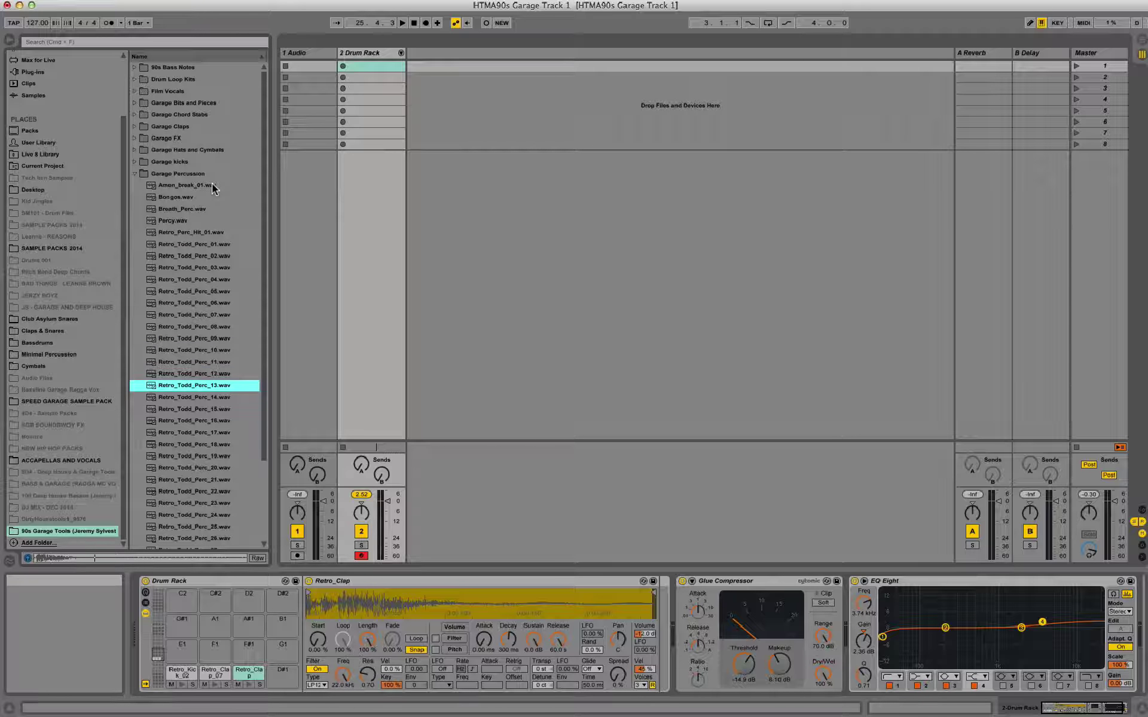
- Preview the percussion samples through Retro_Todd_Perc_22.wav and load Retro_Todd_Perc_21.wav onto the D#1 pad
key("Down")
key("Down")
key("Down")
key("Down")
key("Down")
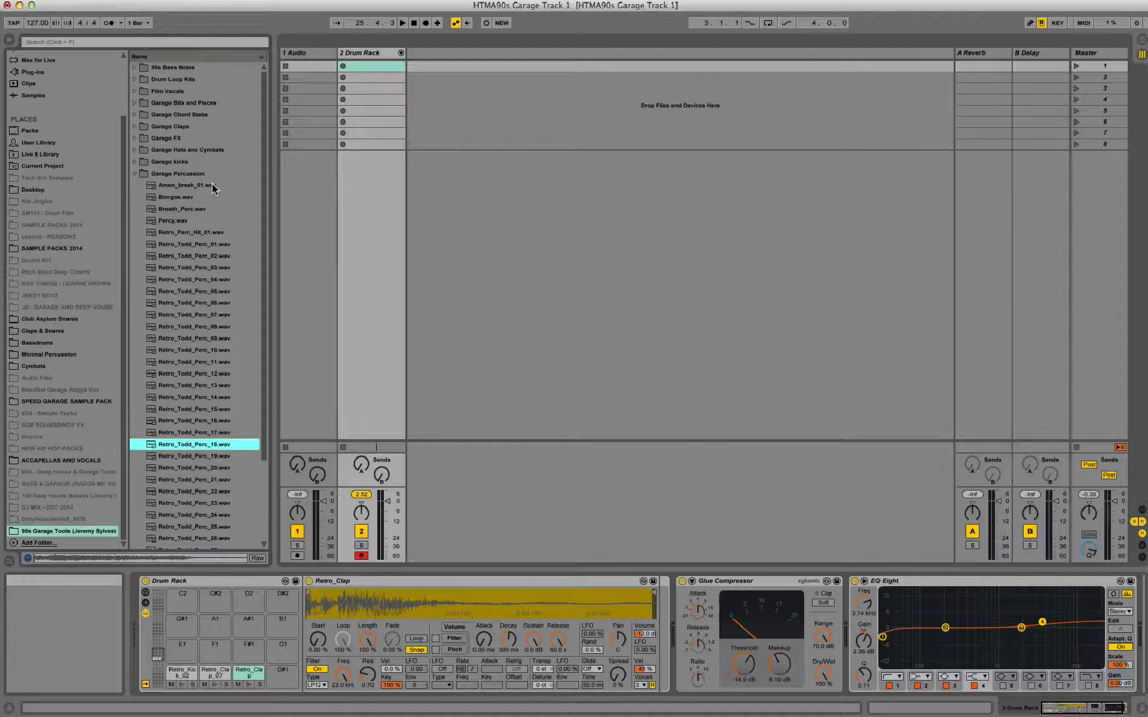
key("Down")
key("Down")
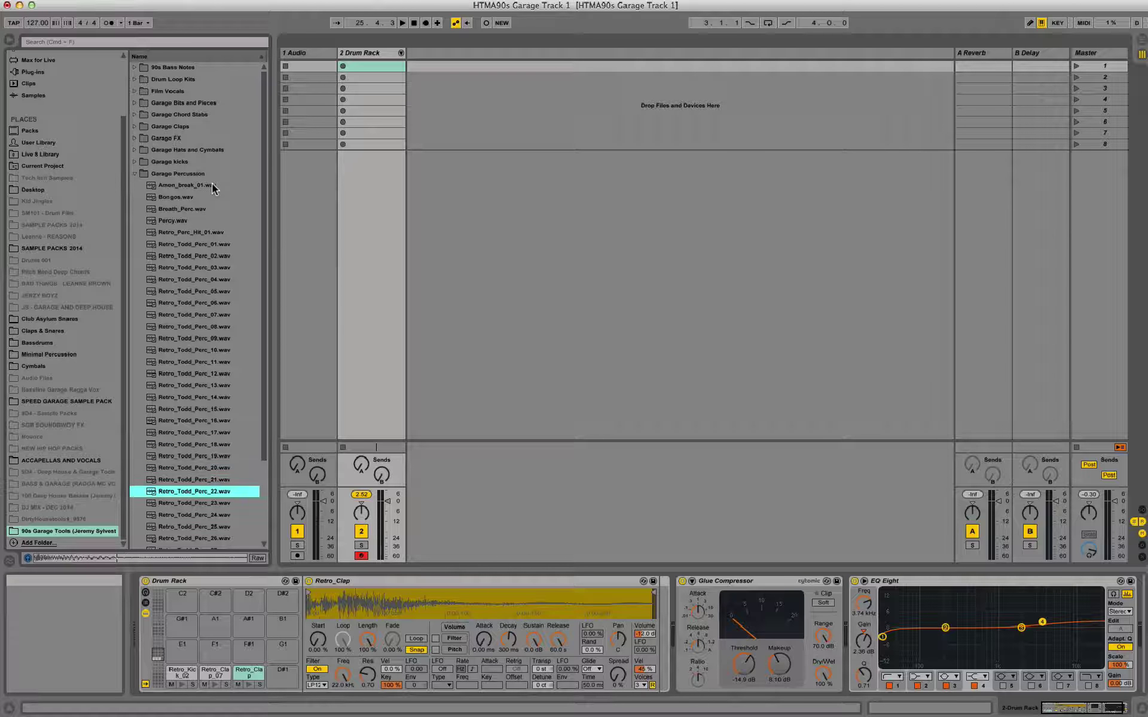
key("Up")
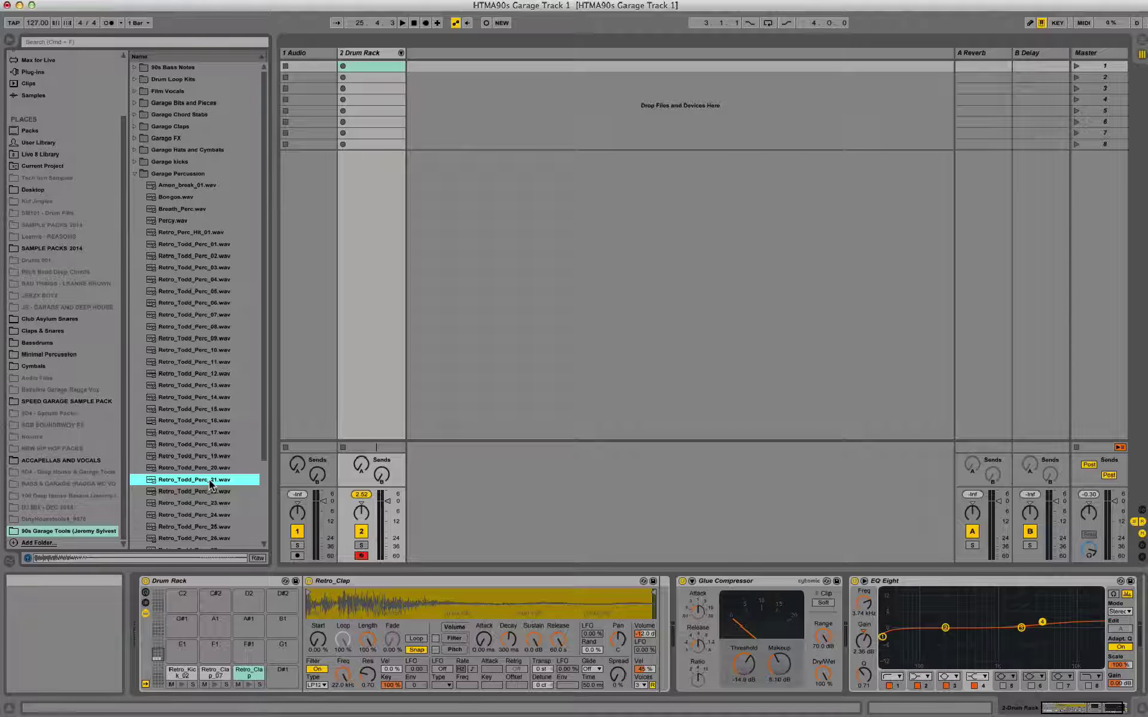
left_click_drag(210, 485, 283, 674)
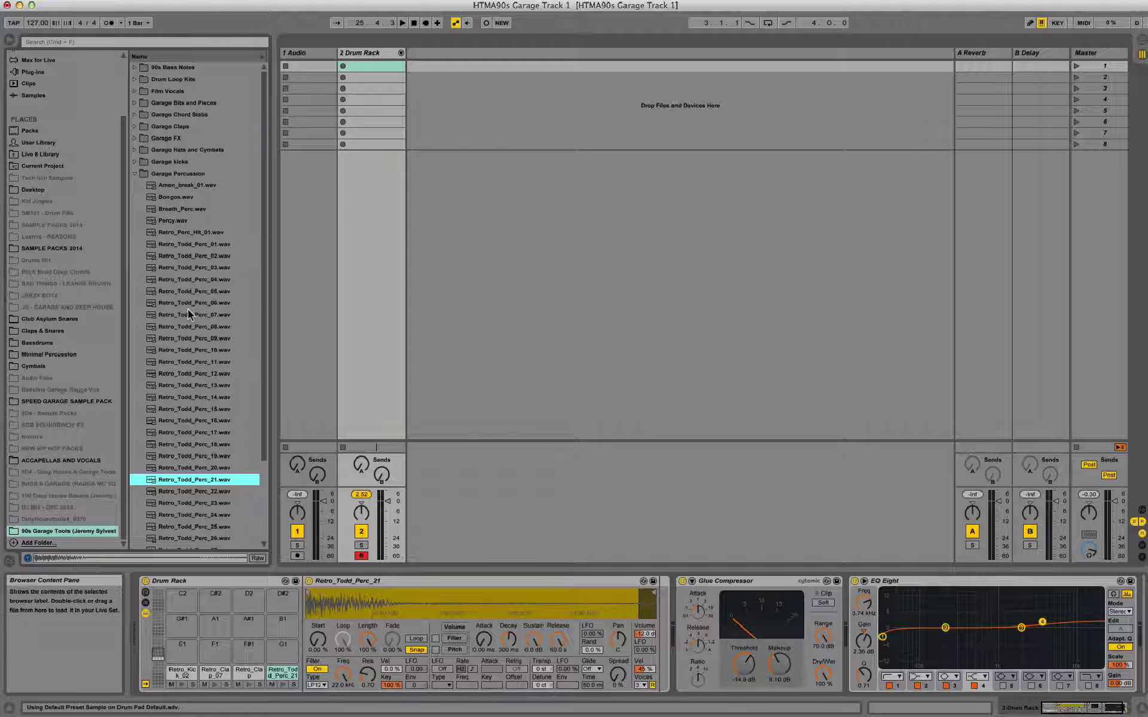
- Preview the remaining Garage Percussion samples after Retro_Todd_Perc_21.wav, including Sexy_hit.wav
key("Down")
key("Down")
key("Down")
key("Down")
key("Down")
key("Down")
key("Down")
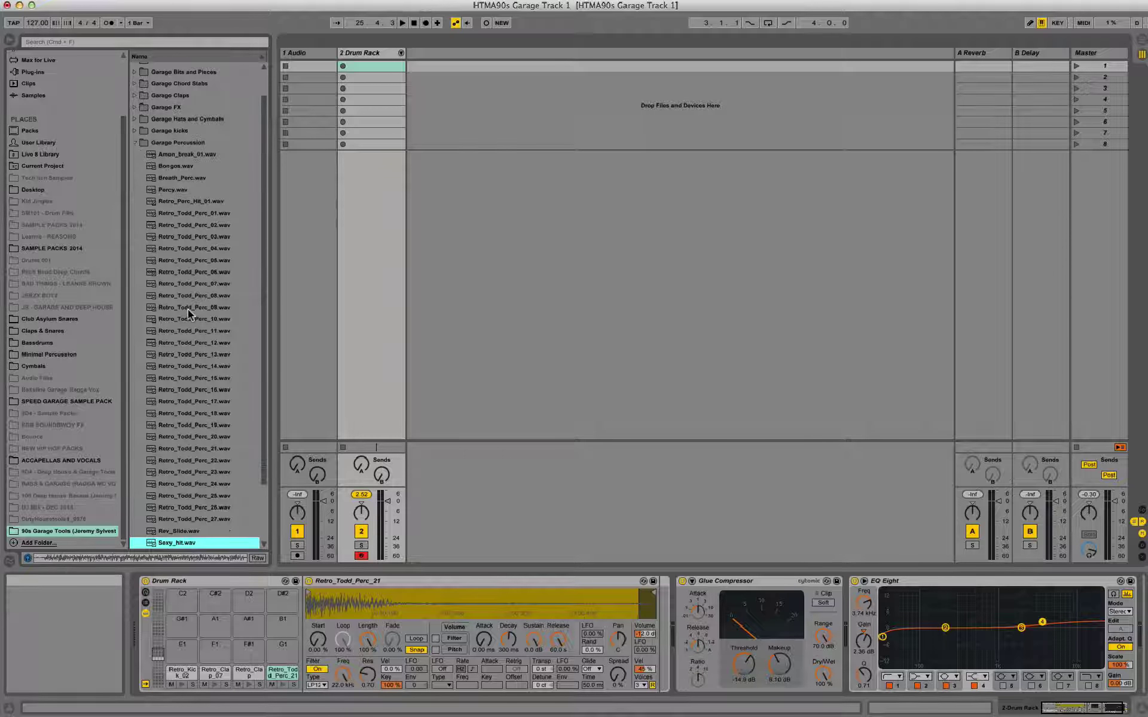
key("Down")
key("Up")
key("Up")
- Preview the percussion from Retro_Perc_Hit_01.wav to Retro_Todd_Perc_06.wav and load Retro_Todd_Perc_05.wav onto the E1 pad
left_click(195, 199)
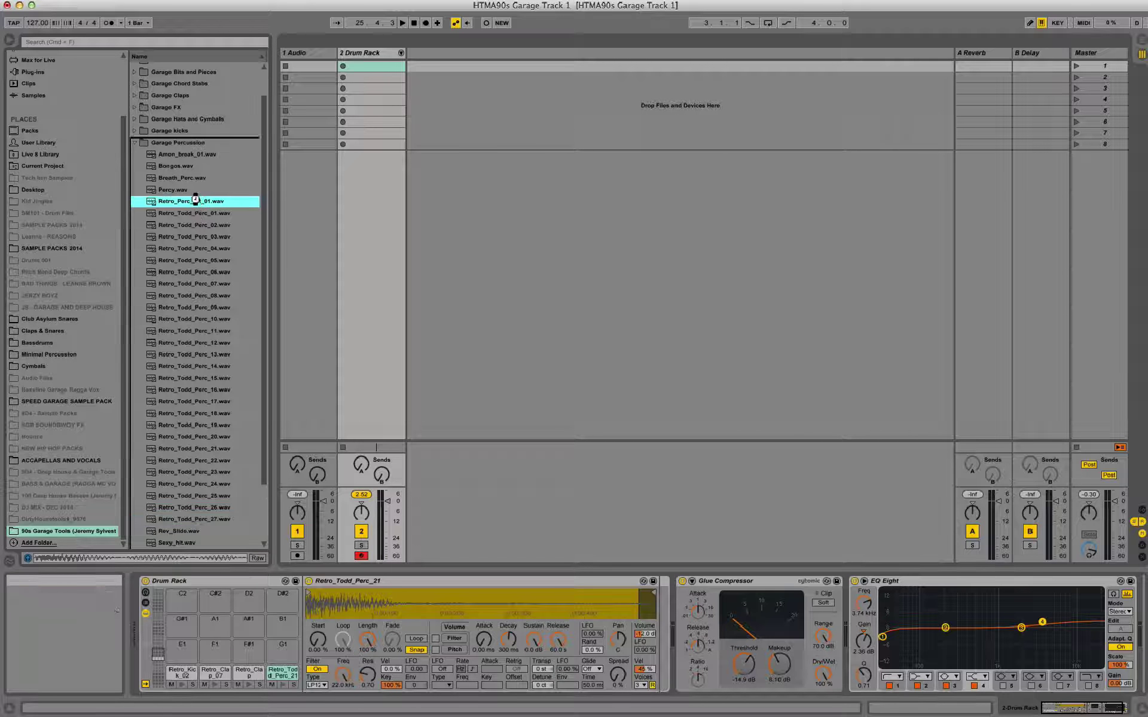
key("Down")
key("Down")
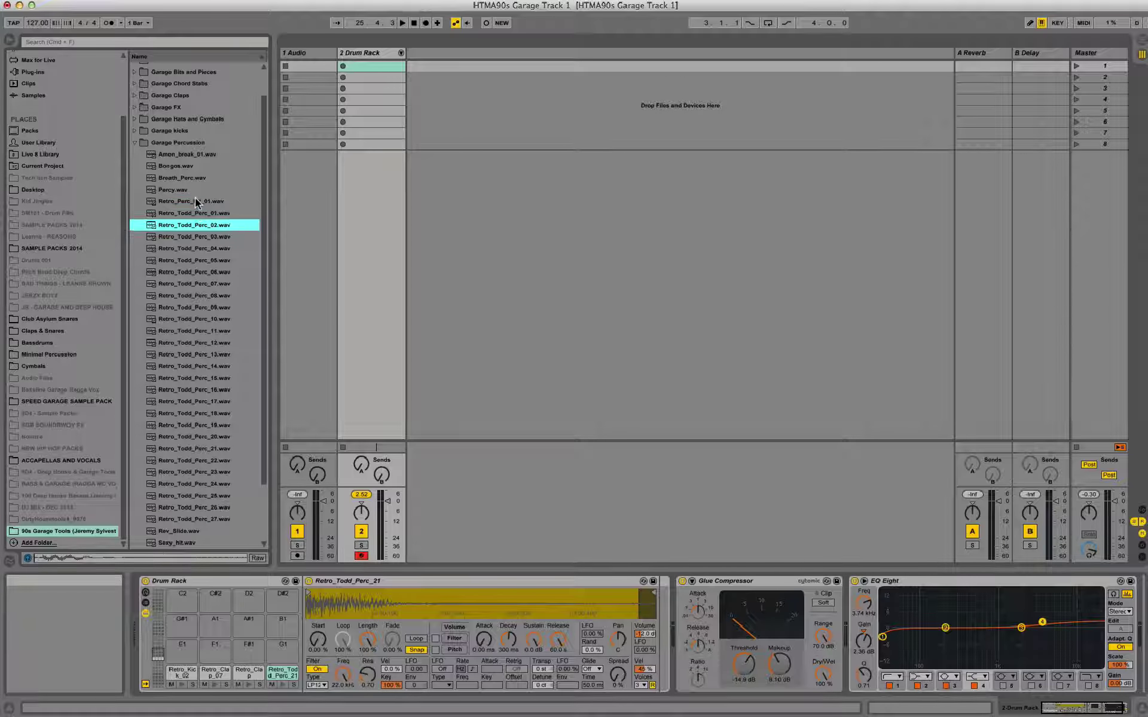
key("Down")
key("Down")
key("Down")
key("Down")
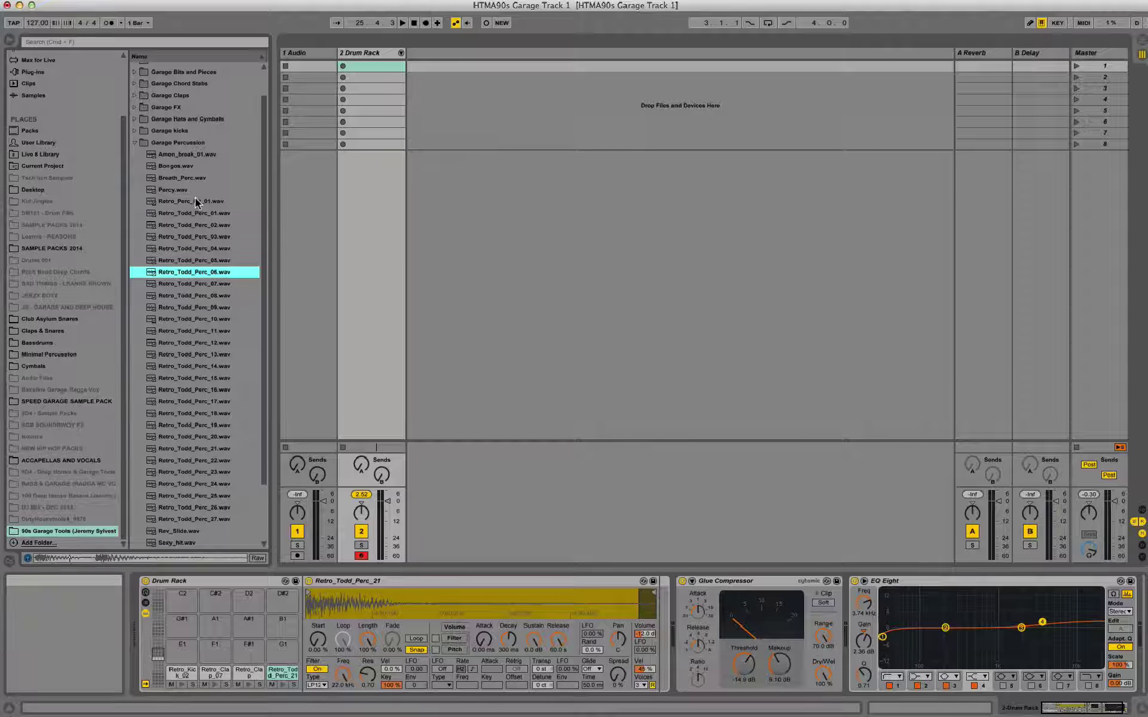
key("Up")
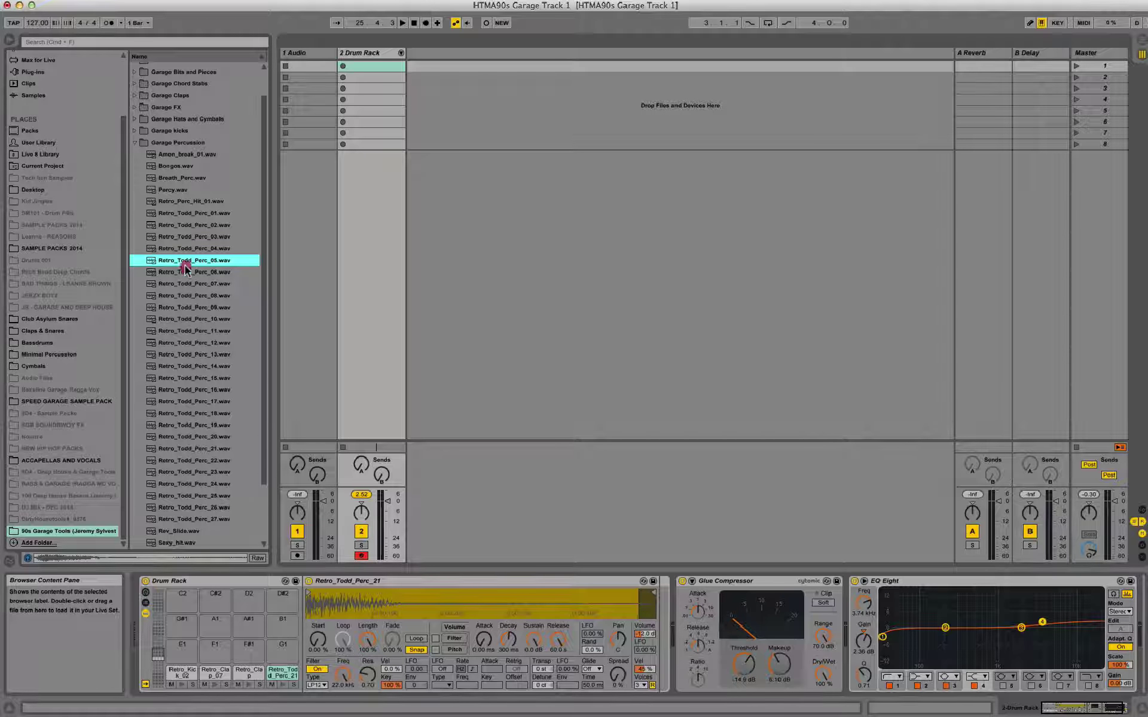
left_click_drag(186, 267, 184, 651)
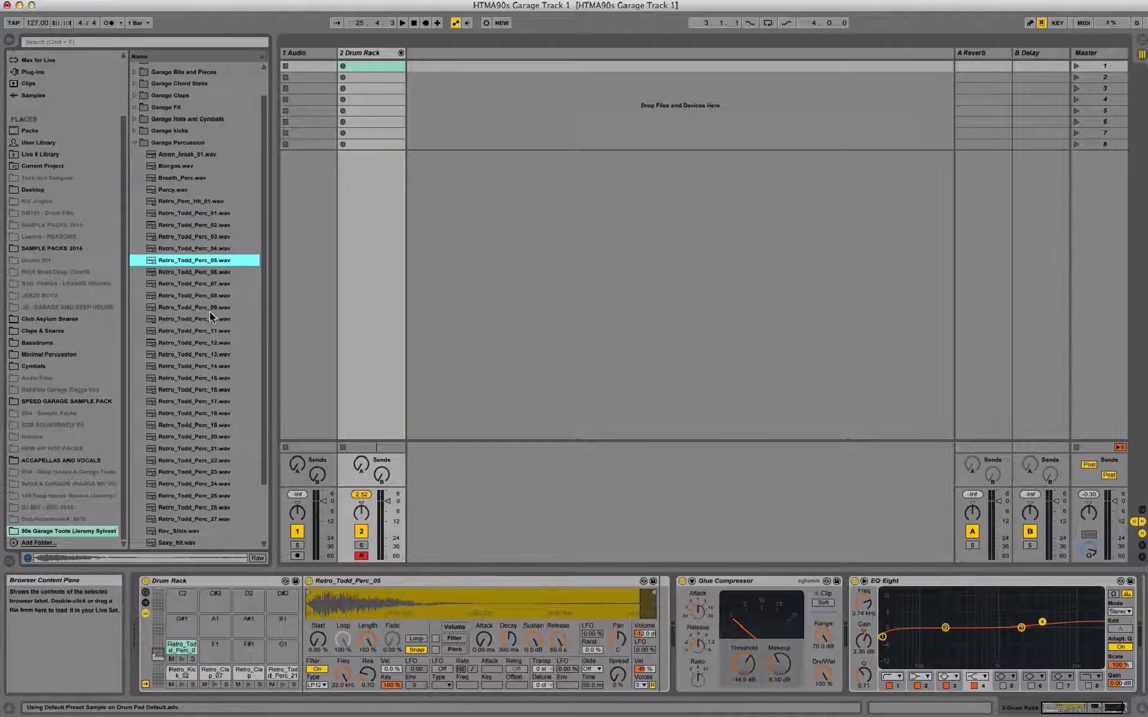
- Preview the percussion samples from Retro_Todd_Perc_06.wav to Retro_Todd_Perc_09.wav
key("Down")
key("Down")
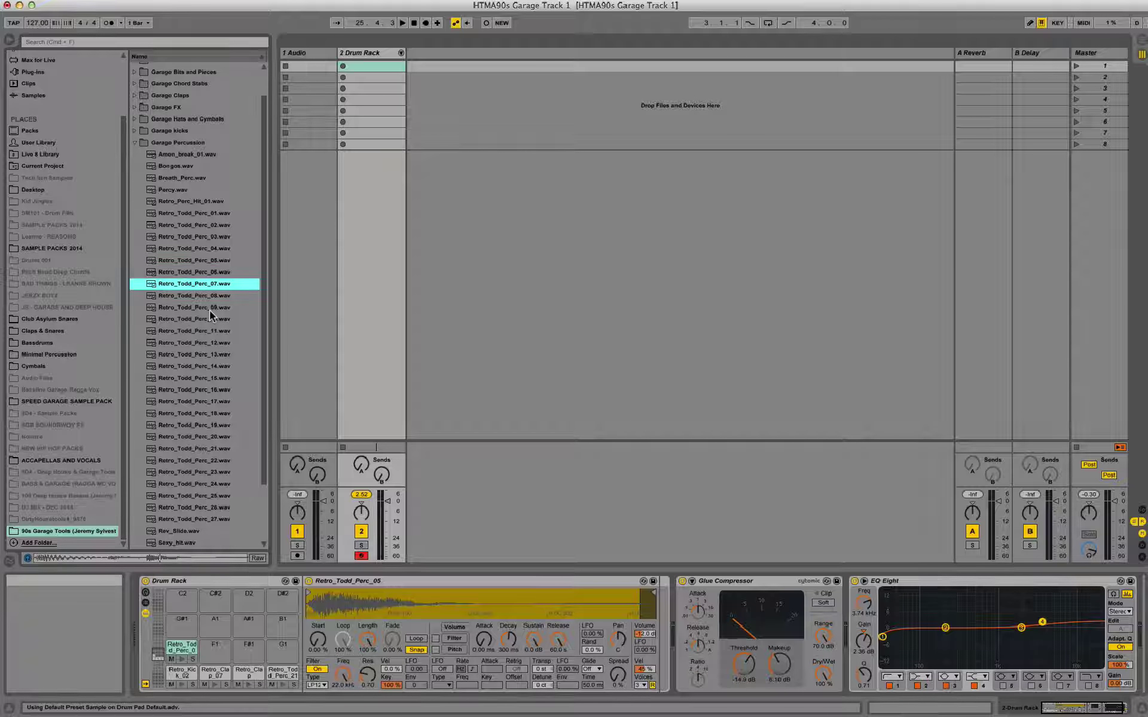
key("Down")
key("Down")
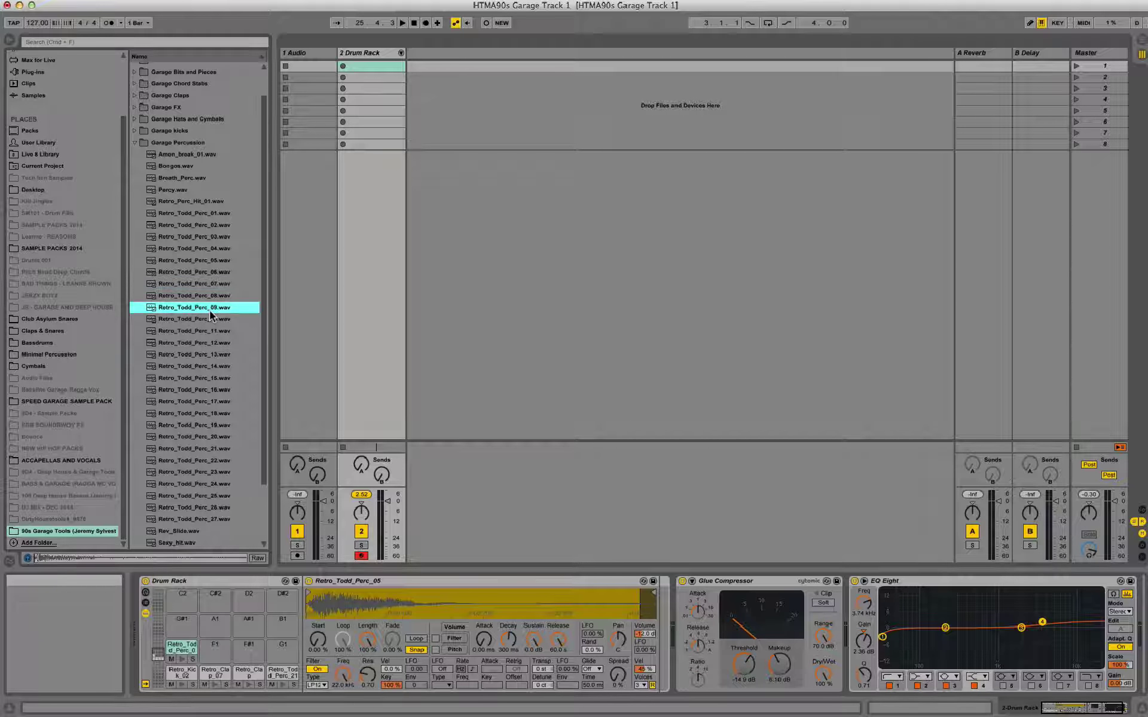
- Go back to Retro_Perc_Hit_01.wav and preview the percussion samples again through Retro_Todd_Perc_09.wav
left_click(199, 202)
key("Down")
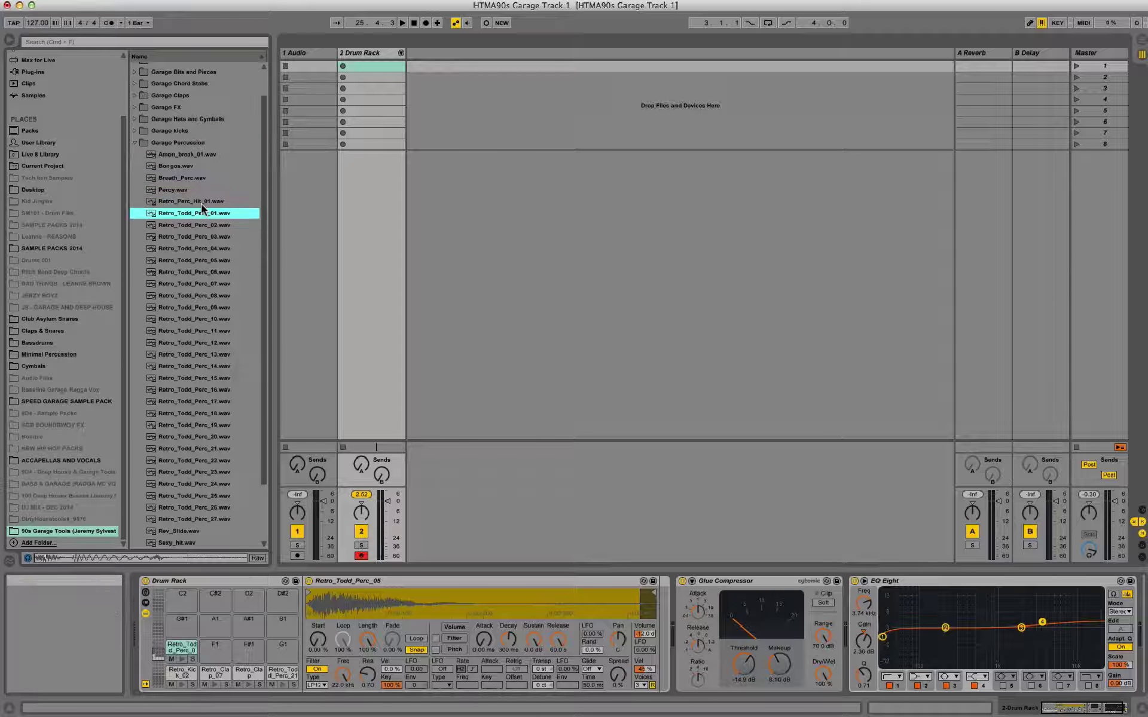
key("Down")
key("Down")
key("Down")
key("Down")
key("Down")
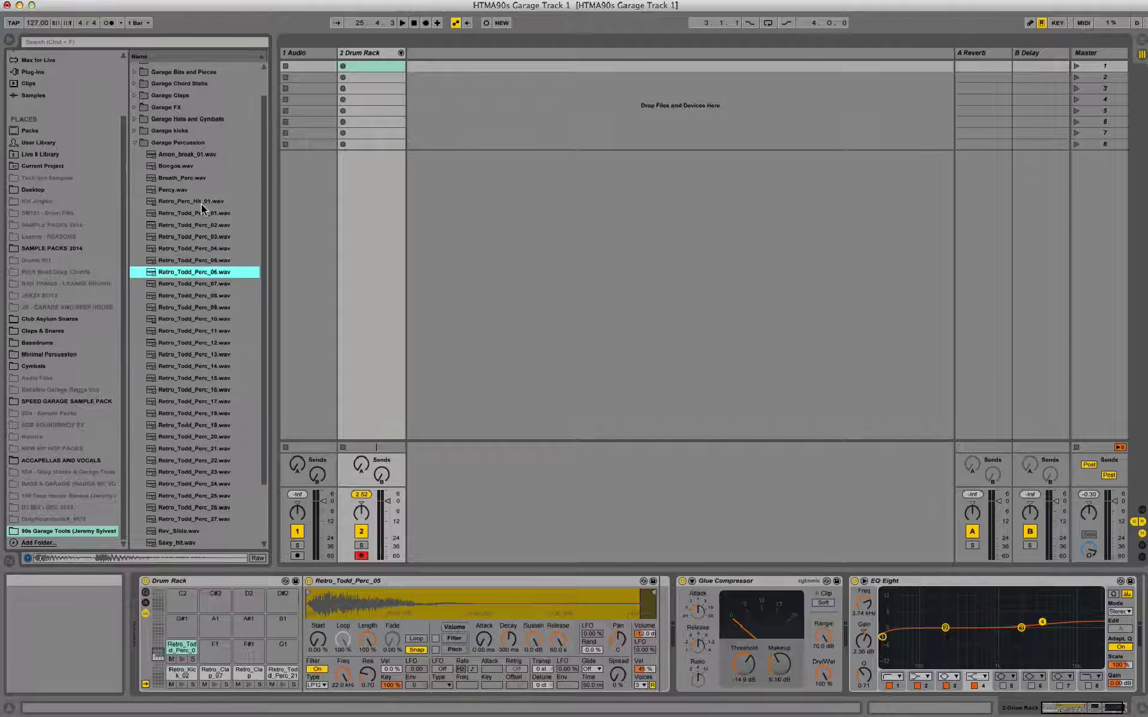
key("Down")
key("Down")
key("Down")
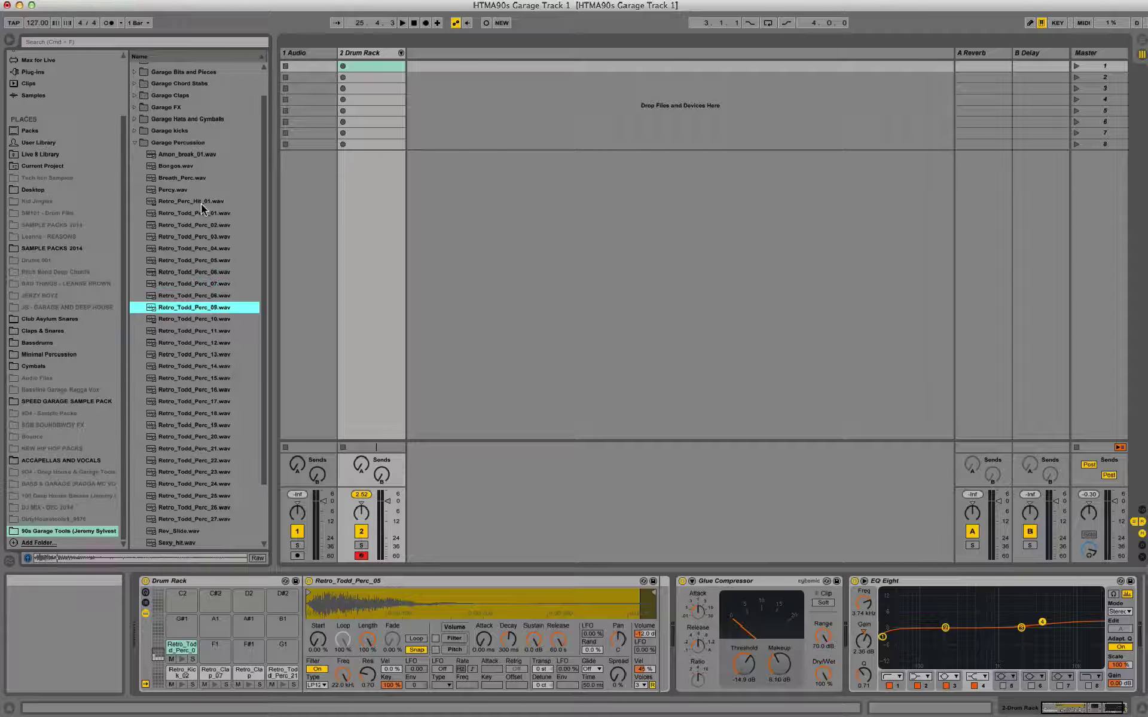
- Preview the percussion samples from Retro_Todd_Perc_10.wav onward and load Retro_Todd_Perc_14.wav onto the F1 pad
key("Down")
key("Up")
key("Down")
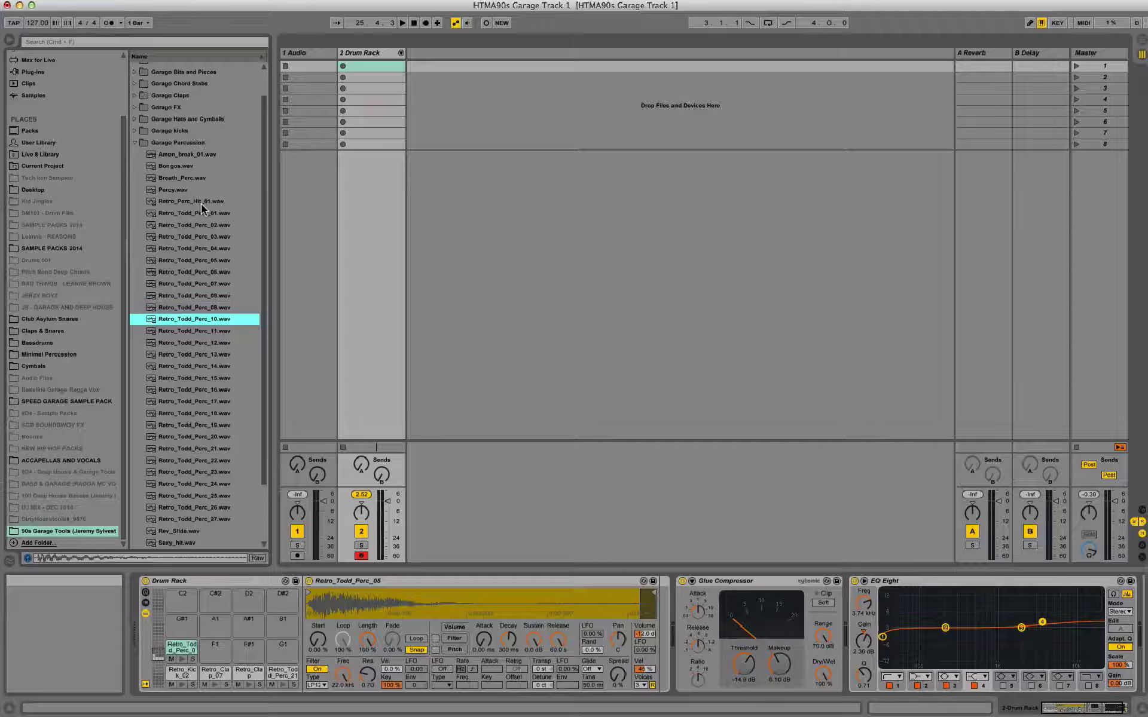
key("Down")
key("Down")
key("Down")
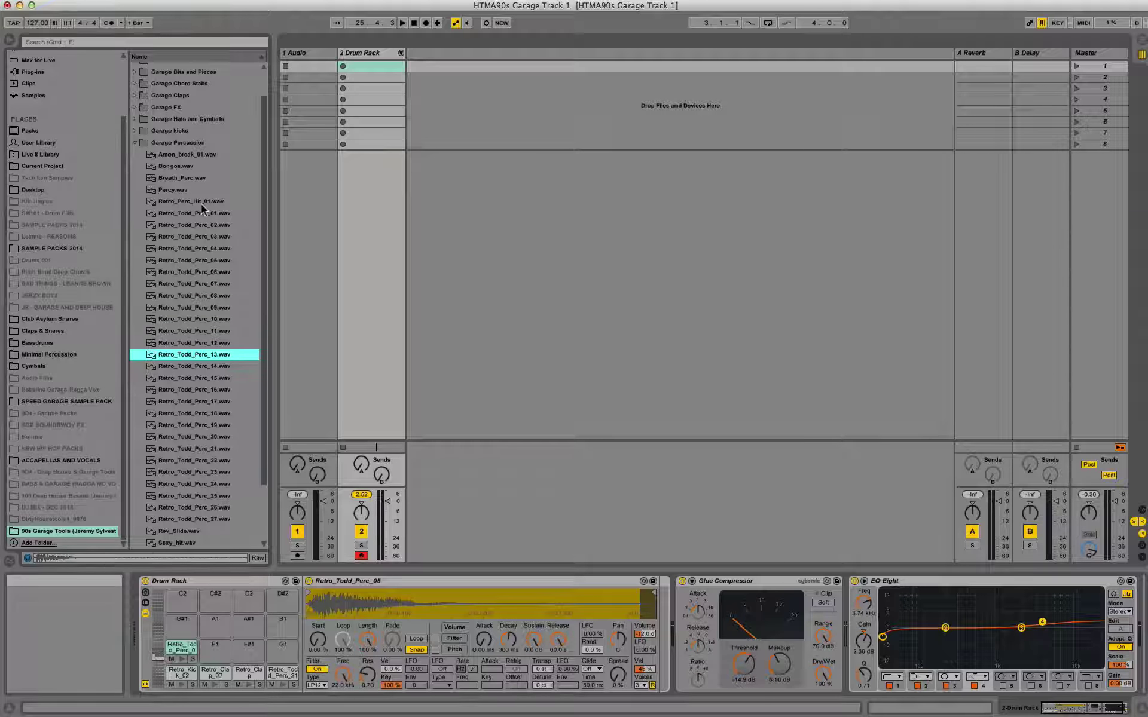
key("Up")
key("Down")
key("Down")
key("Down")
key("Up")
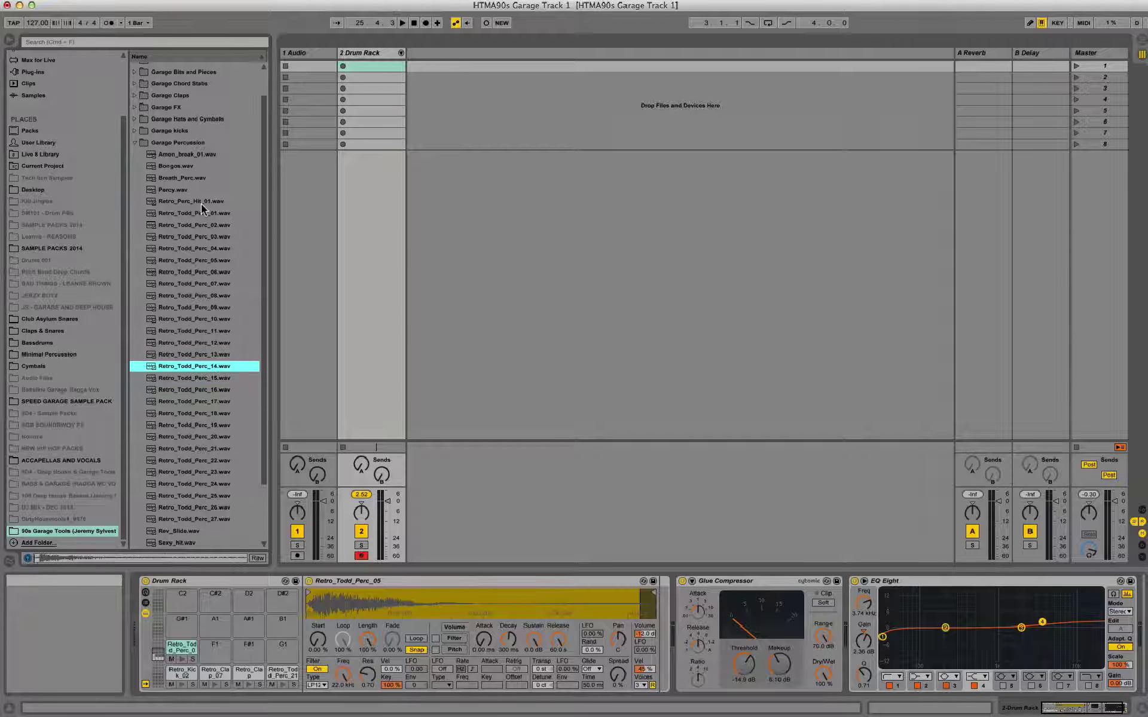
key("Down")
key("Down")
key("Up")
key("Up")
left_click_drag(191, 366, 218, 653)
- Switch from the Garage Percussion folder to Garage Hats and Cymbals and preview Mpc_Crash_01.wav through Retro_Cl_Hat_04.wav
left_click(134, 142)
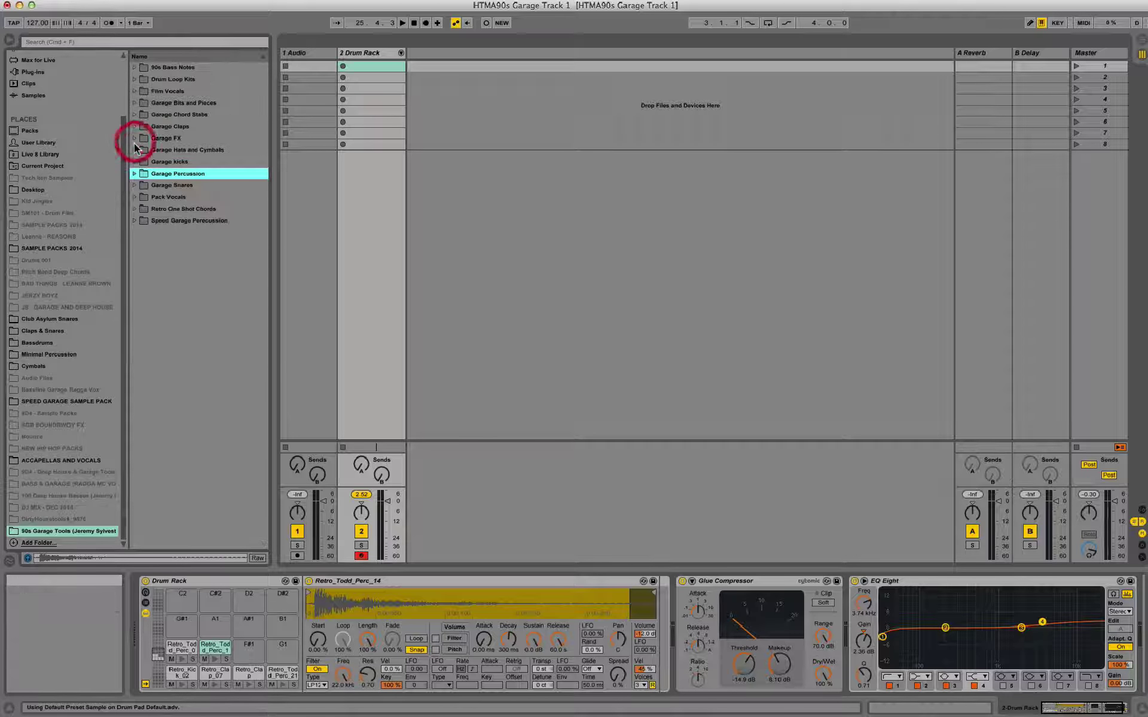
left_click(136, 150)
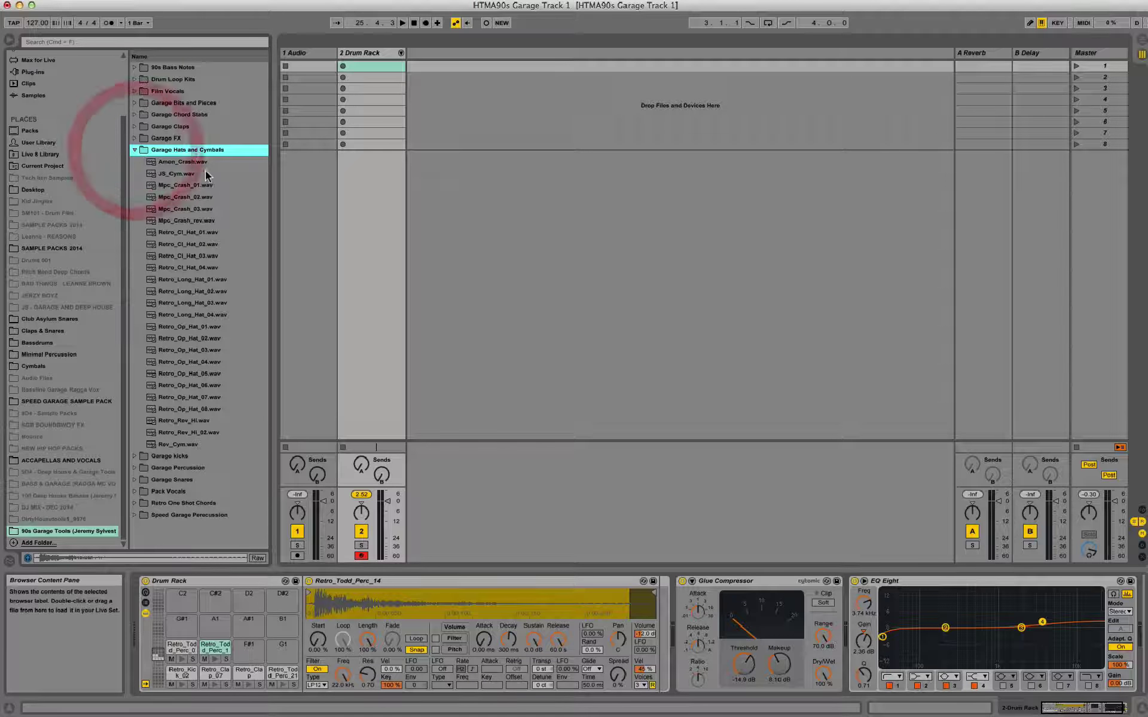
left_click(206, 185)
key("Down")
key("Down")
key("Down")
key("Down")
key("Down")
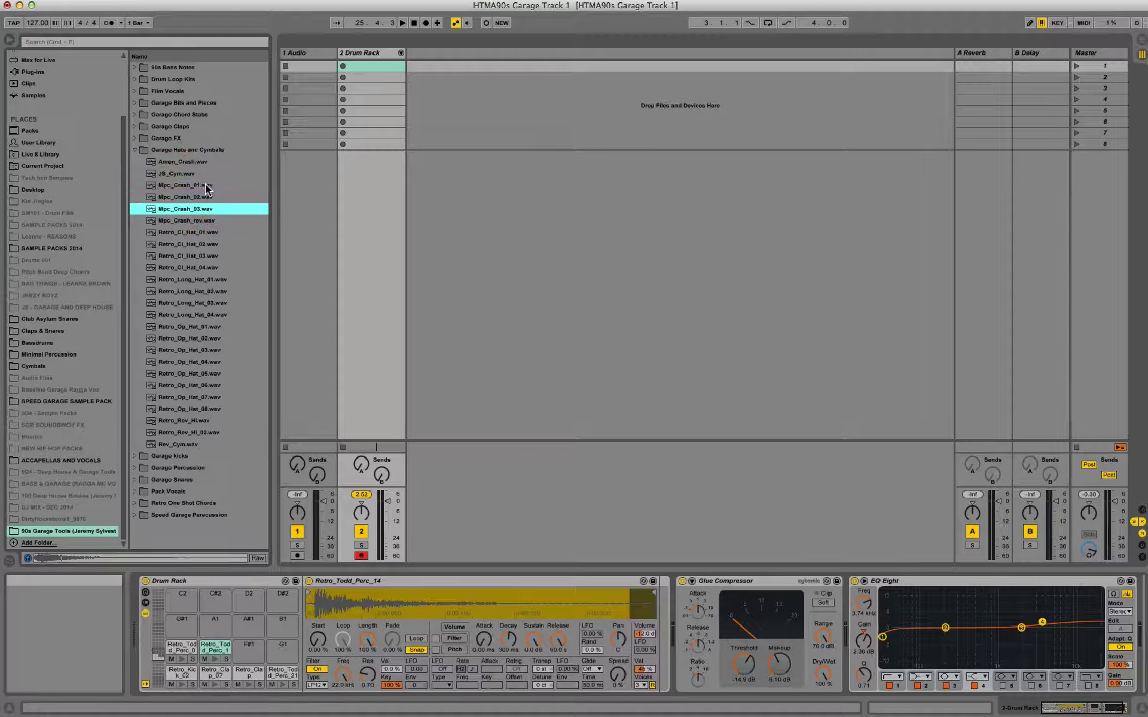
key("Down")
key("Down")
key("Down")
key("Down")
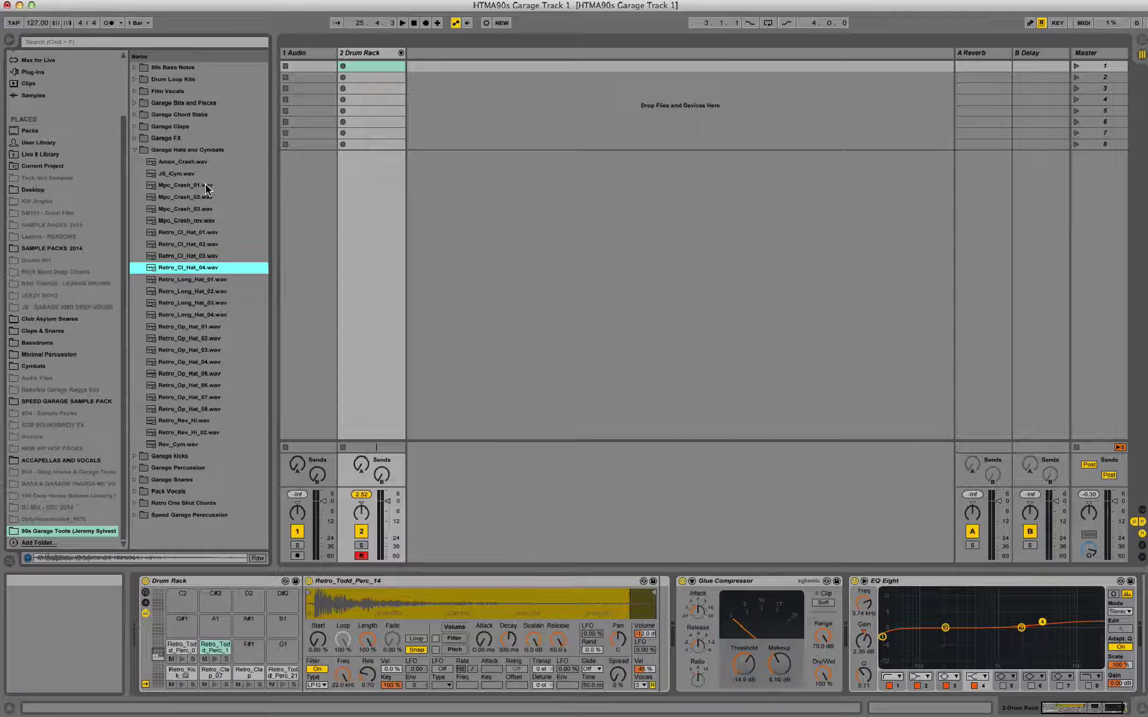
- Preview the hats from Retro_Long_Hat_01.wav onward and load Retro_Op_Hat_08.wav onto the F#1 pad
key("Down")
key("Down")
key("Down")
key("Down")
key("Down")
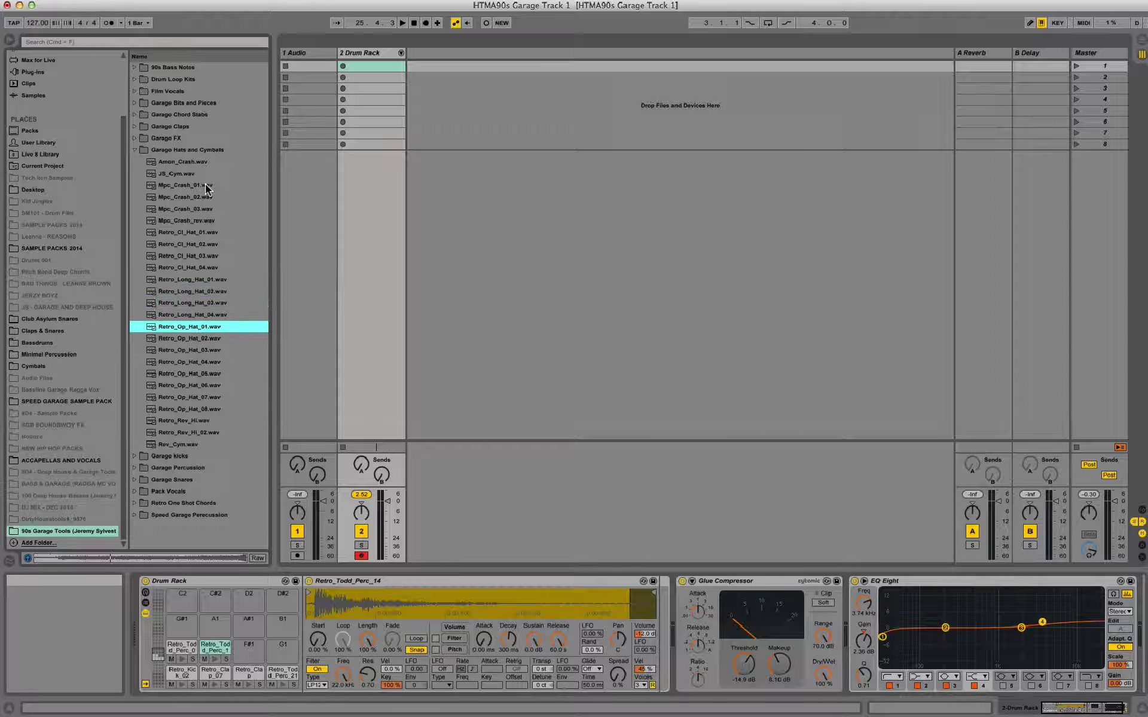
key("Down")
key("Down")
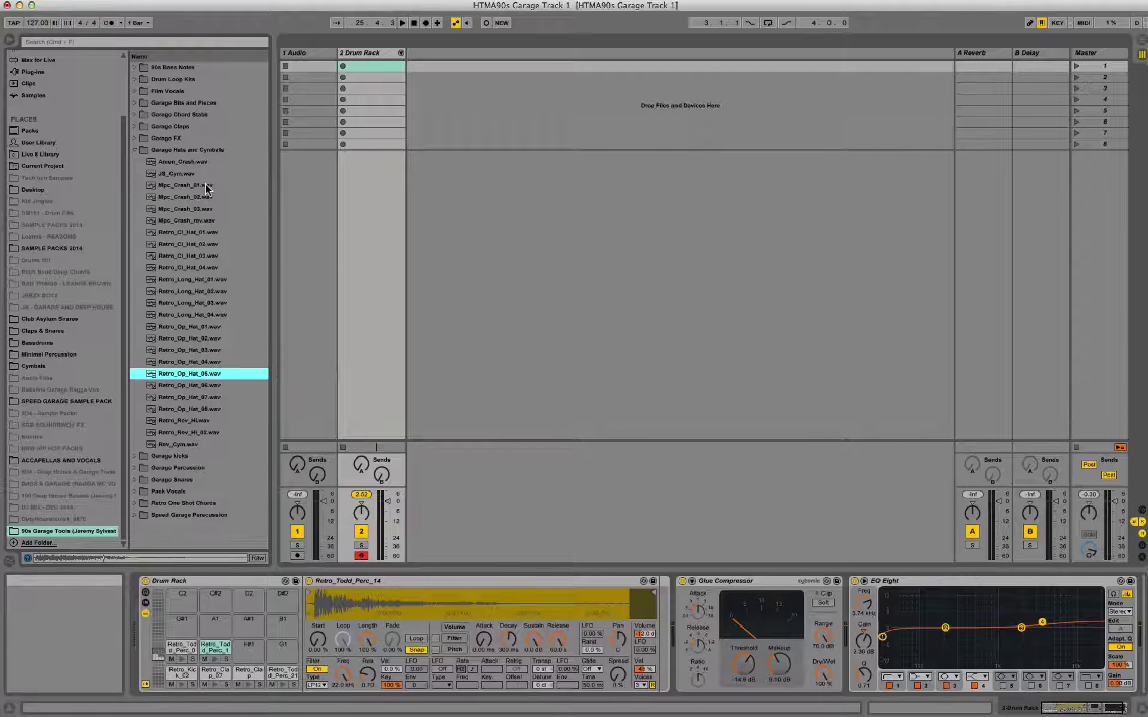
key("Down")
key("Down")
key("Down")
key("Down")
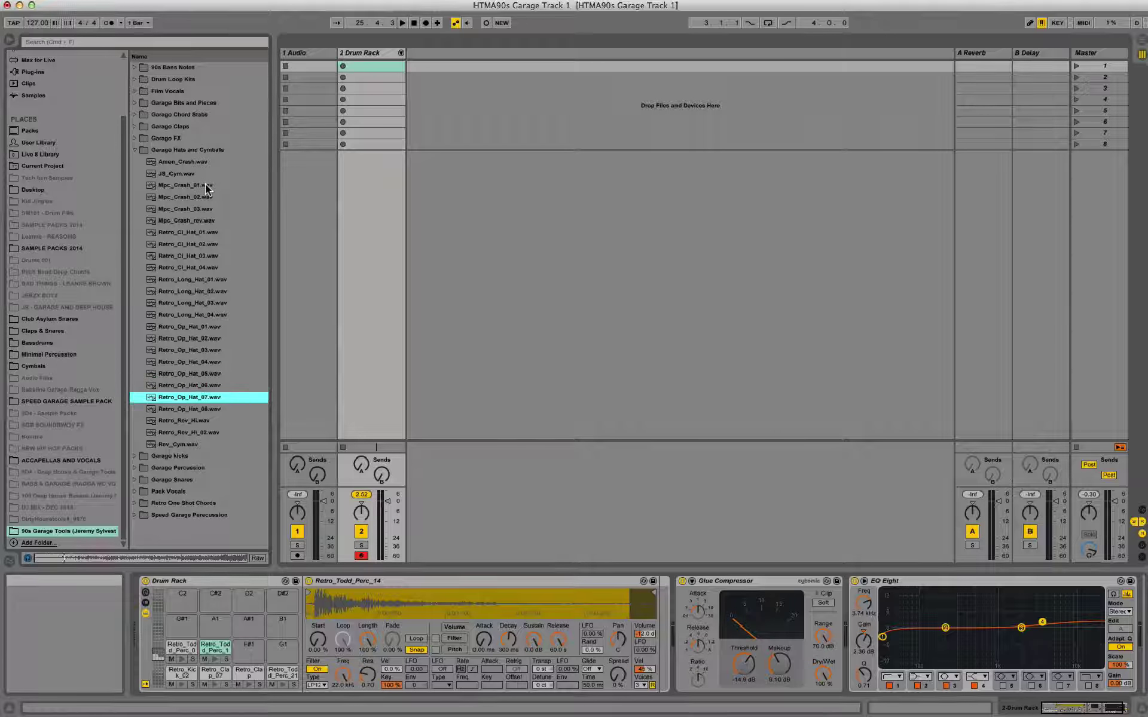
key("Up")
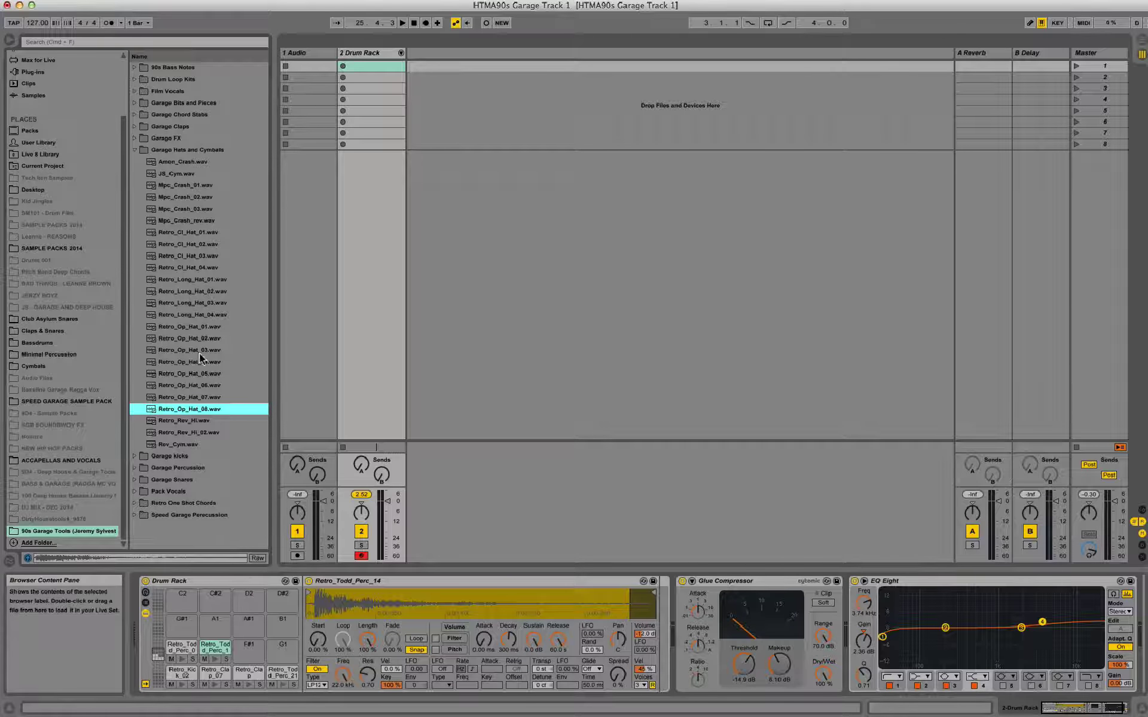
left_click_drag(206, 413, 249, 649)
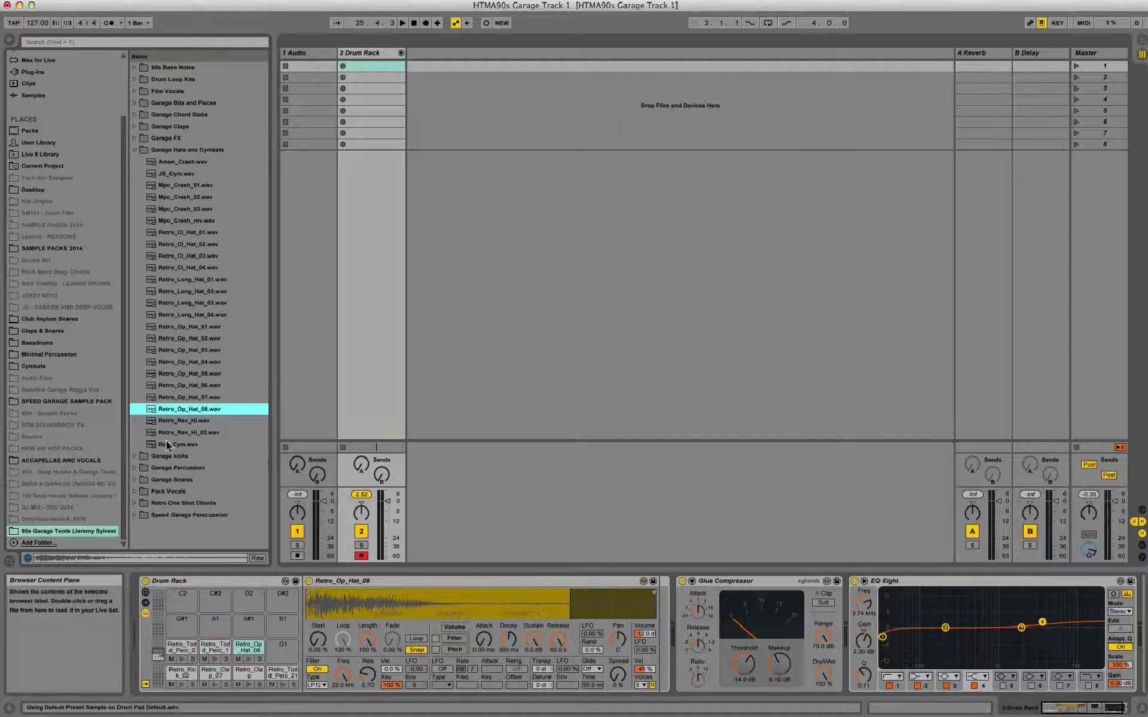
- Preview the open hats back up from Retro_Rev_Hi.wav and load Retro_Op_Hat_04.wav onto the G1 pad
left_click(180, 421)
key("Up")
key("Up")
key("Up")
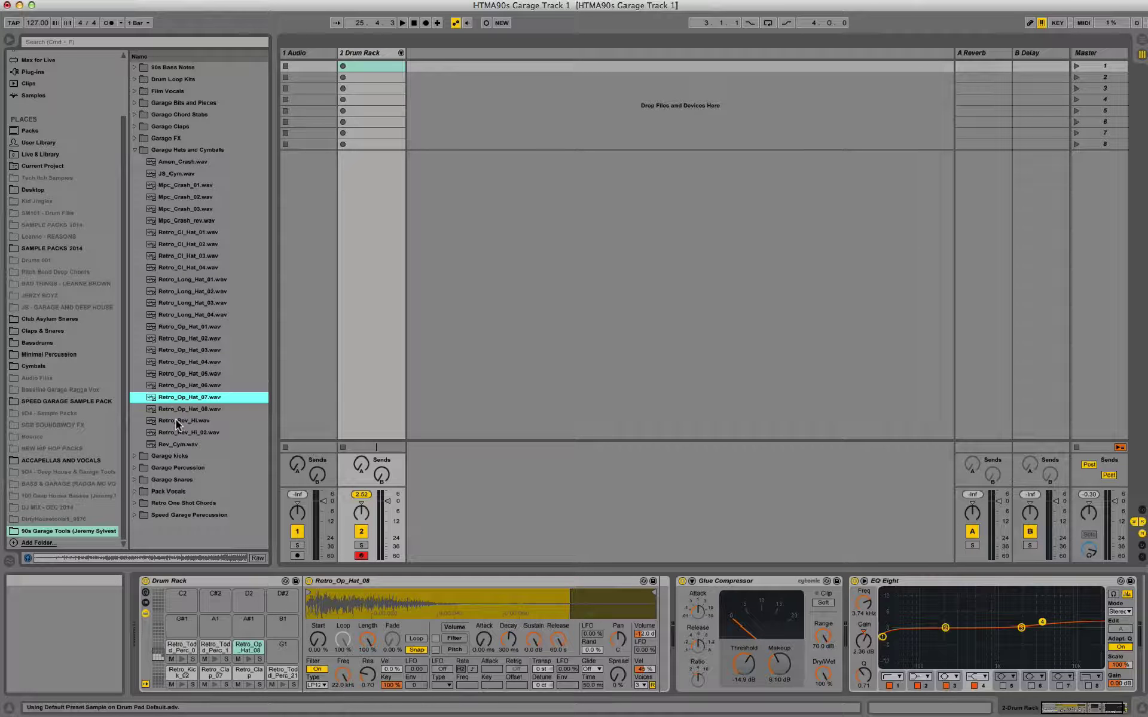
key("Up")
key("Up")
key("Down")
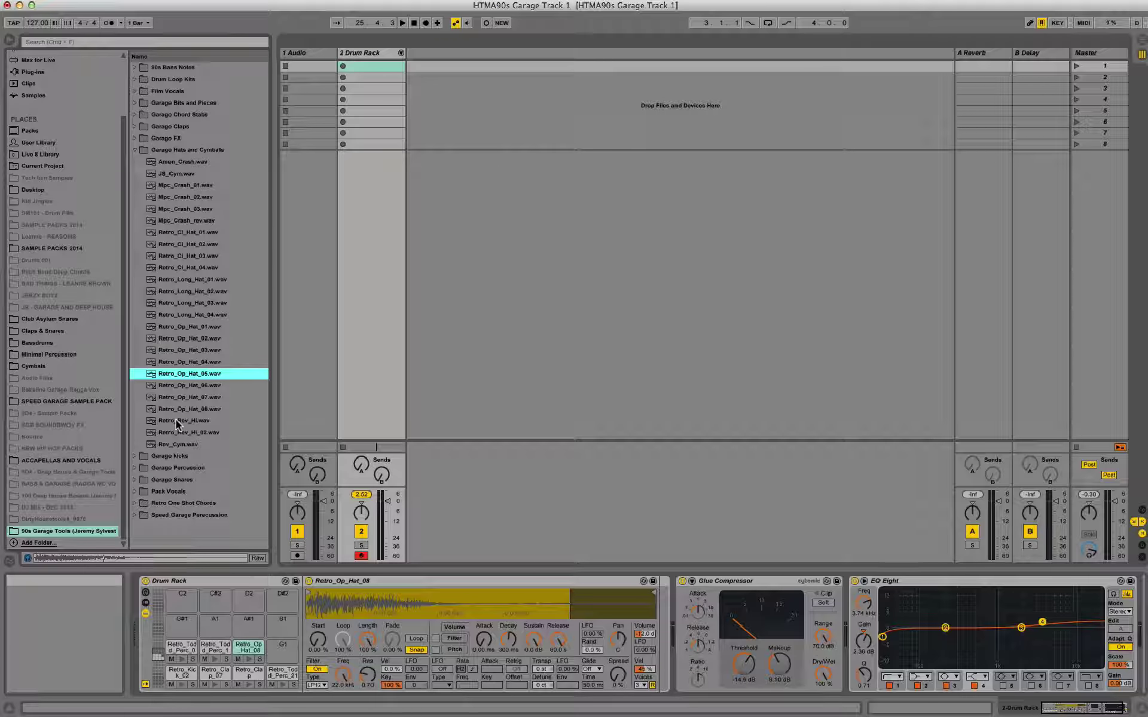
key("Up")
key("Up")
key("Down")
key("Down")
key("Up")
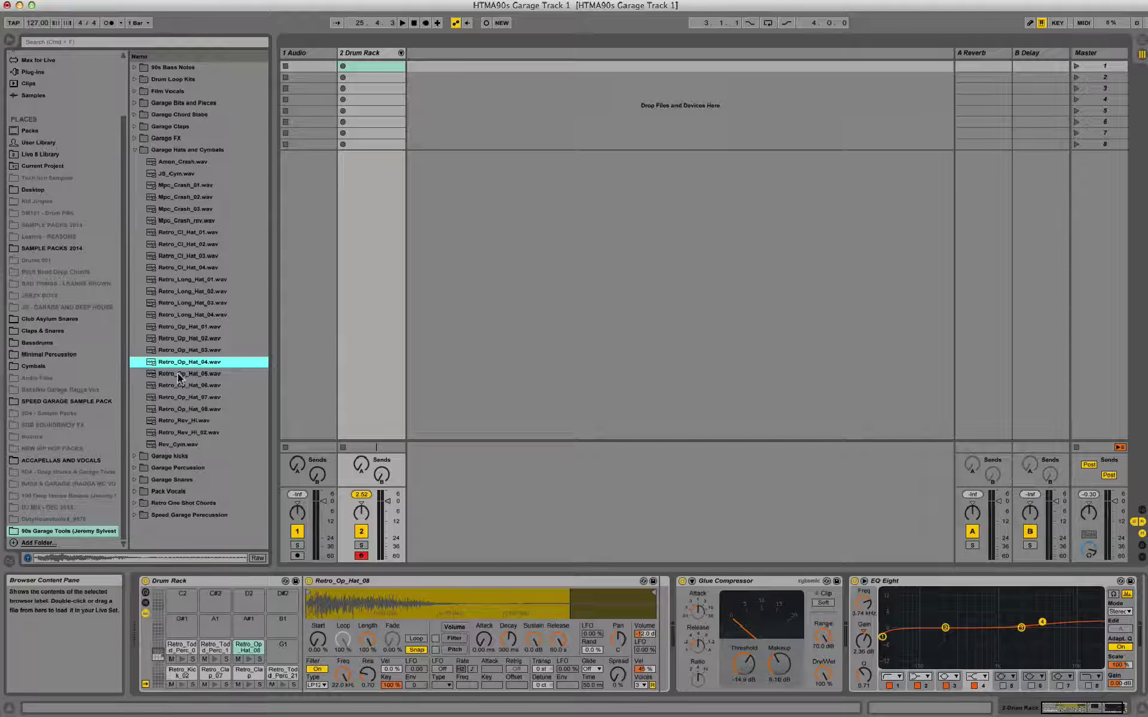
left_click_drag(187, 364, 289, 652)
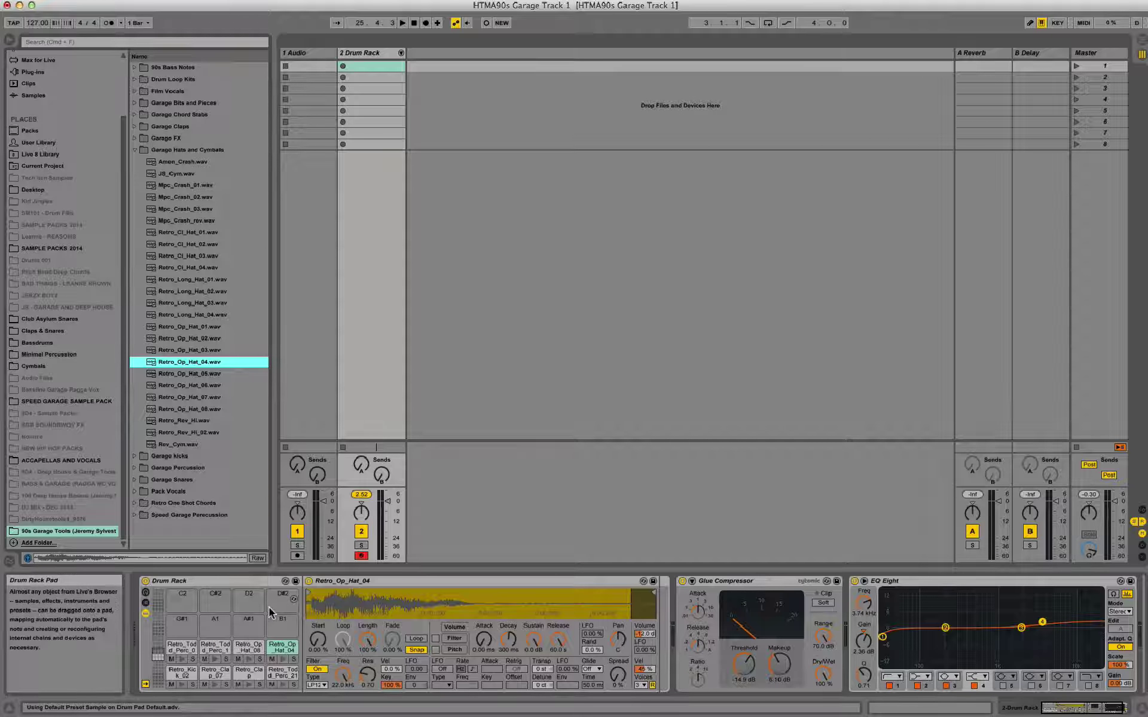
- Play the loaded kick, clap, percussion and open-hat pads of the Drum Rack to hear them together
key("a")
key("e")
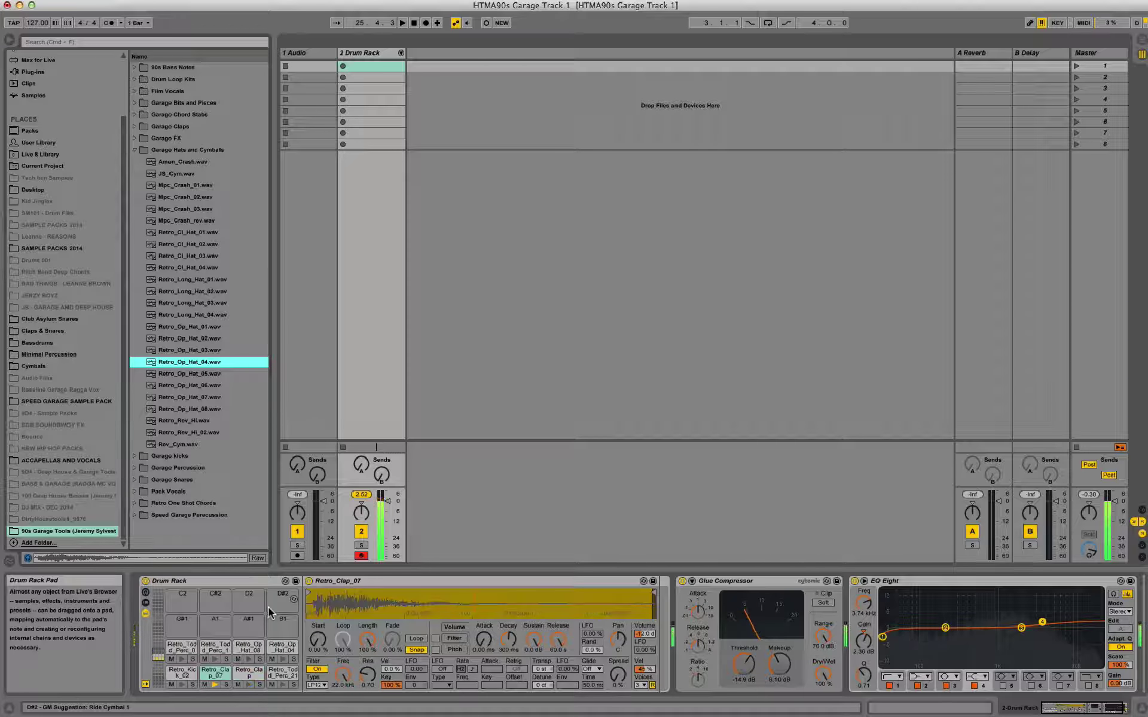
key("f")
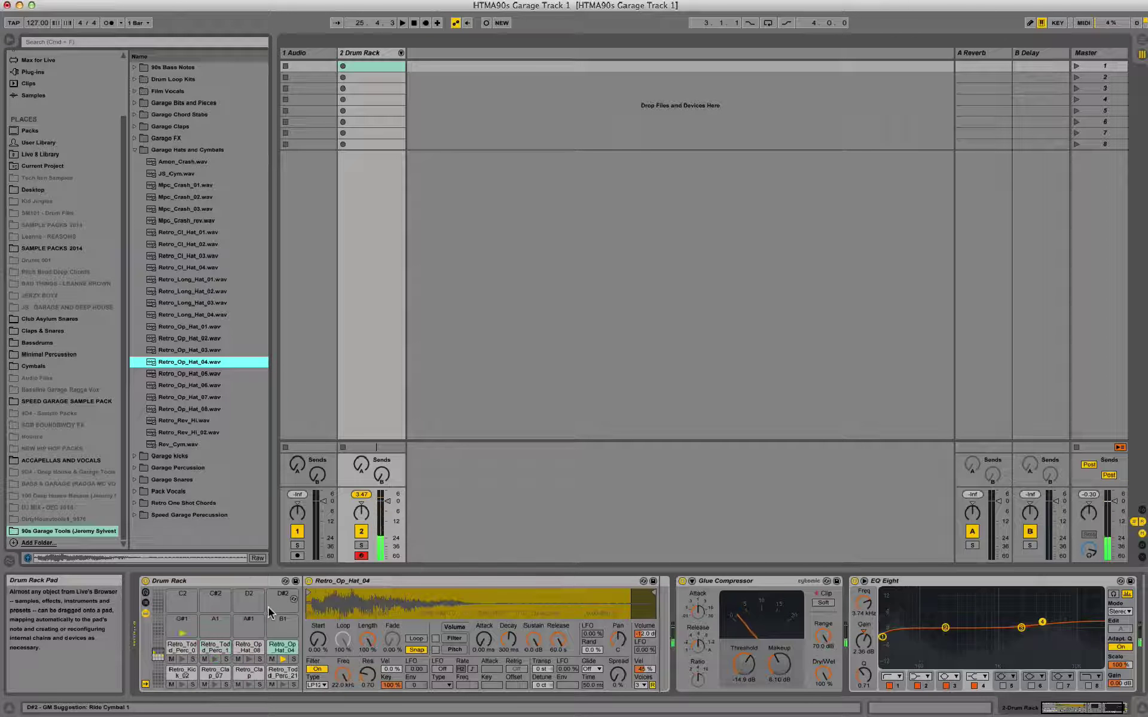
key("y")
key("a")
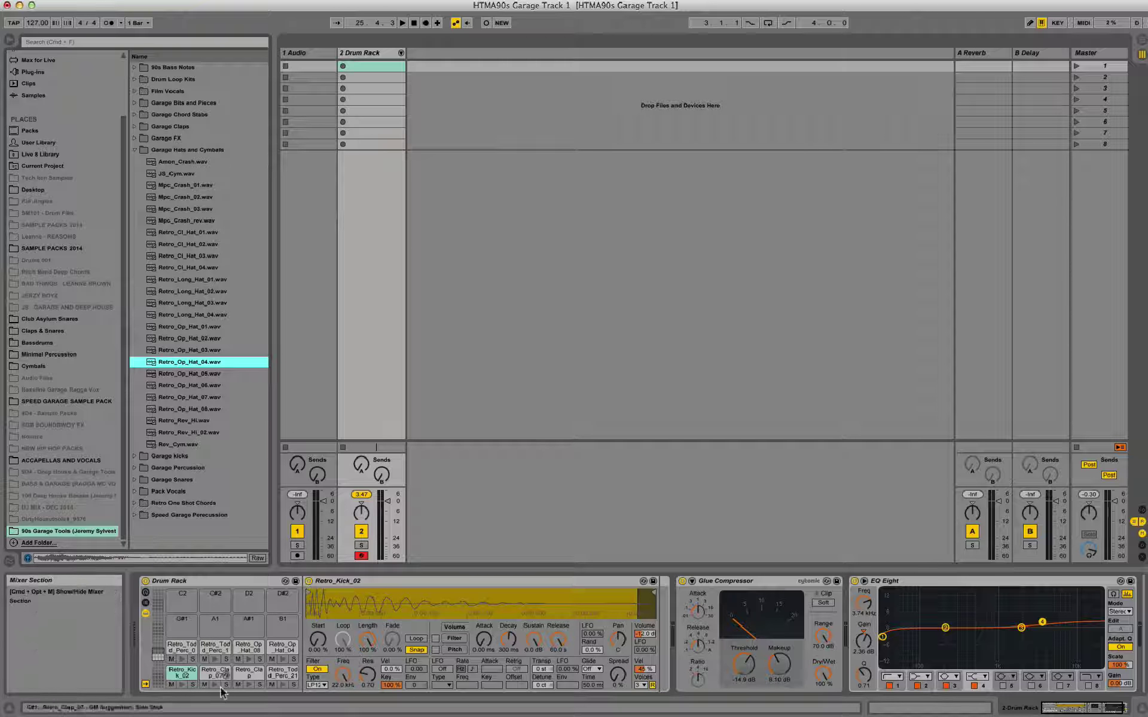
key("s")
key("e")
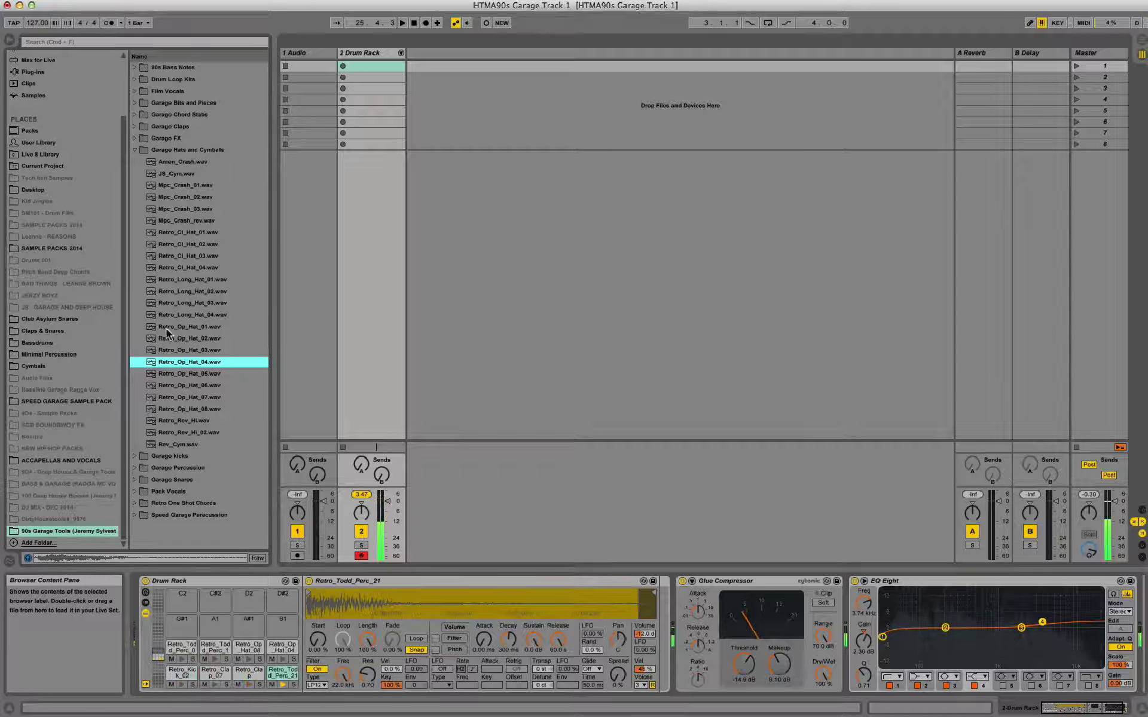
- Insert an empty MIDI clip in the Drum Rack track's first slot, set its length to 2 bars and enlarge the note editor
right_click(380, 69)
left_click(407, 84)
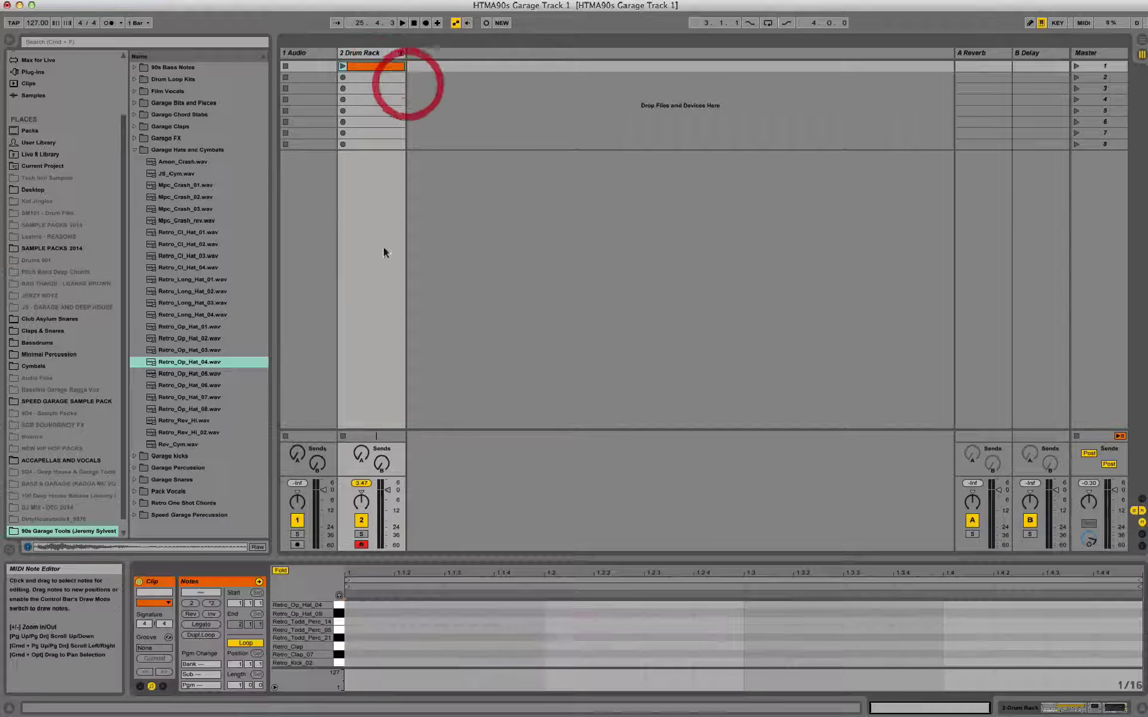
left_click_drag(236, 687, 237, 677)
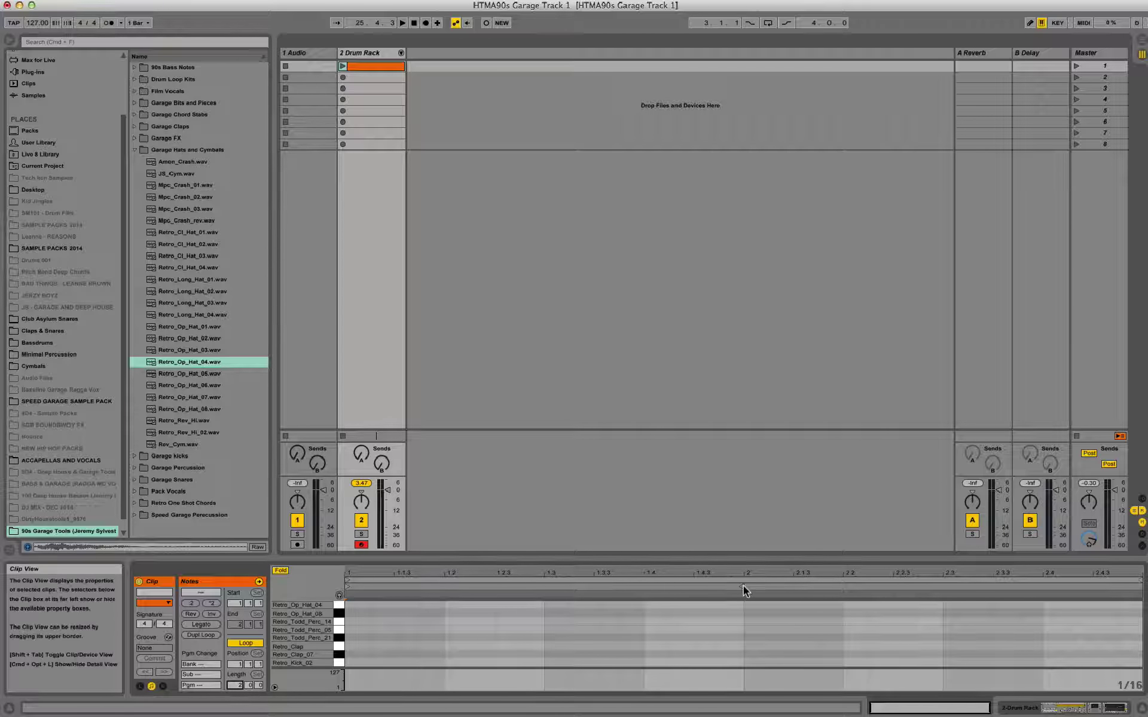
left_click_drag(749, 558, 712, 410)
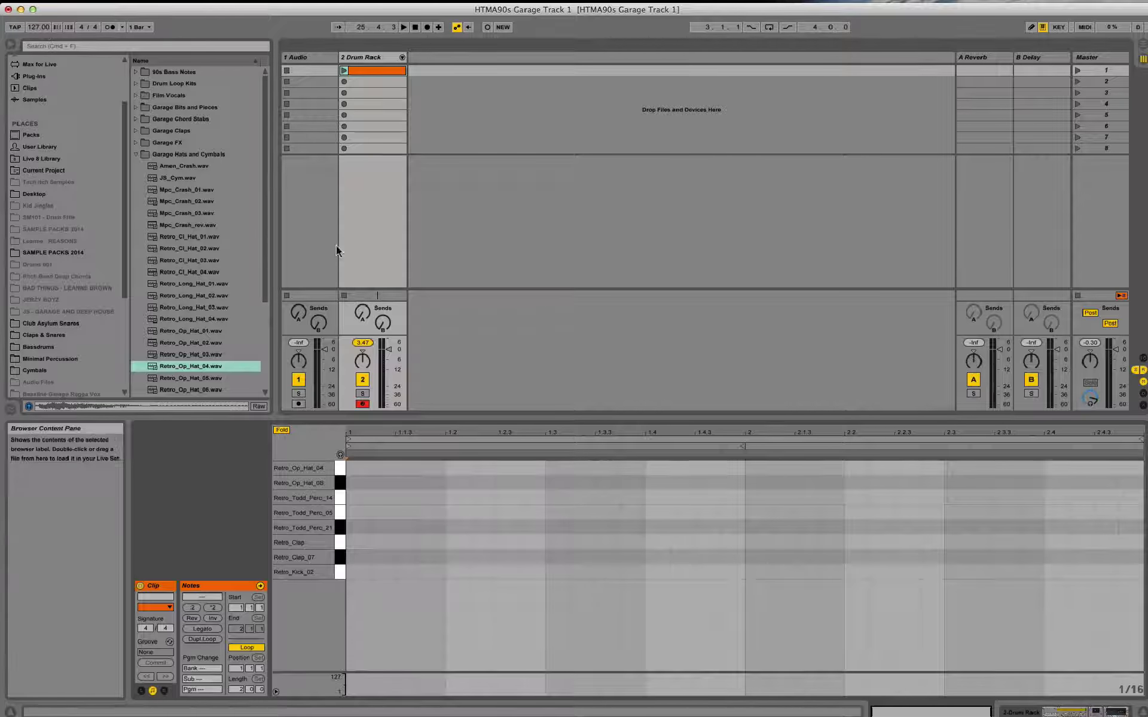
- Program beat-long Retro_Kick_02 notes on every beat across both bars of the clip
key("a")
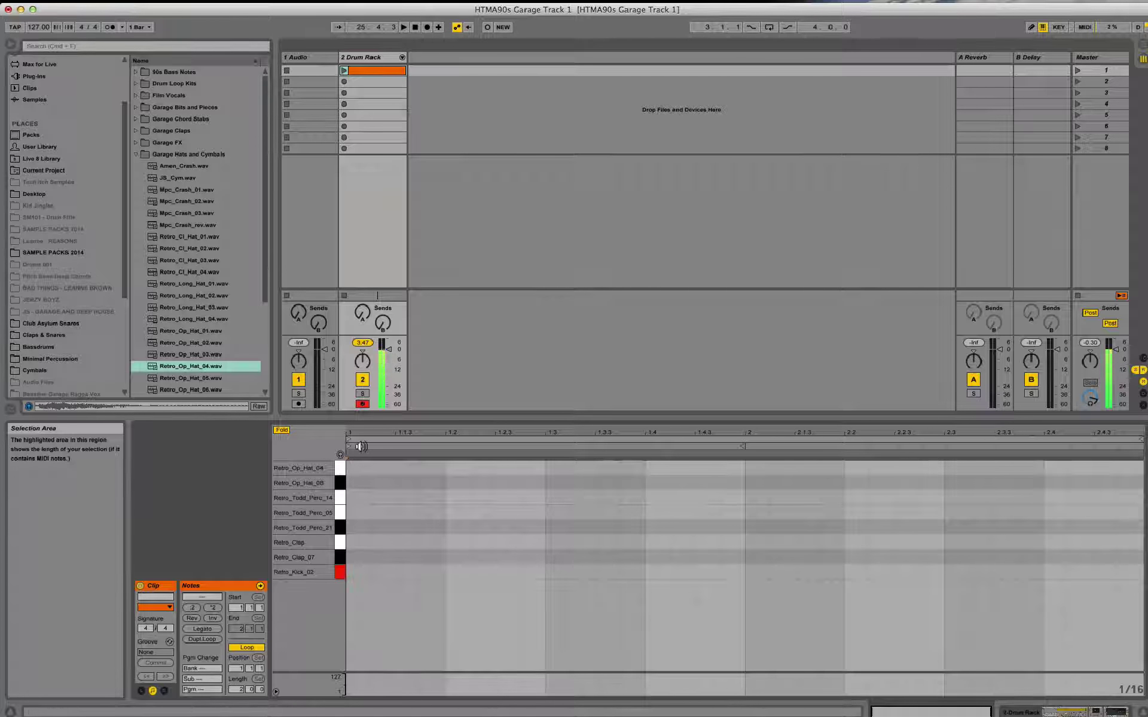
double_click(365, 573)
left_click_drag(370, 574, 513, 572)
left_click(386, 577, "shift")
left_click_drag(386, 577, 988, 574)
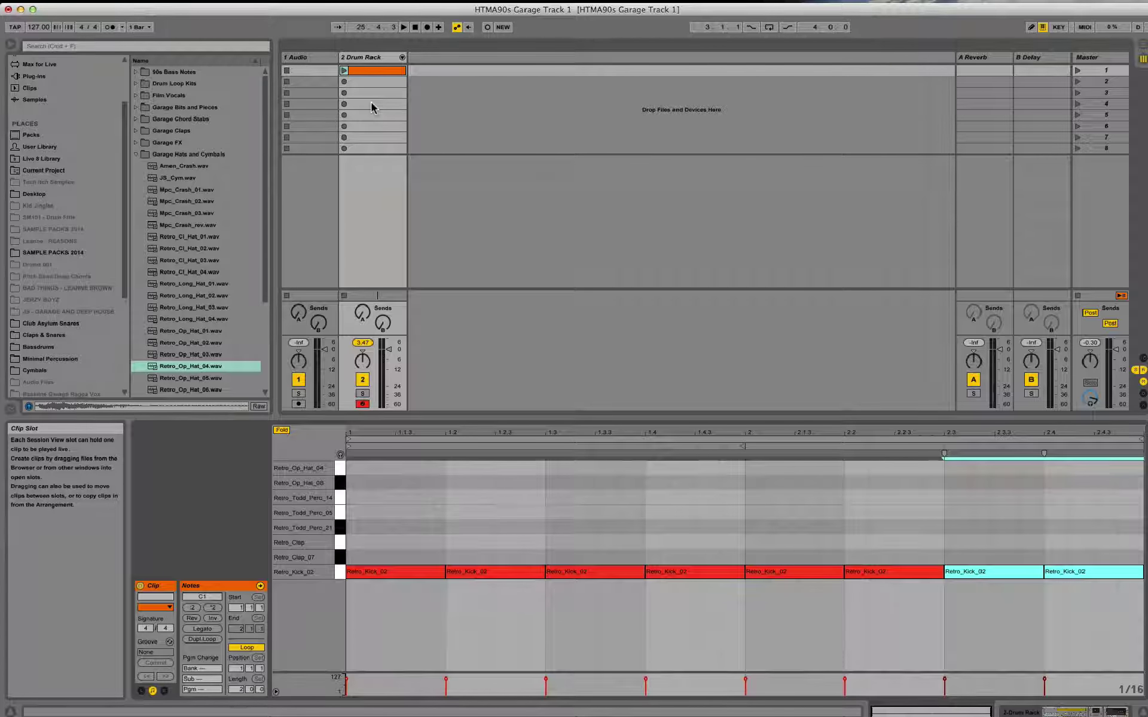
- Launch the kick clip and set the Glue Compressor's makeup to about 12 dB and threshold to about -21 dB
left_click(344, 70)
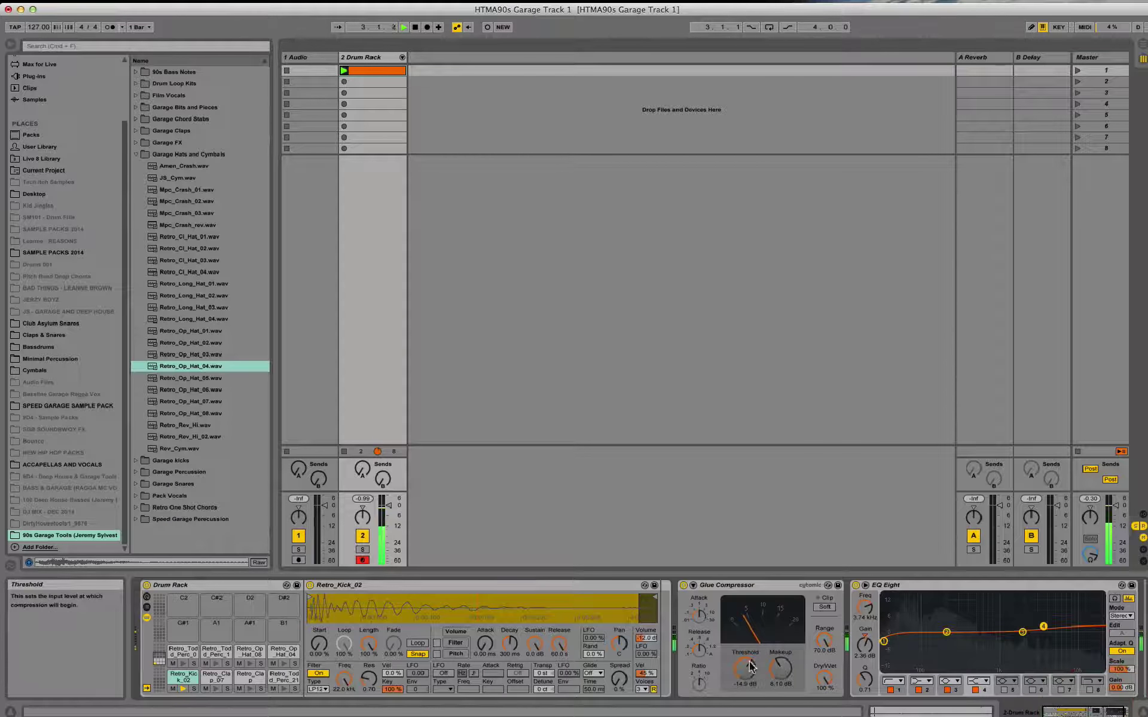
left_click_drag(781, 669, 745, 685)
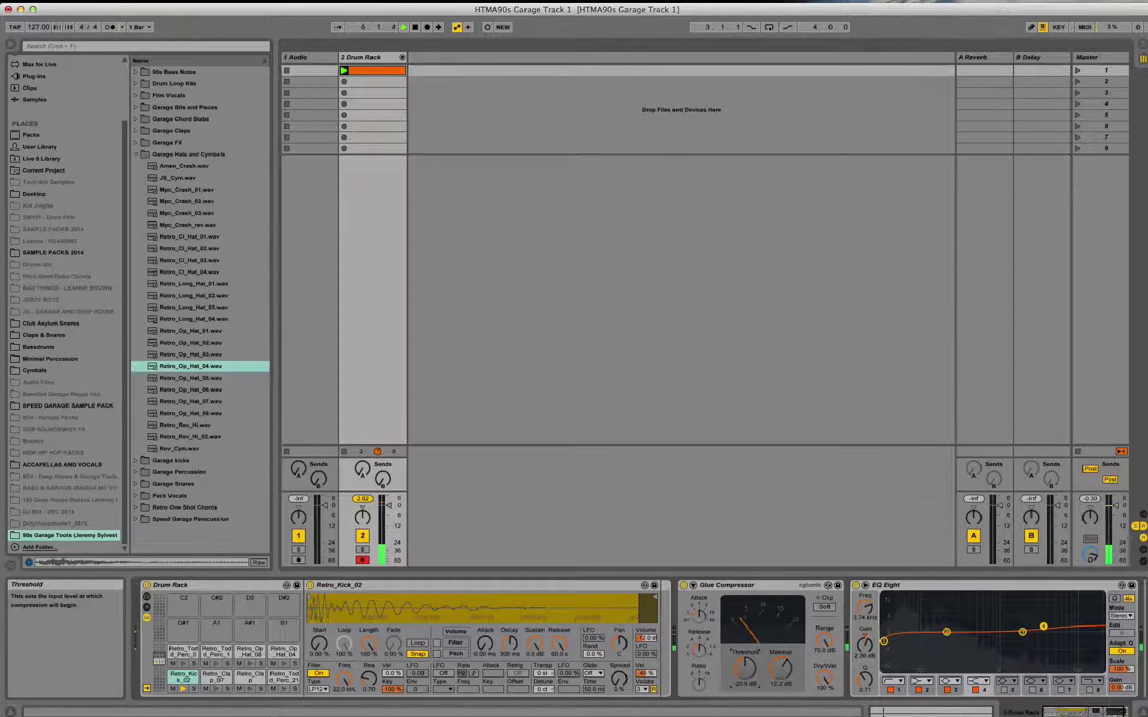
- Add Retro_Clap notes on beats 2 and 4 of both bars in the Drum Rack clip
double_click(393, 71)
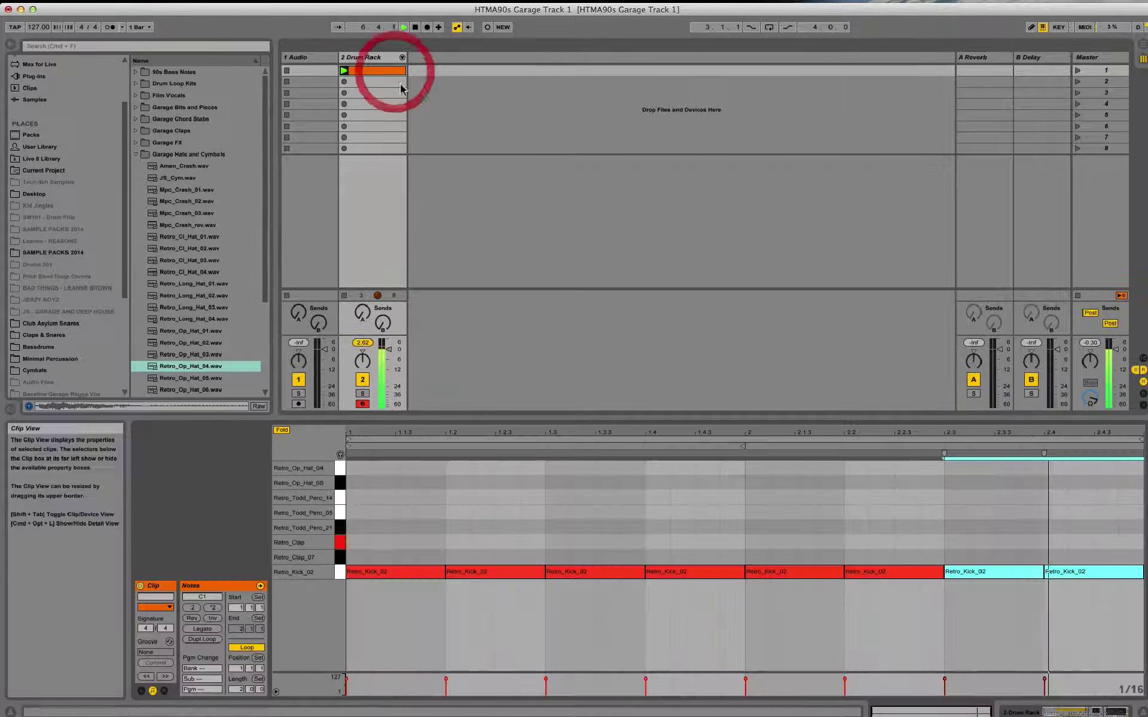
double_click(461, 542)
left_click_drag(476, 546, 676, 543)
left_click(476, 548, "shift")
left_click_drag(475, 547, 865, 538)
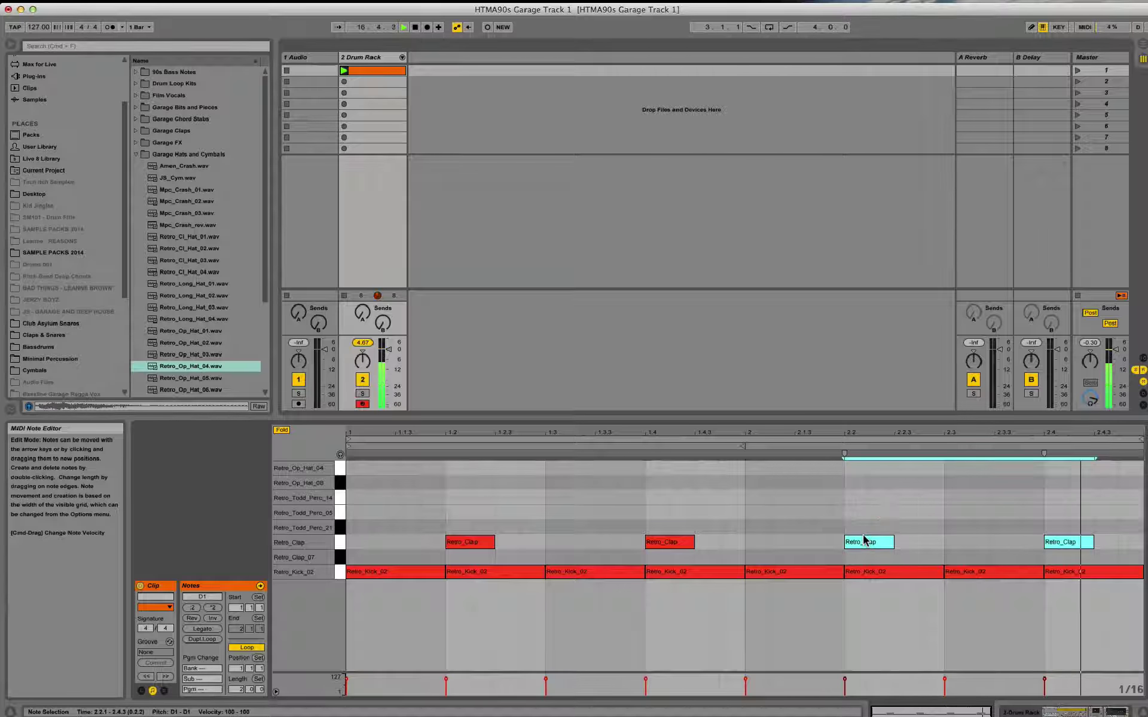
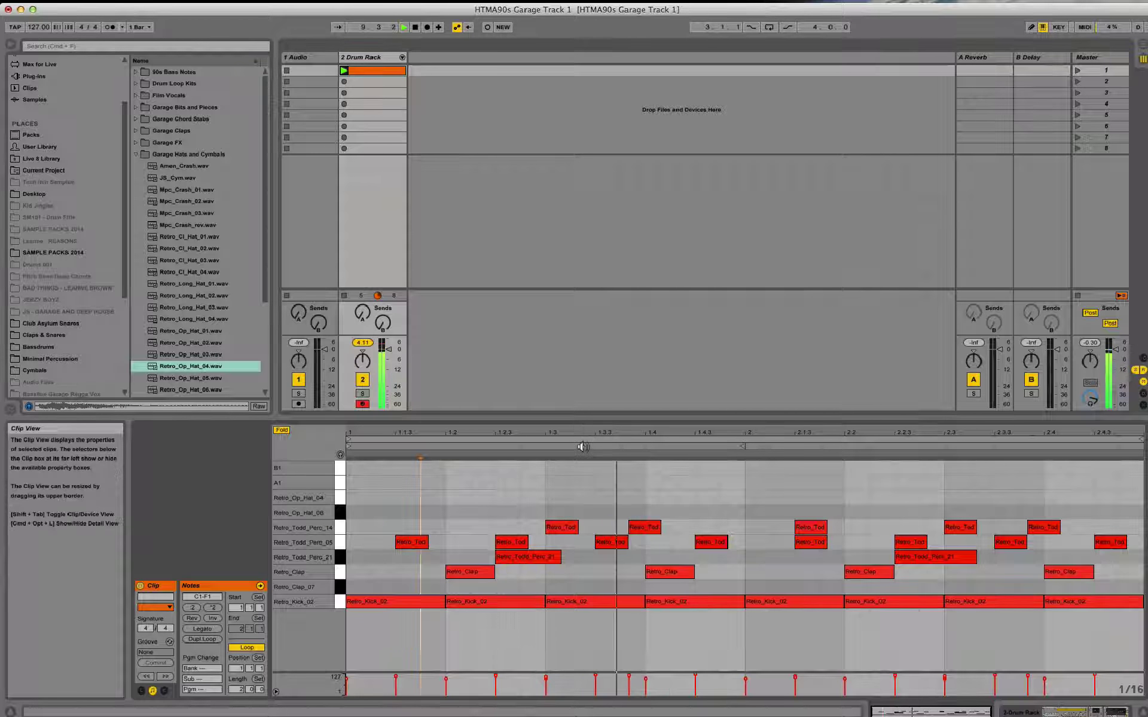
- Record a Retro_Clap_07 note just before beat 2.4 in the playing Drum Rack clip and quantize it
left_click(487, 28)
key("w")
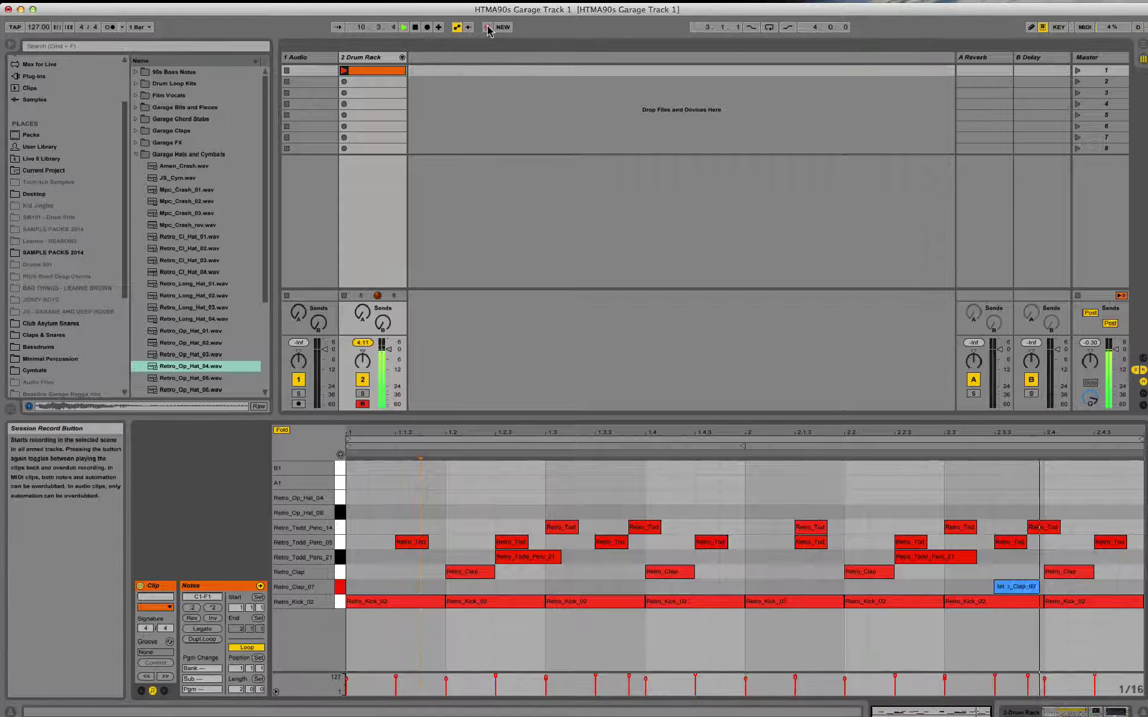
key("space")
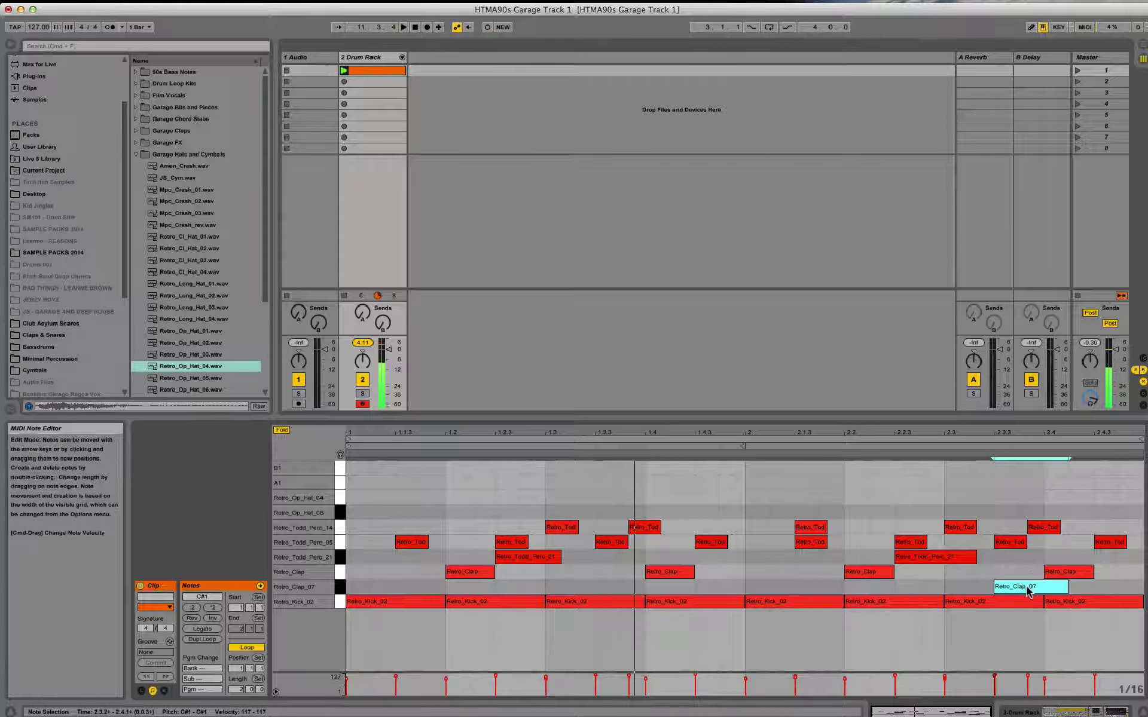
left_click(1026, 589)
key("space")
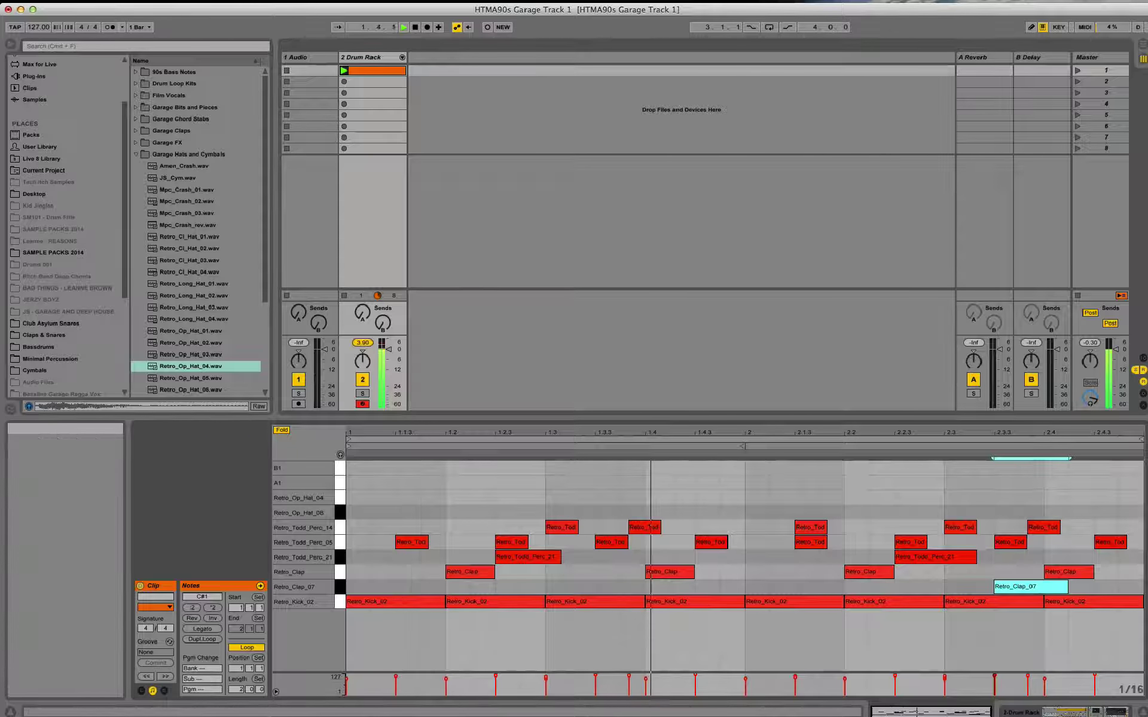
left_click(87, 2)
left_click(139, 266)
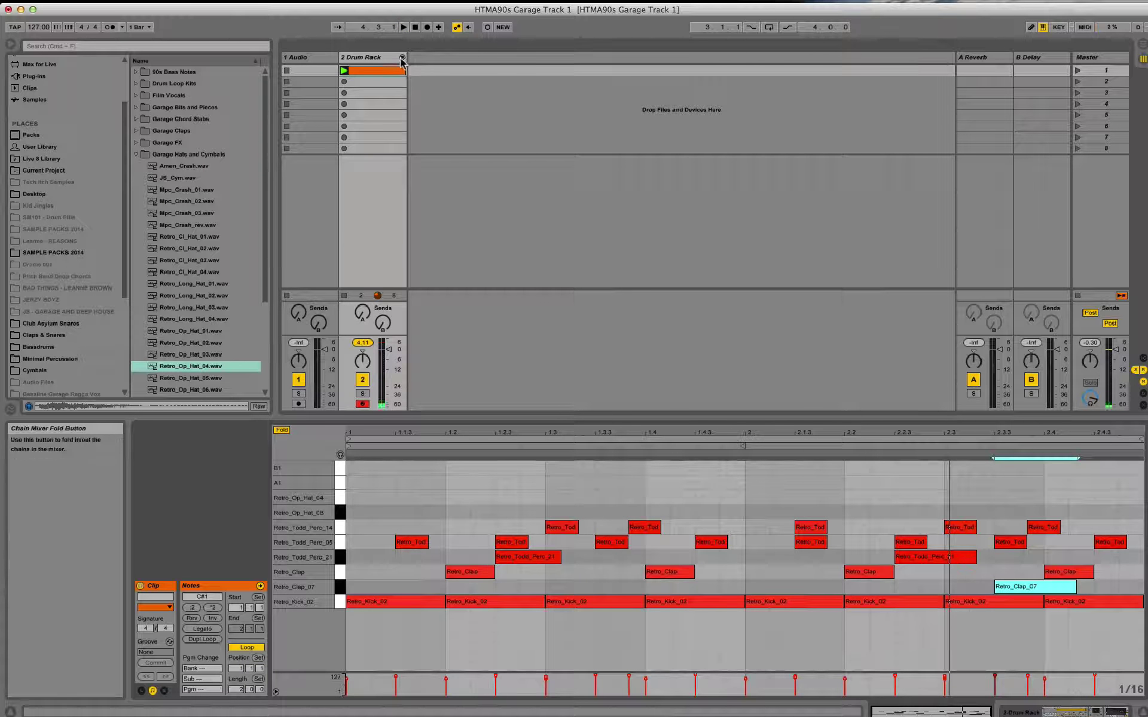
- Unfold the Drum Rack chains in the mixer, solo-check the kick and clap, and pan the Retro_Clap_07 chain slightly off centre
left_click(402, 57)
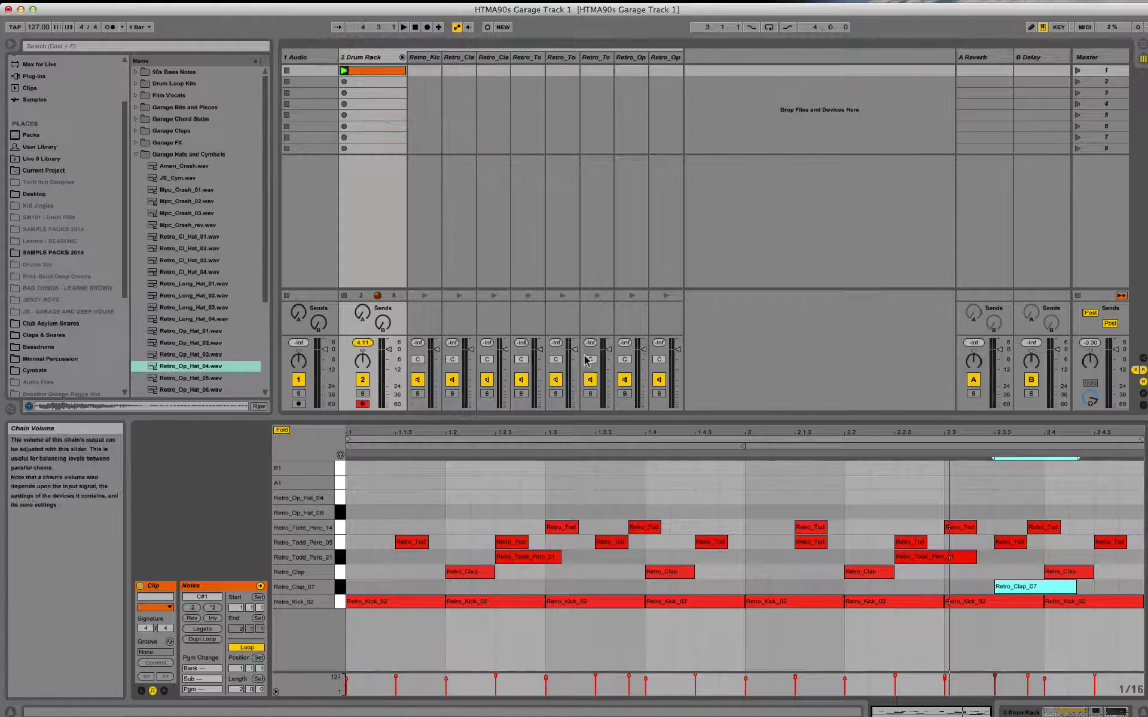
key("space")
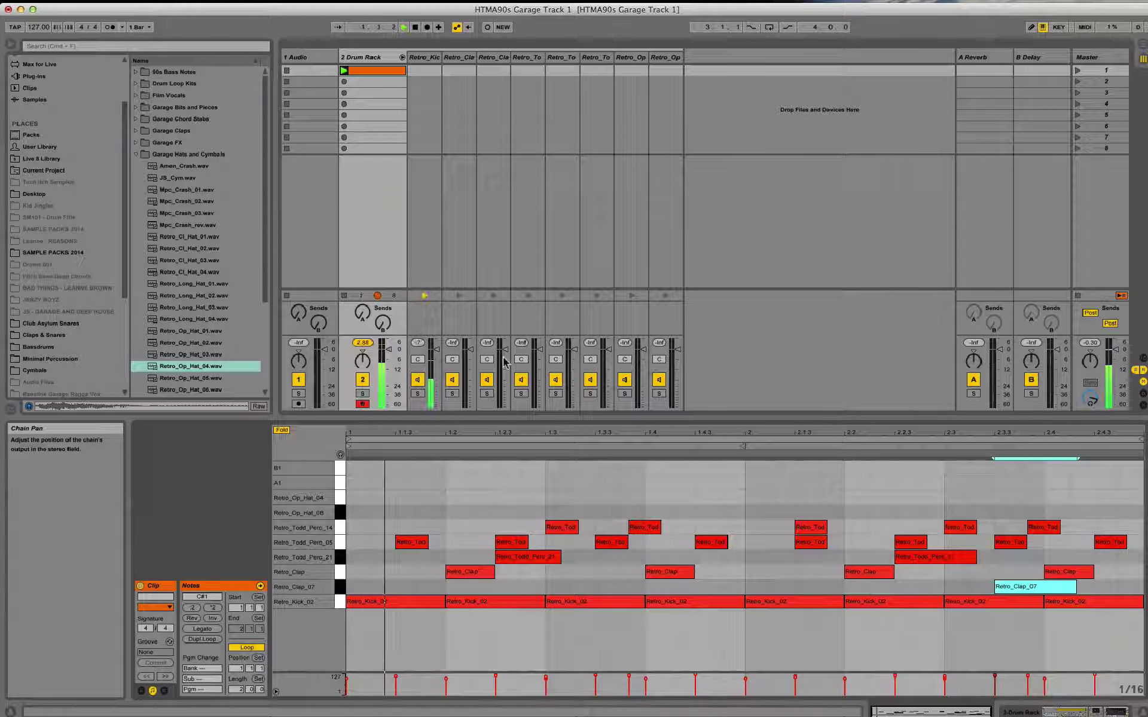
left_click(419, 394)
left_click(421, 394)
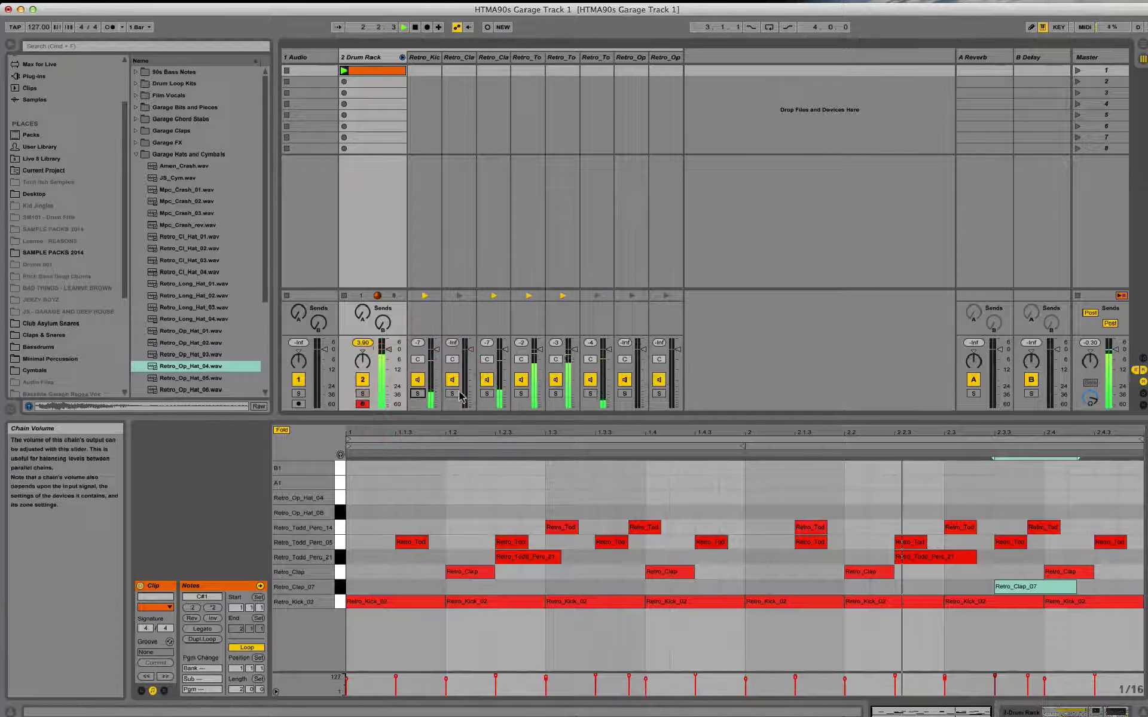
left_click(455, 394)
left_click(455, 394)
left_click(454, 395)
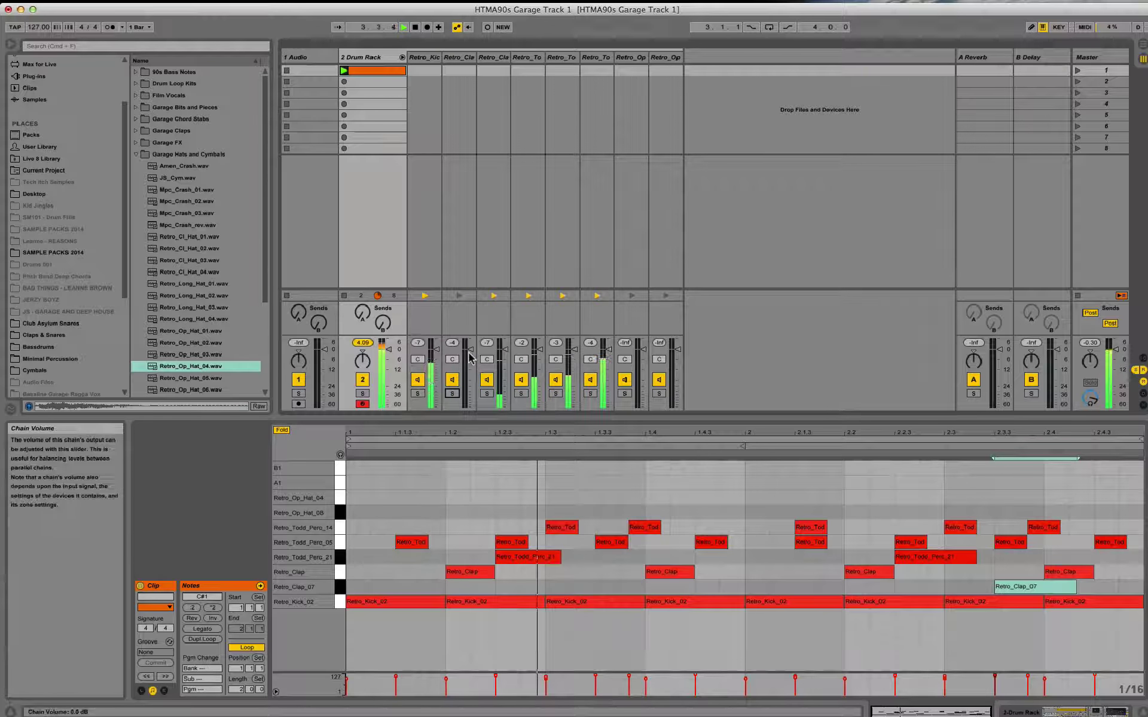
left_click_drag(452, 359, 452, 364)
left_click(457, 394)
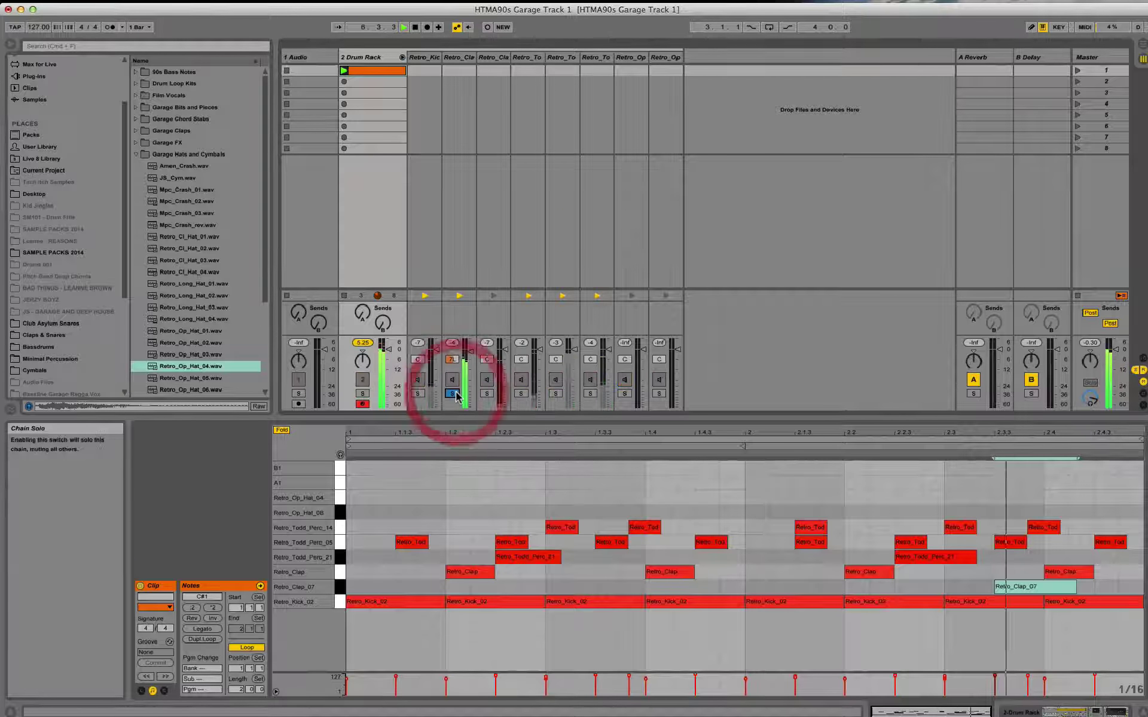
left_click(456, 394)
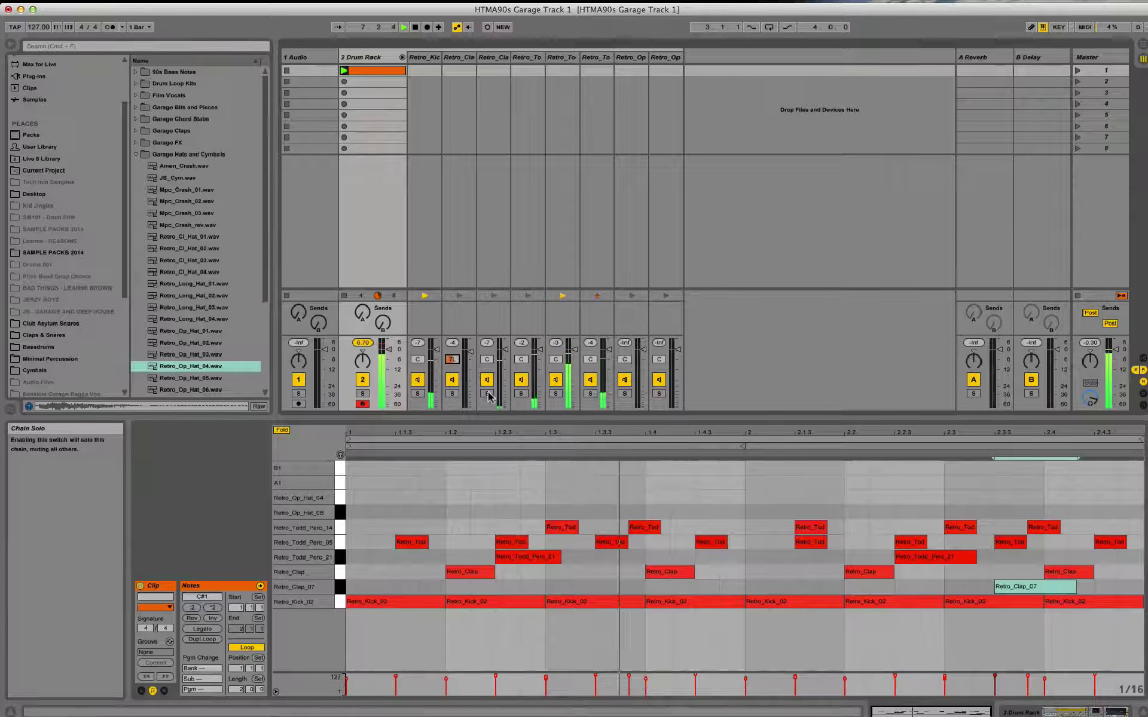
- Solo-check the Retro_Todd_Perc_05 and Retro_Todd_Perc_14 chains and pan Retro_Todd_Perc_14 off centre to the right
left_click(561, 394)
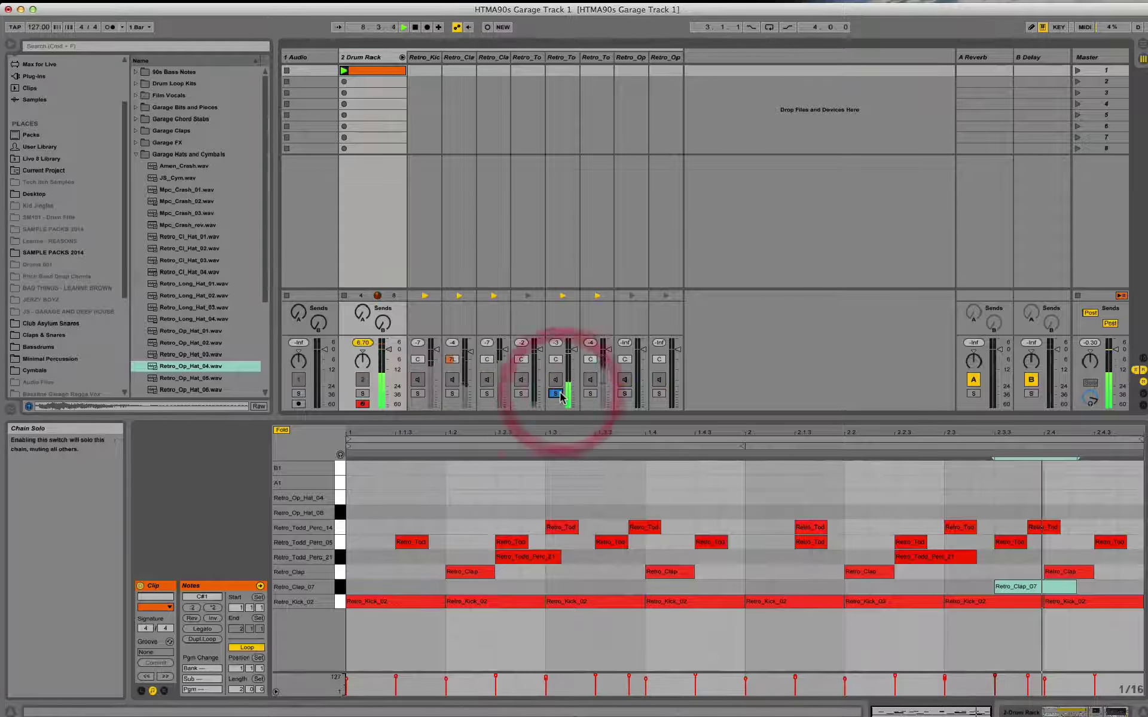
left_click(589, 394)
left_click(589, 394)
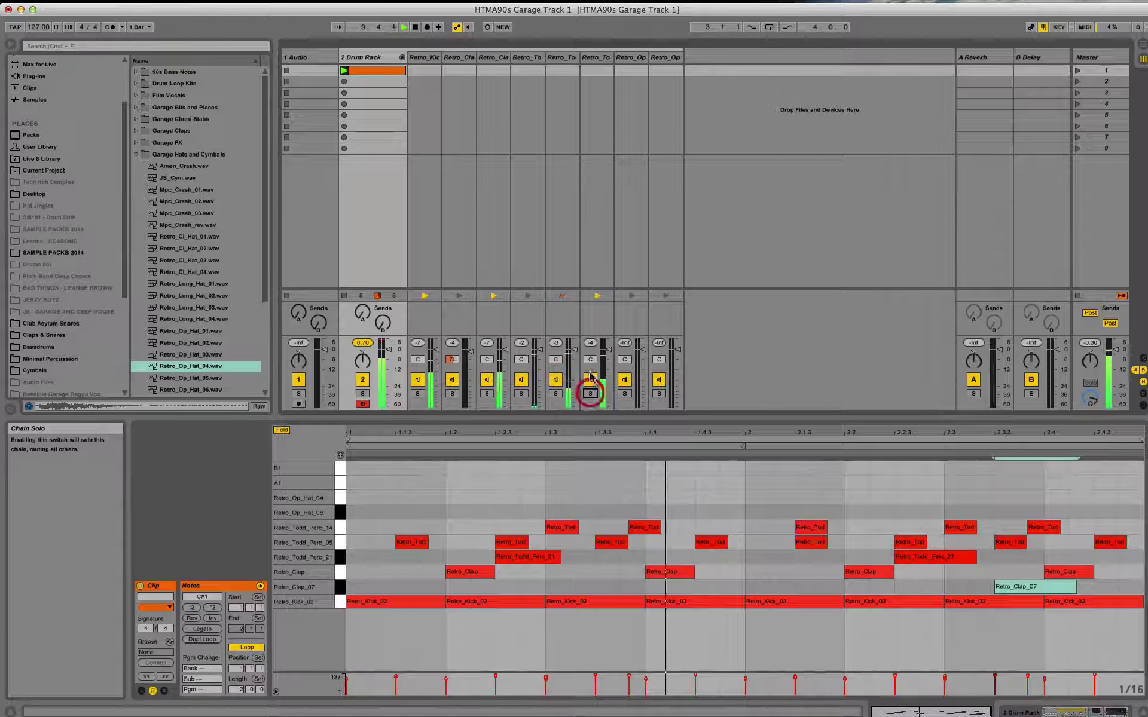
left_click_drag(591, 359, 591, 350)
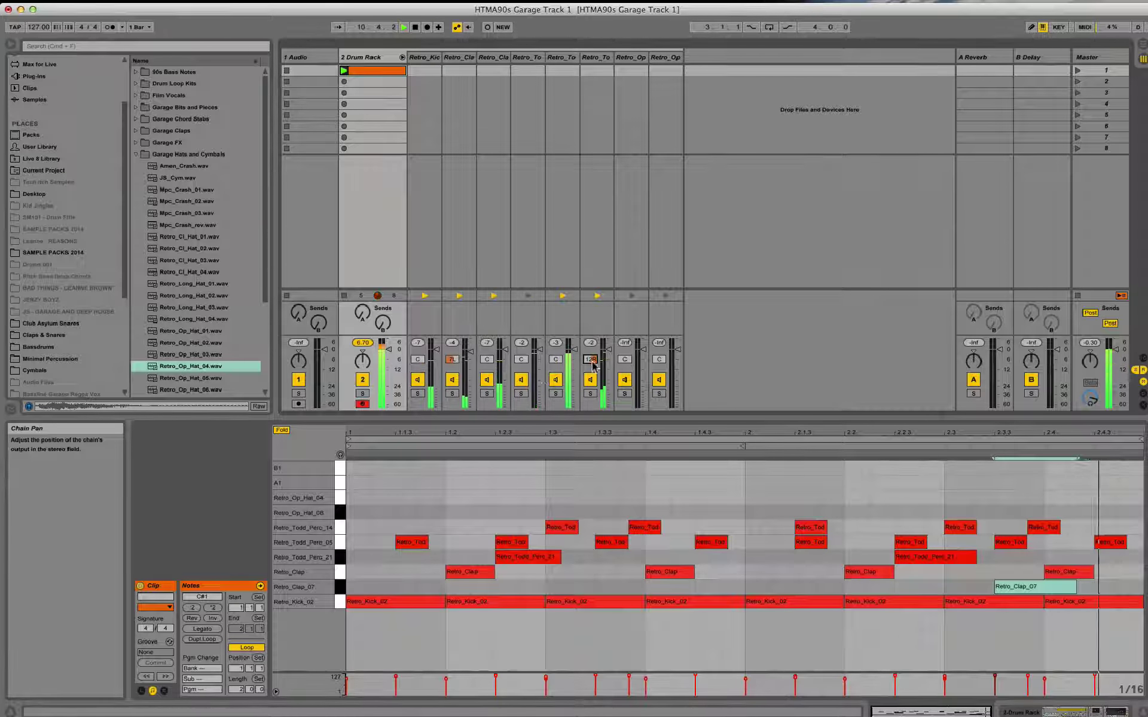
- Pan the soloed Retro_Todd_Perc_21 chain off centre and fine-tune the pans of Retro_Todd_Perc_14 and Retro_Clap_07
left_click(521, 392)
mouse_move(523, 360)
left_mouse_down()
mouse_move(537, 351)
mouse_move(520, 361)
left_mouse_up()
left_click(520, 393)
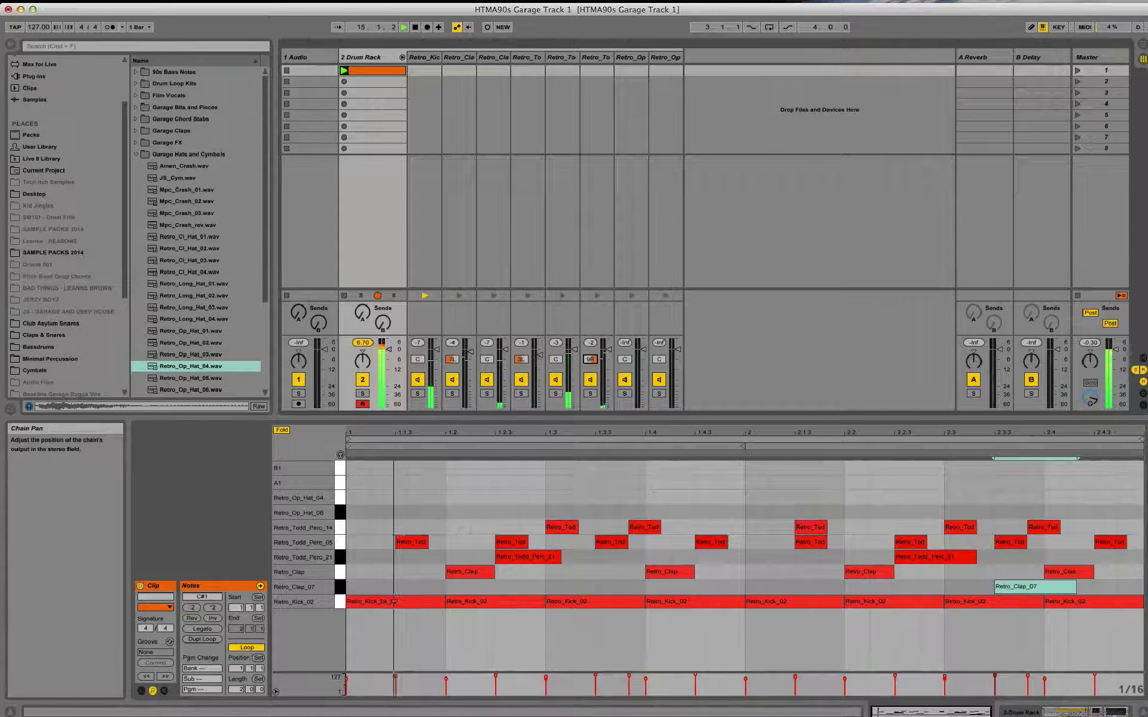
left_click_drag(590, 360, 590, 358)
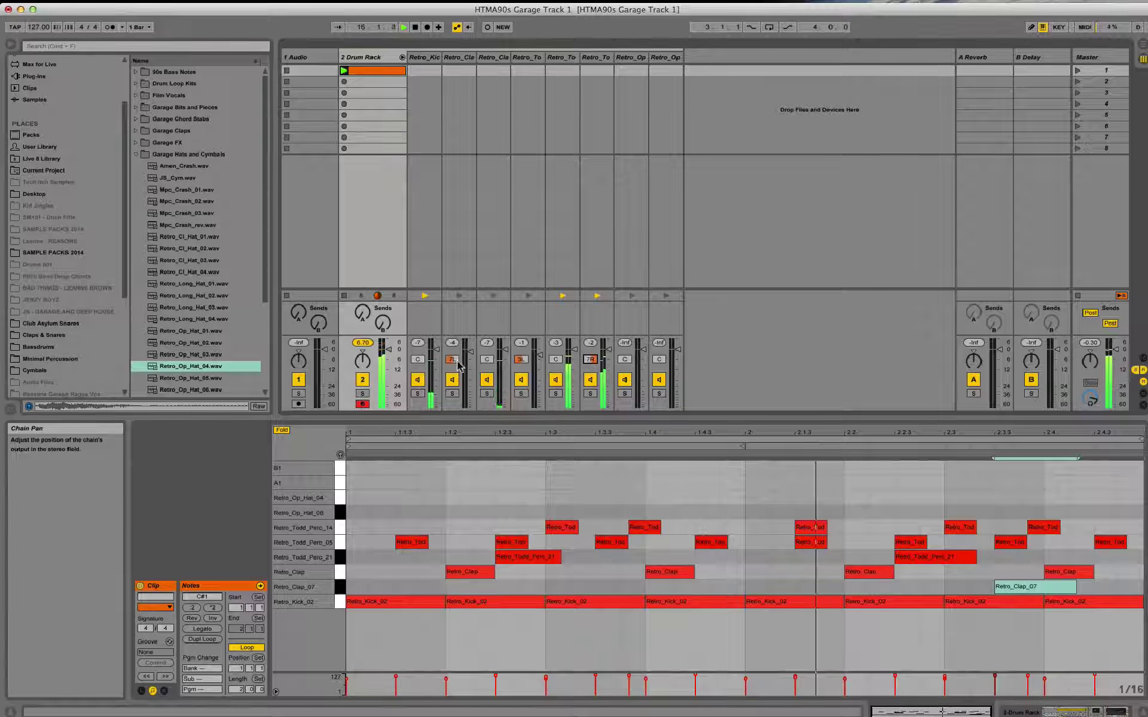
left_click_drag(452, 360, 452, 358)
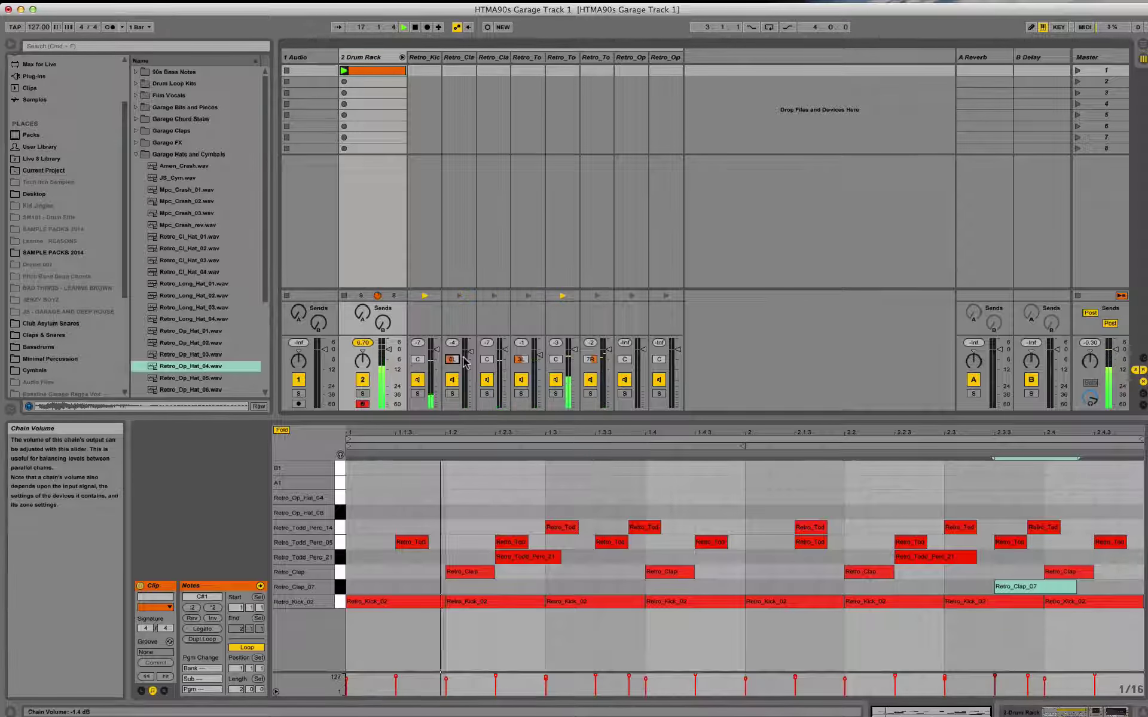
- Fold the Drum Rack chains back into their track in the mixer and save the Live Set
left_click(402, 56)
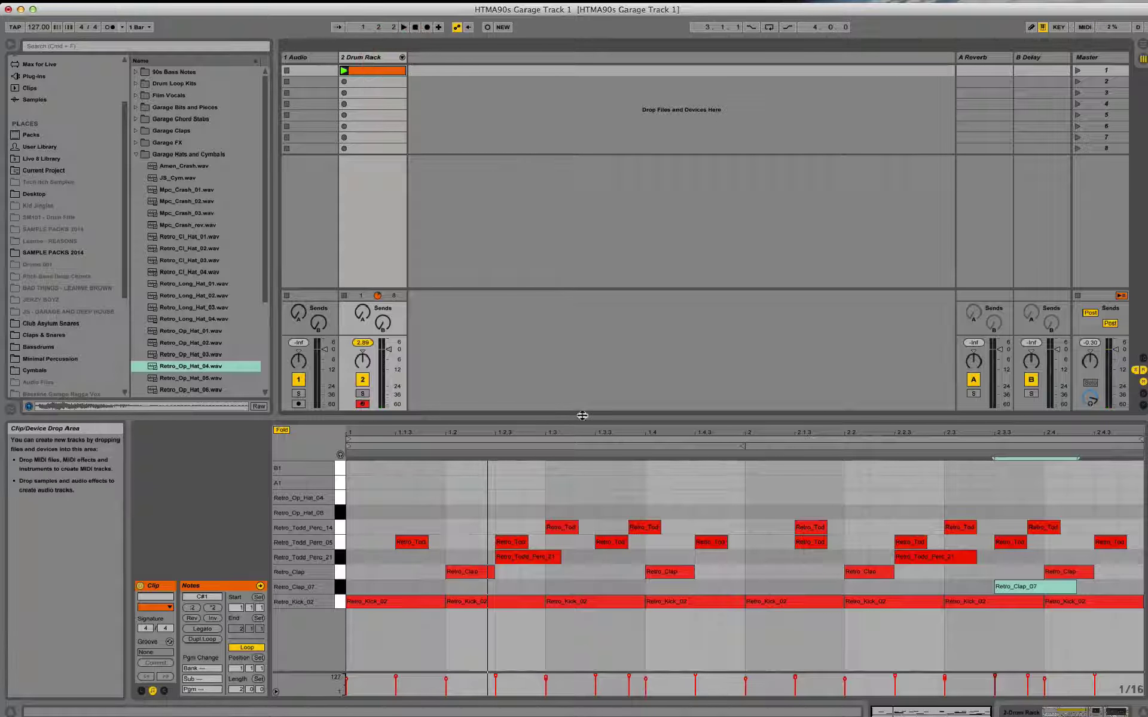
left_click(766, 416)
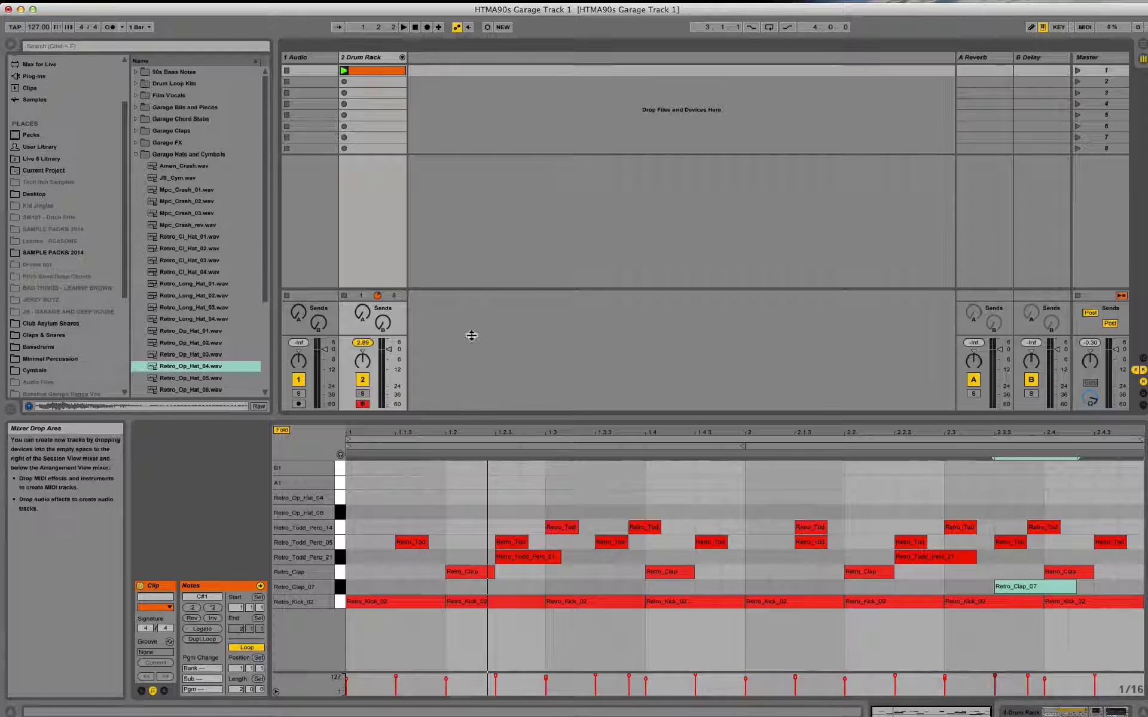
key("super+s")
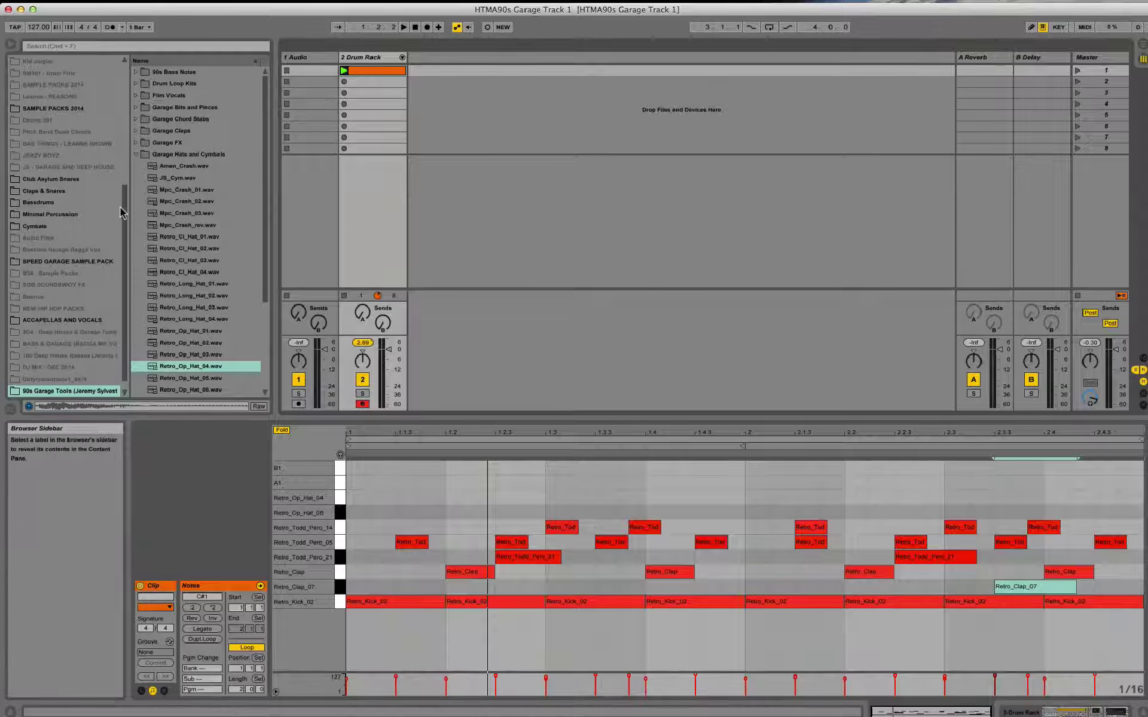
left_click_drag(123, 211, 133, 57)
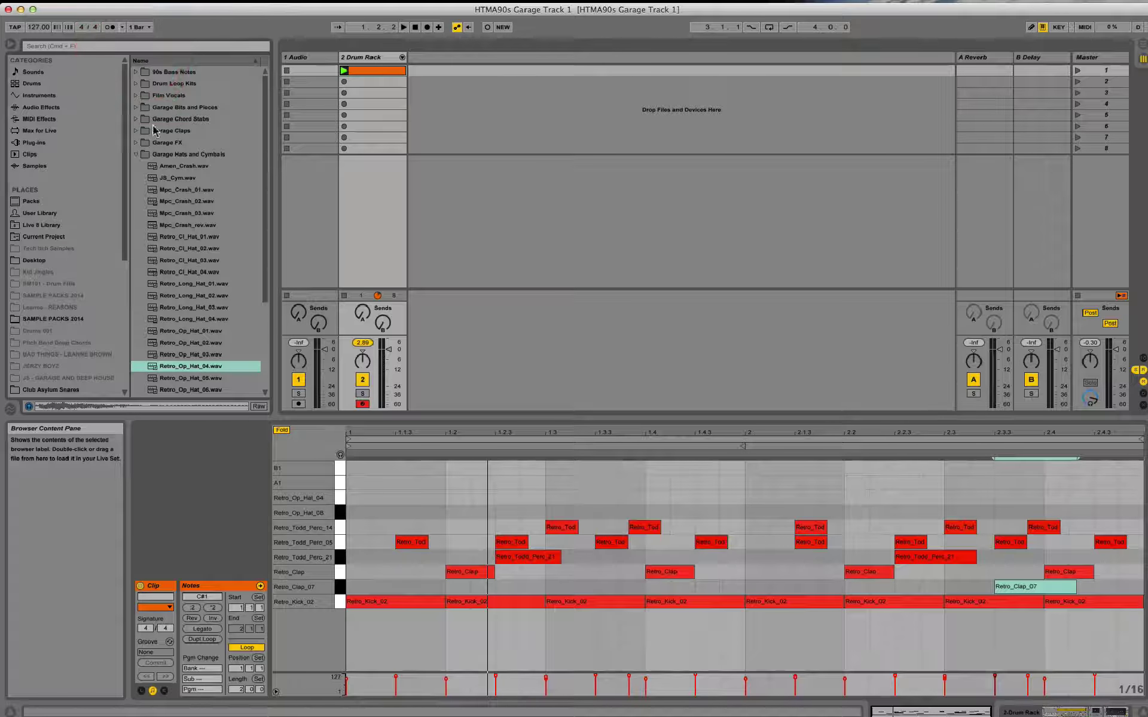
left_click(70, 97)
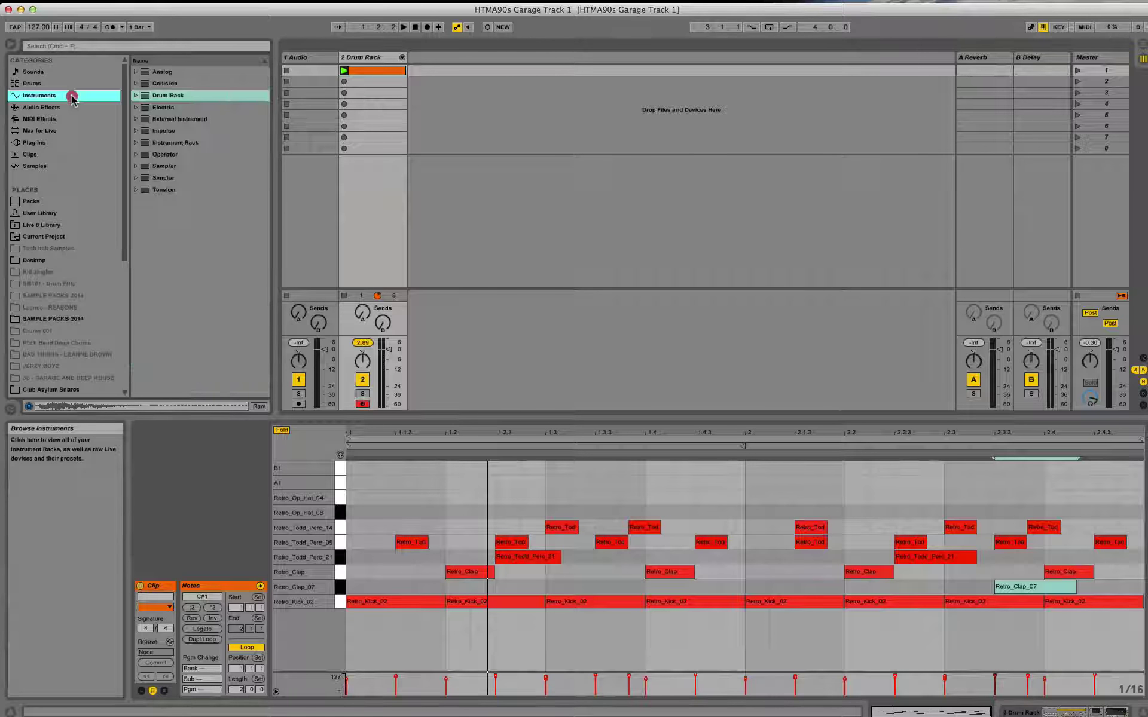
left_click(147, 178)
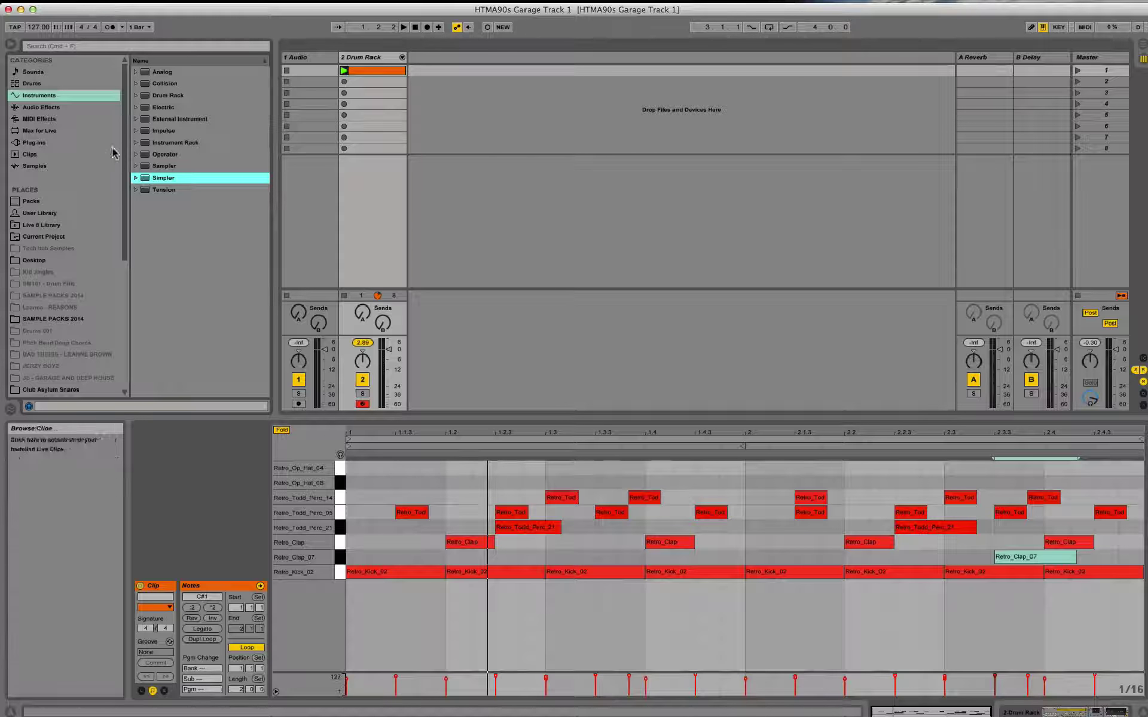
- Collapse Garage Hats and Cymbals in the 90s Garage Tools samples and expand the Pack Vocals folder
left_click(122, 329)
left_click(78, 379)
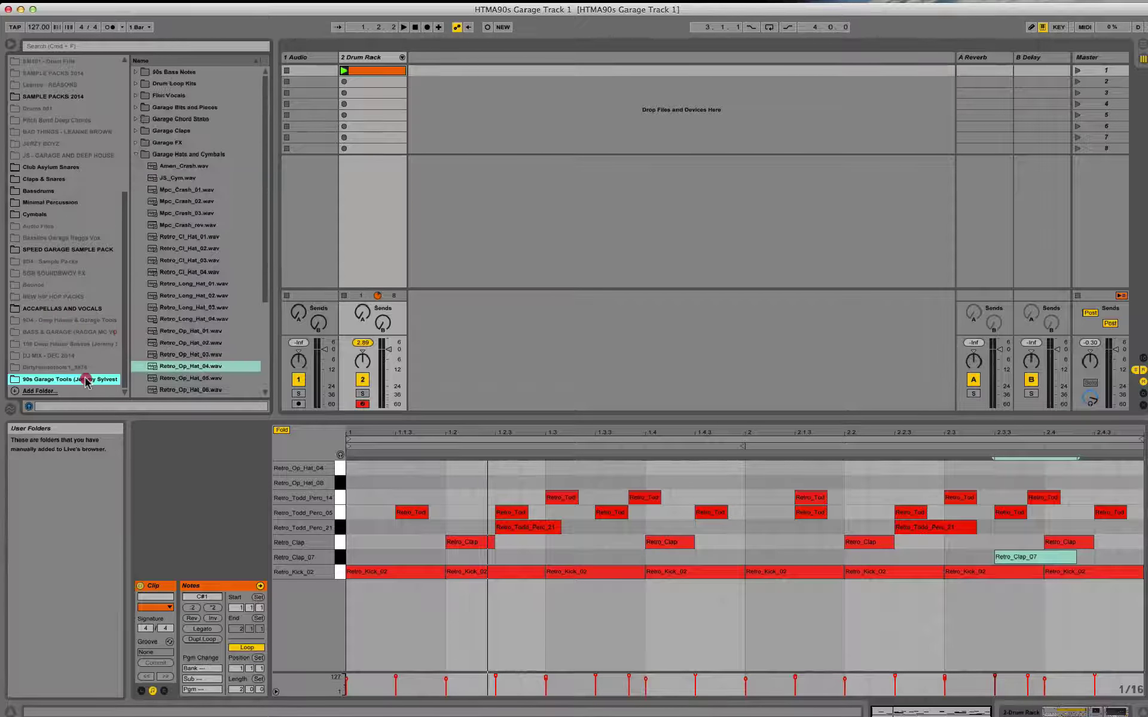
left_click(137, 155)
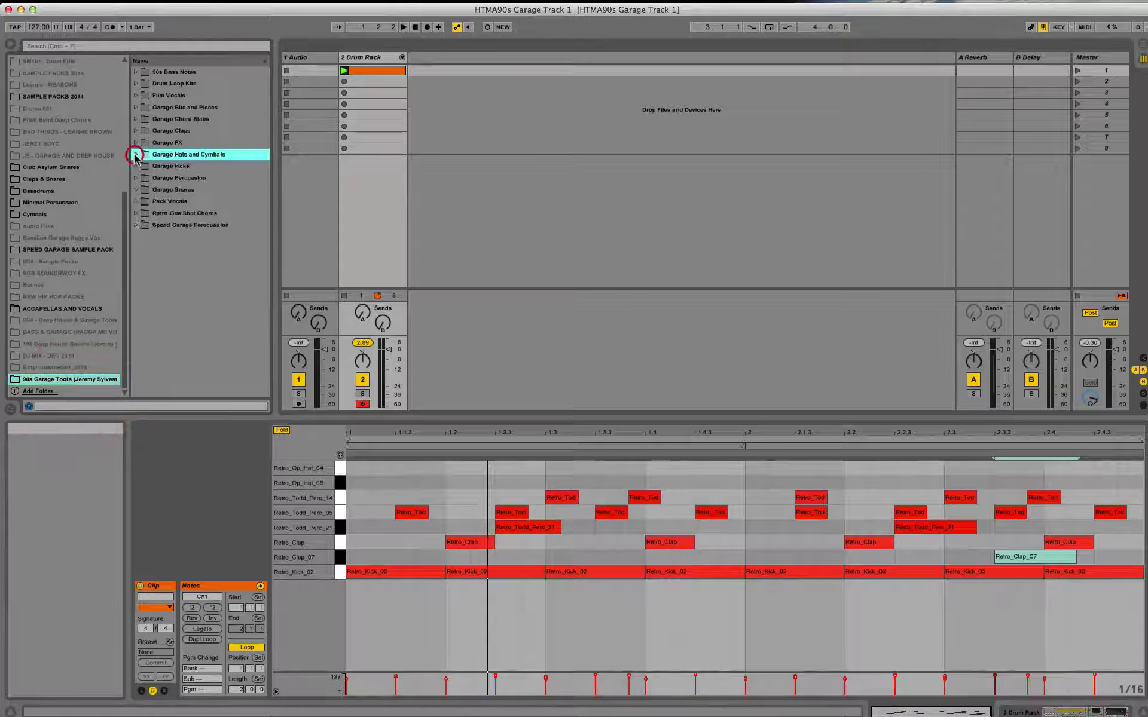
left_click(135, 202)
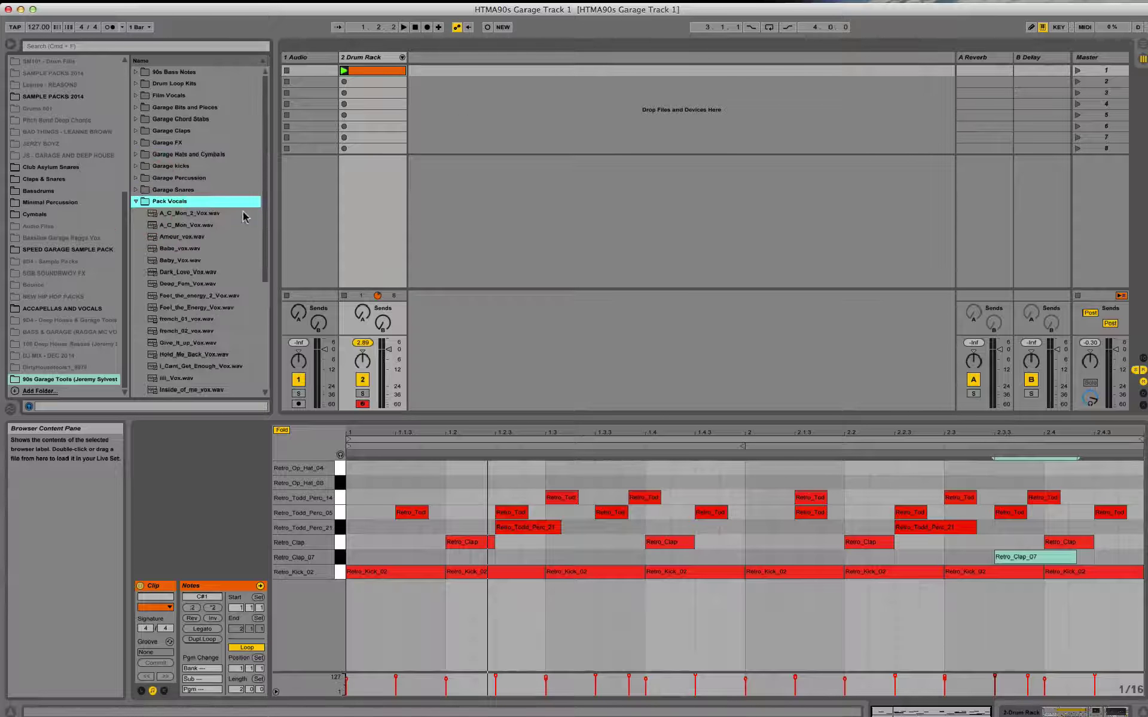
scroll(249, 218, "down", 3)
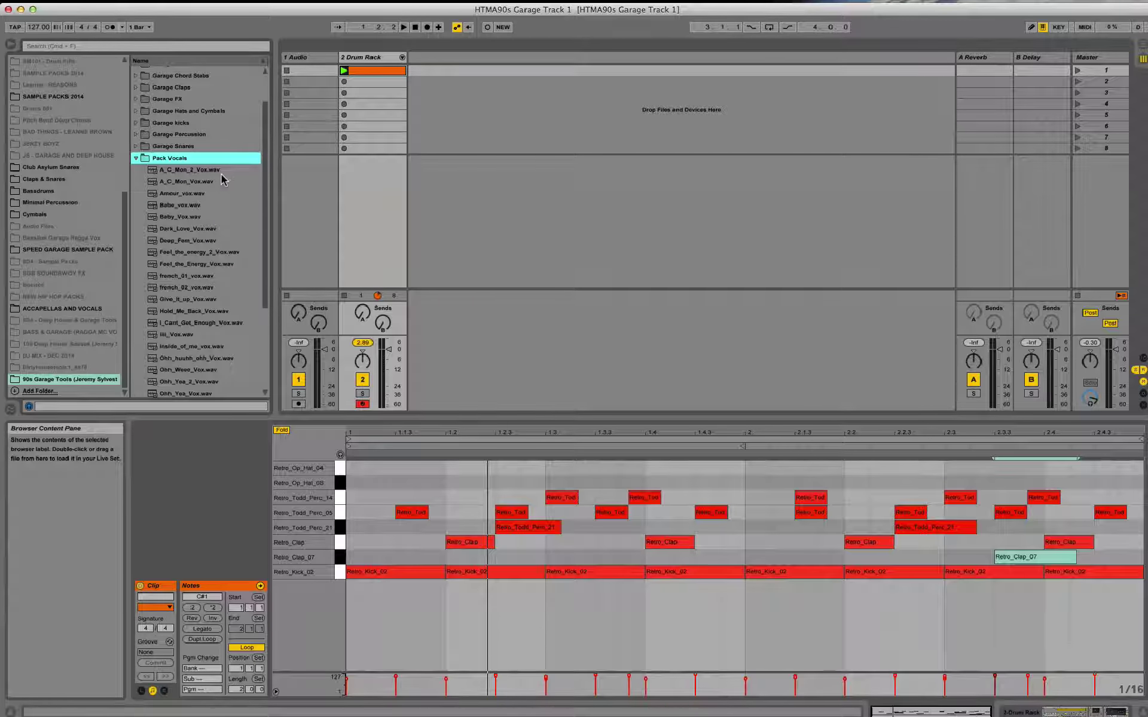
mouse_move(261, 176)
left_mouse_down()
mouse_move(264, 190)
mouse_move(264, 171)
left_mouse_up()
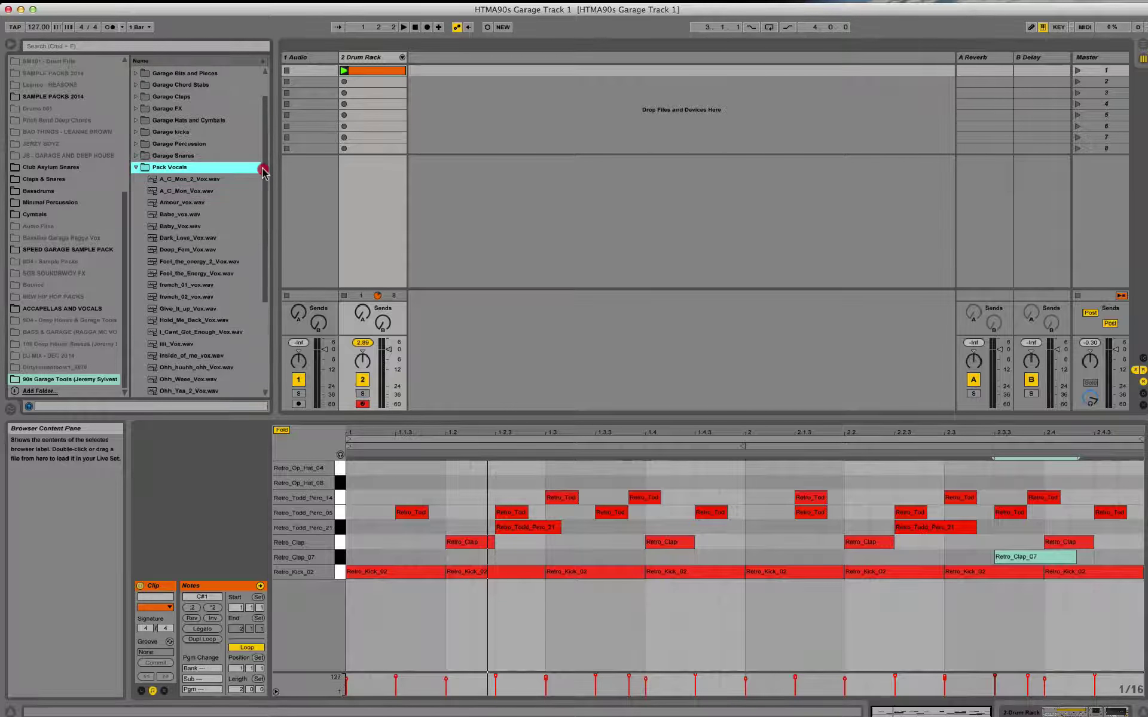
- Audition the Pack Vocals samples from Amour_vox.wav through Hold_Me_Back_Vox.wav
left_click(204, 203)
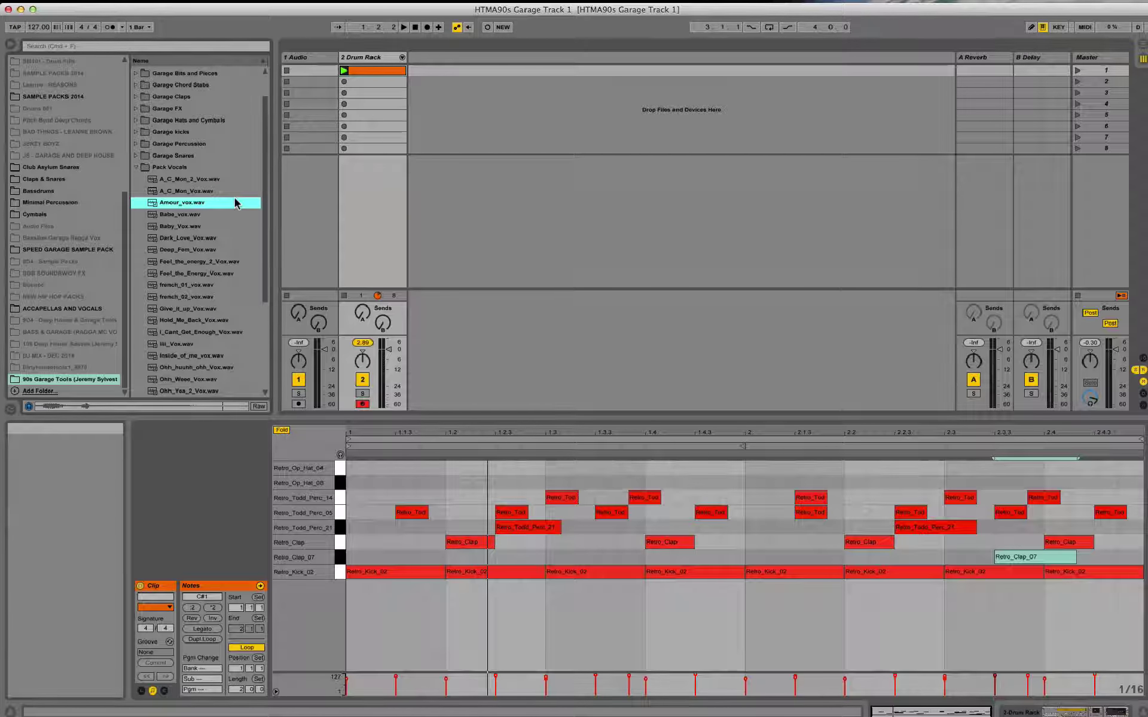
key("Down")
key("Down")
key("Down")
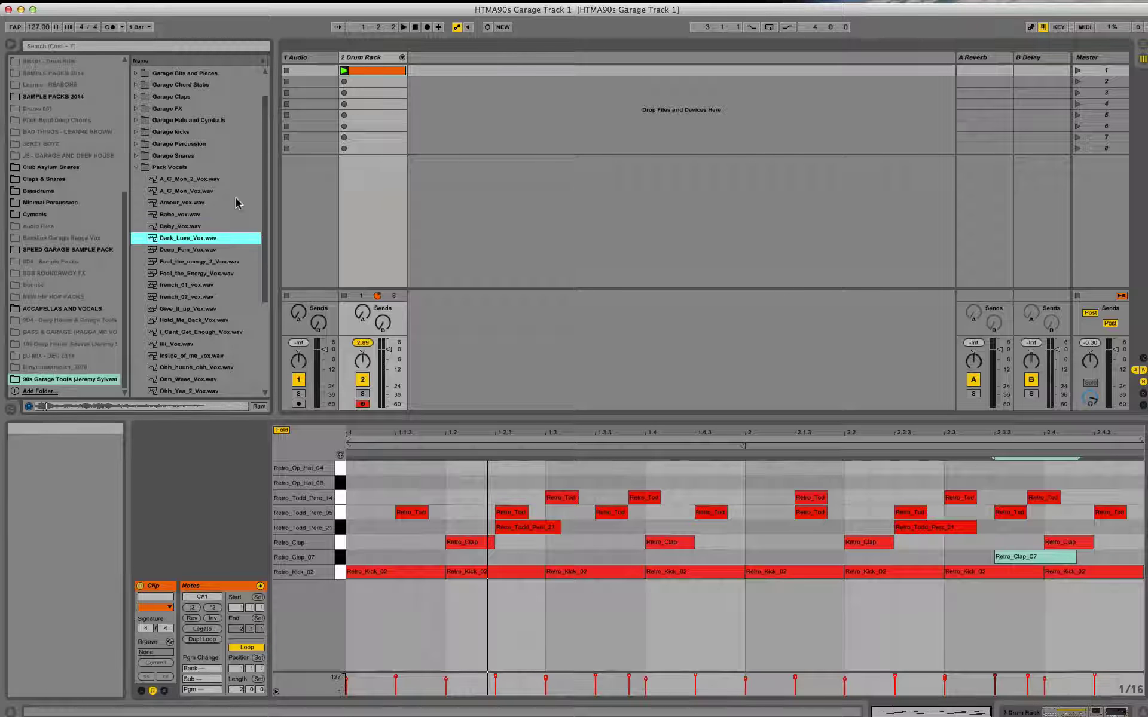
key("Down")
key("Down")
key("Down")
key("Down")
key("Down")
key("Down")
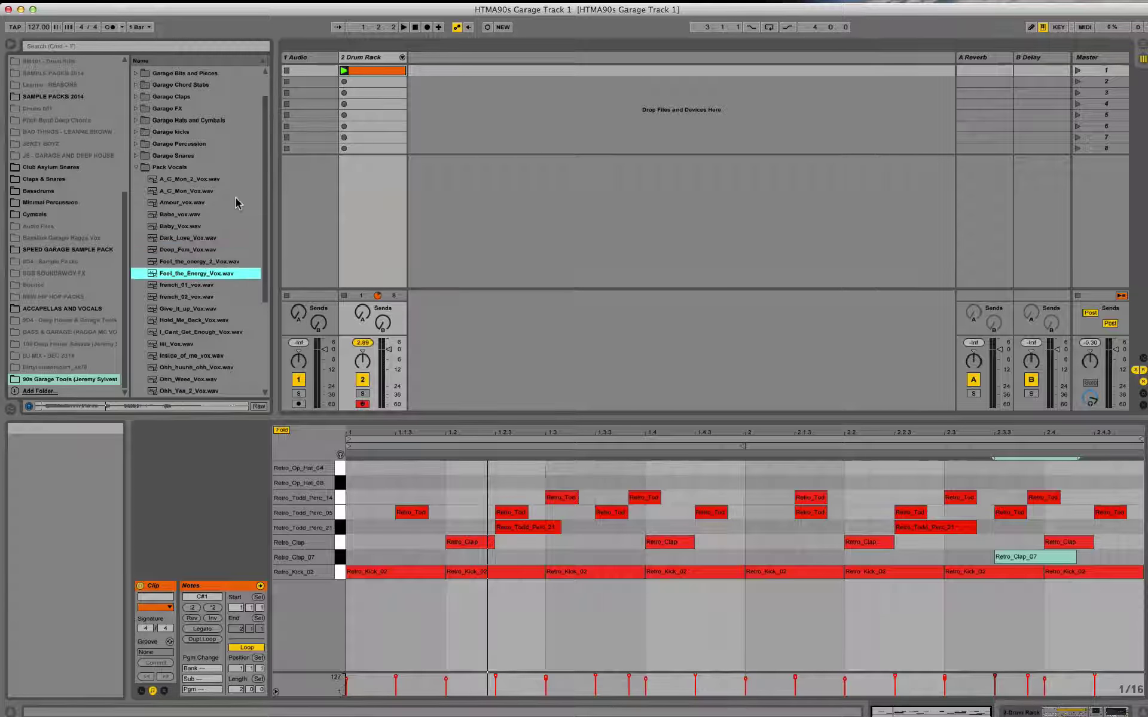
key("Up")
key("Up")
key("Up")
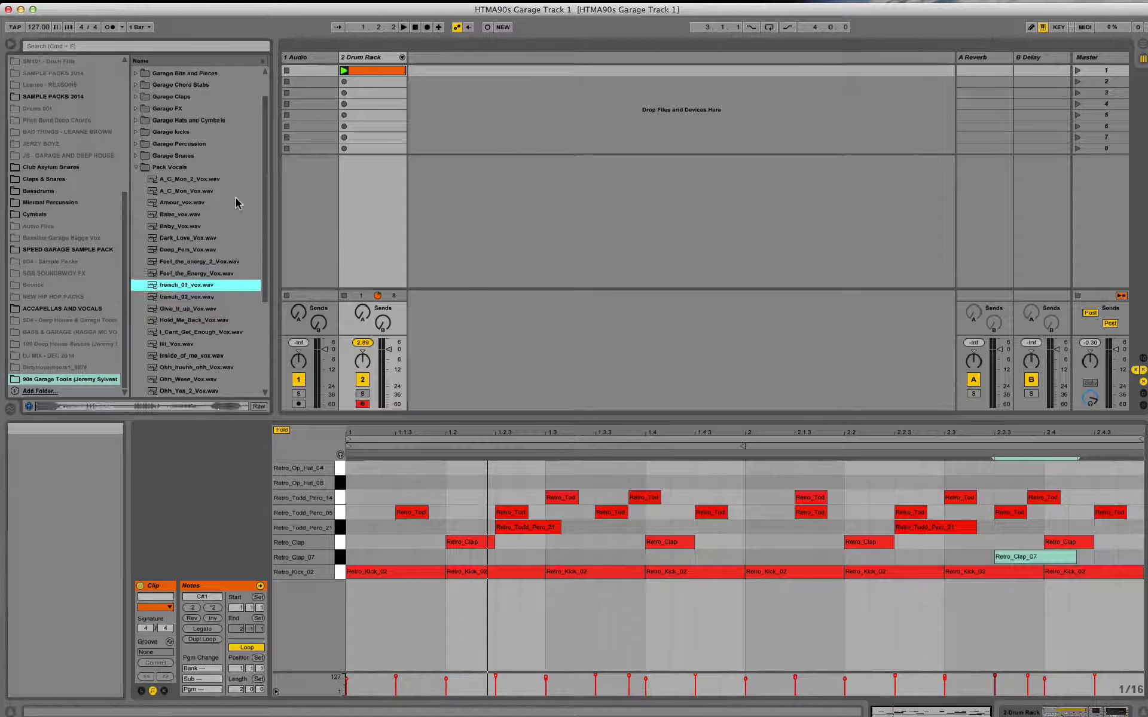
key("Down")
key("Down")
key("Down")
key("Down")
key("Down")
key("Down")
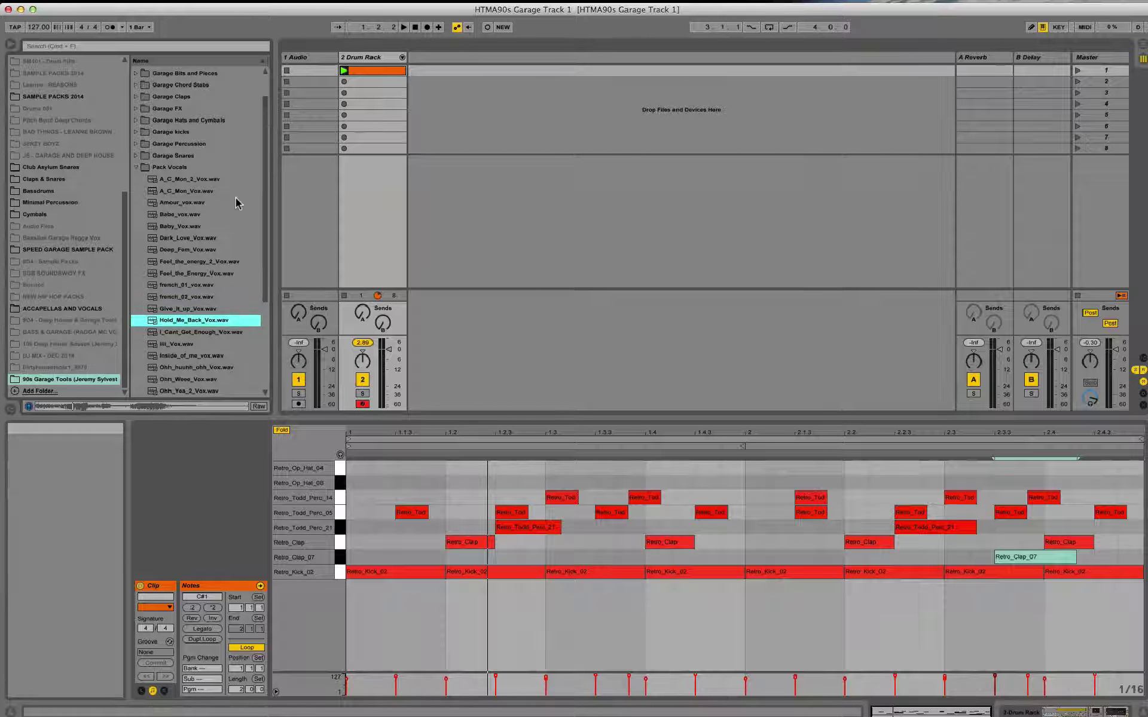
- Preview Inside_of_me_vox.wav and place it in the first clip slot of the 1 Audio track
key("Down")
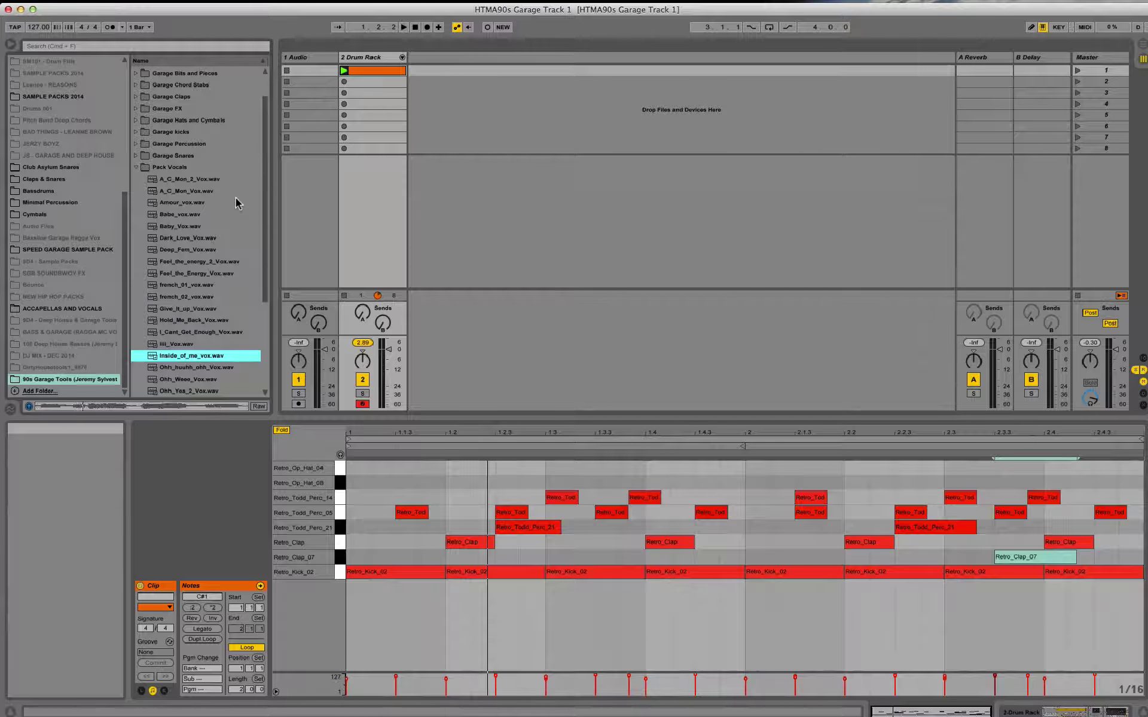
key("Down")
key("Up")
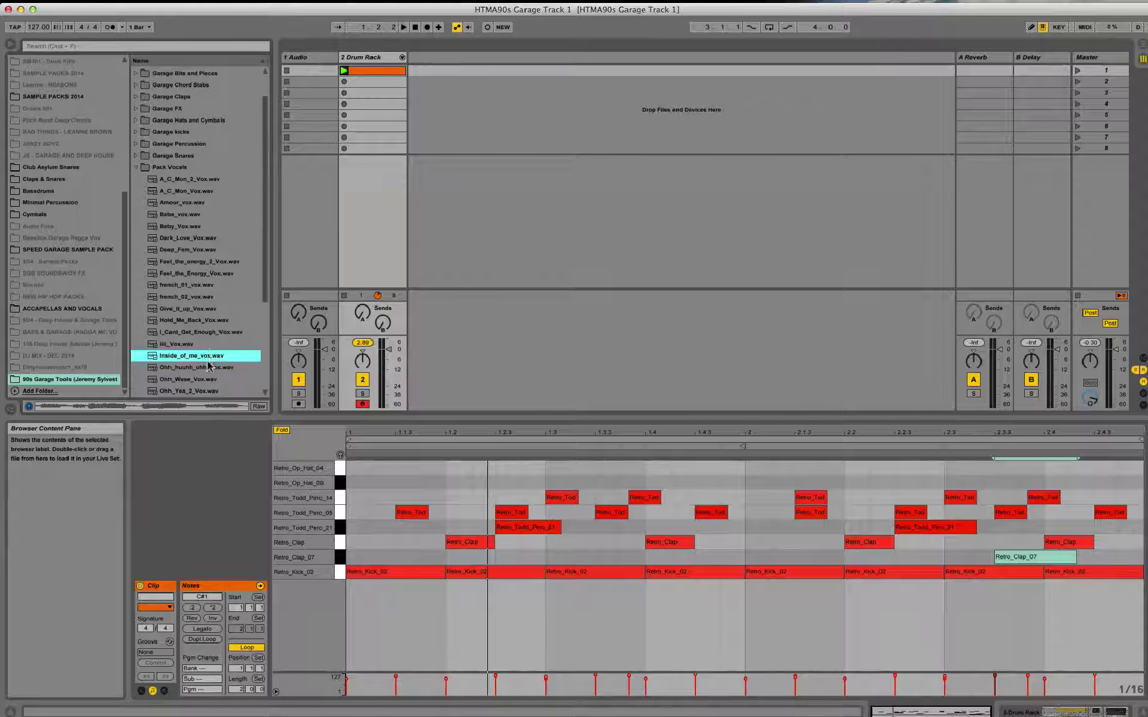
left_click_drag(306, 79, 305, 71)
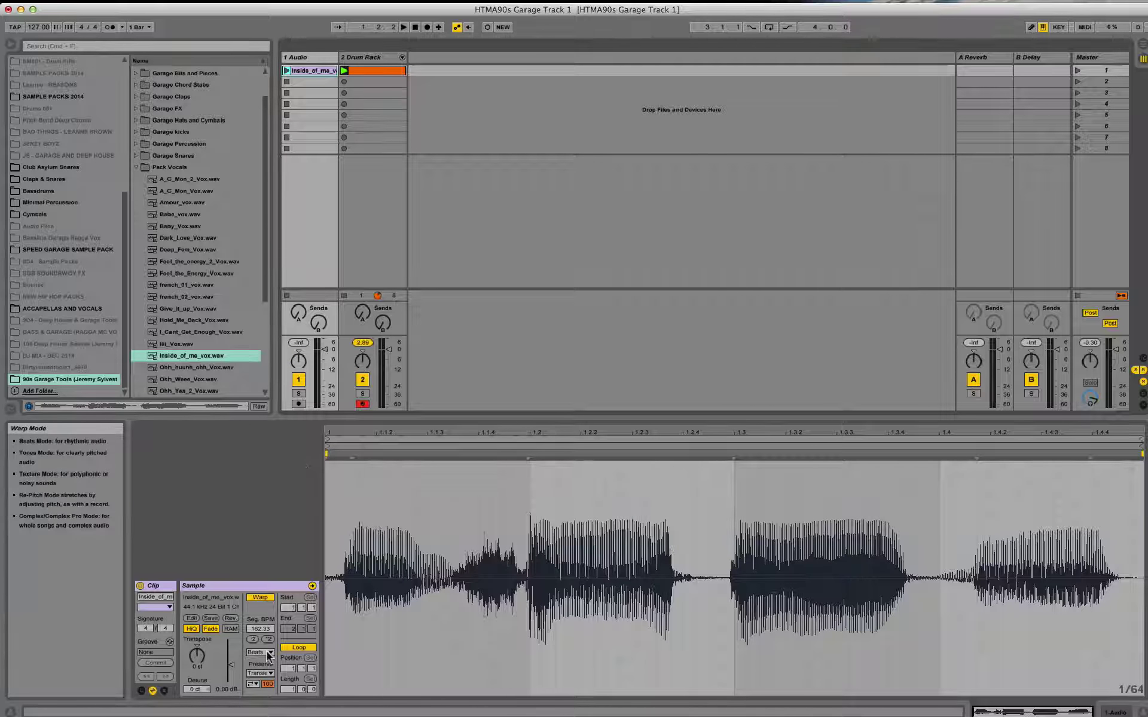
- Set the Inside_of_me_vox clip's warp mode to Complex and add warp markers at the start of each of the four vocal phrases
left_click(267, 654)
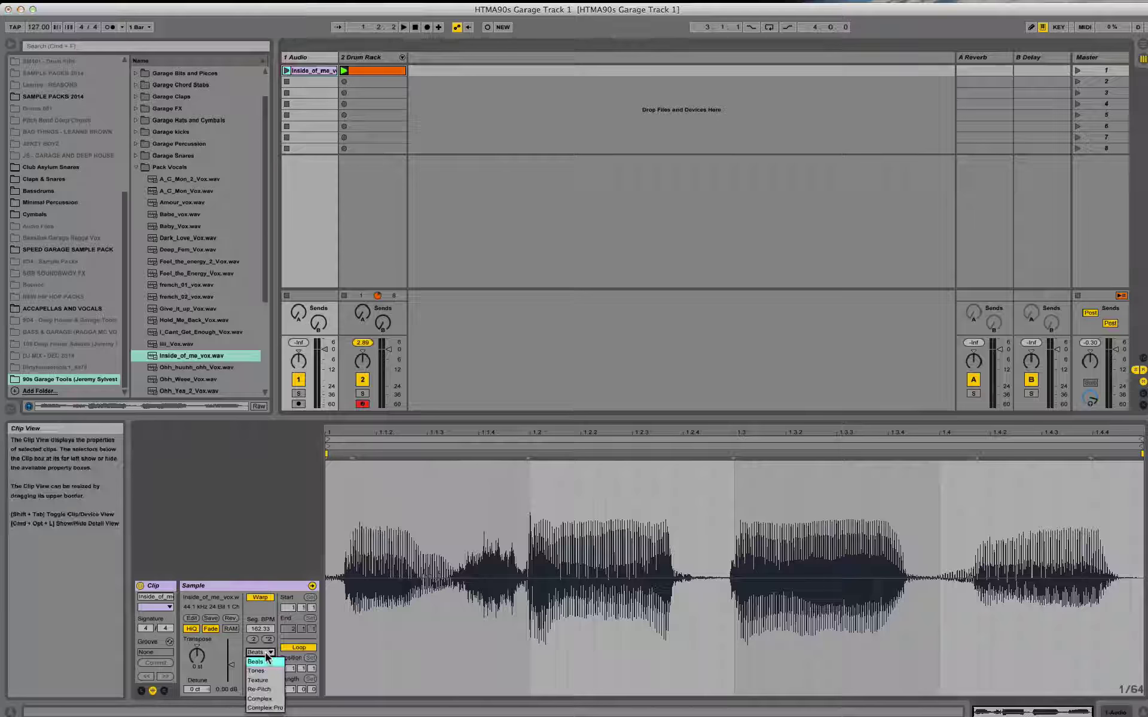
left_click(274, 700)
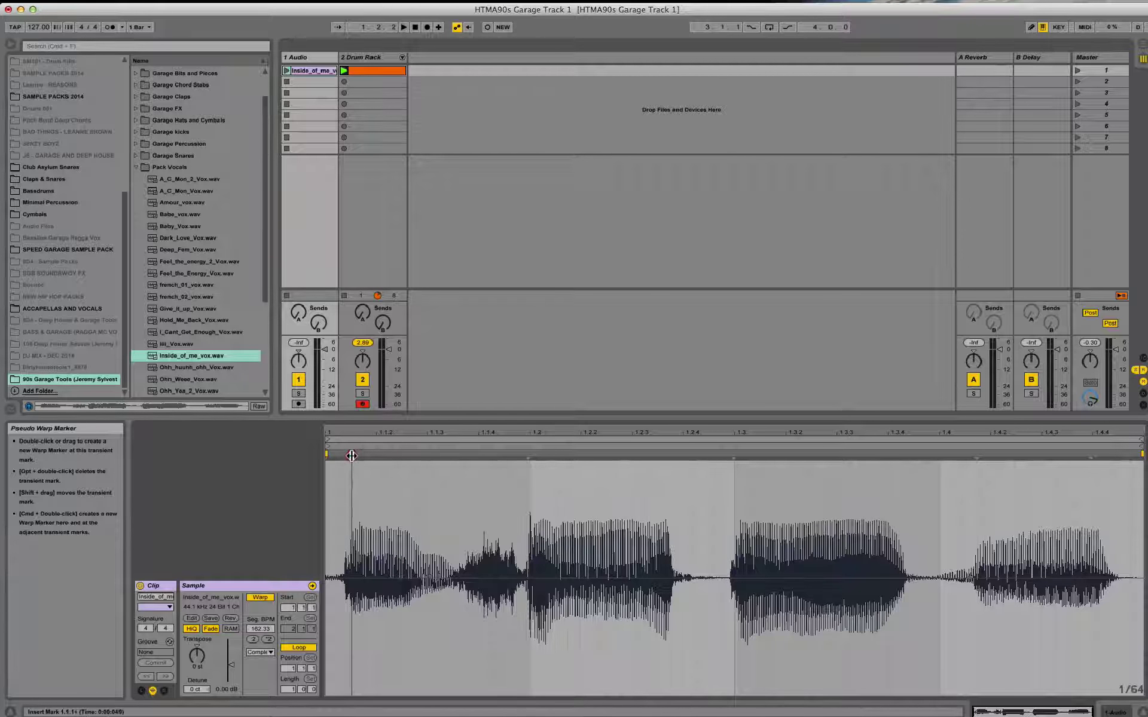
double_click(351, 456)
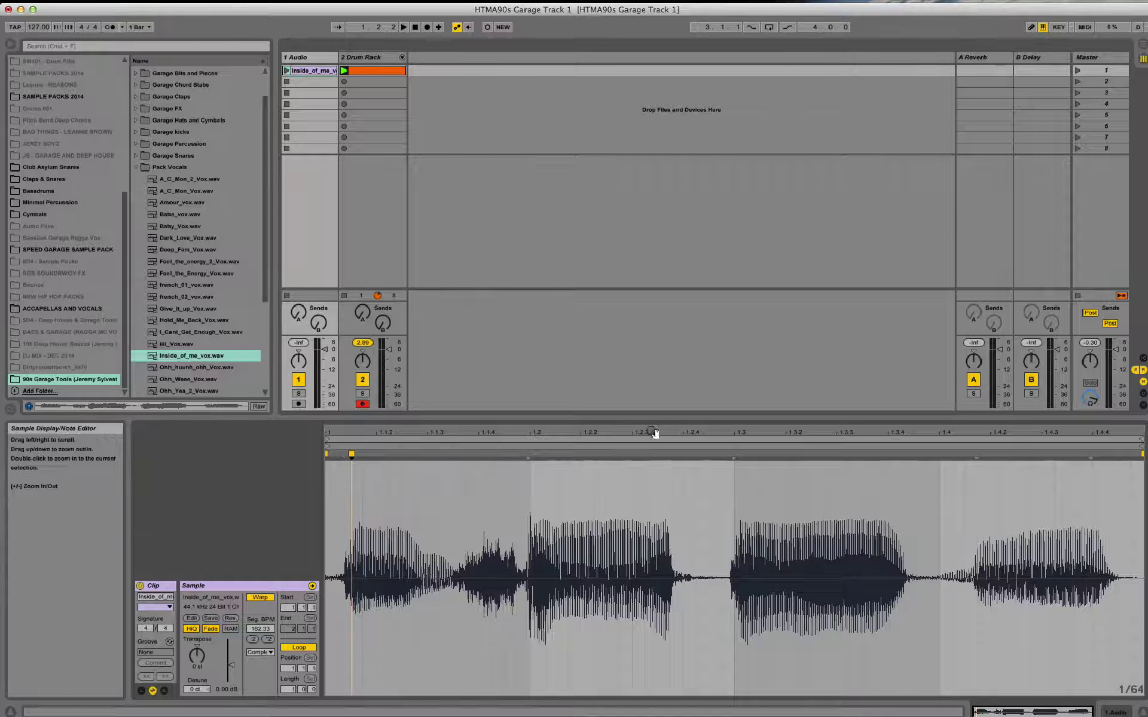
double_click(528, 455)
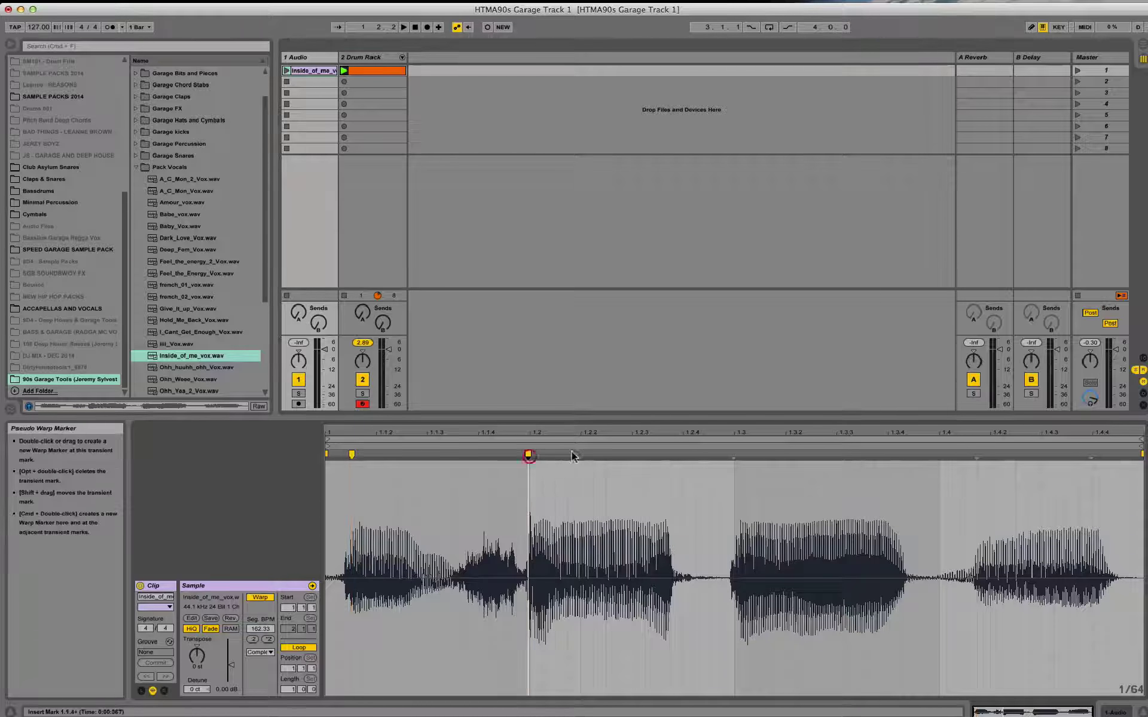
double_click(734, 456)
double_click(975, 454)
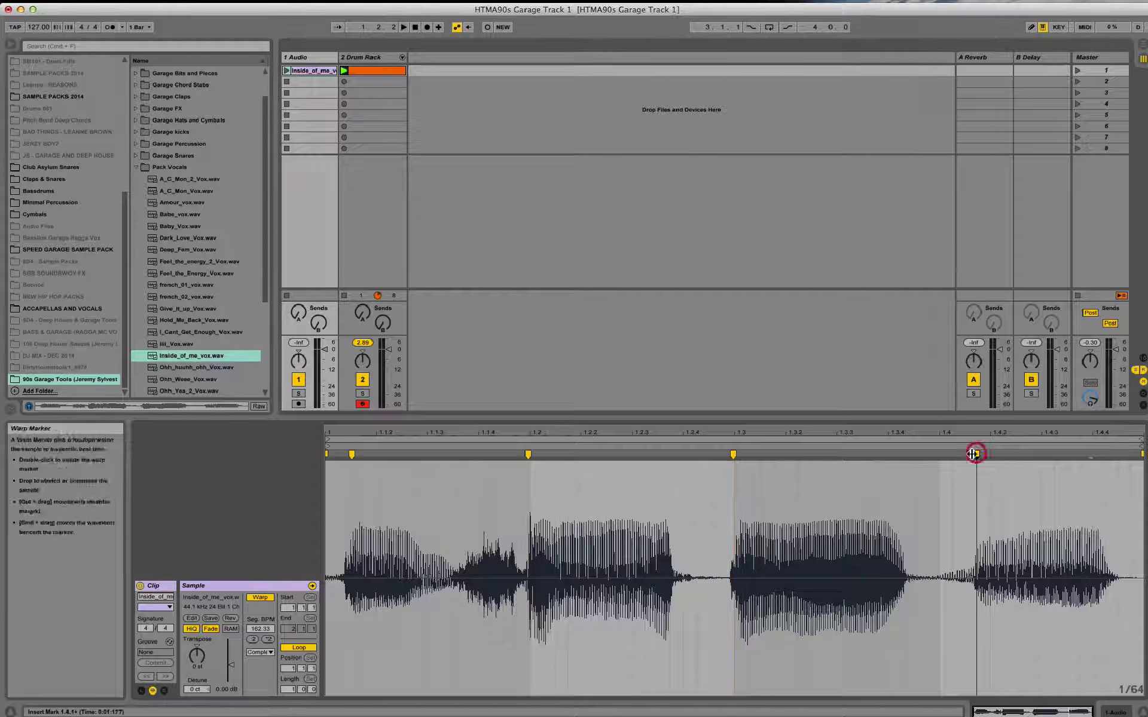
- Slice the Inside_of_me_vox clip to a new MIDI track, one slice per Warp Marker, using the Built-in slicing preset
right_click(319, 70)
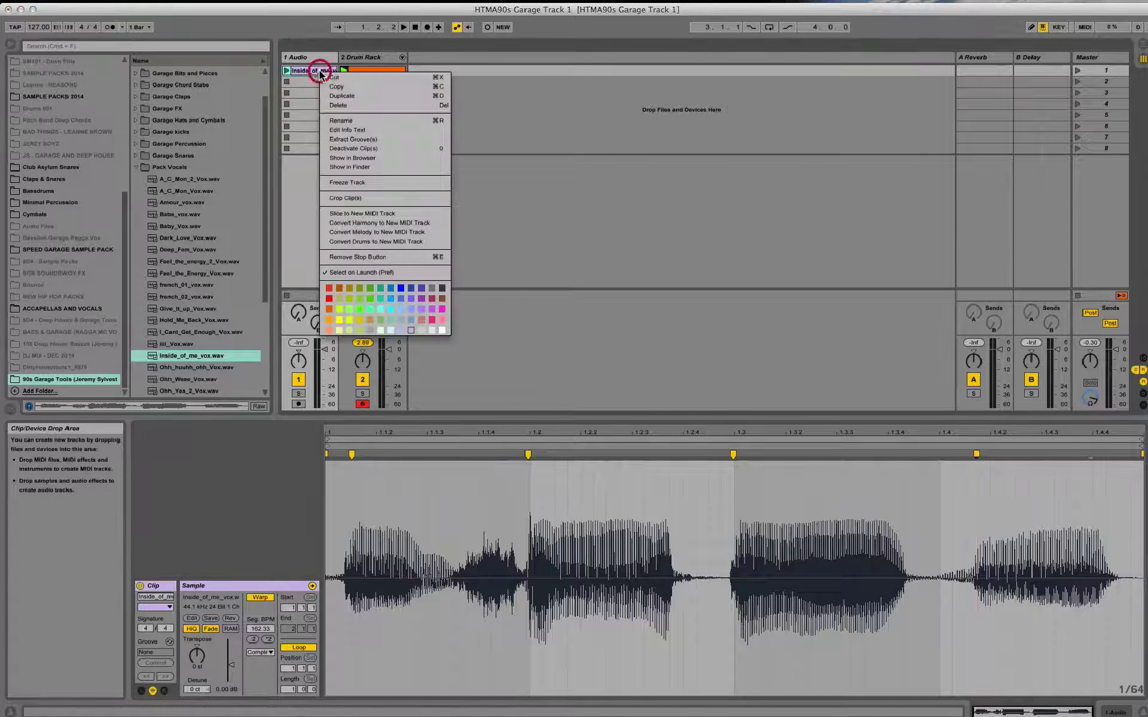
left_click(372, 216)
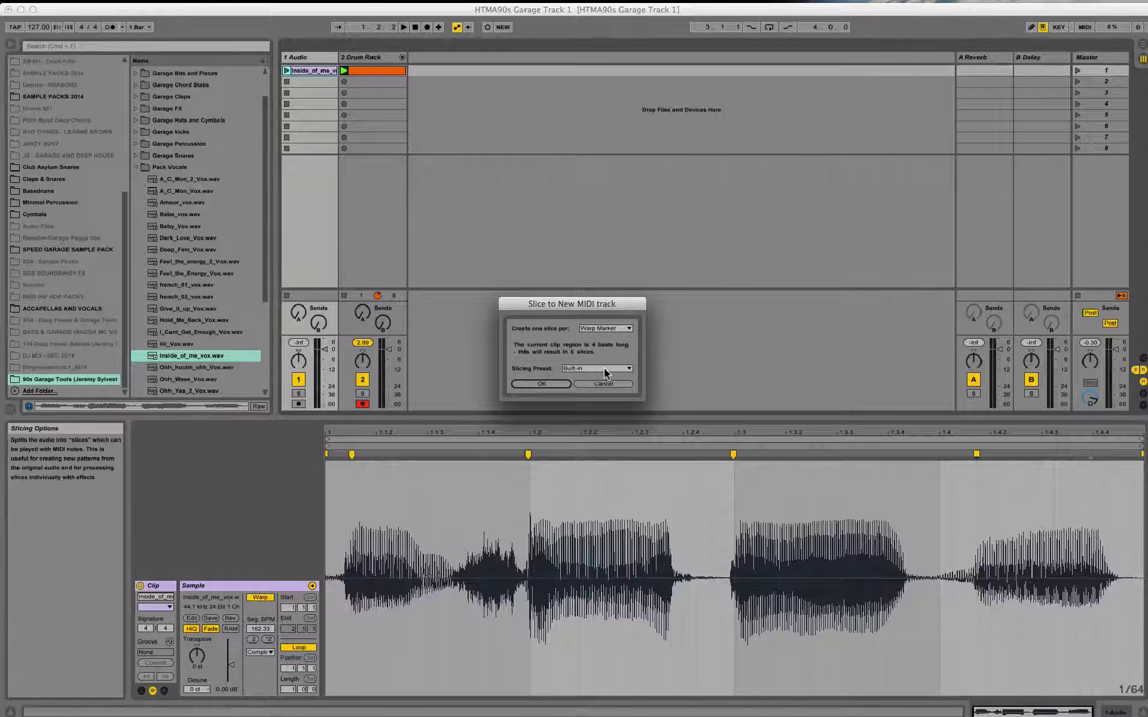
left_click(561, 386)
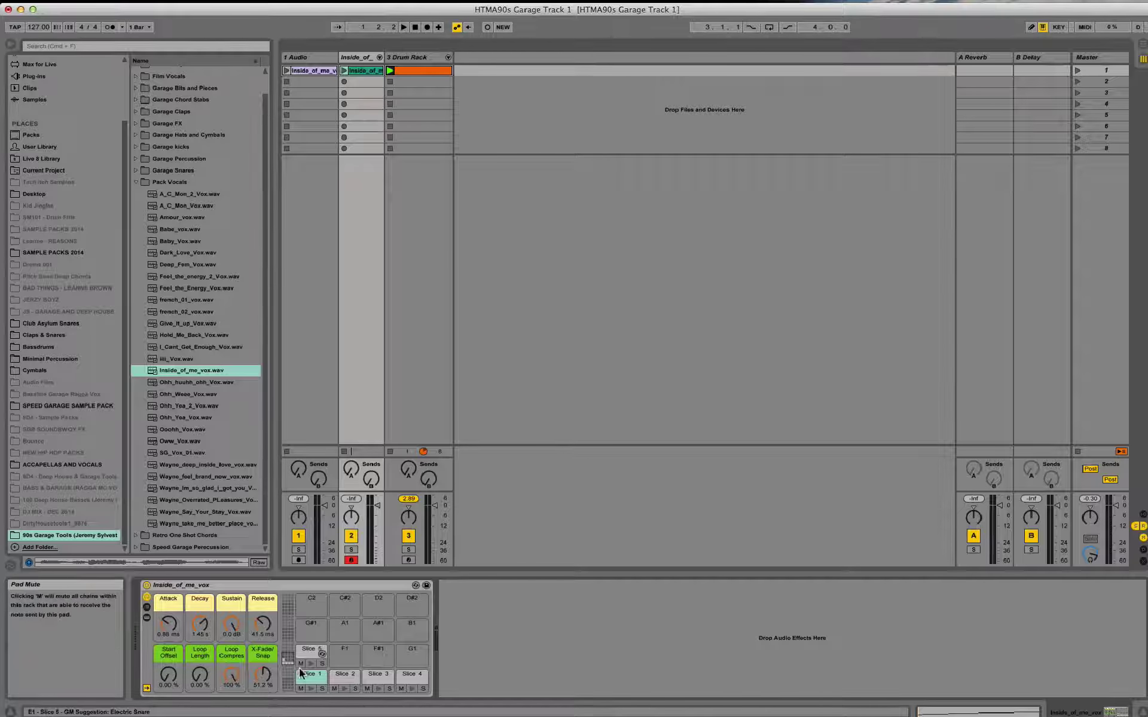
- Audition Slice 1 through Slice 5 in the new Inside_of_me_vox rack
left_click(310, 688)
left_click(344, 689)
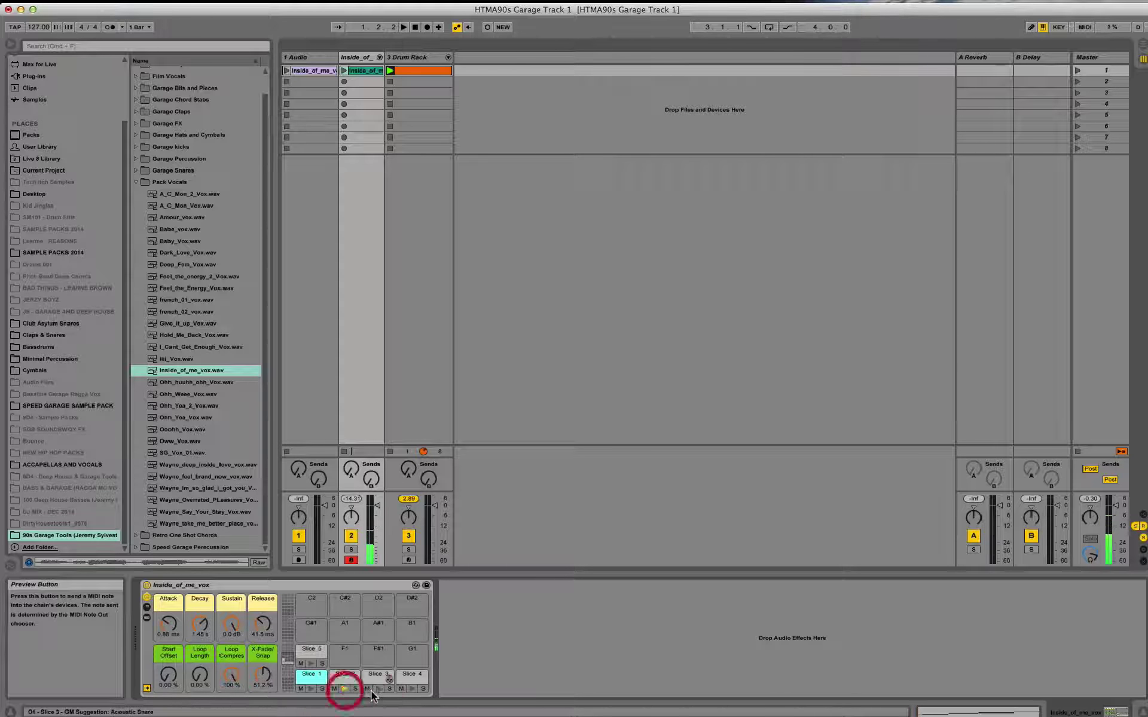
left_click(378, 689)
left_click(412, 689)
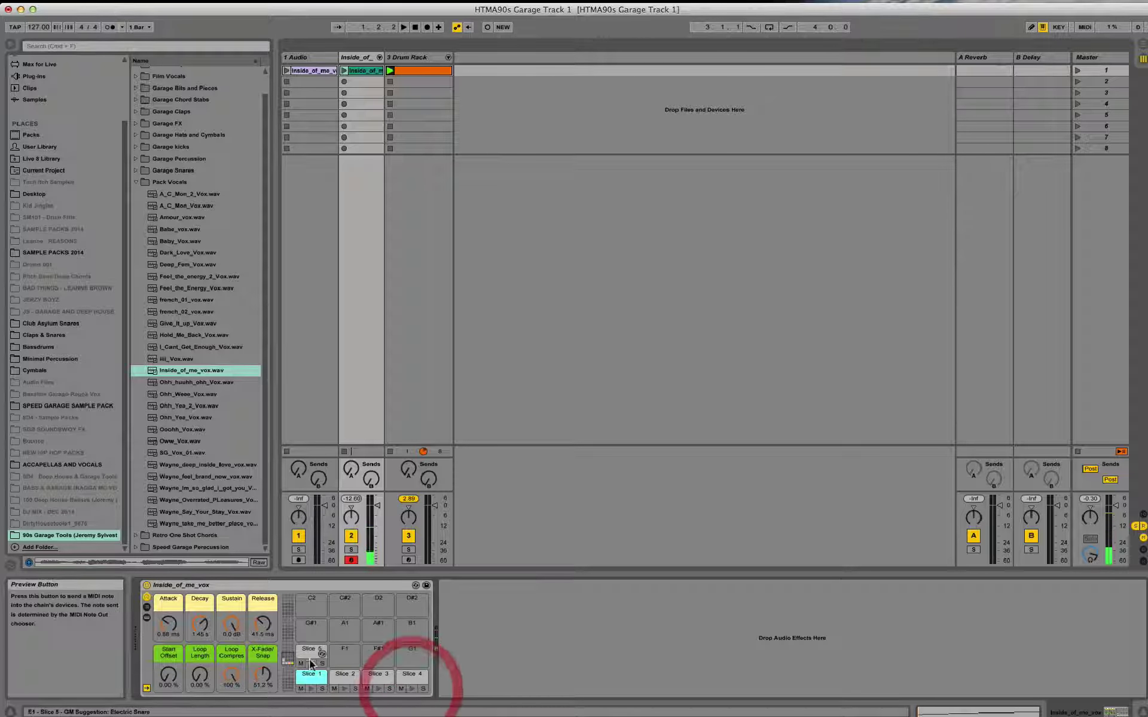
left_click(311, 662)
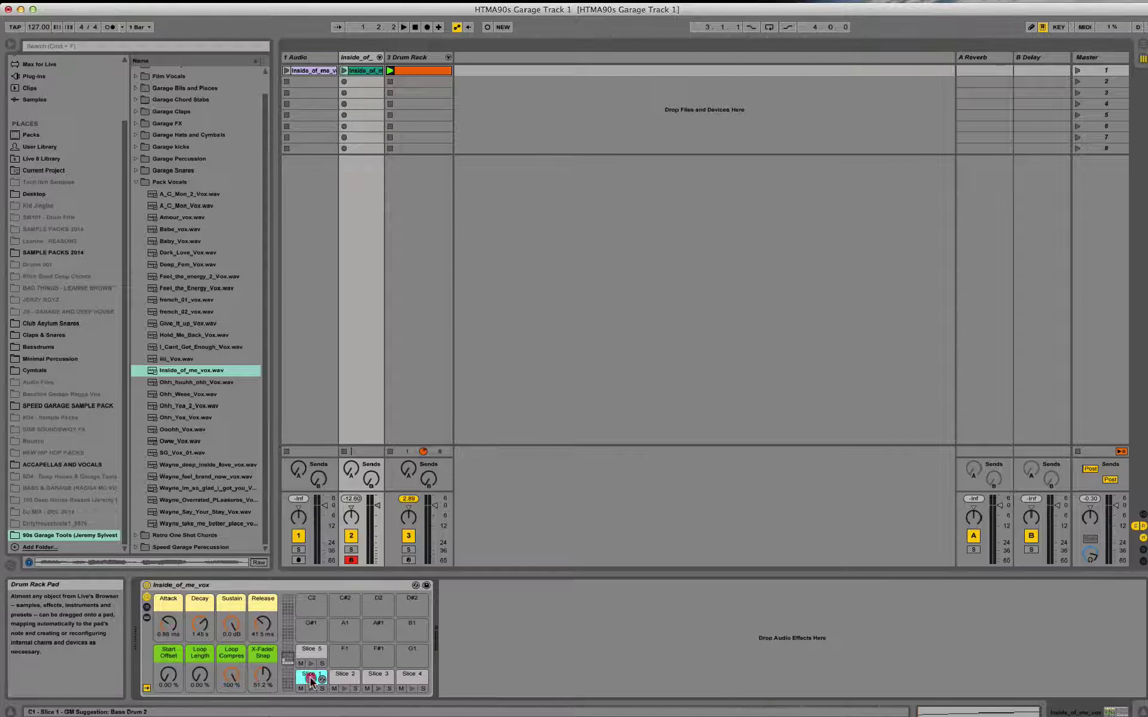
- Trim the end of Slice 2 to its vocal burst, and start Slice 3 slightly earlier while ending it where its vocal fades
left_click(311, 679)
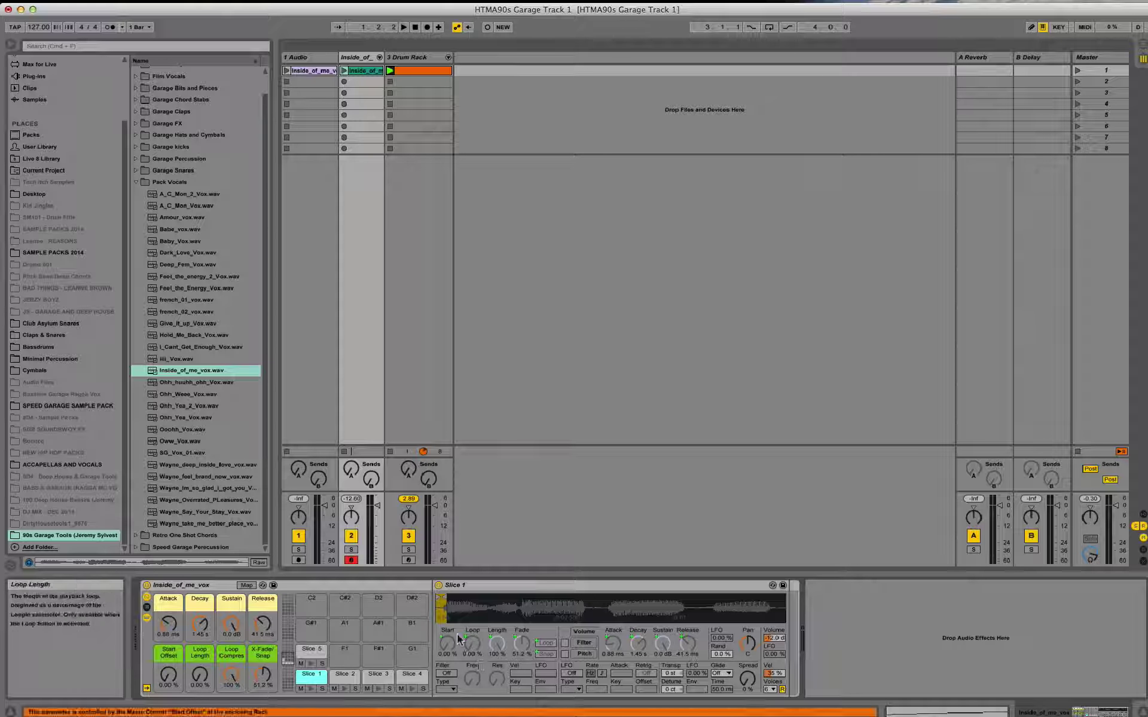
mouse_move(449, 607)
left_mouse_down()
mouse_move(483, 597)
mouse_move(452, 595)
left_mouse_up()
left_click(343, 688)
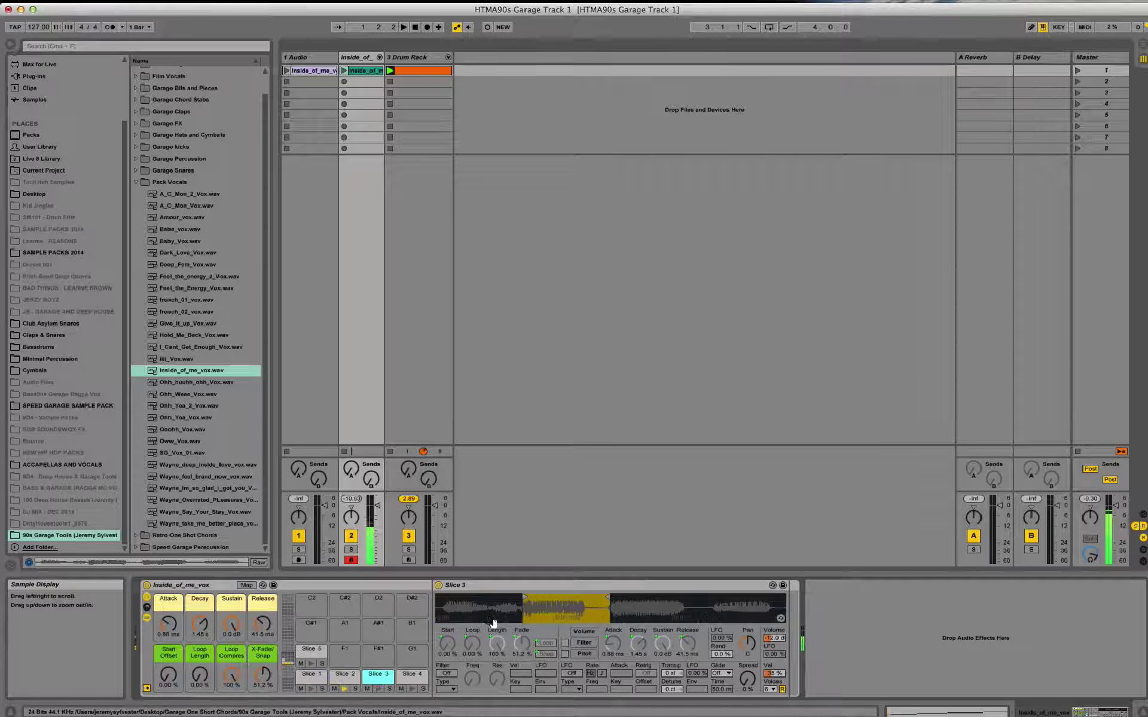
left_click_drag(516, 598, 486, 597)
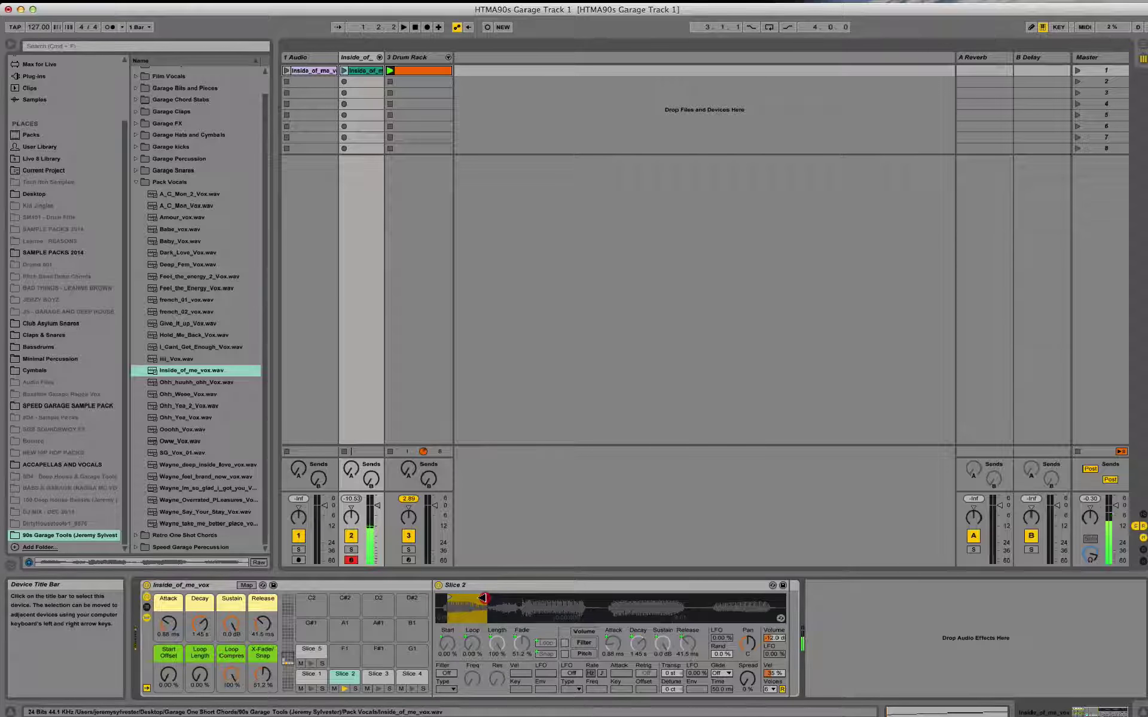
key("s")
left_click_drag(524, 598, 519, 597)
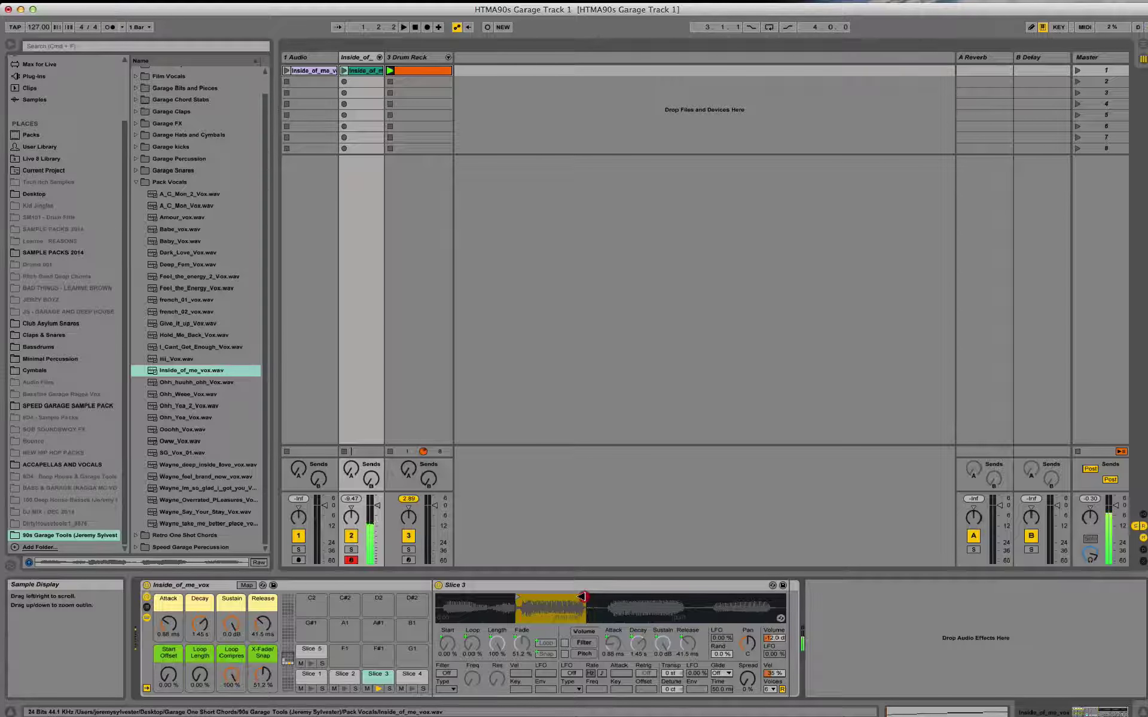
left_click_drag(584, 597, 588, 597)
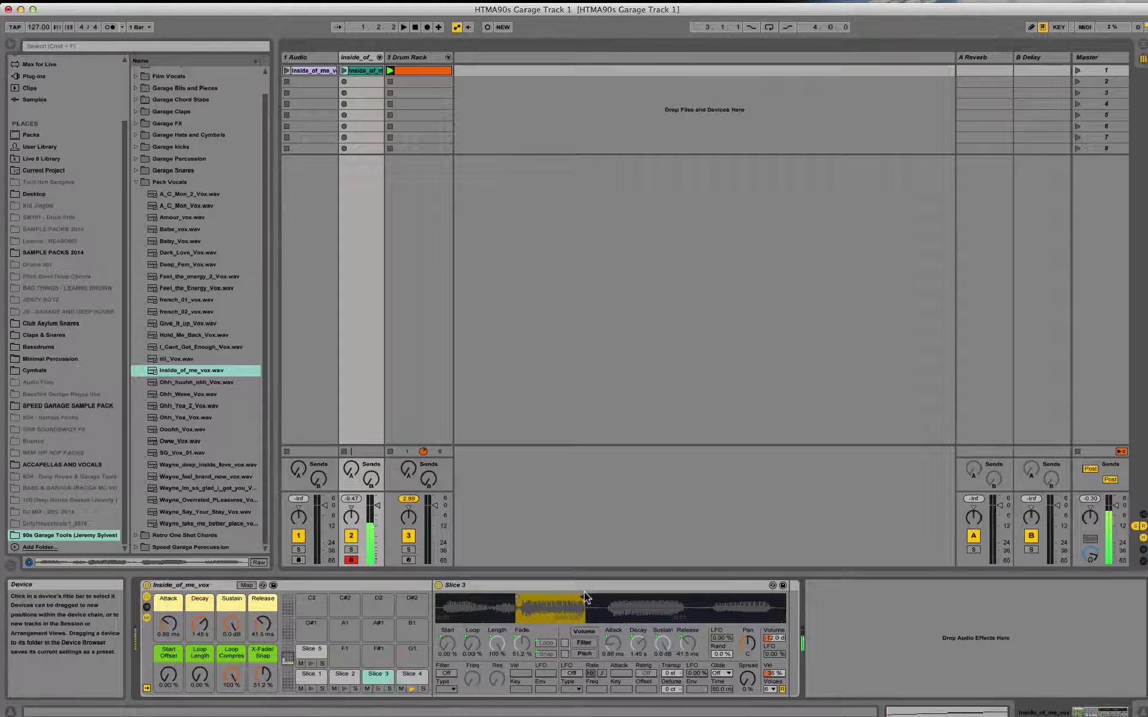
- Trim the ends of Slice 4 and Slice 5 to remove the silence after each vocal
key("e")
left_click_drag(719, 599, 704, 596)
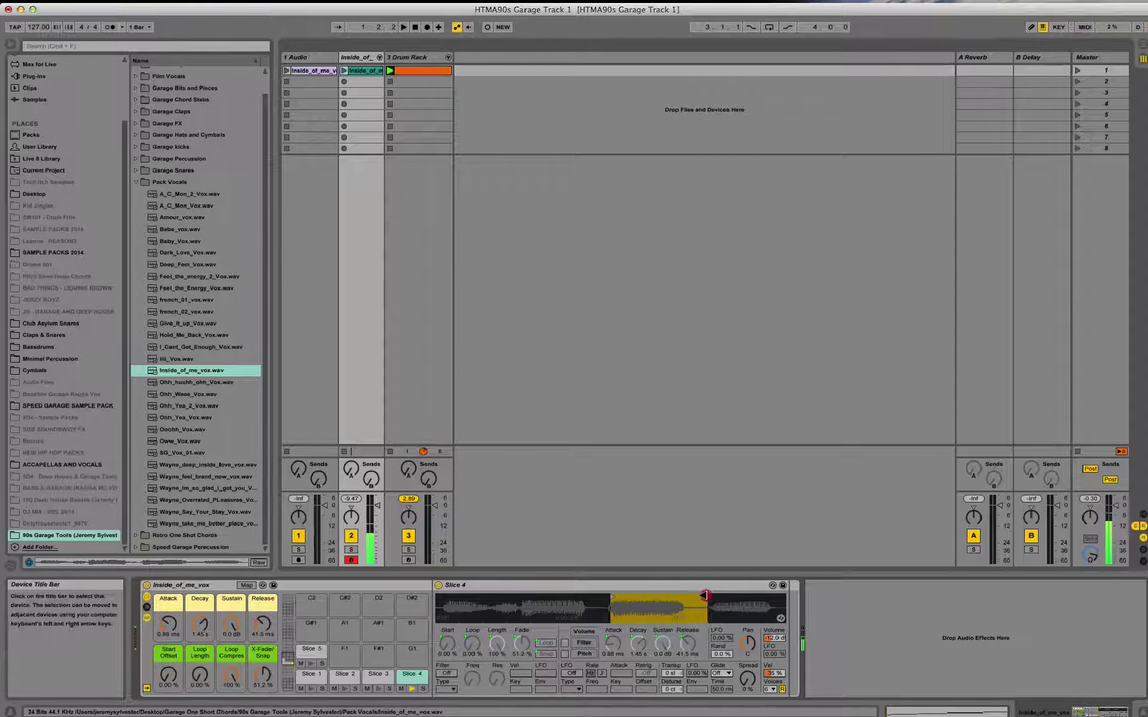
key("d")
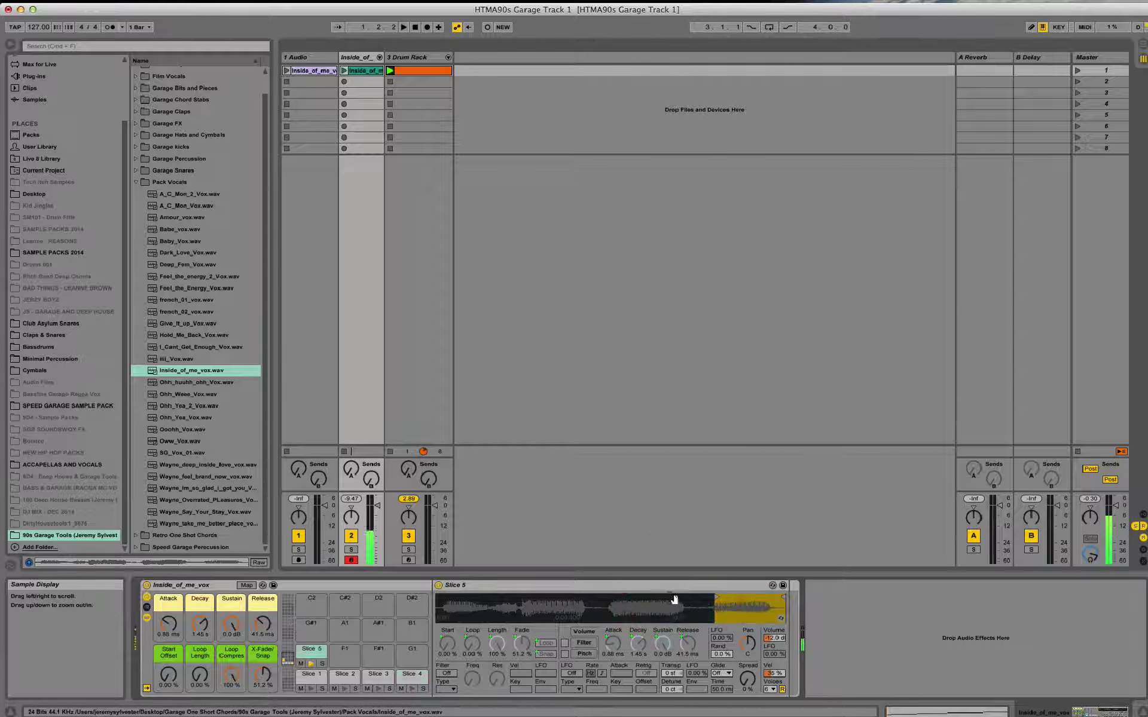
left_click_drag(718, 598, 719, 596)
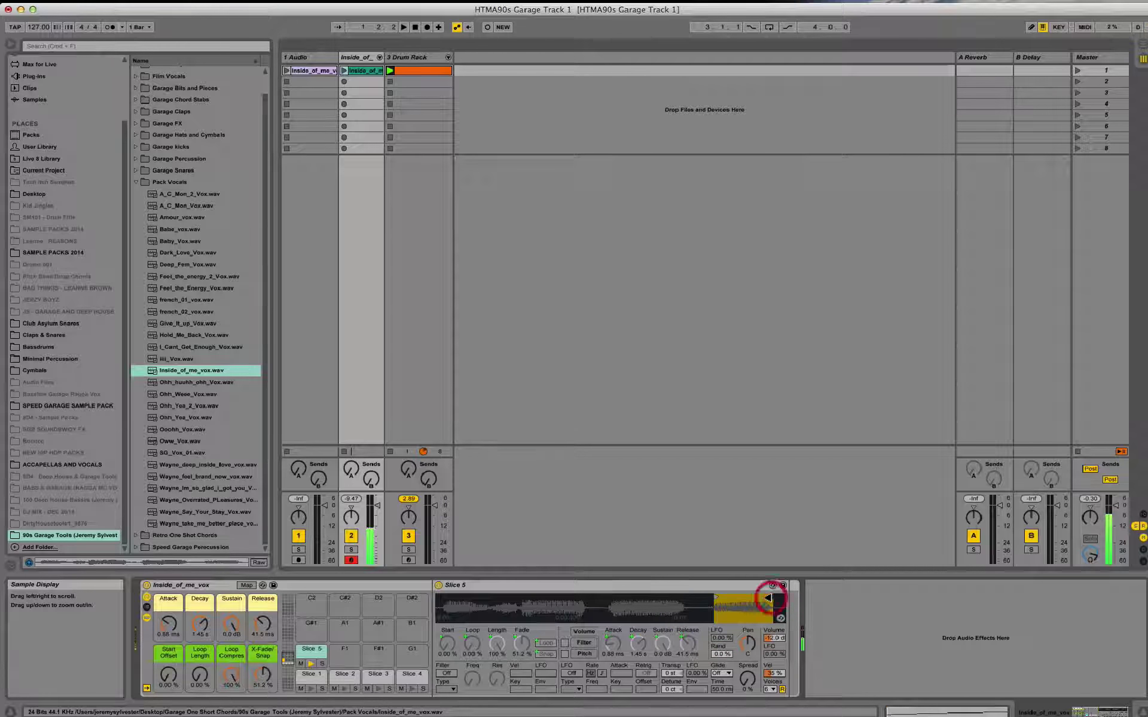
- Move the Slice 1 sample region to a short section of the sustained vocal in the second half of its zoomed waveform
key("a")
key("w")
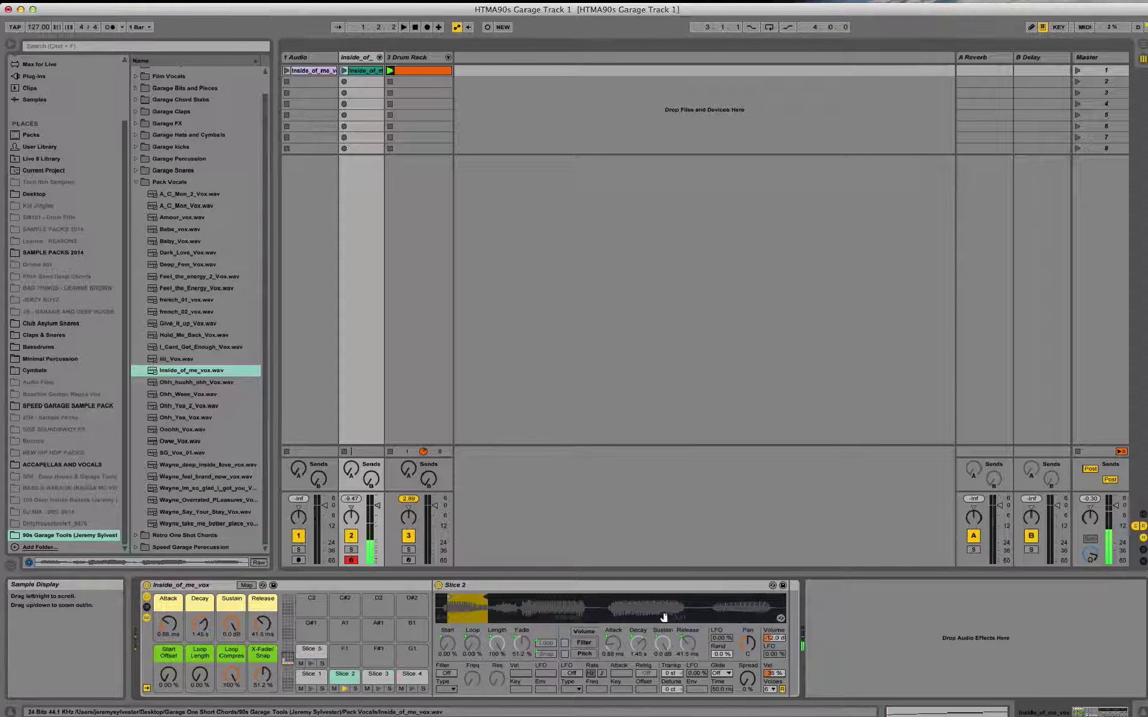
key("a")
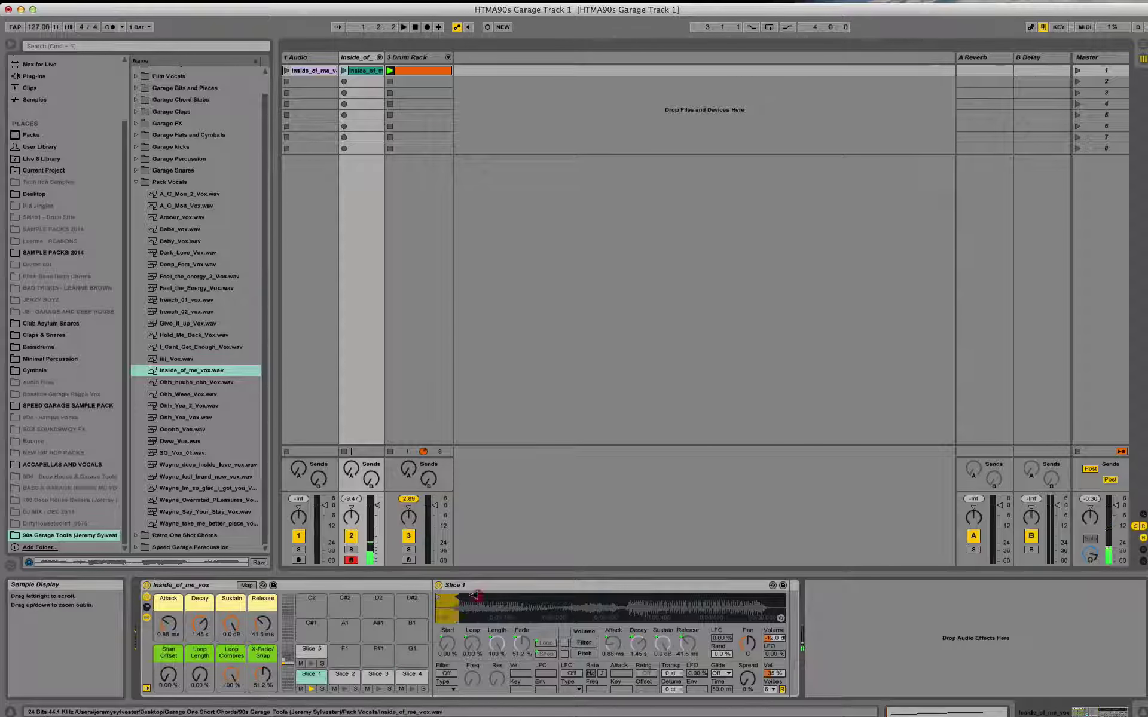
left_click_drag(474, 597, 527, 601)
left_click_drag(457, 599, 540, 600)
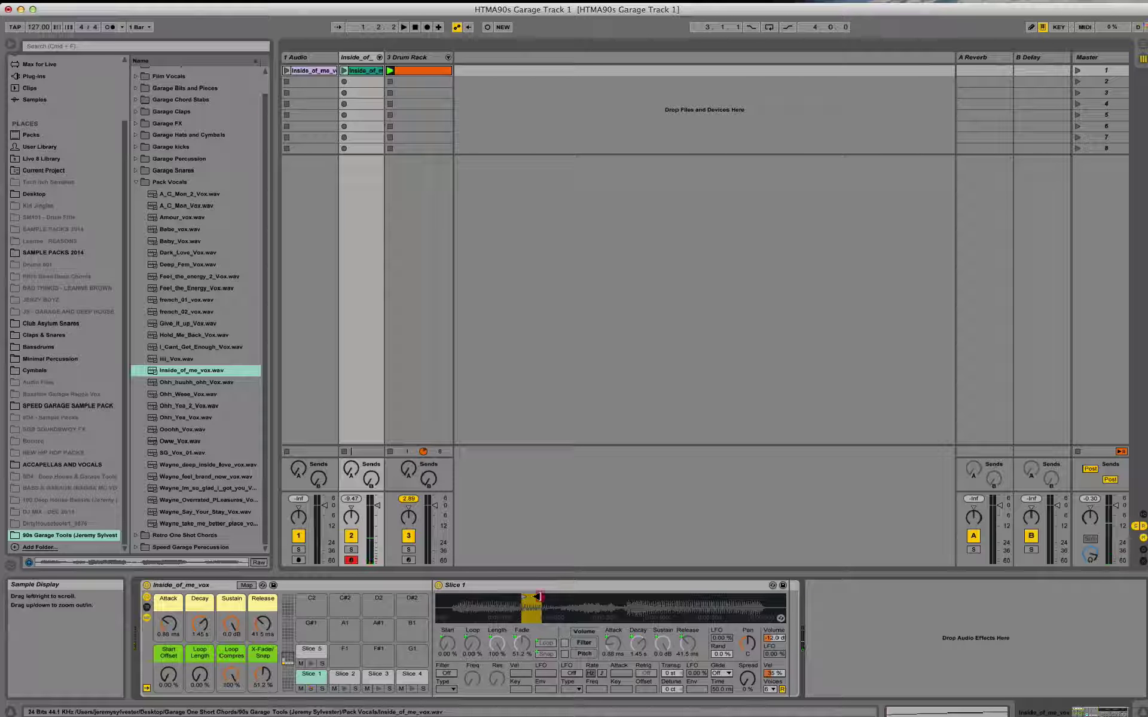
left_click_drag(538, 597, 602, 597)
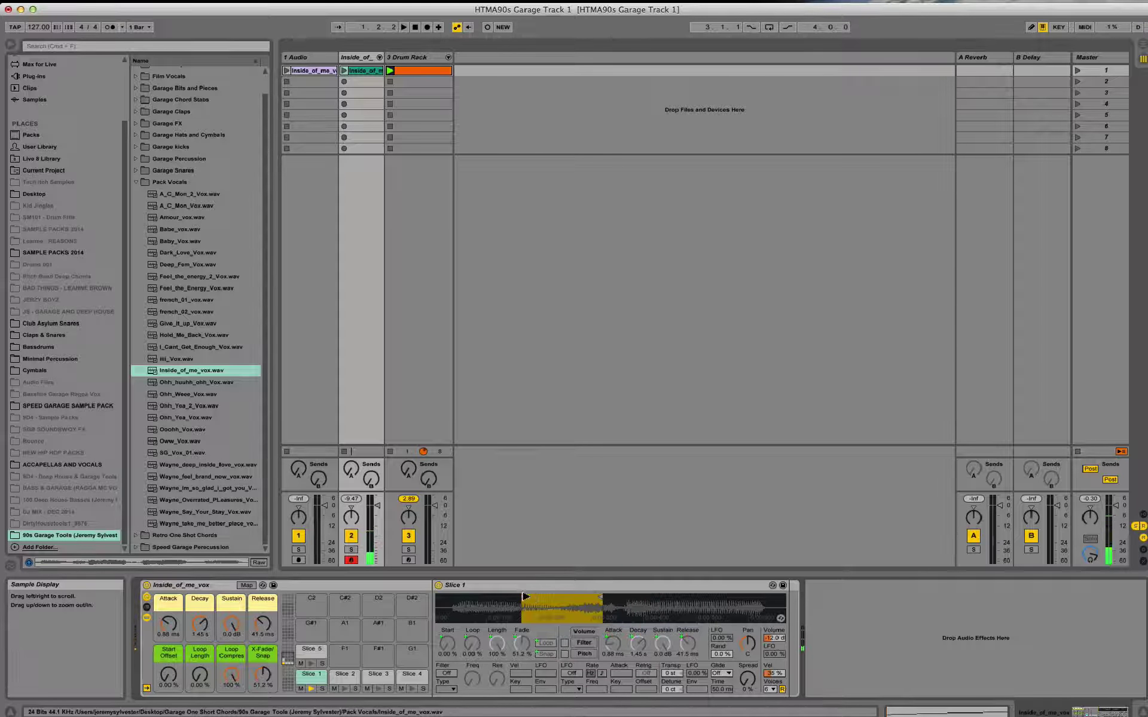
left_click_drag(525, 597, 710, 598)
left_click_drag(592, 597, 680, 601)
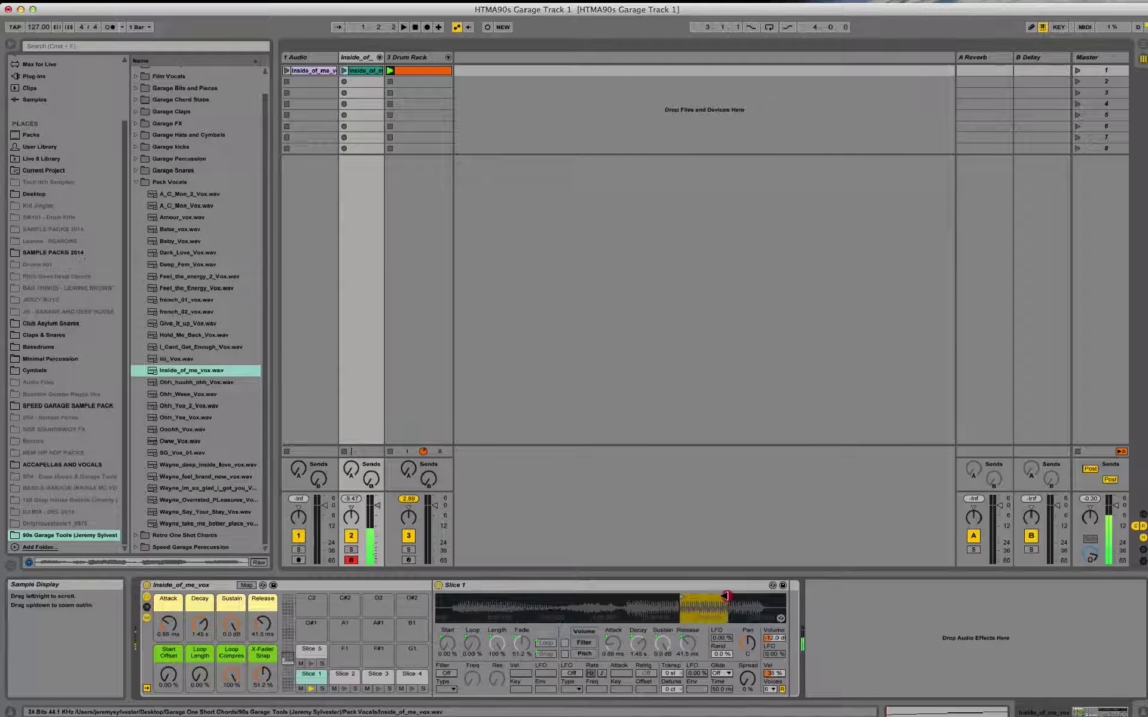
- Play the vocal slices in different orders to check how the edited chops sound
key("w")
key("s")
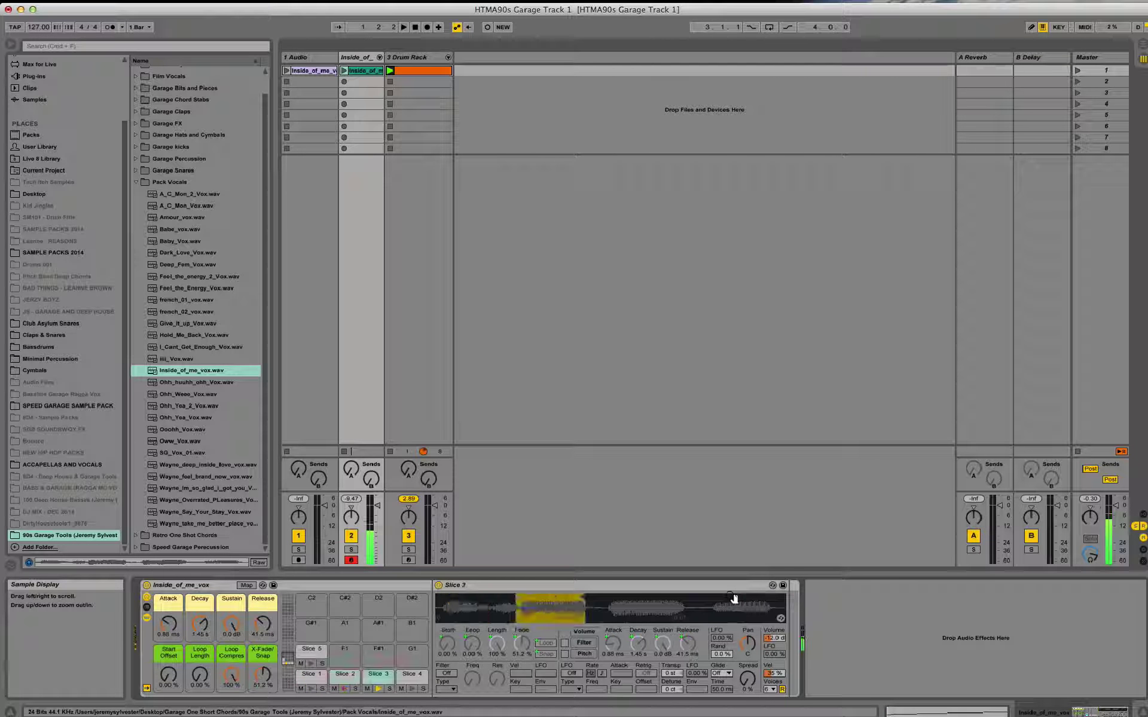
key("a")
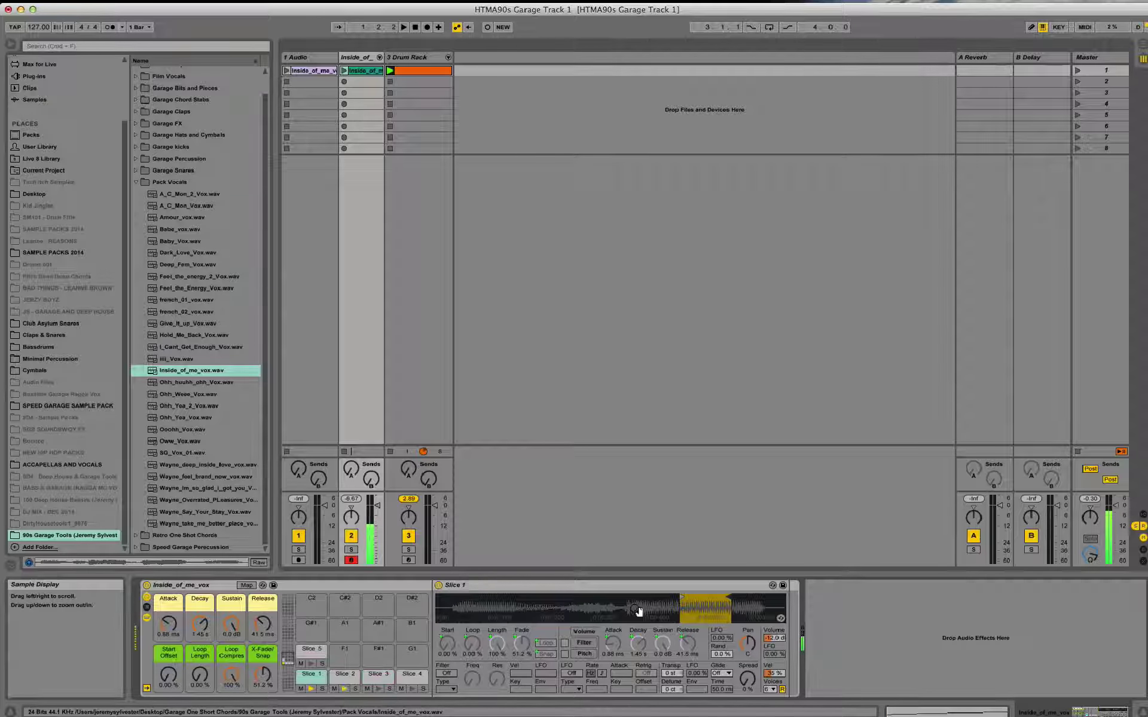
key("w")
key("s")
key("e")
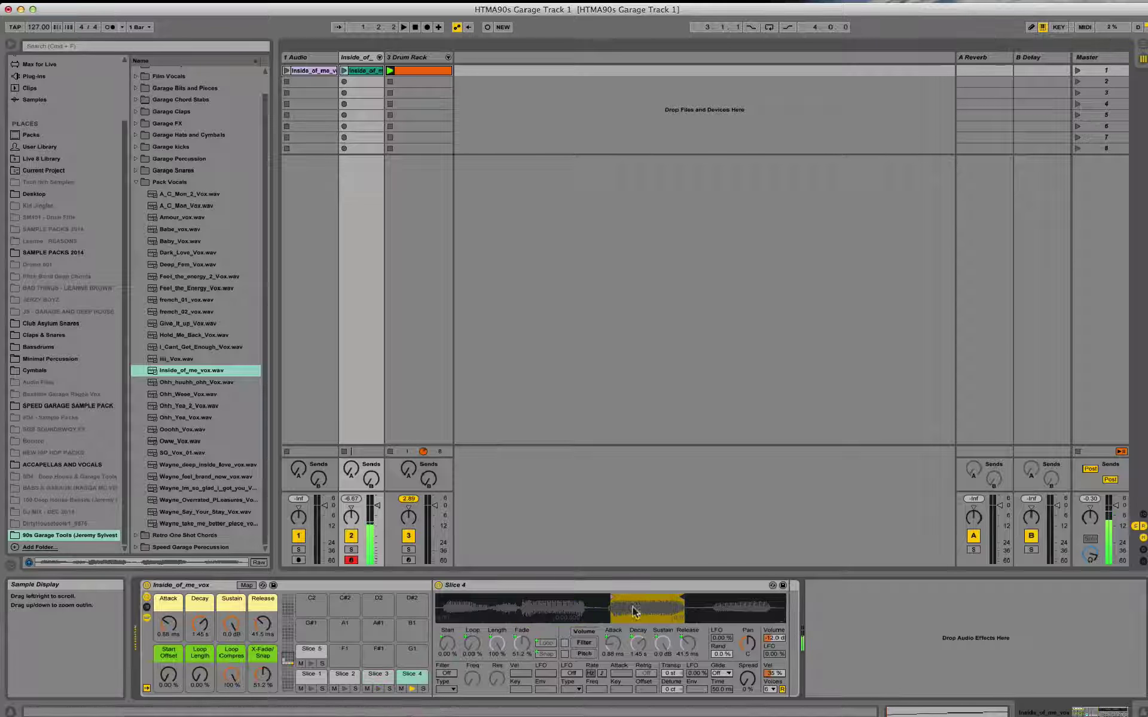
key("d")
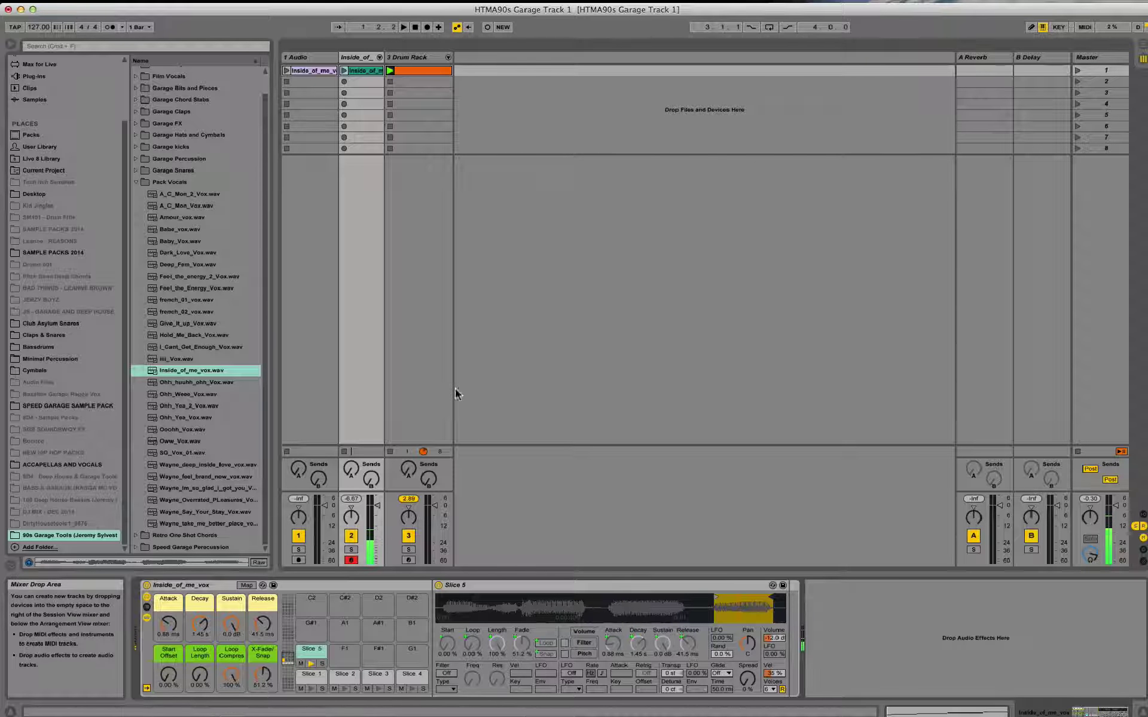
- Add a Reverb to the sliced Inside_of_me_vox track and shorten its decay time to about 975 ms
left_click(356, 56)
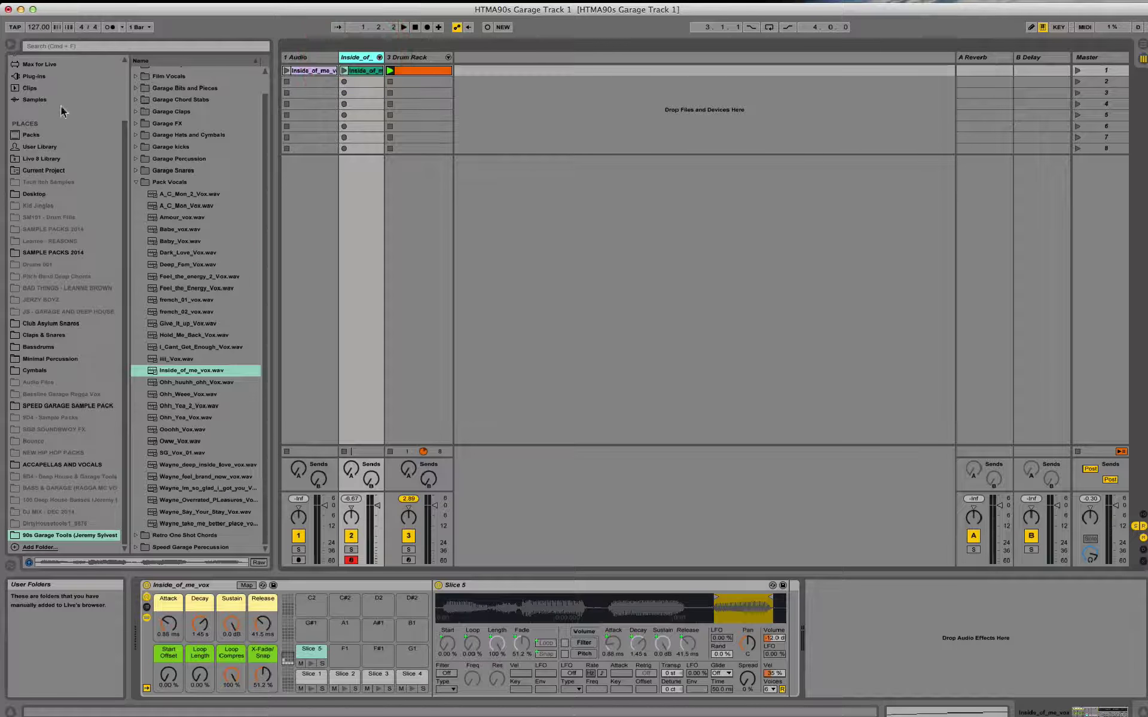
left_click_drag(124, 128, 123, 20)
left_click(42, 107)
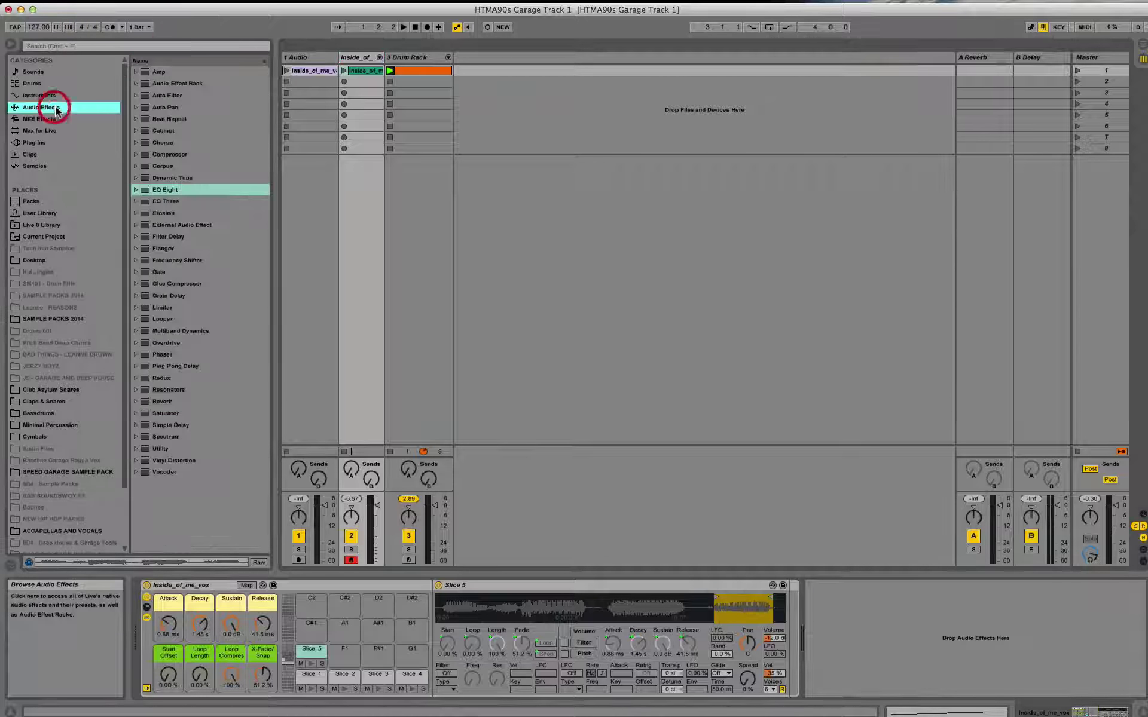
double_click(171, 404)
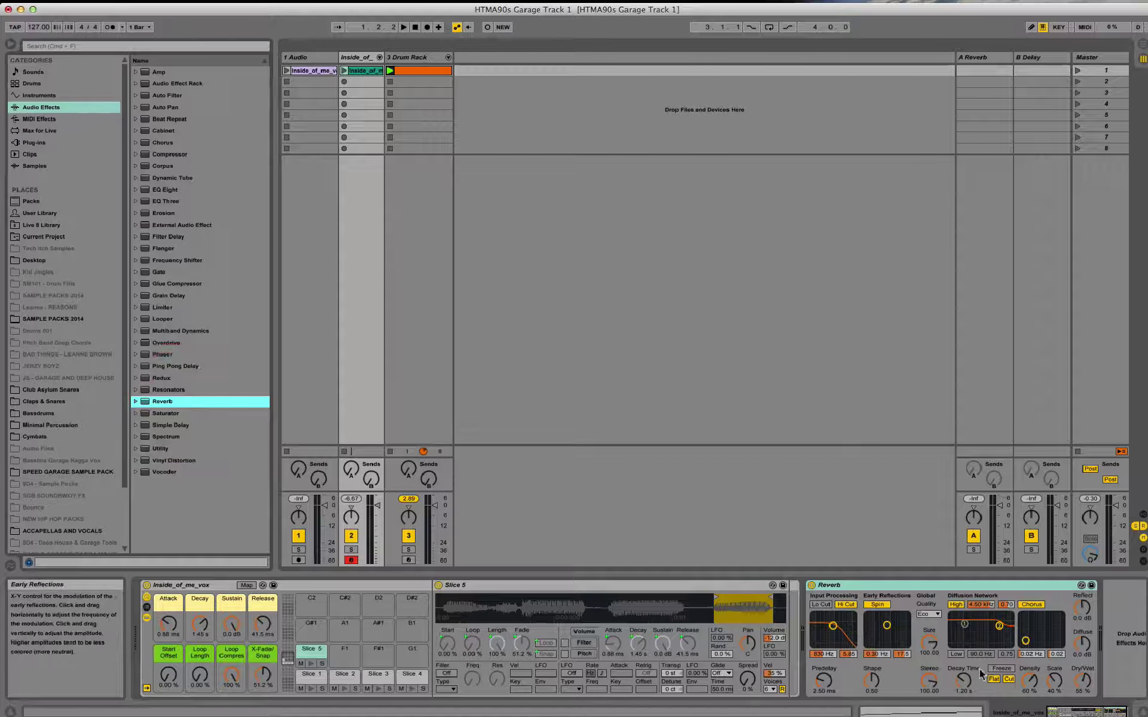
left_click(962, 682)
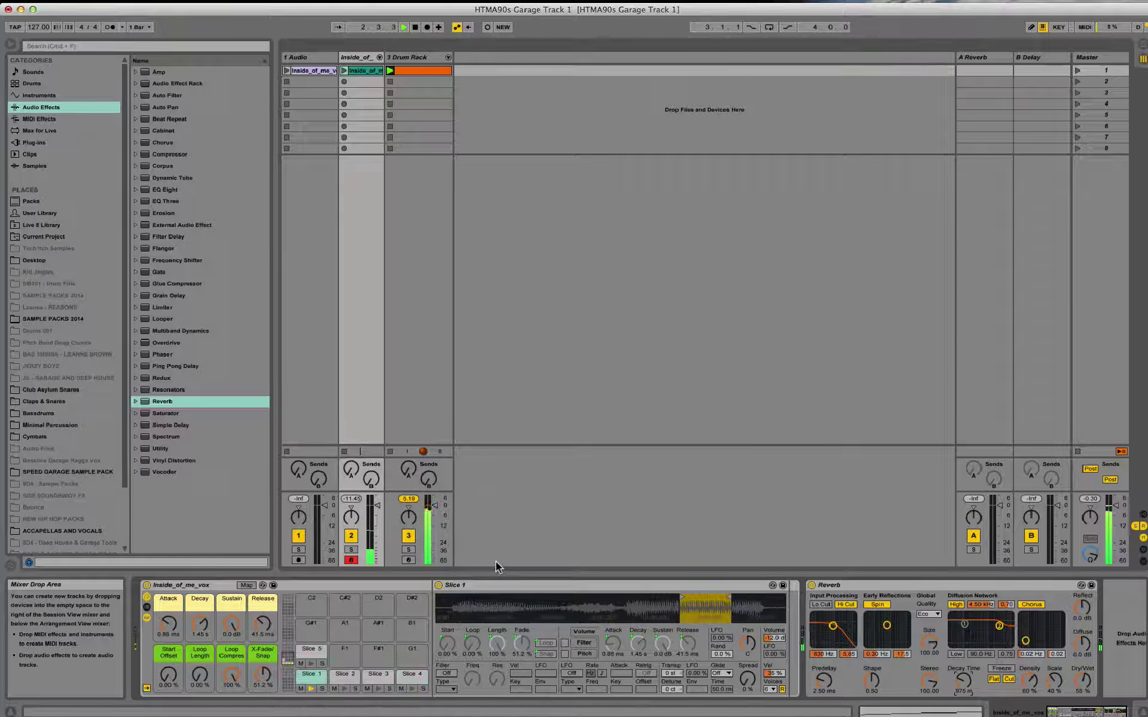
- Stop playback and delete the MIDI clip from the first slot of the sliced vocal track
key("space")
left_click(366, 73)
key("Delete")
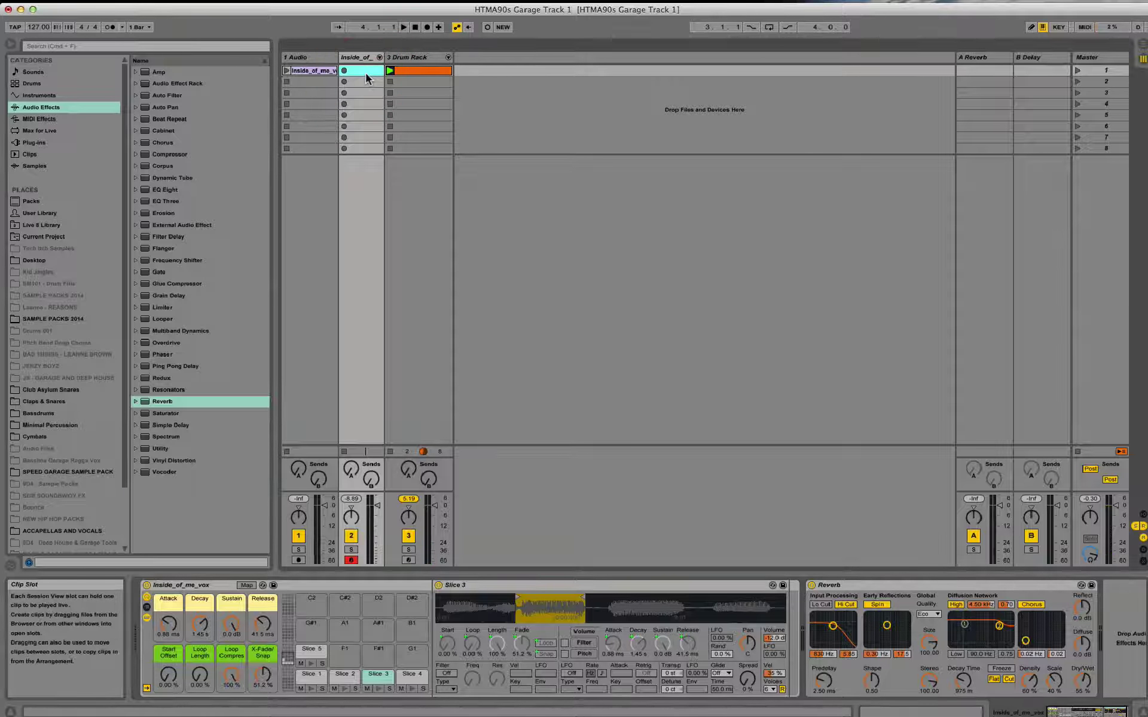
- Delete the original Inside_of_me_vox audio clip along with the 1 Audio track
left_click(300, 71)
key("Delete")
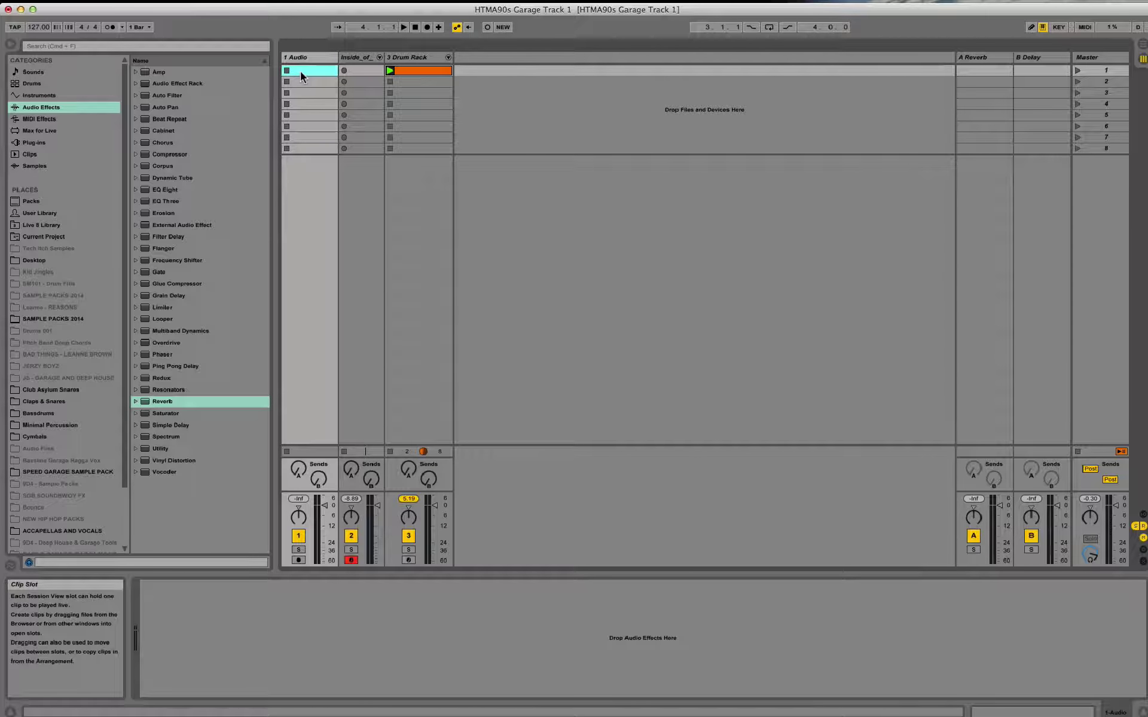
left_click(312, 55)
key("Delete")
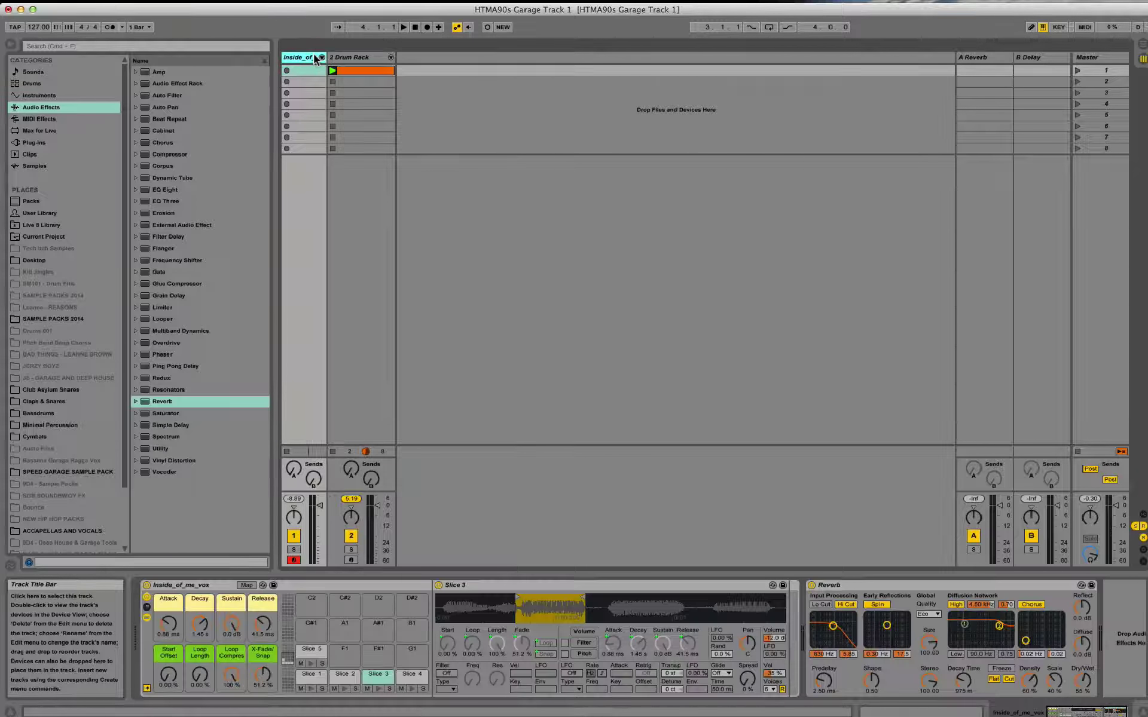
- Play the vocal slices in varying orders to try out a chop pattern
key("w")
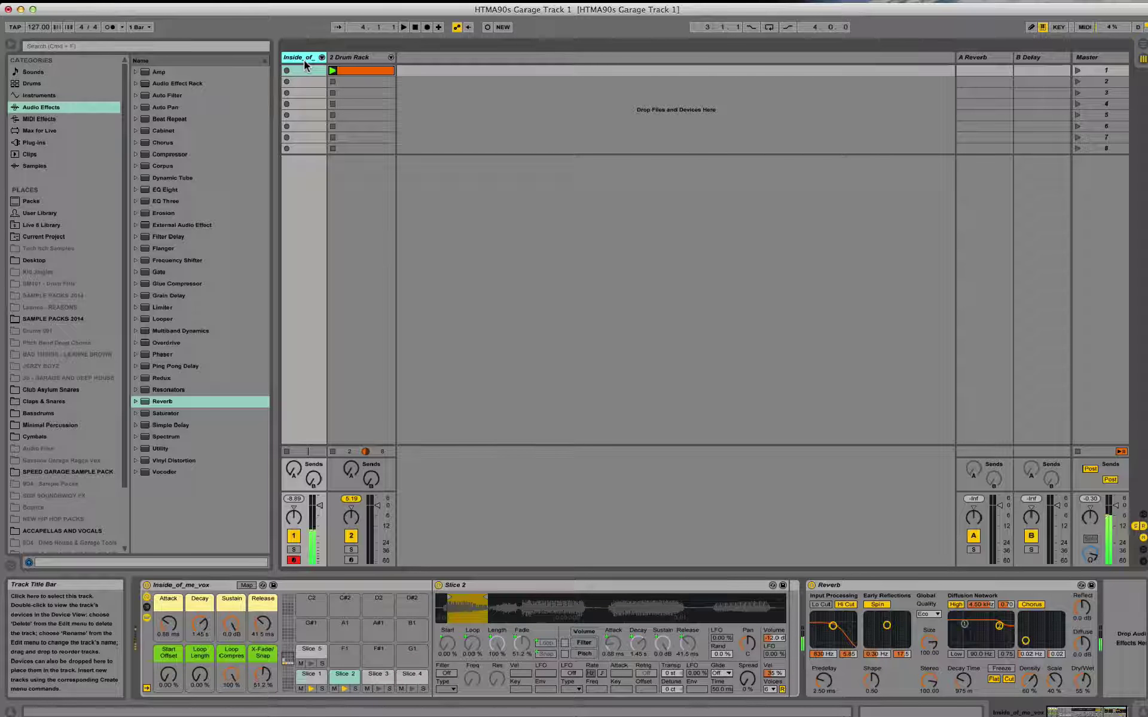
key("a")
key("w")
key("s")
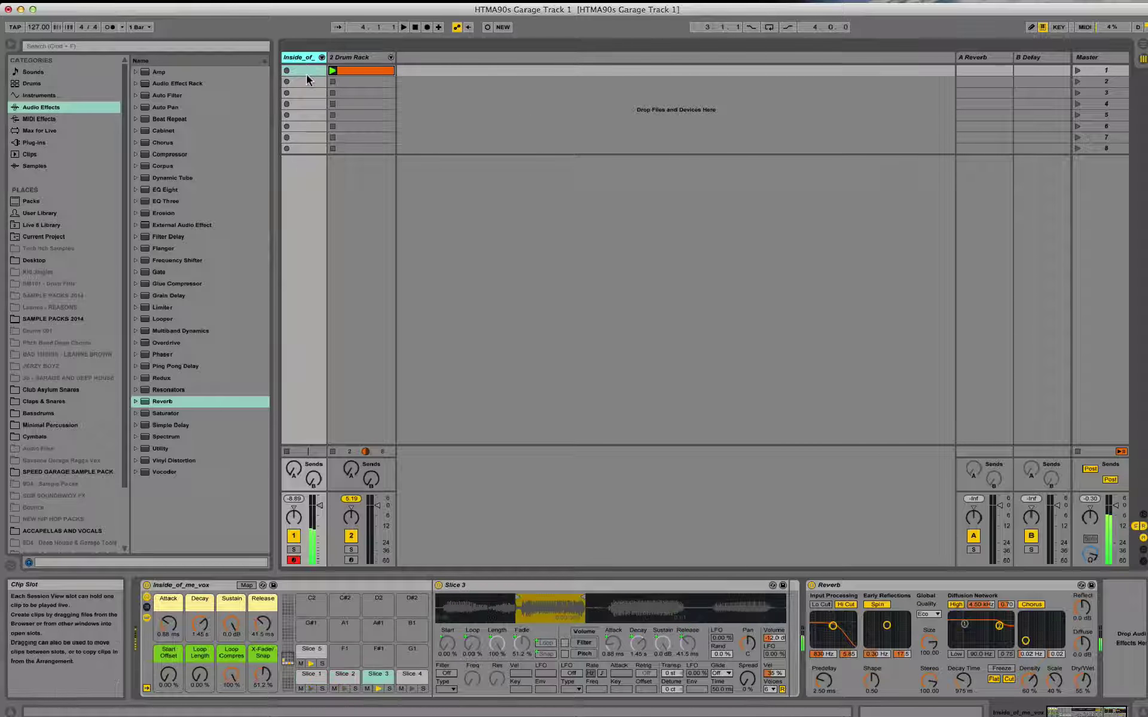
key("d")
- Widen the Inside_of_me_vox track and insert a 2-bar looping MIDI clip in its first slot, with the end marker at the loop end
left_click_drag(327, 58, 361, 58)
right_click(336, 71)
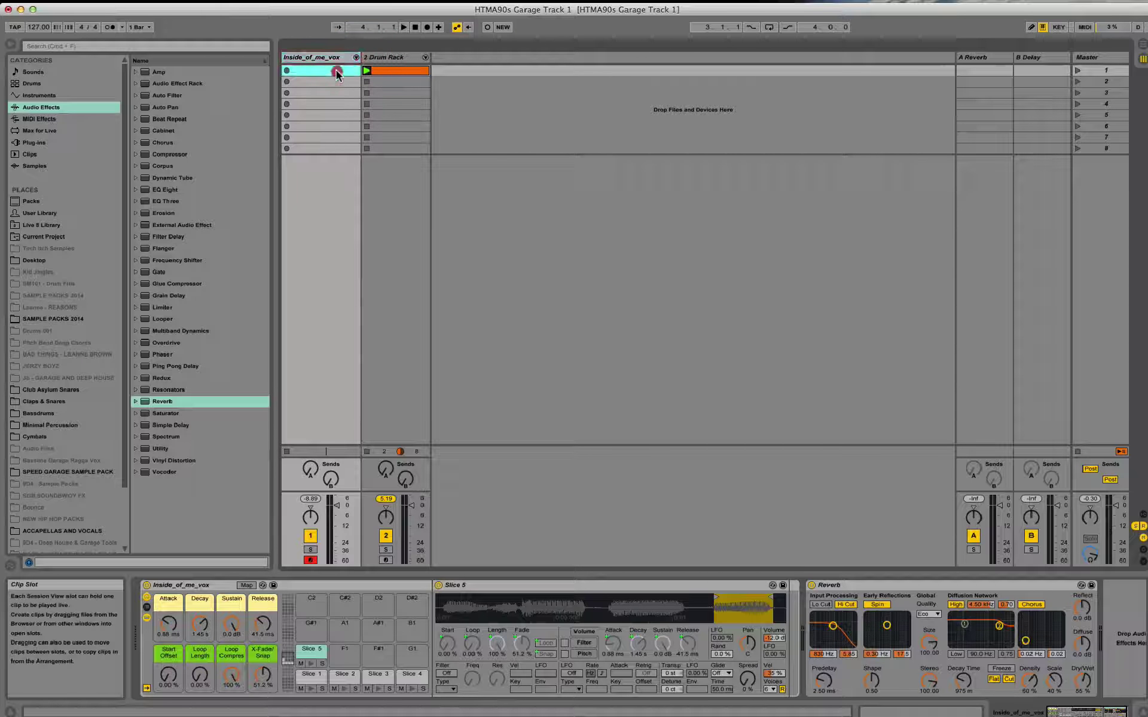
left_click(372, 88)
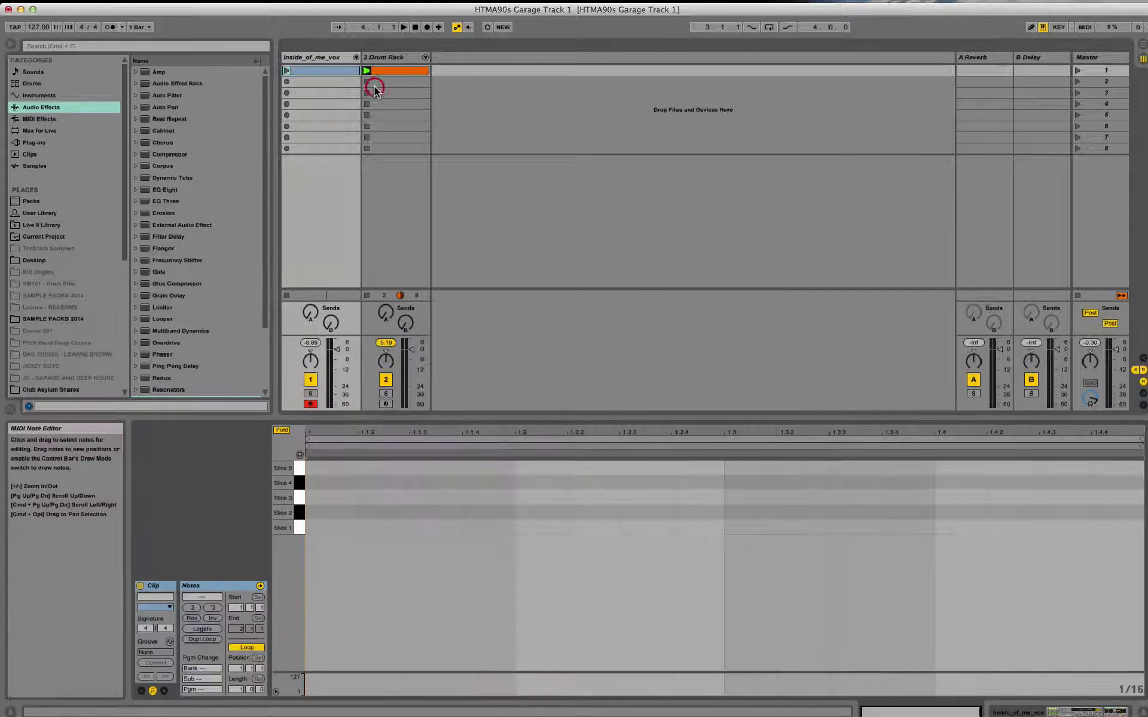
left_click_drag(239, 689, 239, 683)
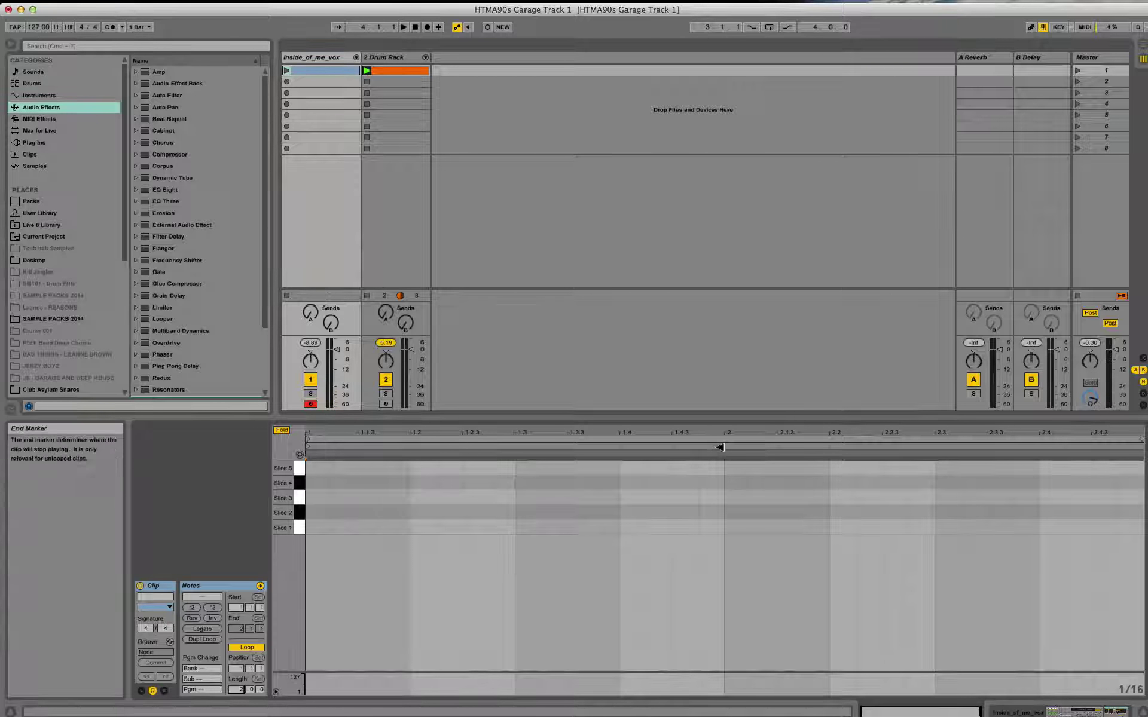
left_click_drag(725, 446, 1141, 446)
- Rehearse a vocal slice pattern over the Drum Rack beat and stop playback
key("w")
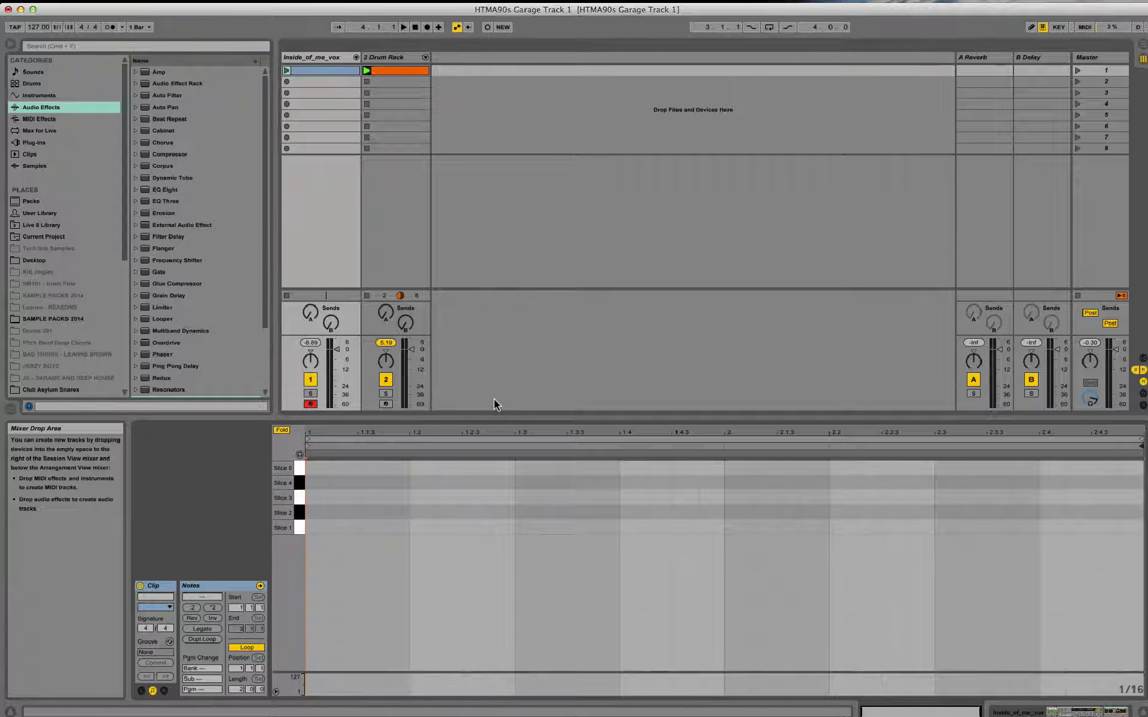
key("space")
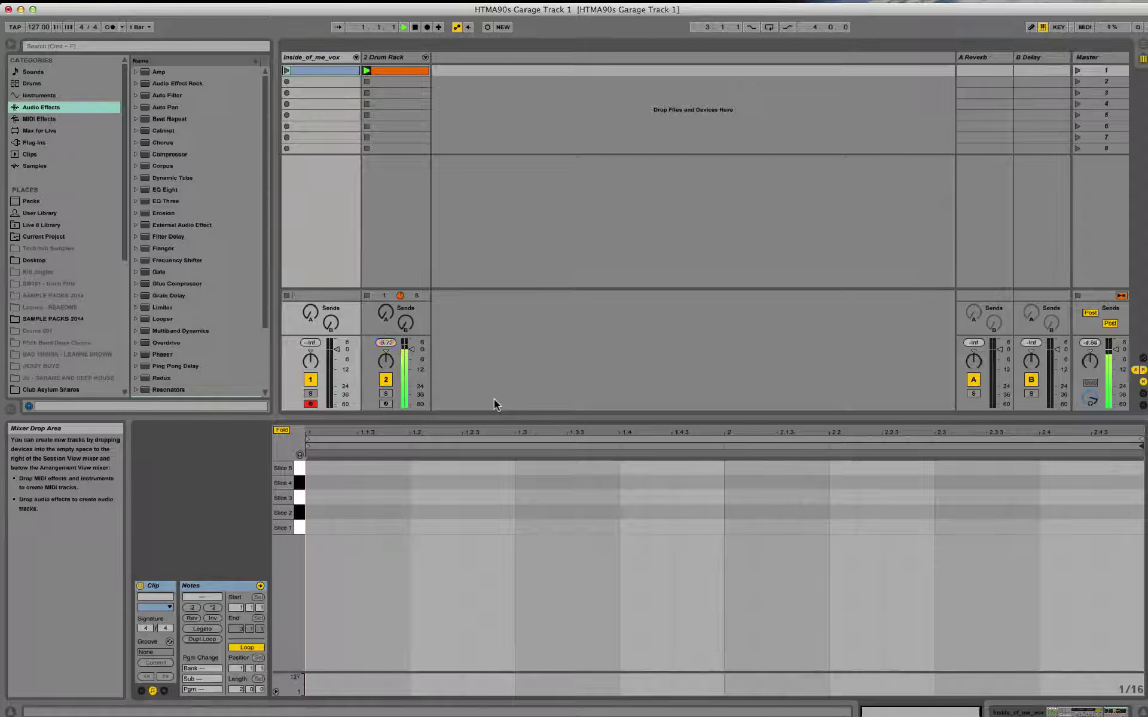
key("s")
key("d")
key("d")
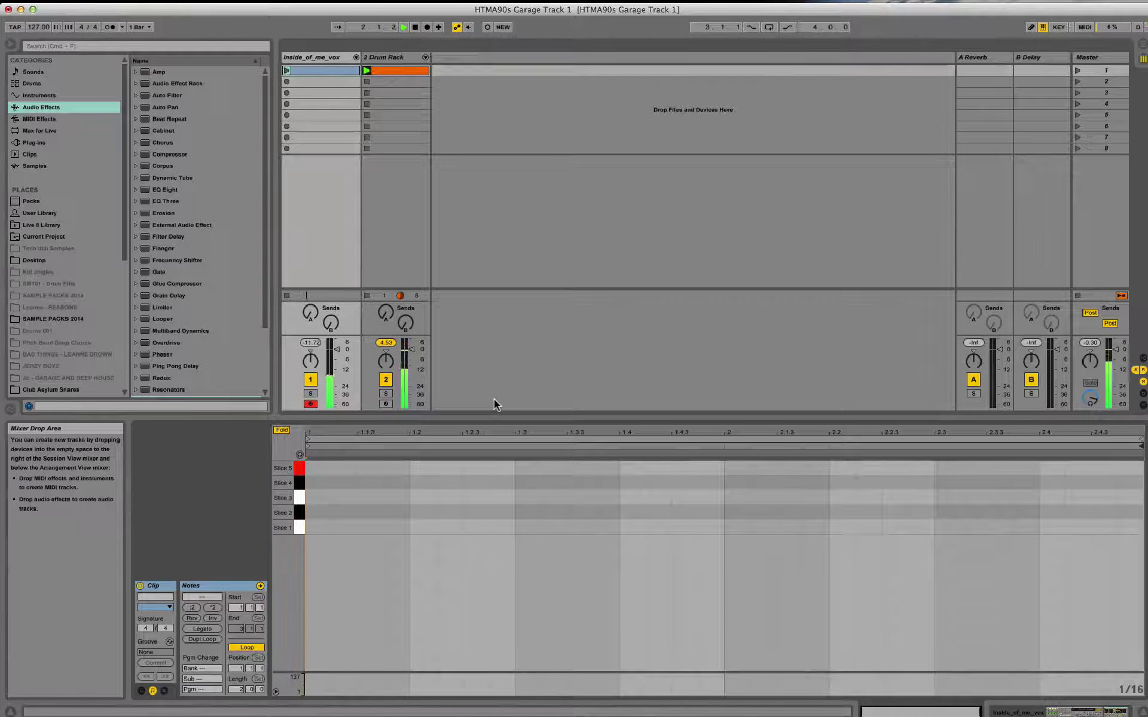
key("e")
key("d")
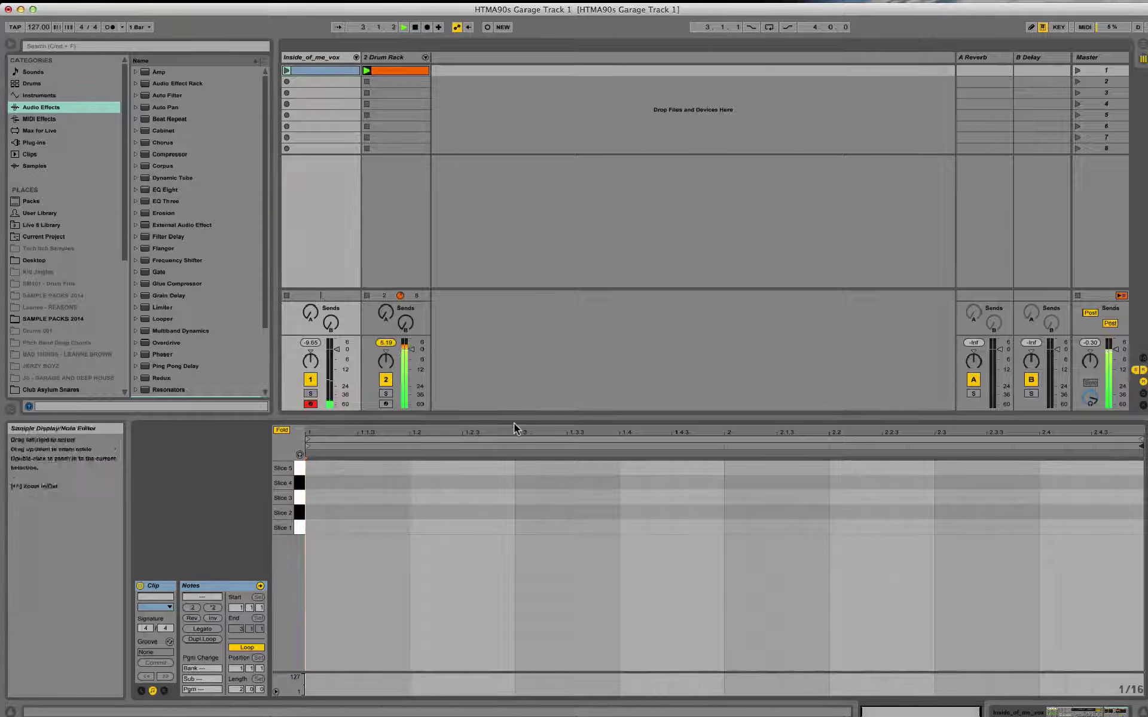
key("w")
left_click(415, 27)
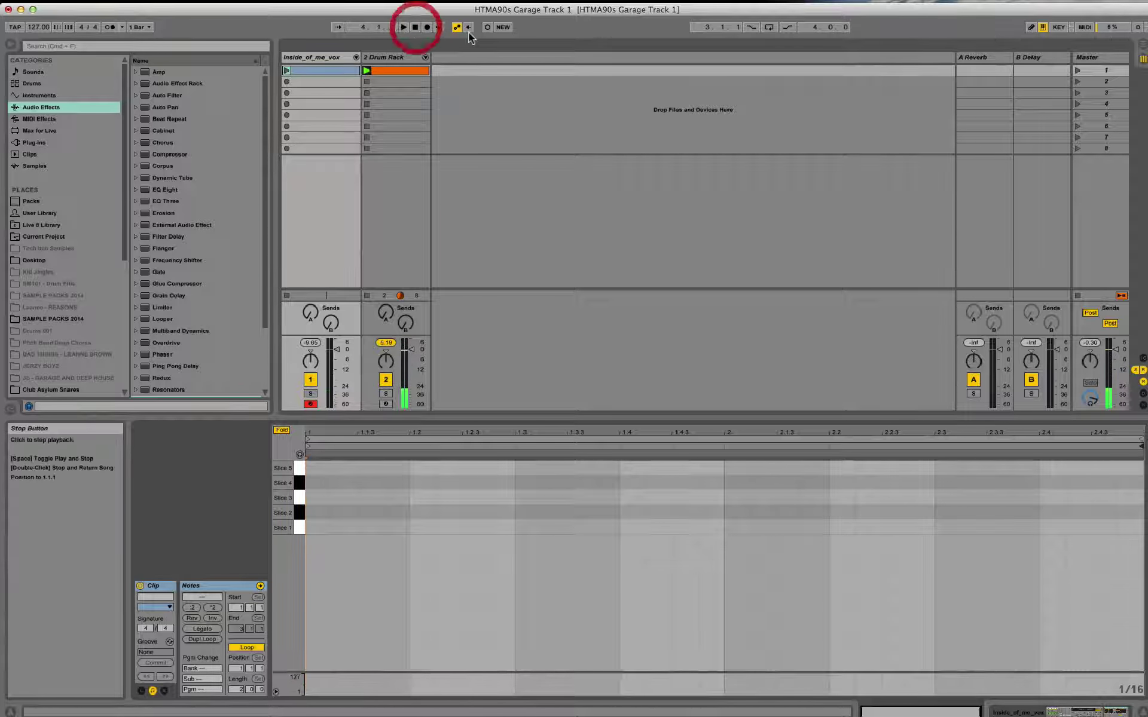
- Try recording vocal slices into the new clip, stop, and delete the recorded Slice 2 note
left_click(487, 27)
key("w")
left_click(415, 27)
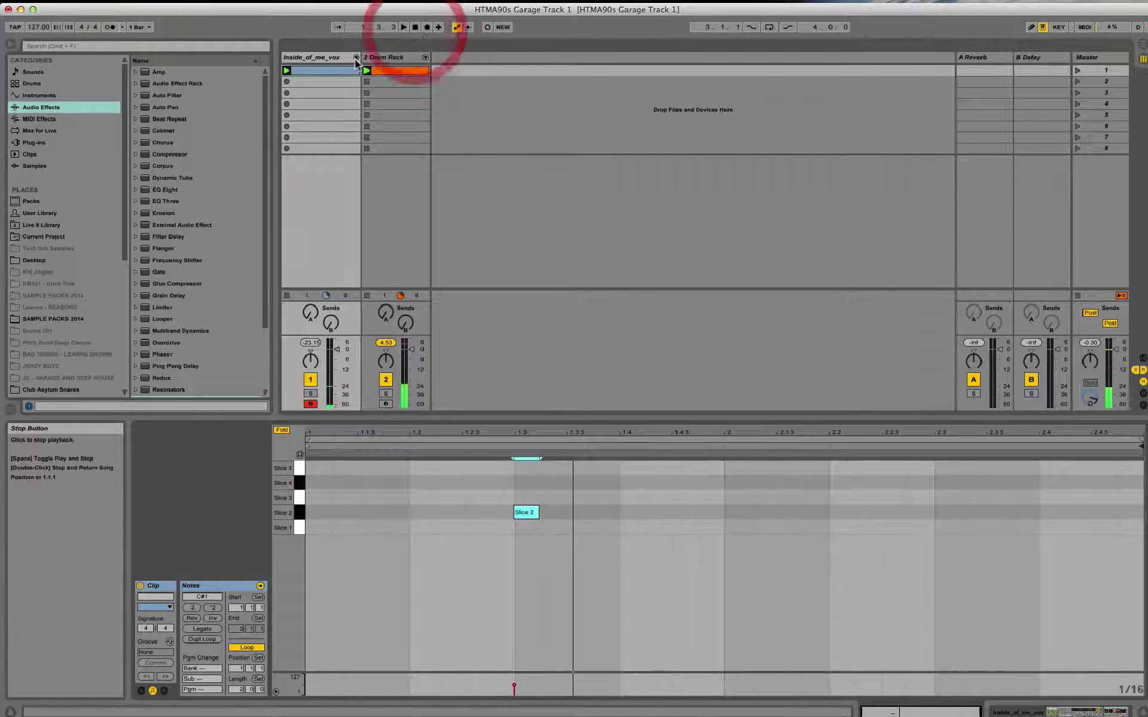
left_click(554, 397)
key("Delete")
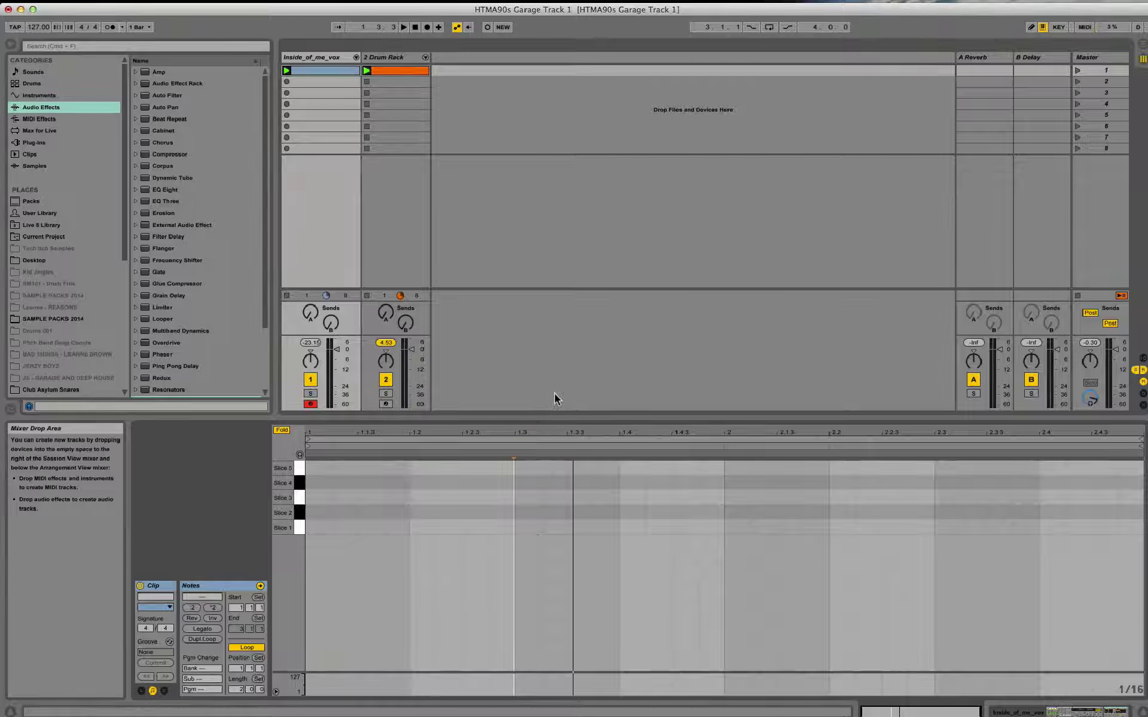
- Extend the vocal clip's loop length to 4 bars and move its end marker to the new loop end
left_click(287, 71)
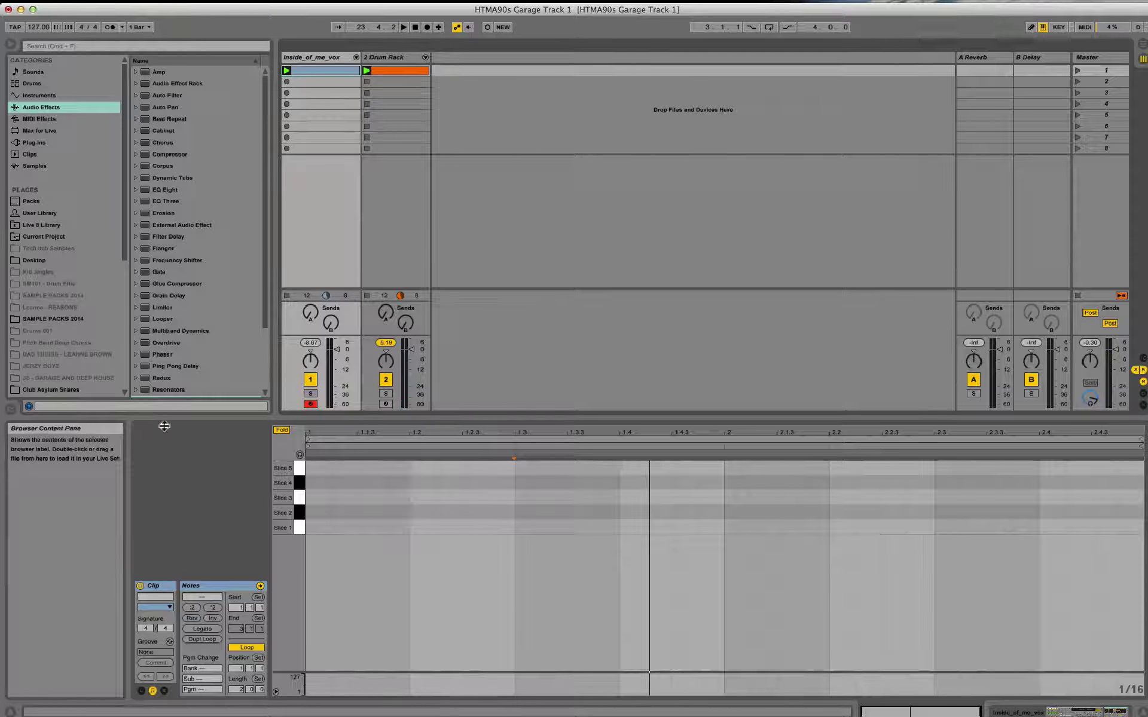
left_click_drag(238, 692, 238, 680)
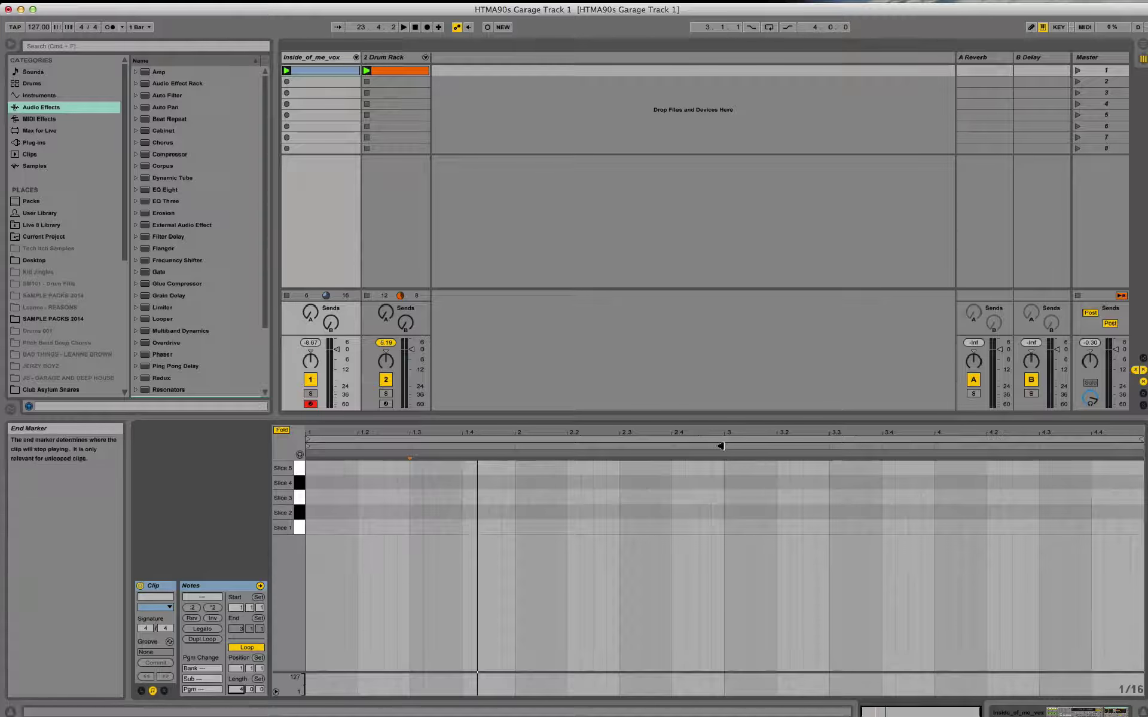
left_click_drag(726, 452, 1143, 483)
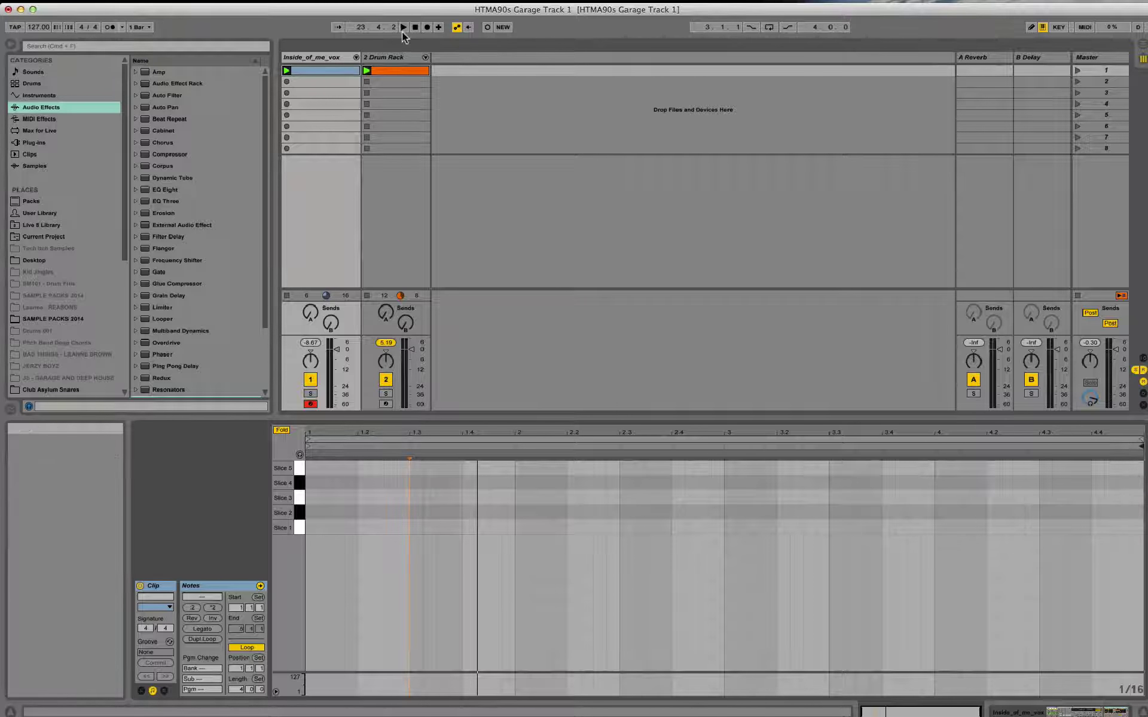
- Record a take of vocal slices over the beat and delete all of its notes
left_click(286, 70)
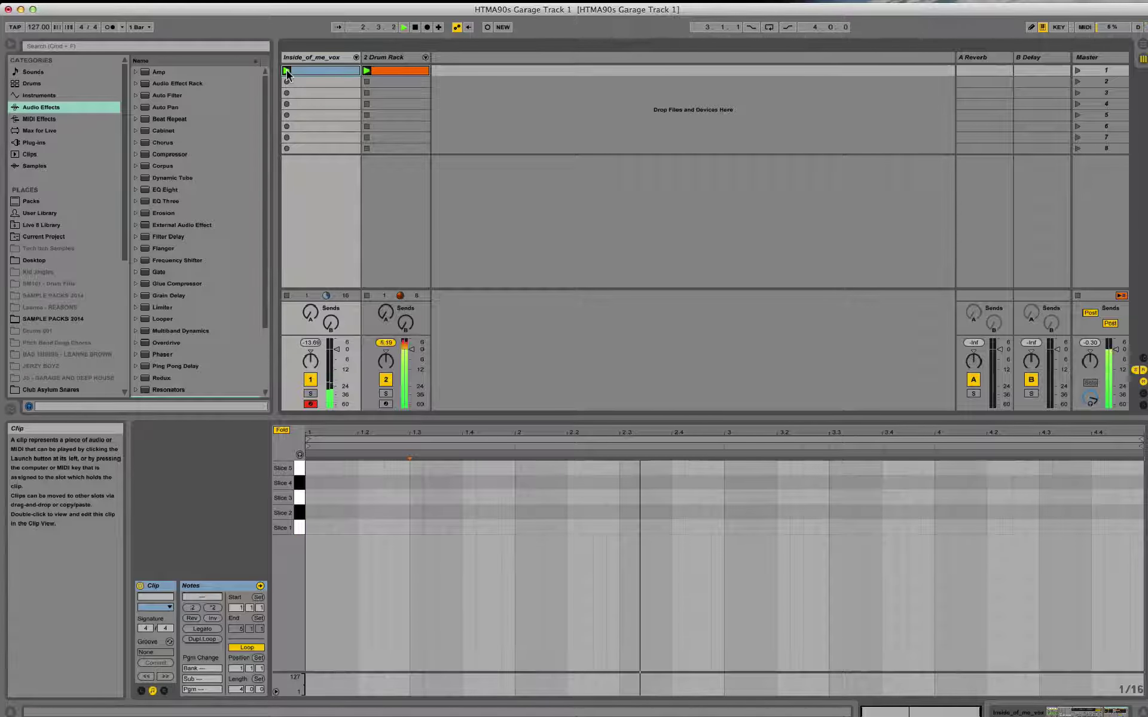
key("space")
key("space")
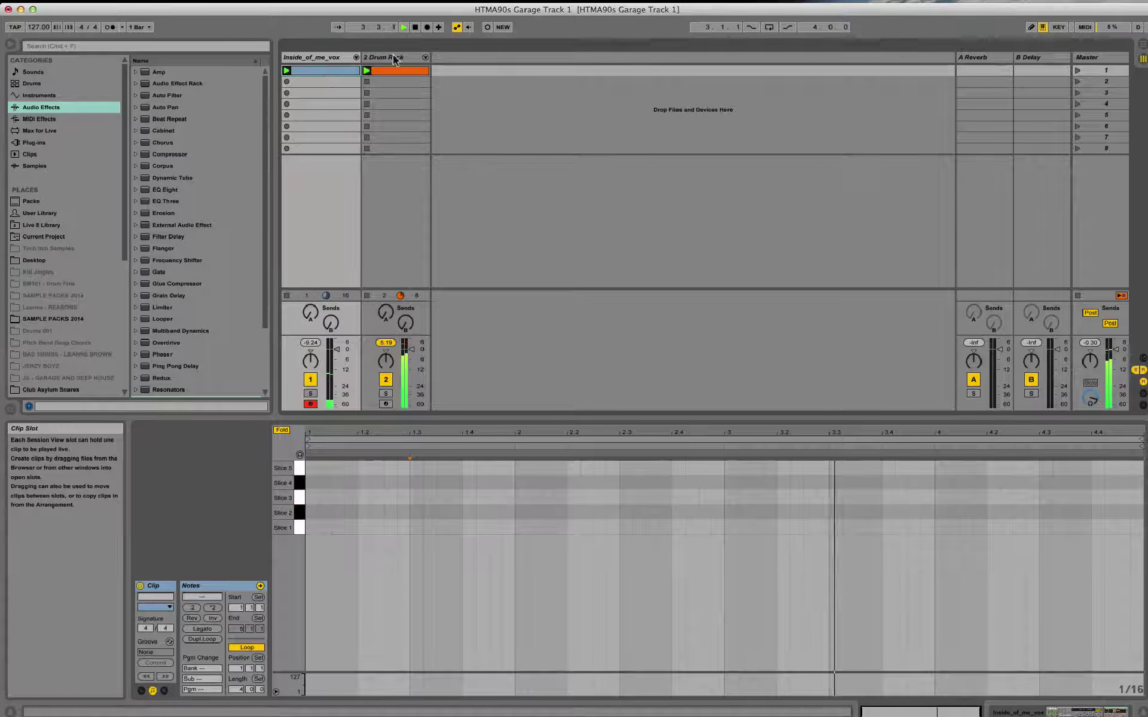
left_click(488, 27)
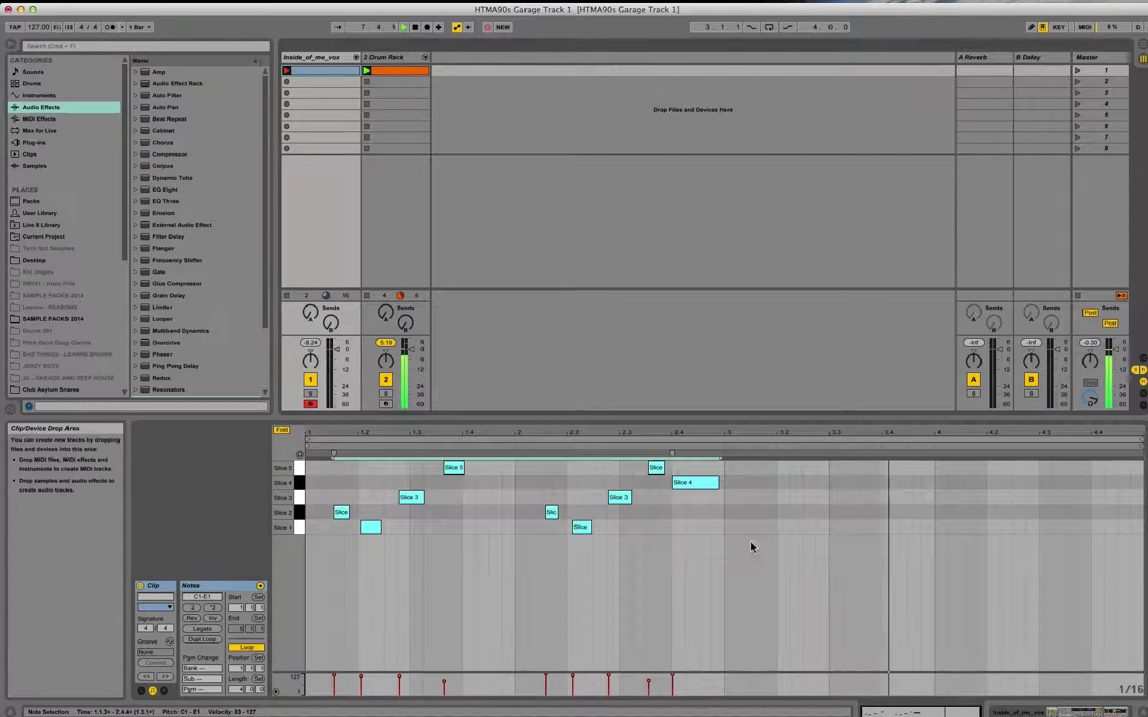
key("space")
left_click_drag(739, 587, 323, 360)
key("Delete")
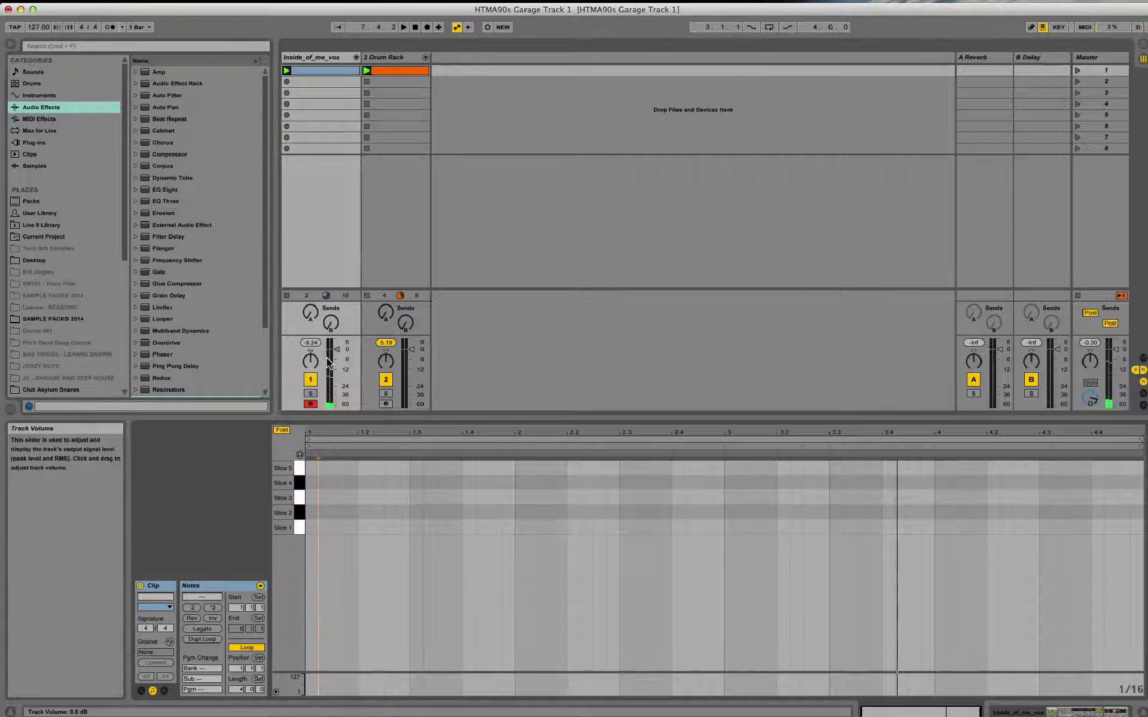
- Try another short recording of the vocal chops and clear its Slice 3 and Slice 2 notes
left_click(489, 27)
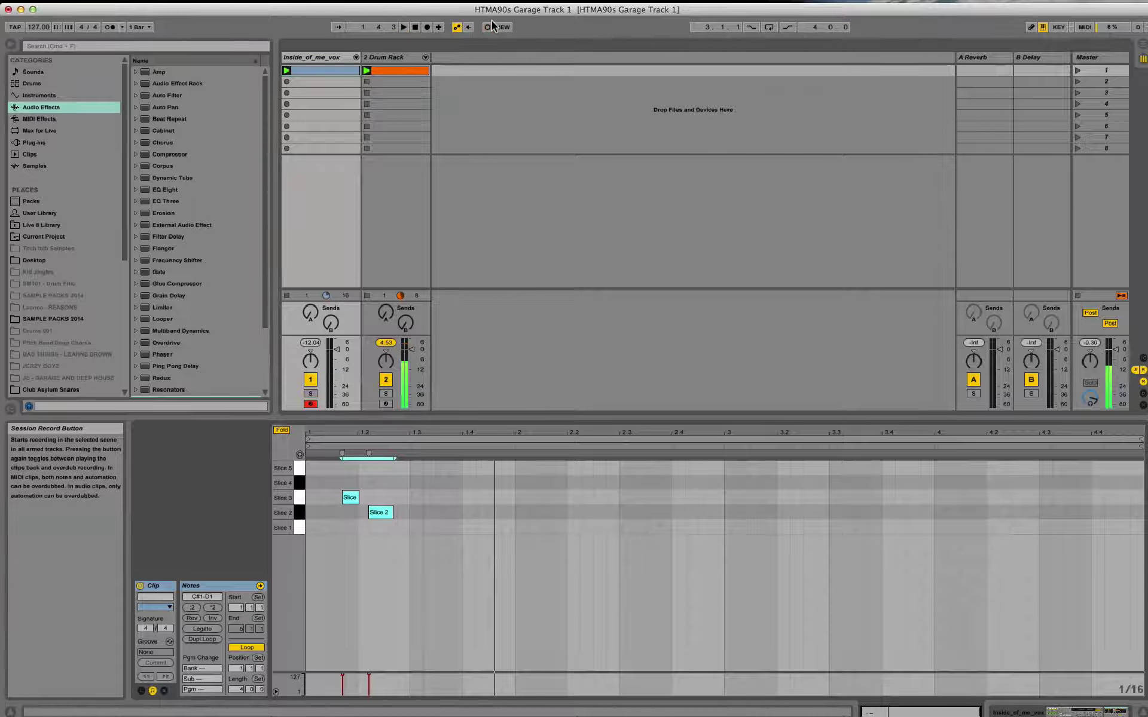
left_click_drag(409, 595, 336, 449)
key("Delete")
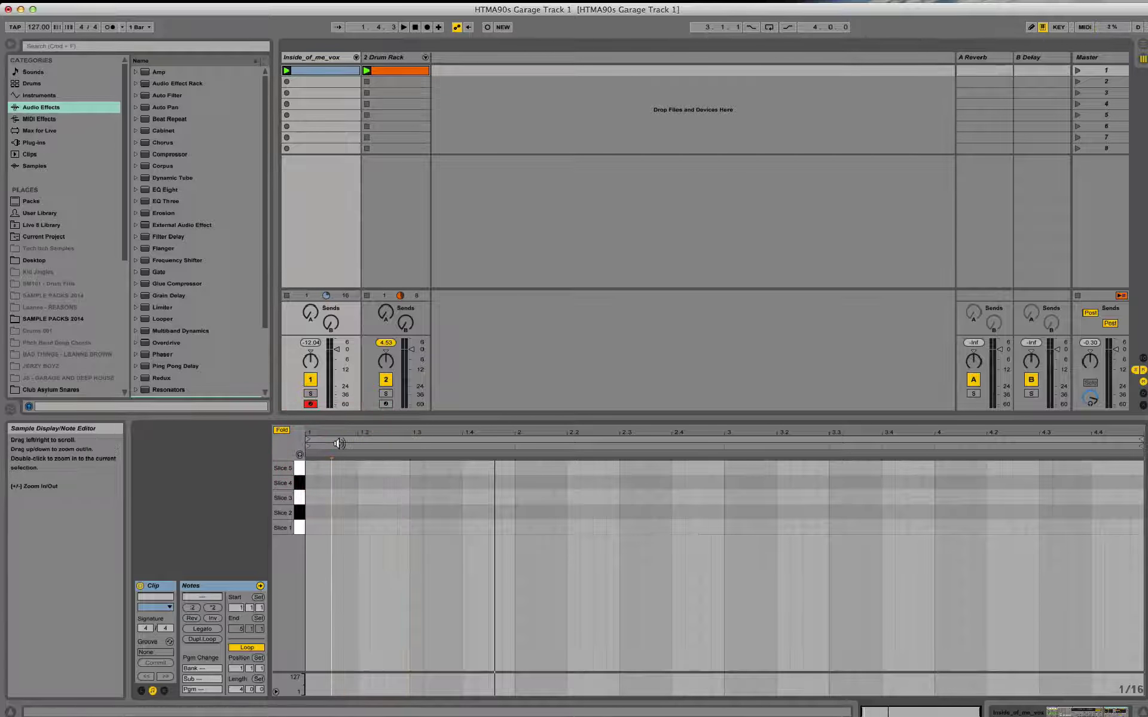
- Record a two-bar vocal pattern using Slices 1 to 5 over the beat and stop
left_click(403, 27)
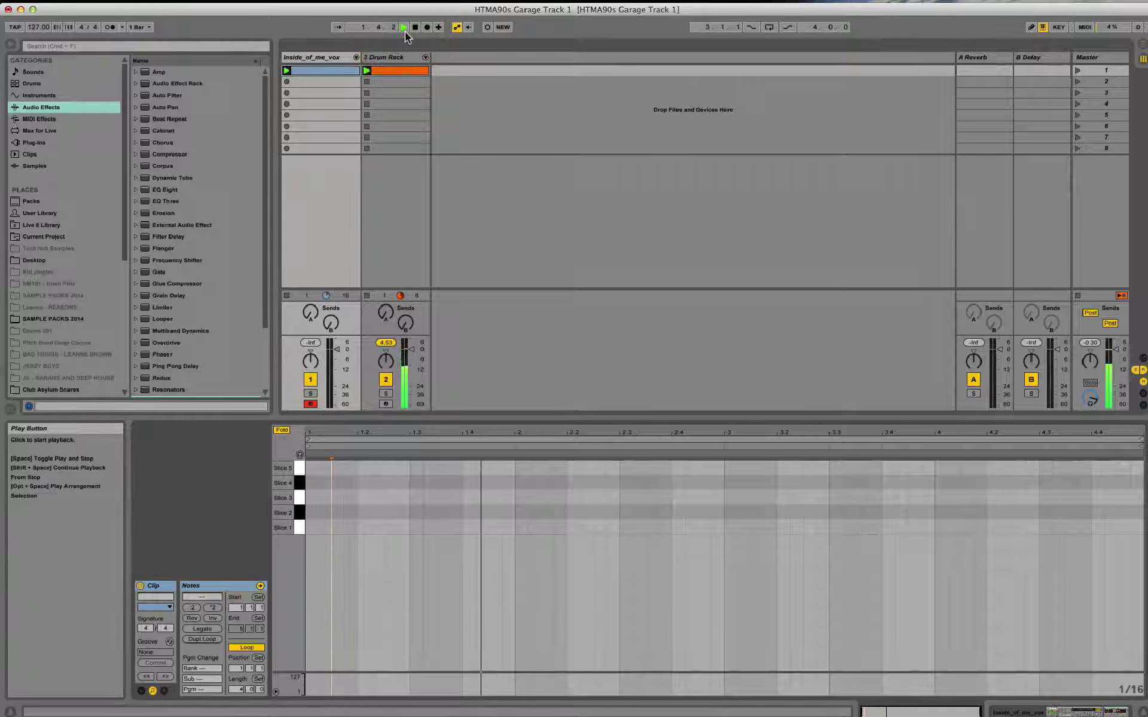
left_click(486, 27)
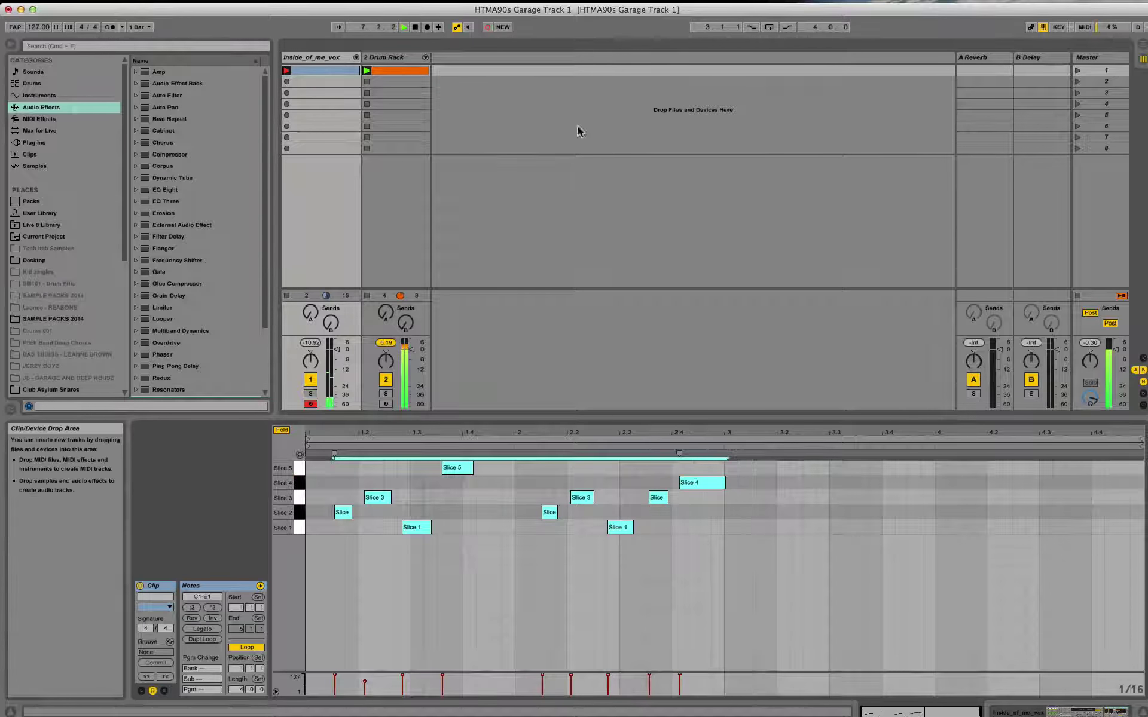
key("space")
- Quantize all the recorded slice notes with the current settings and play the result with the beat
left_click_drag(780, 557, 225, 444)
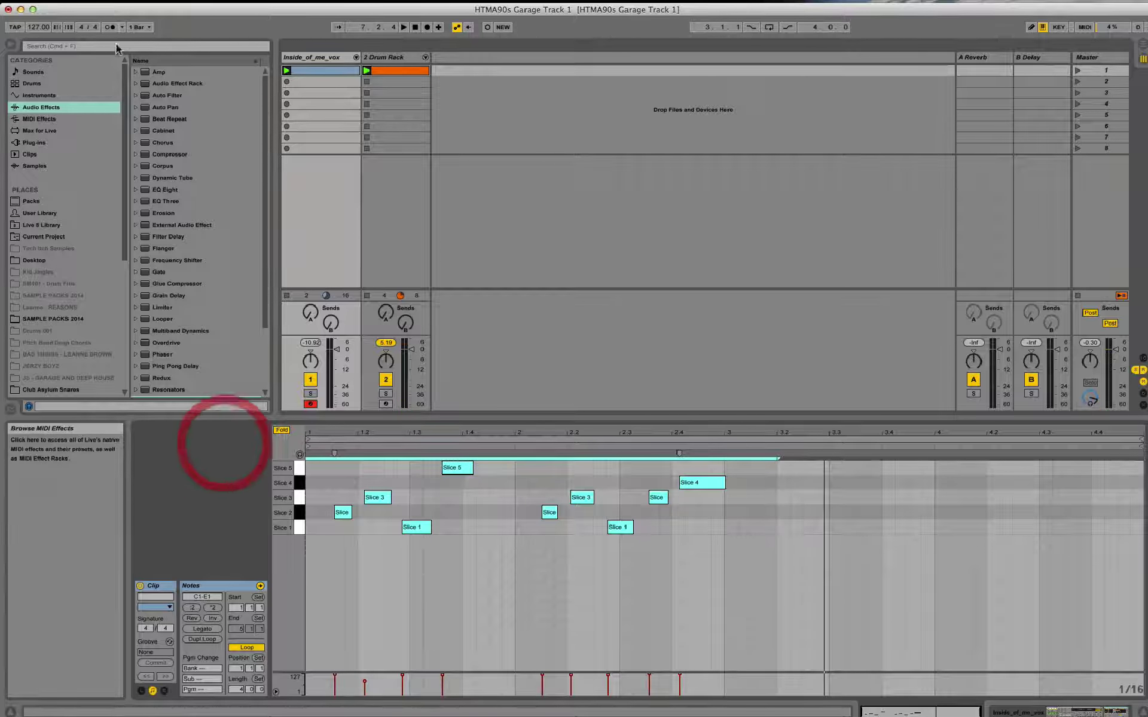
left_click(92, 0)
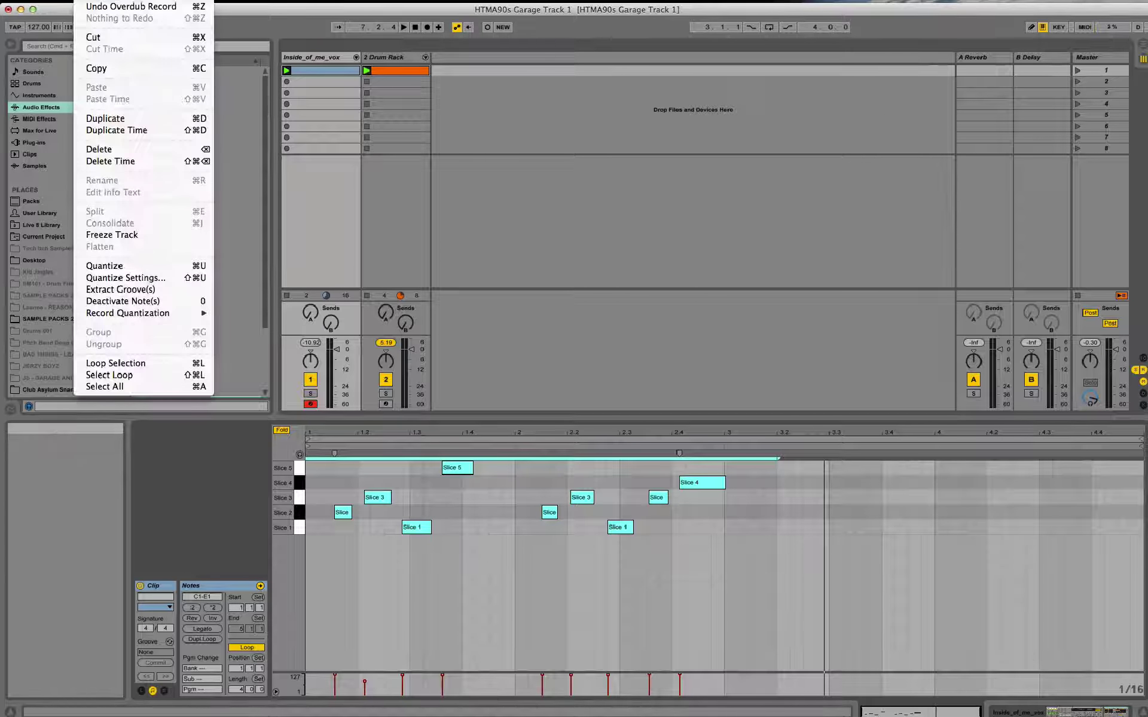
left_click(133, 267)
key("space")
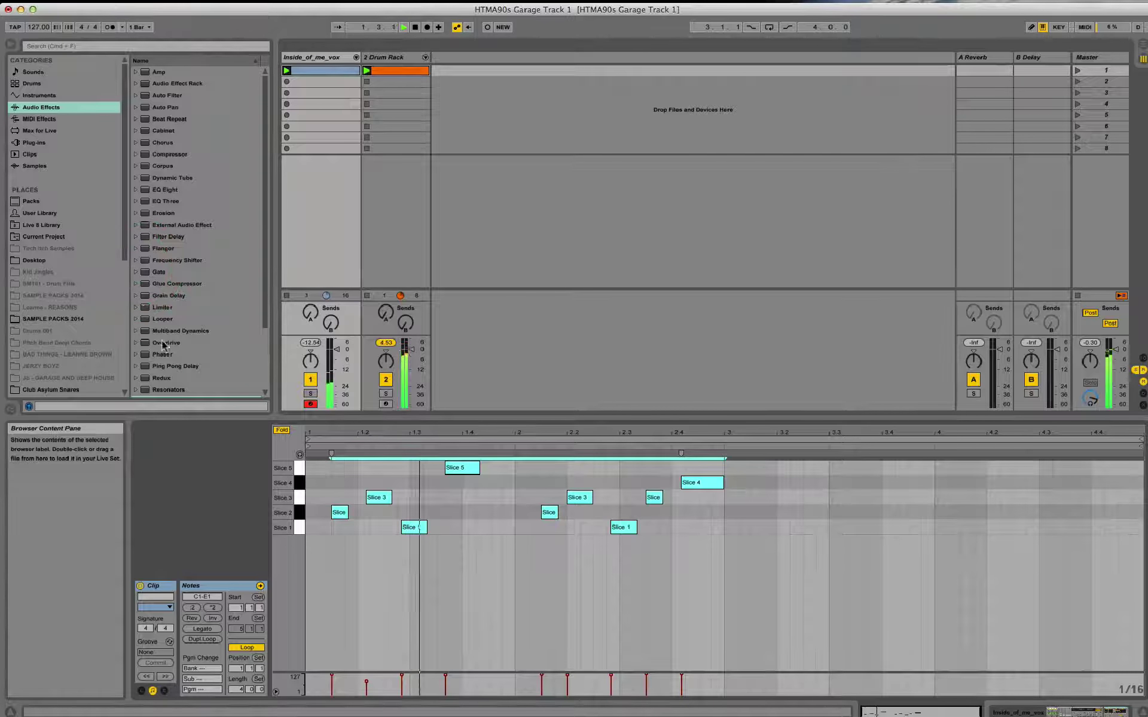
- Move the first bar's Slice 3 note earlier to beat 1.2 and its Slice 5 note earlier to 1.3.3
left_click(328, 518)
left_click_drag(379, 498, 372, 499)
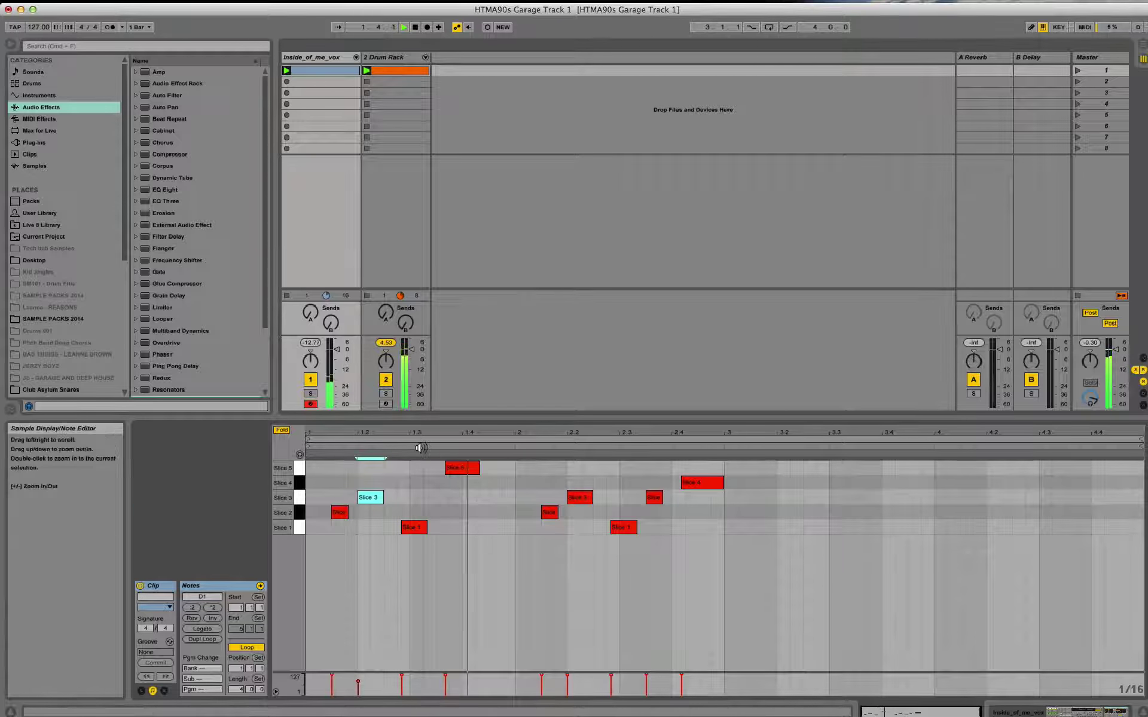
left_click_drag(460, 469, 450, 468)
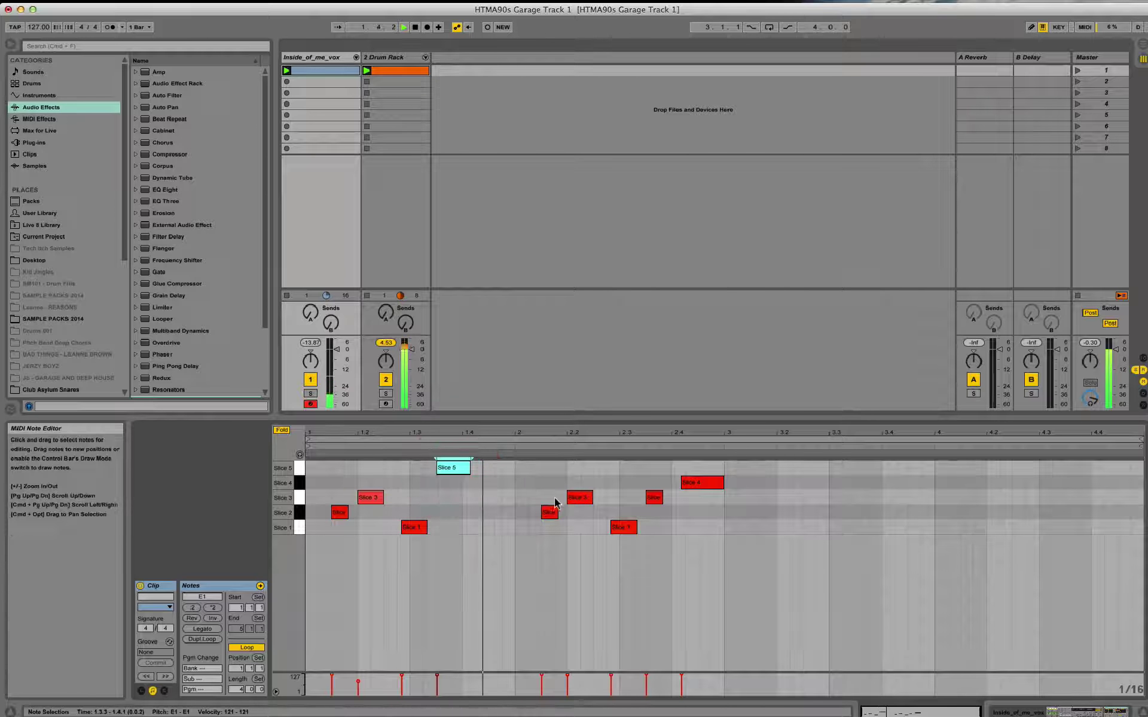
- Shift the second bar's Slice 1 note to 2.2.4, the Slice 4 note to 2.4.1 and the first bar's Slice 1 note slightly earlier
left_click(620, 527)
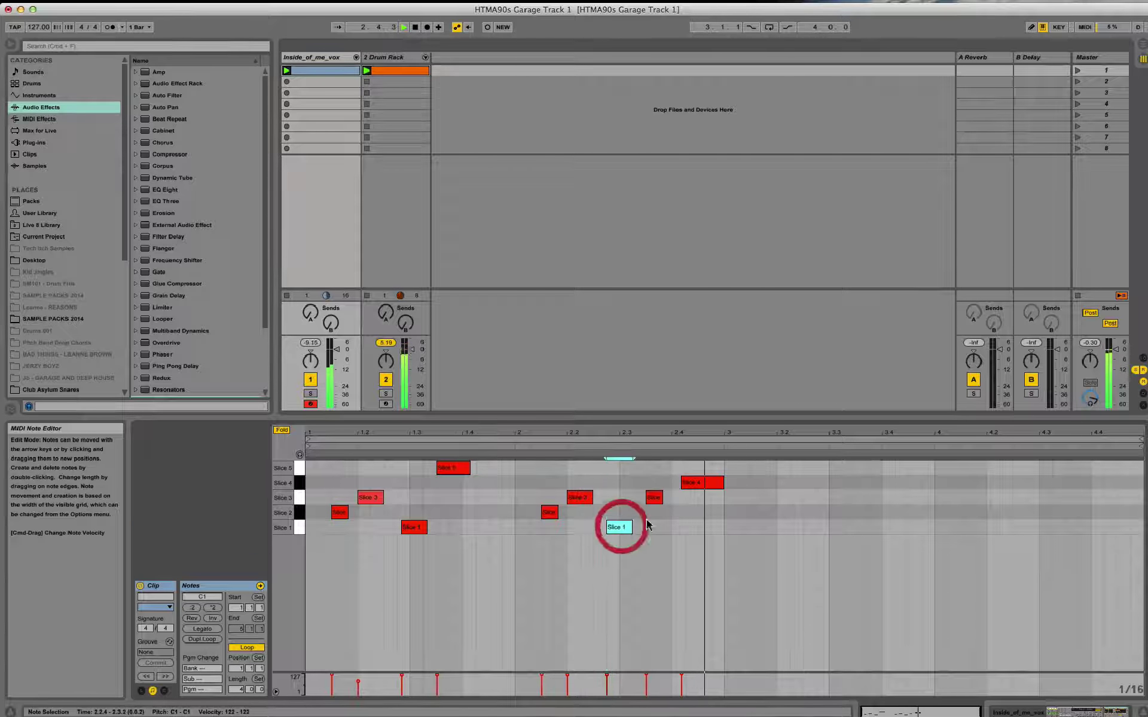
left_click_drag(693, 486, 688, 486)
left_click_drag(686, 489, 682, 485)
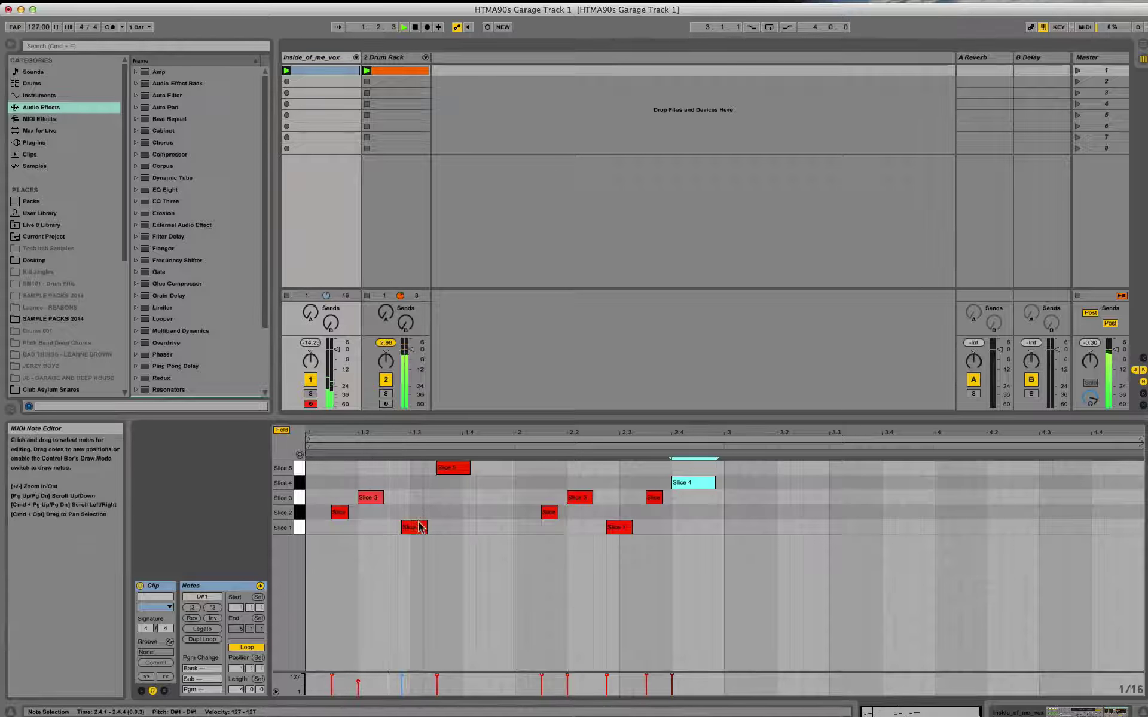
left_click_drag(415, 527, 412, 529)
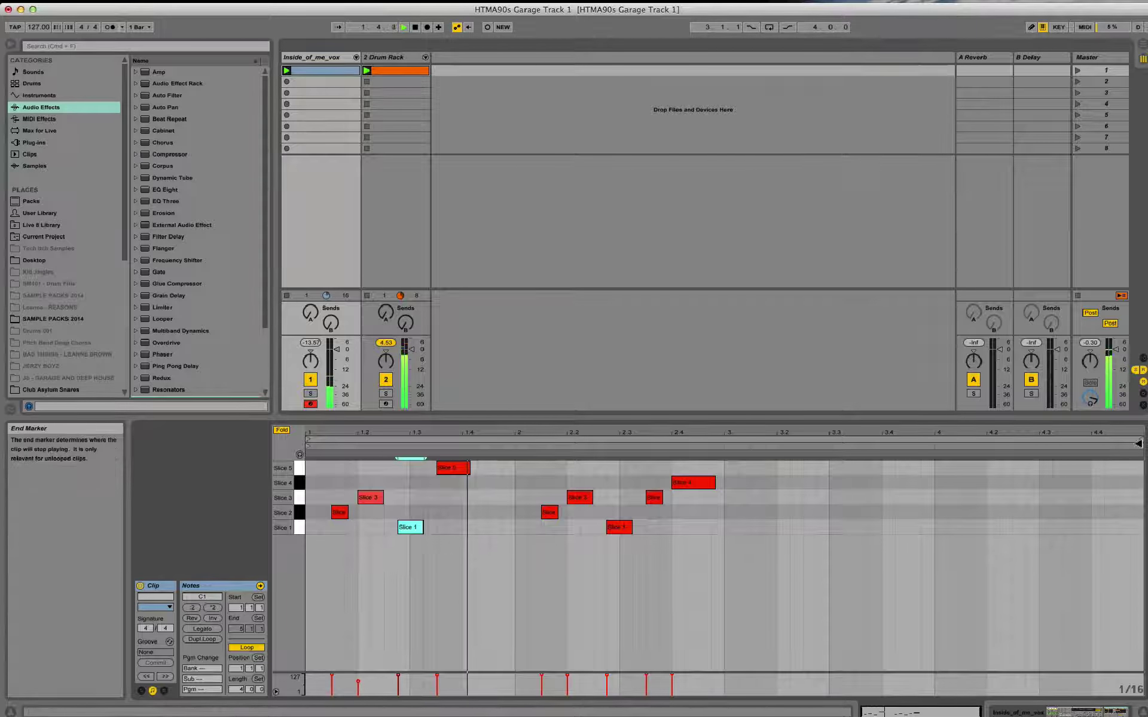
- Shorten the vocal clip to 2 bars by setting both its end marker and loop length, and restart playback
key("space")
left_click_drag(1141, 440, 724, 457)
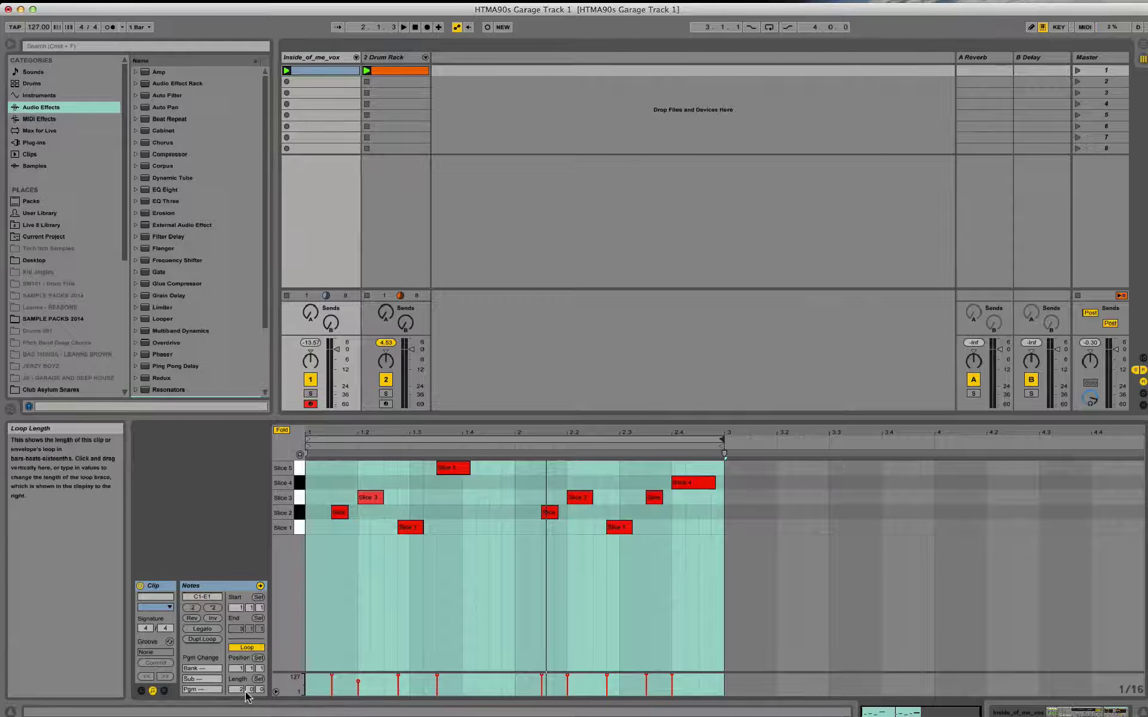
key("space")
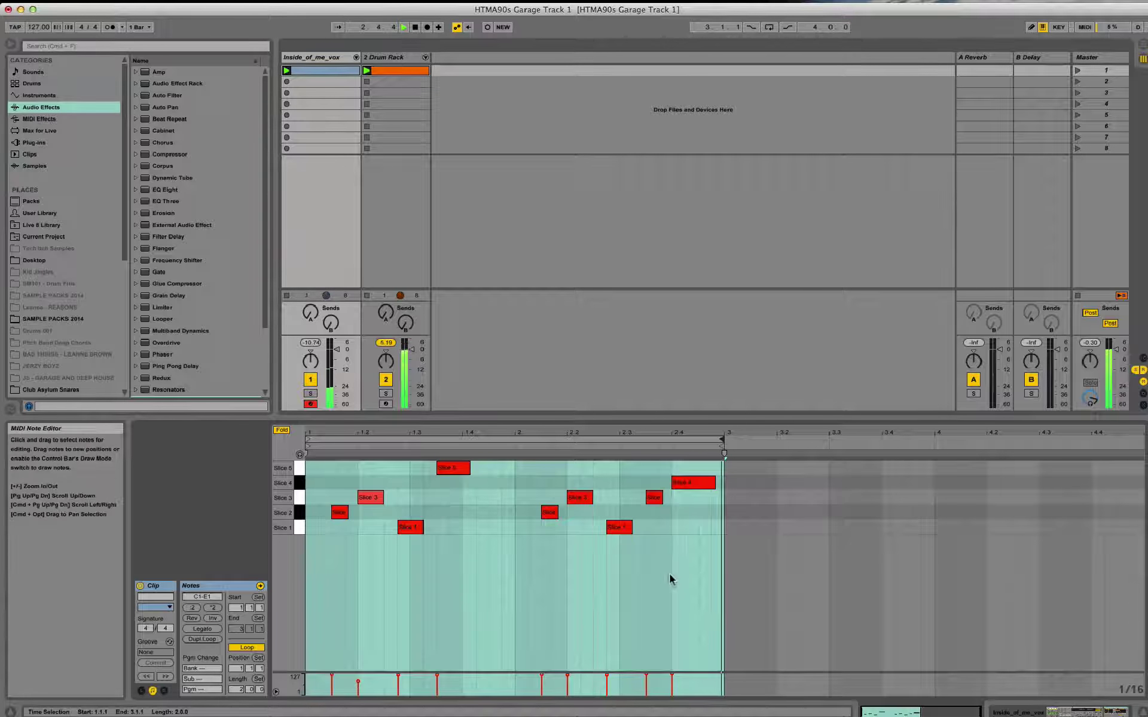
- Quantize all the vocal clip's slice notes to 1/16T at 100 %, adjusting both note starts and ends
left_click_drag(731, 536, 305, 458)
left_click(87, 0)
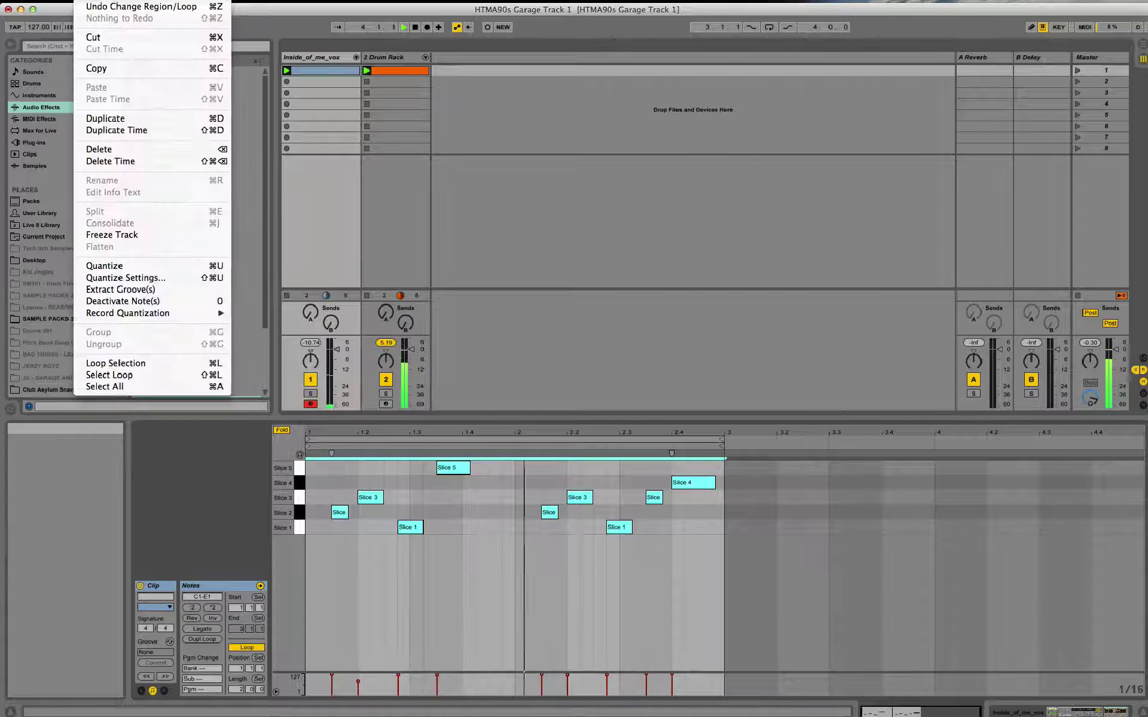
left_click(146, 278)
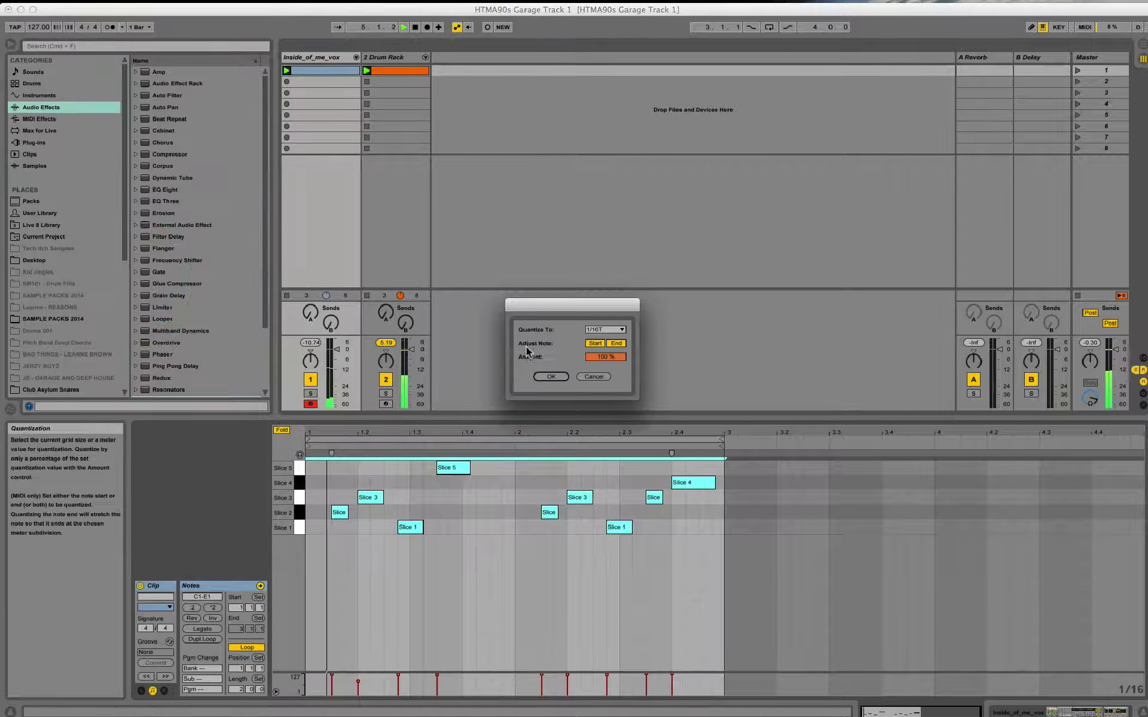
left_click(550, 377)
left_click(458, 531)
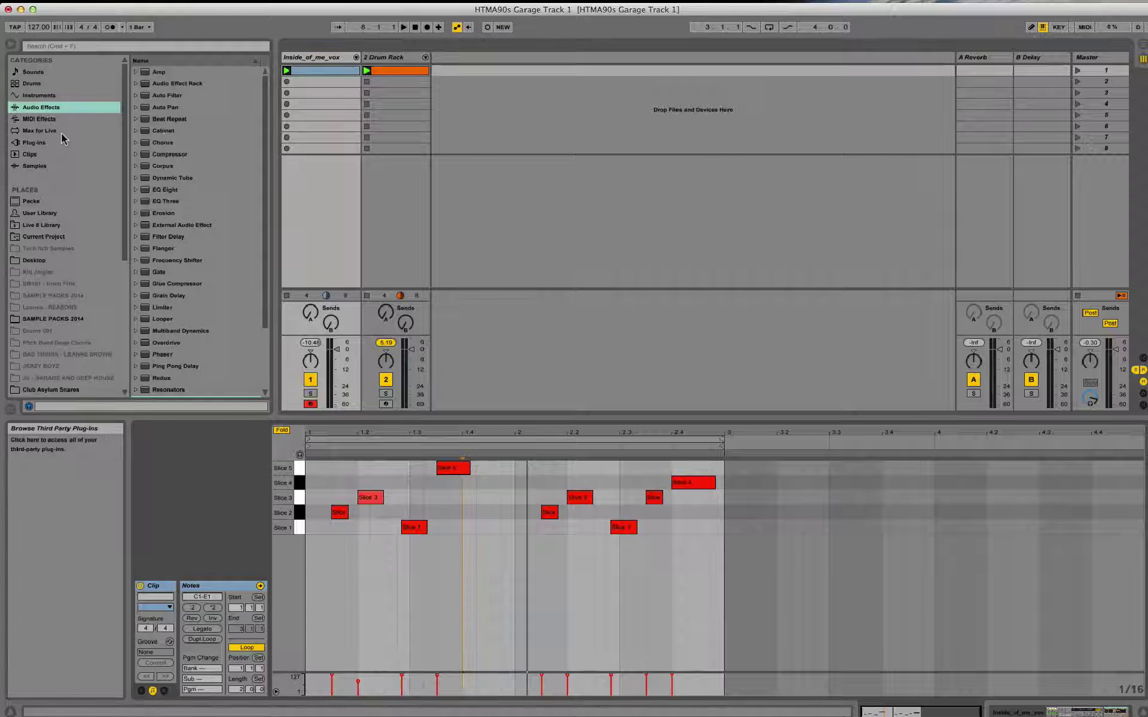
- Browse to the 90s Garage Tools sample folder and expand its Retro One Shot Chords subfolder
scroll(118, 317, "down", 8)
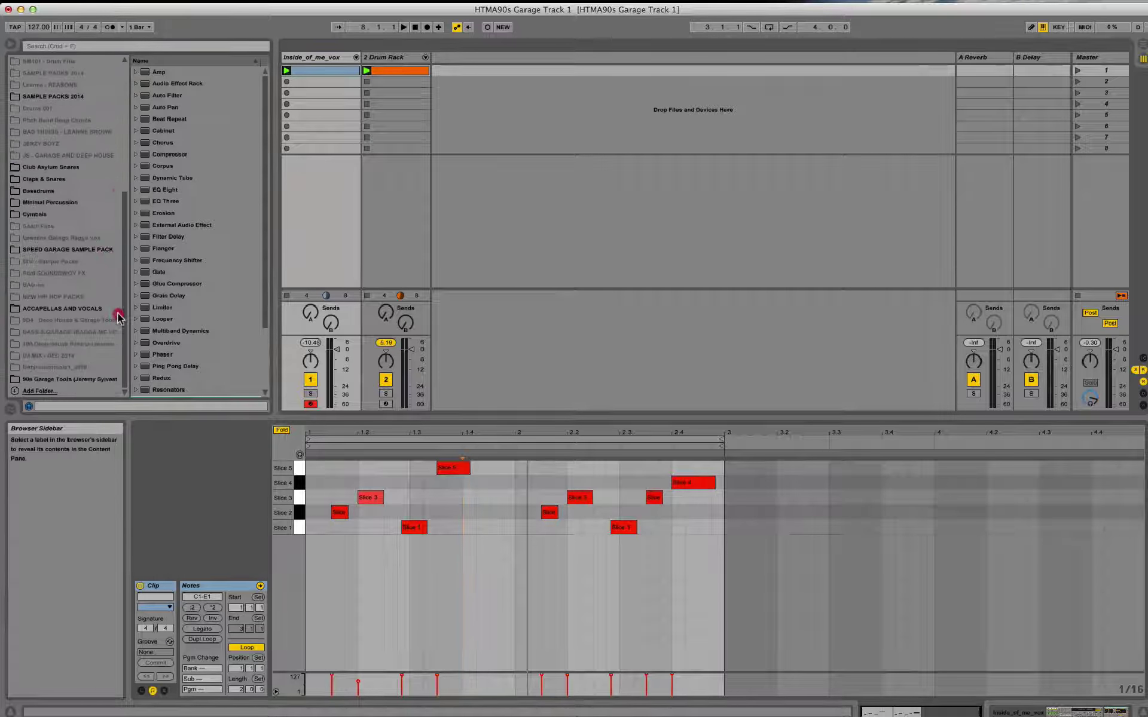
left_click(85, 379)
left_click(136, 182)
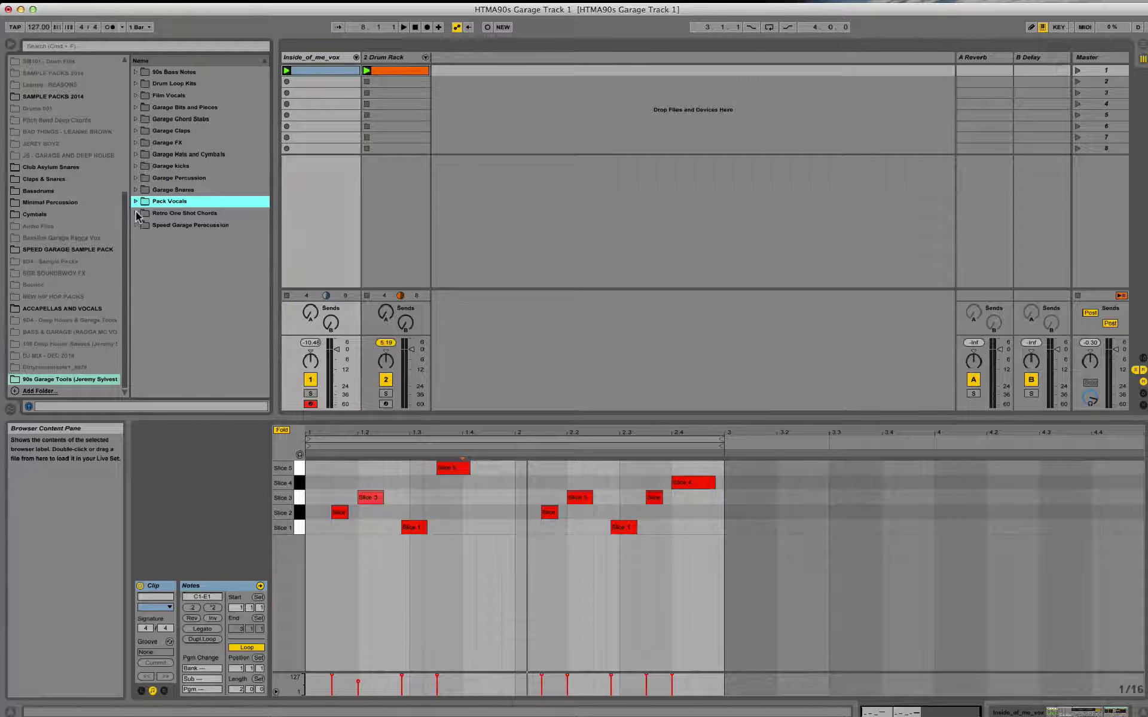
left_click(136, 213)
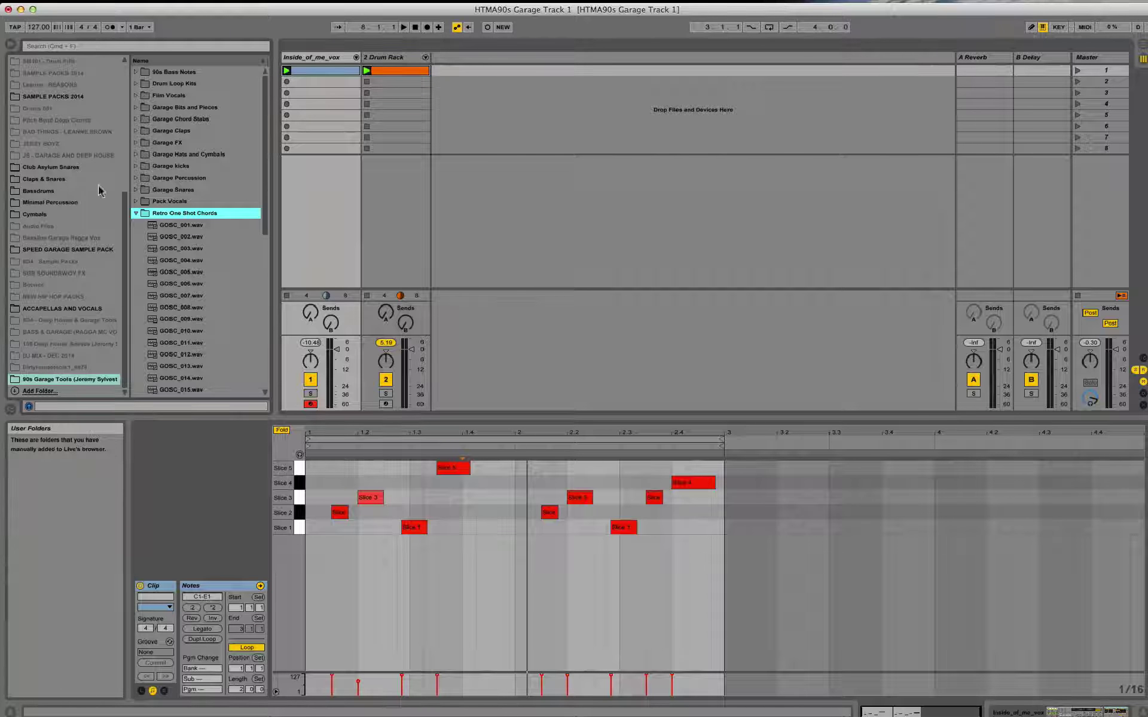
- Add a Simpler instrument on a new MIDI track after the Drum Rack track
left_click_drag(125, 201, 127, 27)
left_click(56, 96)
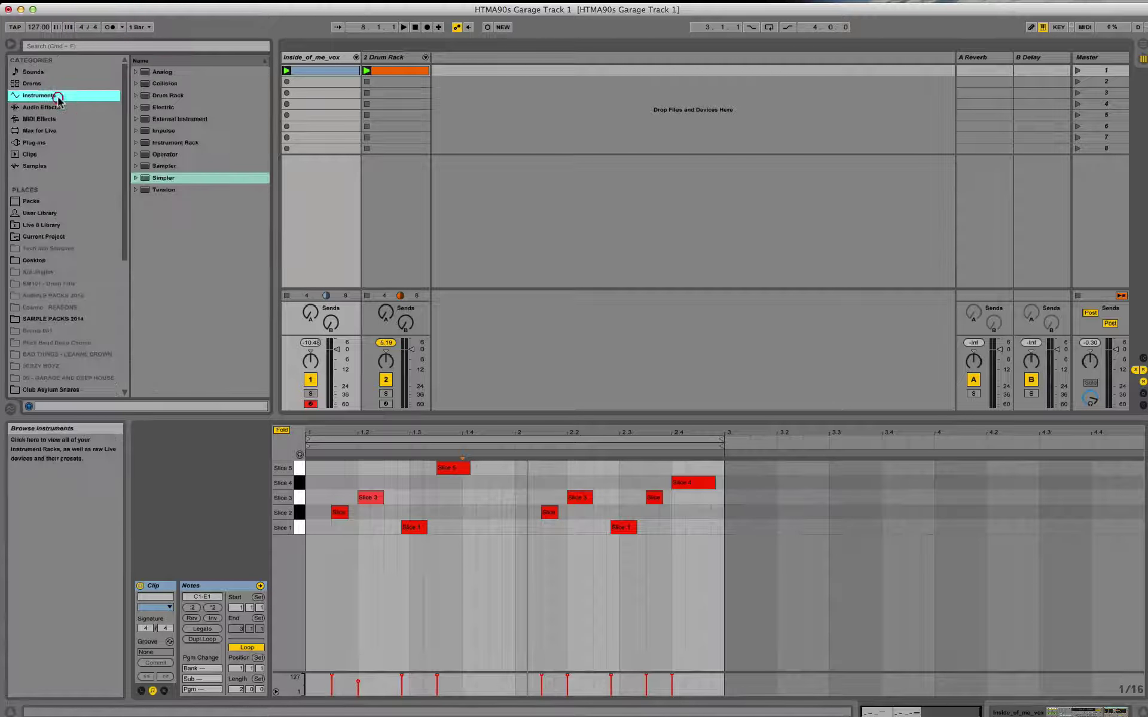
left_click_drag(145, 179, 448, 56)
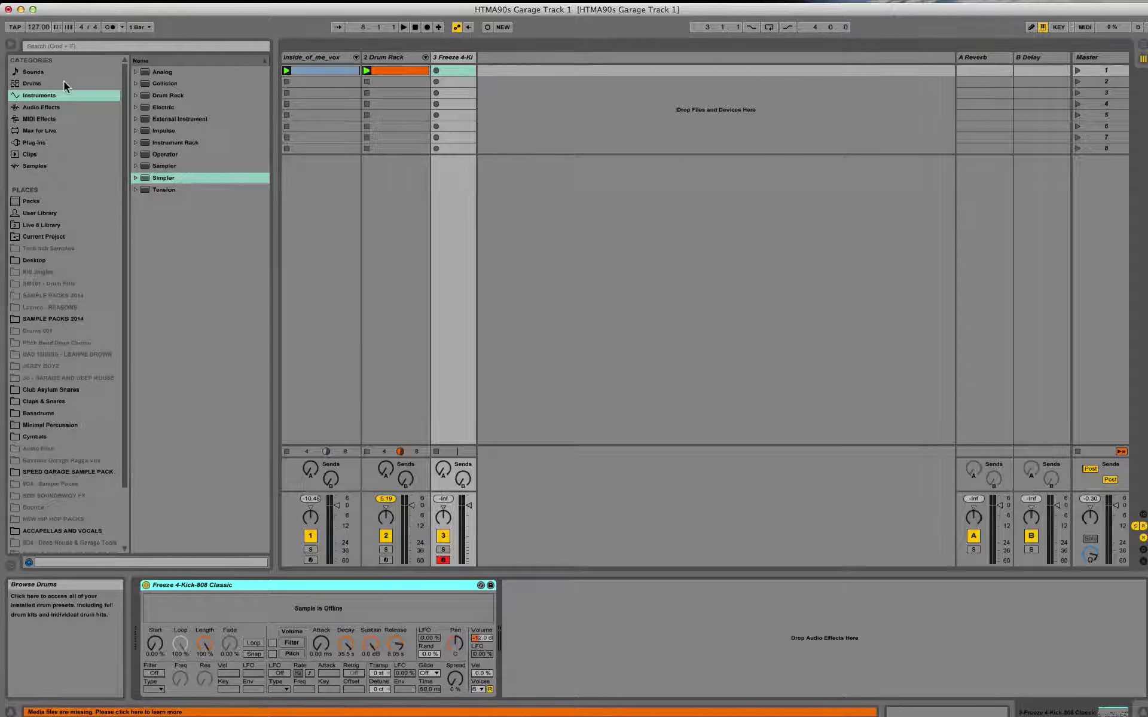
- Audition the Retro One Shot Chords samples of 90s Garage Tools in order, from GOSC_001.wav through GOSC_042.wav
scroll(122, 453, "down", 3)
left_click(107, 534)
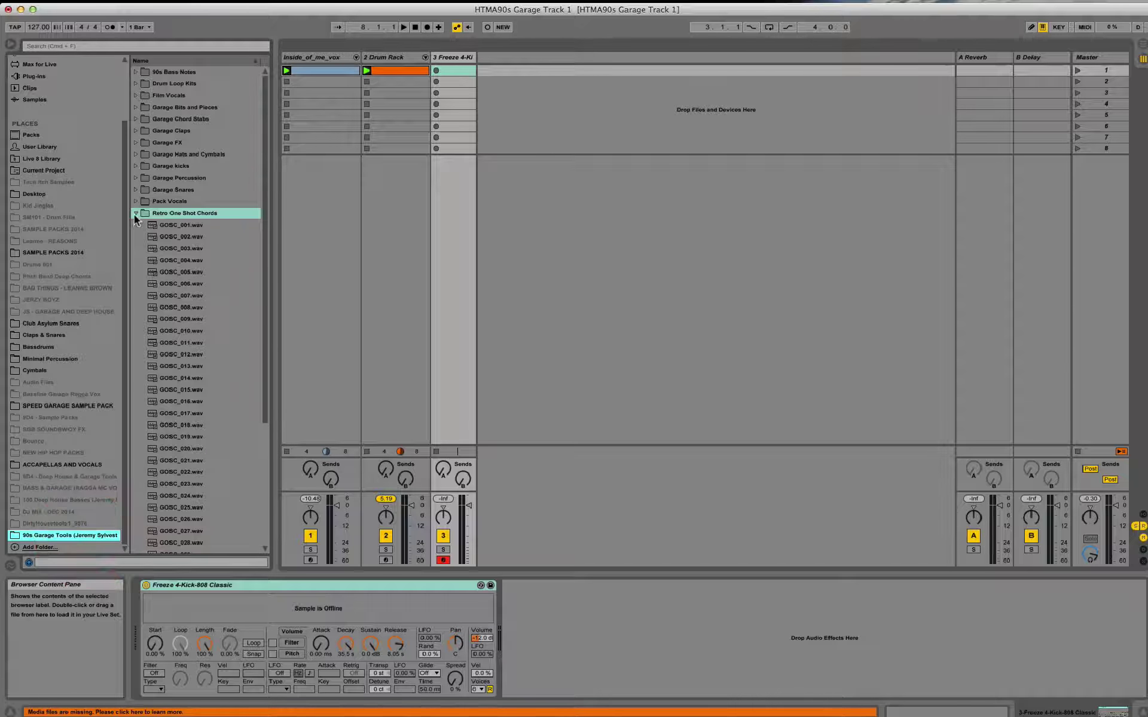
left_click(189, 228)
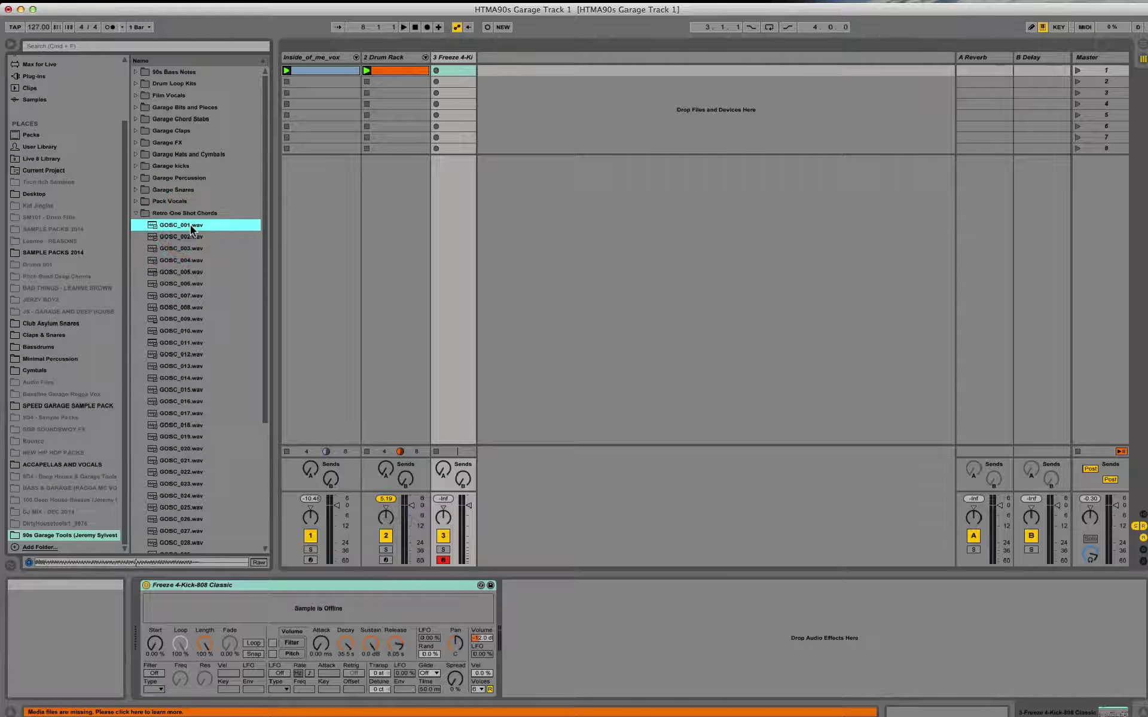
key("Down")
key("Down")
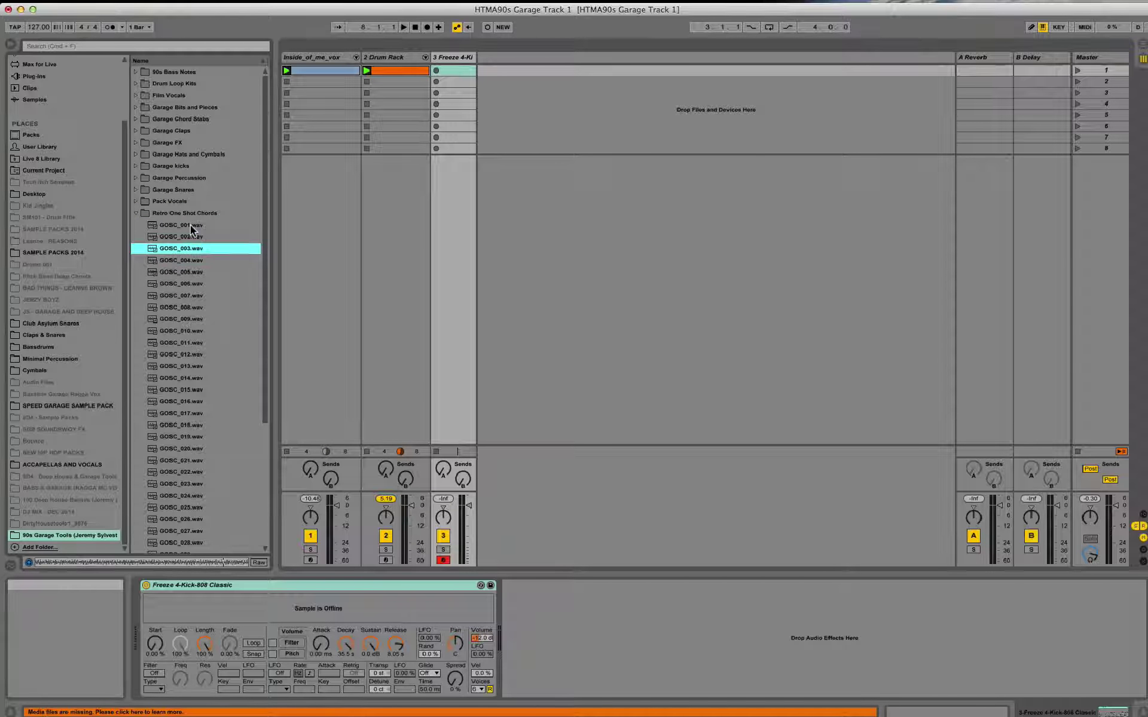
key("Down")
key("Down")
key("Down")
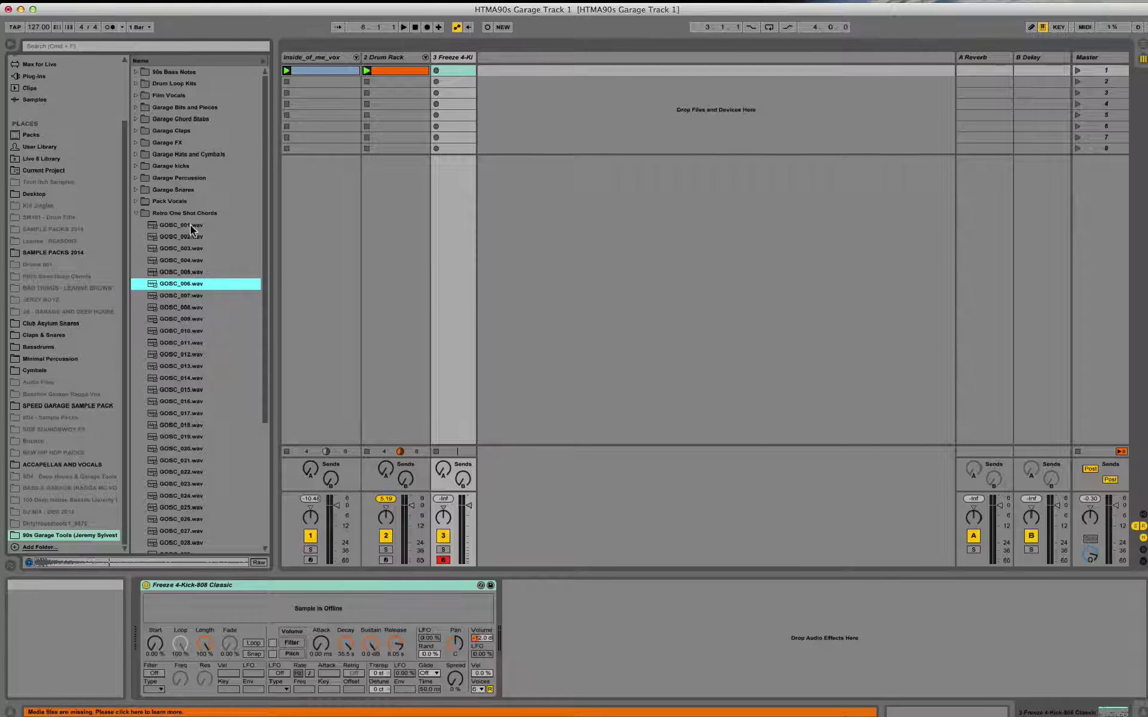
key("Down")
key("Down")
key("Down")
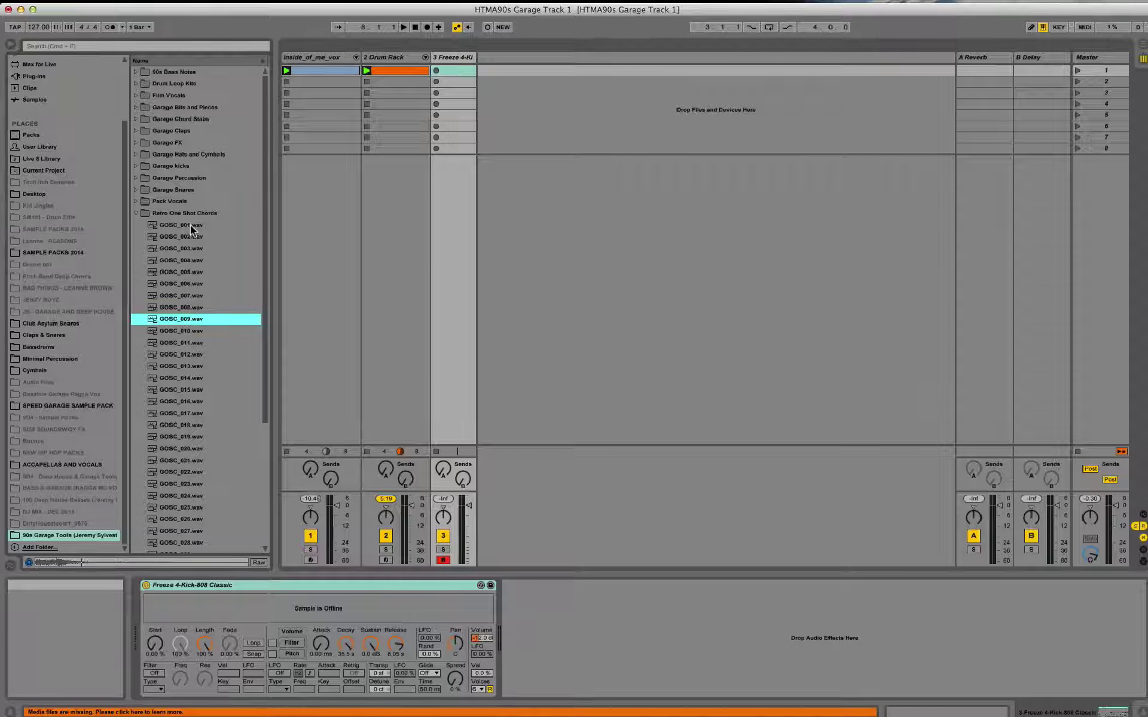
key("Down")
key("Down")
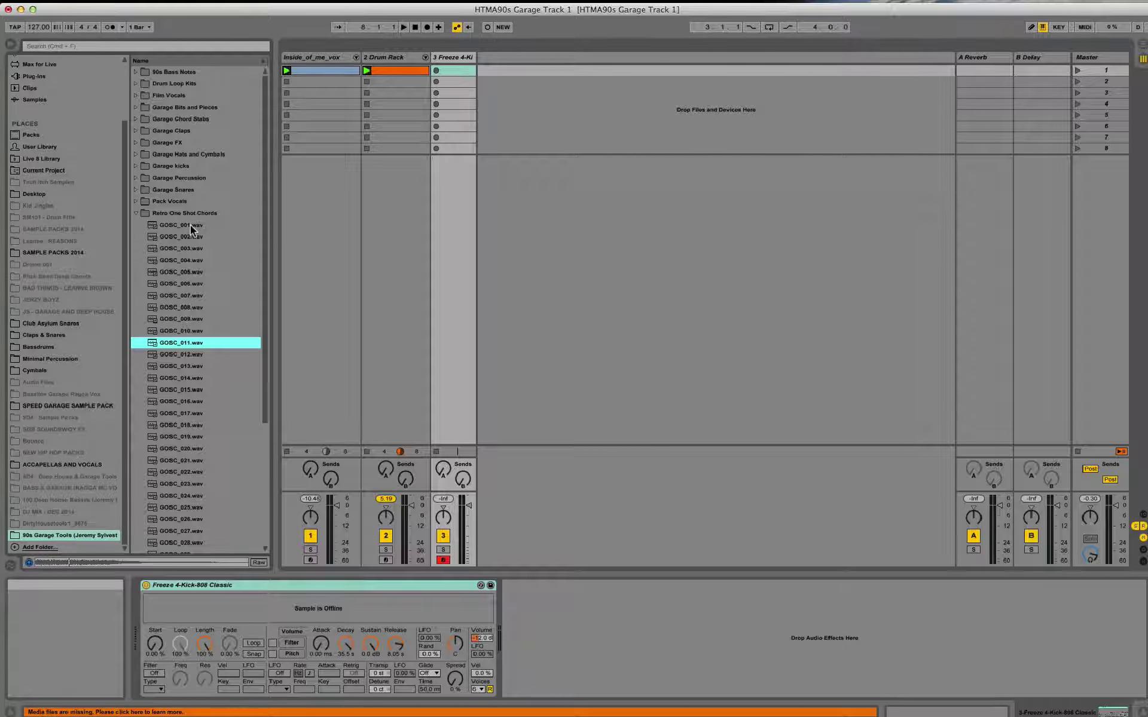
key("Down")
key("Down")
key("Down")
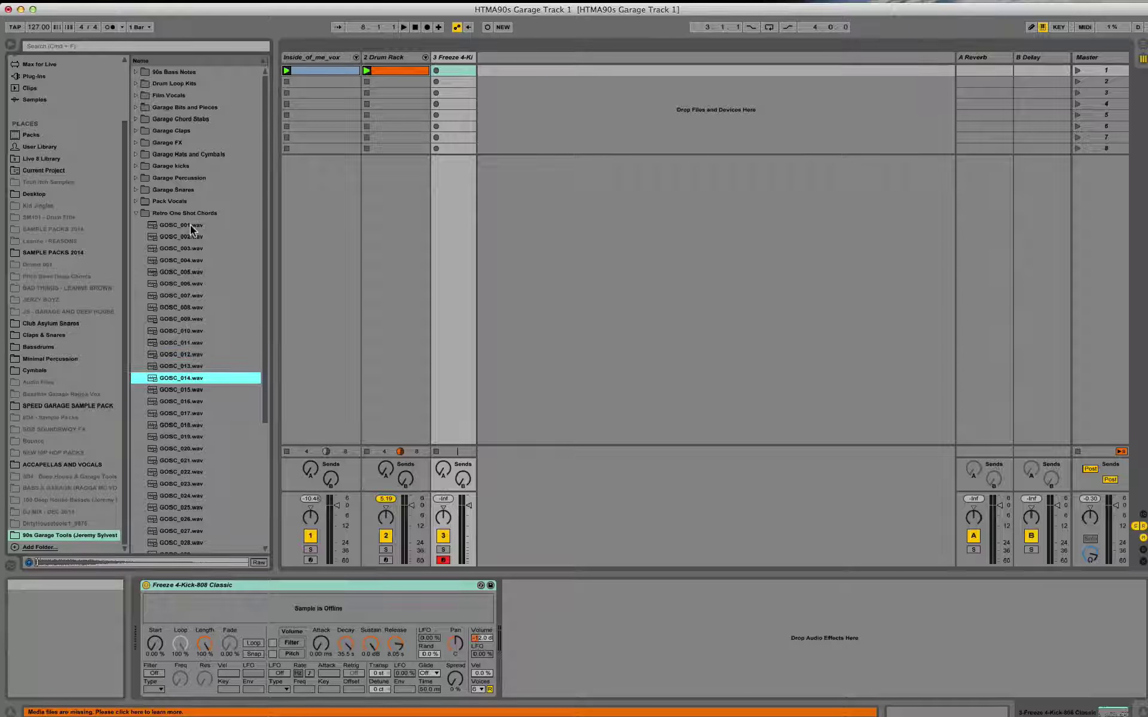
key("Down")
key("Down")
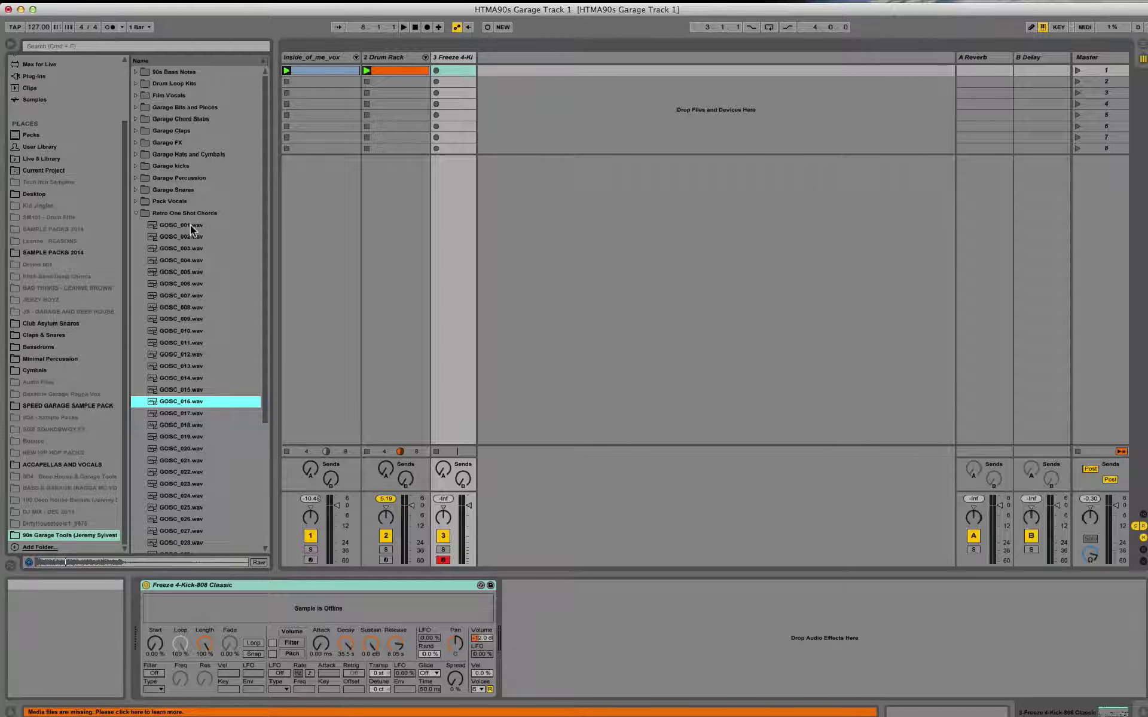
key("Down")
key("Down")
key("Down")
key("Down")
key("Down")
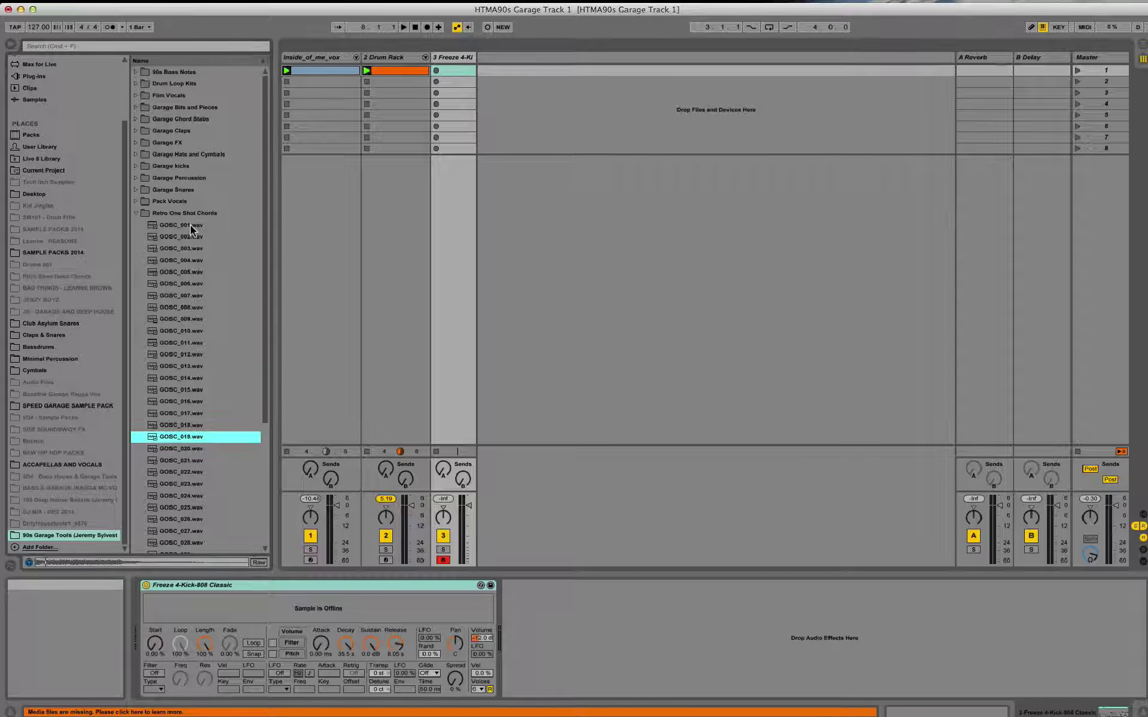
key("Down")
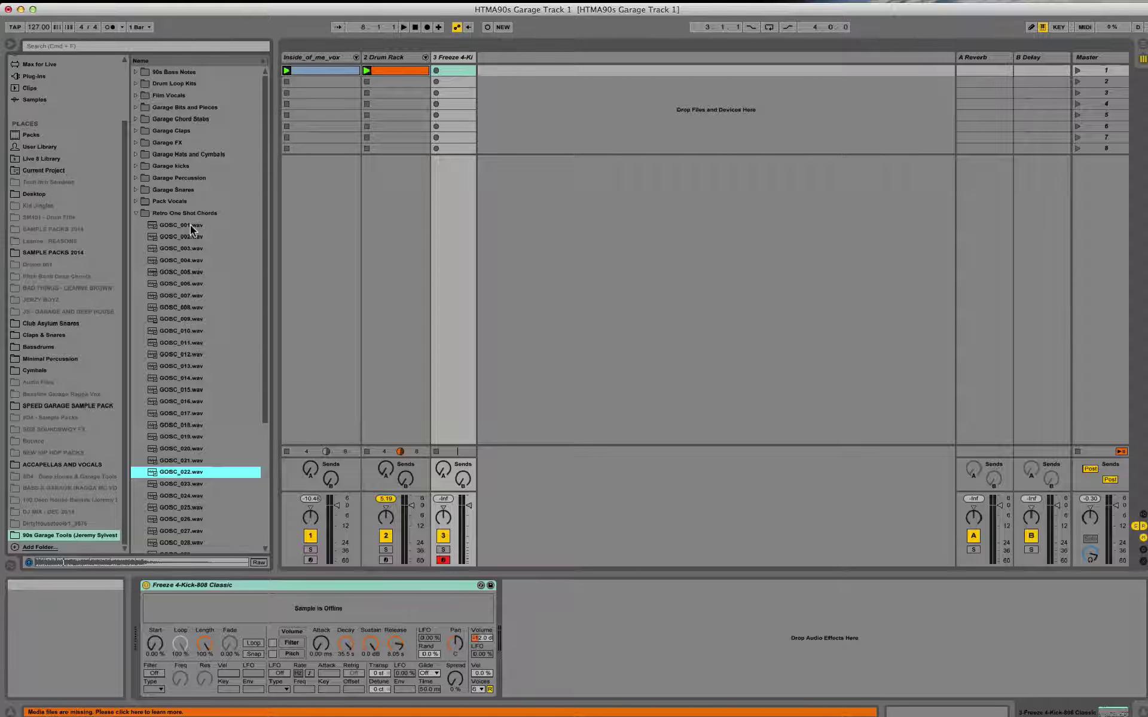
key("Down")
key("Down")
key("Down")
key("Down")
key("Down")
key("Down")
key("Down")
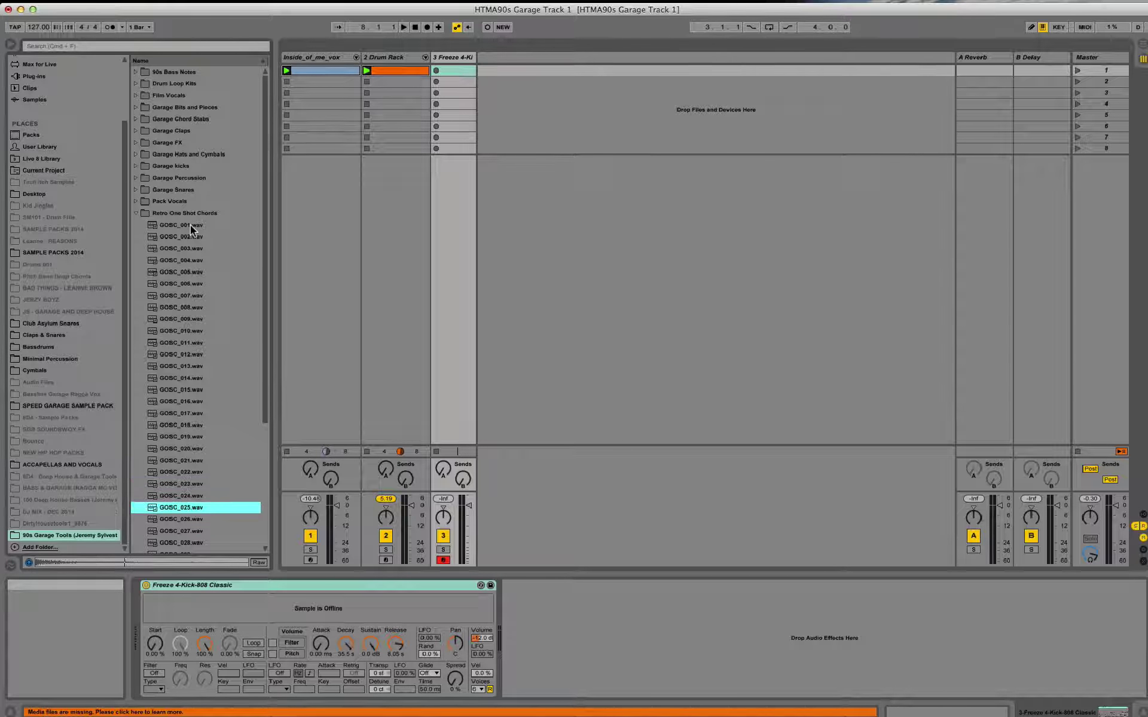
key("Down")
key("Down")
key("Down")
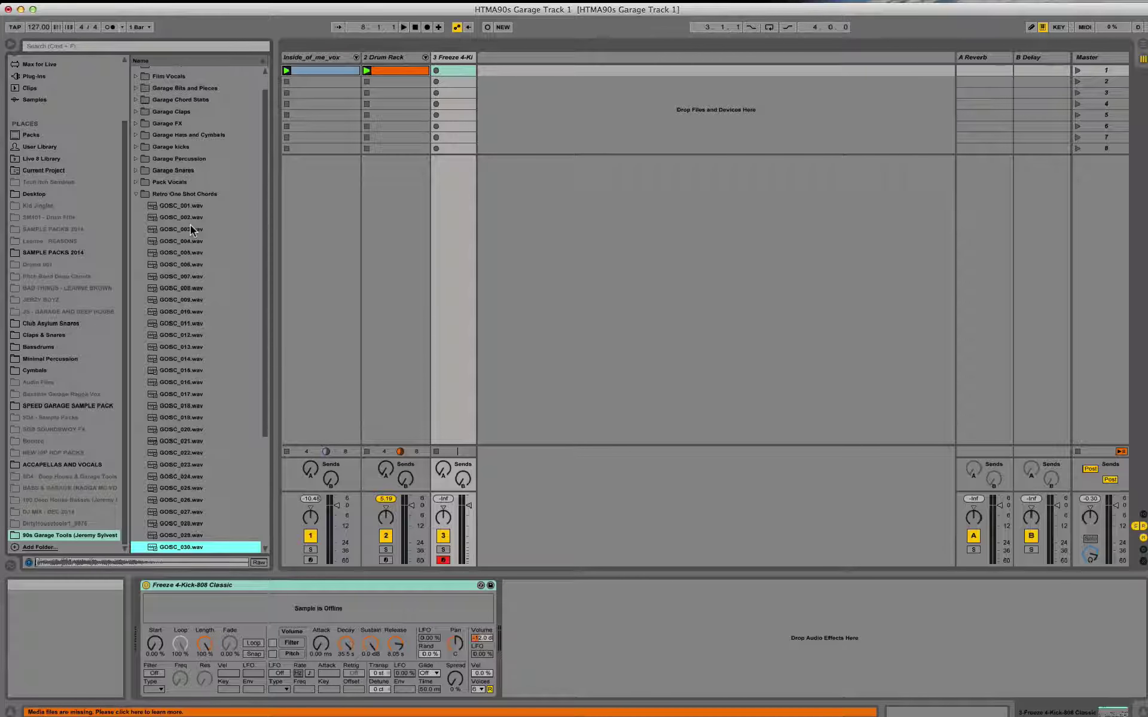
key("Down")
key("Down")
key("Down")
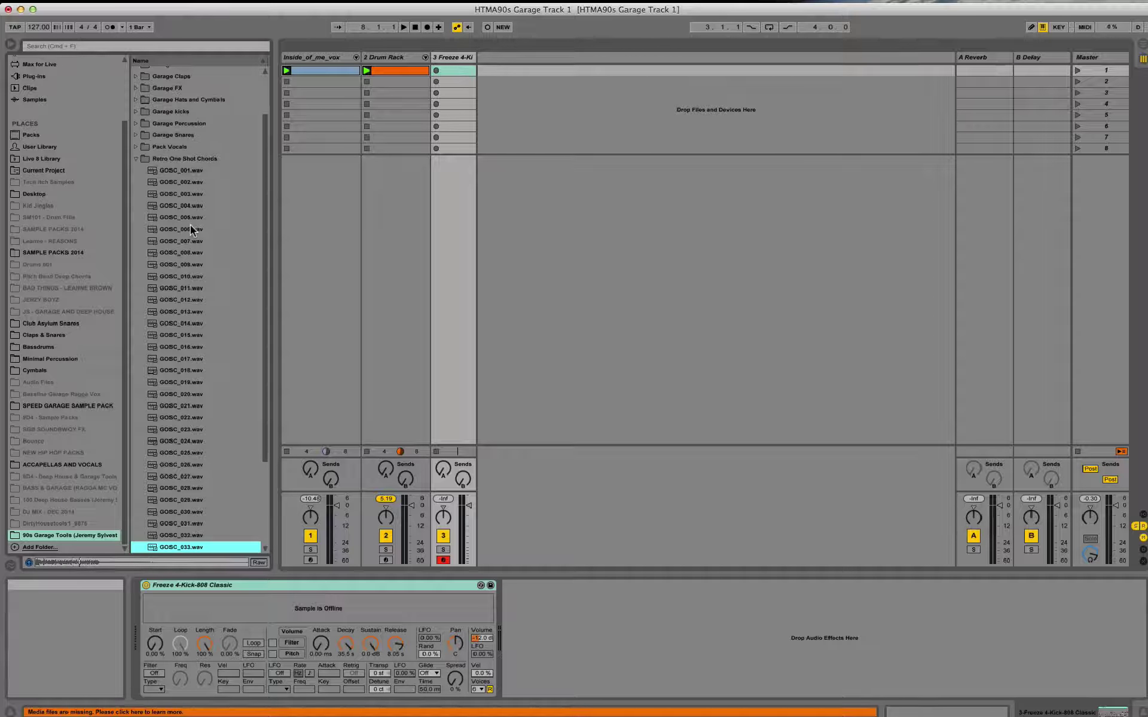
key("Down")
key("Down")
key("Down")
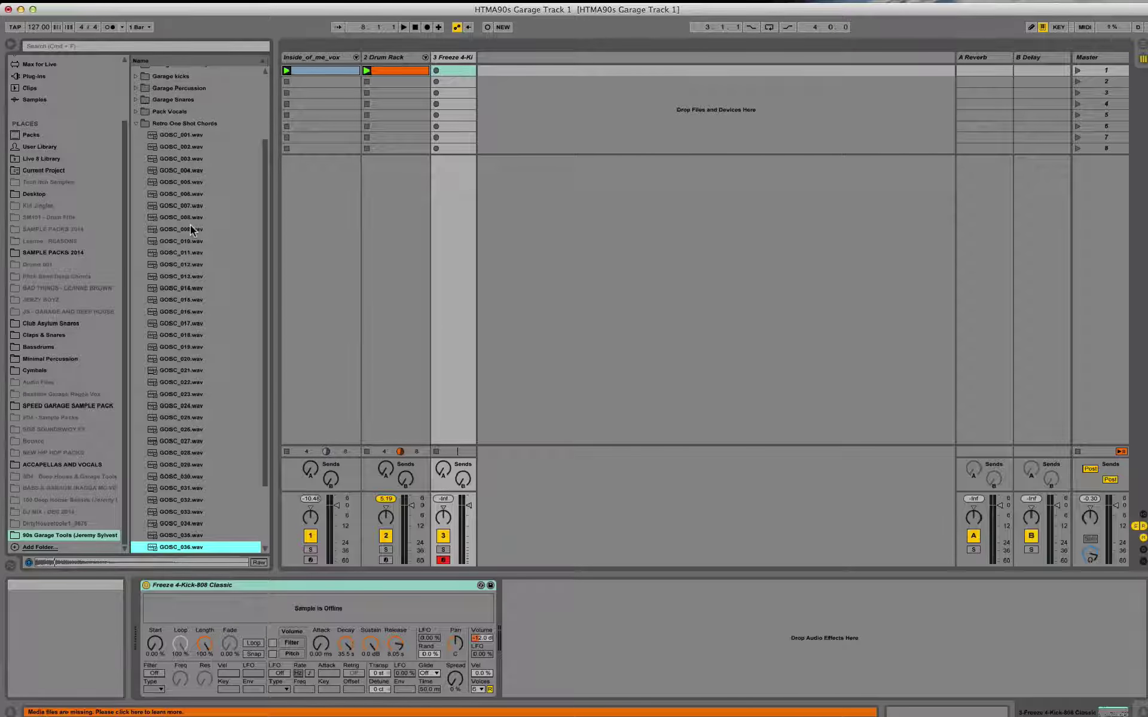
key("Down")
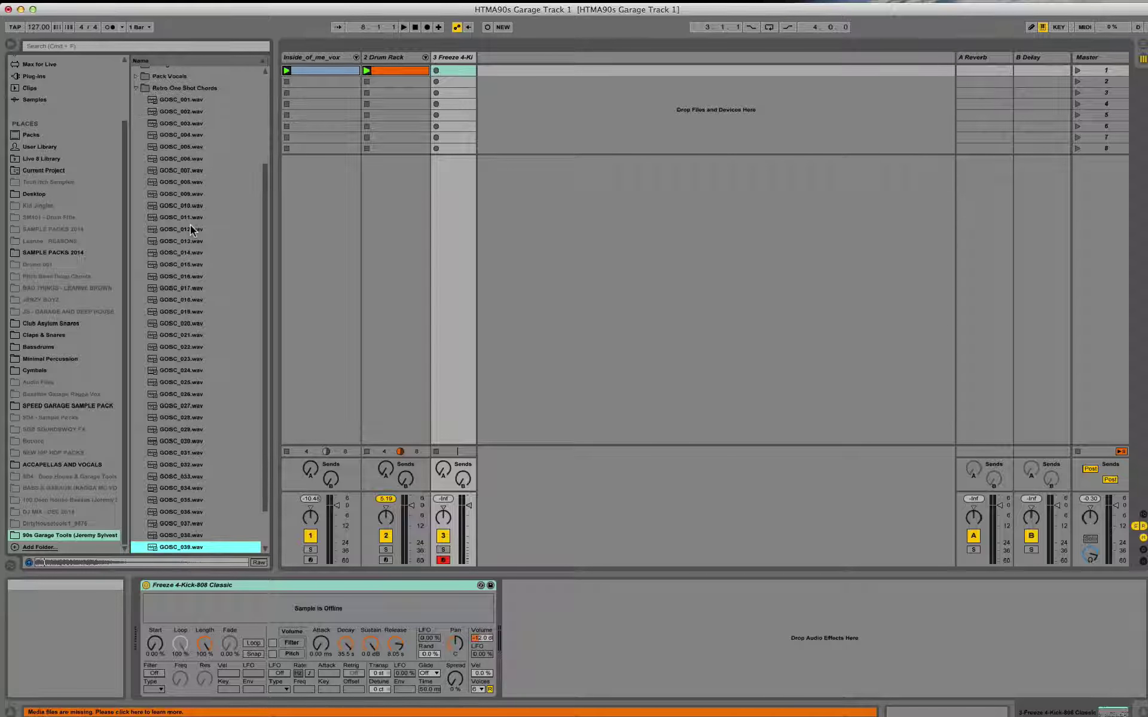
key("Up")
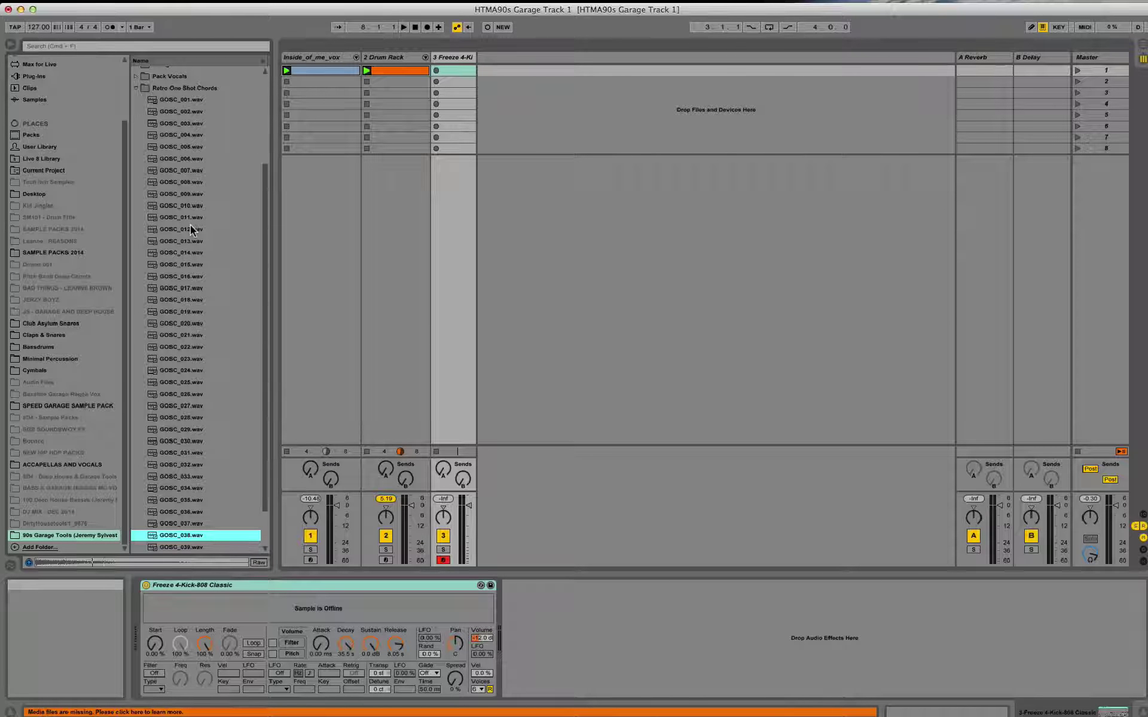
key("Down")
key("Down")
key("Down")
key("Down")
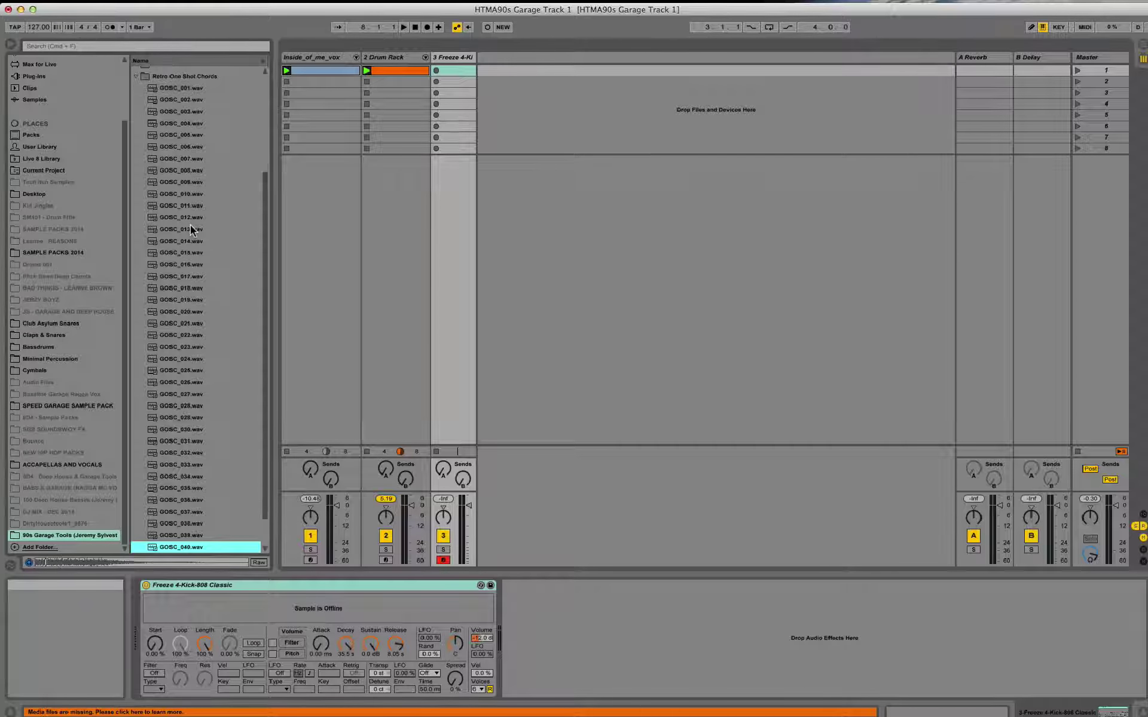
key("Down")
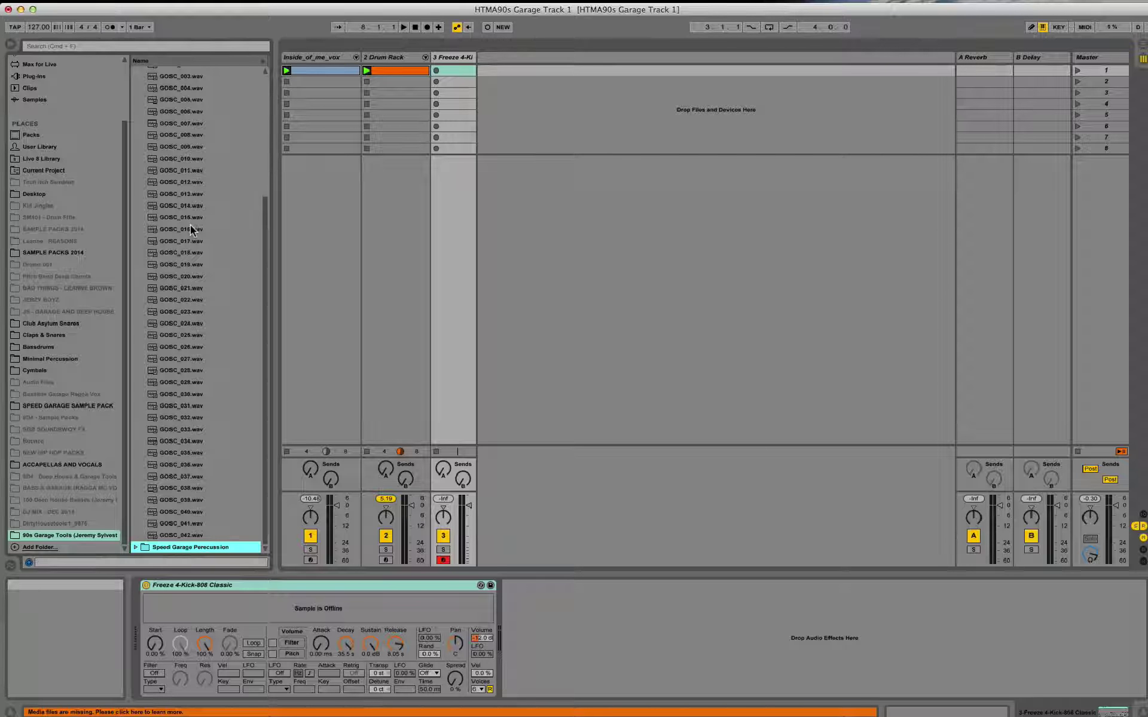
key("Up")
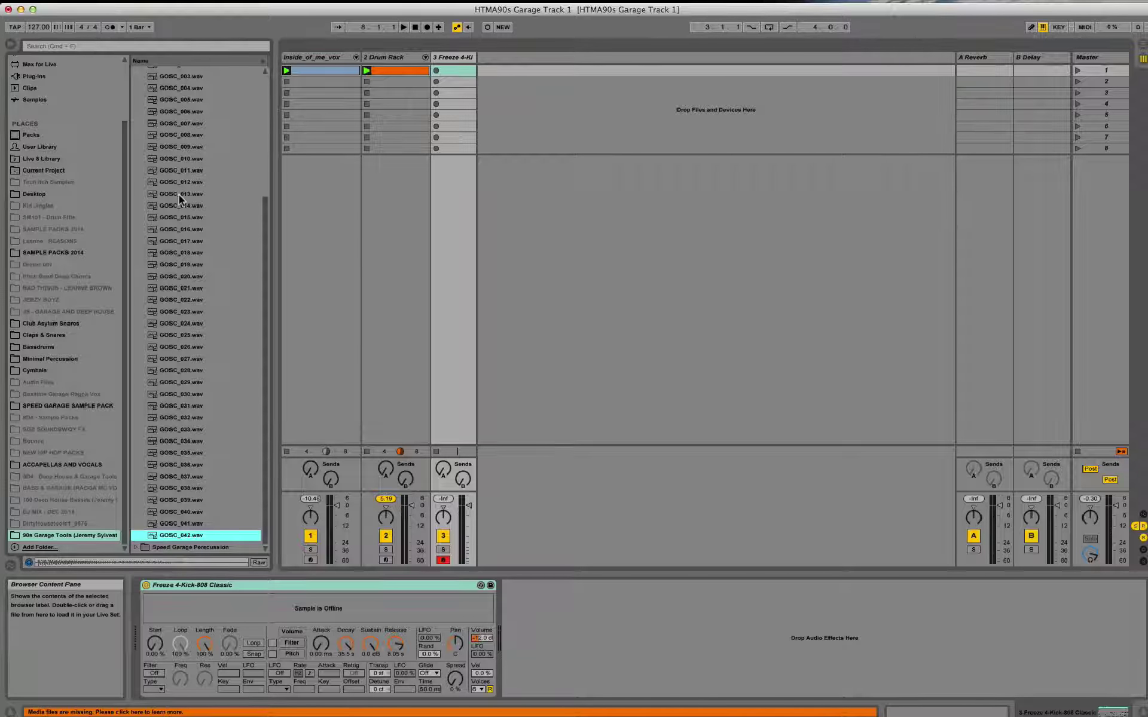
- Audition the Retro One Shot Chords samples again in order, from GOSC_011.wav through GOSC_039.wav
left_click(200, 172)
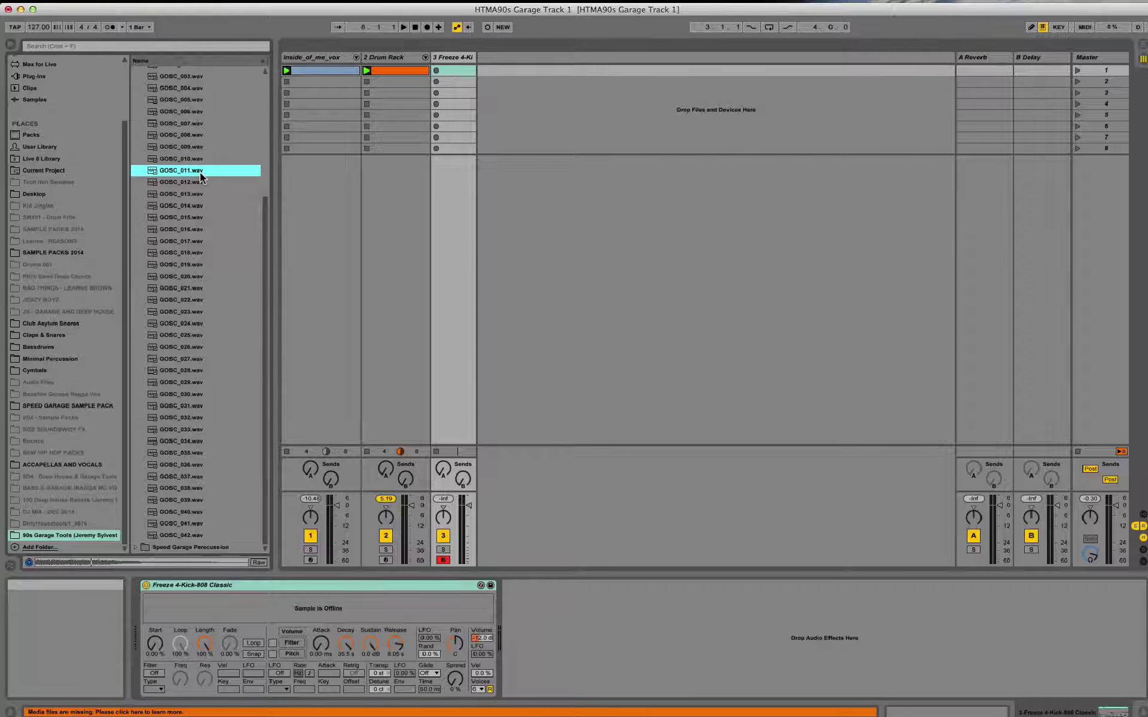
key("Down")
key("Down")
key("Down")
key("Down")
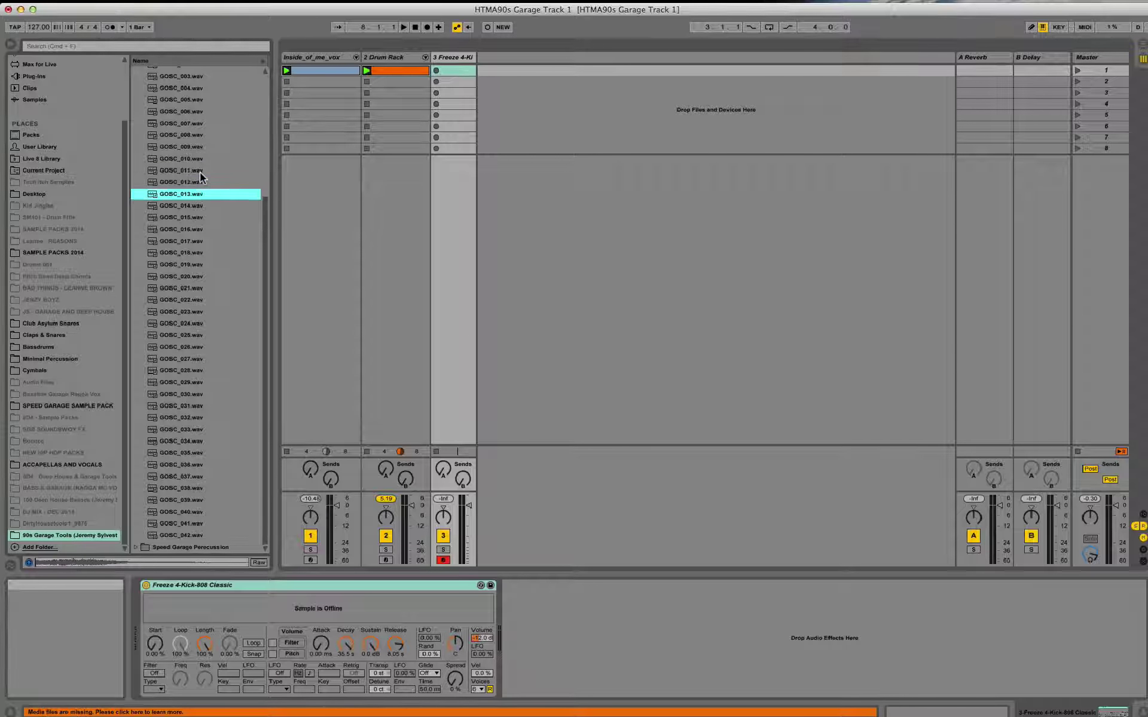
key("Down")
key("Down")
key("Down")
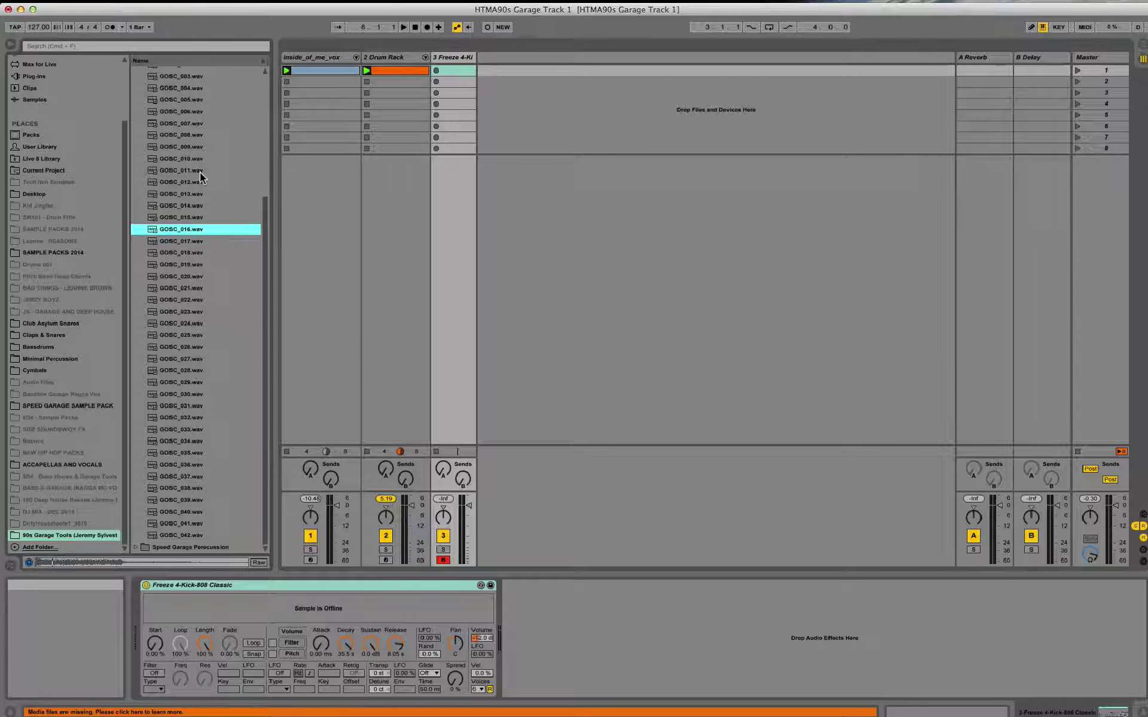
key("Down")
key("Down")
key("Down")
key("Down")
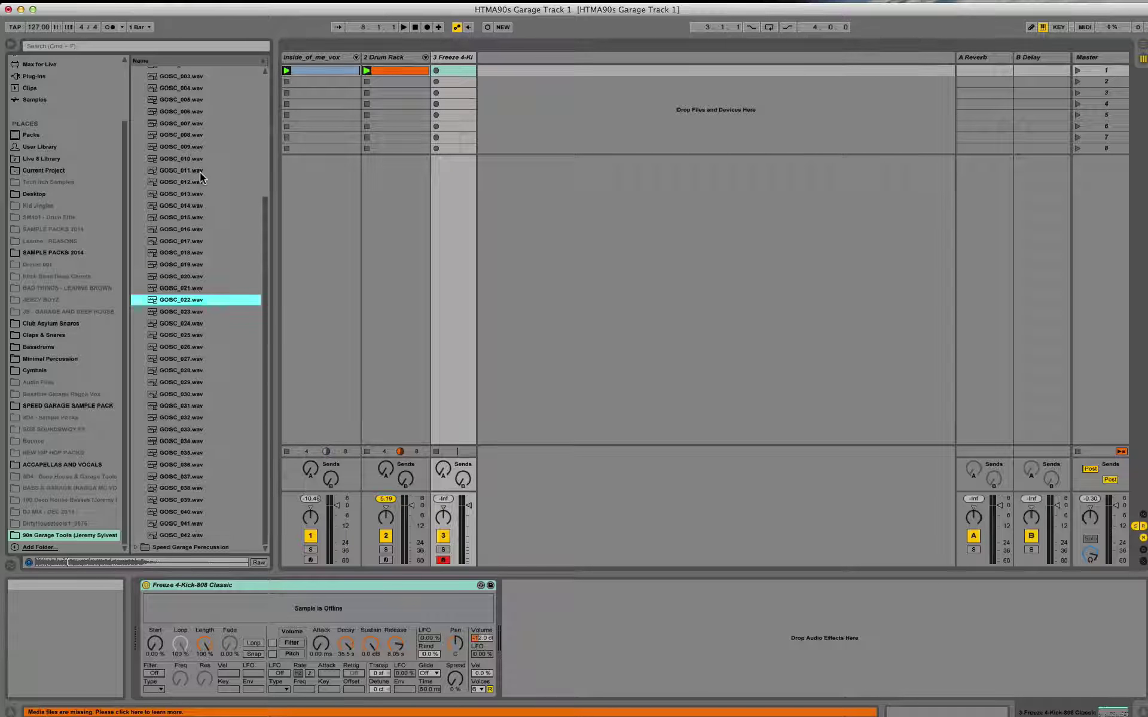
key("Down")
key("Down")
key("Down")
key("Down")
key("Down")
key("Down")
key("Down")
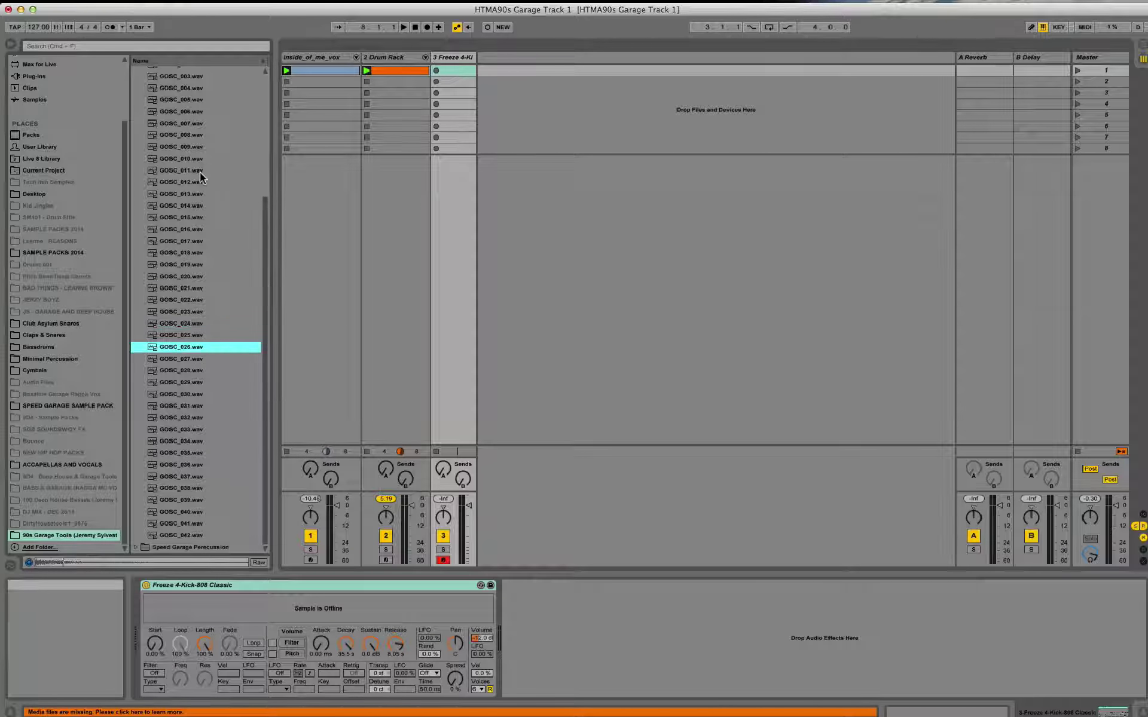
key("Down")
key("Down")
key("Down")
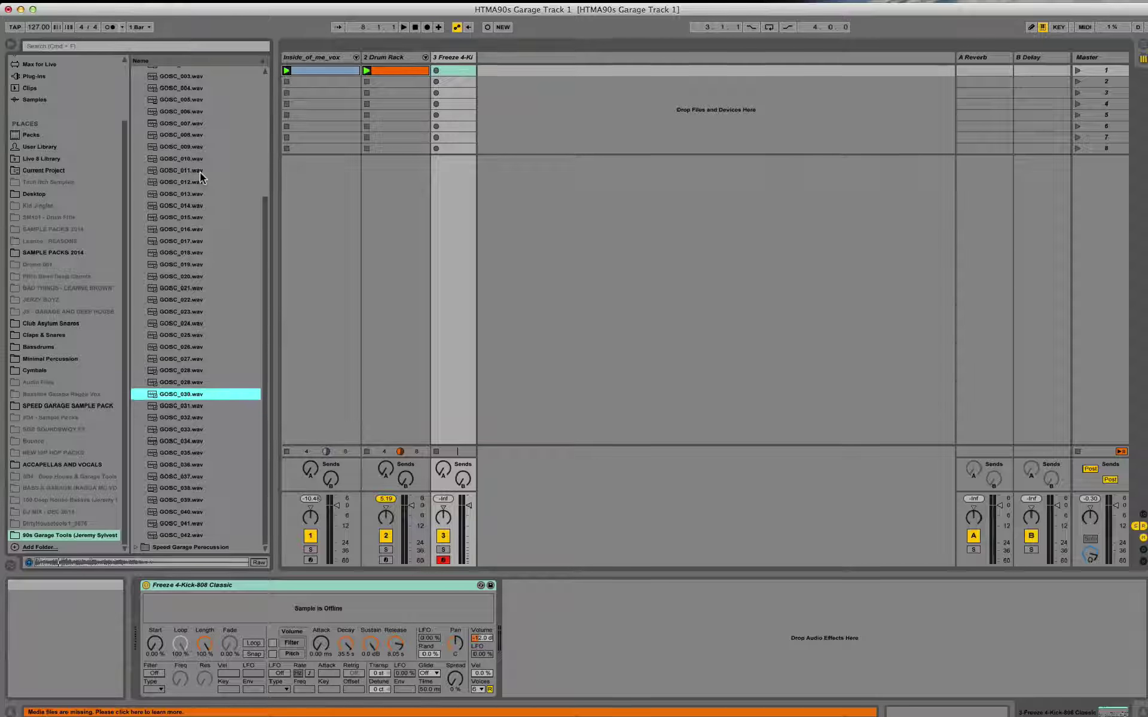
key("Down")
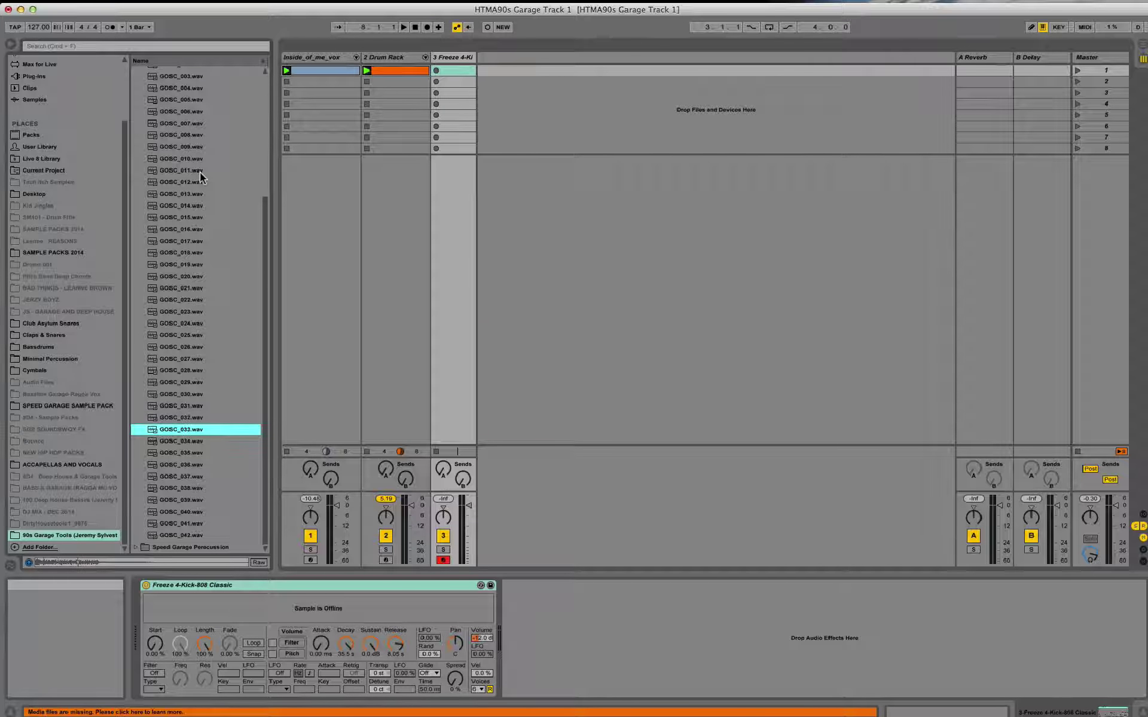
key("Down")
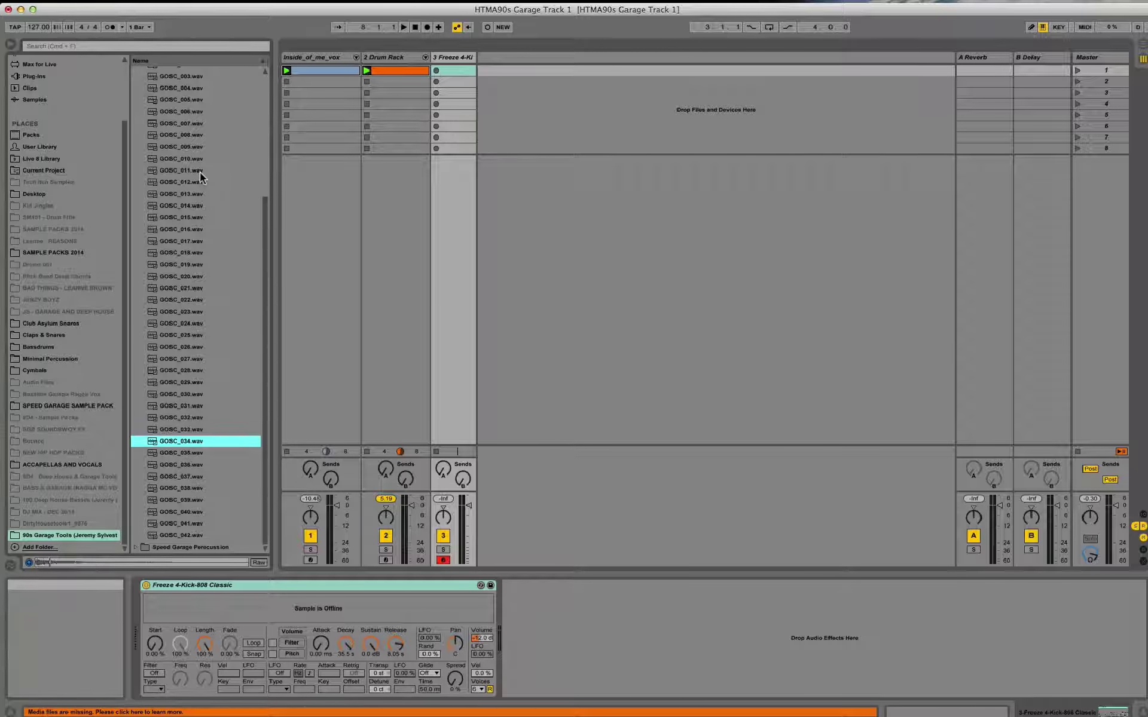
key("Down")
key("Down")
key("Down")
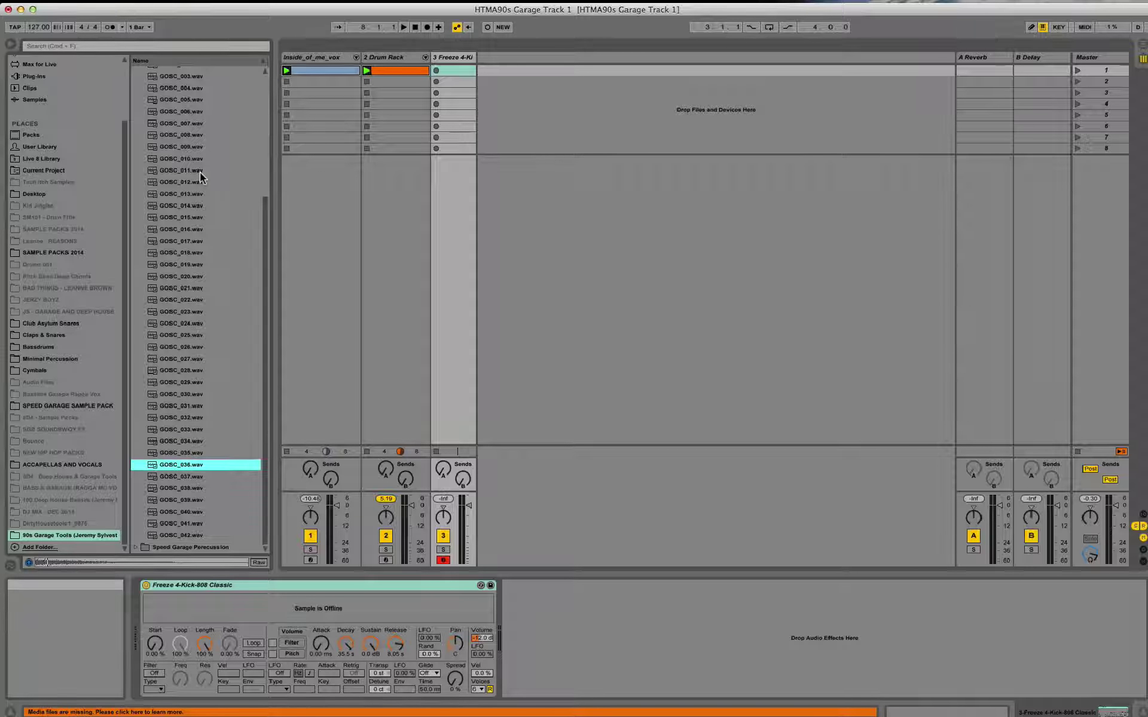
key("Down")
key("Down")
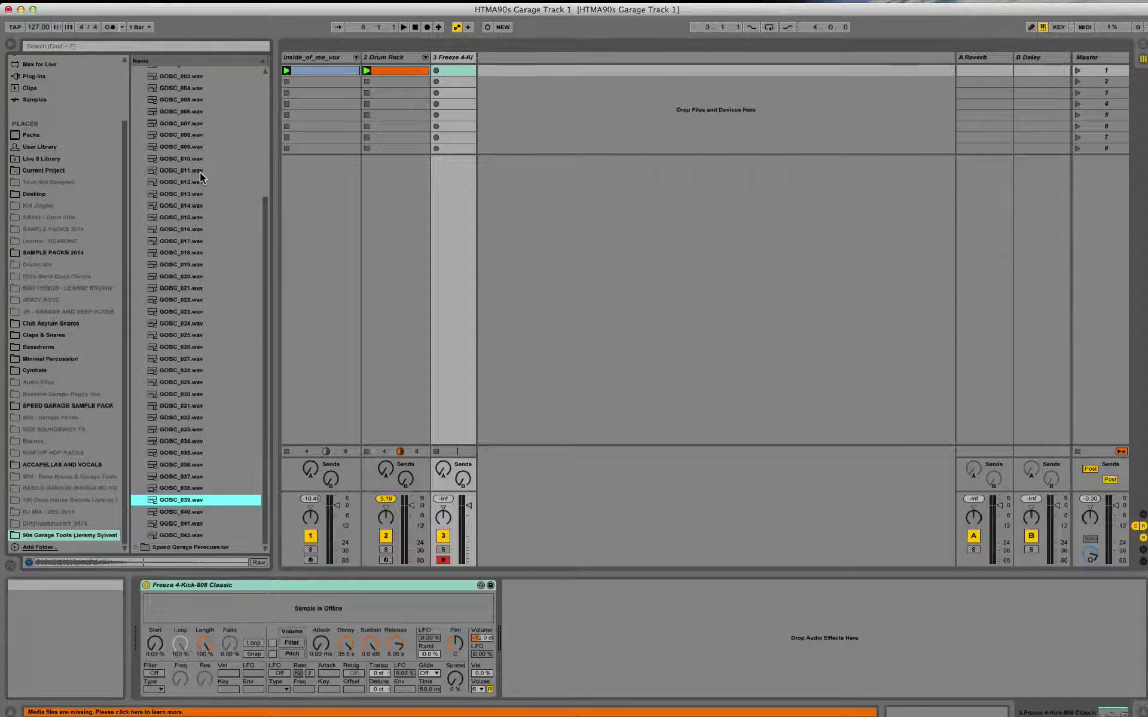
- Load GOSC_039.wav into the Simpler on track 3 and shorten the Simpler's release to 4.81
left_click_drag(177, 501, 256, 604)
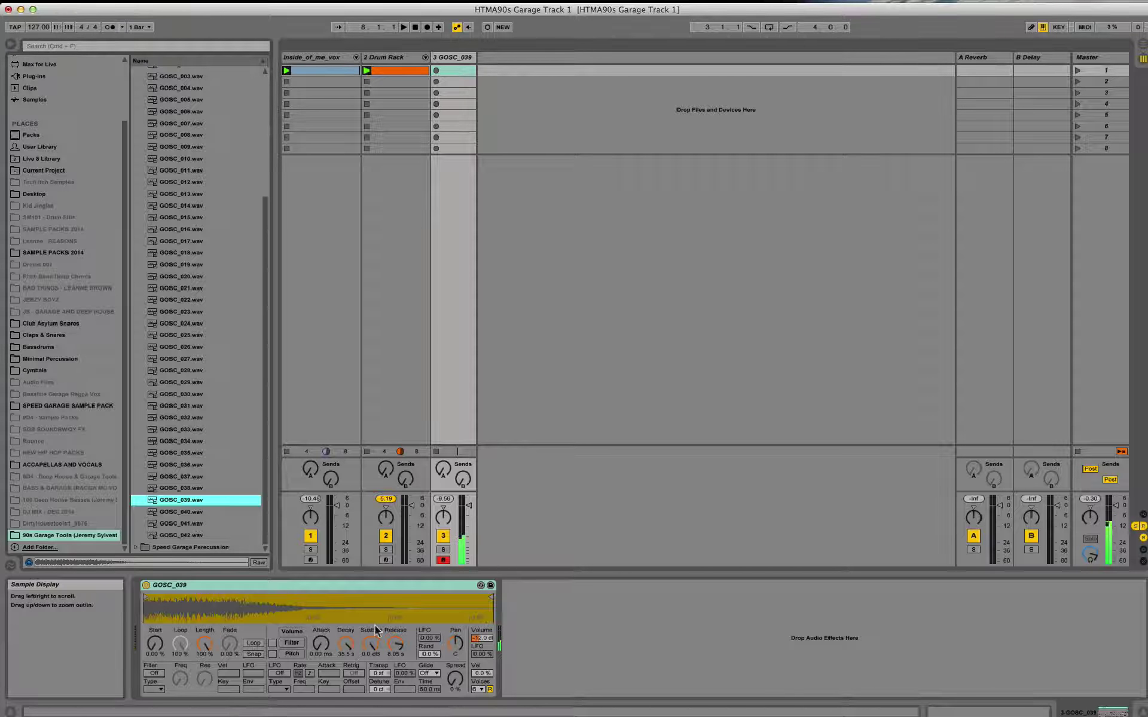
left_click_drag(396, 644, 397, 649)
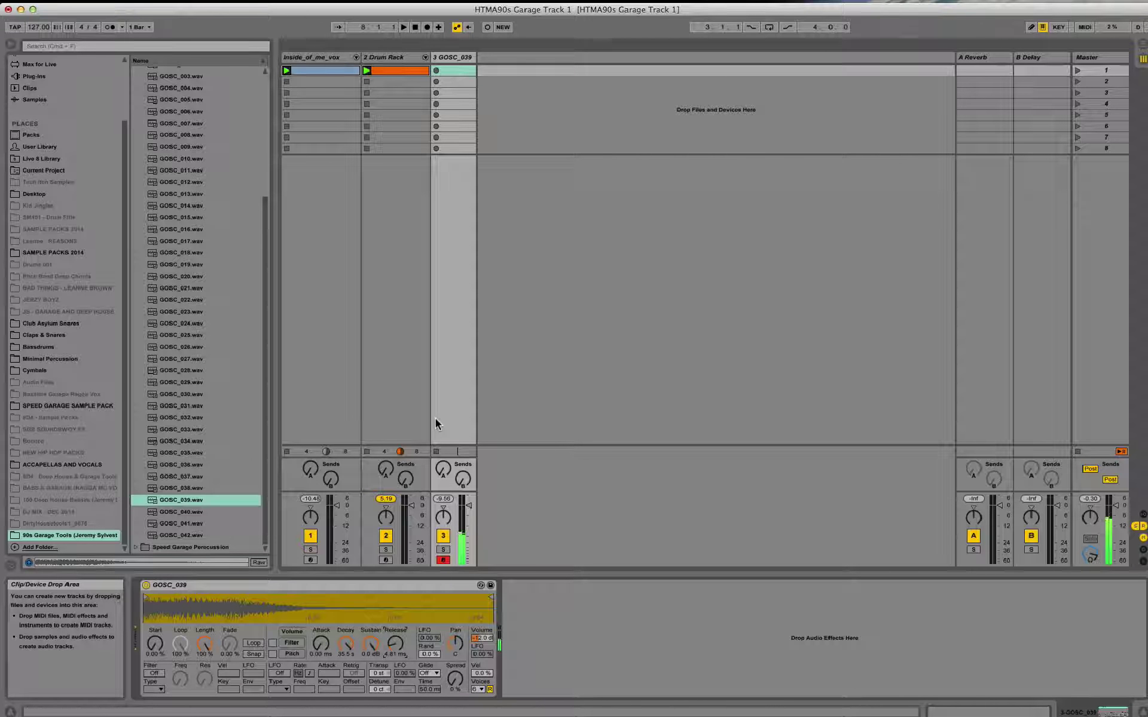
- Raise the chord track's volume slightly while playing along with the beat, and replace the Simpler's sample with GOSC_011.wav
key("space")
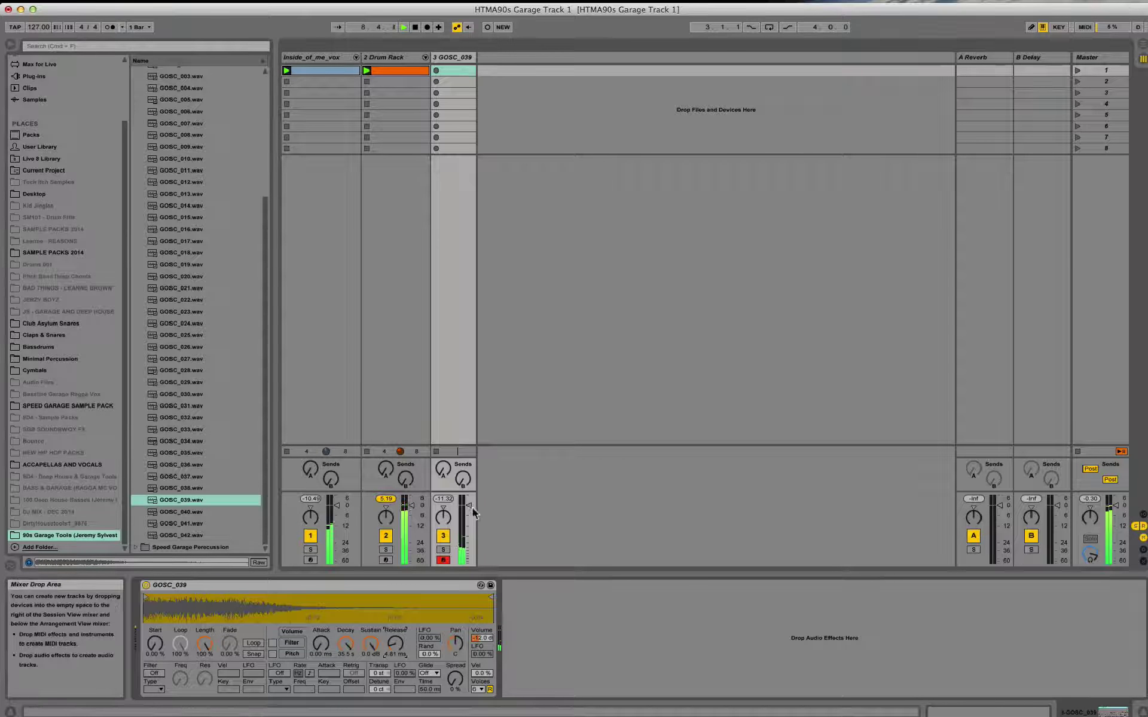
left_click_drag(469, 506, 468, 503)
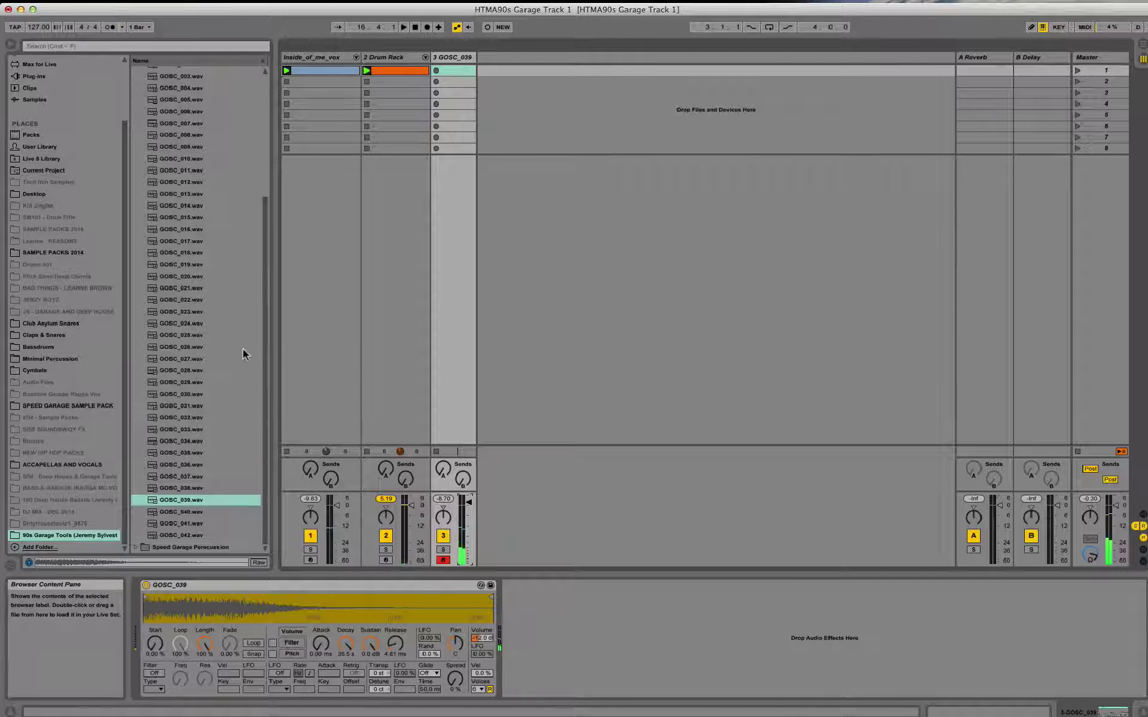
mouse_move(209, 171)
left_mouse_down()
mouse_move(173, 171)
mouse_move(256, 454)
mouse_move(281, 605)
left_mouse_up()
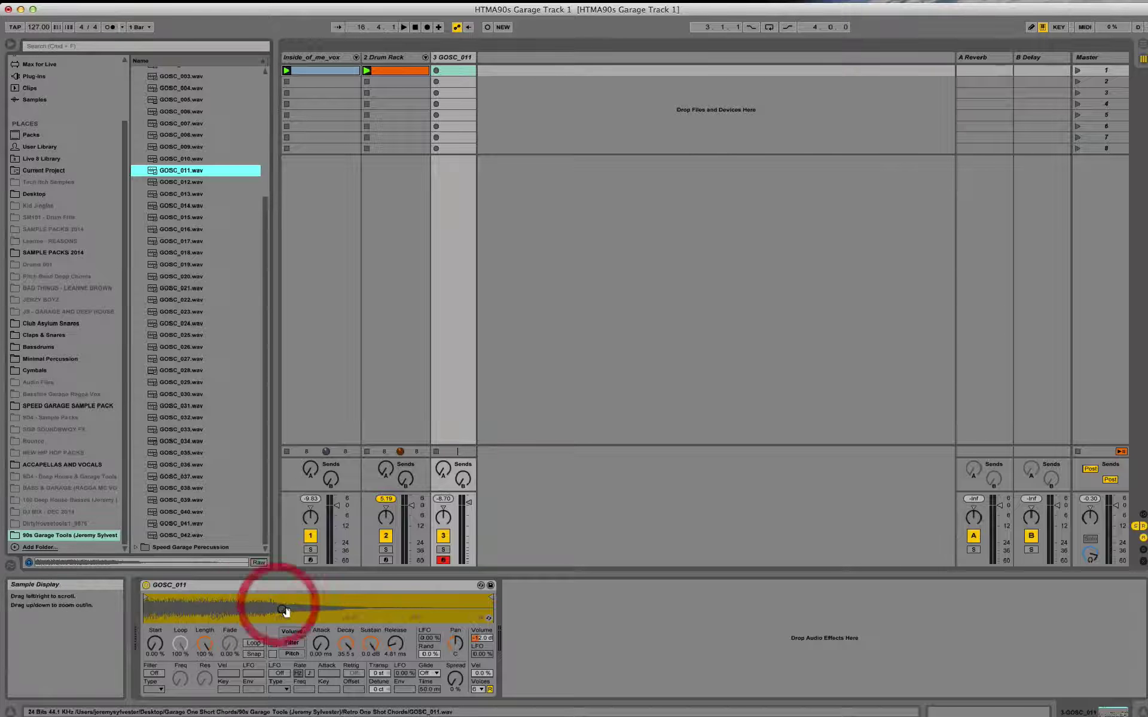
key("space")
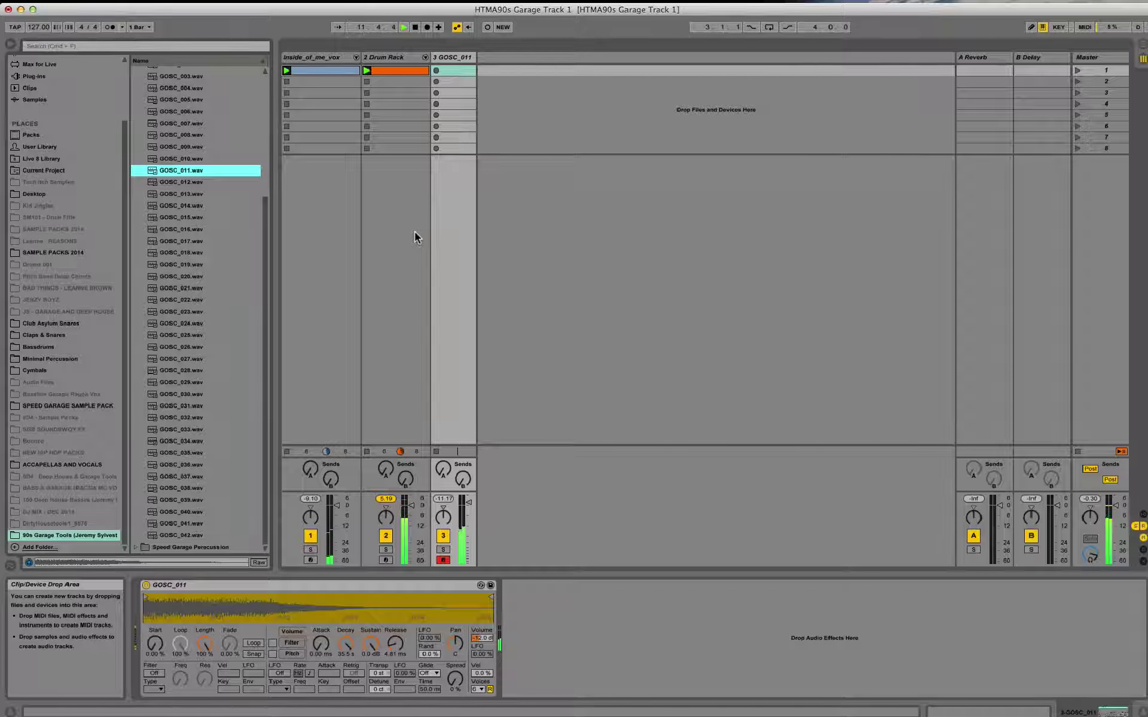
- Insert a MIDI clip in the first slot of the GOSC_011 track and extend its loop to two bars
double_click(459, 71)
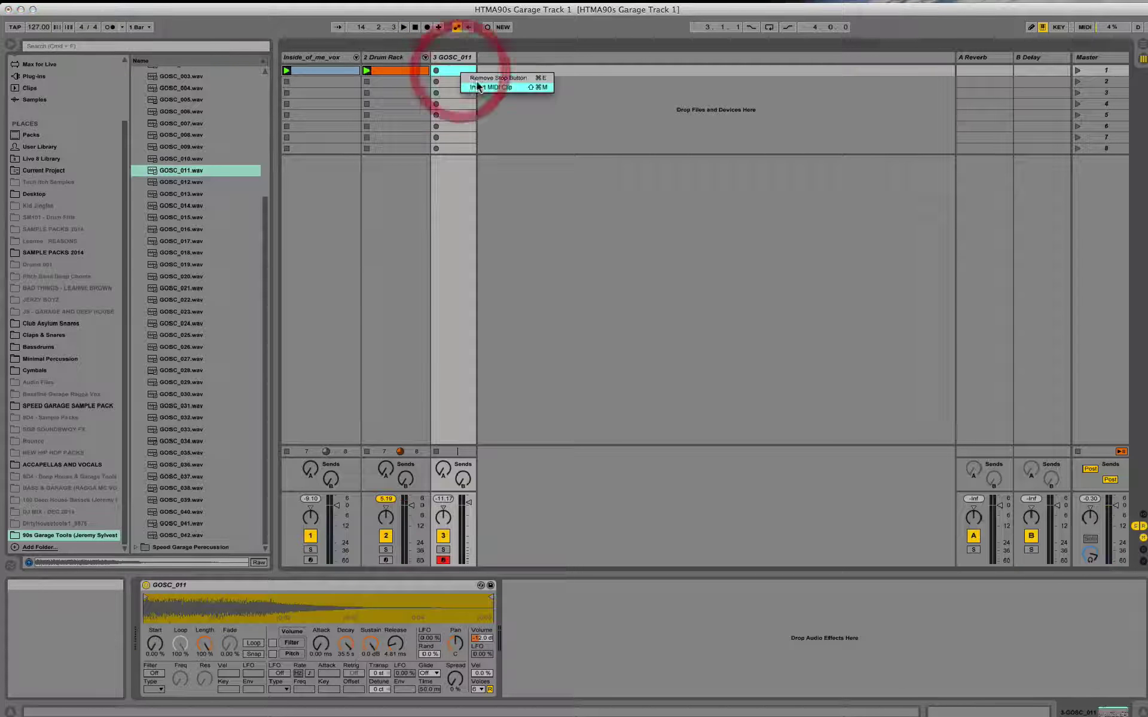
left_click_drag(237, 690, 236, 683)
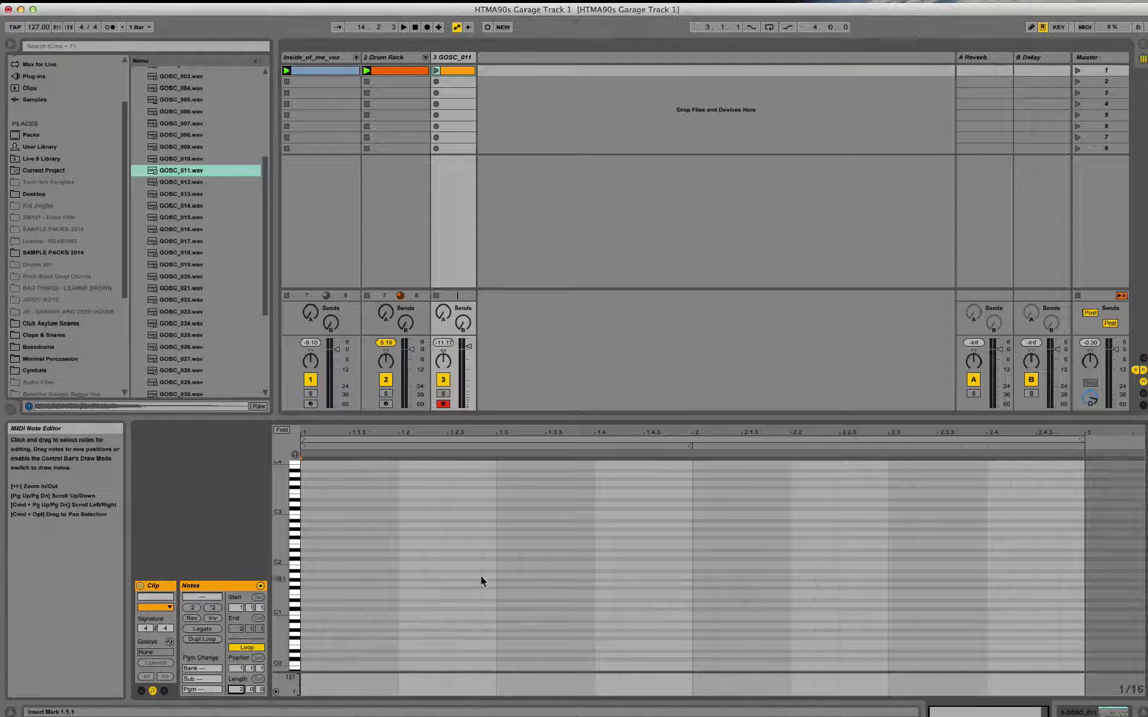
left_click_drag(691, 446, 1084, 446)
- Start overdub recording in the running GOSC_011 clip and delete the first recorded D3 note
left_click(436, 71)
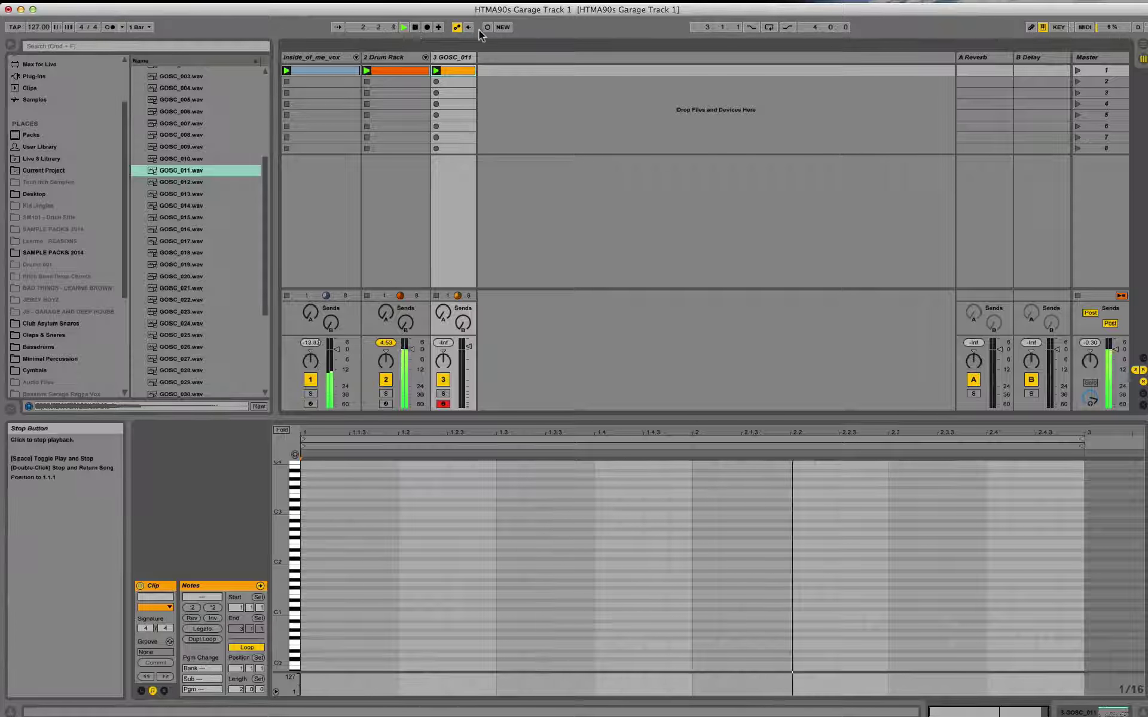
left_click(488, 28)
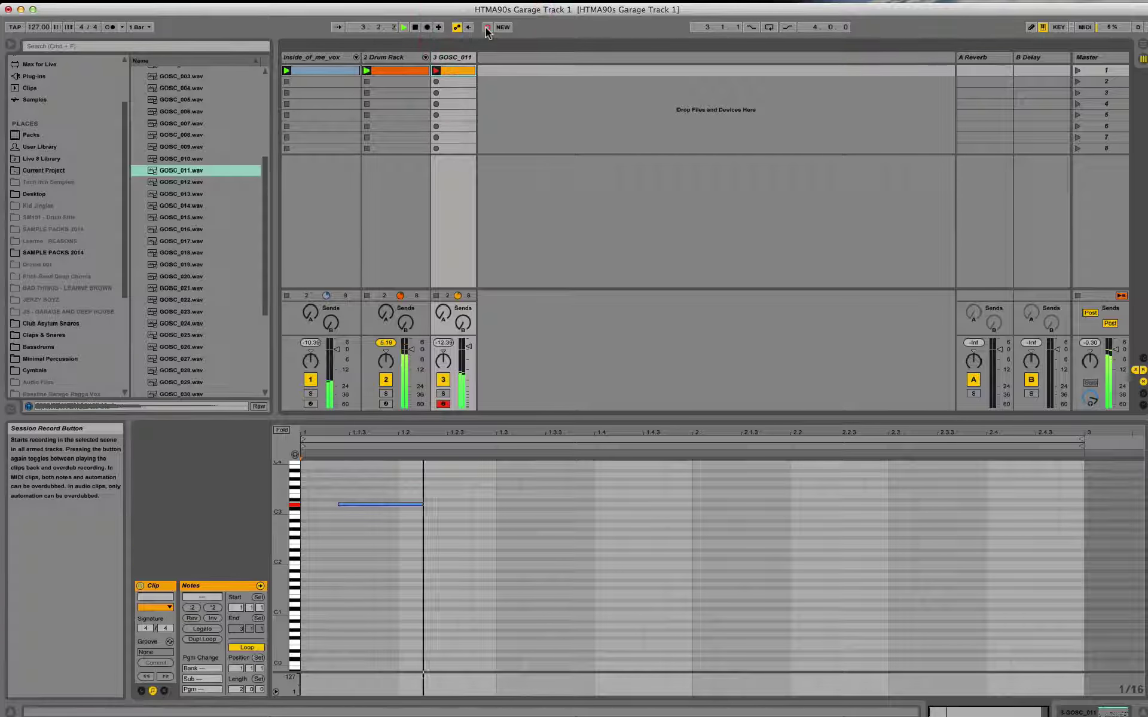
left_click_drag(413, 479, 373, 550)
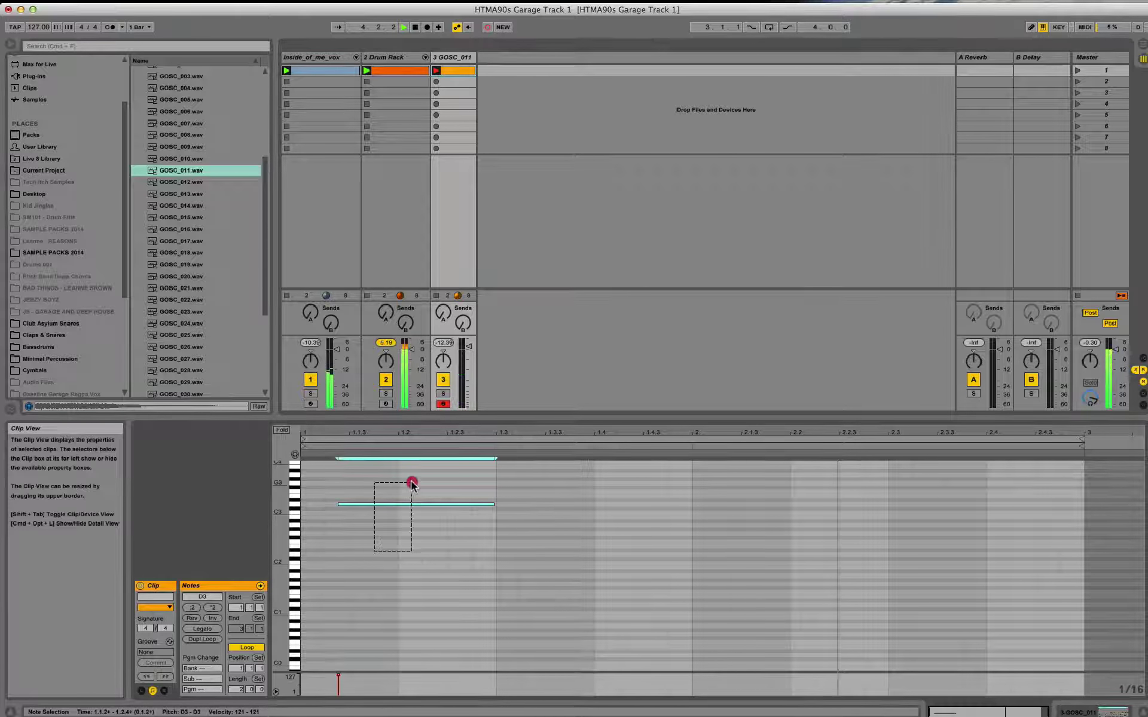
key("Delete")
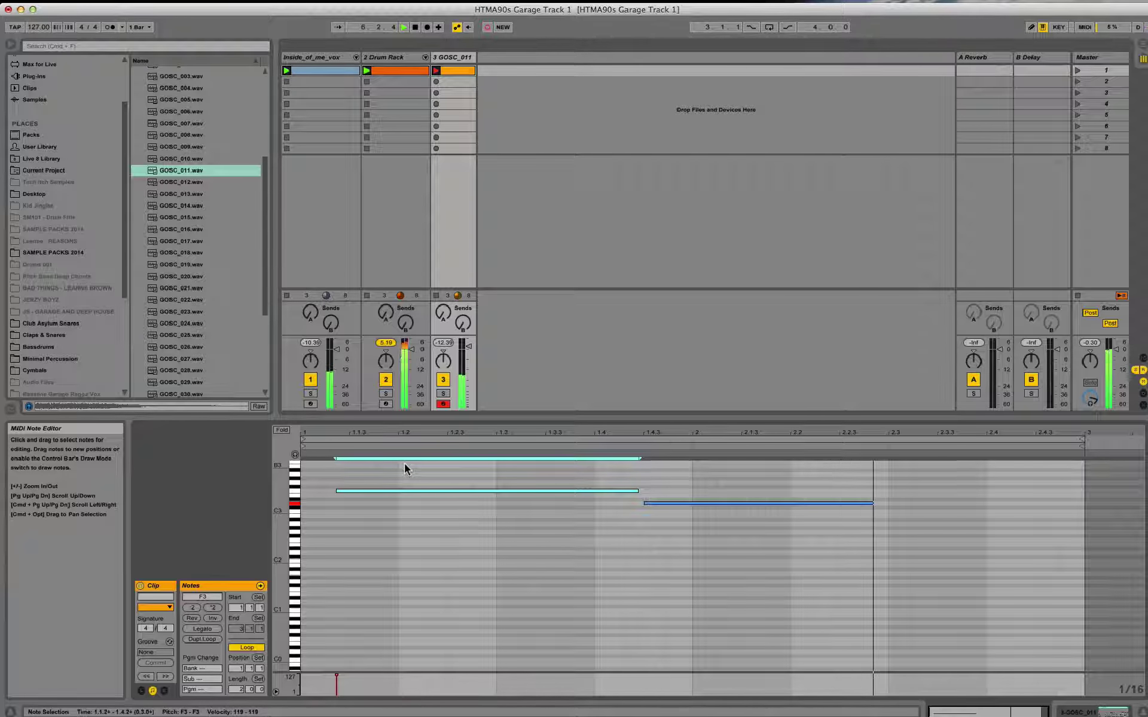
- Record an F3 note followed by a long D3 note, stop playback, and delete the short leftover note at the clip's start
left_click(441, 523)
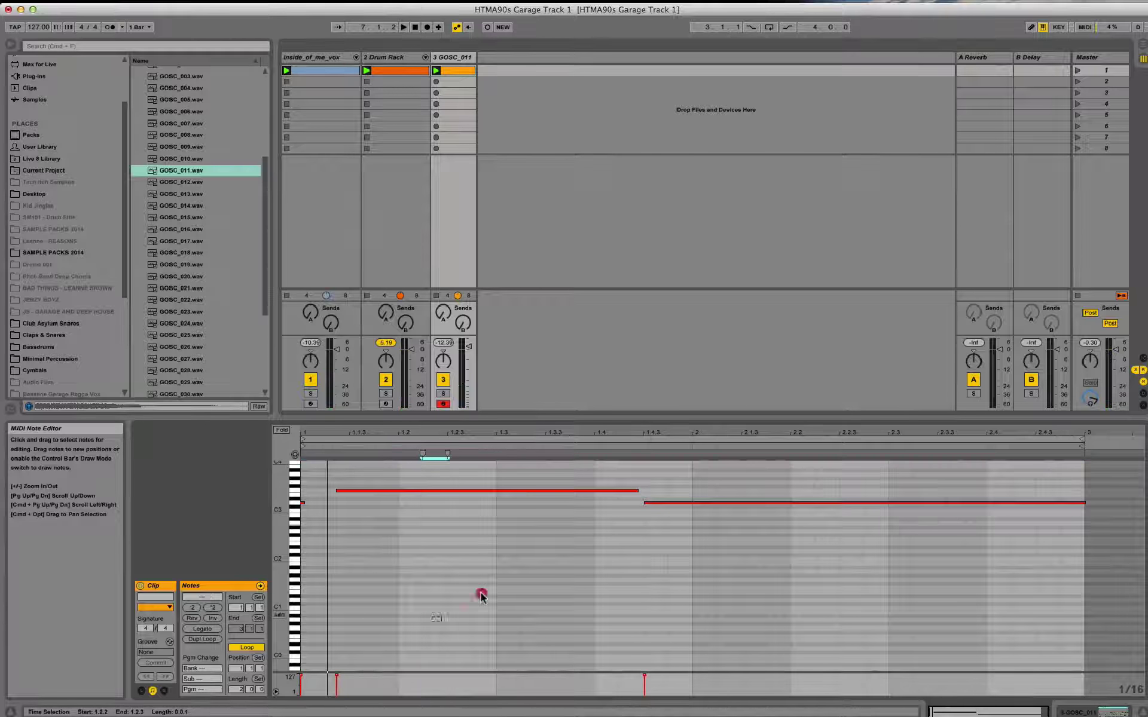
left_click_drag(346, 520, 294, 499)
key("Delete")
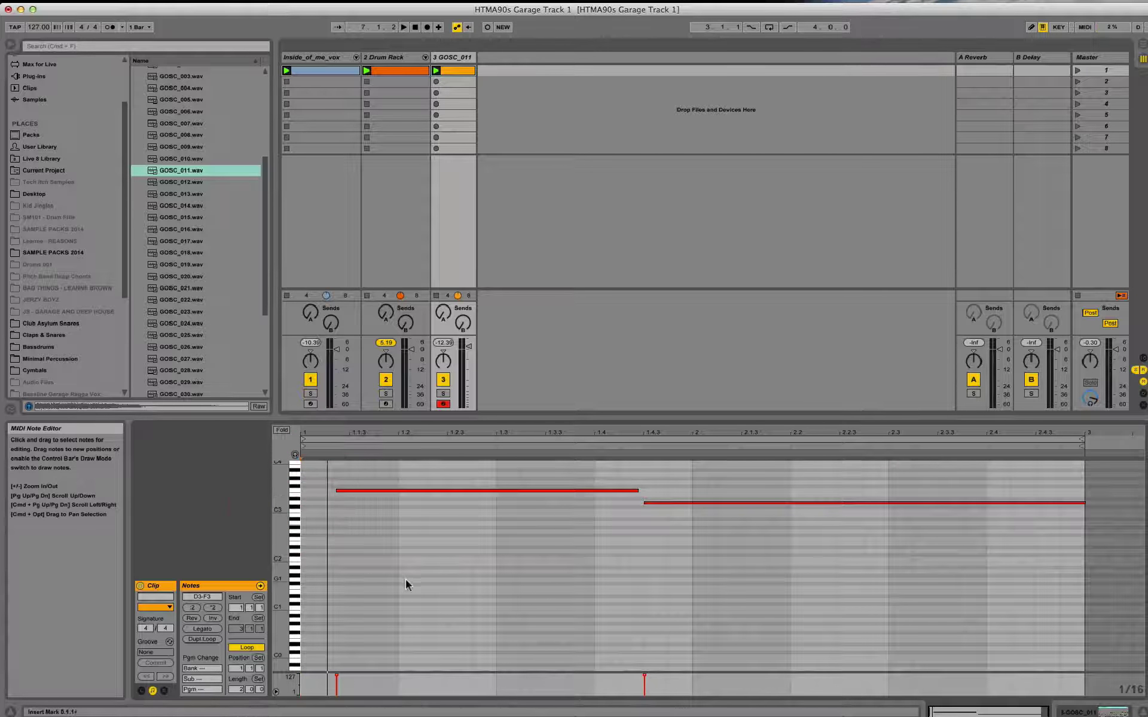
- Quantize both MIDI notes in the GOSC_011 clip
left_click_drag(406, 582, 737, 450)
left_click(86, 5)
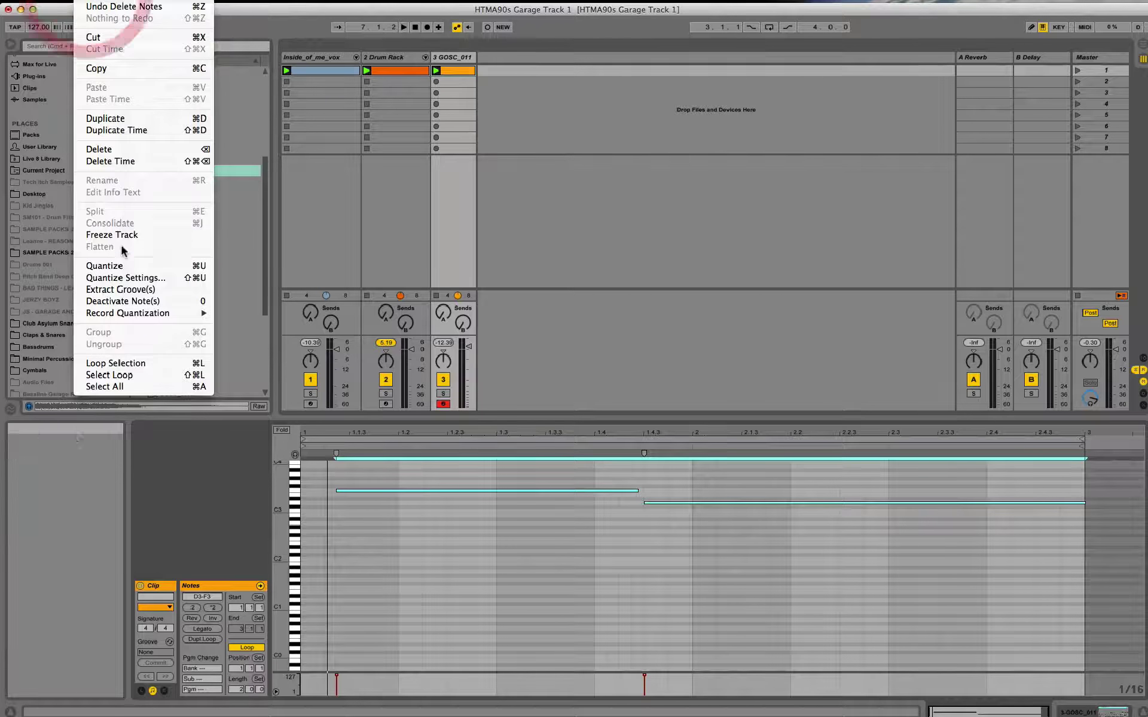
left_click(128, 267)
- Play back the set with the quantized chords and solo the Inside_of_me_vox track
key("space")
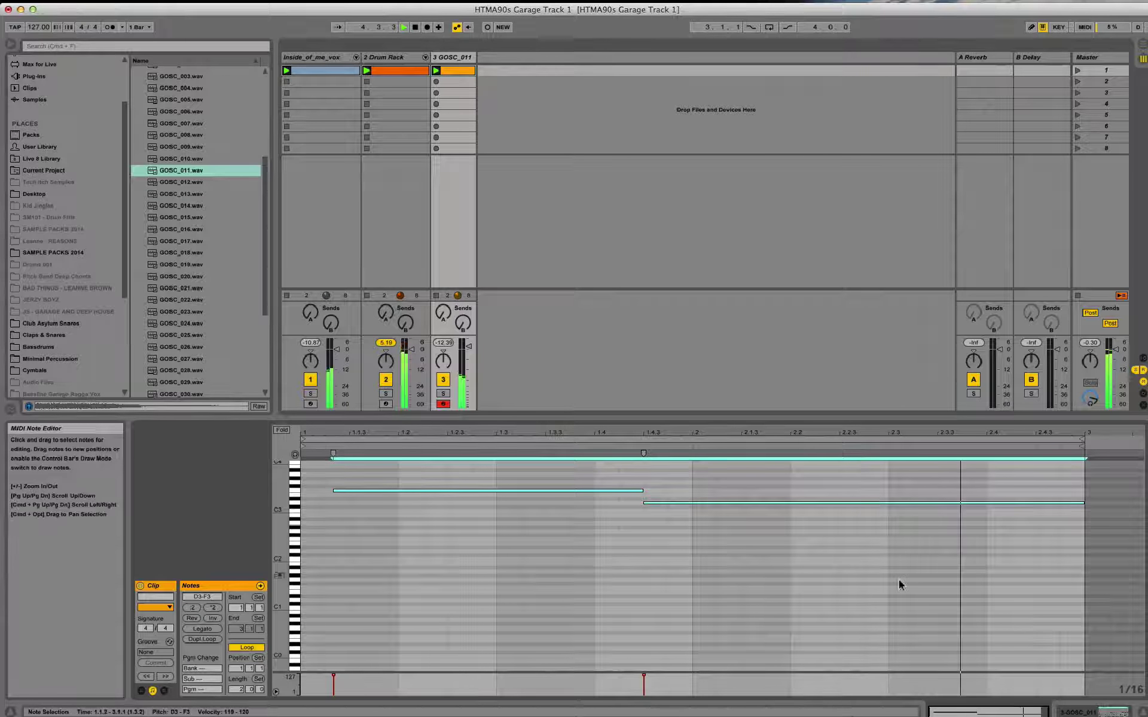
left_click(1091, 712)
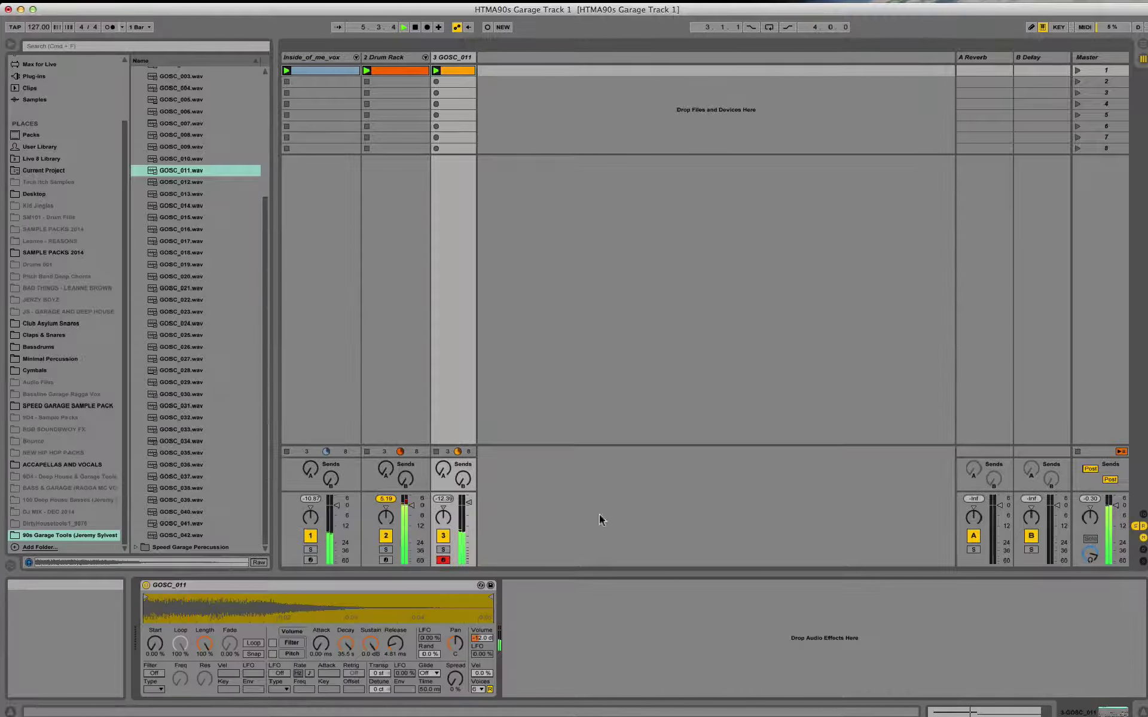
left_click(310, 550)
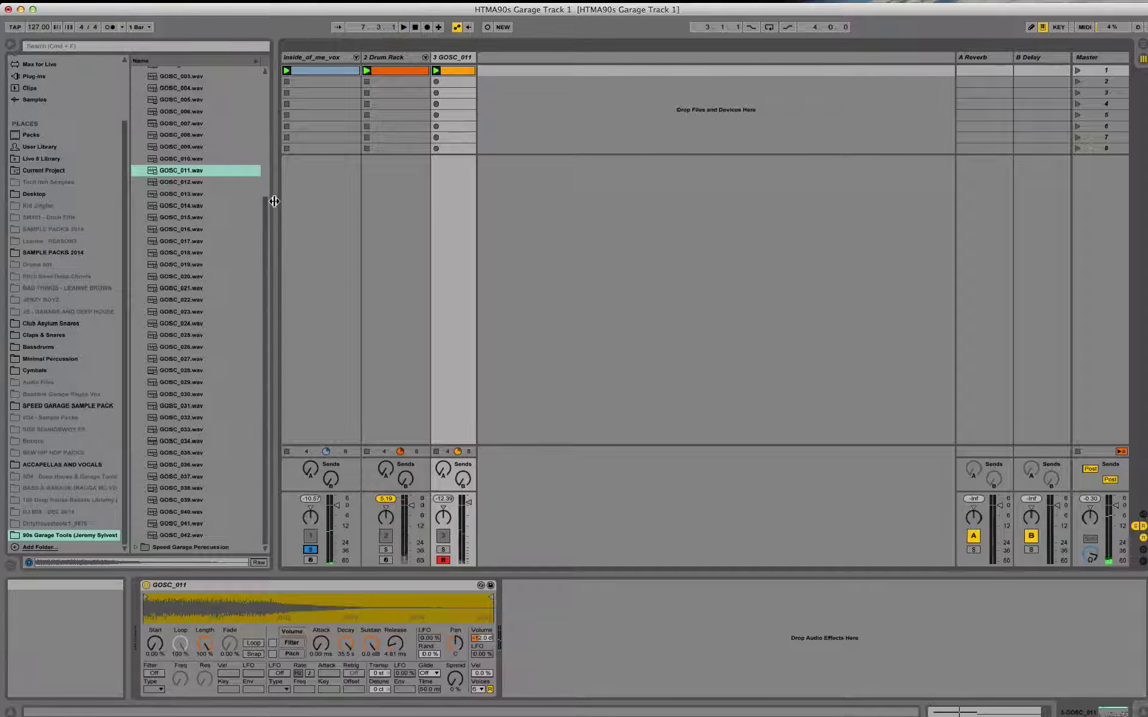
- Display the list of Audio Effects in the browser
left_click_drag(261, 212, 263, 76)
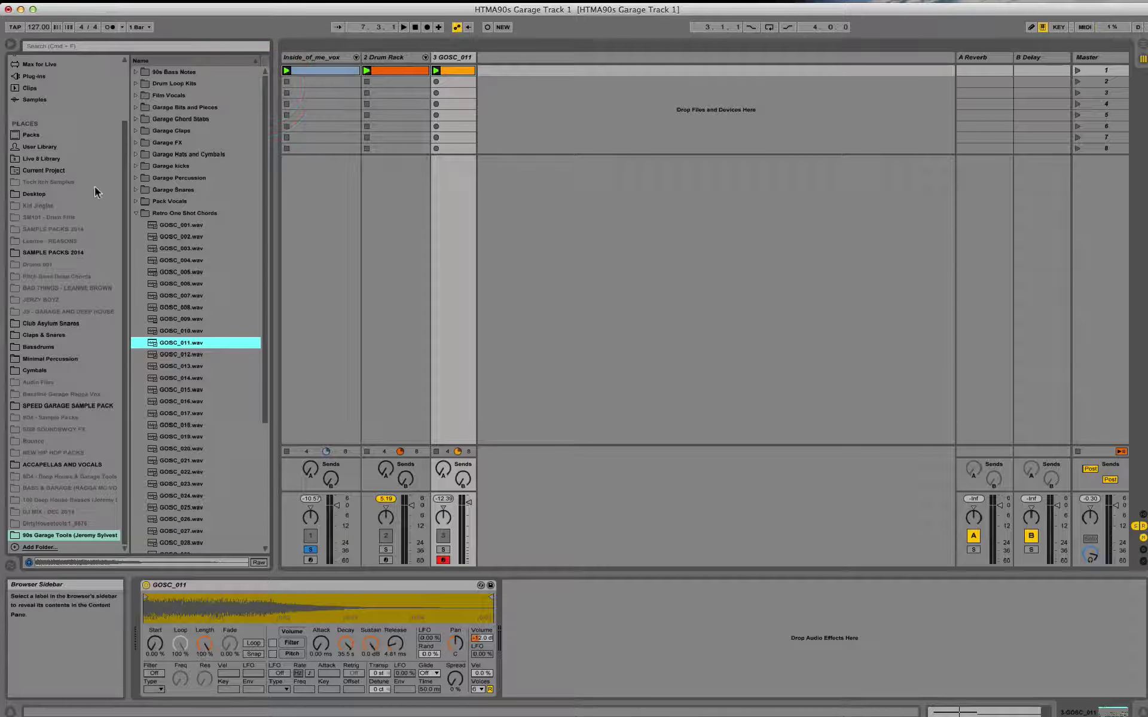
scroll(45, 95, "up", 5)
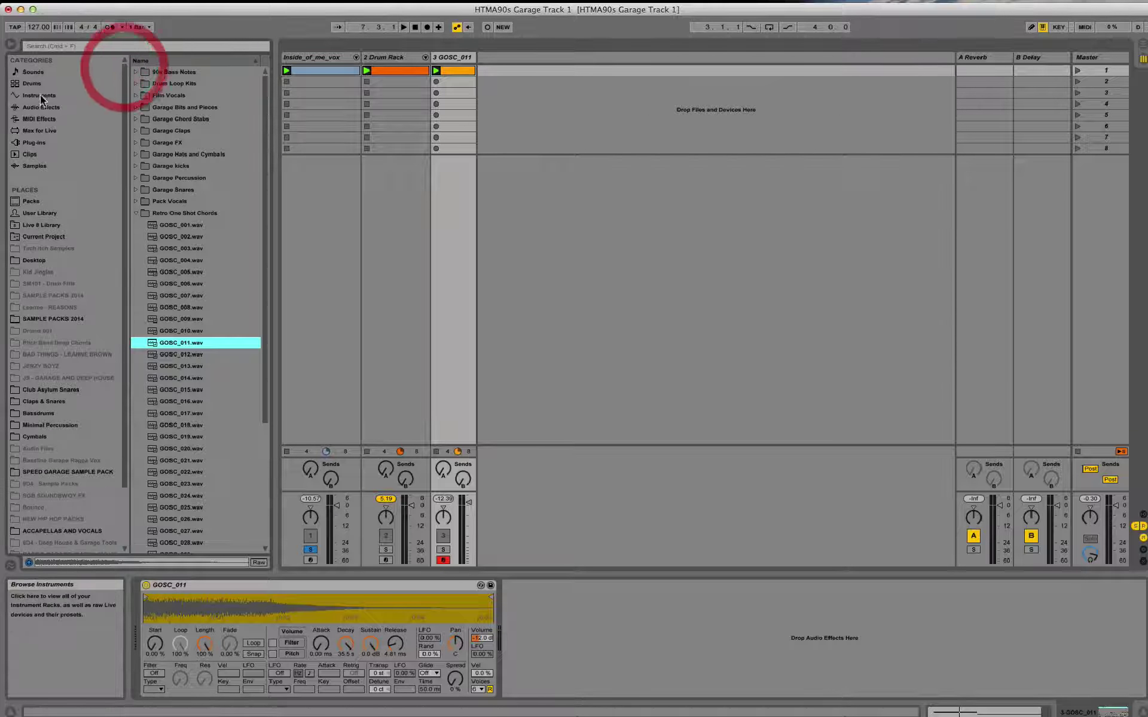
left_click(41, 94)
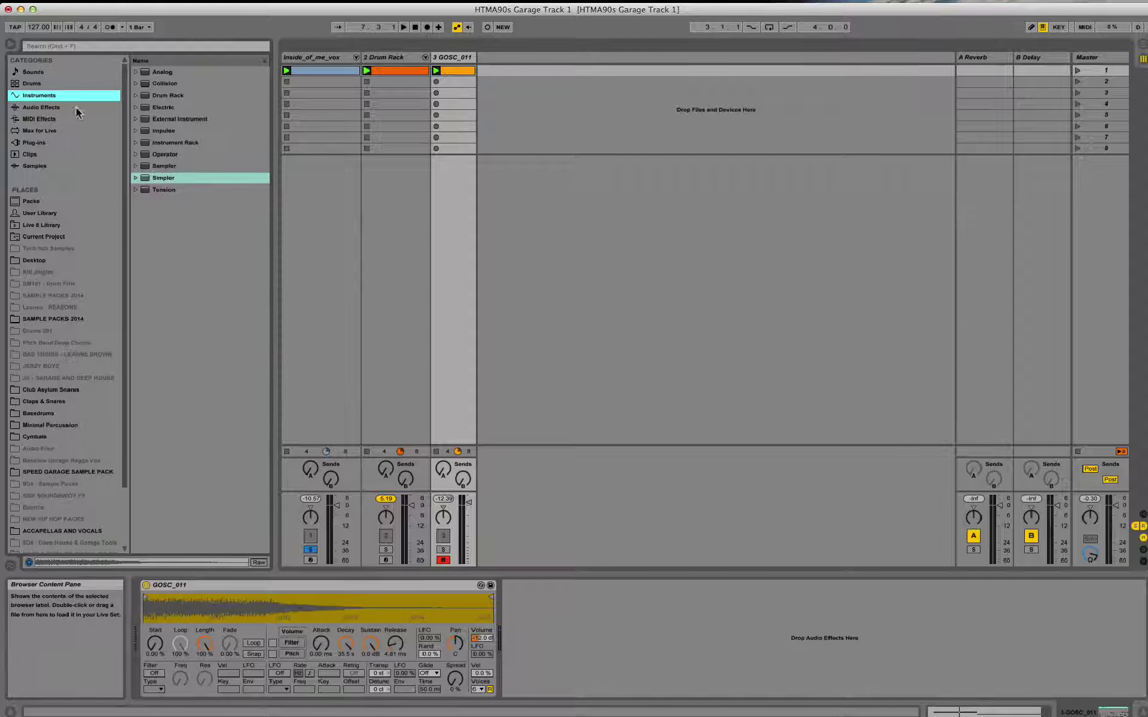
left_click(57, 107)
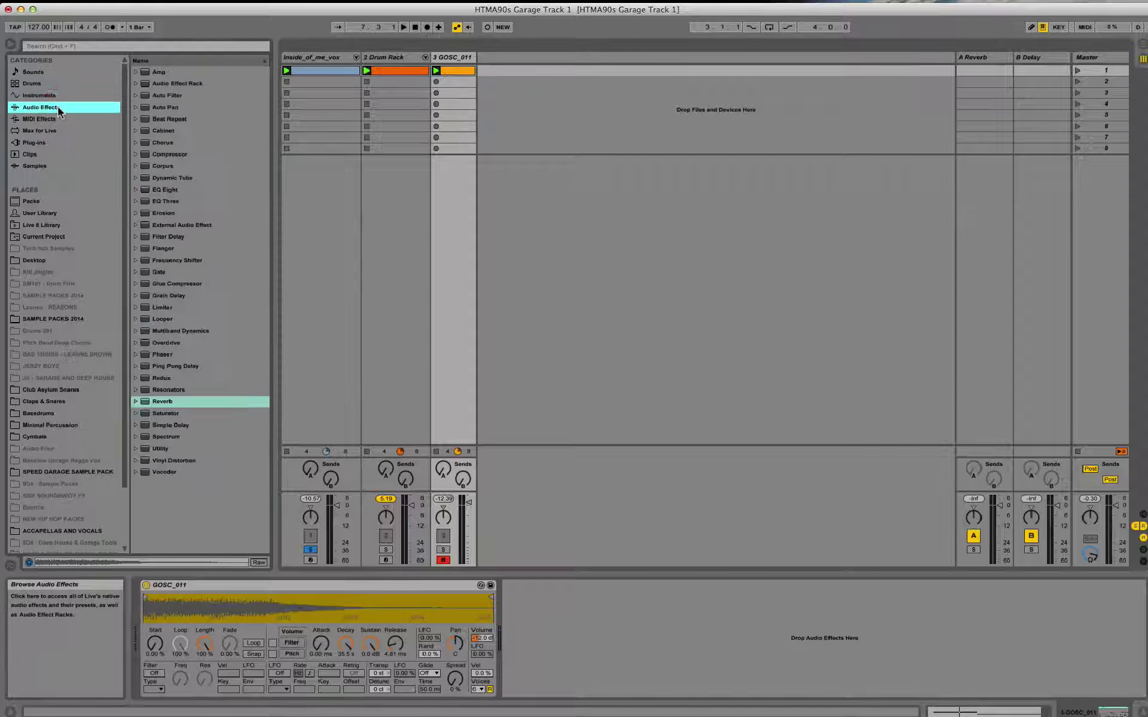
- Add a Glue Compressor with lowered threshold and raised makeup gain, plus an EQ Eight, to the GOSC_011 track and play it
double_click(200, 284)
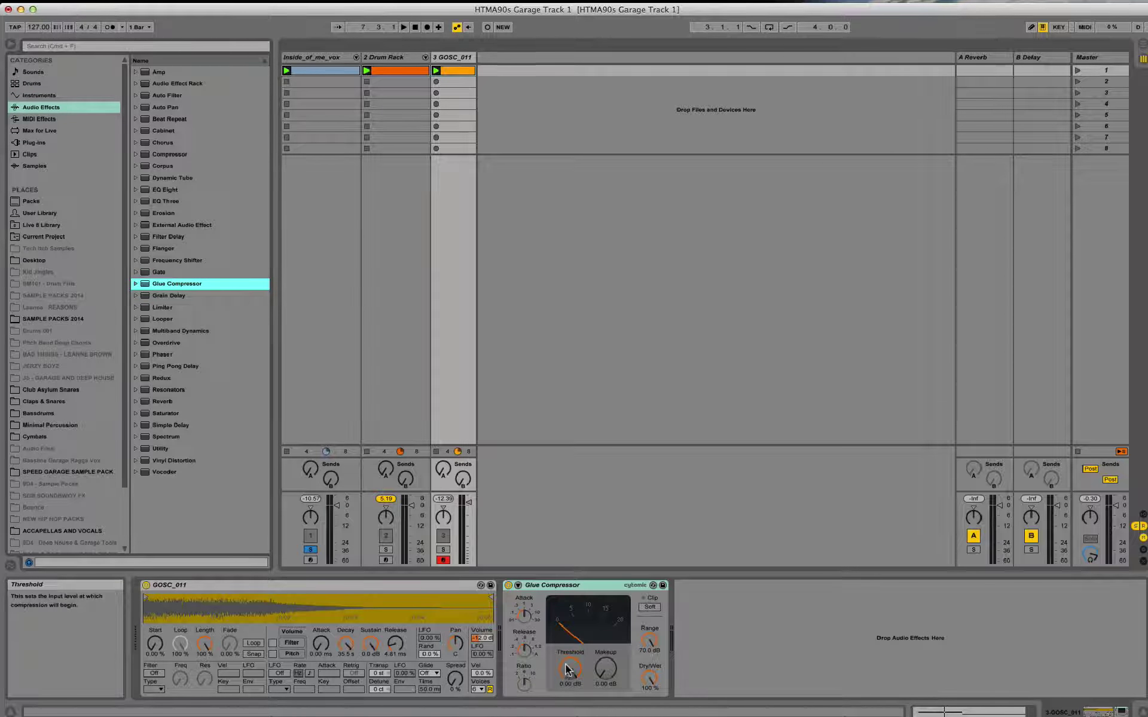
left_click_drag(570, 668, 569, 704)
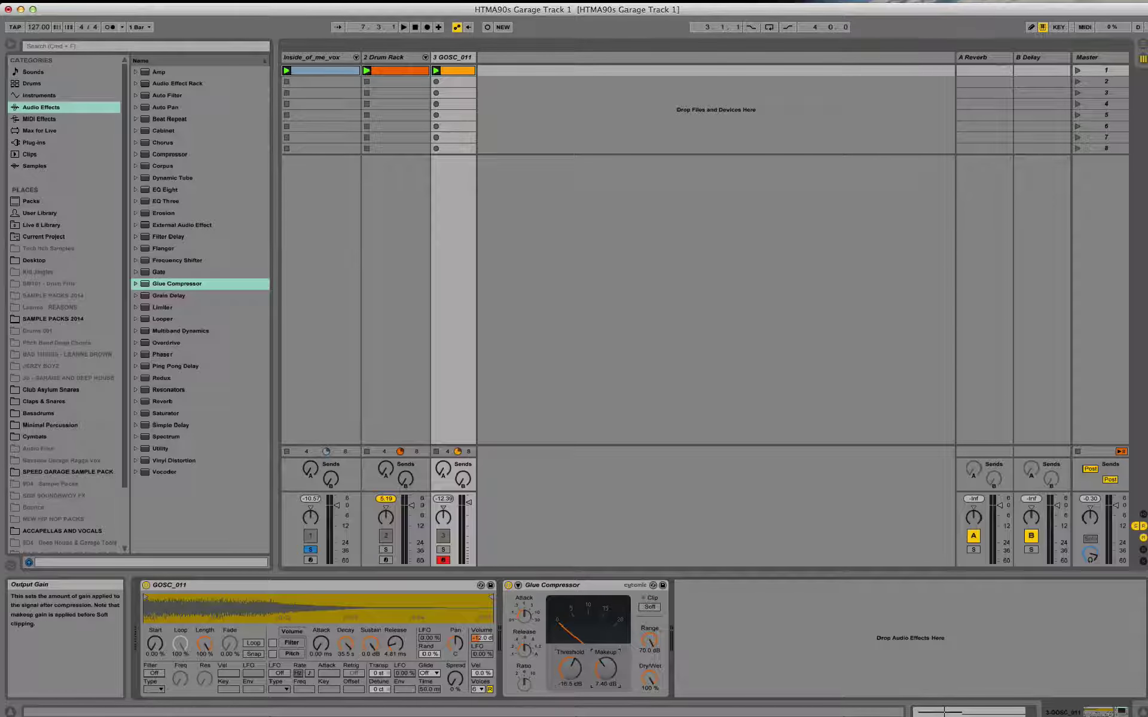
double_click(170, 190)
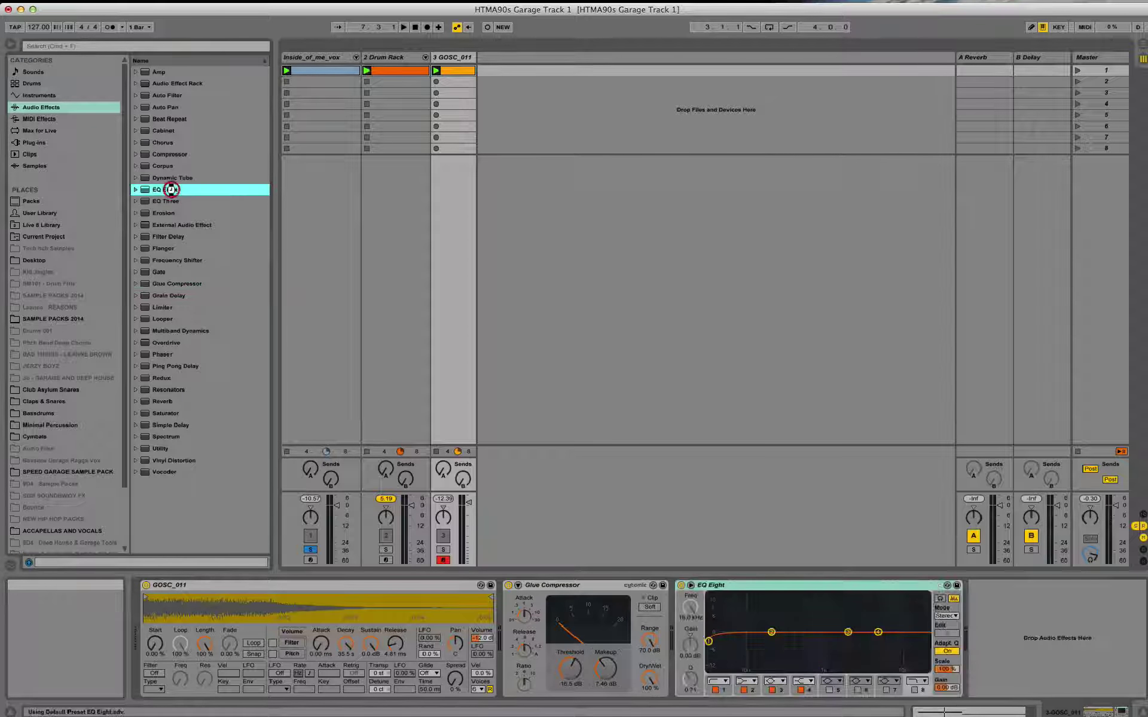
key("space")
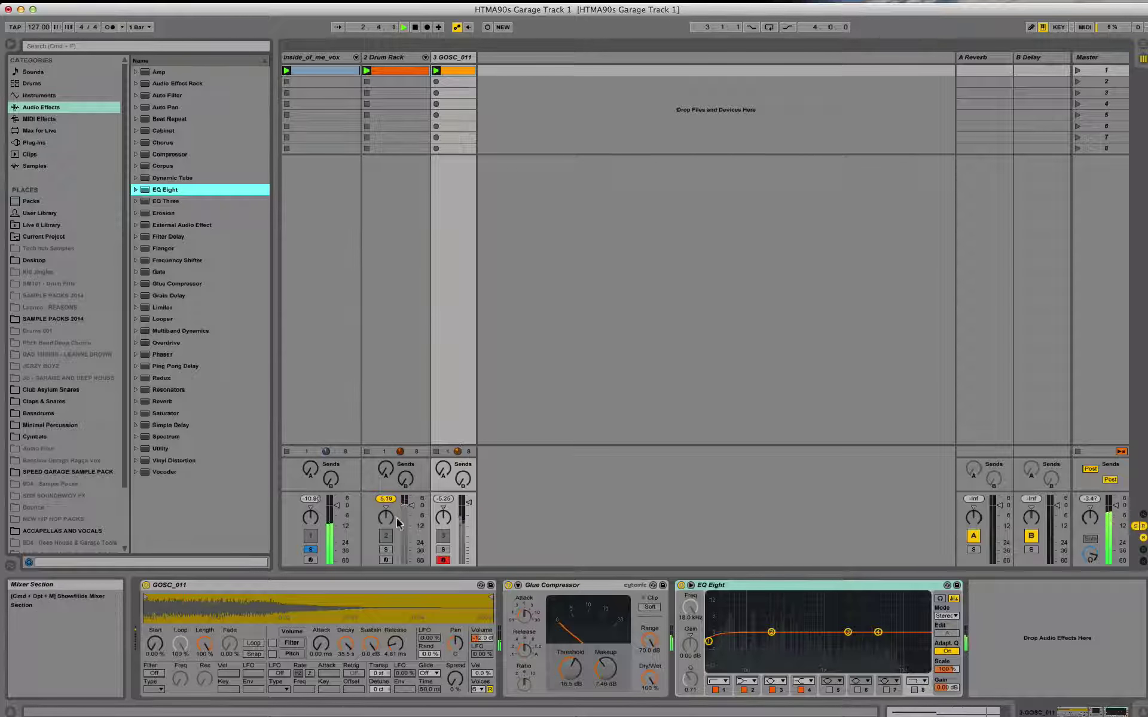
- Remove the EQ Eight and the Glue Compressor from the GOSC_011 track
left_click(454, 57)
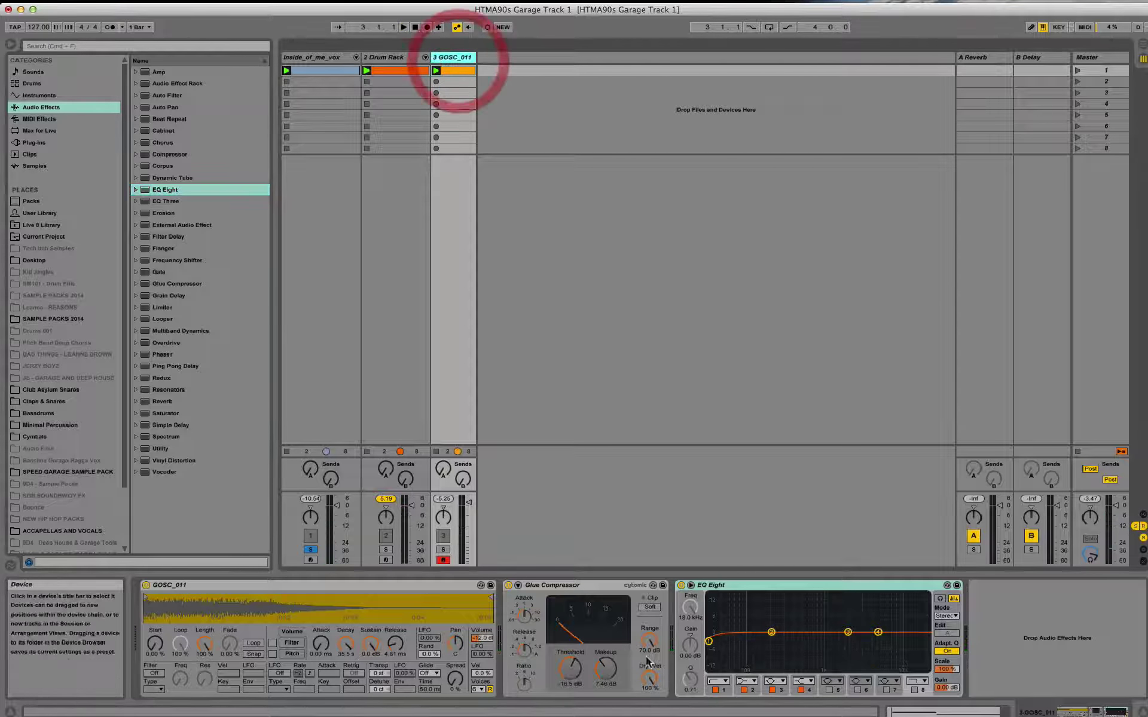
left_click(743, 587)
key("Delete")
left_click(606, 590)
key("Delete")
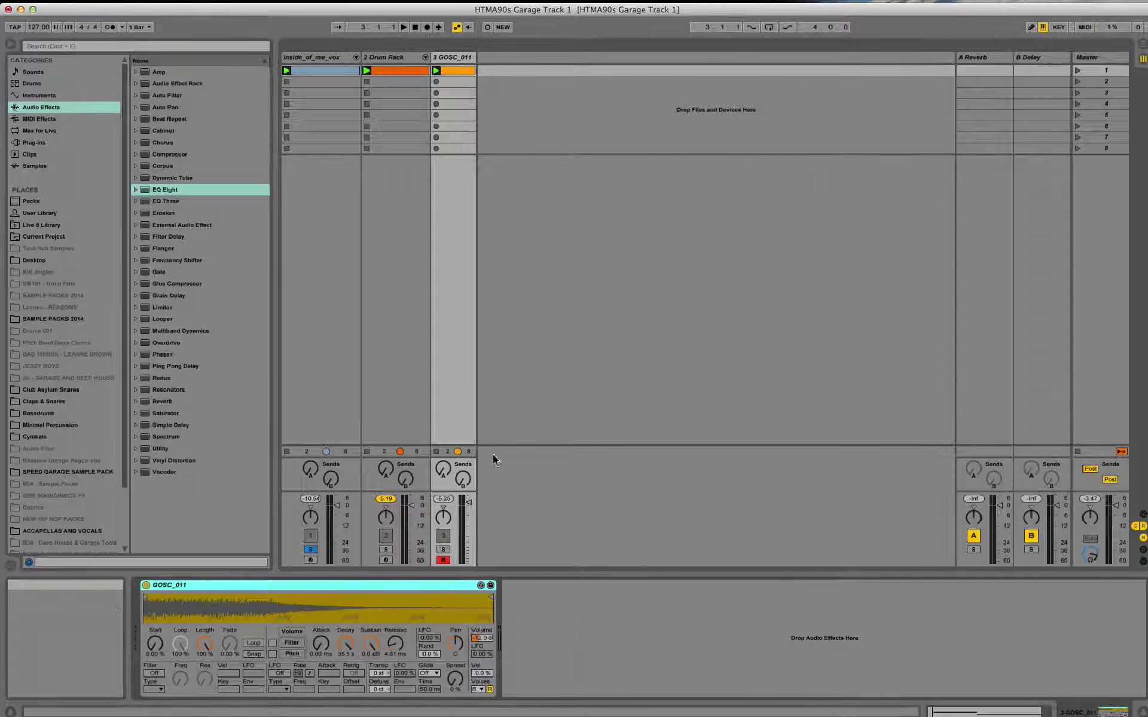
- Add a Glue Compressor with threshold -20.0 dB and makeup 11.6 dB, followed by an EQ Eight, to the Inside_of_me_vox track
left_click(319, 57)
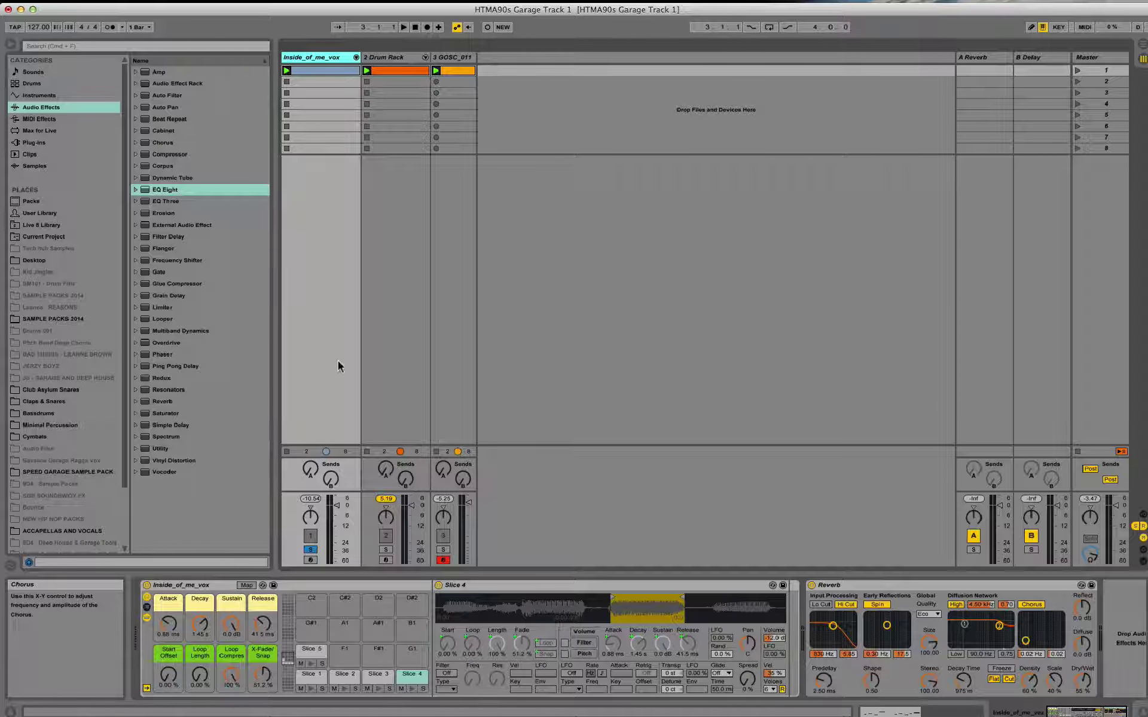
double_click(187, 287)
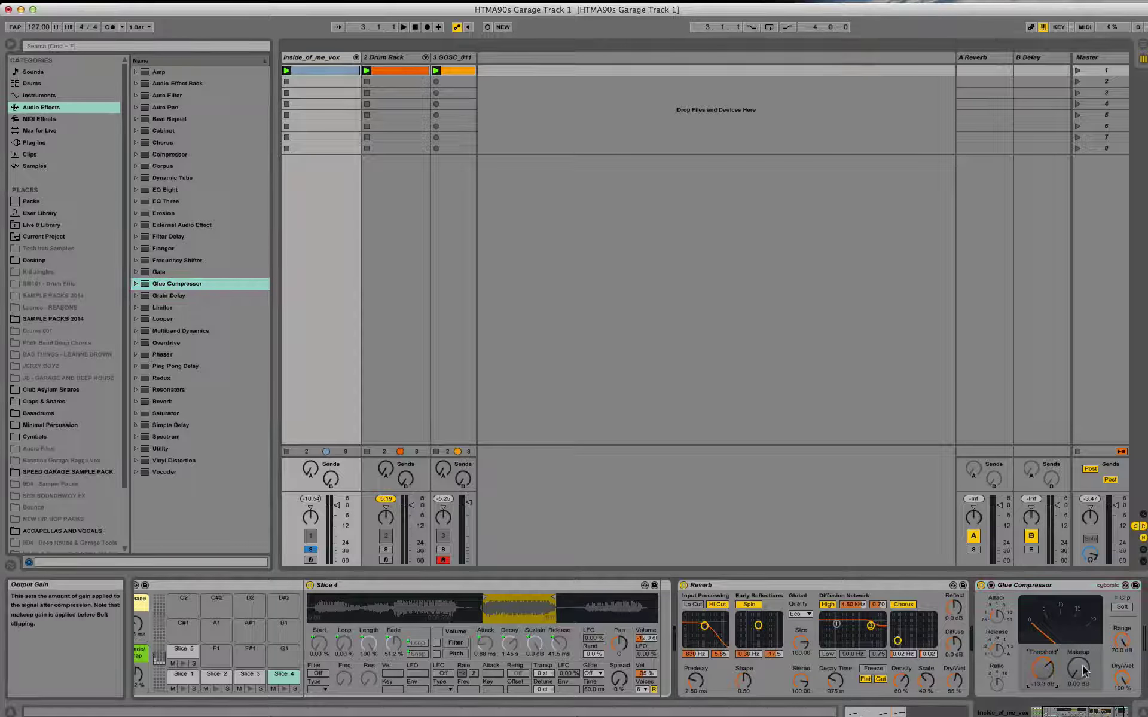
double_click(166, 190)
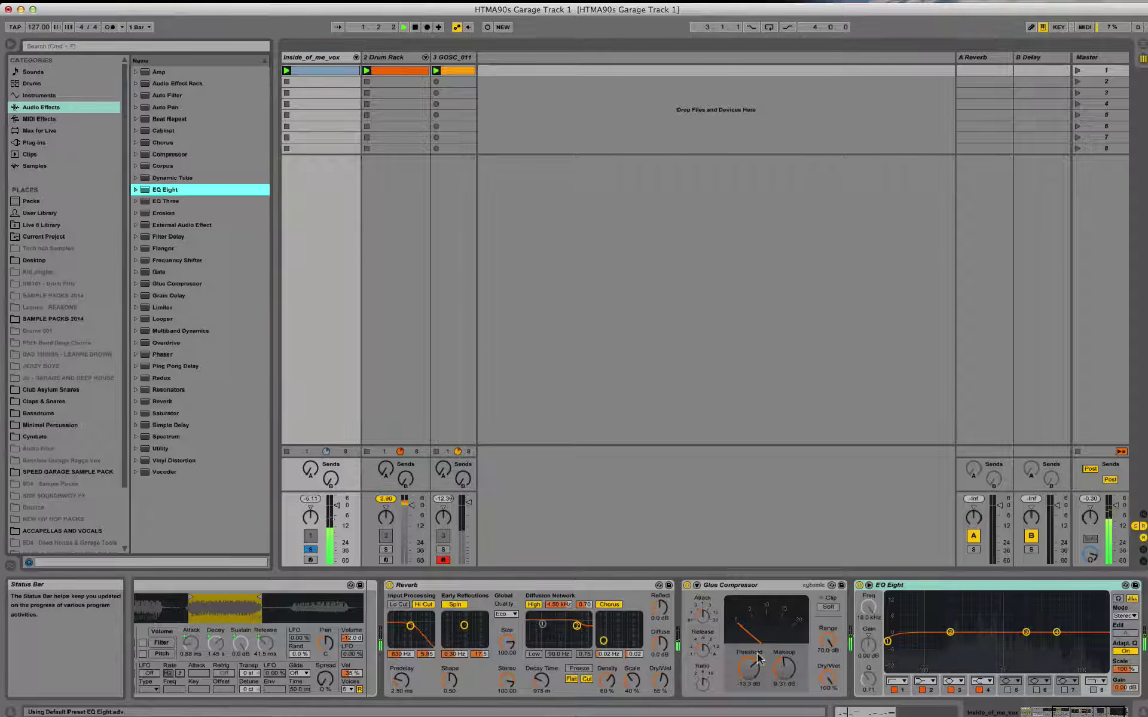
left_click_drag(749, 668, 784, 659)
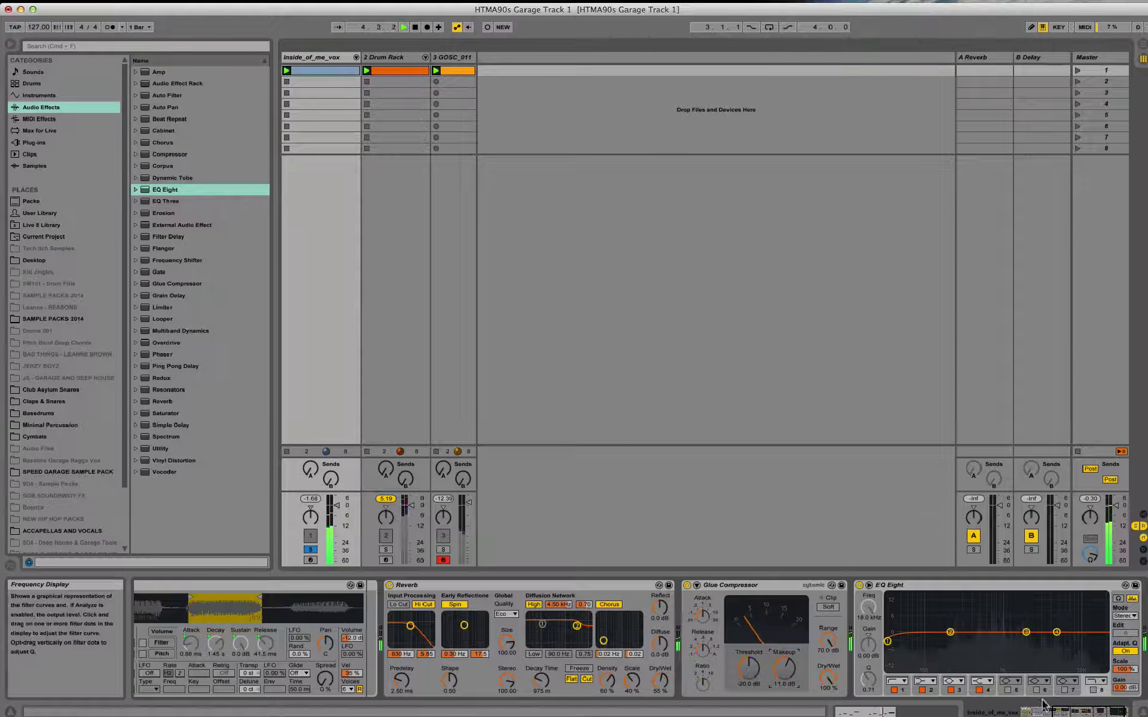
left_click_drag(1087, 712, 1098, 712)
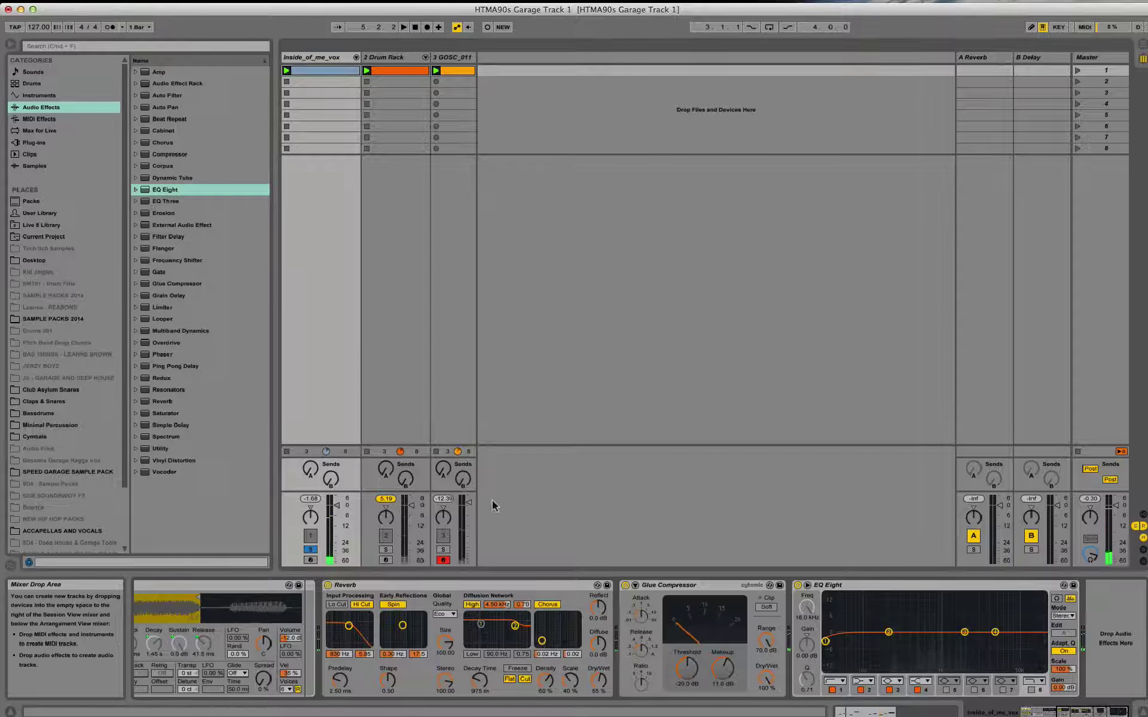
- Add a Simple Delay after the vocal track's EQ Eight with both delay times at 2, feedback 24% and dry/wet 18%
left_click(179, 428)
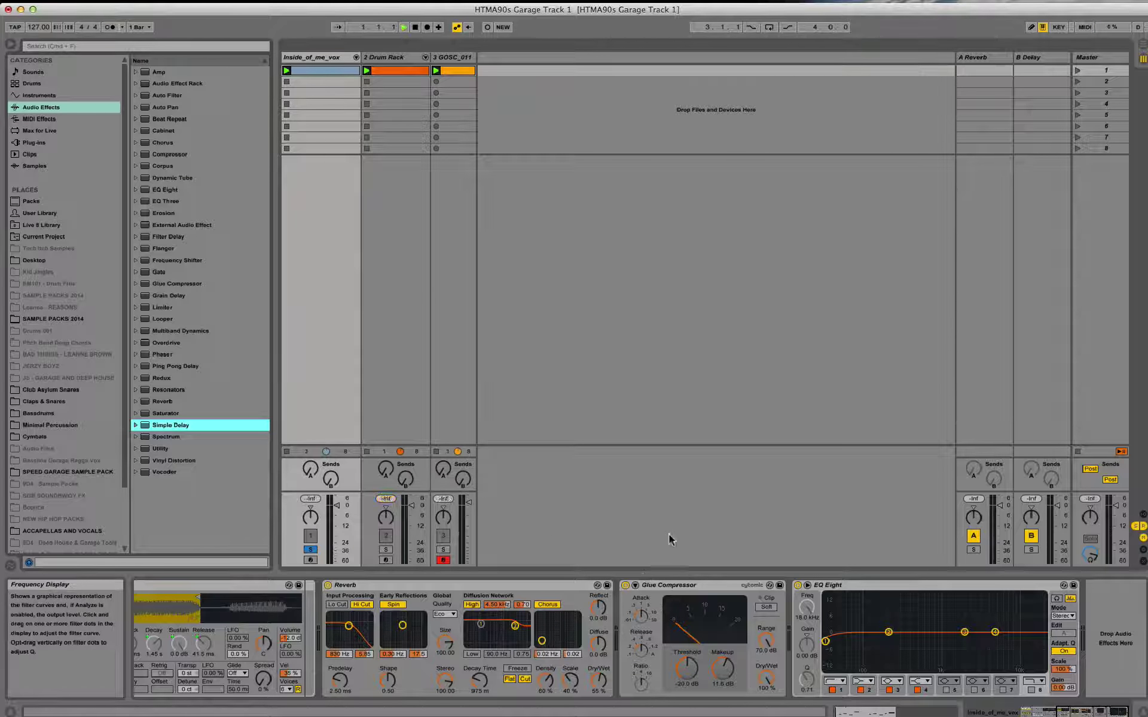
double_click(179, 426)
left_click(1095, 585)
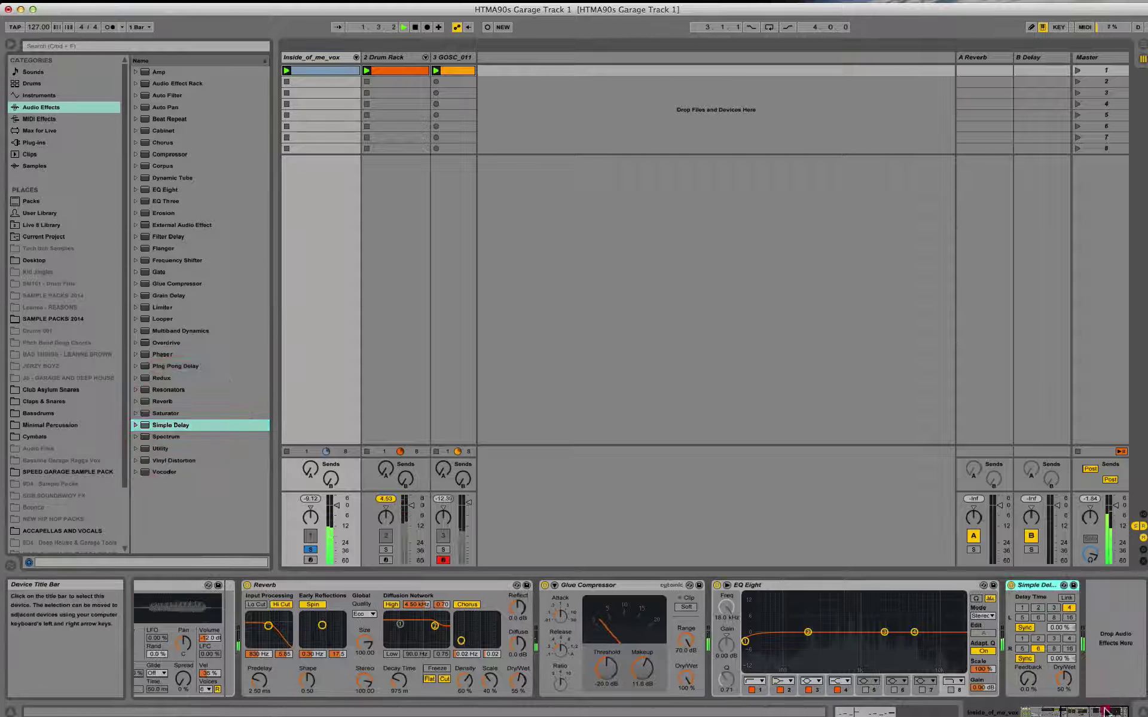
left_click_drag(1029, 680, 1029, 646)
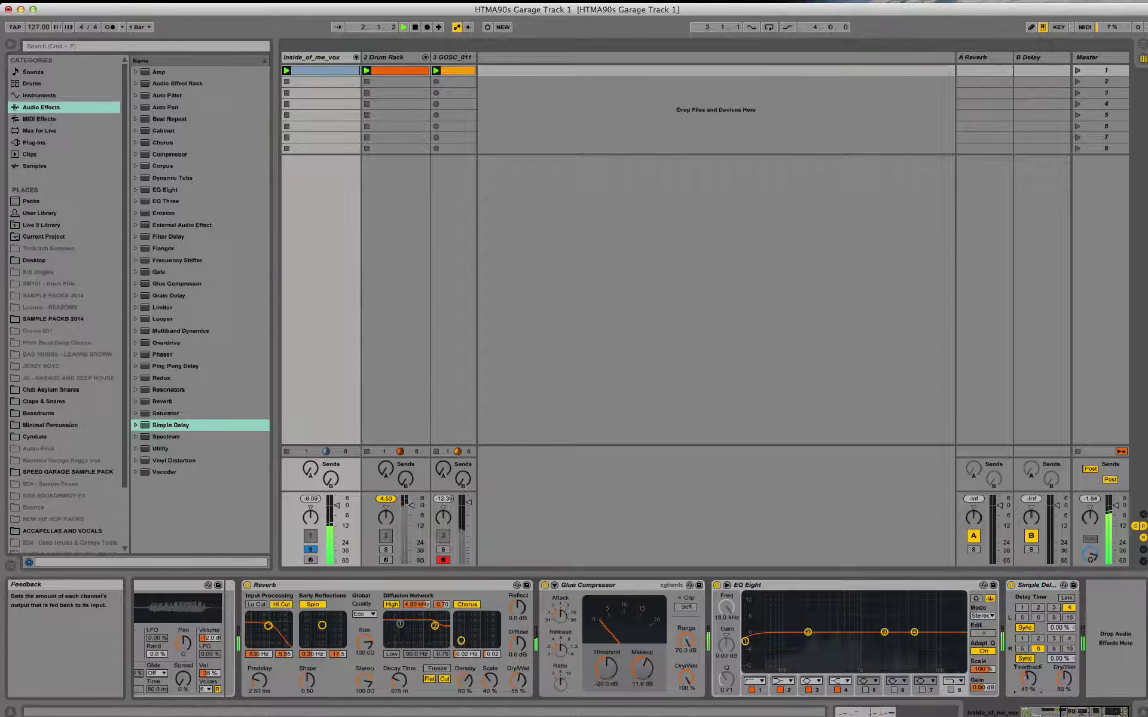
left_click(1038, 607)
mouse_move(1029, 680)
left_mouse_down()
mouse_move(1064, 674)
mouse_move(1028, 681)
mouse_move(1069, 688)
mouse_move(1028, 677)
mouse_move(1064, 677)
mouse_move(1029, 684)
left_mouse_up()
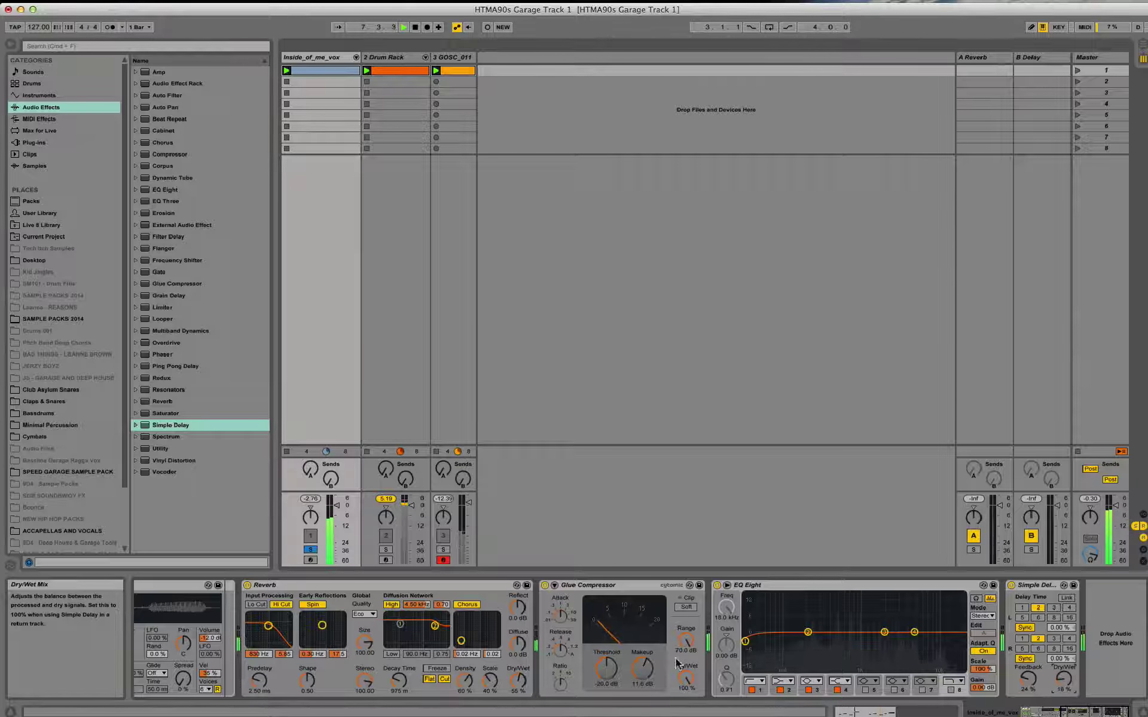
- Unsolo the Inside_of_me_vox track and load a Simpler instrument onto a new fourth track
left_click(311, 550)
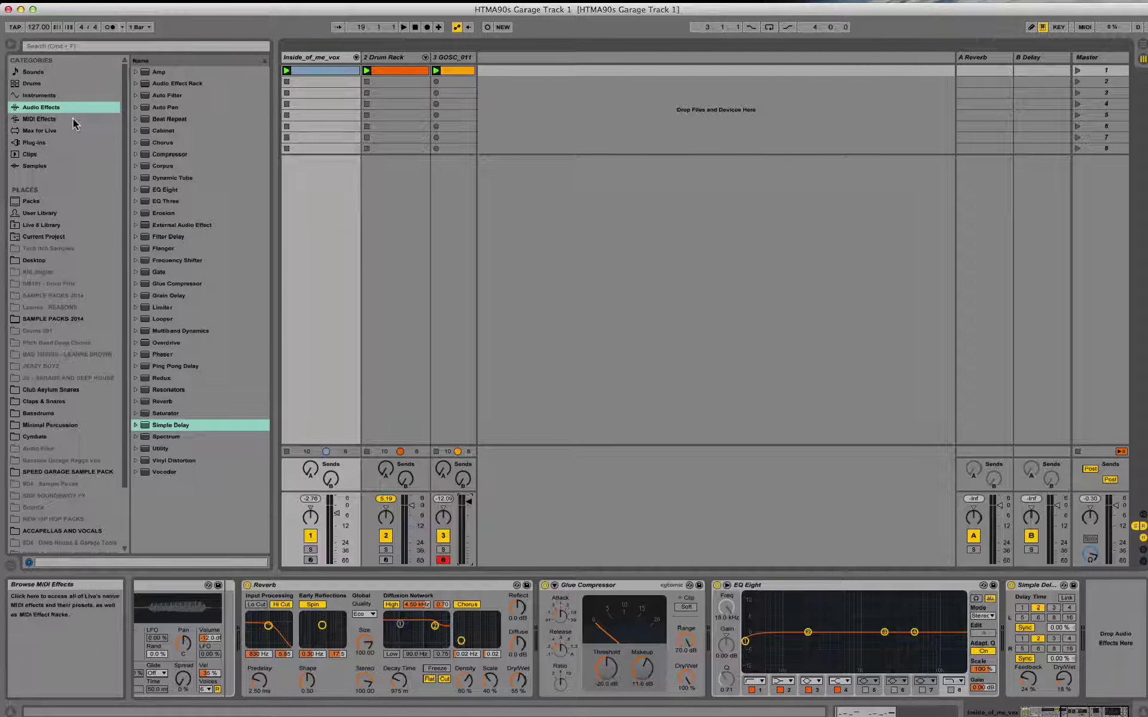
left_click(70, 95)
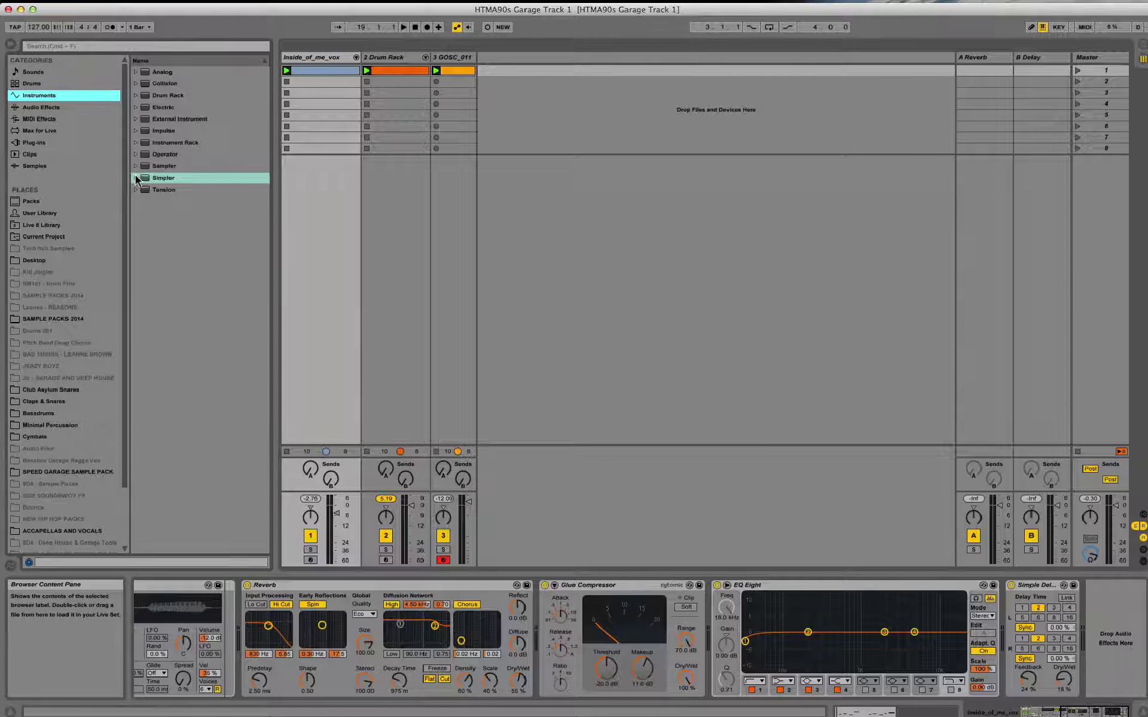
left_click_drag(146, 181, 497, 59)
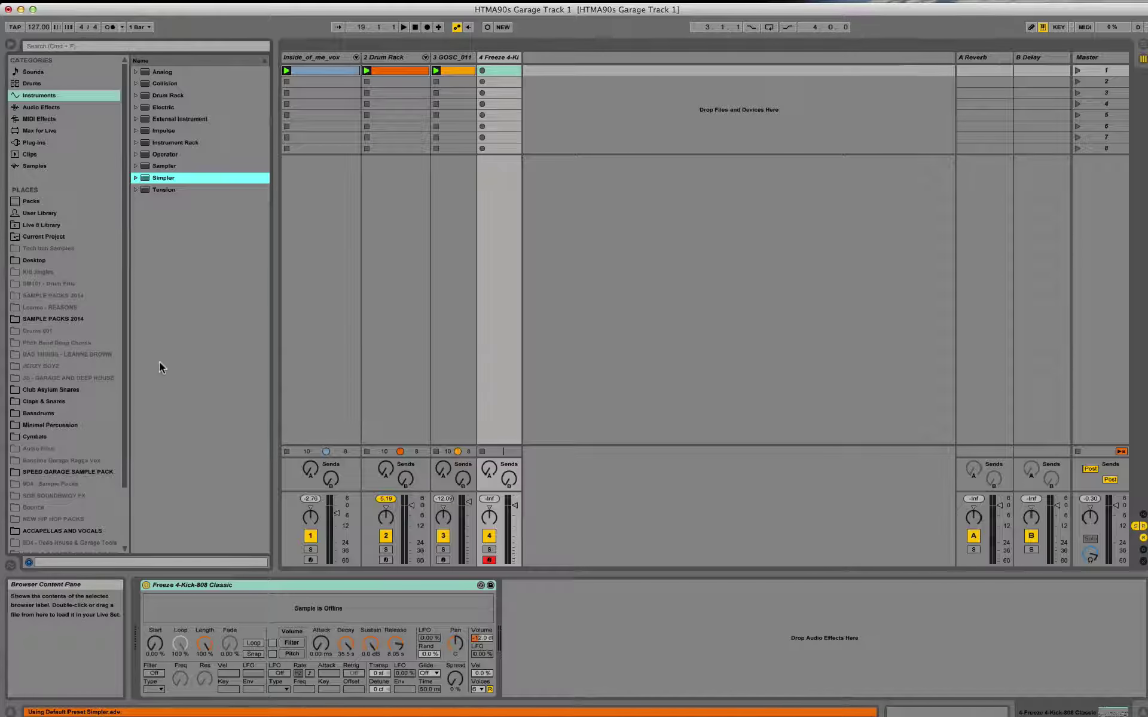
- Load DISCO_CLASSIC_BASS.wav from the 90s Bass Notes folder of the 90s Garage Tools pack into the new Simpler
scroll(114, 257, "down", 3)
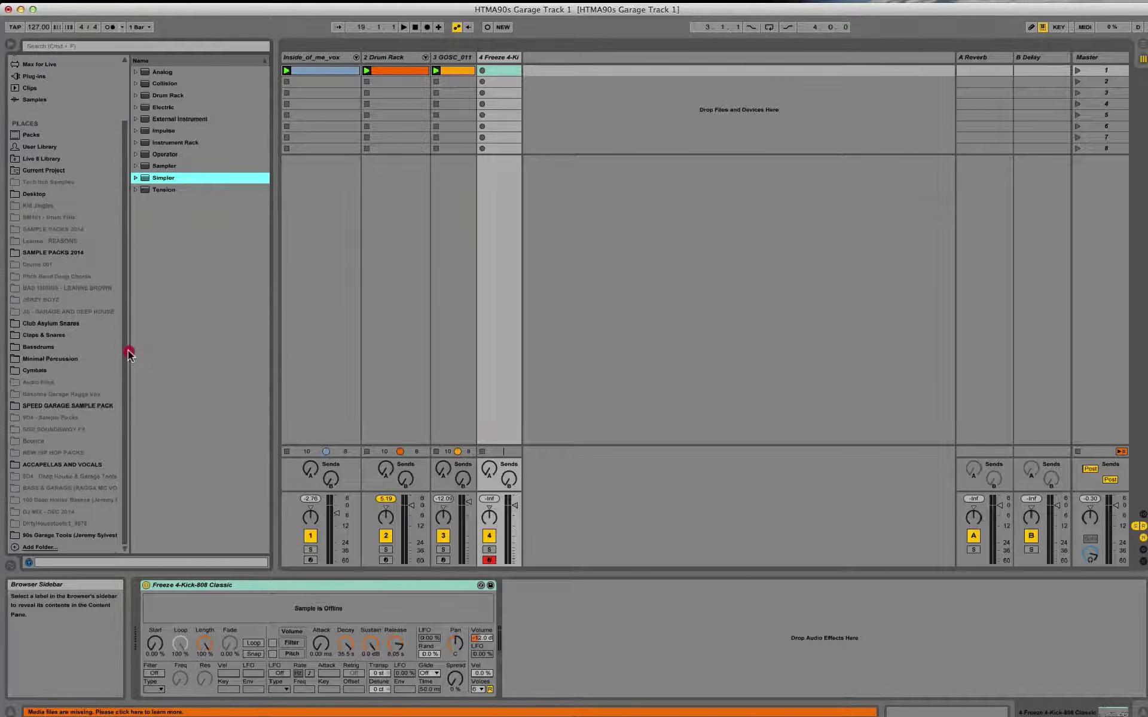
left_click(70, 535)
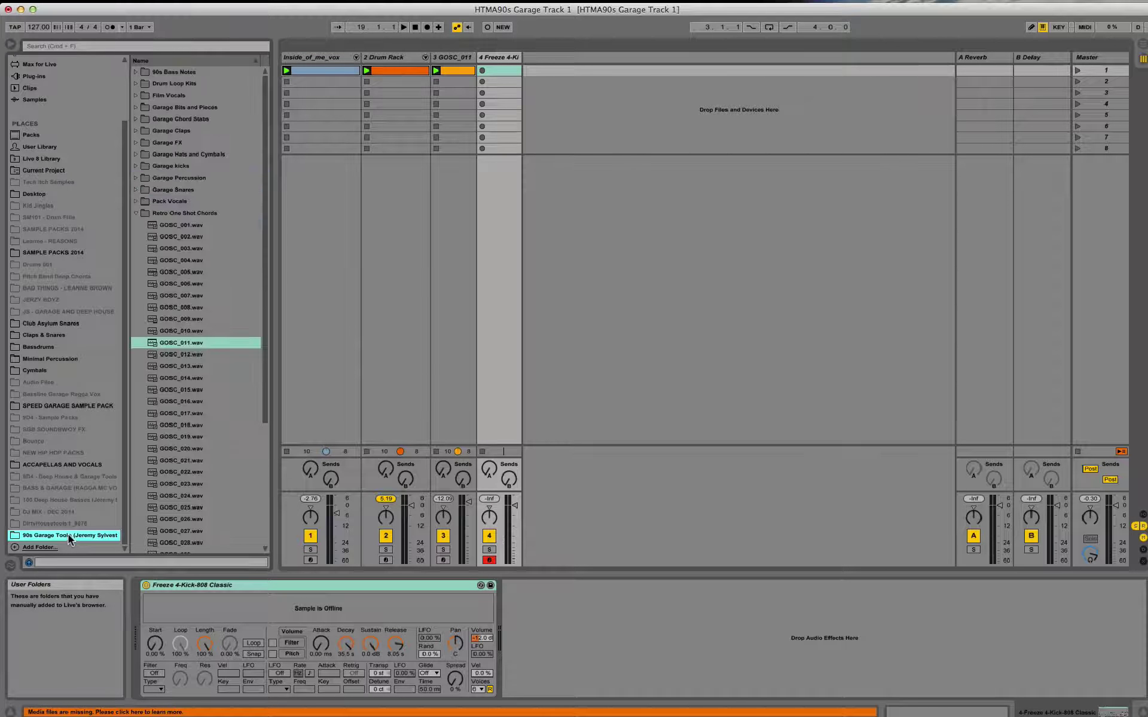
left_click(135, 72)
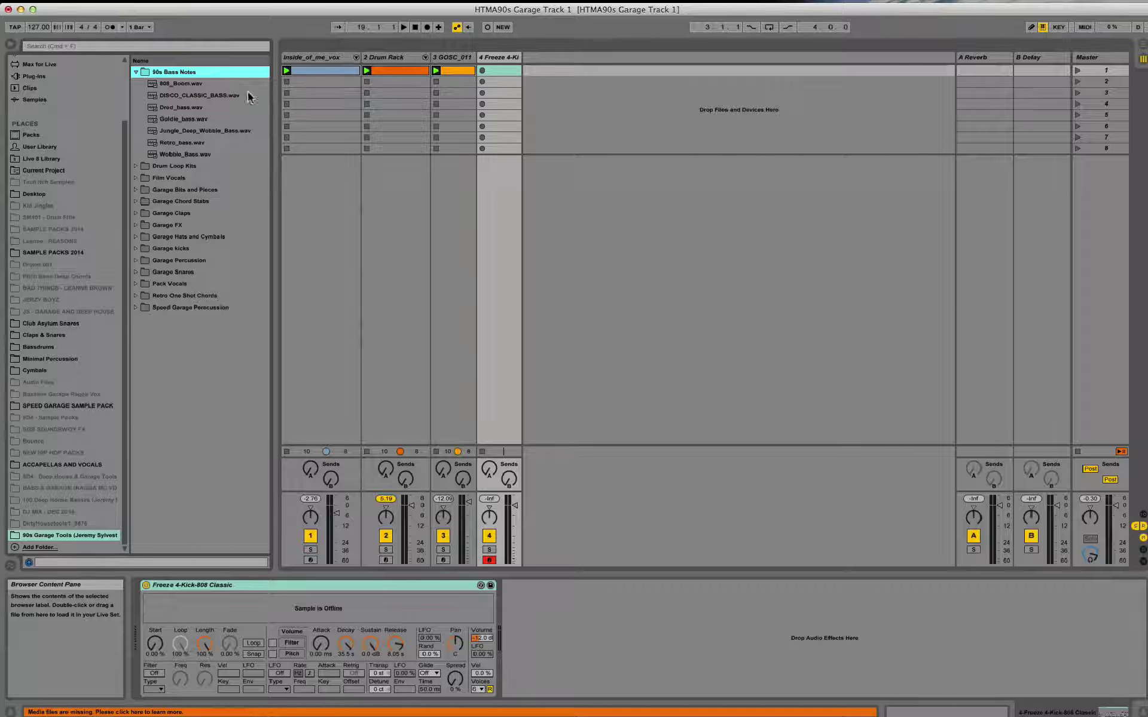
left_click(207, 96)
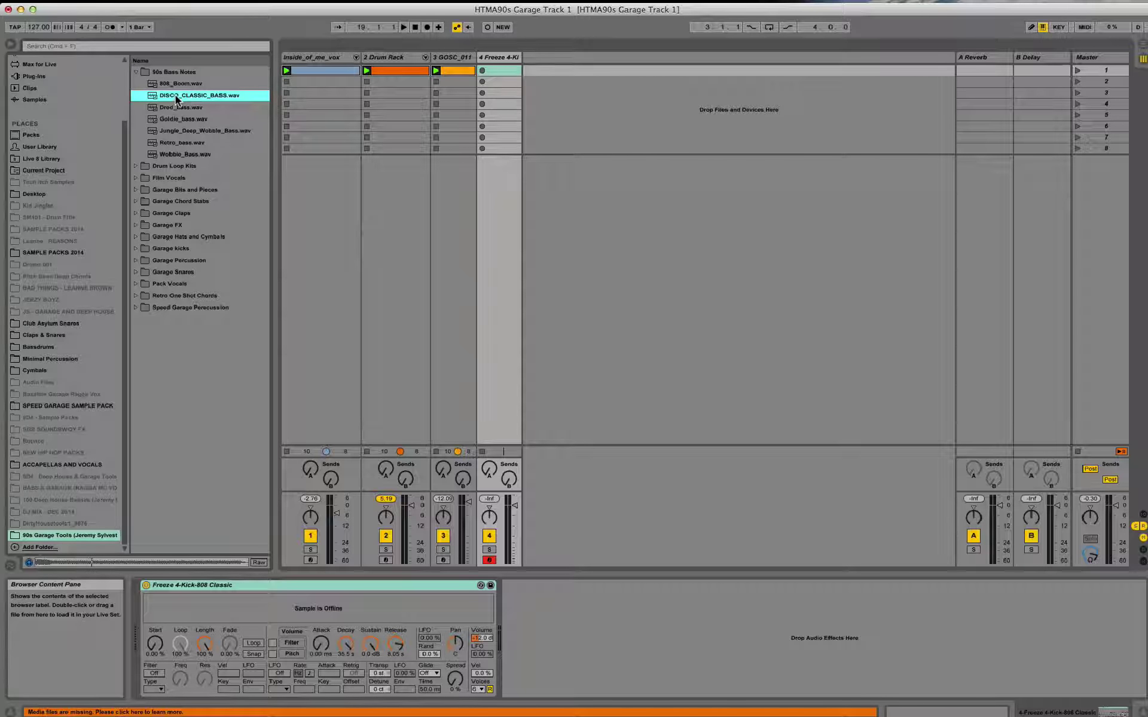
left_click_drag(177, 98, 268, 607)
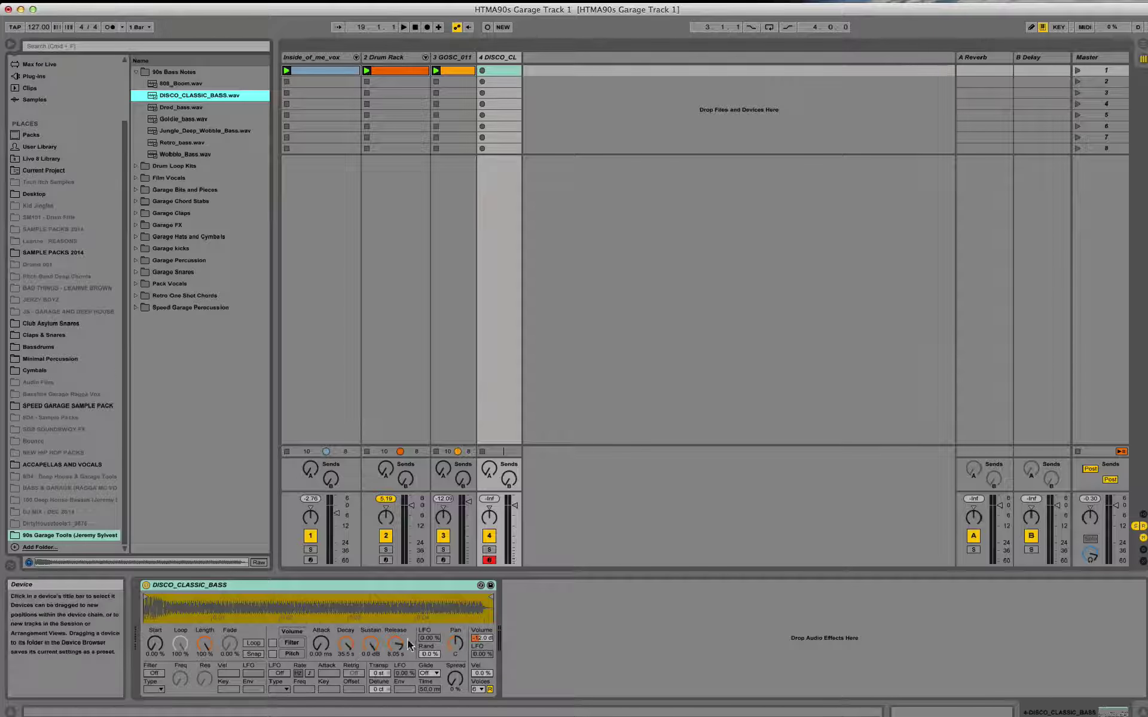
- Set the bass Simpler's release to about 12.6 ms and audition the bass along with the playing set
left_click_drag(397, 644, 397, 687)
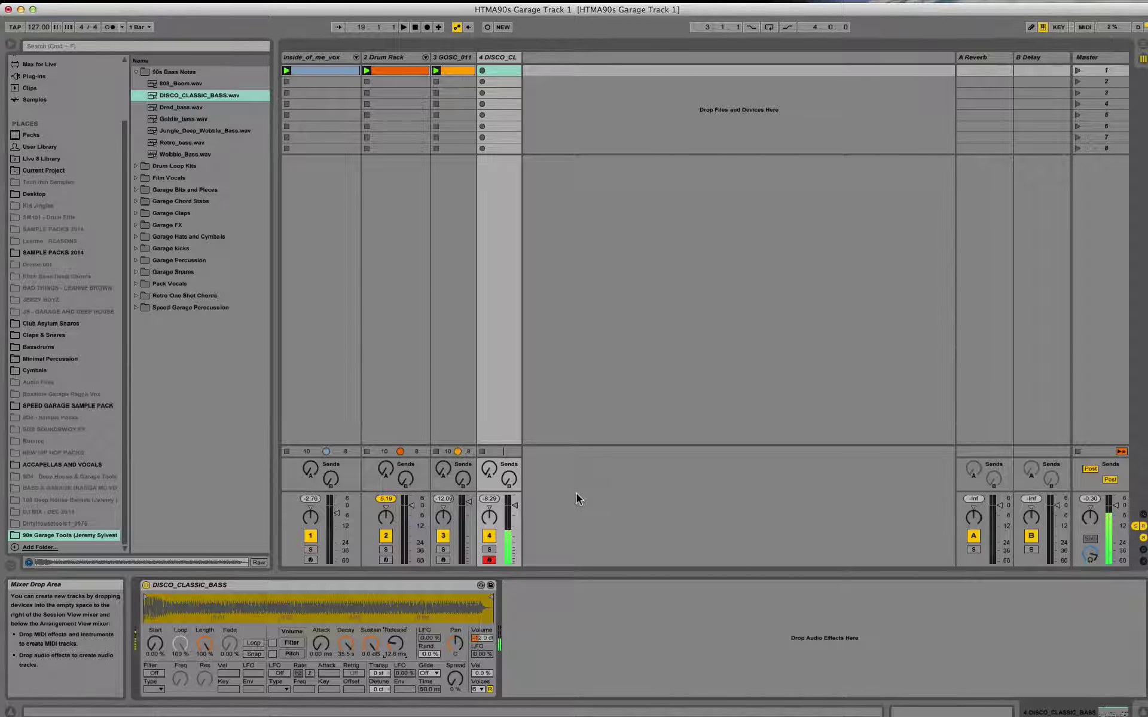
key("space")
key("space")
key("space")
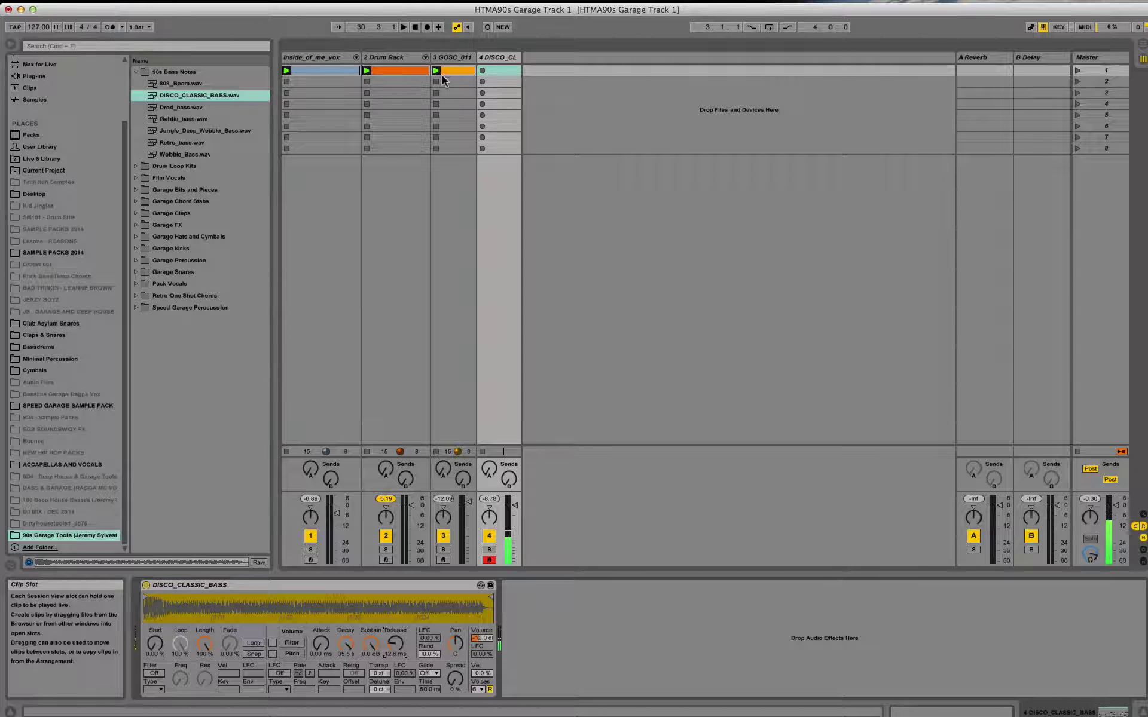
- Insert an empty MIDI clip in the bass track's first slot and set its loop length to 2 bars
right_click(501, 75)
left_click(531, 90)
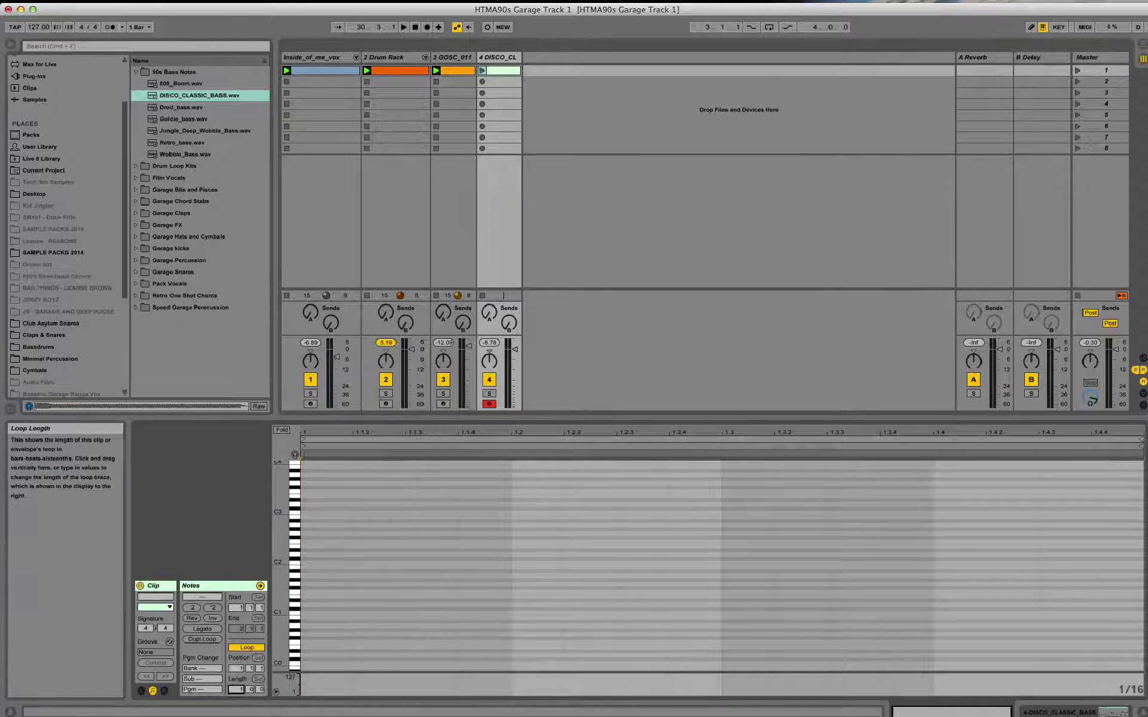
left_click_drag(238, 689, 238, 682)
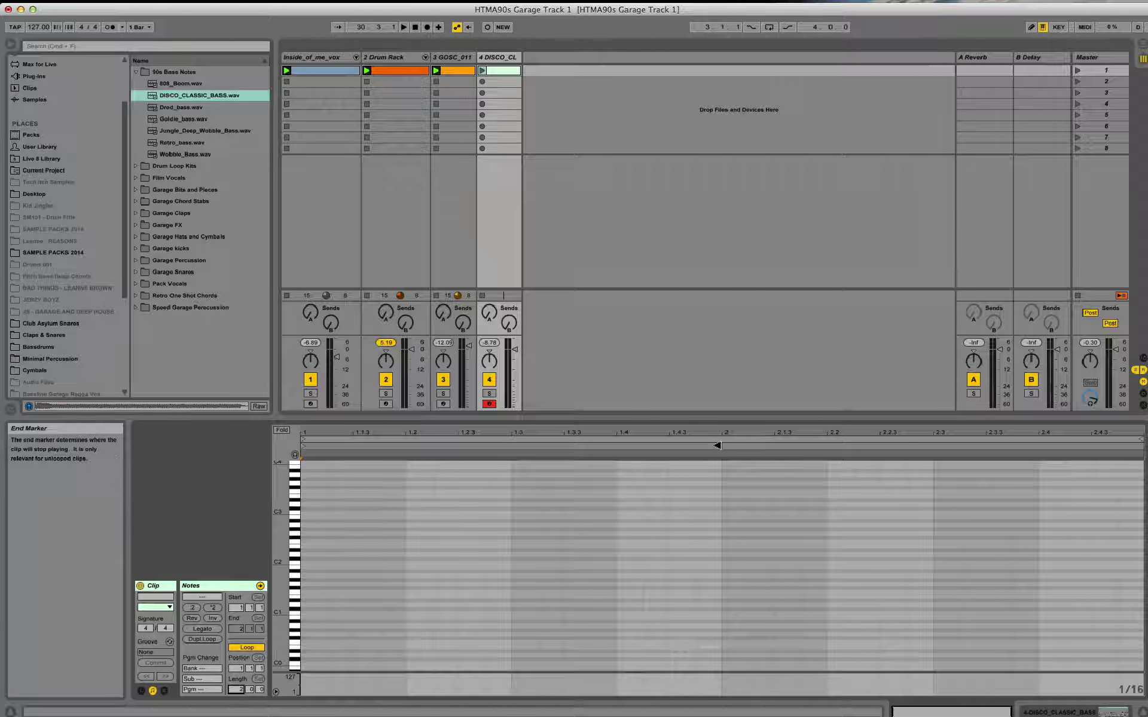
- Set the bass clip's loop length to 4 bars, extend its end marker to 5.1.1 and launch the clip
left_click_drag(238, 689, 238, 681)
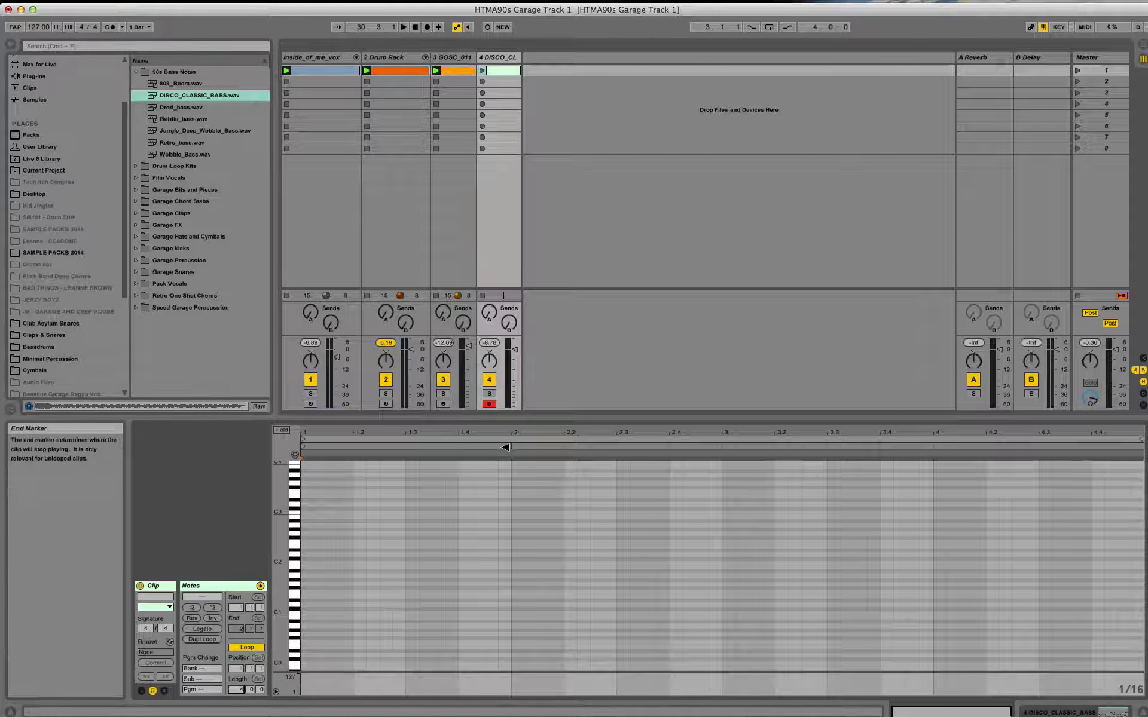
left_click_drag(505, 448, 1141, 447)
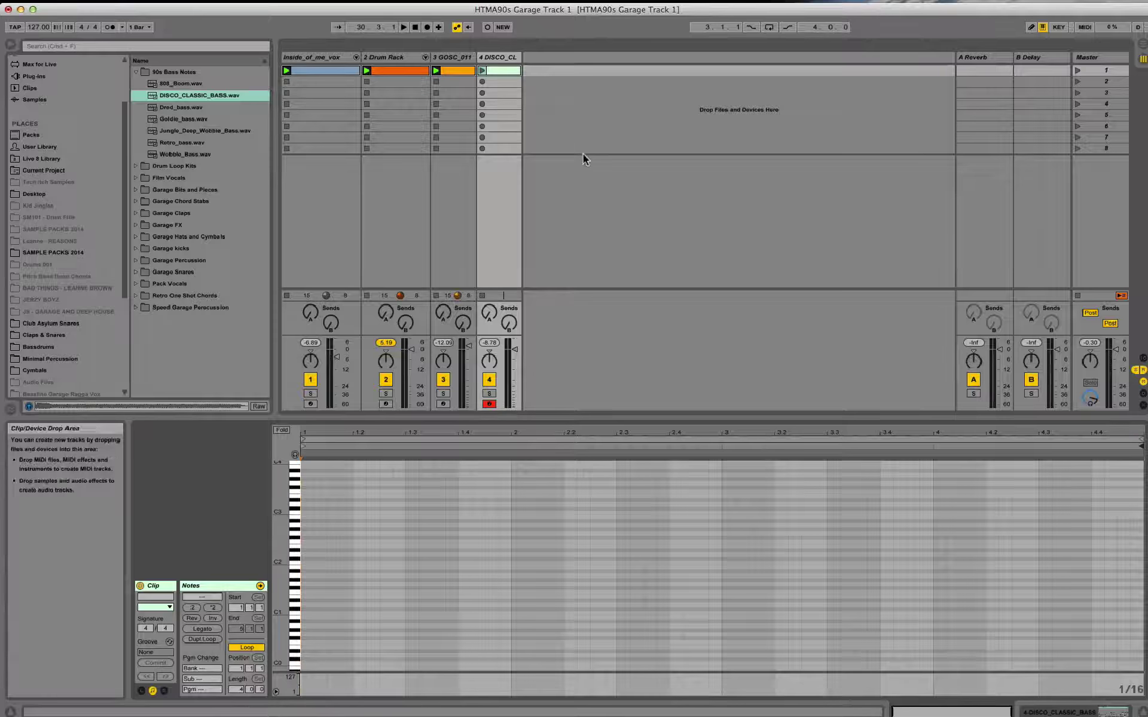
left_click(481, 70)
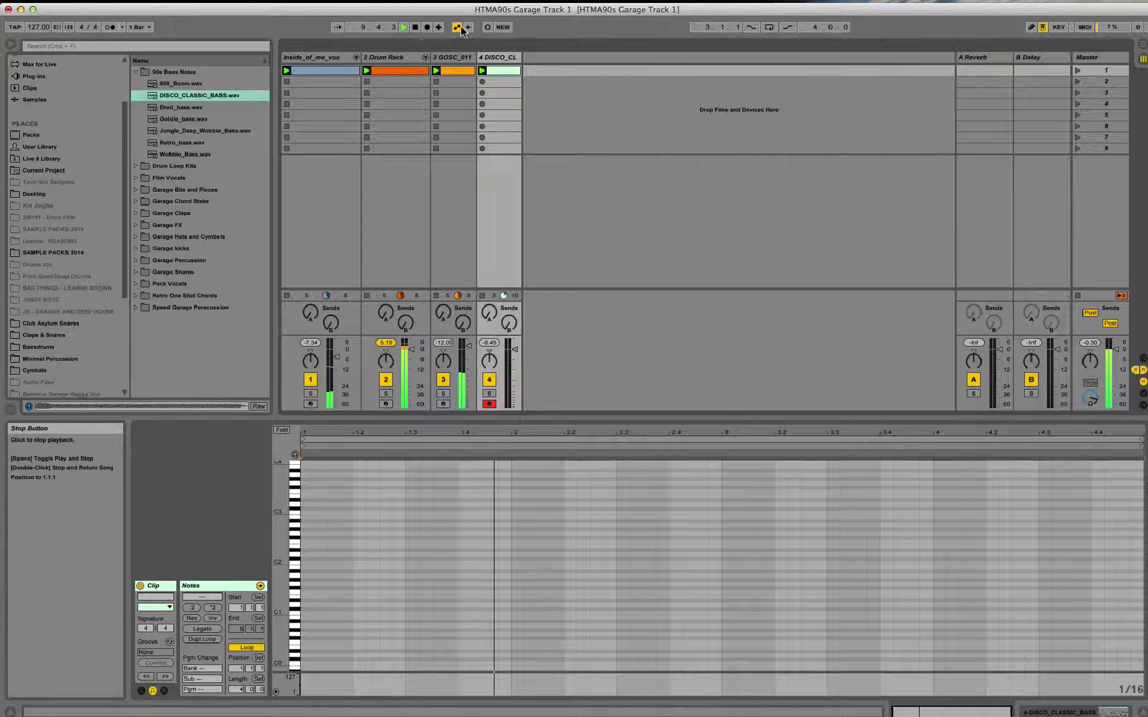
left_click(416, 28)
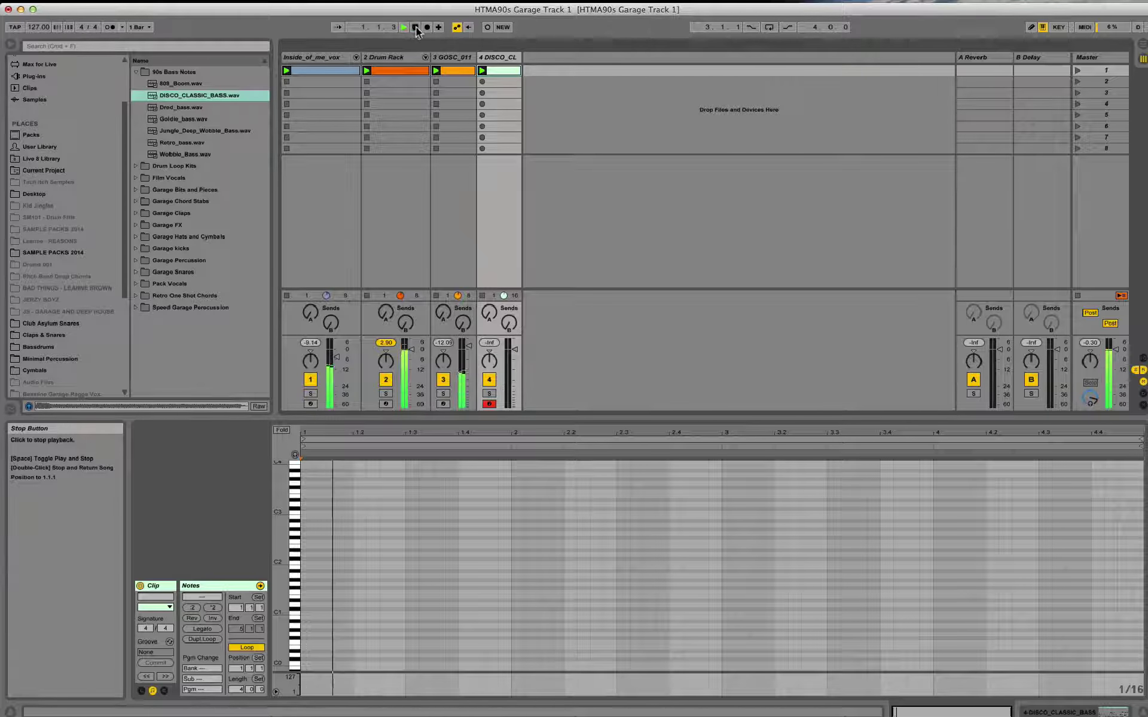
left_click(489, 28)
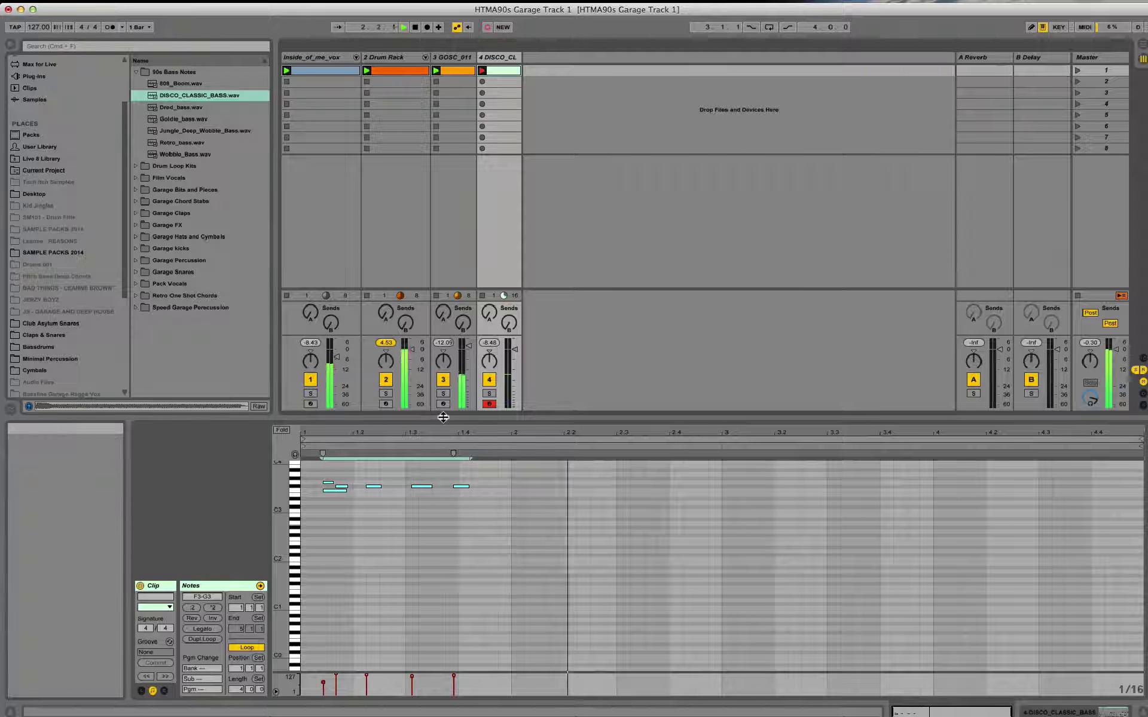
key("space")
left_click_drag(529, 545, 308, 448)
key("Delete")
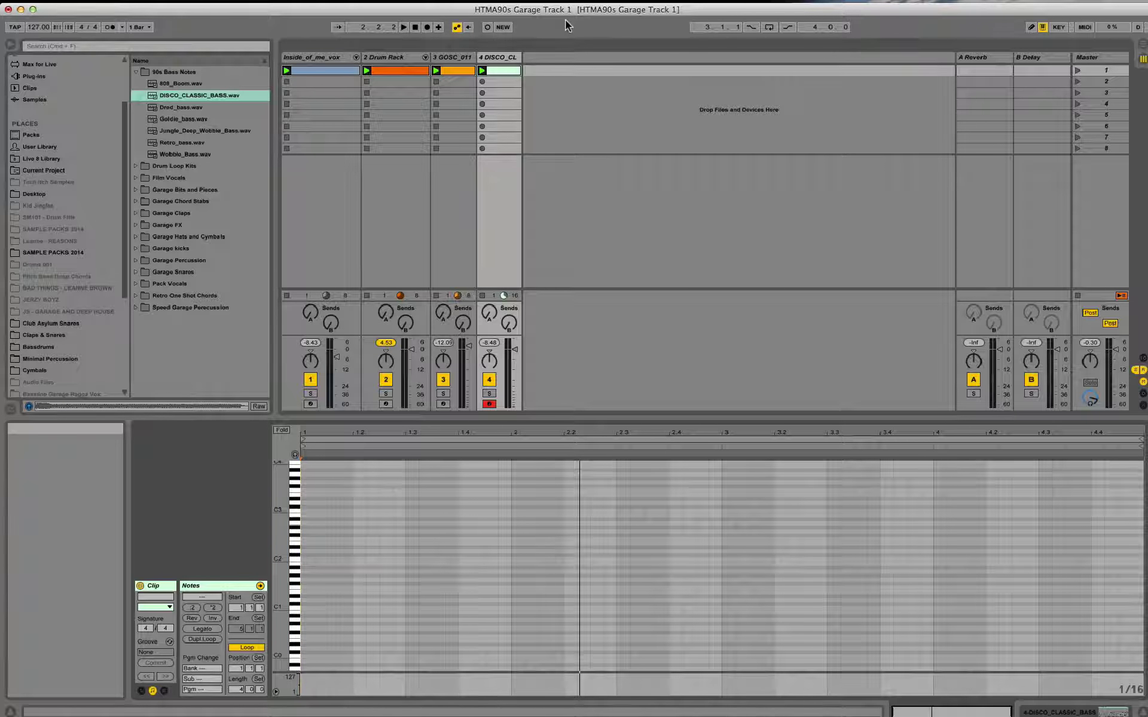
- Record a four-bar bassline of F3, F#3 and B2 notes into the bass clip and play it back from the start
left_click(404, 27)
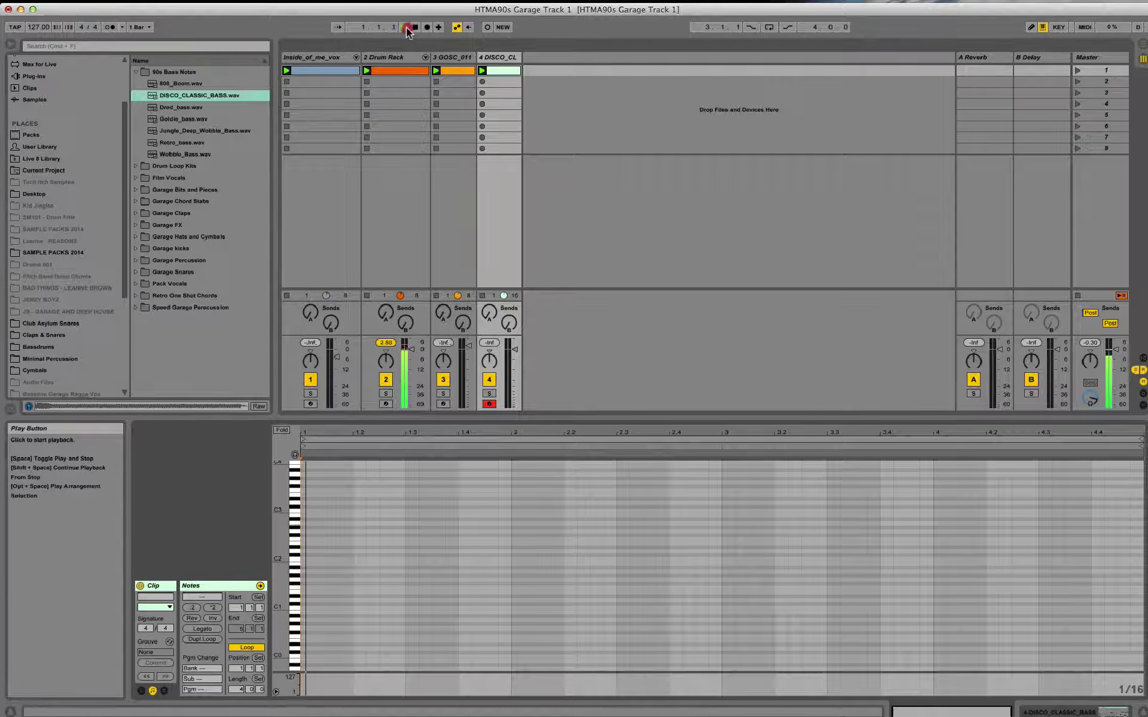
left_click(488, 27)
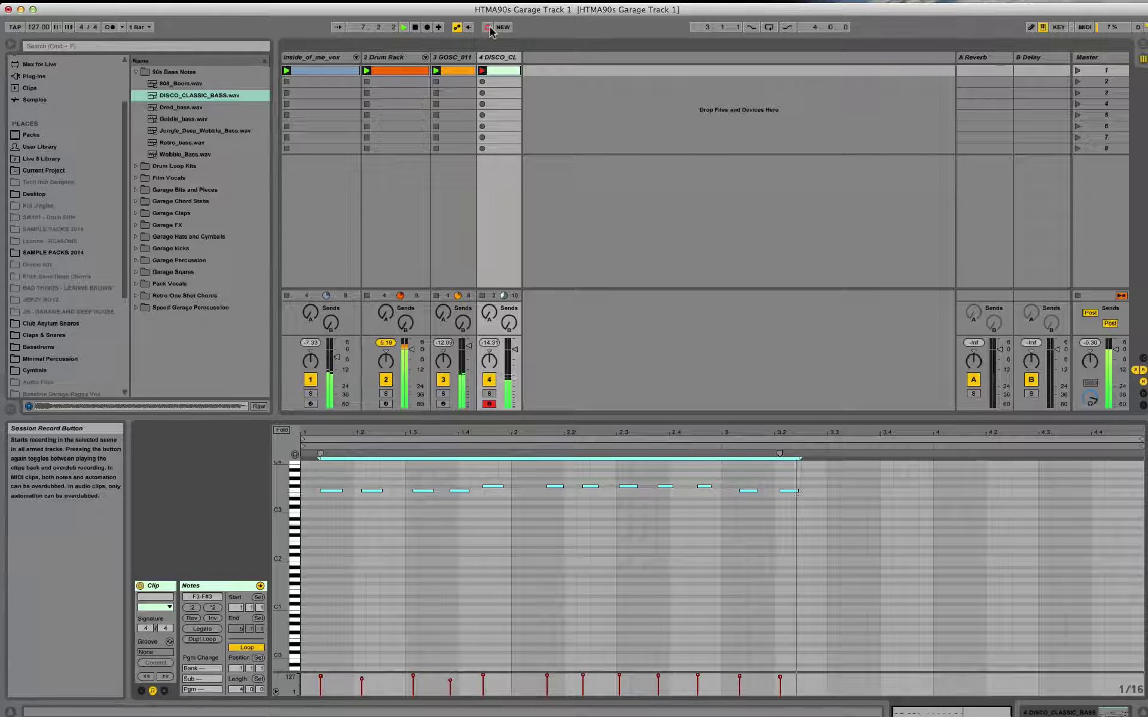
left_click(488, 28)
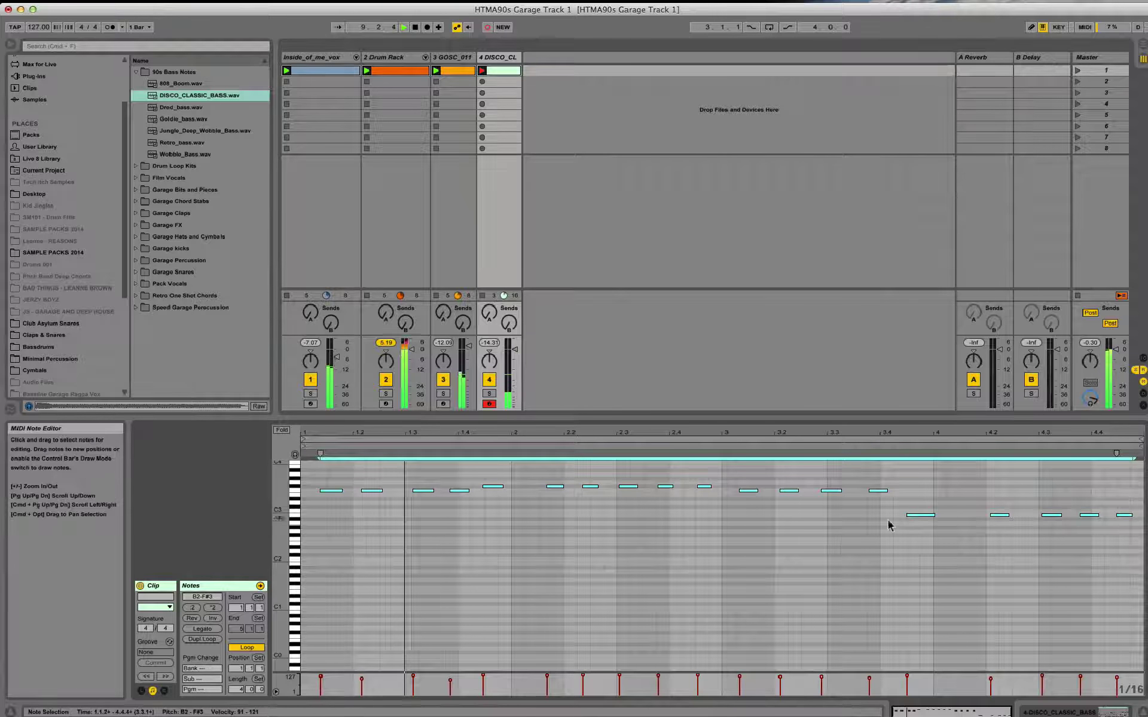
key("space")
key("space")
left_click_drag(1128, 551, 305, 451)
- Mute the Inside_of_me_vox track and audition the bassline with the Drum Rack briefly muted
left_click(311, 380)
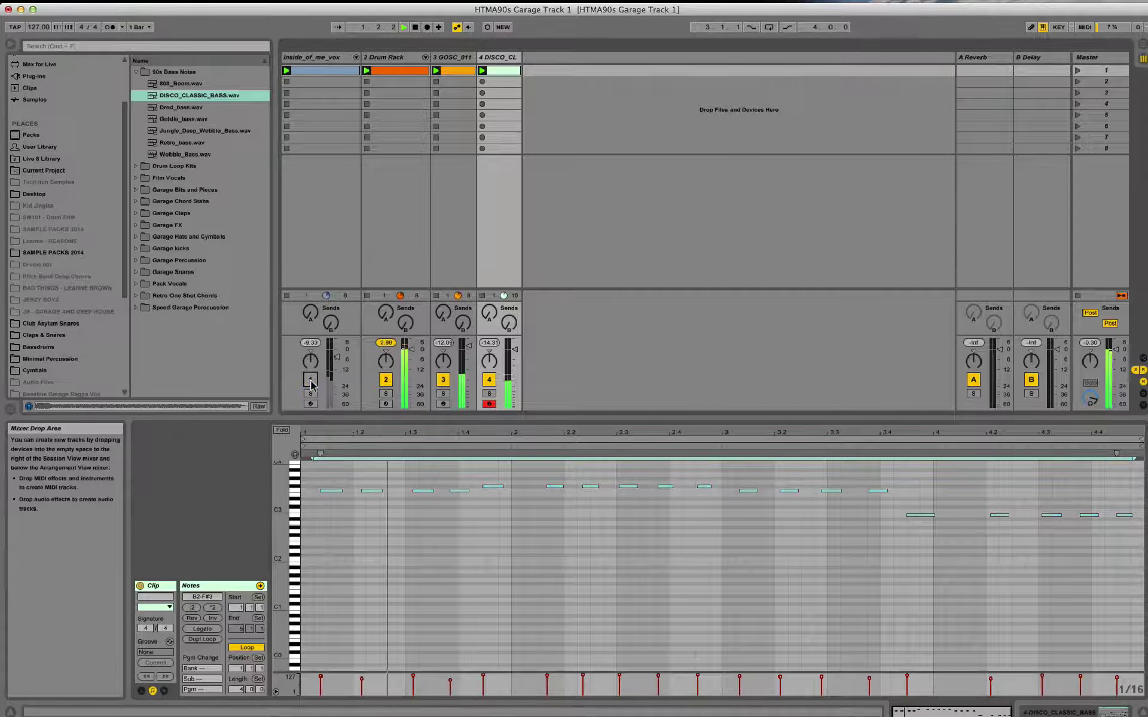
left_click(386, 380)
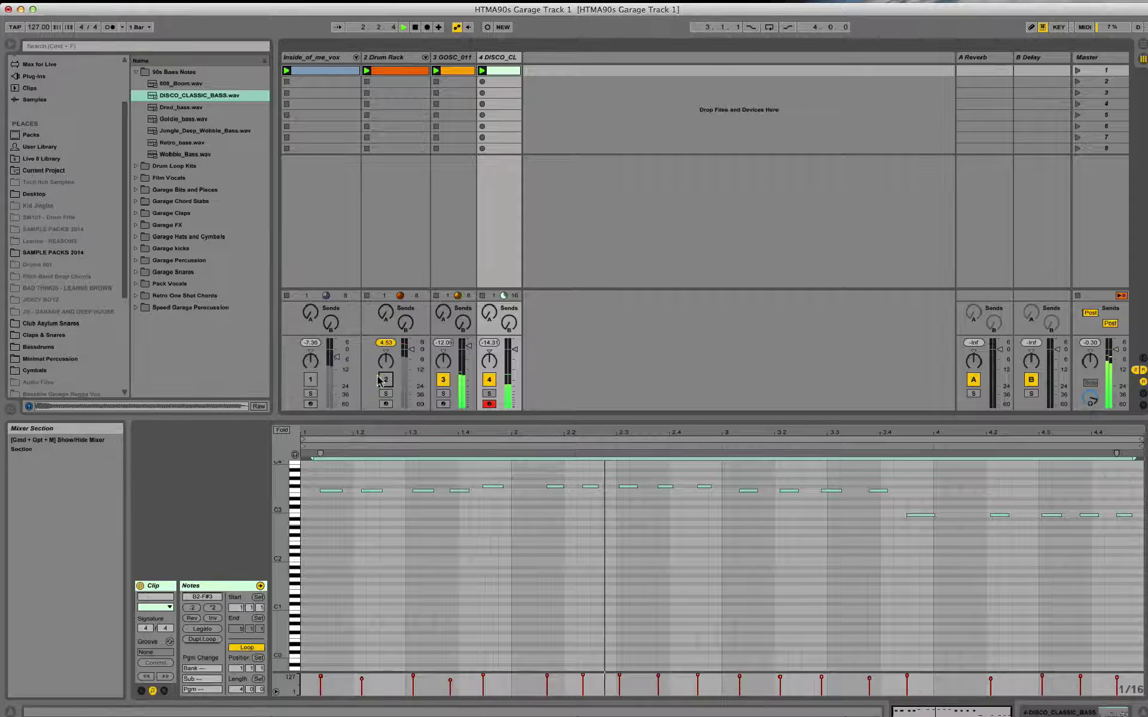
left_click(386, 381)
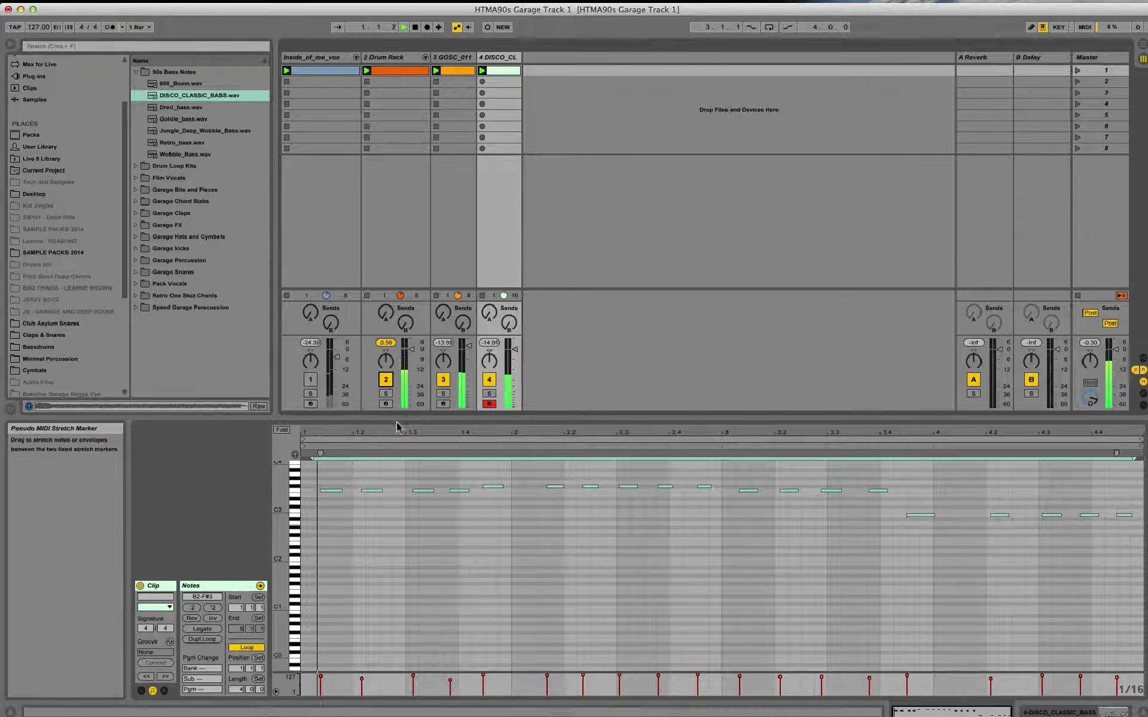
- Shift the third bass note, F3, earlier to 1.3.1 and the F#3 note before 2.2 earlier to 2.1.3
left_click_drag(576, 540, 552, 533)
left_click_drag(425, 492, 418, 492)
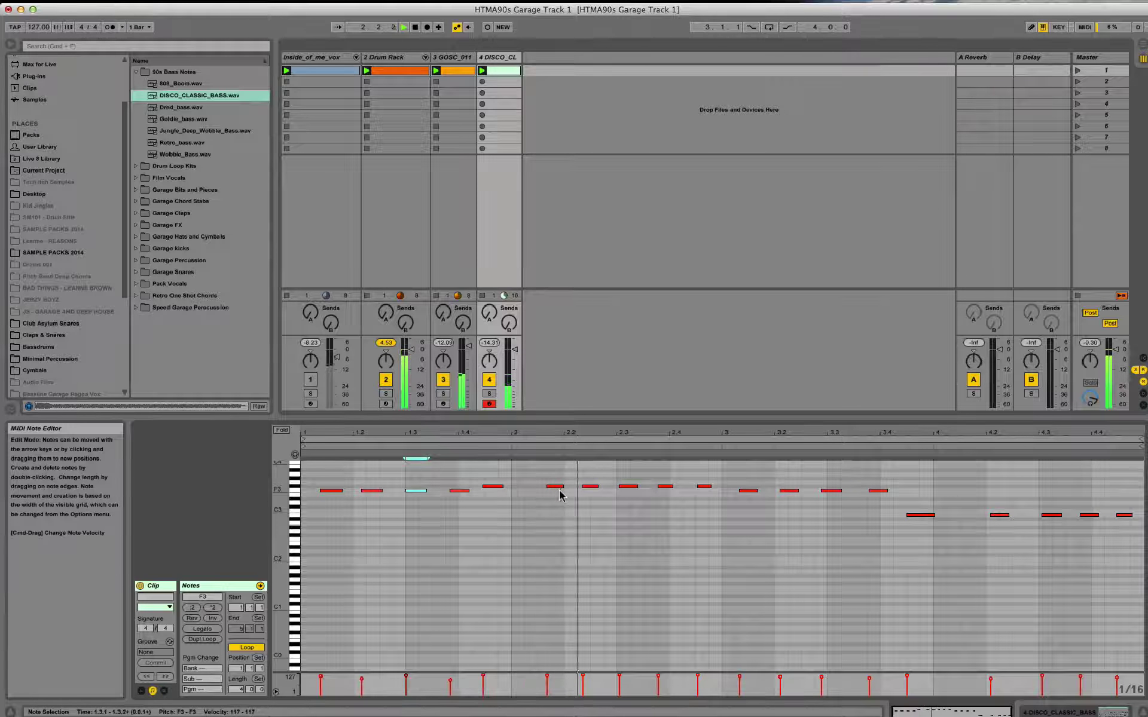
left_click_drag(556, 486, 547, 487)
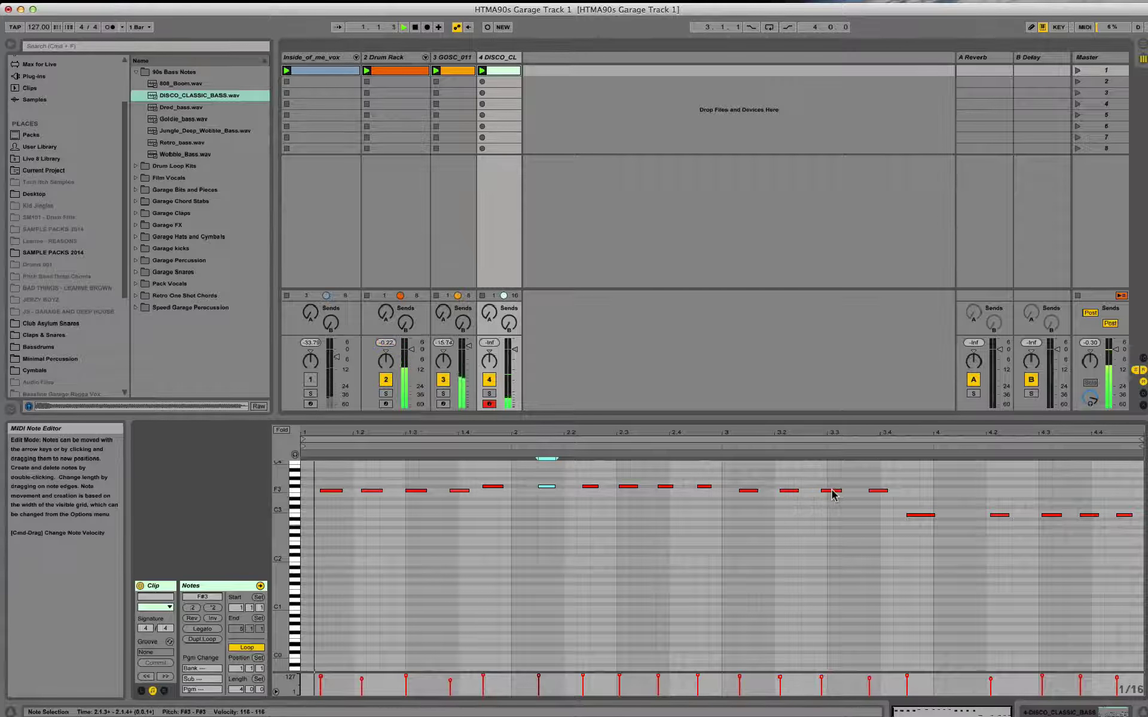
- Quantize all the notes in the bass clip and play the result
left_click_drag(332, 519, 388, 510)
key("super+a")
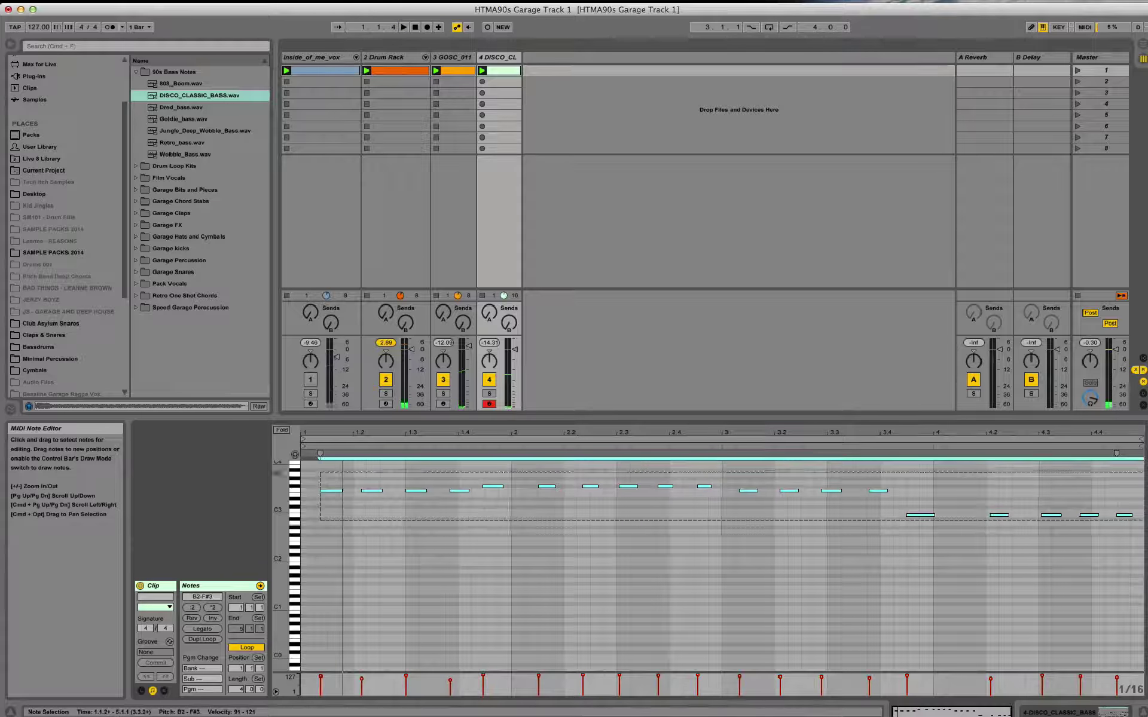
left_click(87, 0)
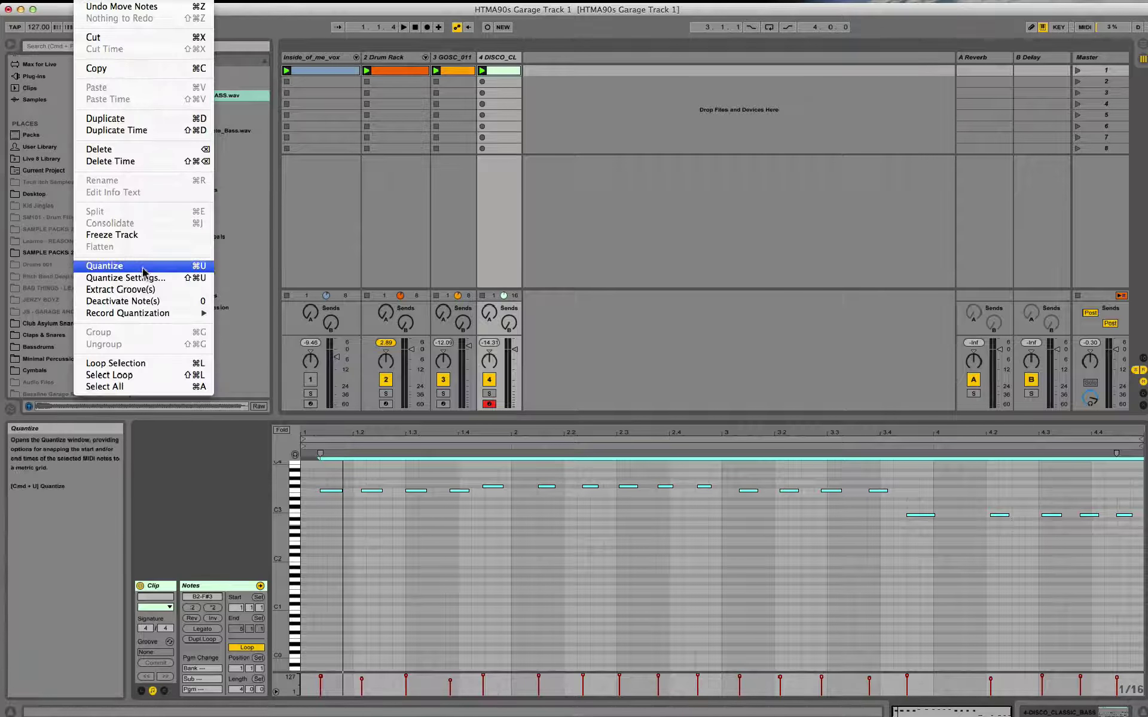
left_click(142, 266)
key("space")
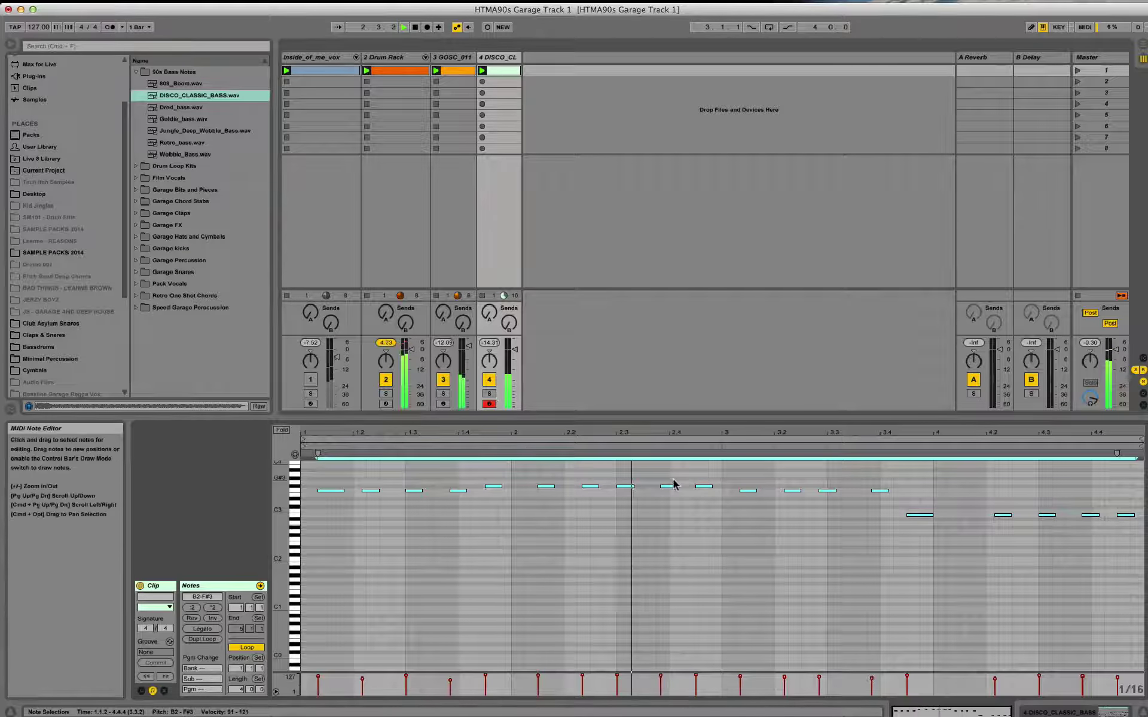
- Move the F3 note just before 3.3 so it starts at 3.3.1 and replay the clip
key("space")
left_click(836, 491)
key("space")
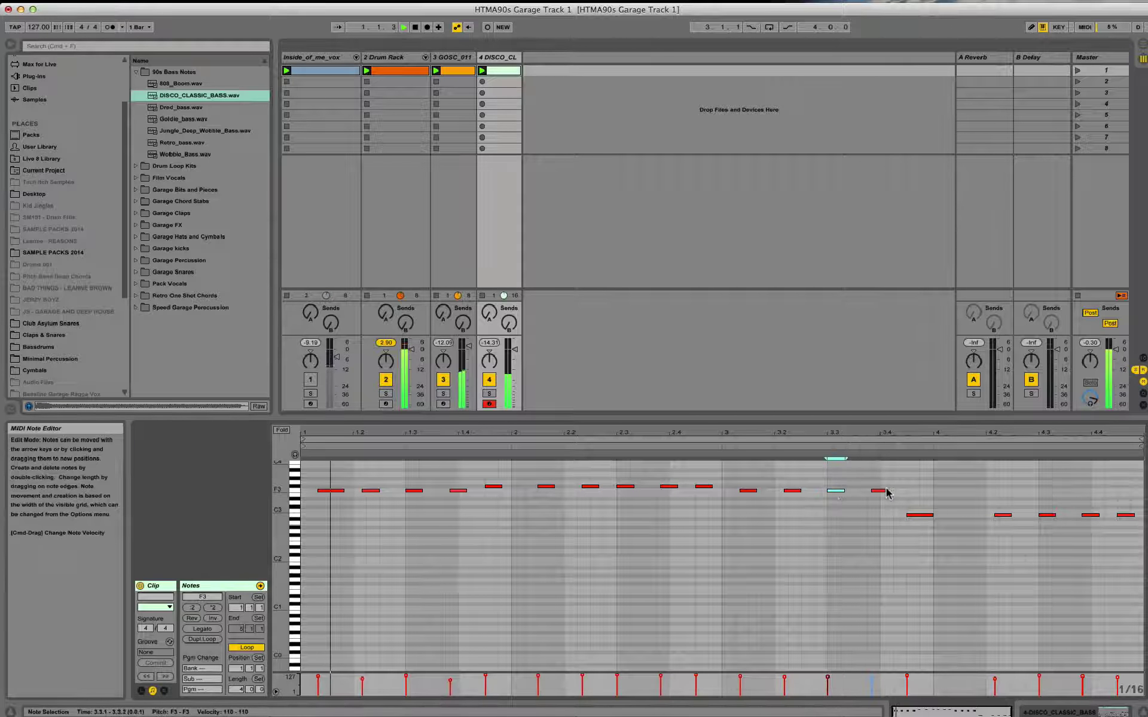
key("space")
key("space")
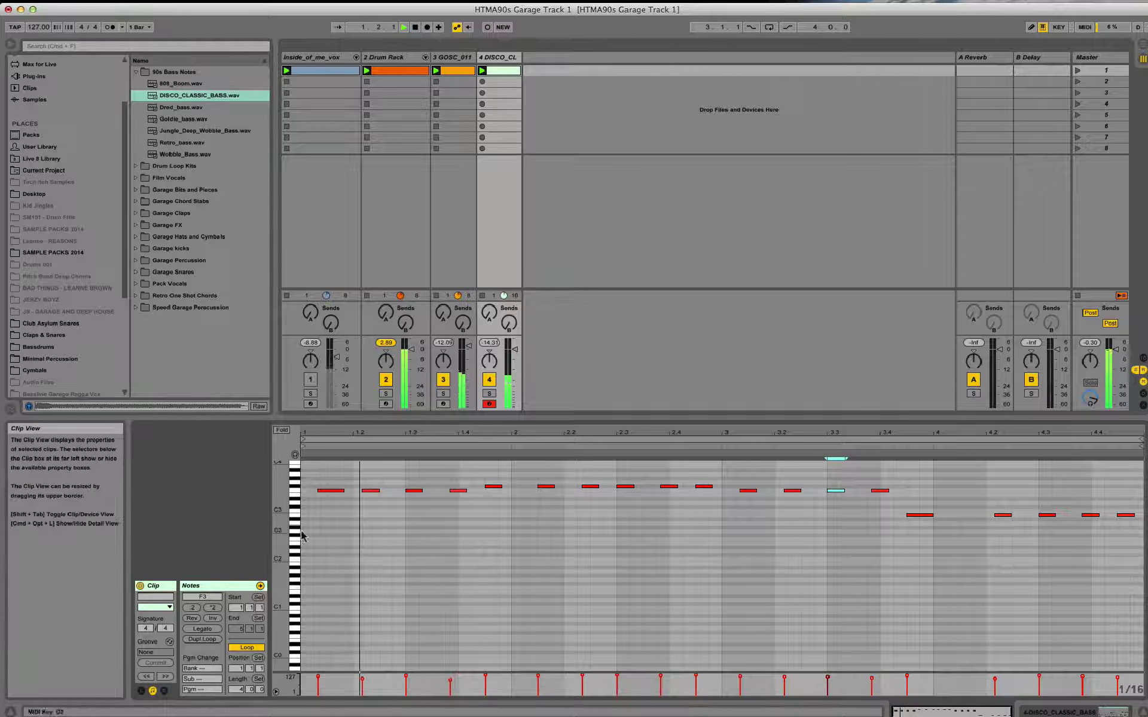
- Shorten the first F3 note, then move the second F3 note to 1.2.1 and lengthen it to 1.2.3
left_click(338, 491)
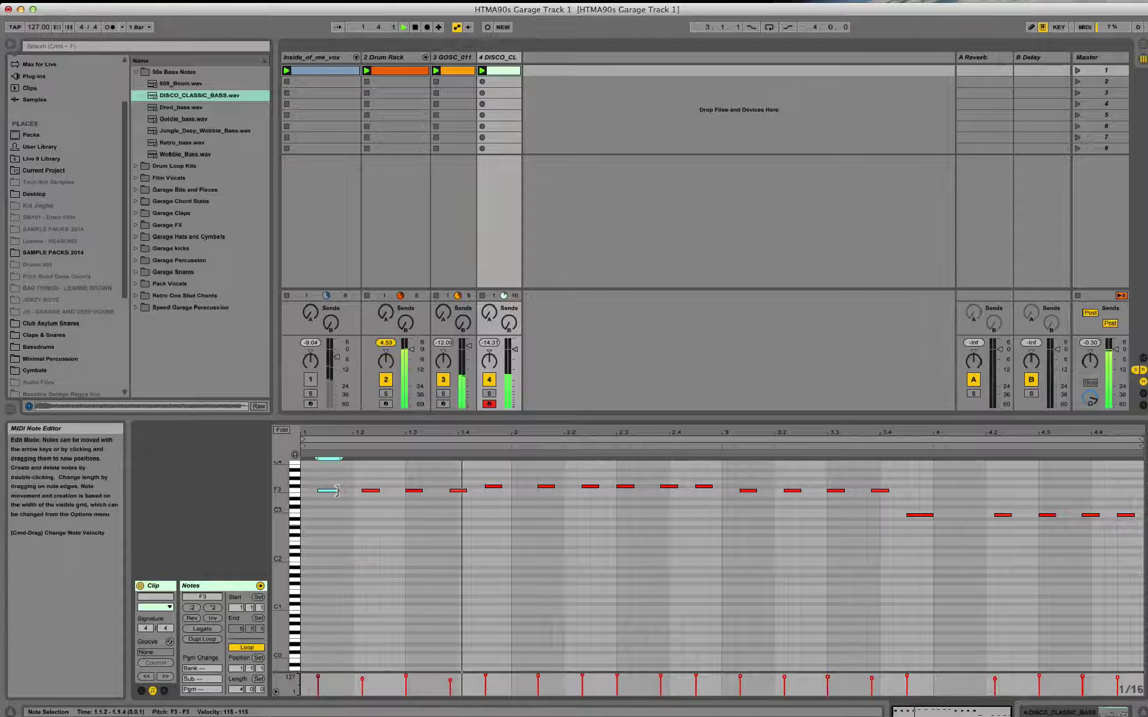
left_click(373, 491)
mouse_move(374, 491)
left_mouse_down()
mouse_move(364, 491)
mouse_move(385, 494)
left_mouse_up()
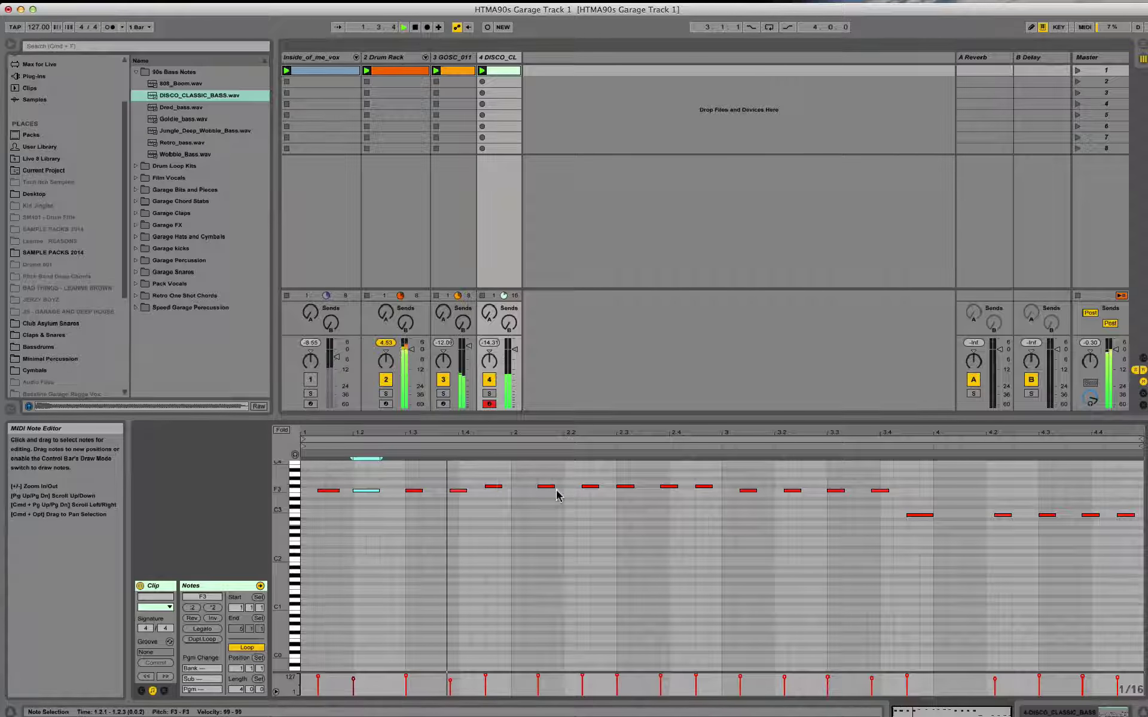
- Delete the F#3 note near 2.2.2, then move the preceding F#3 note to 2.2.1 and lengthen it
double_click(589, 487)
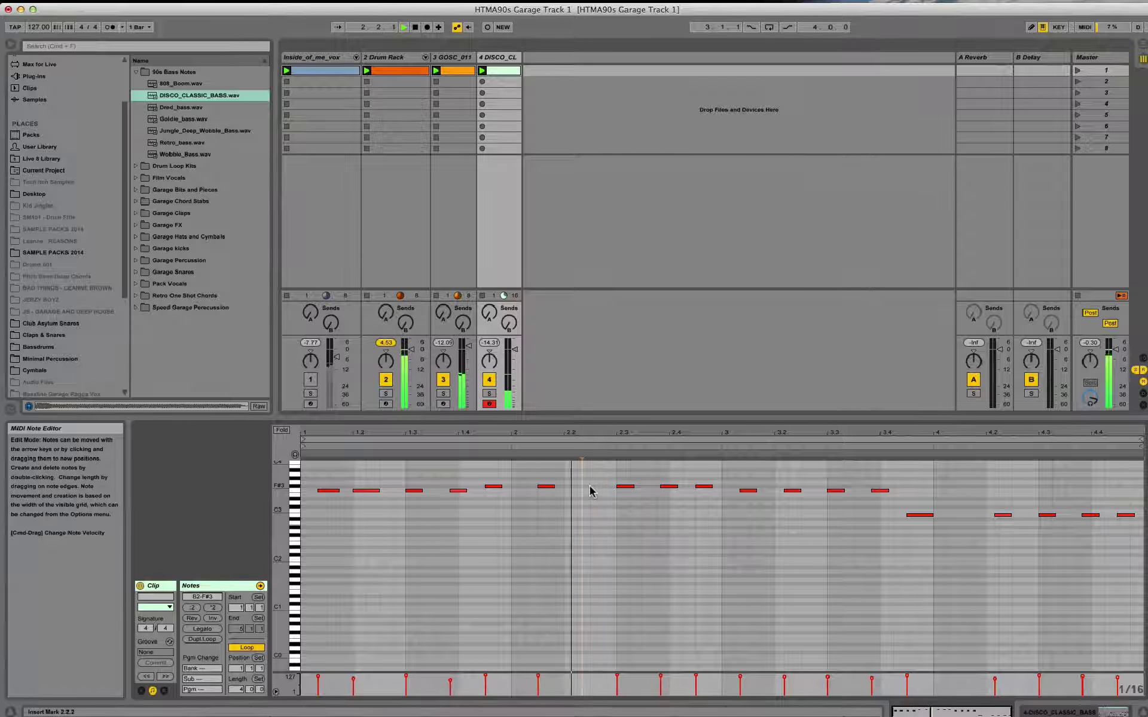
double_click(560, 490)
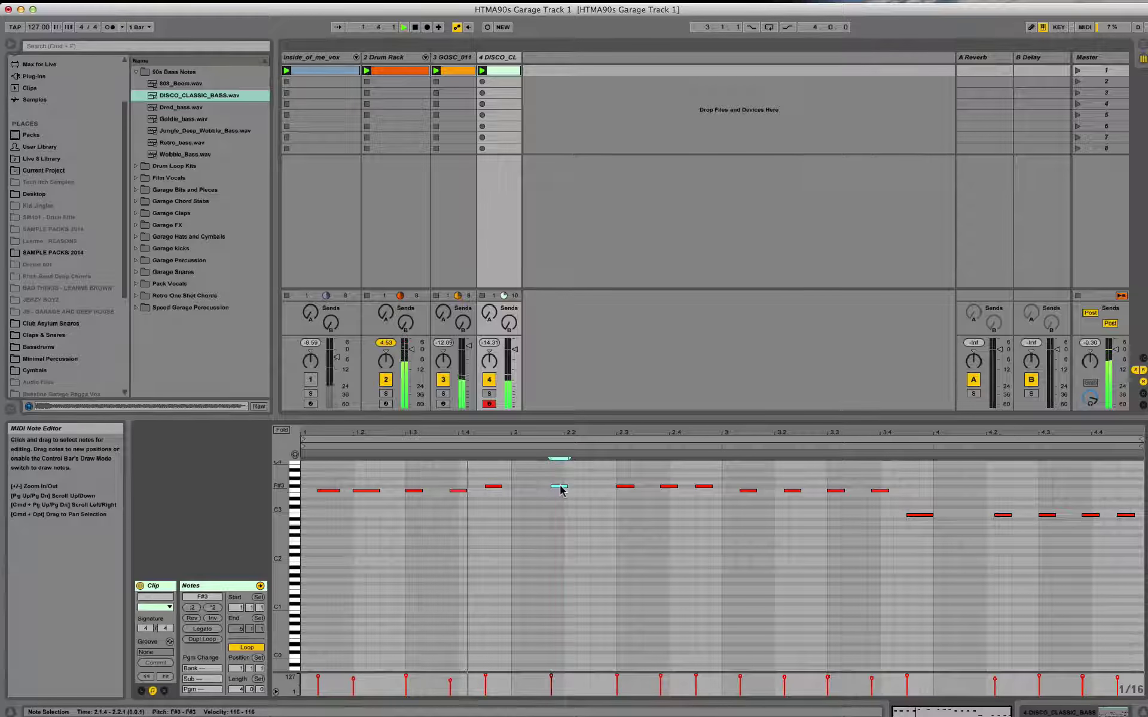
left_click_drag(561, 489, 588, 488)
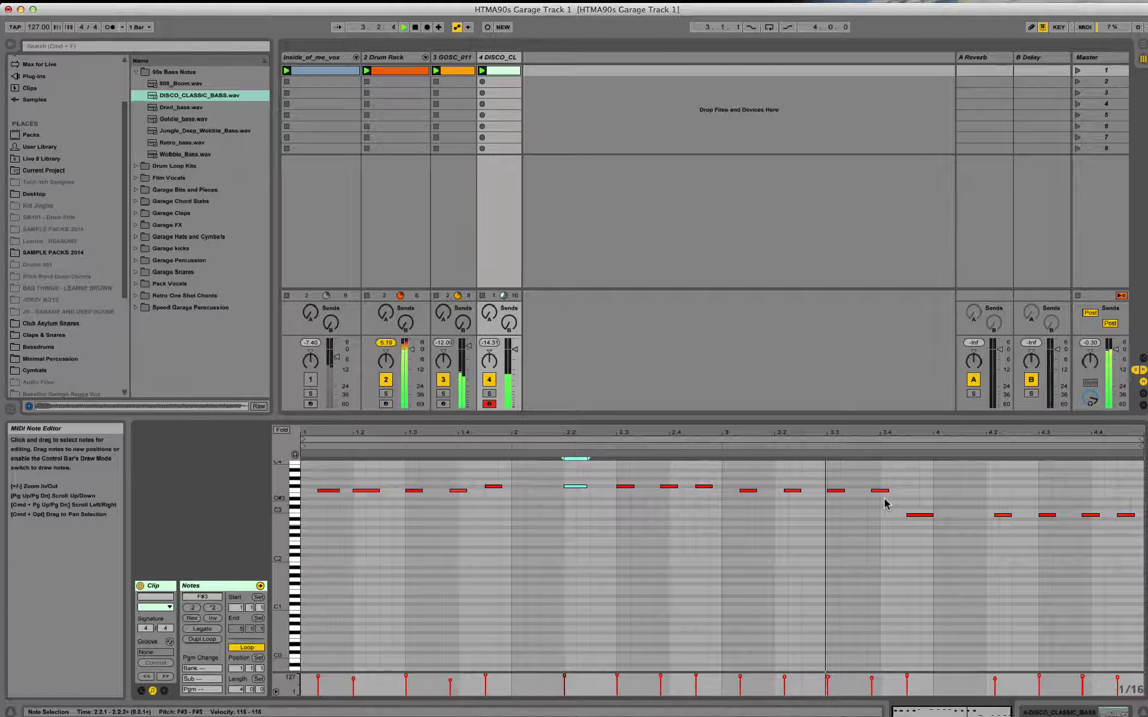
- Move the second B2 note to 4.2.1 and the F3 note after 3.2 to 3.2.1, muting the Drum Rack track
left_click_drag(1003, 515, 997, 515)
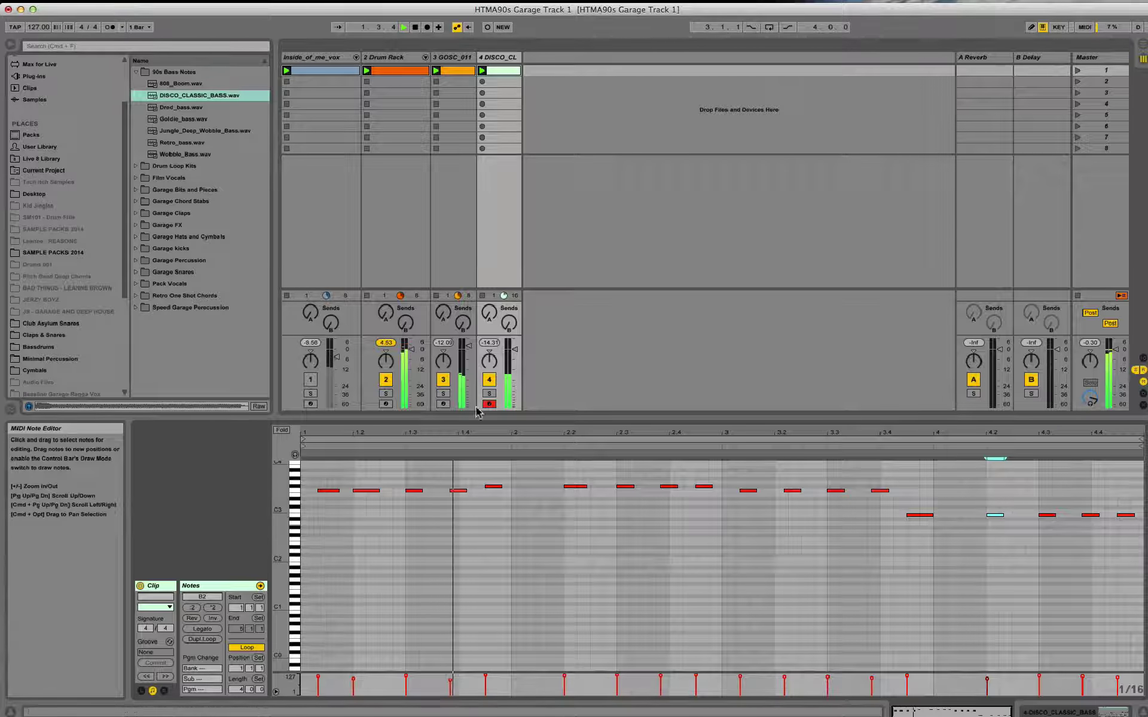
left_click(386, 379)
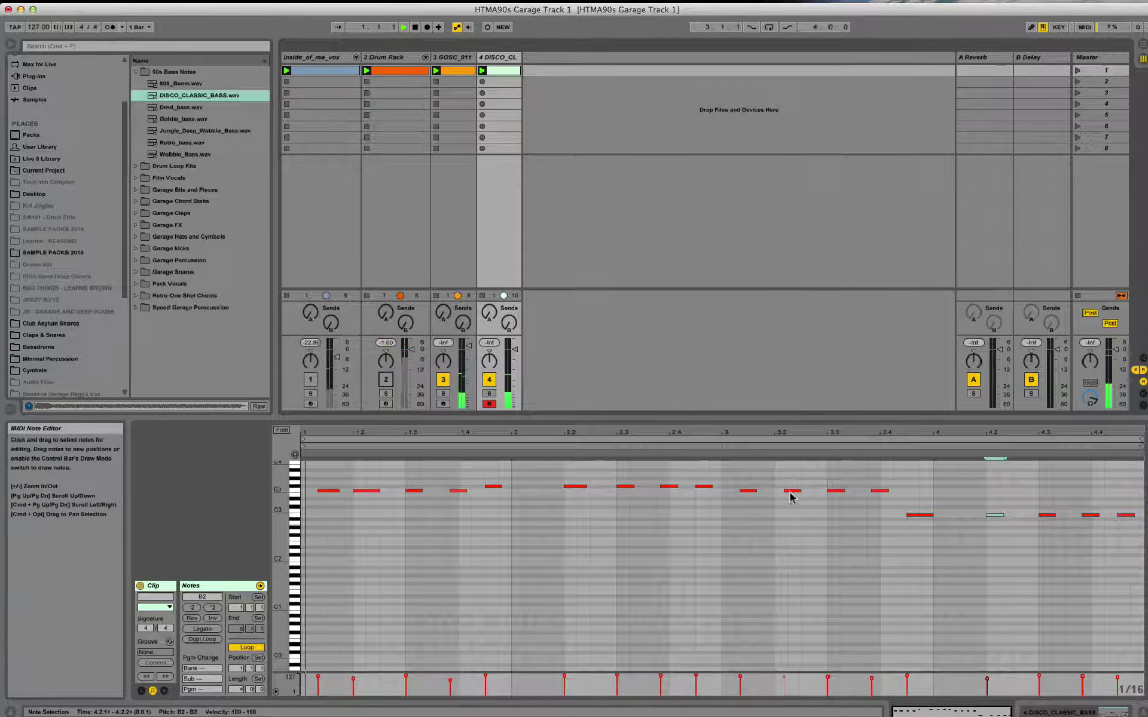
left_click_drag(794, 490, 785, 490)
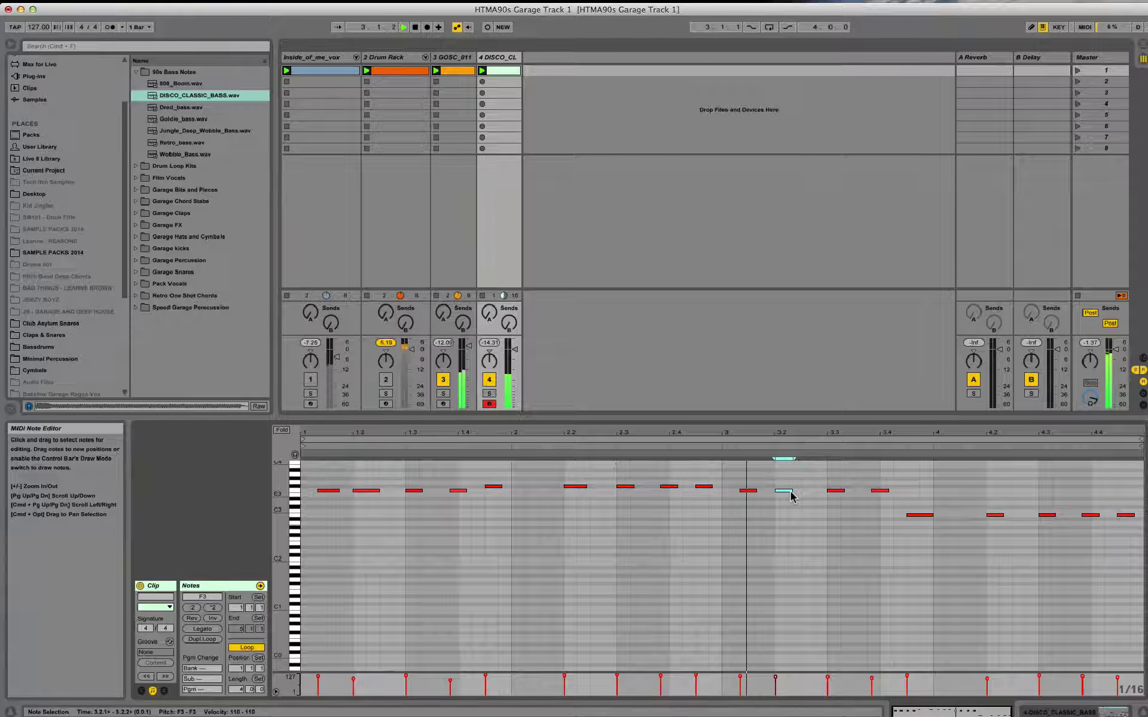
- Lengthen the F3 notes at 3.2.1 and 3.3.1 and the B2 notes at 4.2.1 and 4.3.1 slightly
left_click(837, 491)
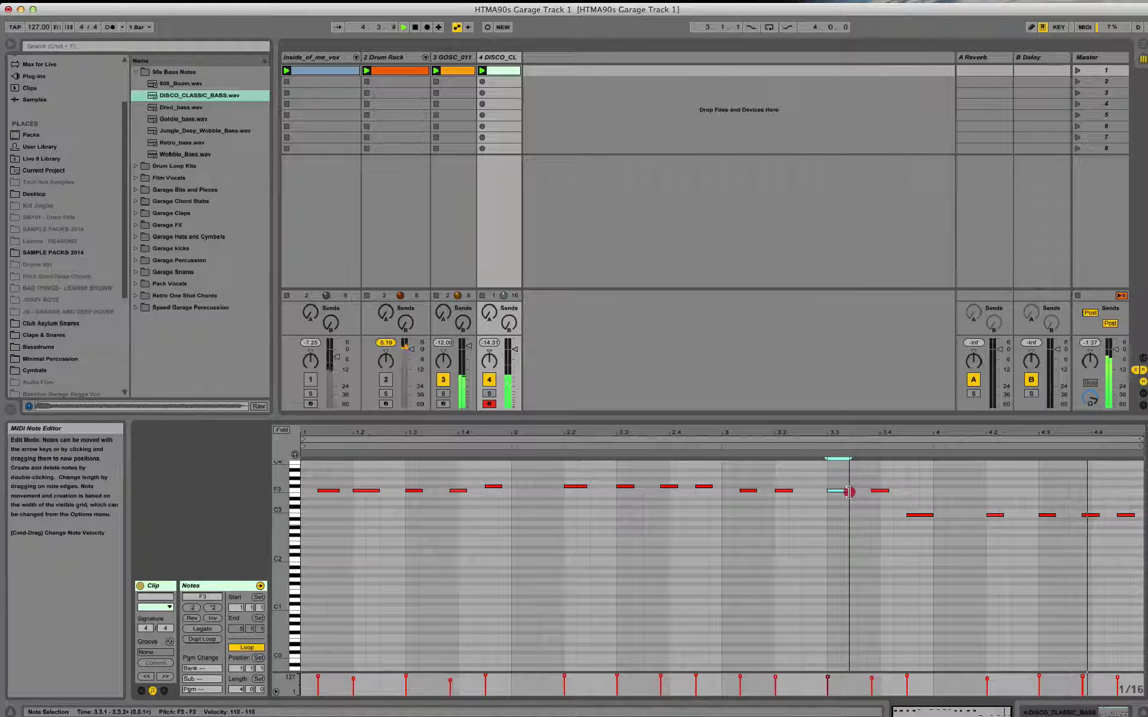
left_click(997, 515)
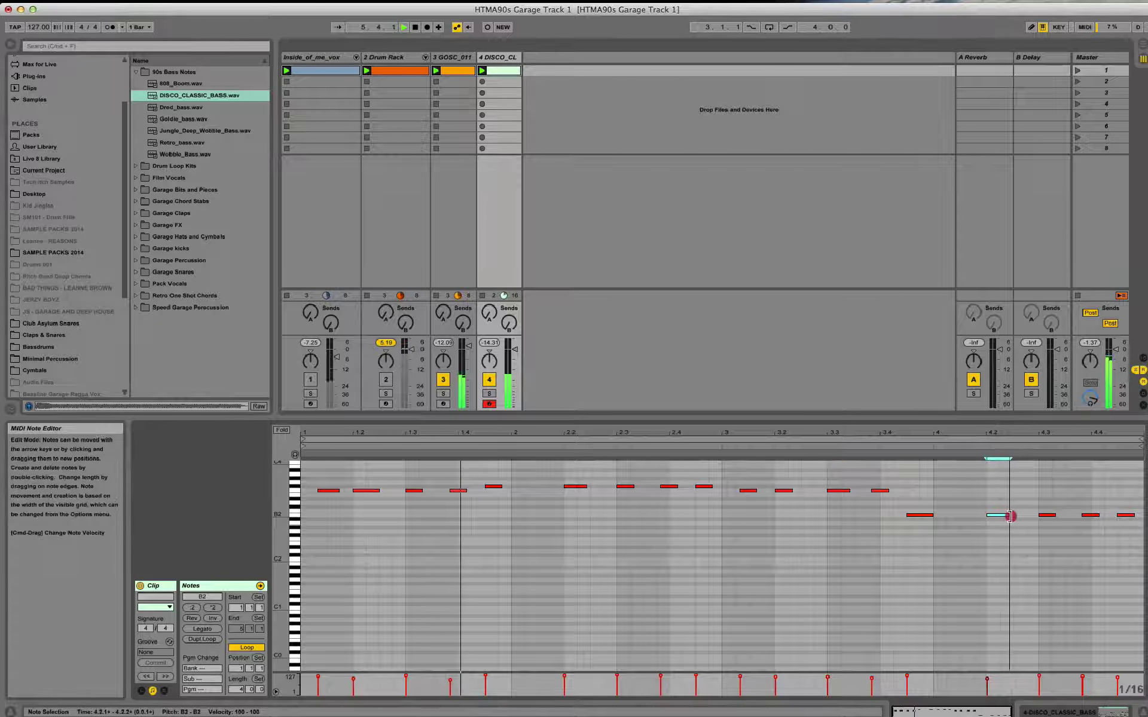
left_click(1058, 516)
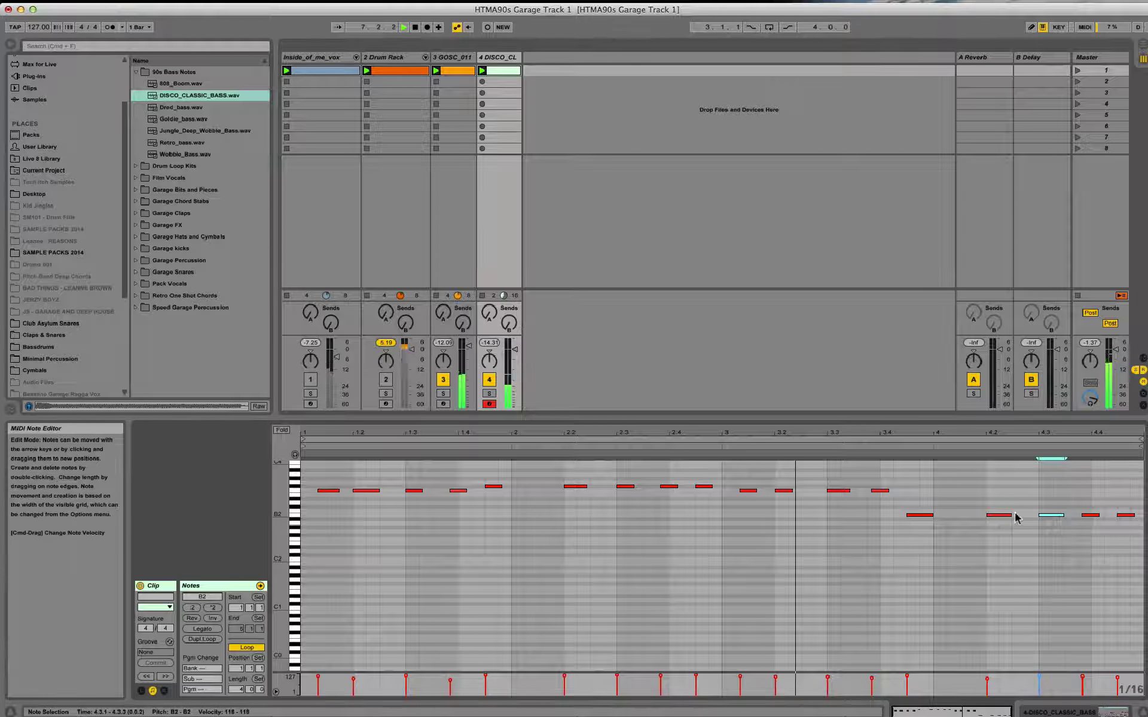
left_click(788, 490)
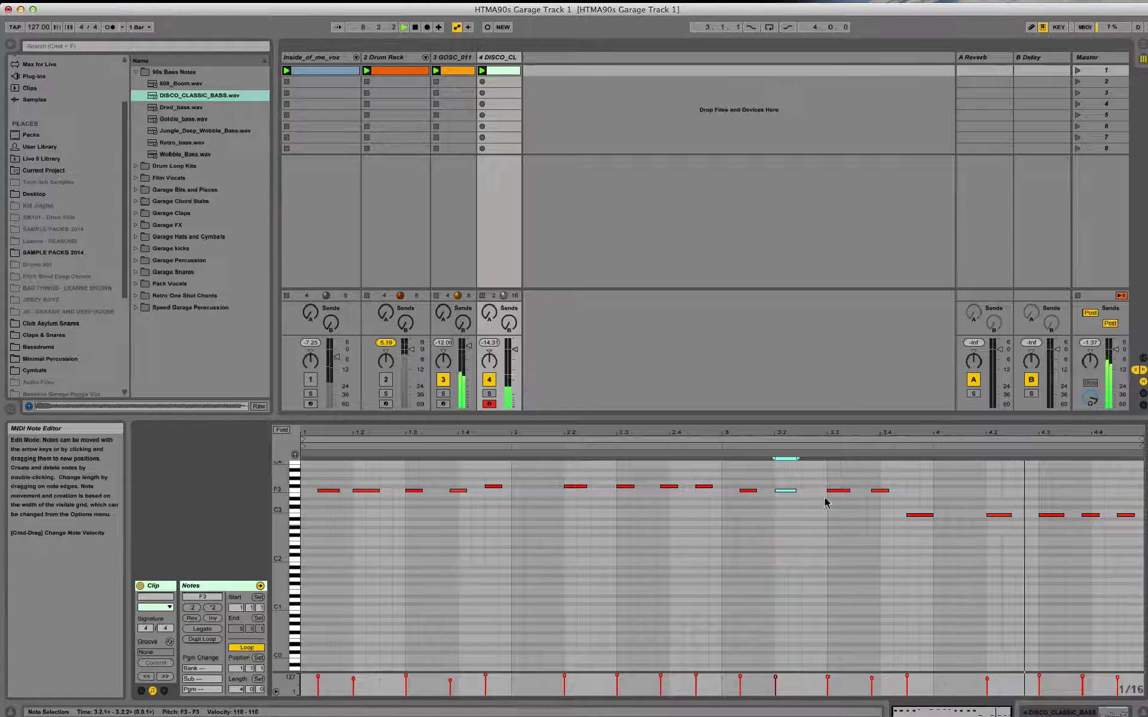
- Slightly lengthen the B2 note at 3.4.3, the F3 note at 3.3.4, and the F#3 notes at 1.4.3, 2.3.4 and 2.4.3
left_click(929, 515)
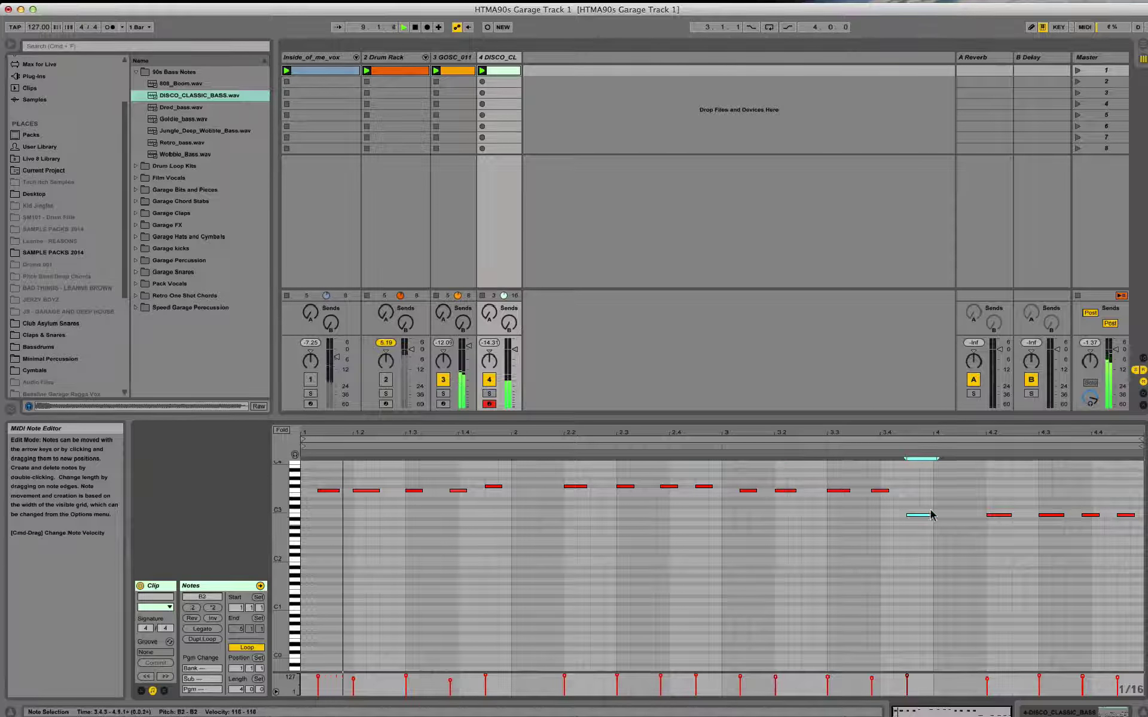
left_click(882, 491)
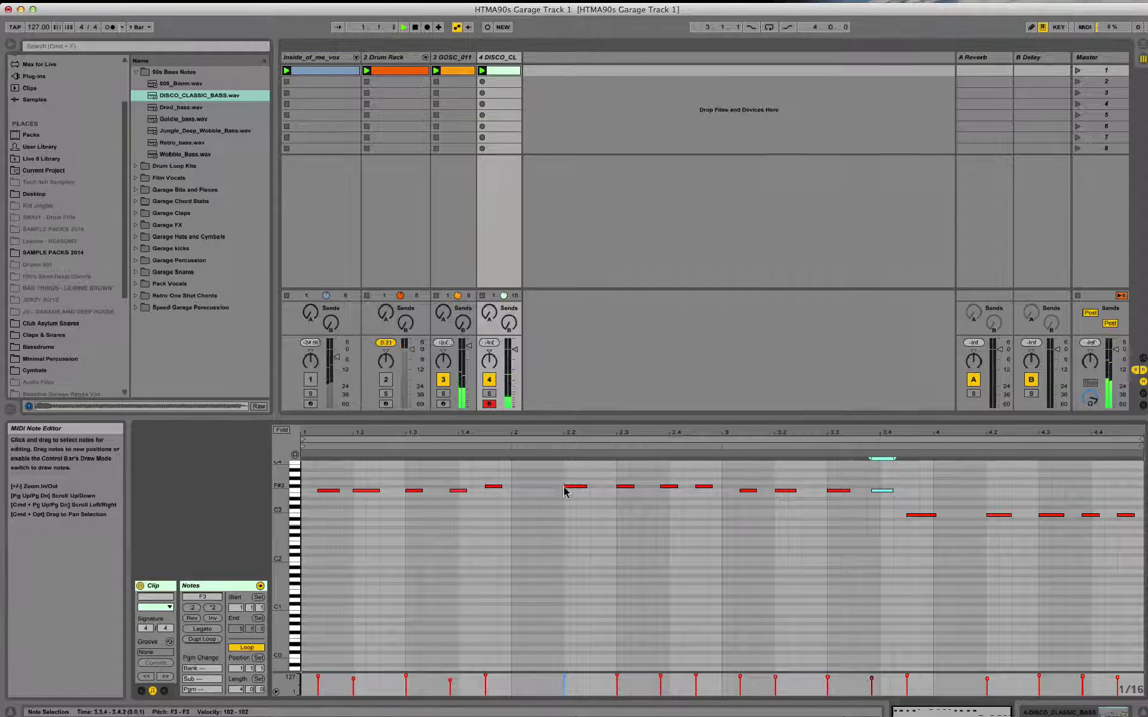
left_click_drag(501, 488, 516, 489)
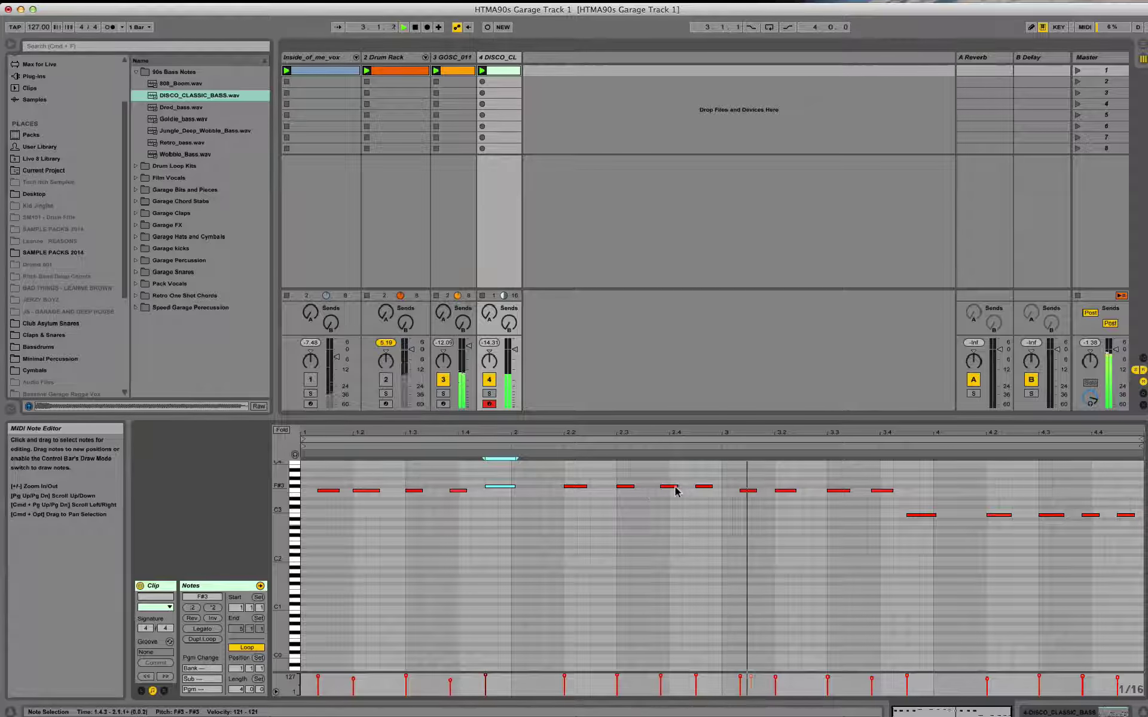
left_click_drag(710, 477, 675, 490)
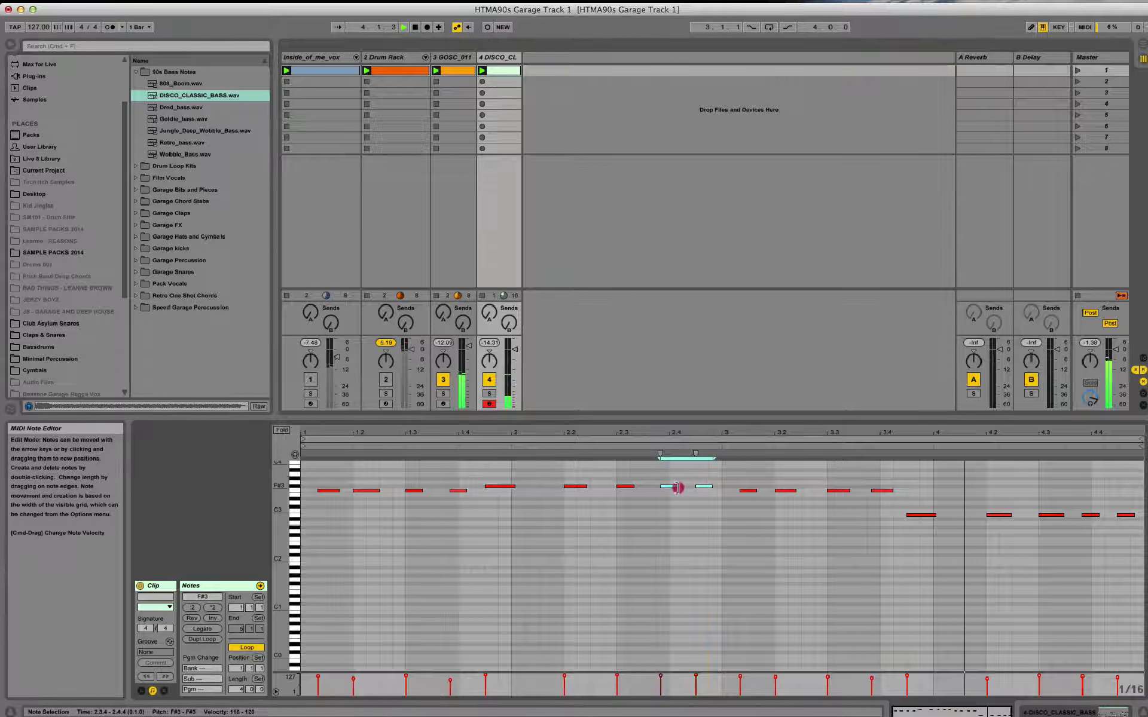
- Extend the B2 note at 3.4.3 across the bar line to end at about 4.1.2
left_click(957, 519)
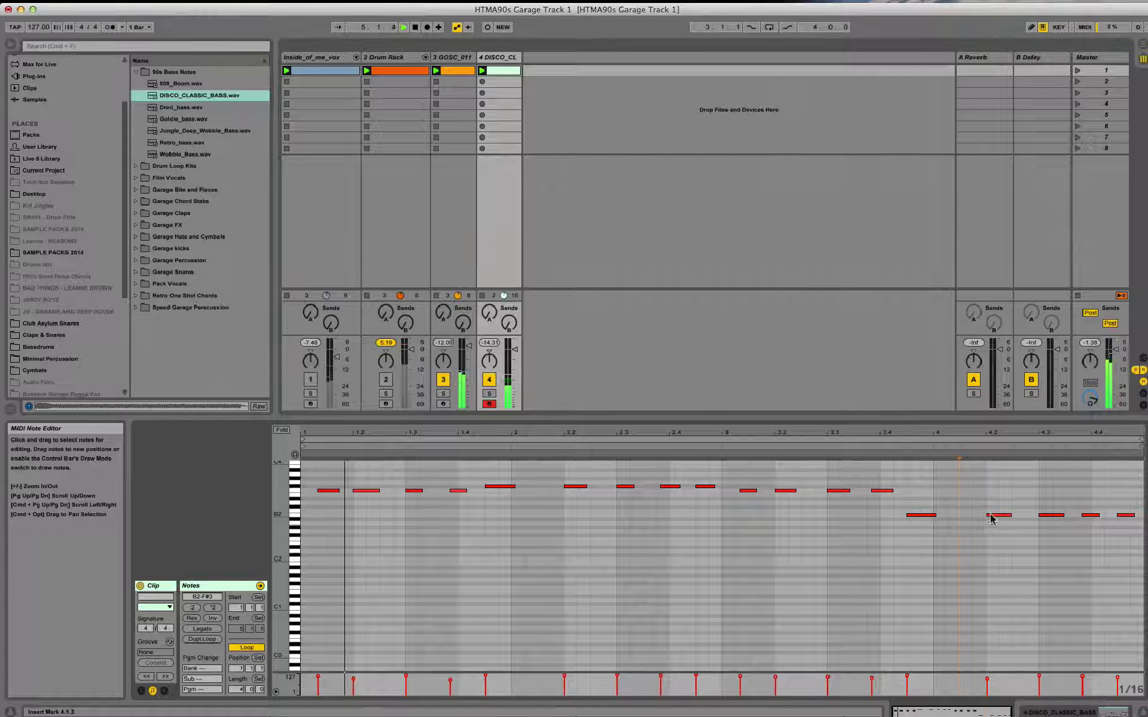
left_click_drag(935, 515, 962, 516)
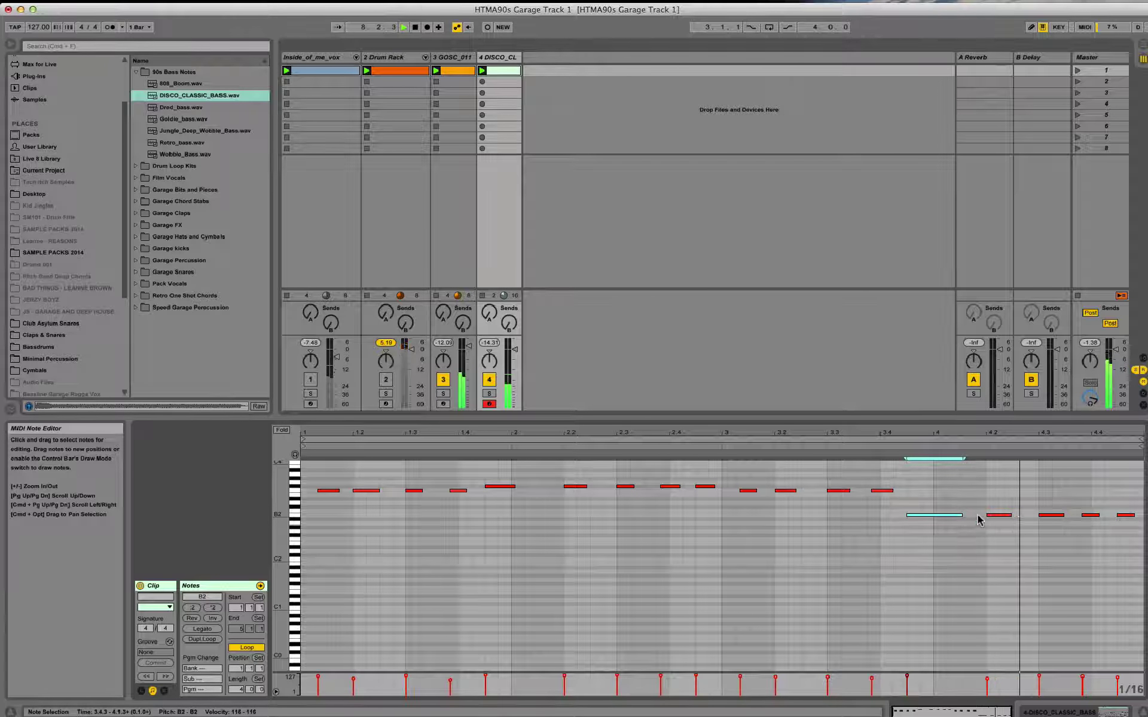
left_click_drag(959, 518, 948, 515)
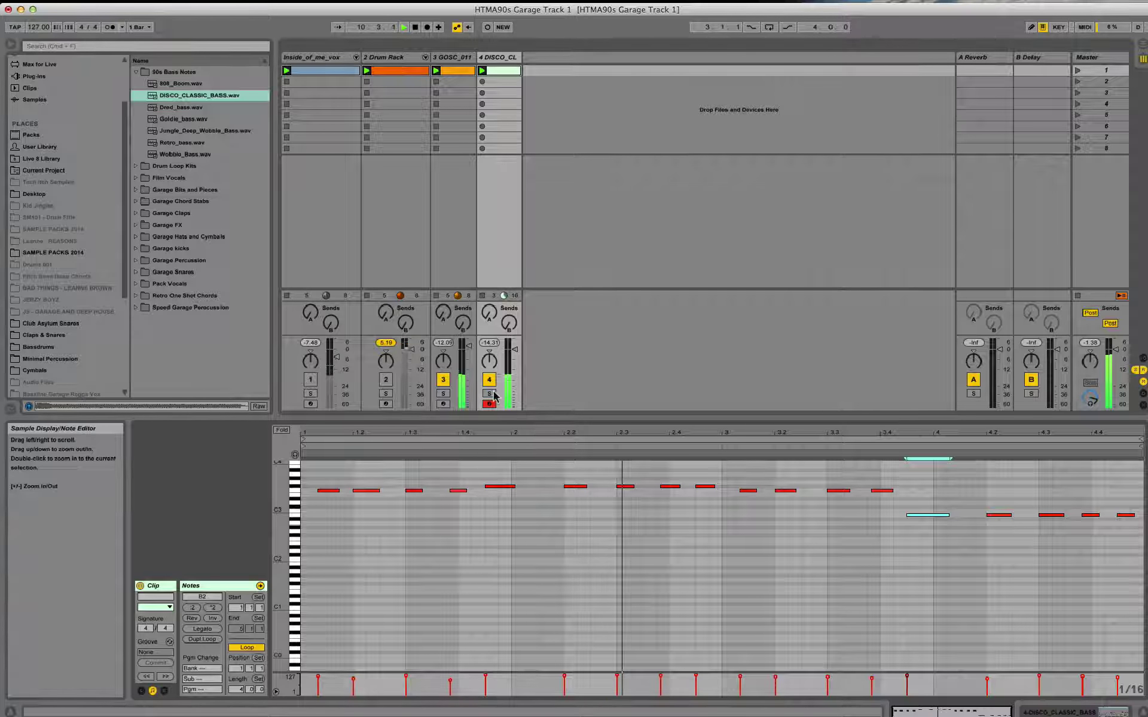
- Add a Glue Compressor to the DISCO_CLASSIC_BASS track with the threshold at about -14 dB and makeup at about 10.6 dB
left_click(1090, 713)
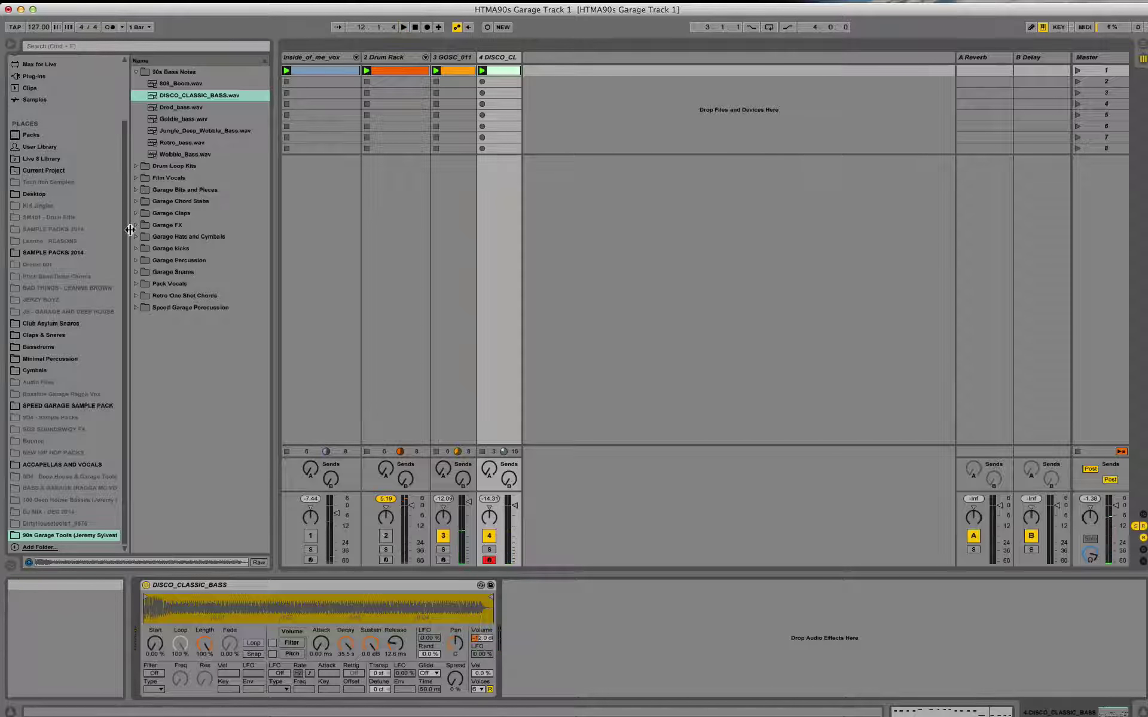
scroll(95, 120, "up", 5)
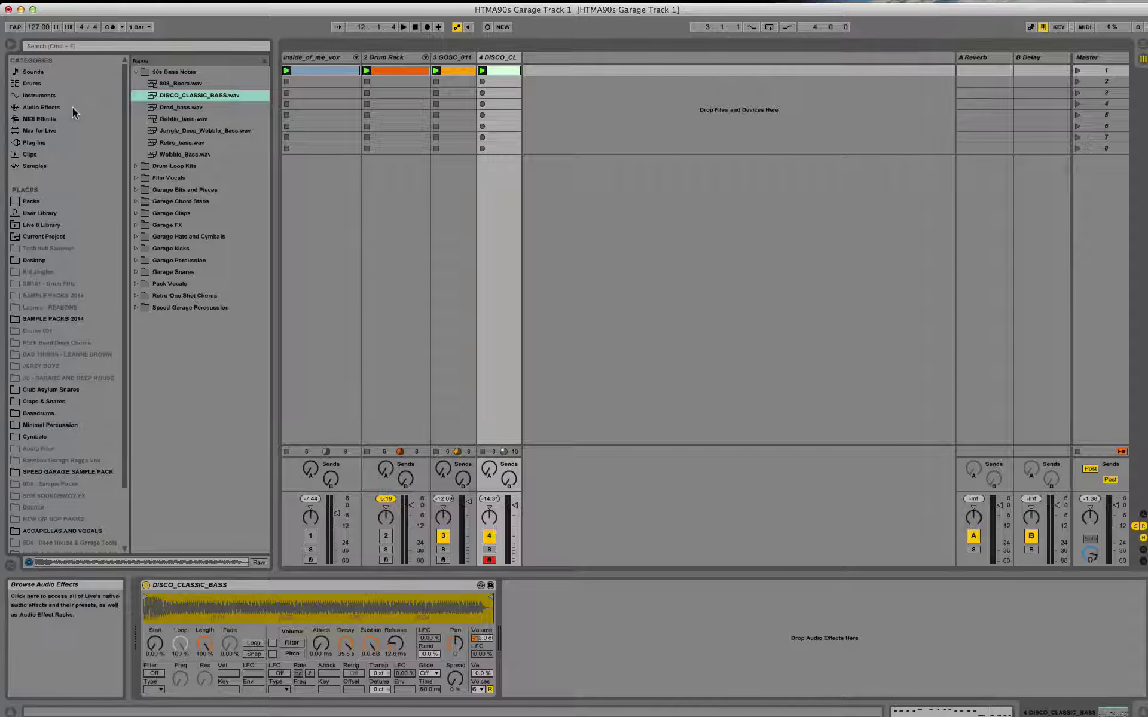
left_click(70, 107)
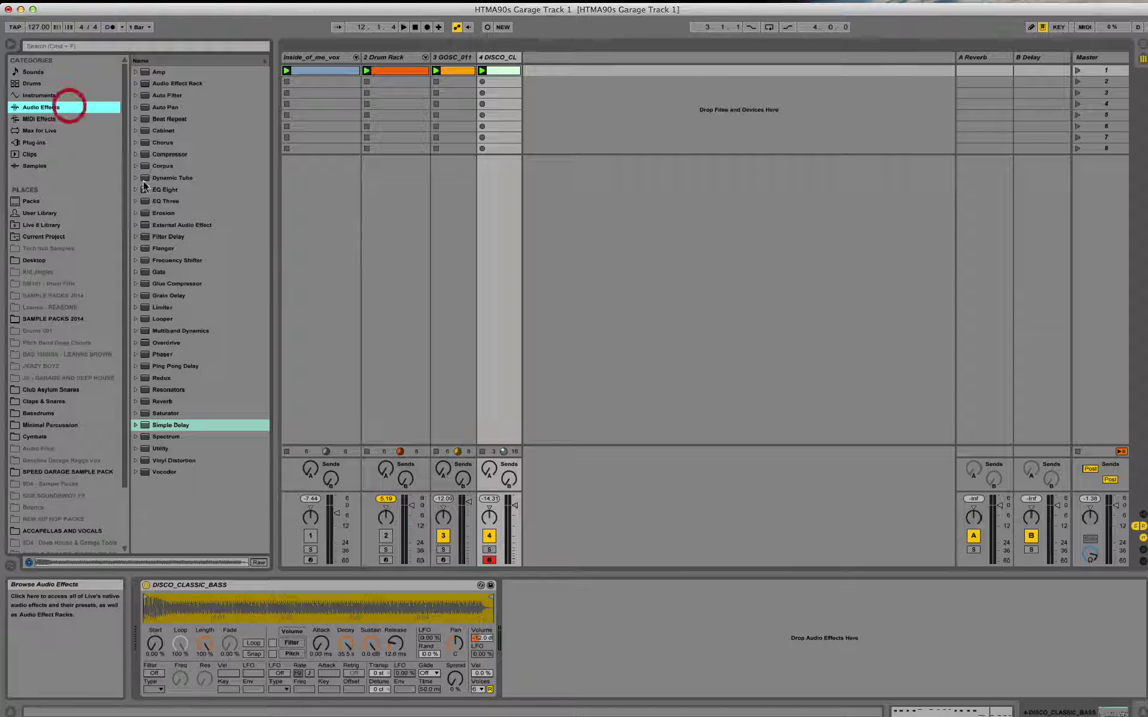
double_click(173, 285)
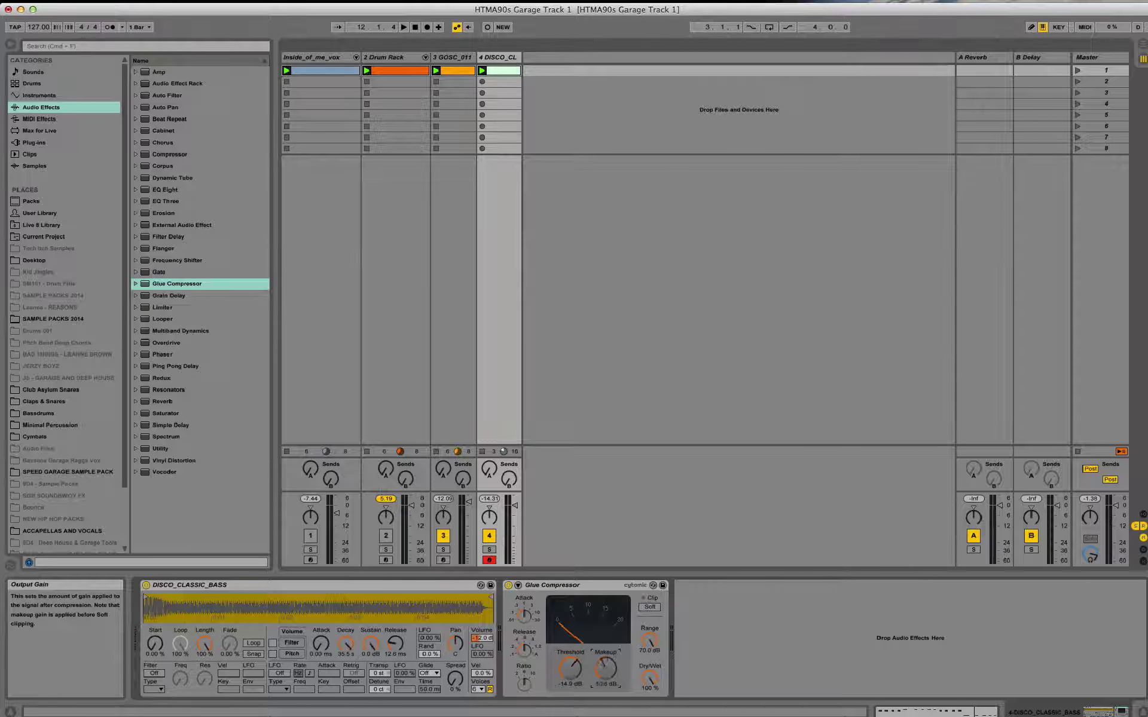
- Solo the bass track during playback and set the bass sampler's volume envelope release to about 414 ms
key("space")
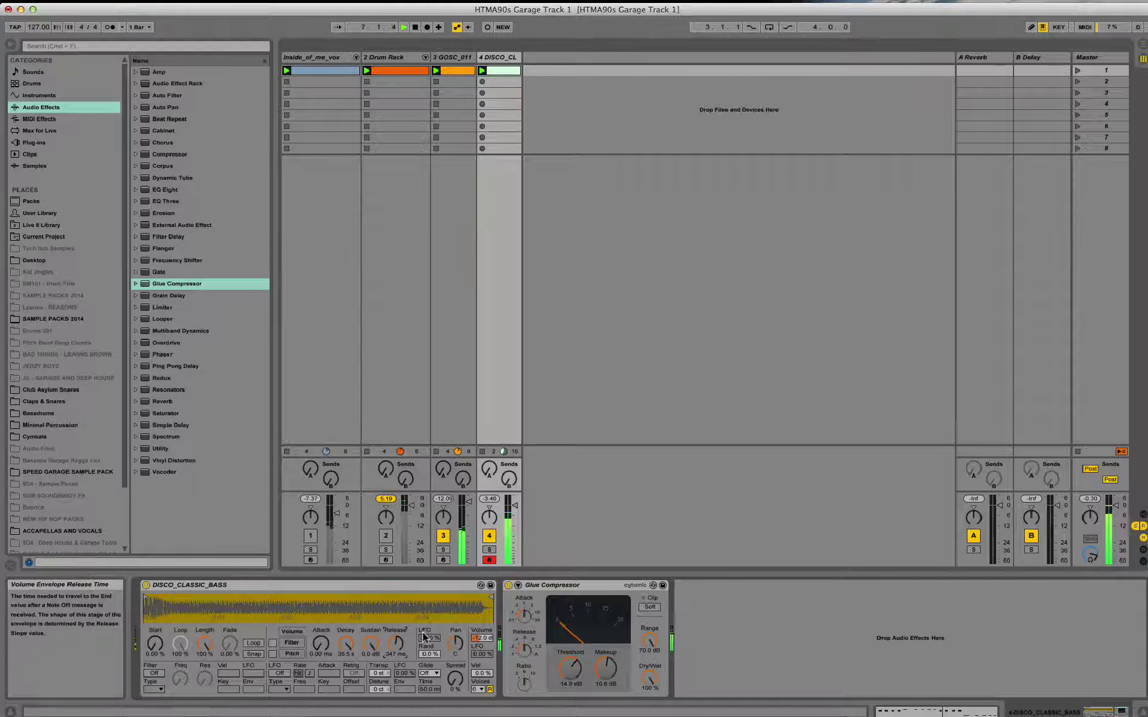
left_click(488, 550)
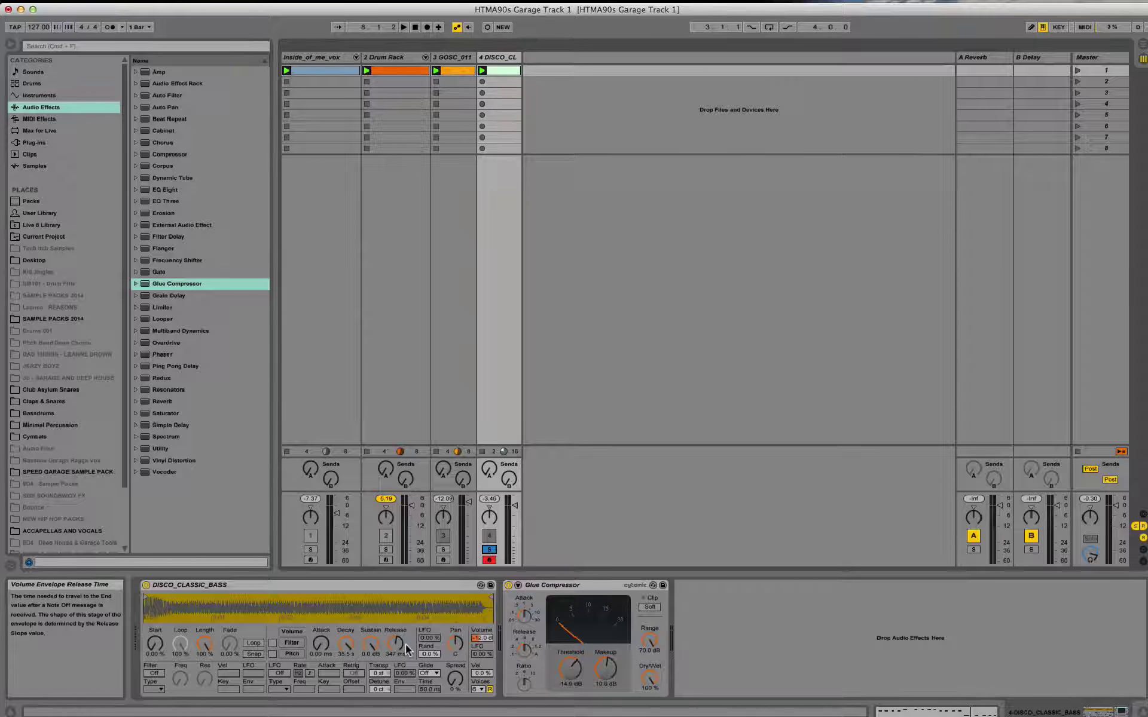
left_click_drag(406, 649, 407, 604)
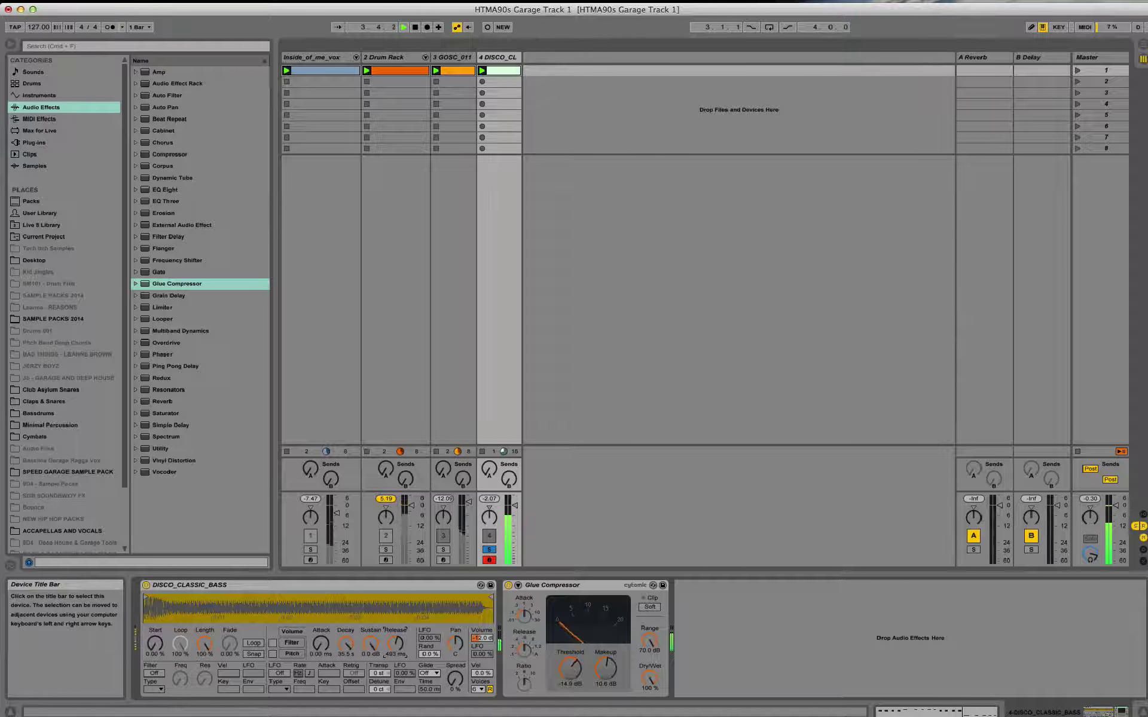
left_click_drag(395, 644, 396, 646)
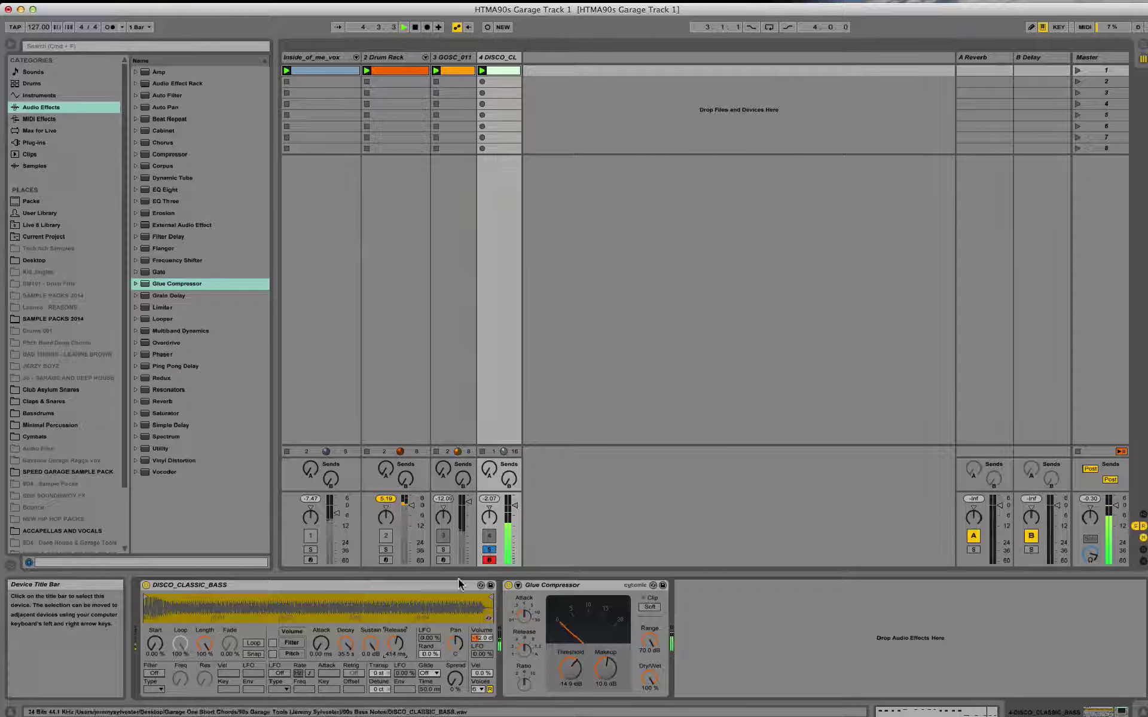
- Unsolo the bass, lower its track volume slightly, and set its Glue Compressor threshold to about -19.7 dB
left_click(489, 550)
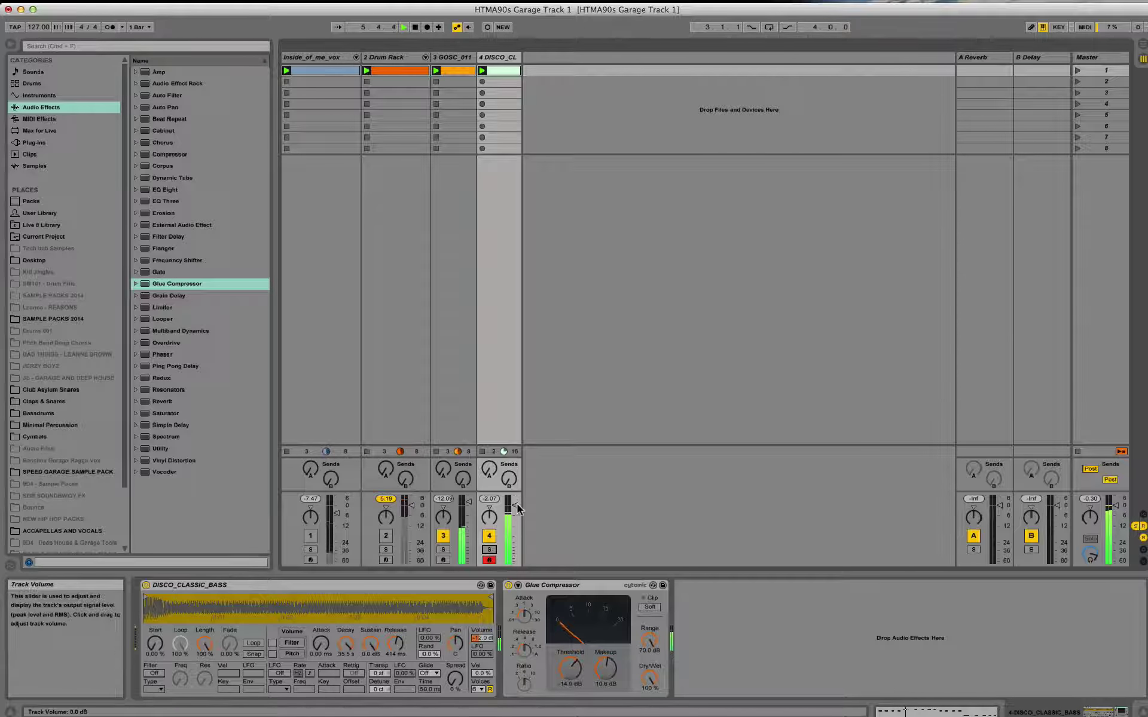
left_click_drag(518, 509, 518, 513)
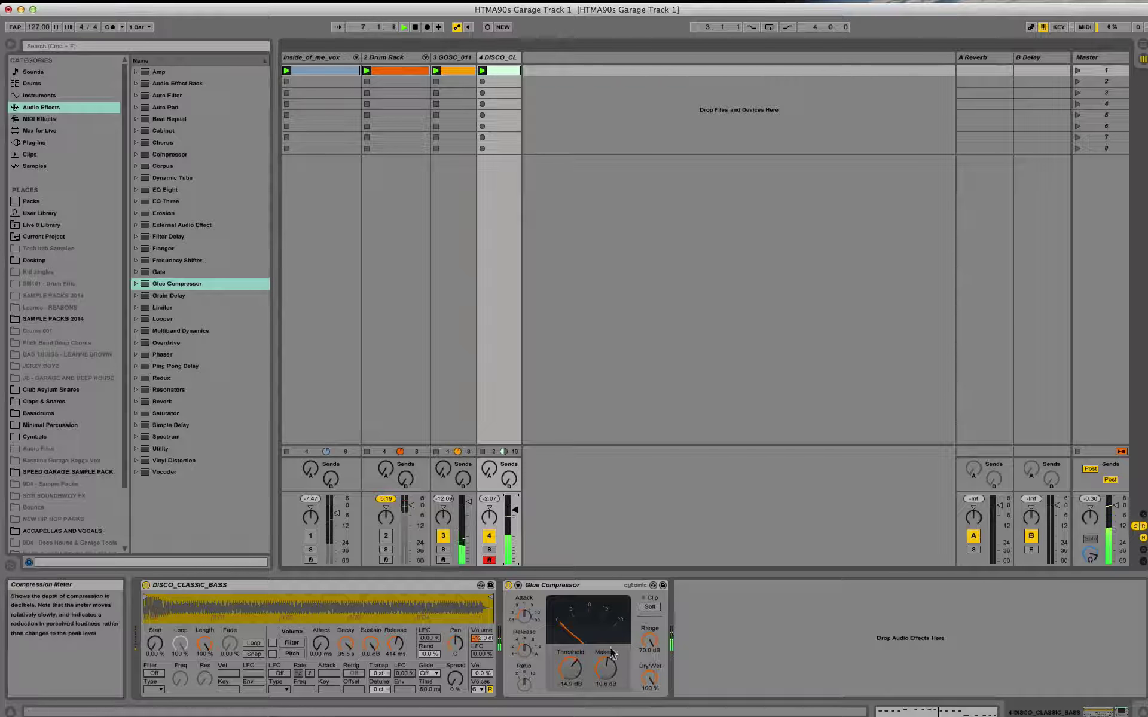
left_click_drag(570, 669, 570, 676)
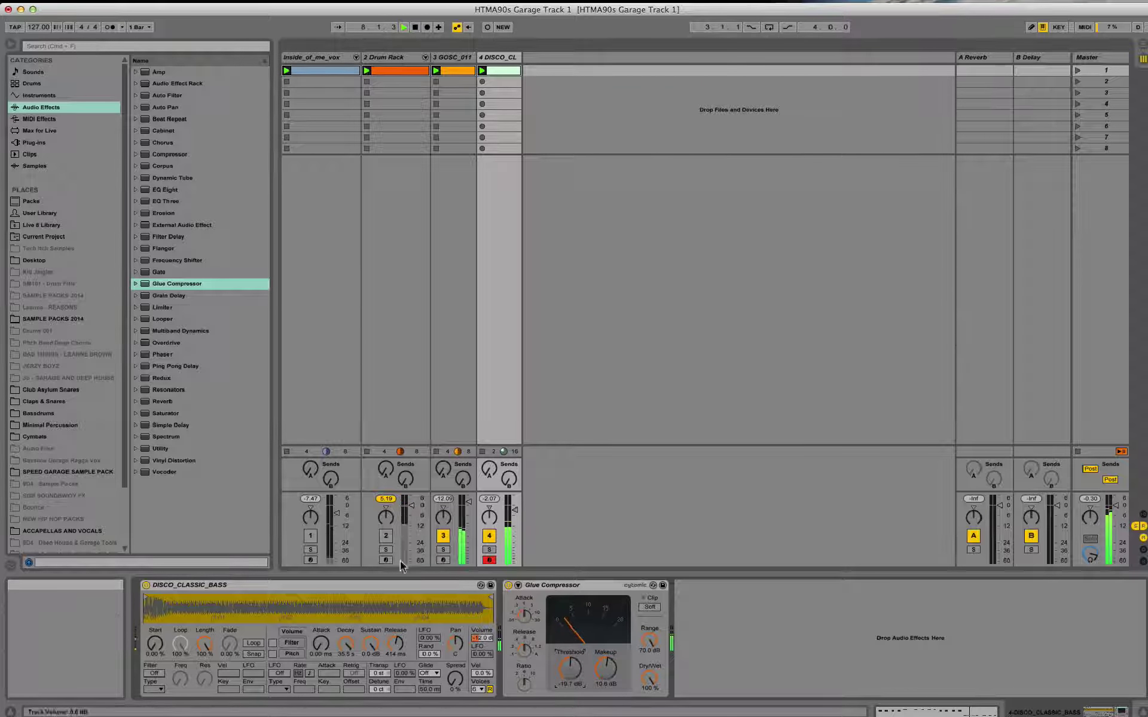
- Unmute the Drum Rack track and set its Glue Compressor makeup gain to about 10.3 dB
left_click(385, 536)
left_click(311, 537)
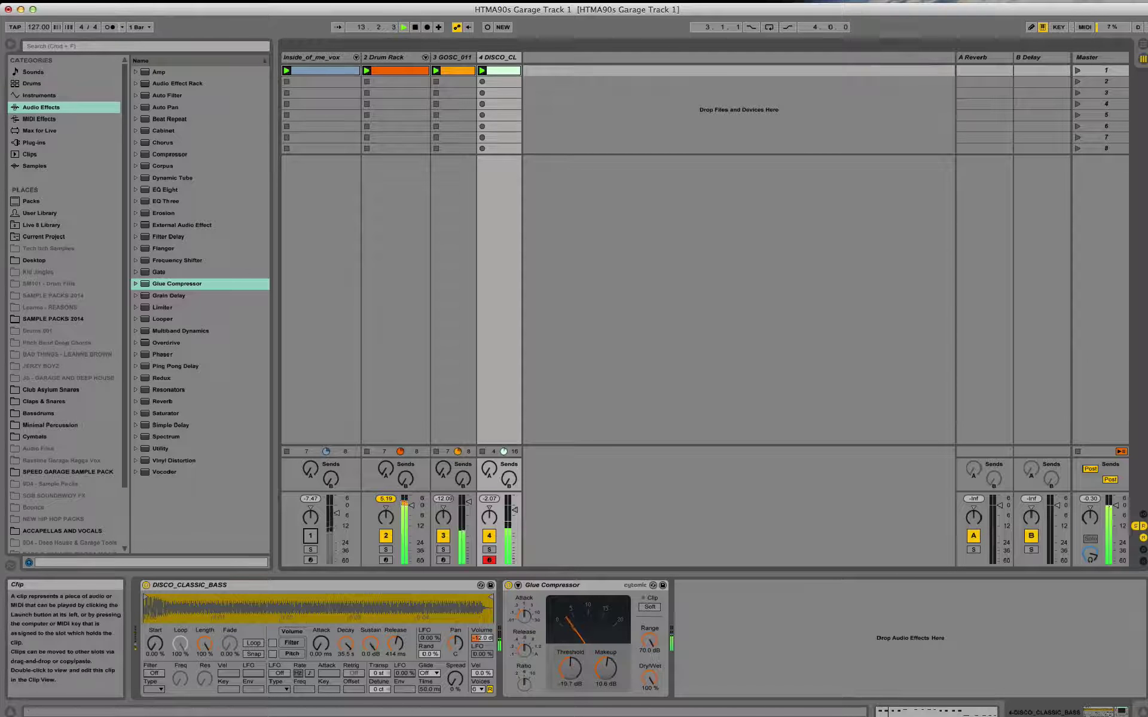
left_click(395, 56)
left_click_drag(781, 669, 780, 679)
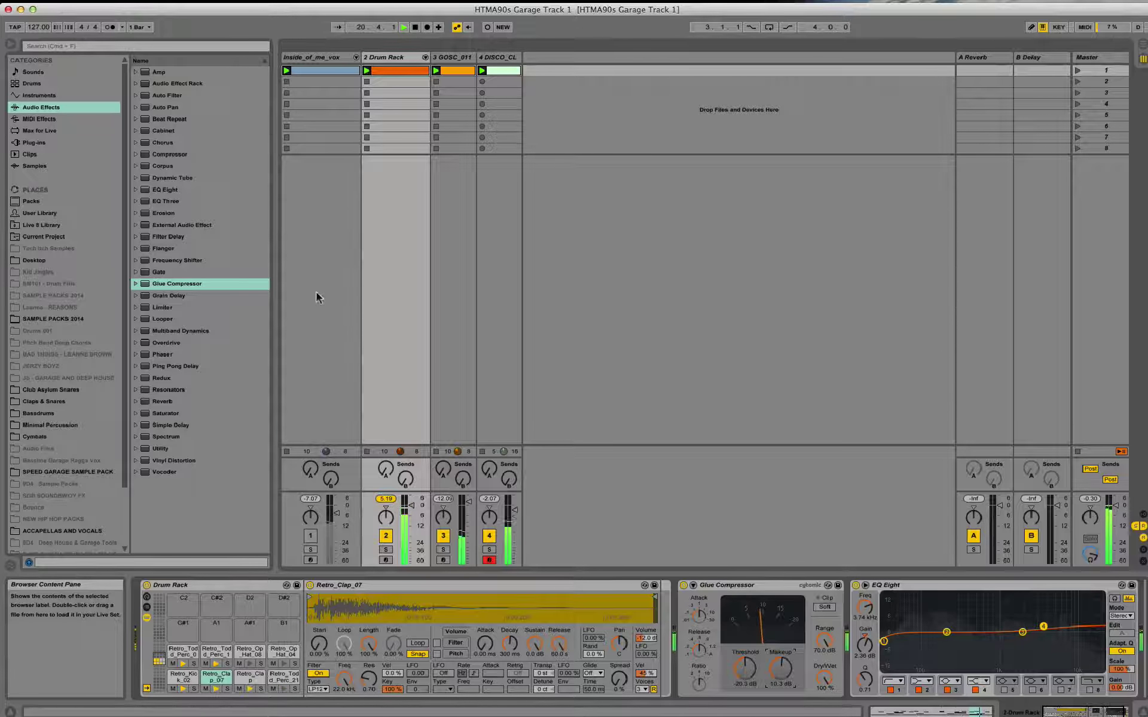
- Unfold the Drum Rack chains, audition the drums soloed, slightly lower the second and third Retro_To percussion chains, and fold the chains again
left_click(425, 57)
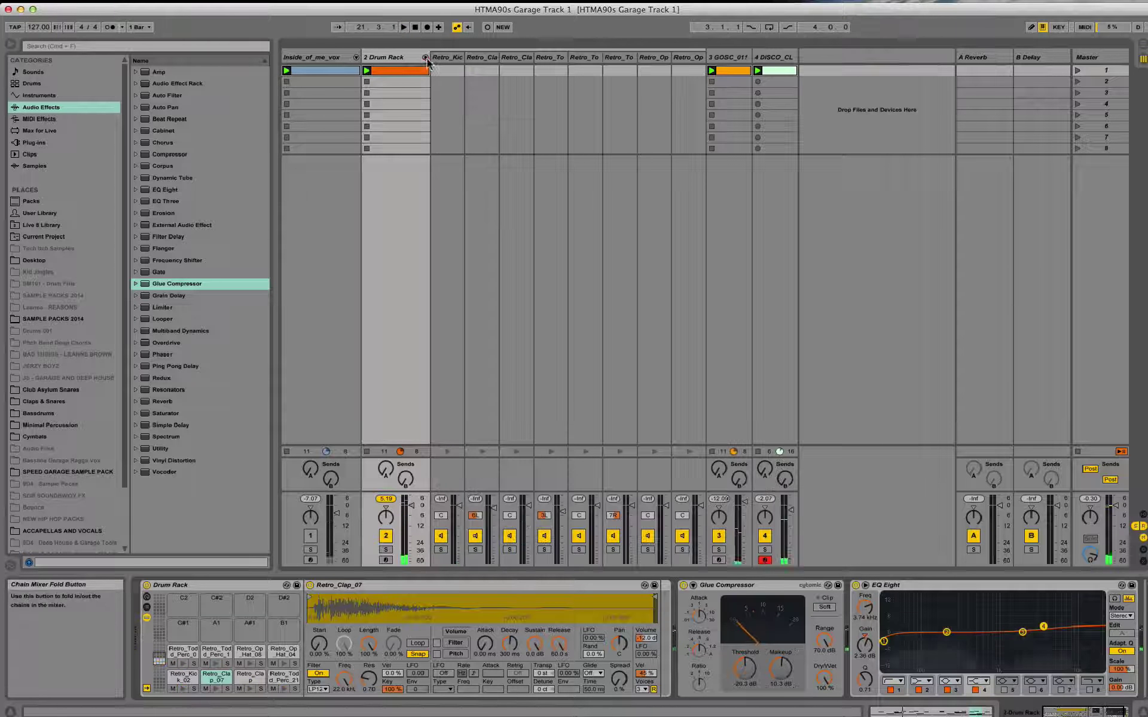
left_click(387, 550)
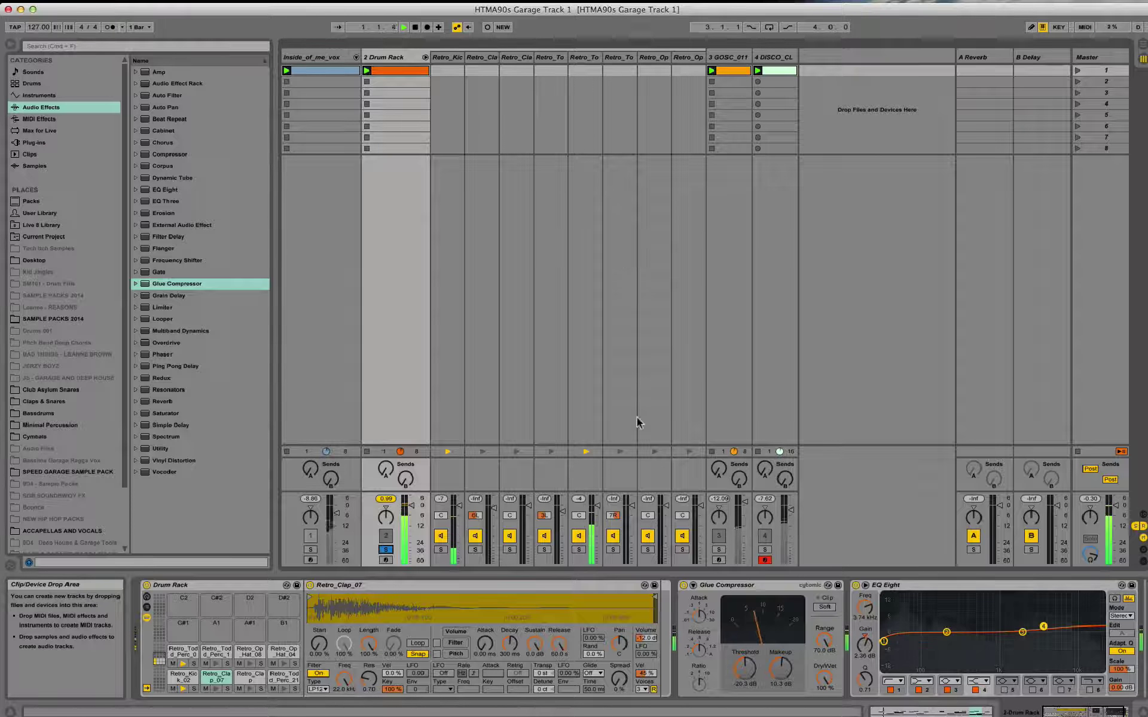
left_click(578, 550)
left_click(580, 550)
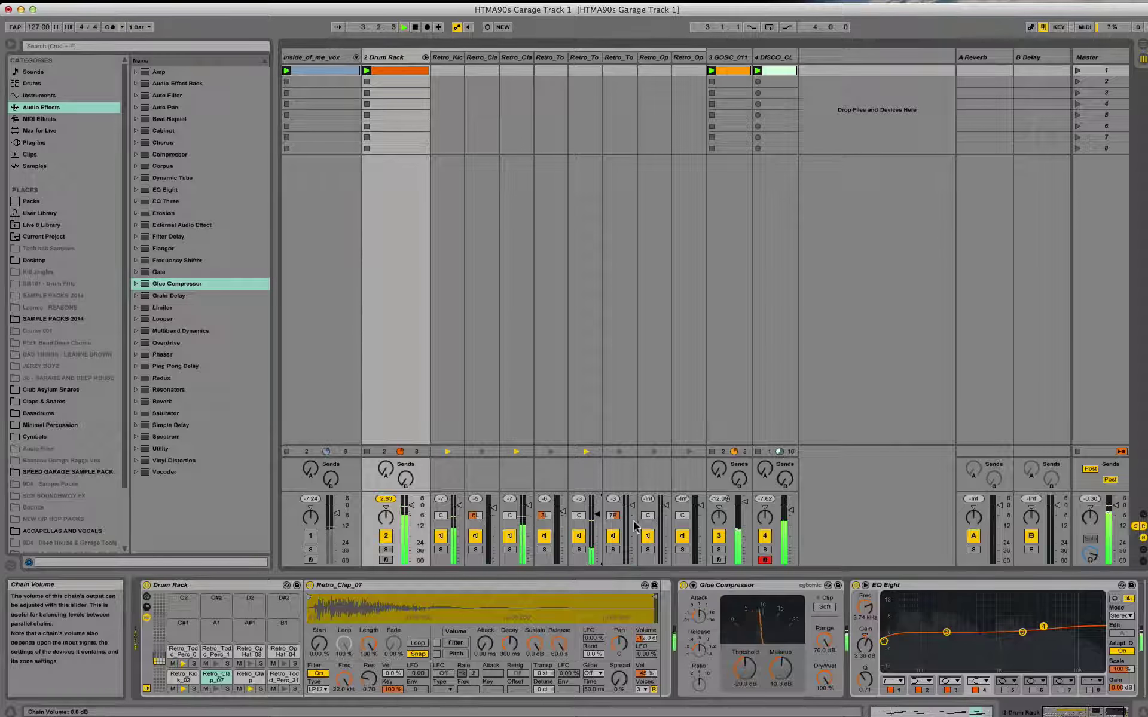
left_click_drag(632, 506, 632, 510)
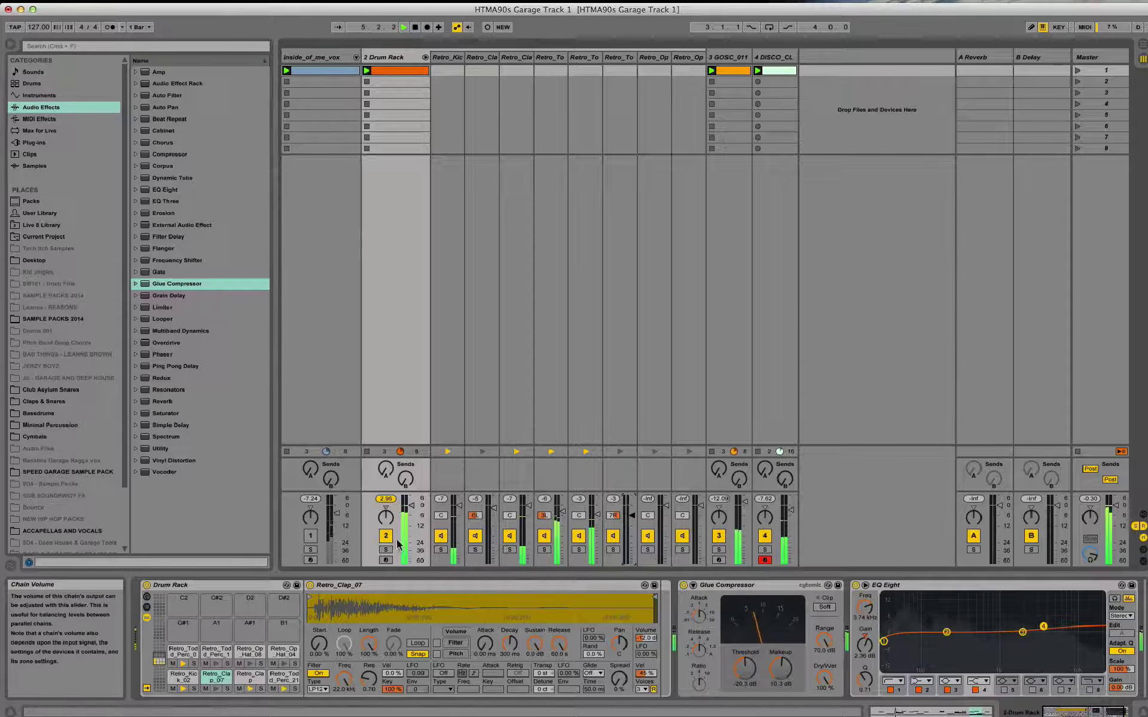
left_click(425, 57)
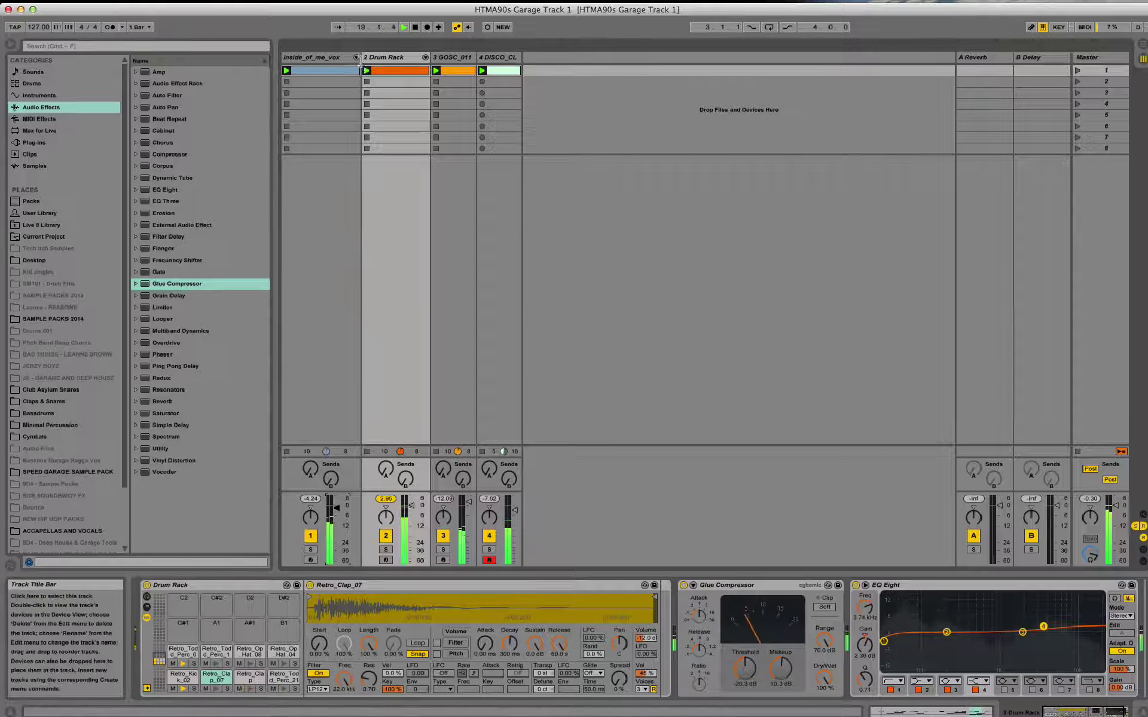
- Narrow the Inside_of_me_vox track, then solo the GOSC_011 chord track and add an Auto Filter to it
left_click_drag(361, 59, 348, 58)
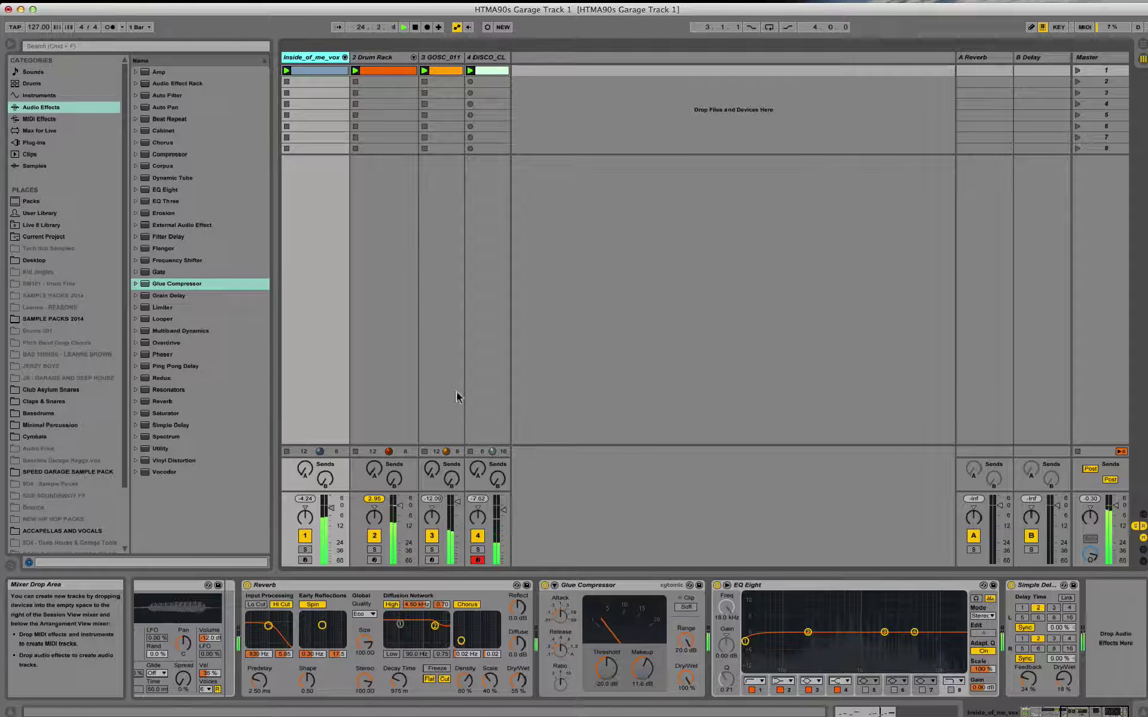
left_click(452, 58)
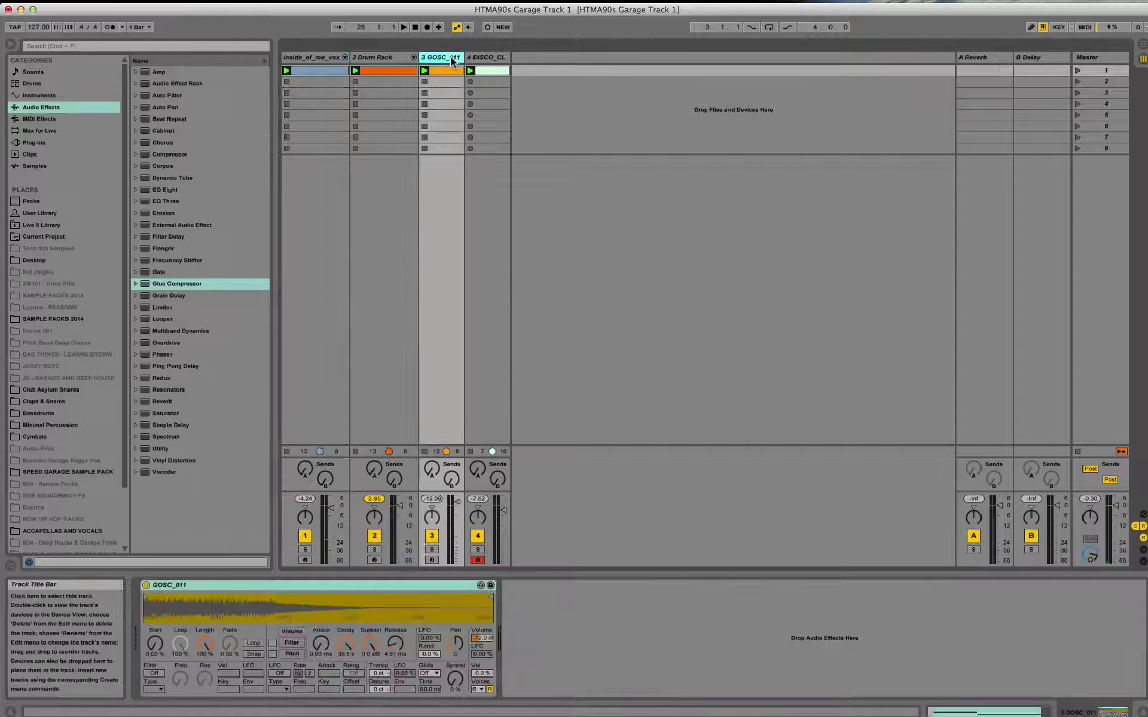
left_click(432, 550)
key("space")
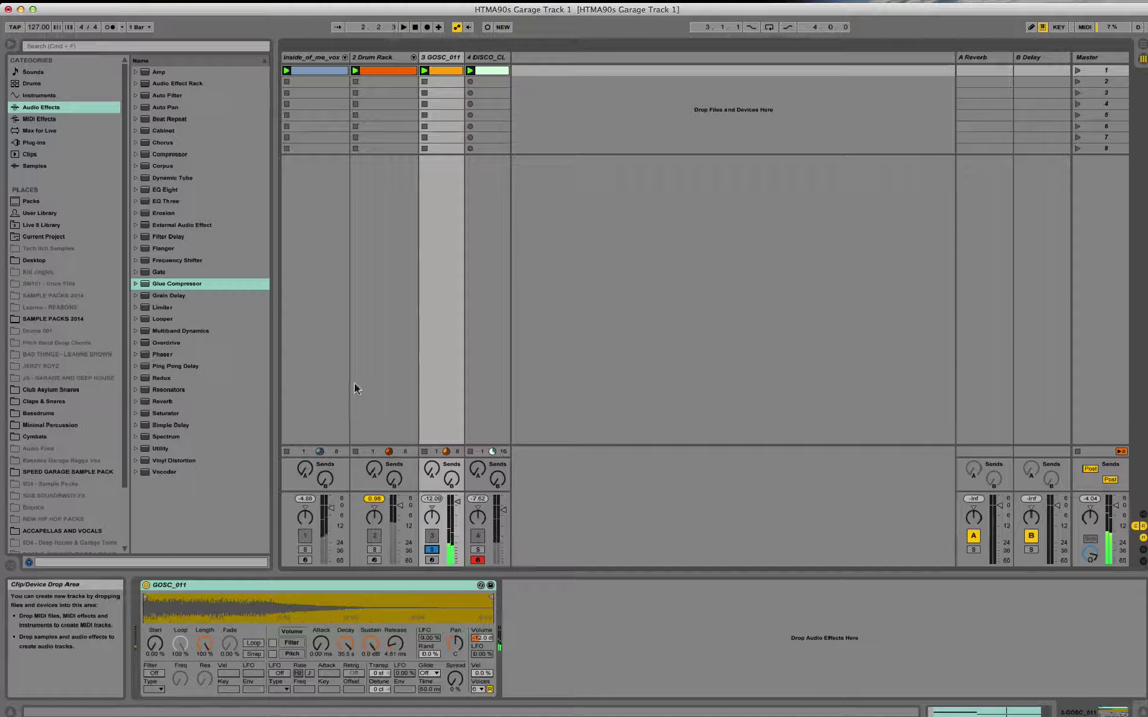
double_click(177, 95)
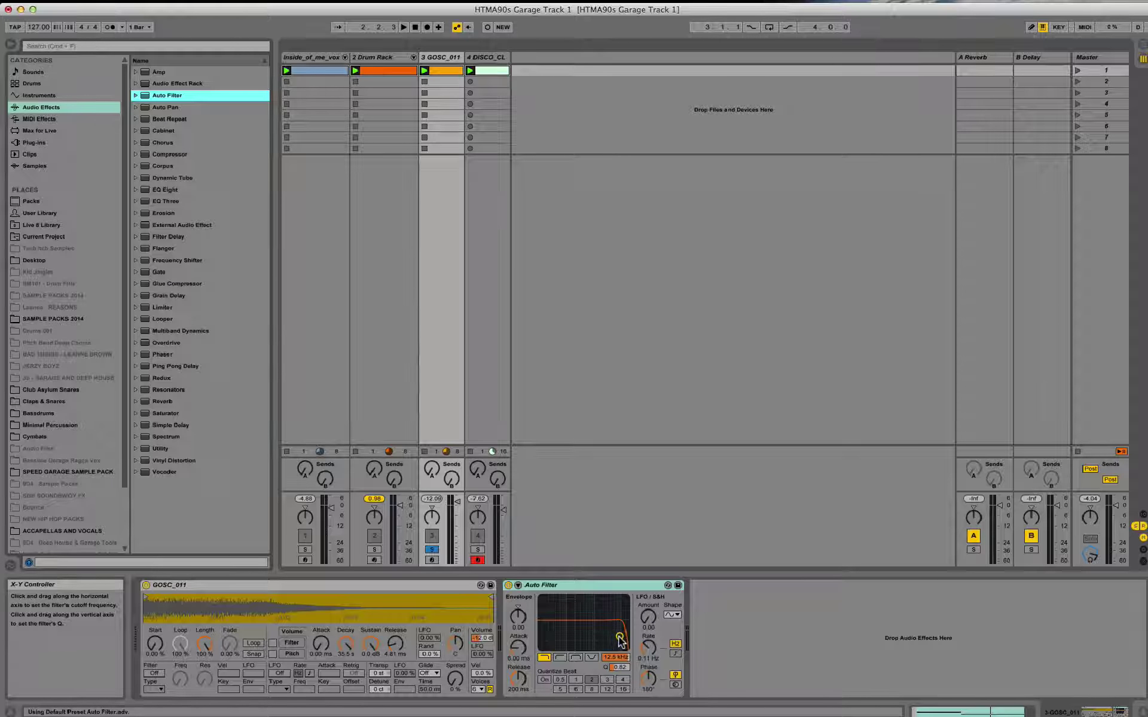
- Sweep the chord Auto Filter's cutoff down to about 370 Hz during playback and unsolo the chord track
left_click_drag(621, 641, 618, 635)
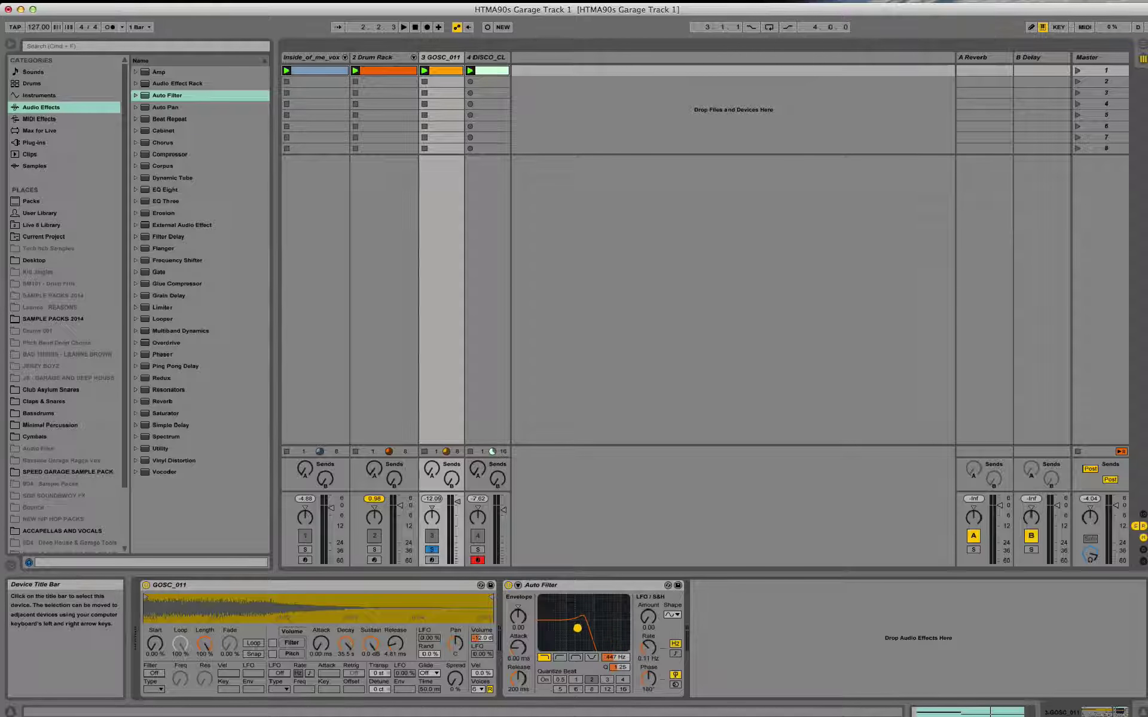
key("space")
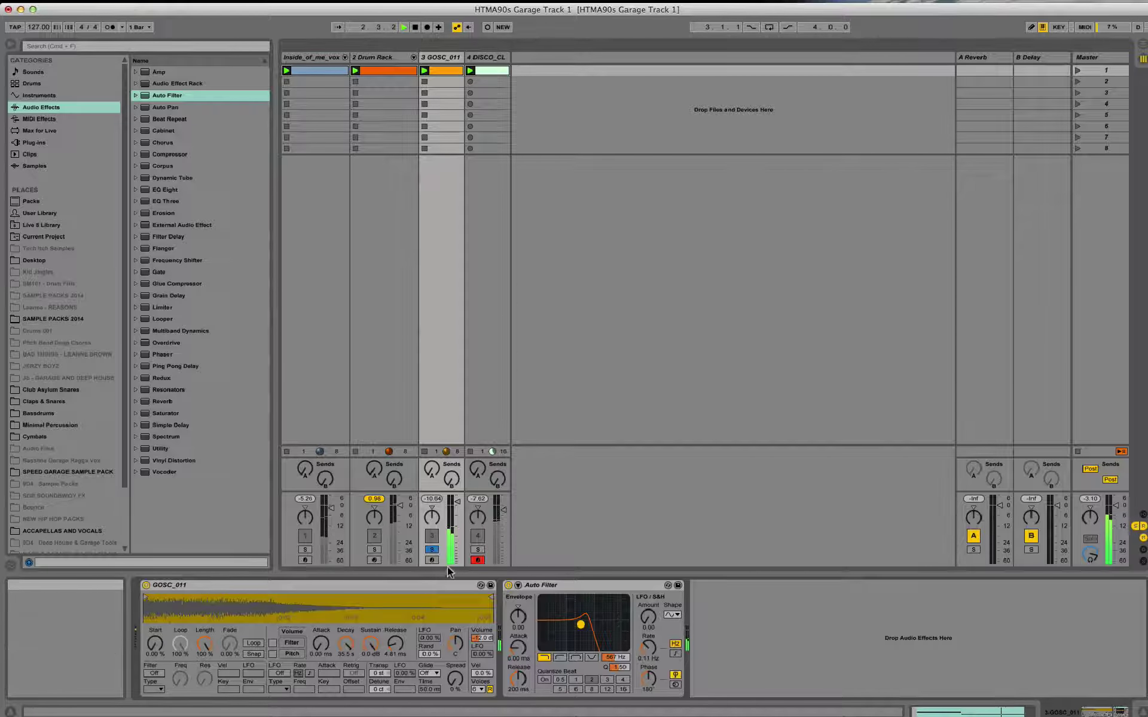
left_click(432, 549)
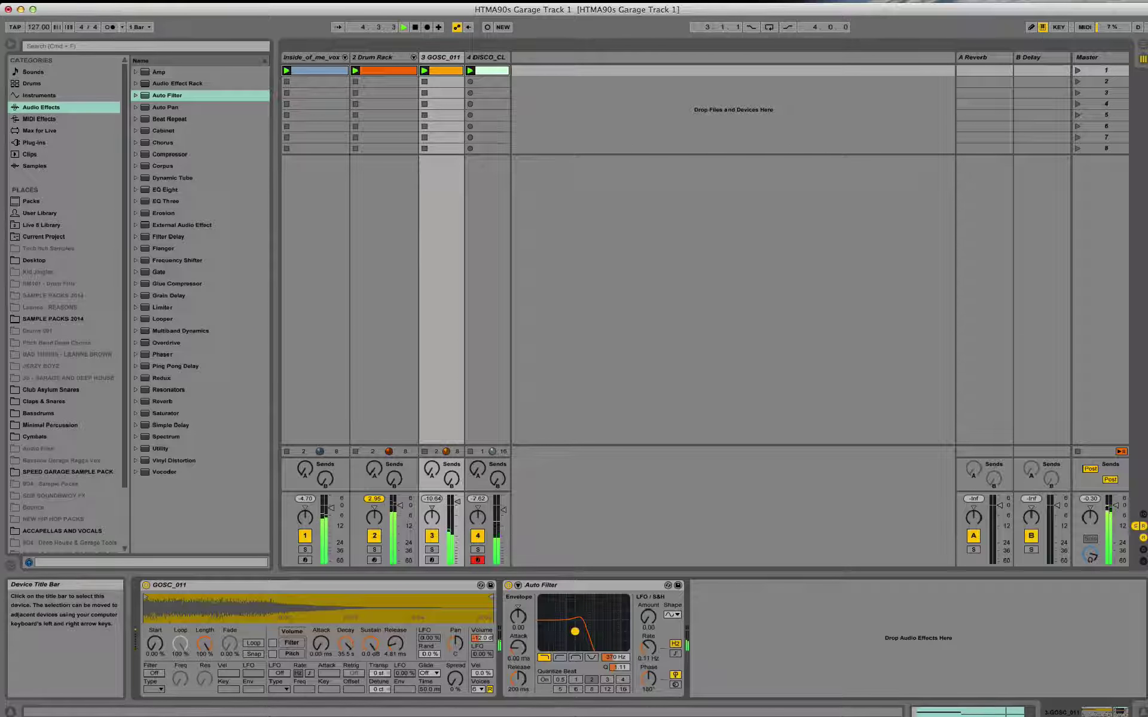
- Lower the vocal track's volume and sweep the chord Auto Filter's cutoff up to 19.9 kHz during playback
left_click_drag(331, 508, 331, 515)
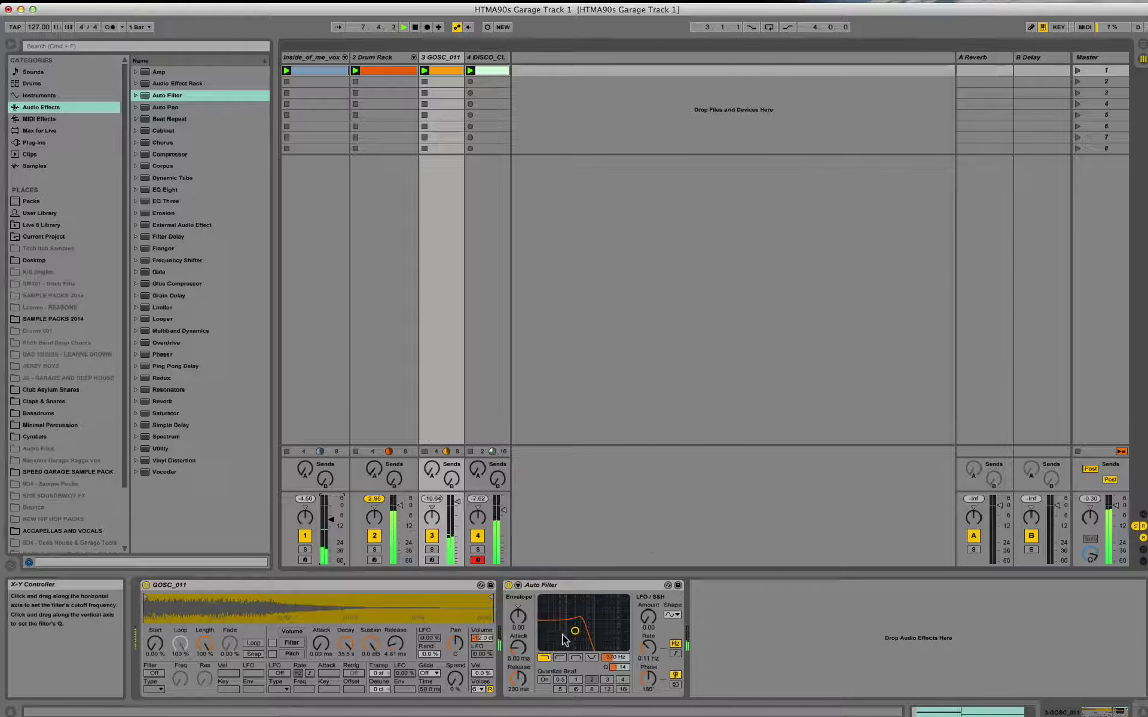
left_click_drag(576, 632, 579, 630)
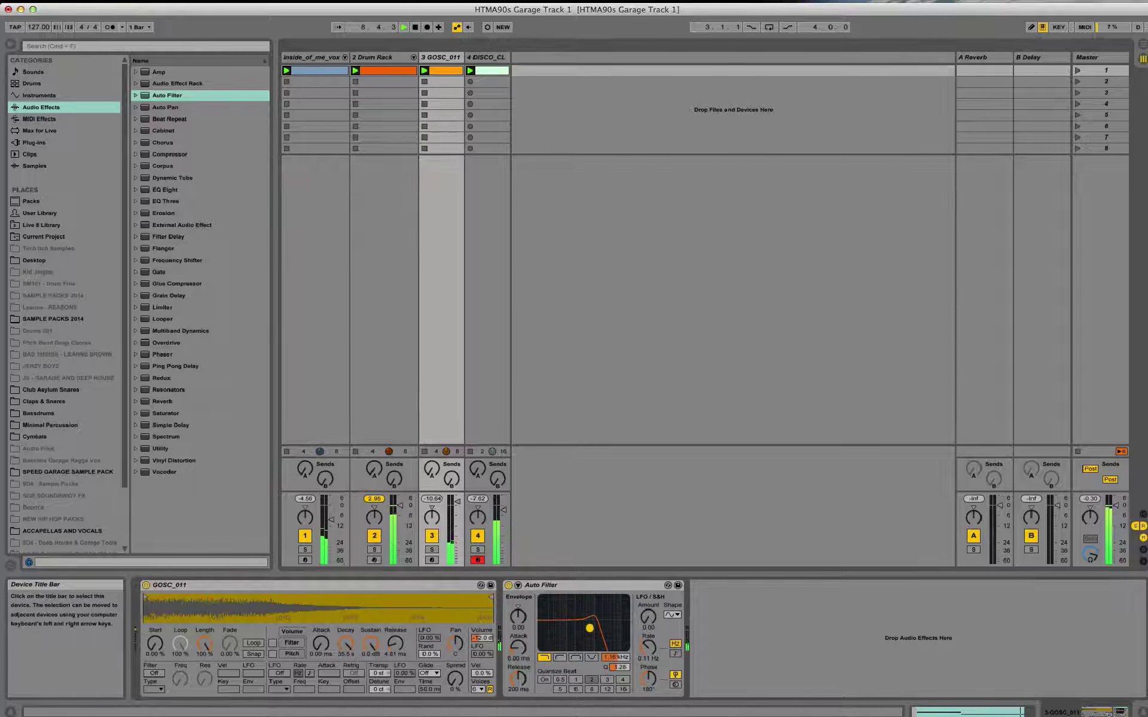
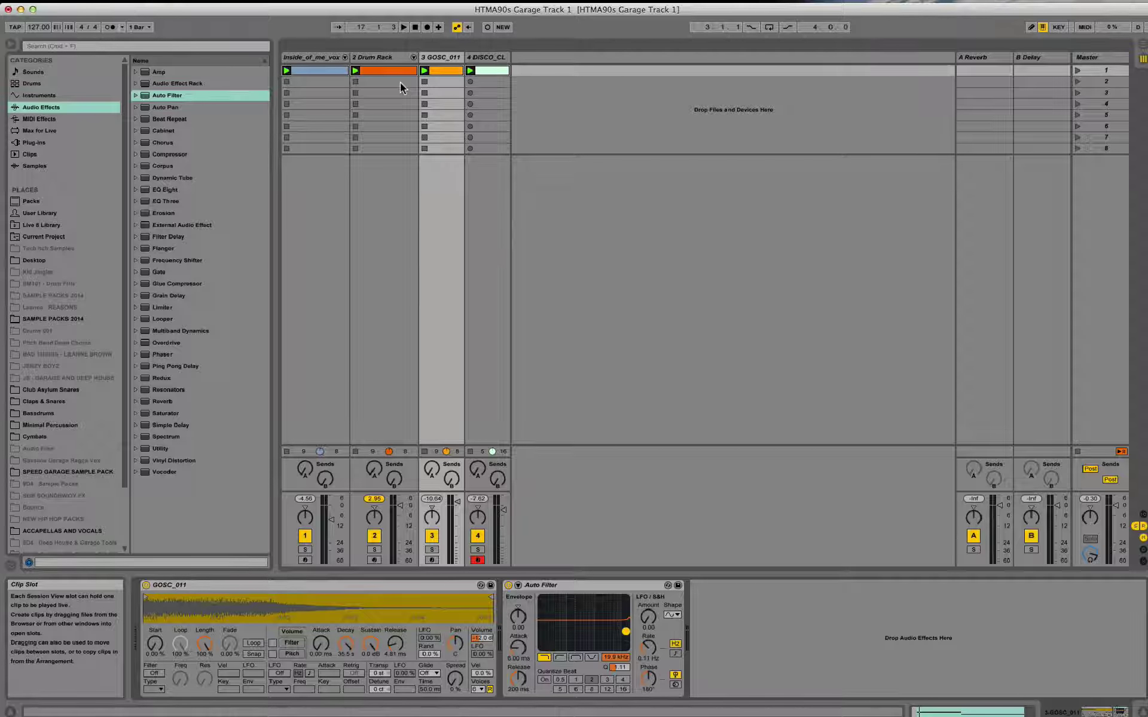
- Solo the Drum Rack track and duplicate its clip into the three slots below it
key("space")
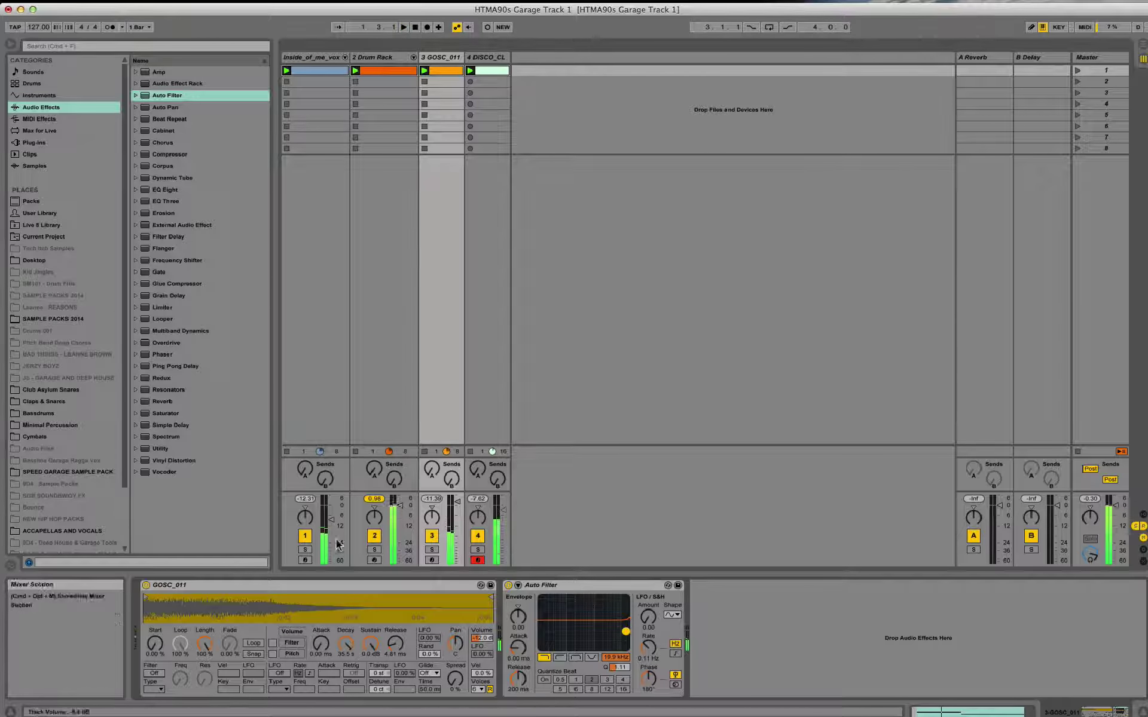
left_click(371, 550)
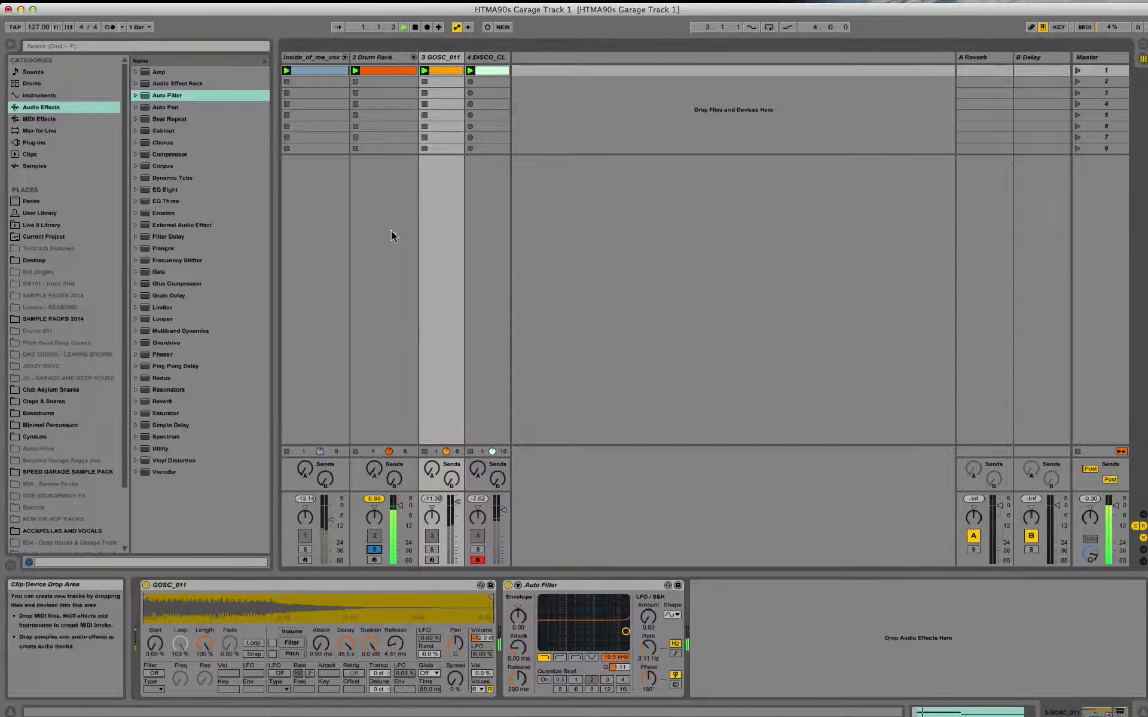
left_click(385, 73)
right_click(386, 74)
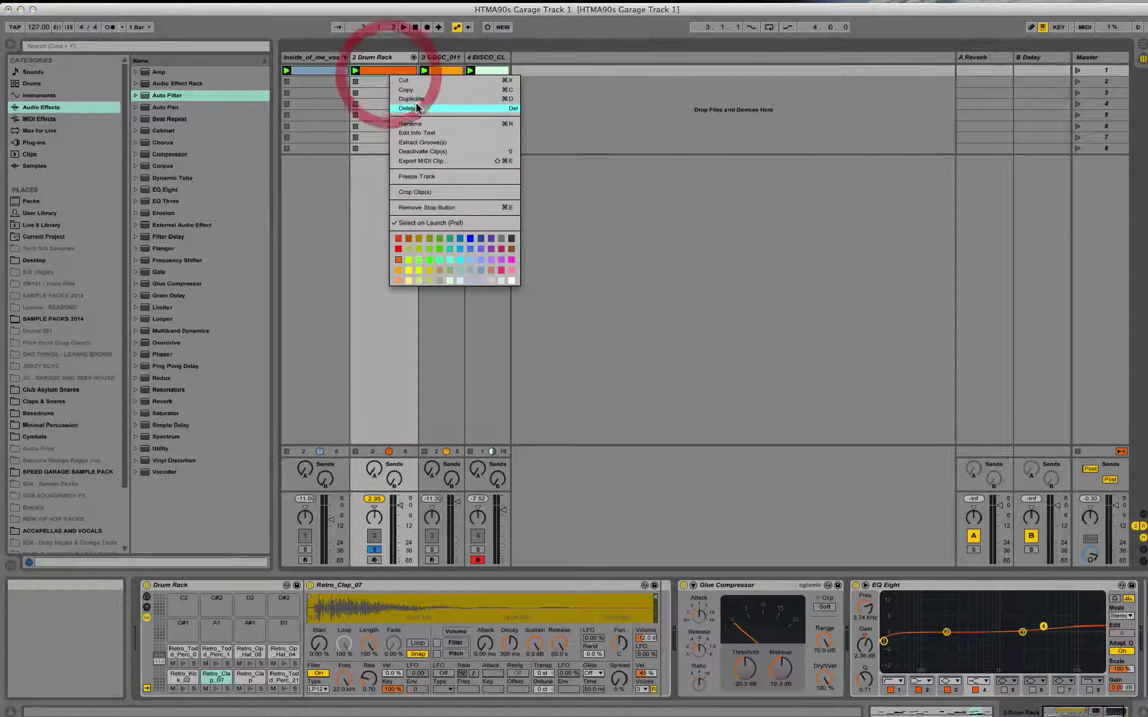
left_click(417, 100)
right_click(400, 83)
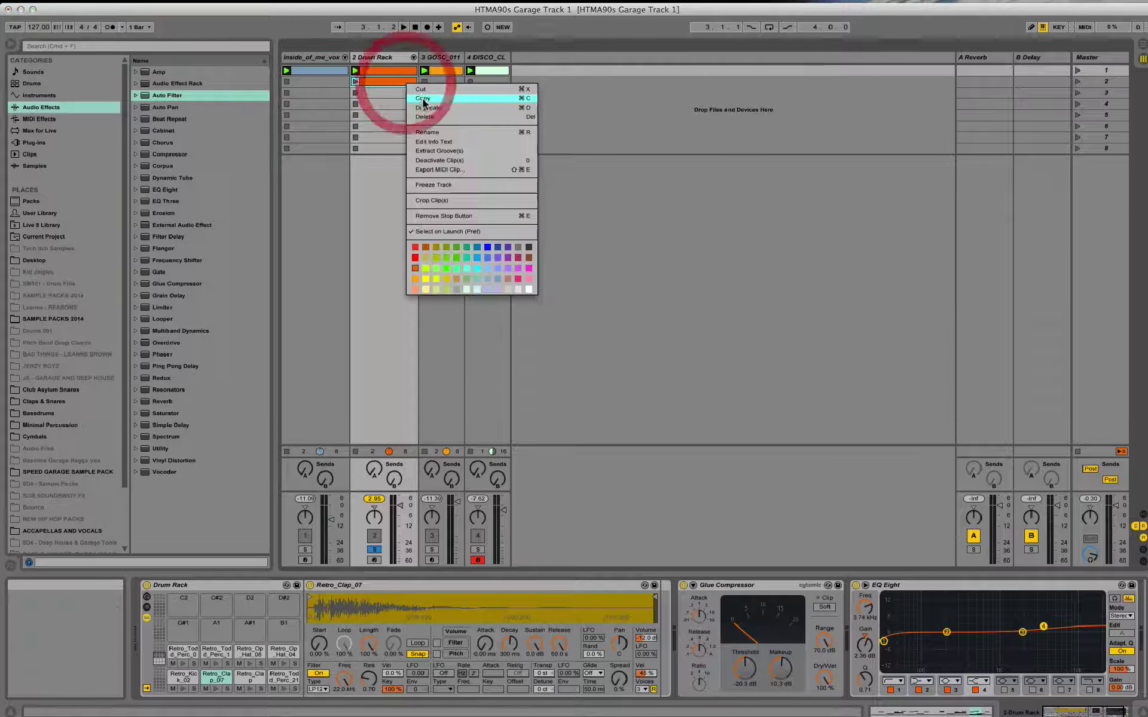
left_click(426, 108)
right_click(385, 94)
left_click(405, 113)
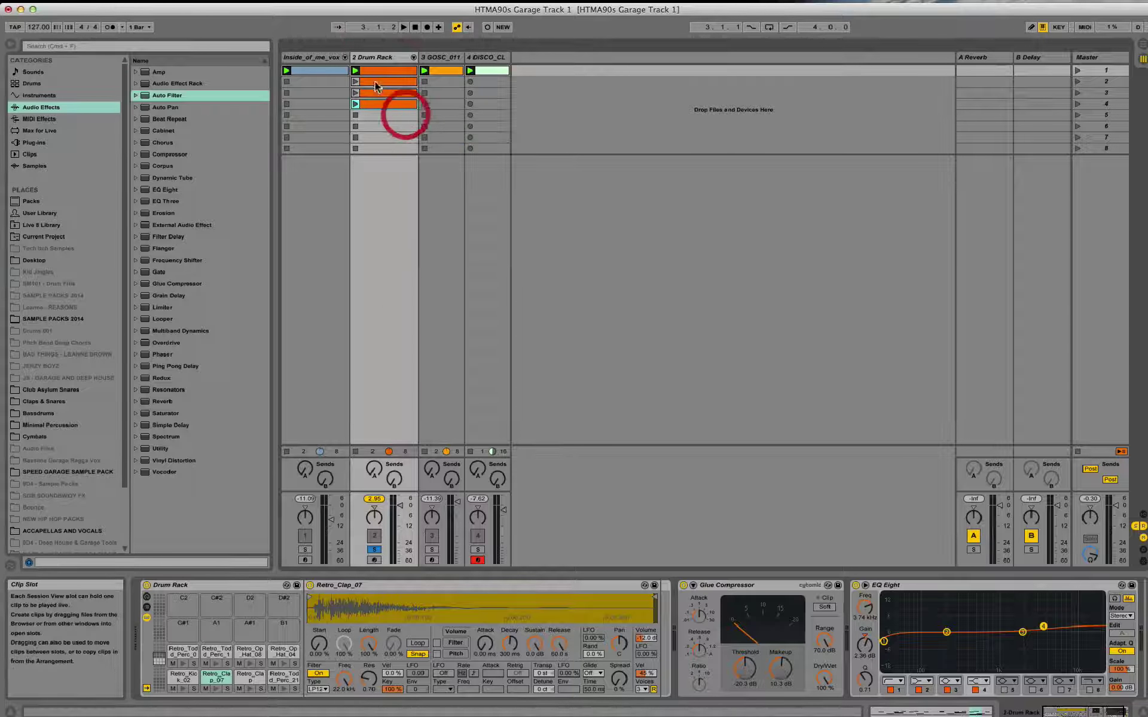
- Colour the second Drum Rack clip green, the third blue and the fourth yellow
left_click(380, 82)
right_click(380, 82)
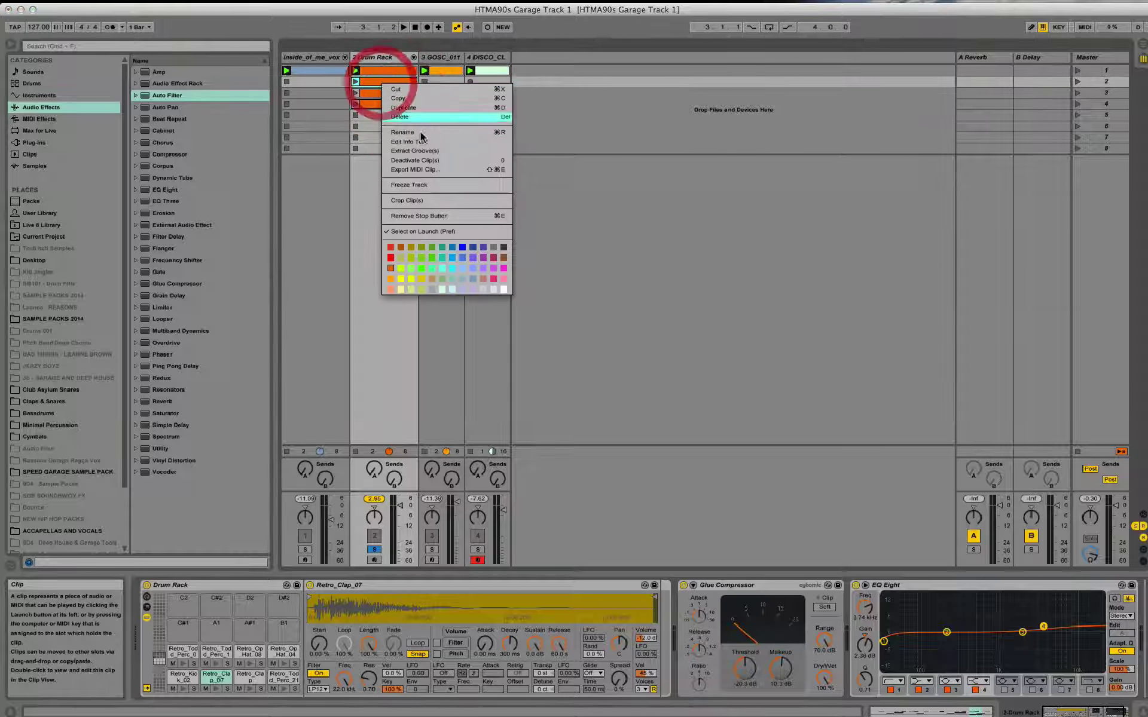
left_click(422, 257)
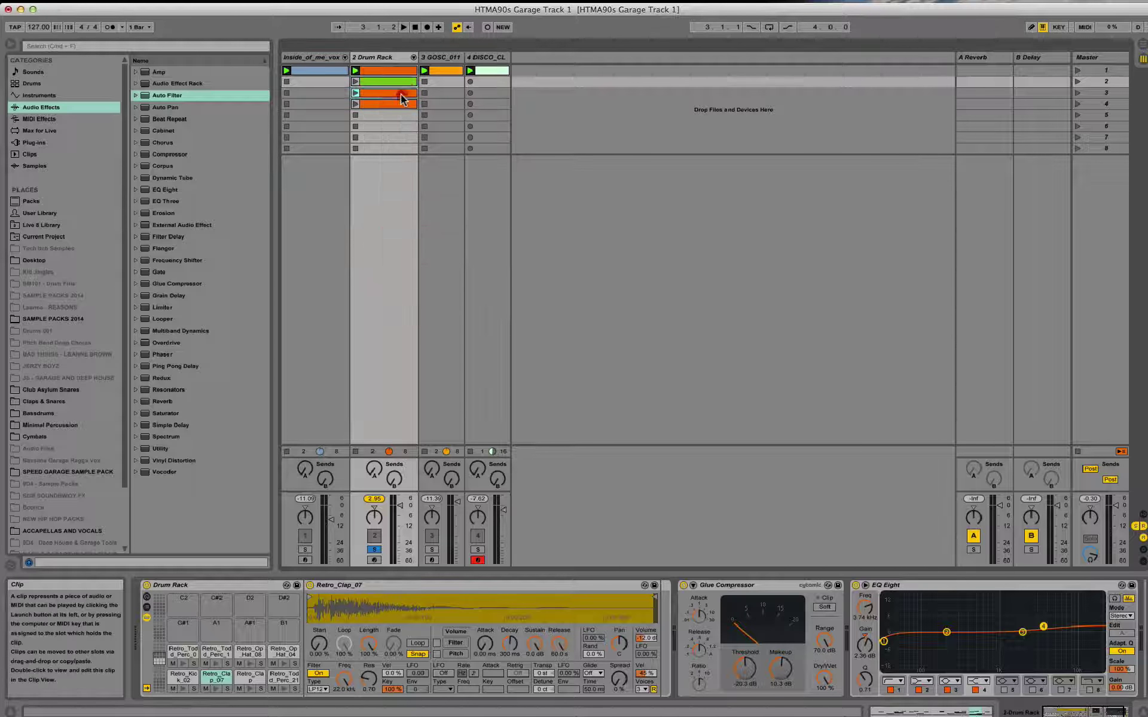
right_click(400, 94)
left_click(486, 271)
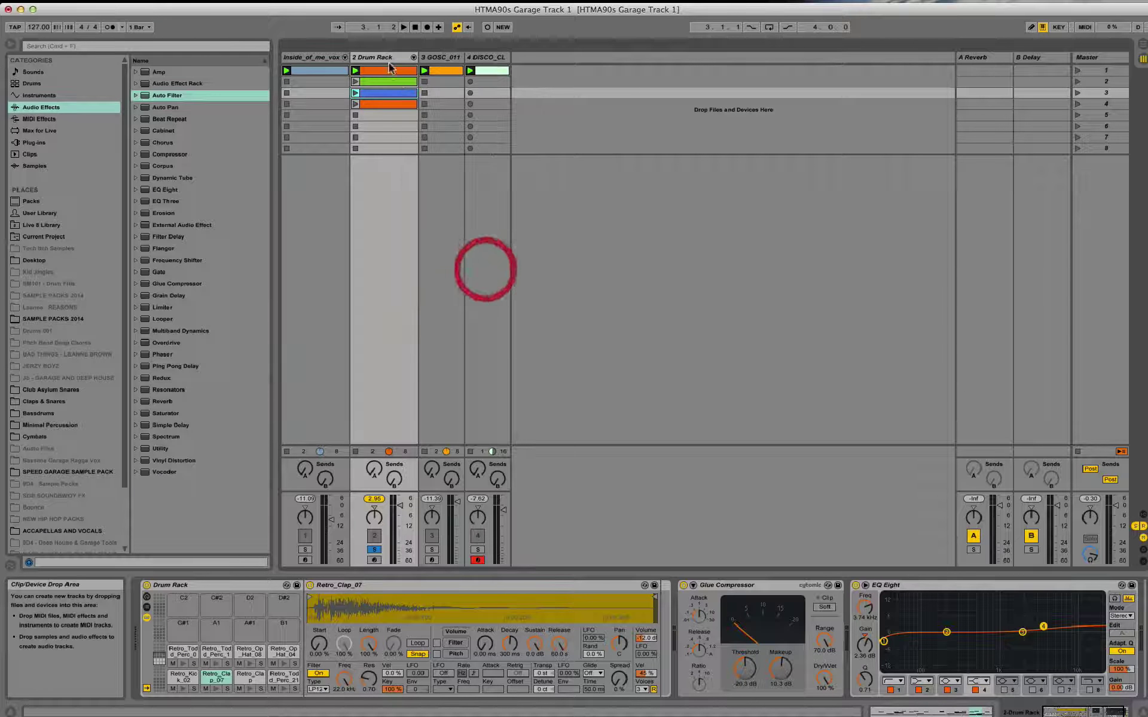
right_click(390, 104)
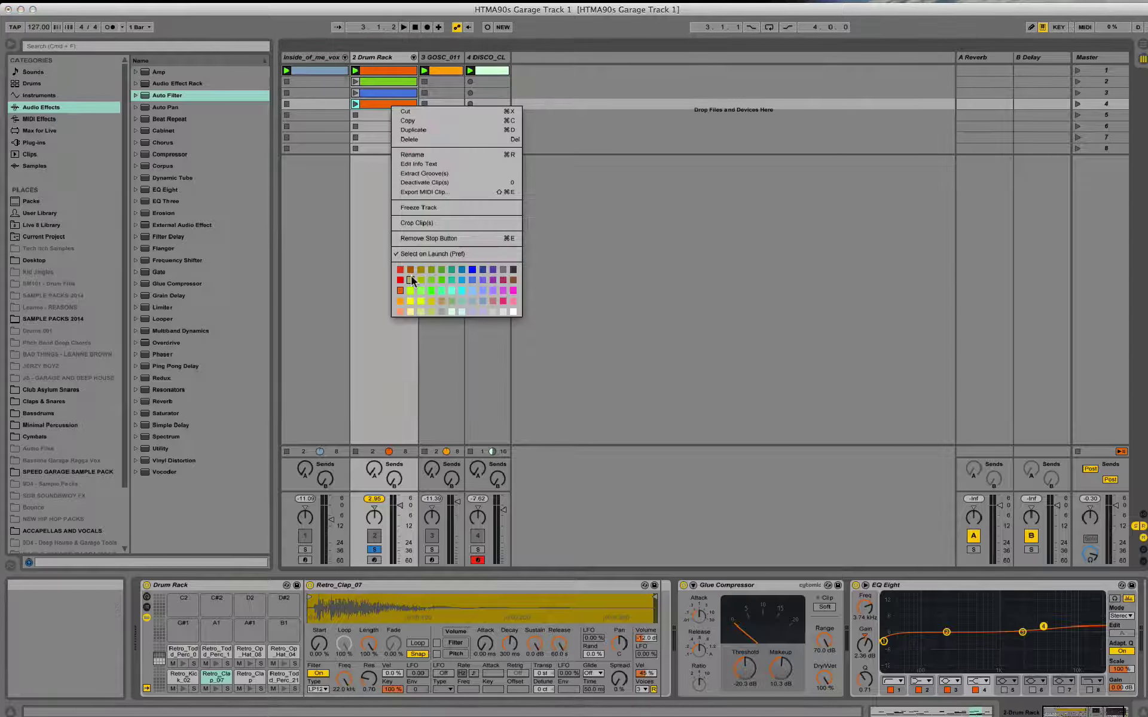
left_click(411, 279)
left_click(381, 126)
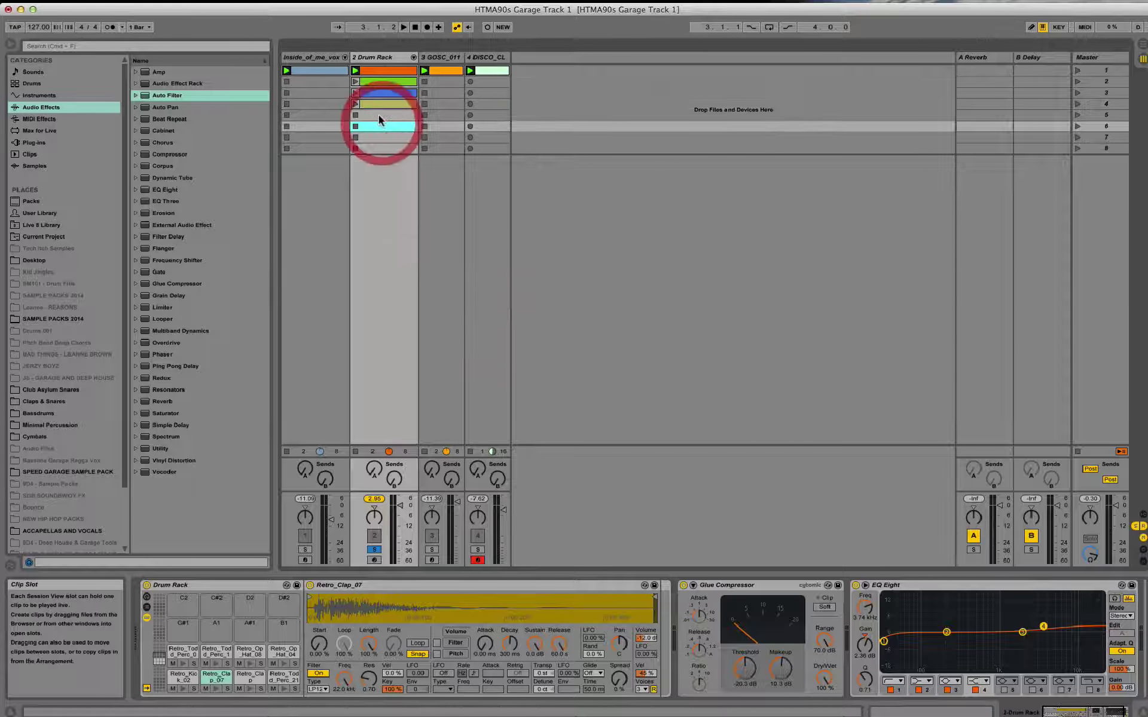
left_click(378, 72)
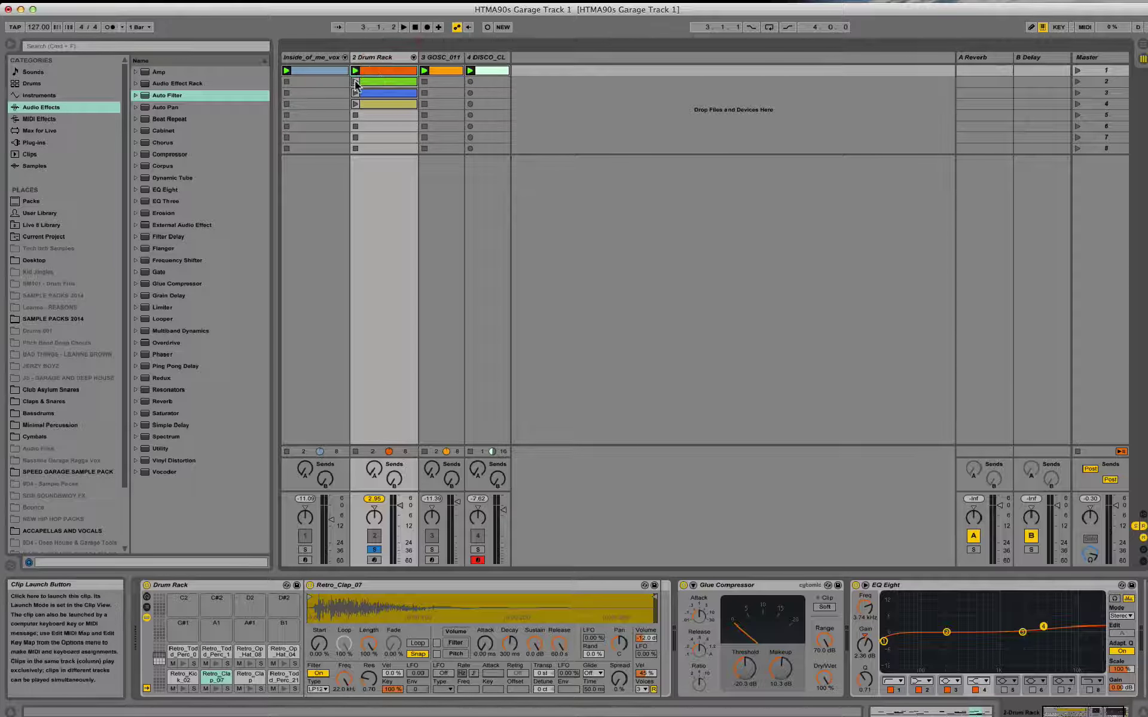
- Launch the green drum clip, open its notes and delete the Retro_Kick_02 hits on beats 2.2, 2.3 and 2.4
left_click(356, 81)
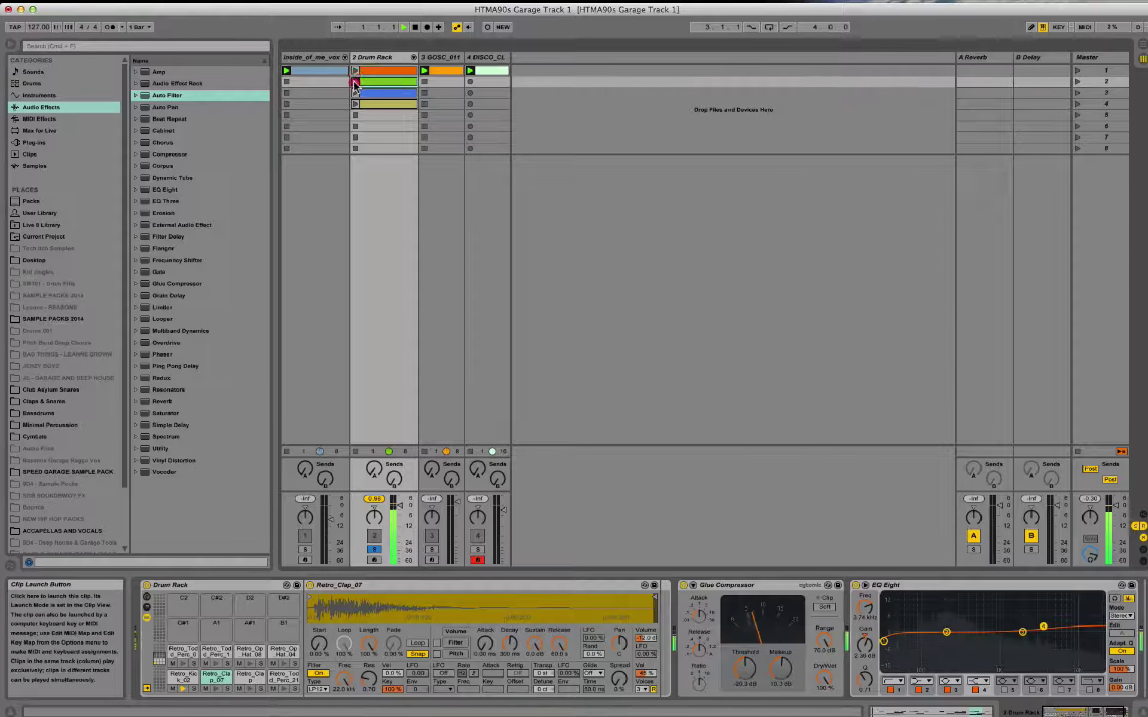
double_click(397, 82)
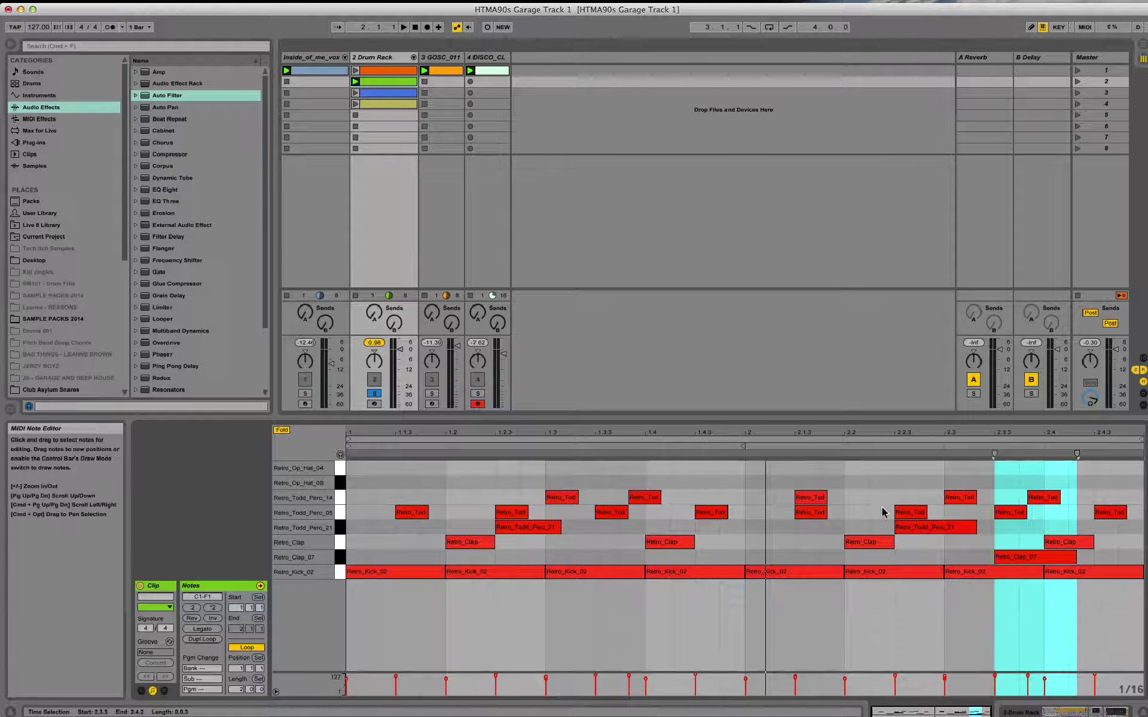
key("space")
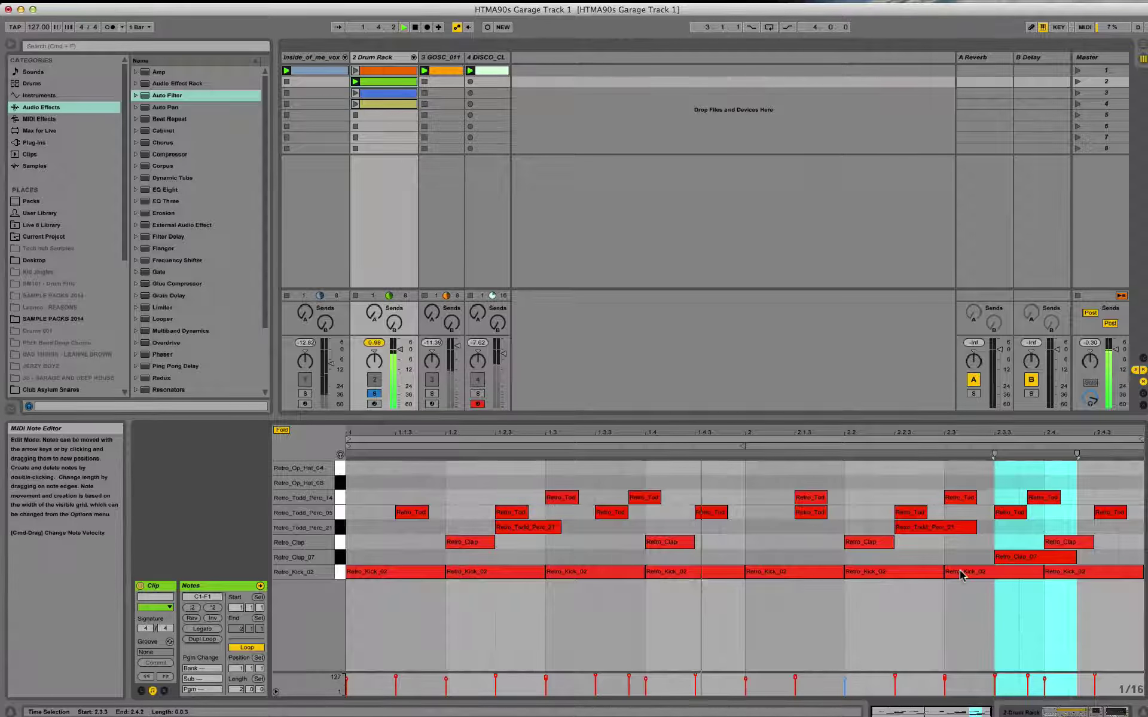
double_click(915, 574)
double_click(971, 577)
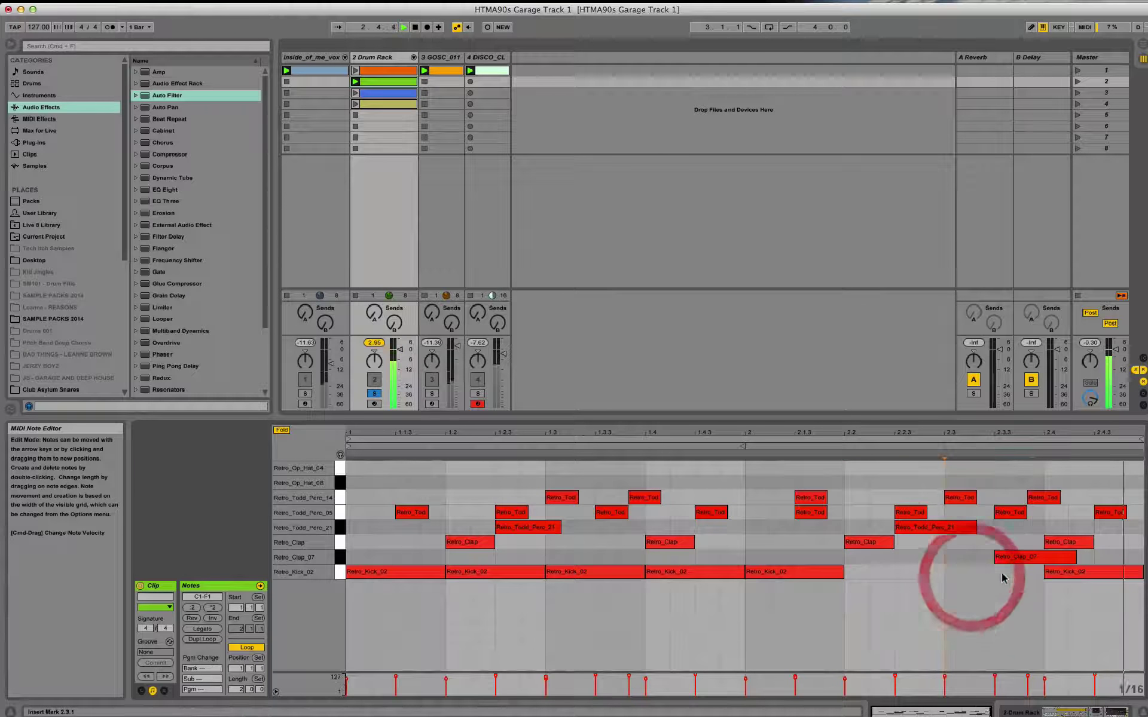
double_click(1063, 575)
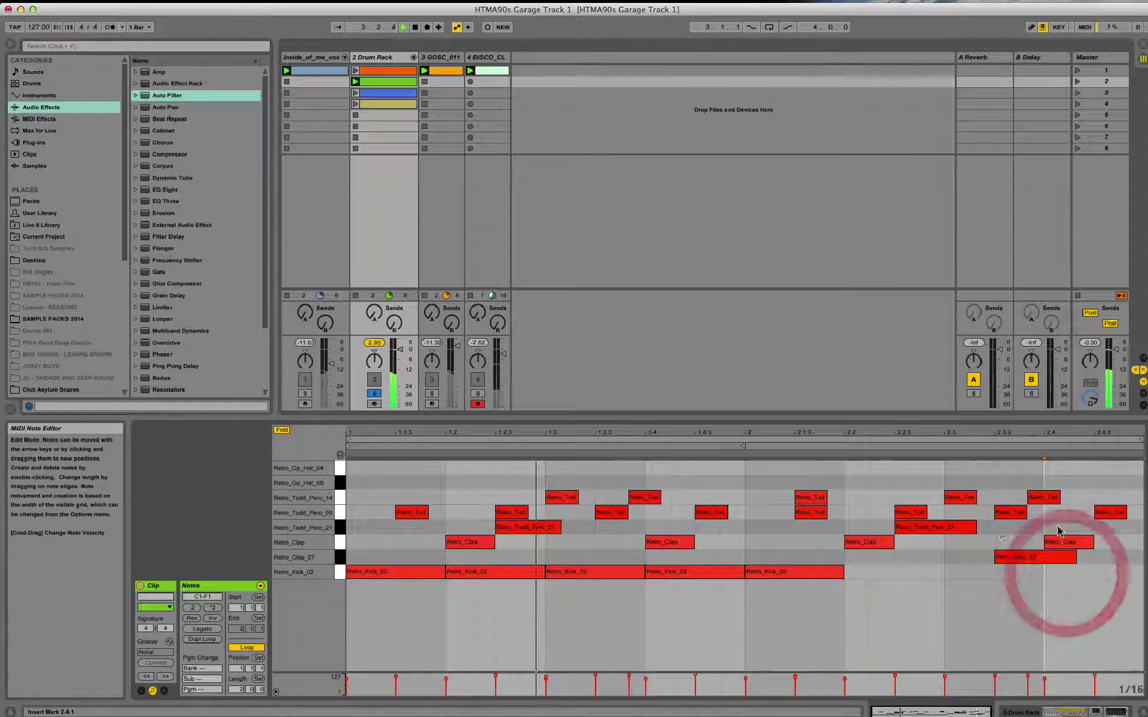
- Enable note preview, add a short hit near the end of bar 2 and place it on Retro_Todd_Perc_21 at 2.3.2
double_click(986, 487)
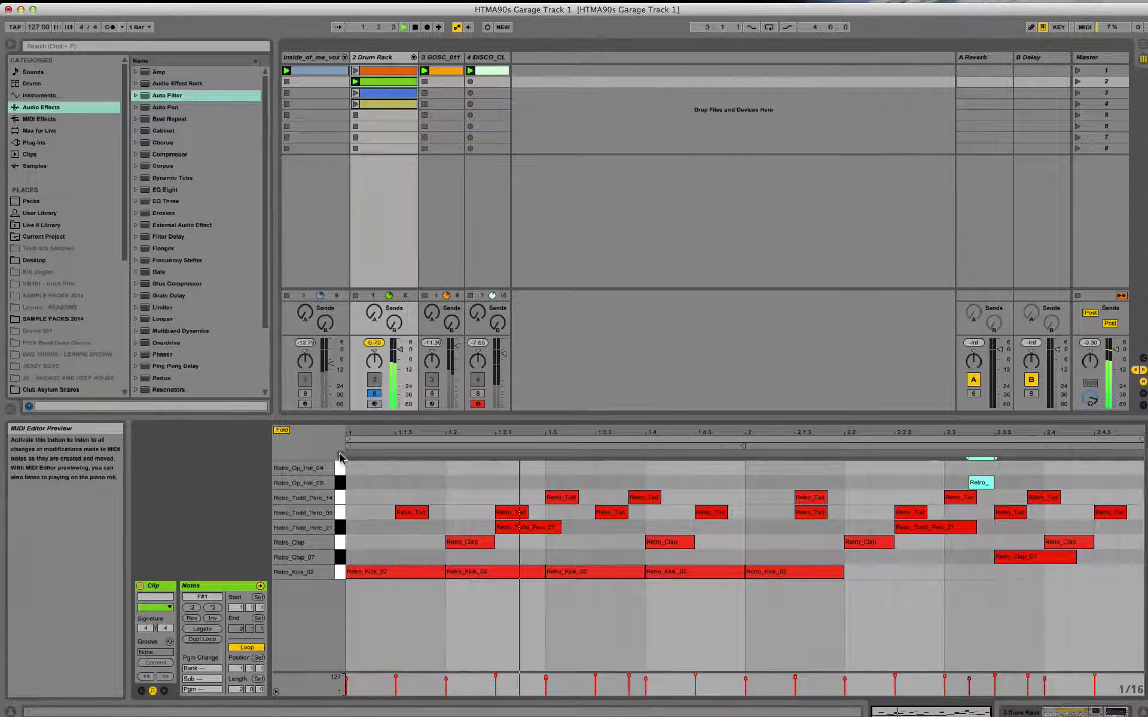
left_click(982, 484)
left_click_drag(982, 484, 937, 547)
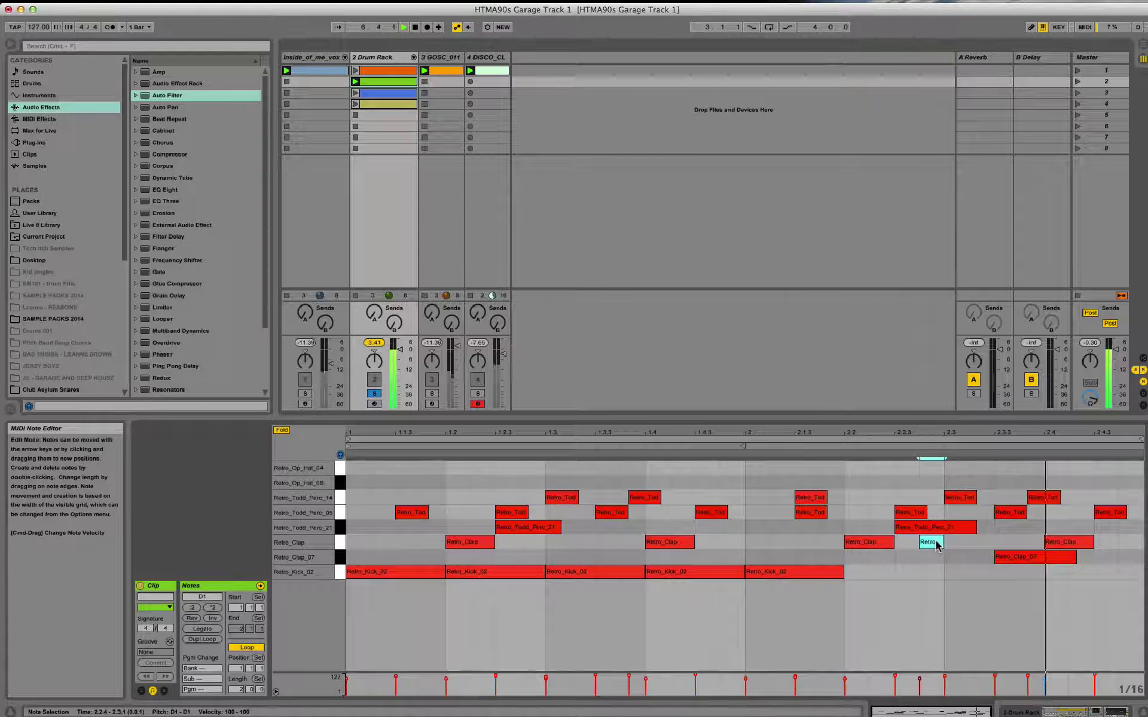
left_click_drag(937, 546, 986, 534)
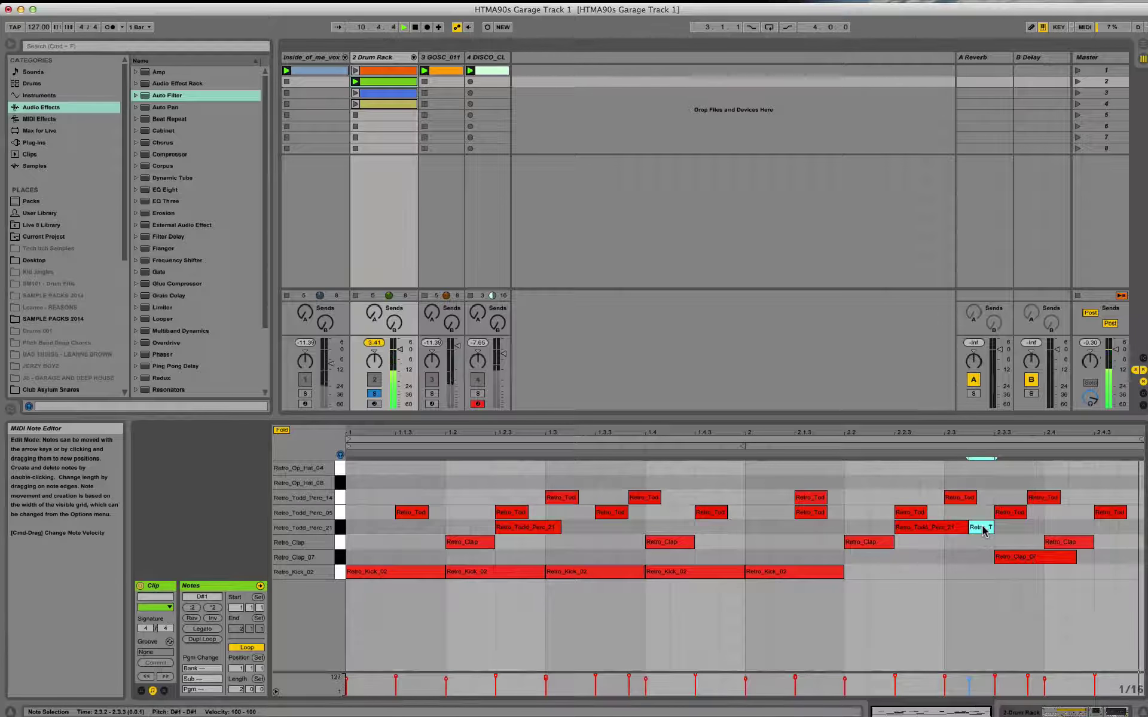
- Copy the short Retro_Todd_Perc_21 hit to 2.1.4 and quantize the bar 2 hits in that lane
left_click_drag(983, 531, 838, 525)
left_click(911, 531, "shift")
left_click(981, 528, "shift")
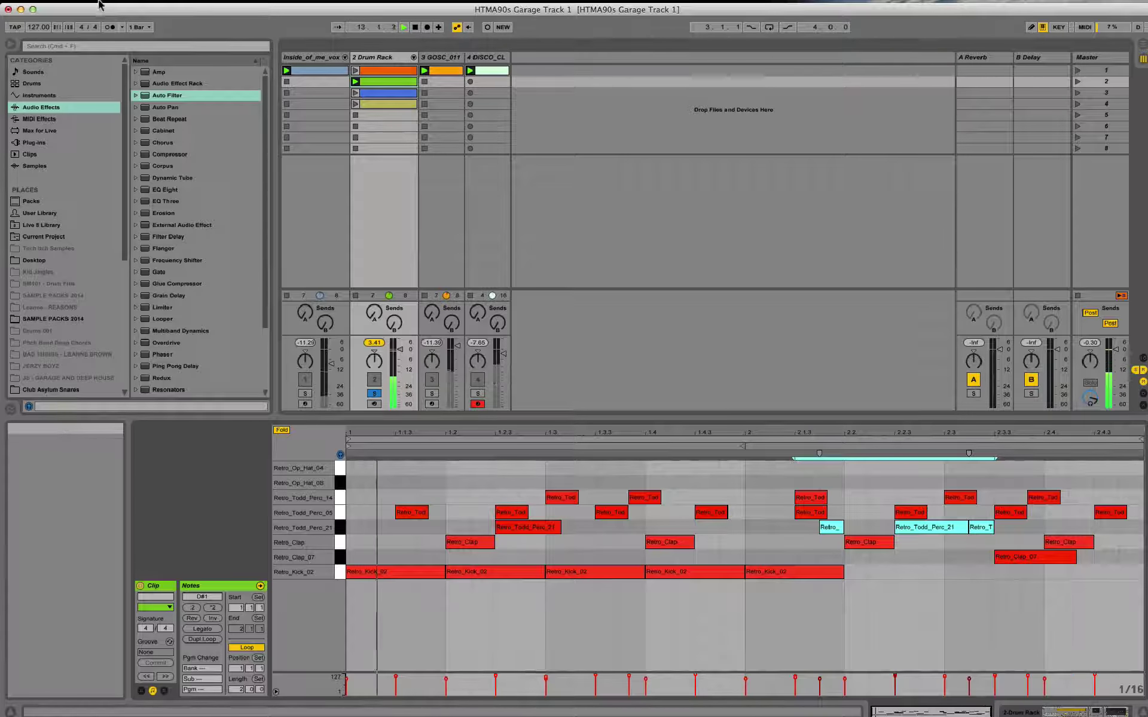
left_click(38, 6)
left_click(192, 259)
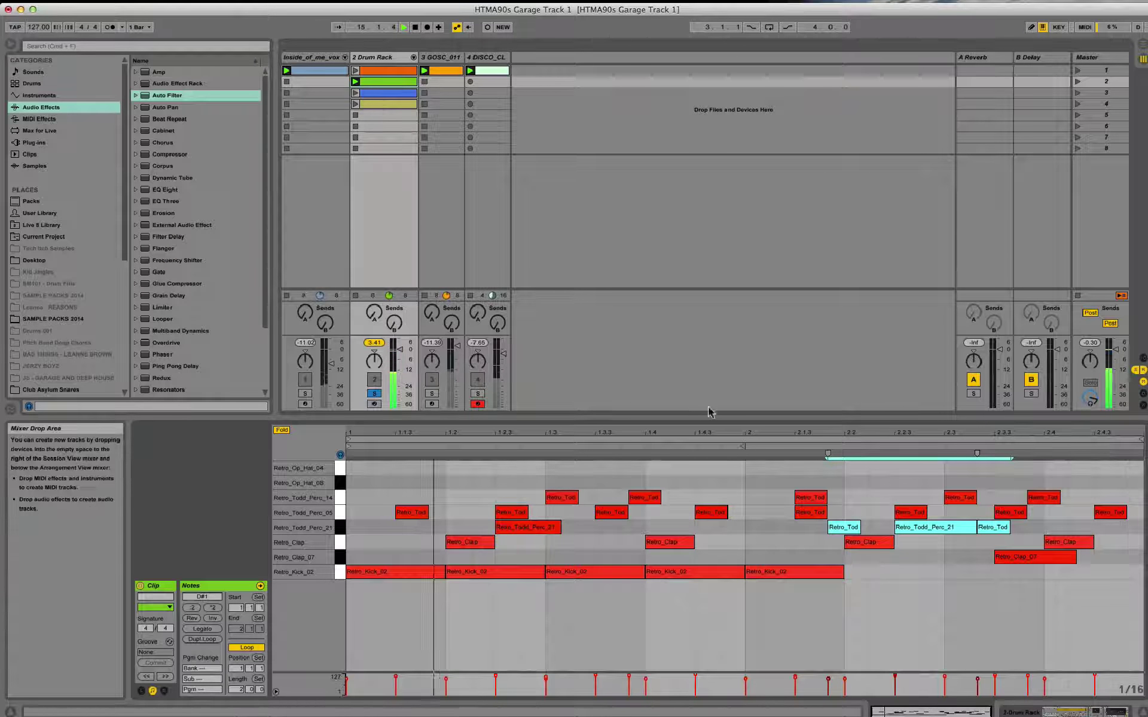
- Try the last Retro_Todd_Perc_21 hit at 2.3.4 and quantize it
left_click(862, 513)
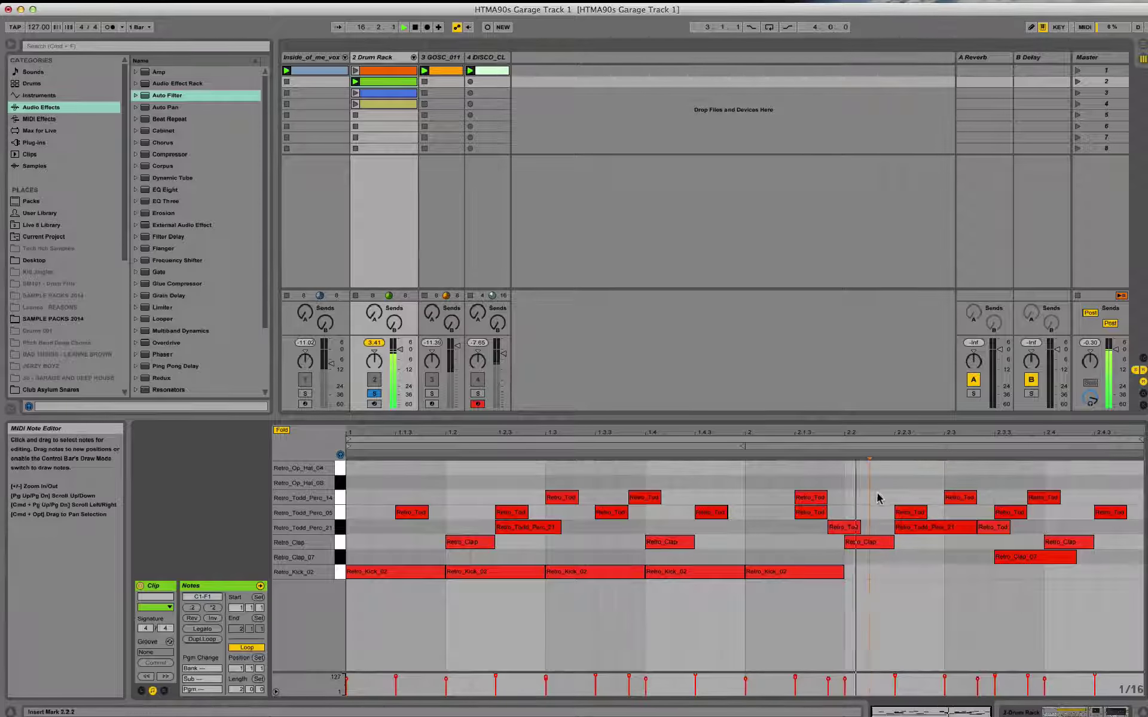
left_click_drag(1002, 530, 1043, 530)
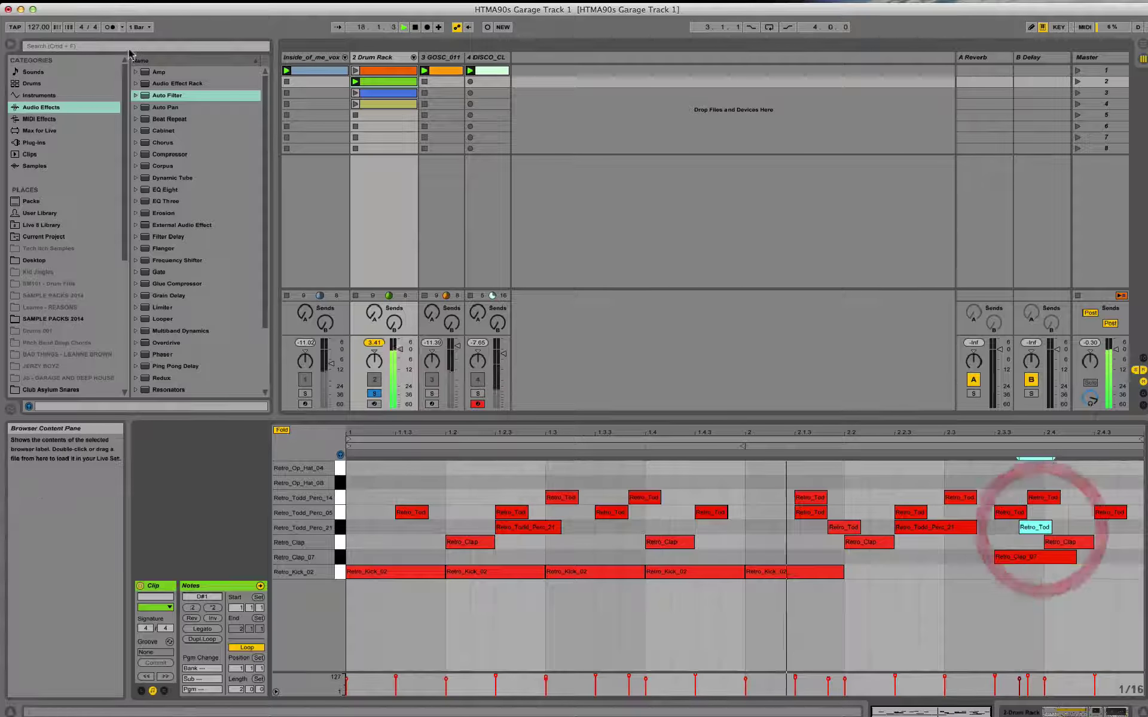
left_click(78, 2)
left_click(148, 260)
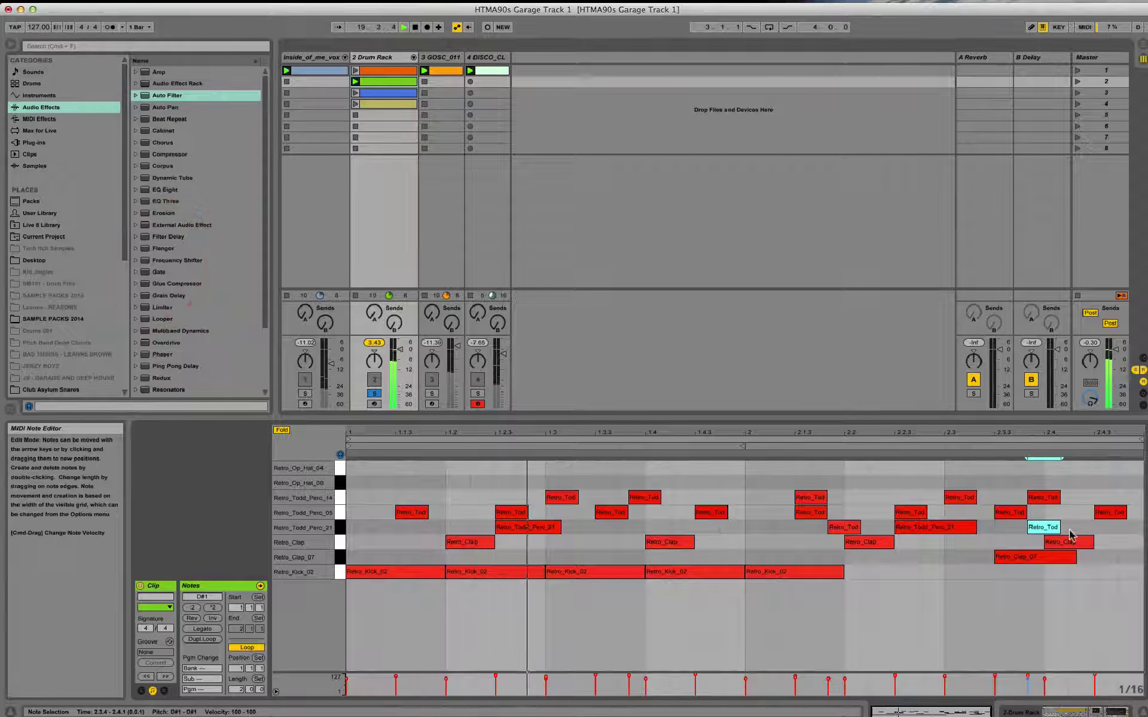
- Move that hit to Retro_Op_Hat_04 at 2.3.3, lengthen it, and delete the Retro_Todd_Perc_05 hit at 2.4.3
left_click_drag(1052, 531, 1067, 465)
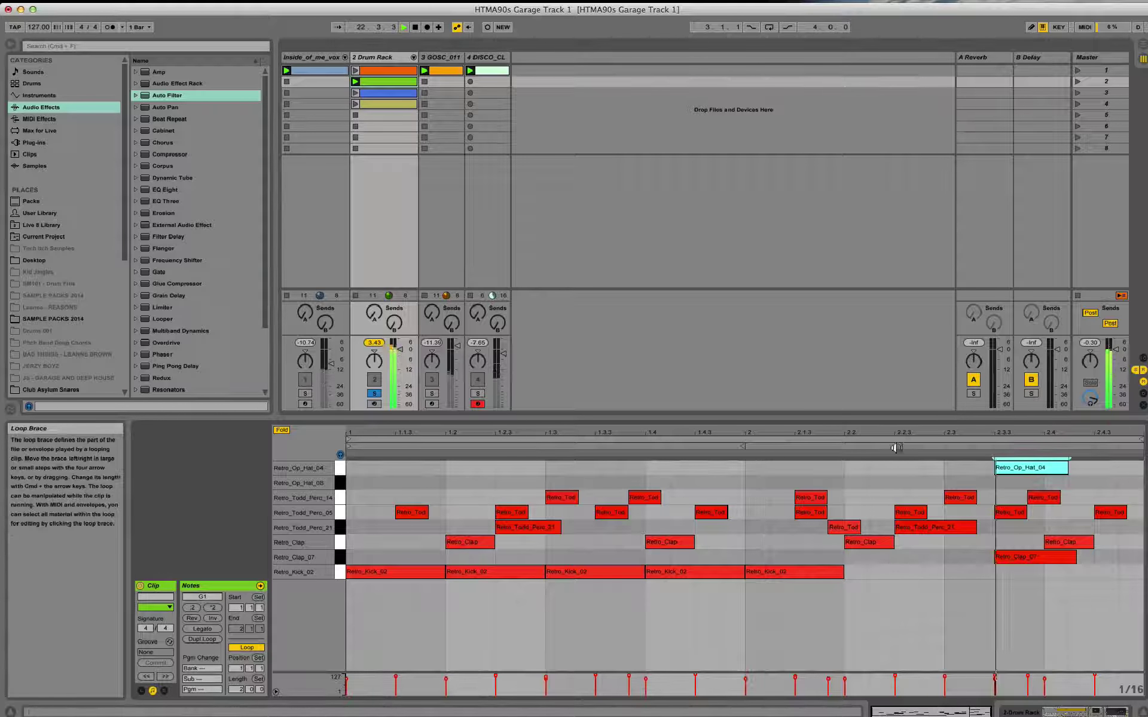
left_click(1104, 513)
key("Delete")
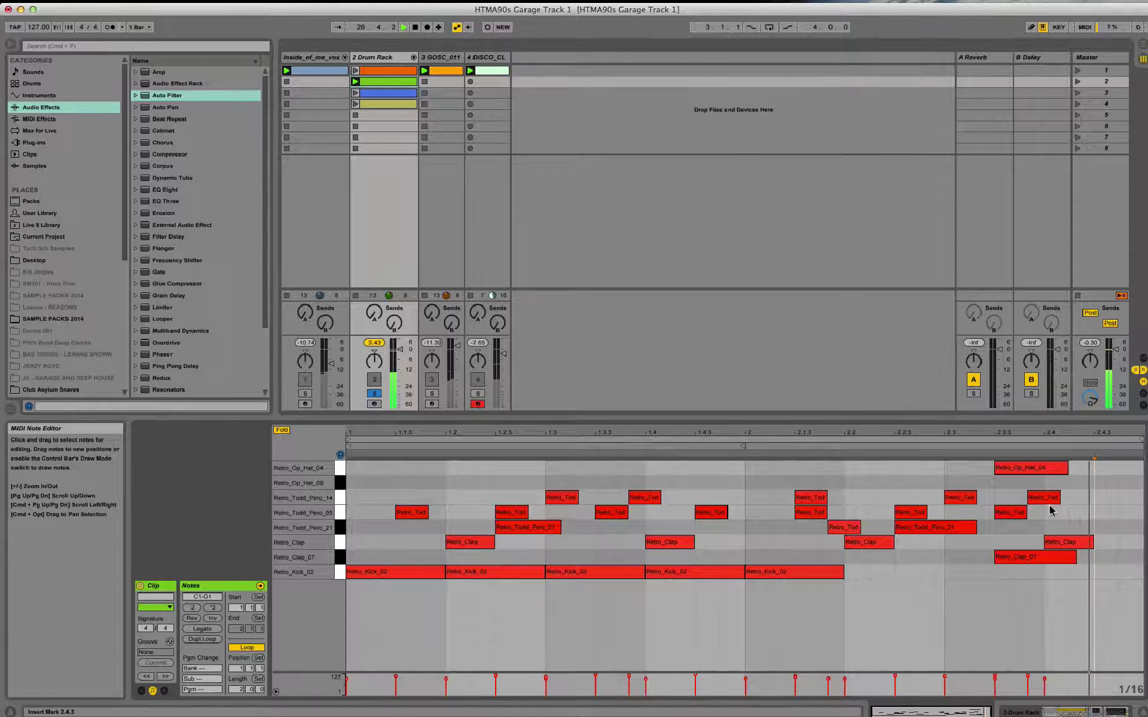
- Nudge the last Retro_Todd_Perc_14 hit earlier to 2.3.4 and move the Retro_Todd_Perc_05 hit at 2.3.3 to Retro_Todd_Perc_21
left_click(1015, 515)
left_click(1046, 496)
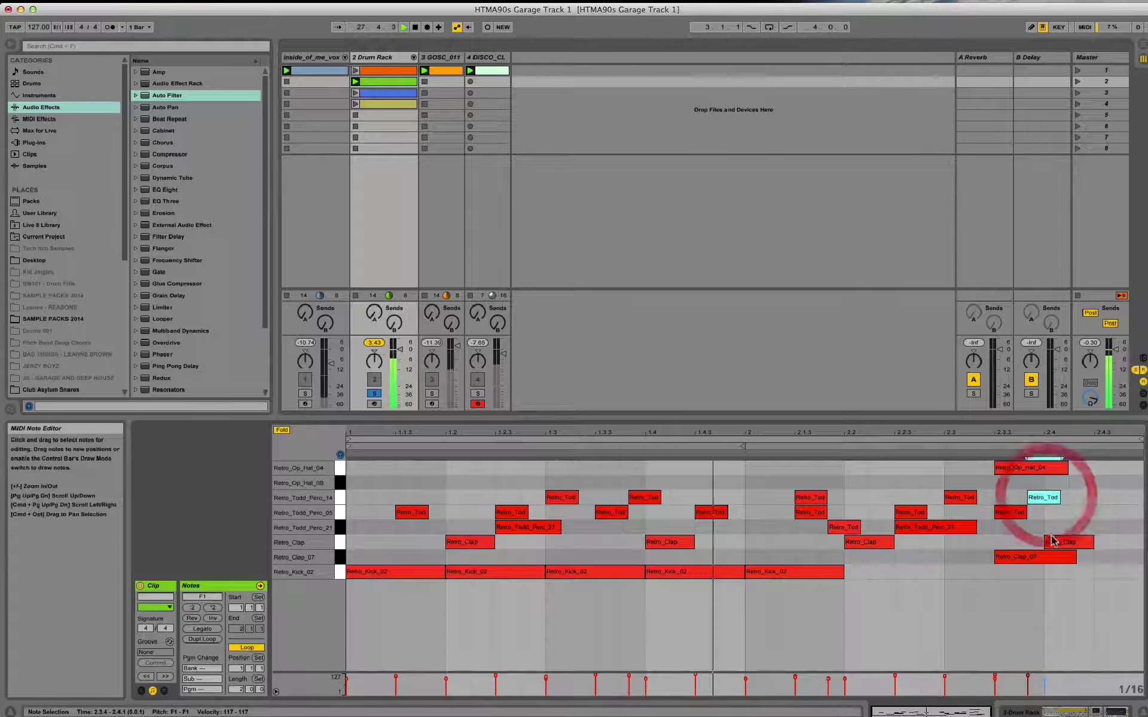
mouse_move(1048, 498)
left_mouse_down()
mouse_move(1090, 501)
mouse_move(1028, 498)
left_mouse_up()
left_click(1011, 514)
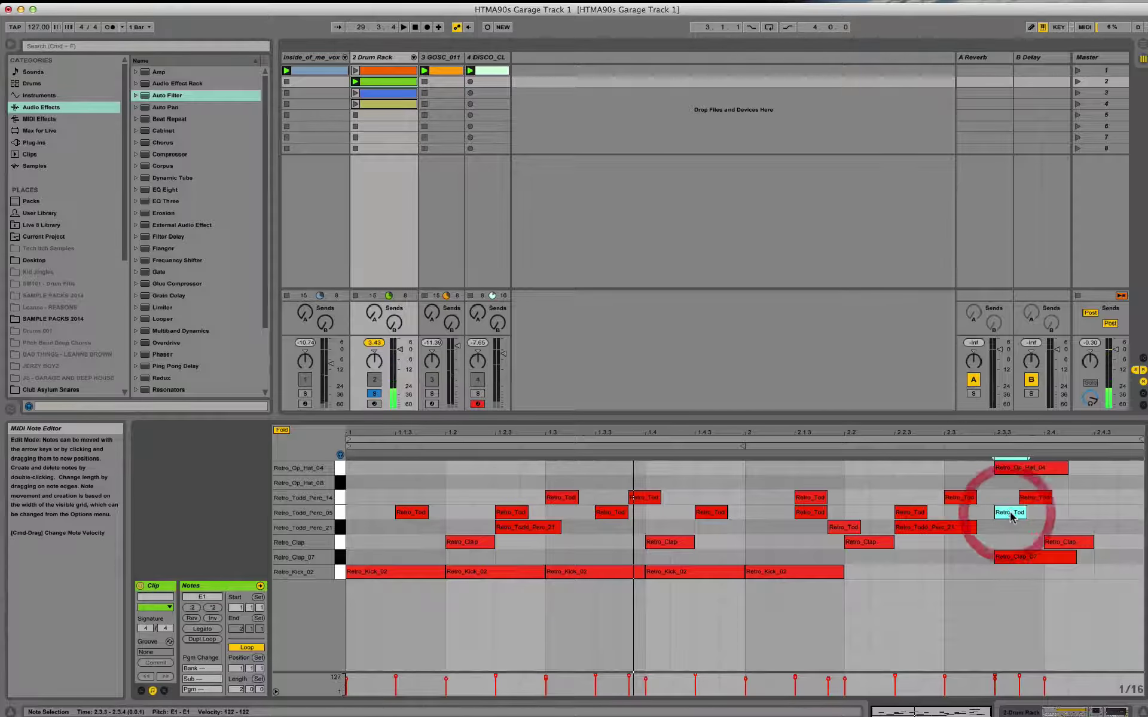
left_click(1013, 515)
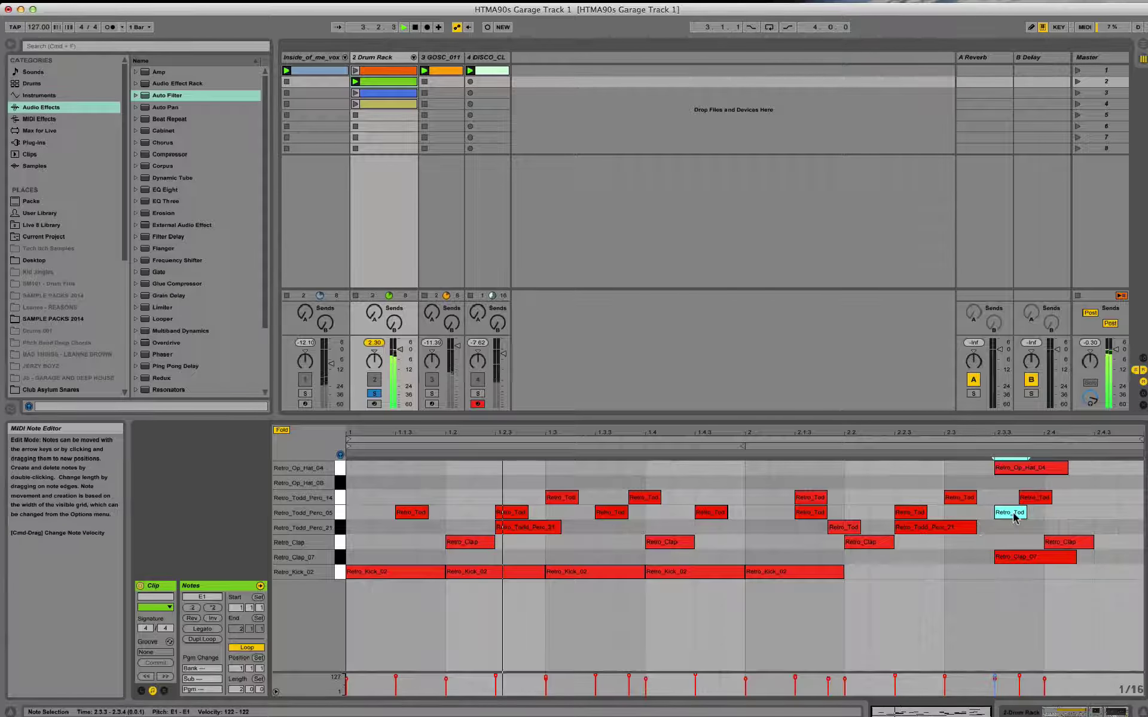
left_click_drag(1015, 518, 1013, 532)
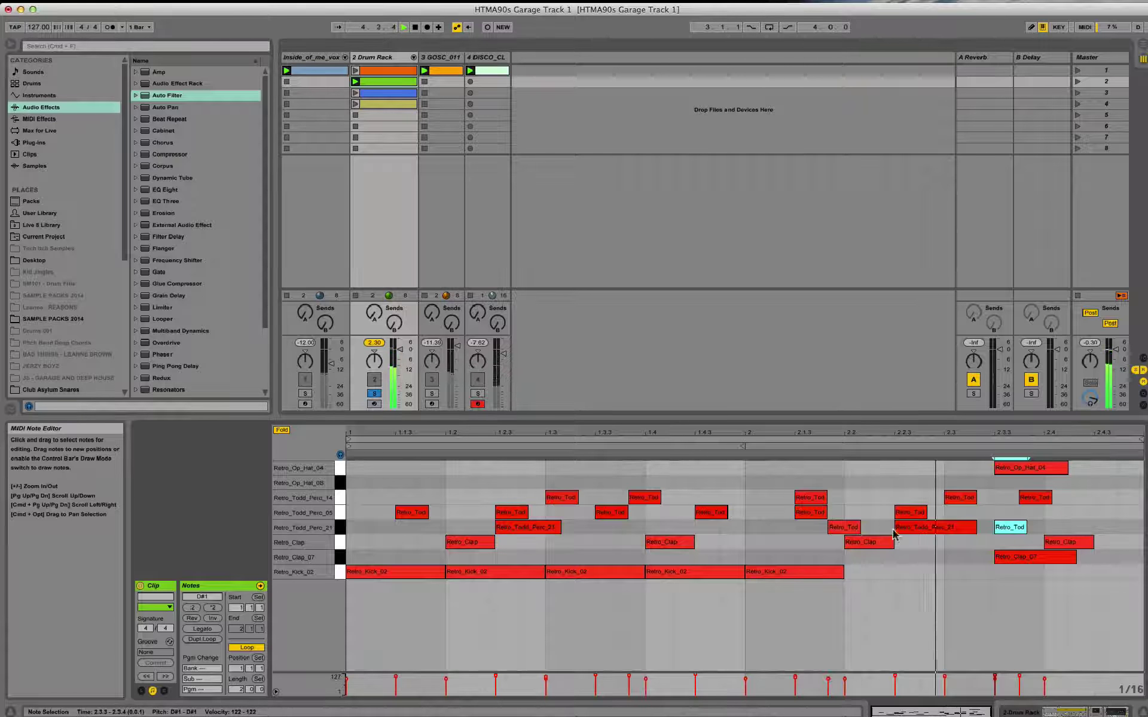
- Delete the Retro_Todd_Perc_21 hit before beat 2.2, then try a short Retro_Clap_07 hit at 2.3.2 and remove it
double_click(845, 527)
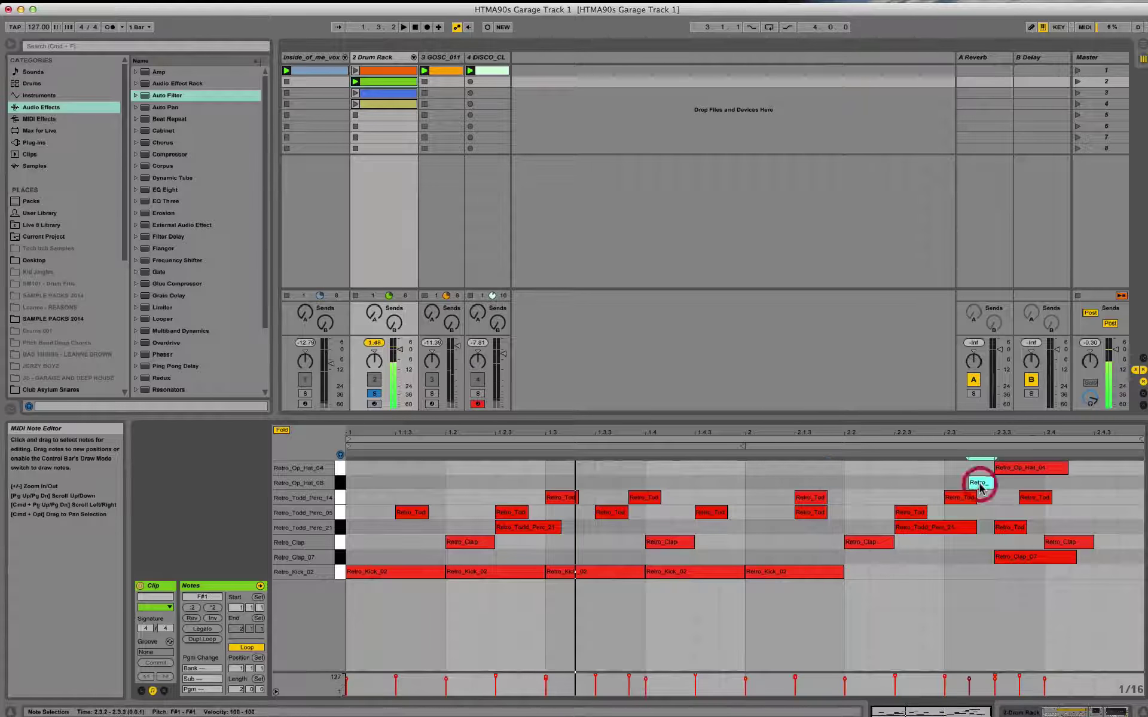
double_click(956, 483)
left_click_drag(968, 470, 976, 564)
key("space")
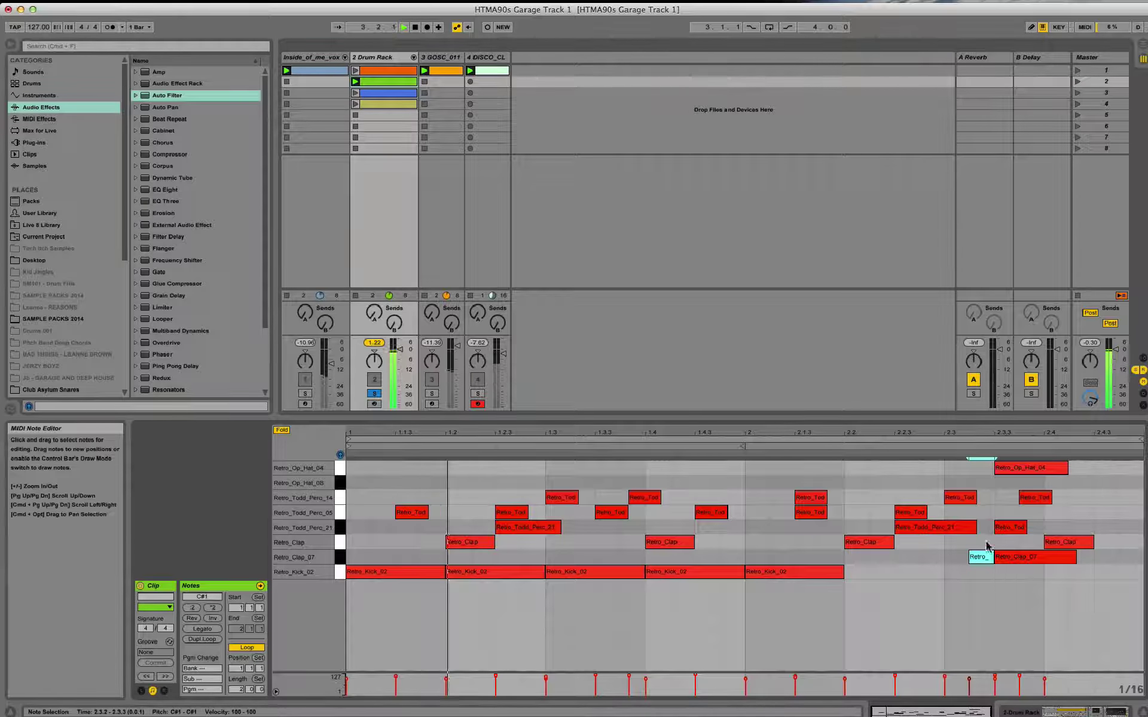
double_click(985, 562)
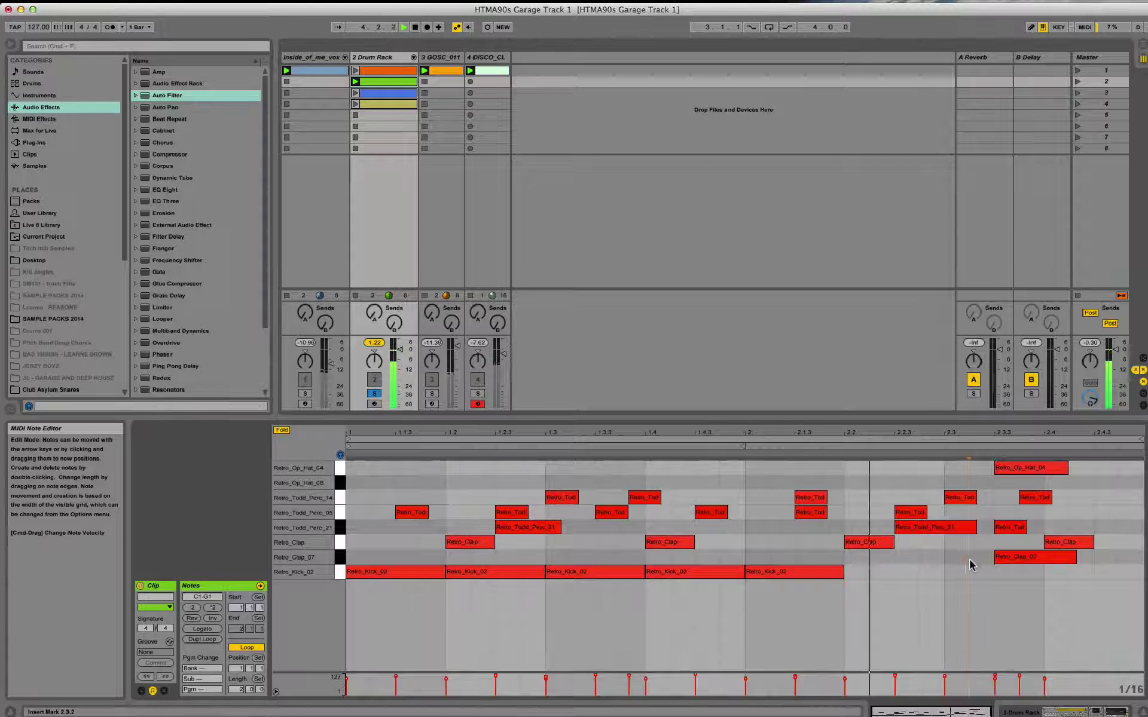
- Restart playback and move the Retro_Todd_Perc_21 hit from 2.3.3 to 2.4.3
key("space")
key("space")
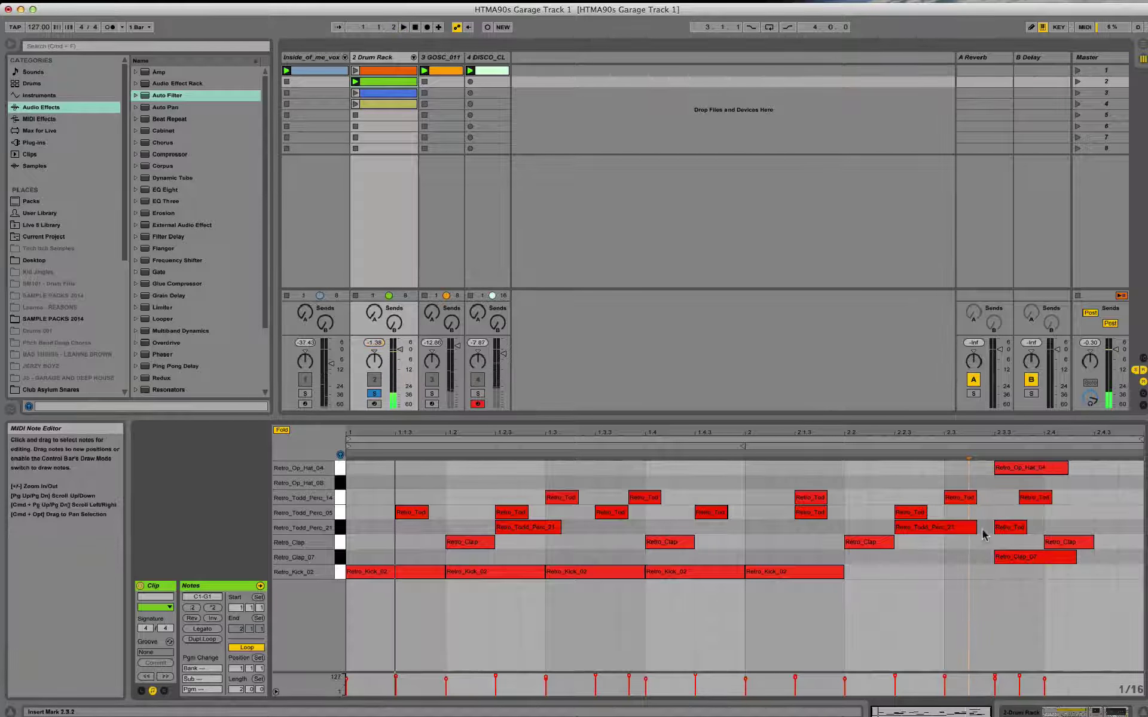
left_click_drag(1009, 532, 1100, 529)
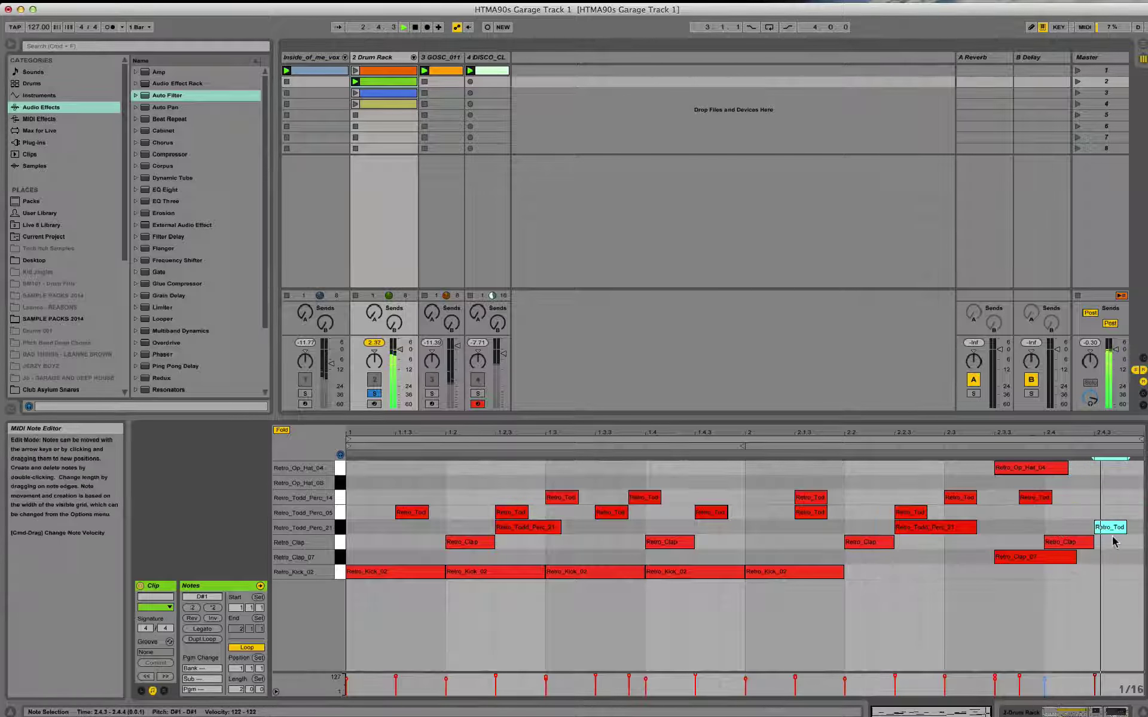
- Place a short Retro_Clap hit just after 2.2.4 in the green clip and delete the Retro_Clap hit at 2.4.3
left_click_drag(1114, 527, 971, 543)
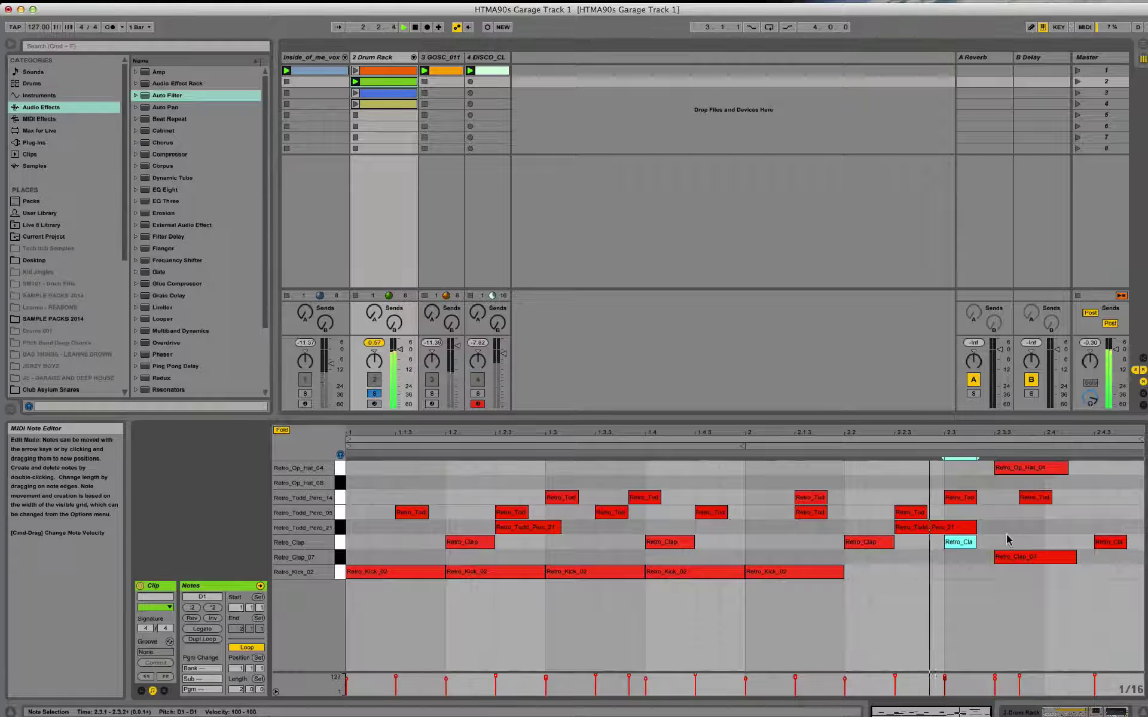
left_click(1118, 541)
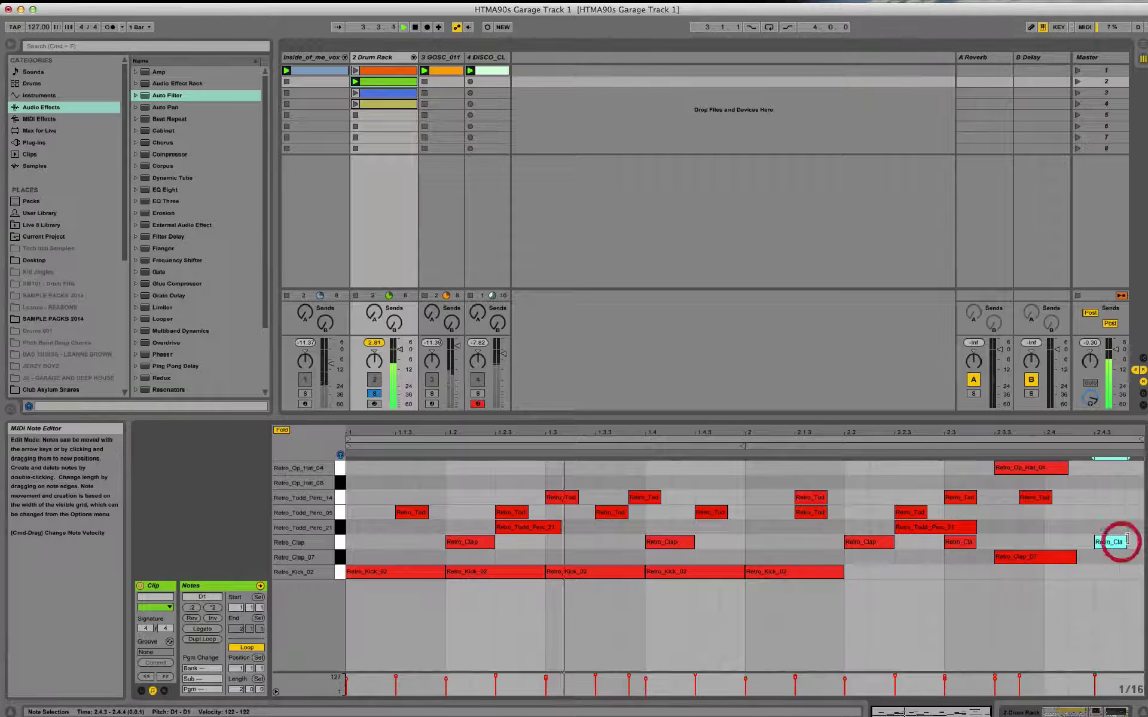
key("Delete")
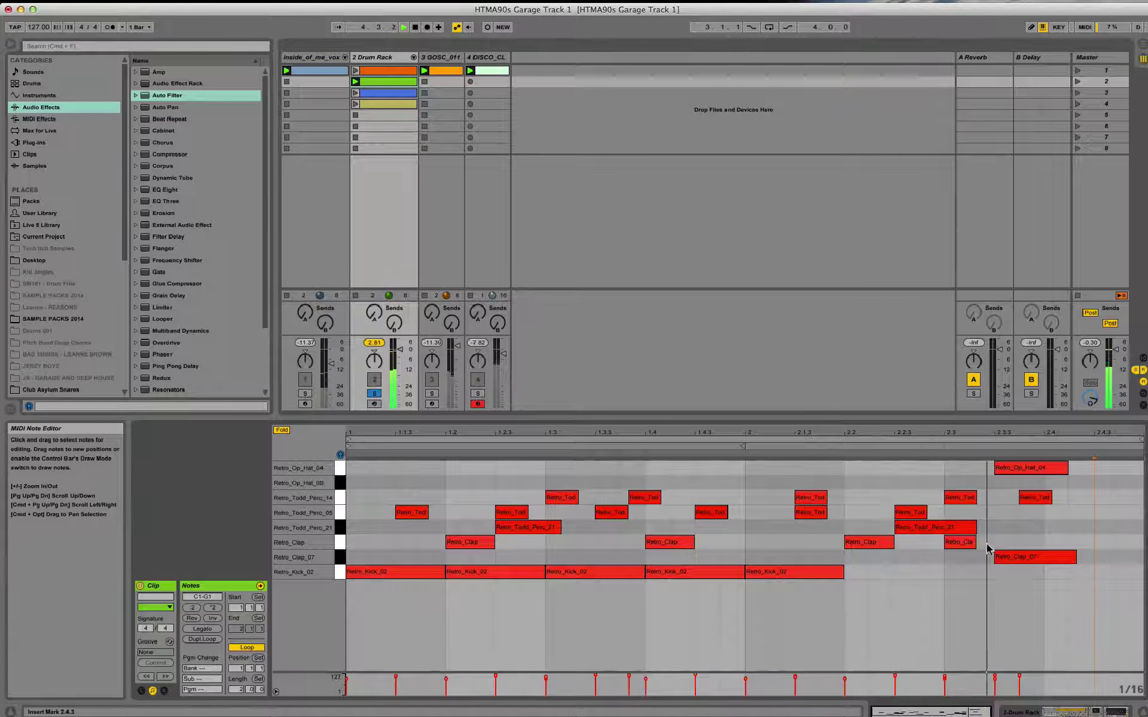
left_click_drag(962, 545, 926, 545)
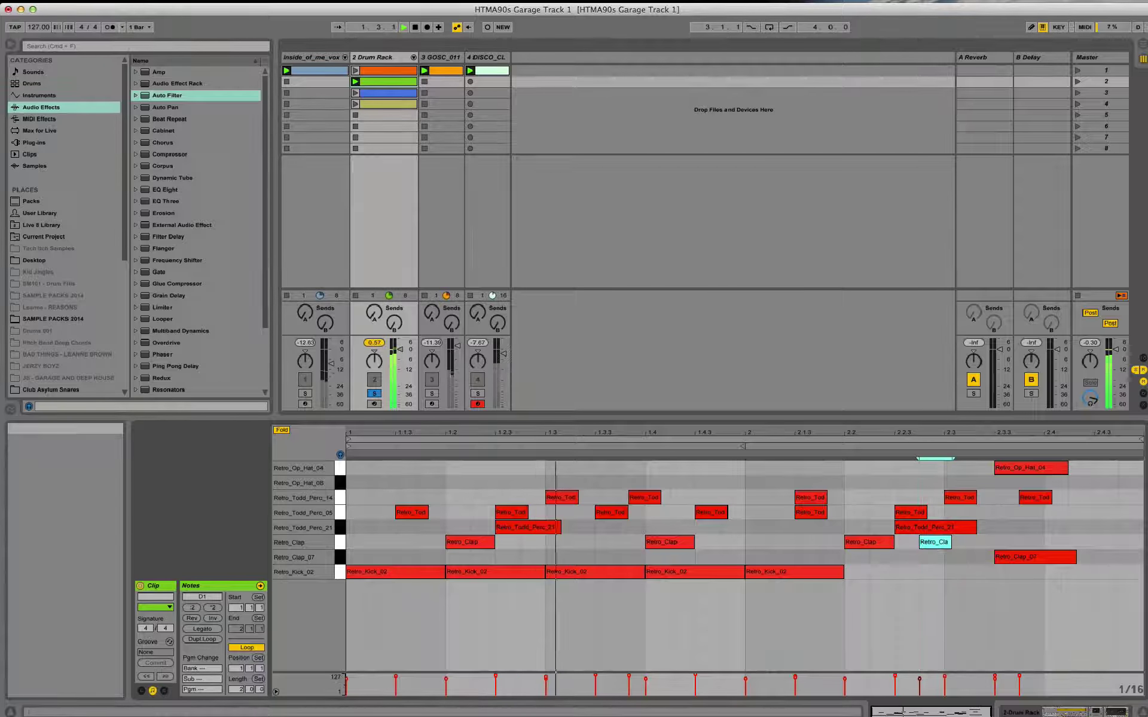
left_click(89, 0)
left_click(110, 265)
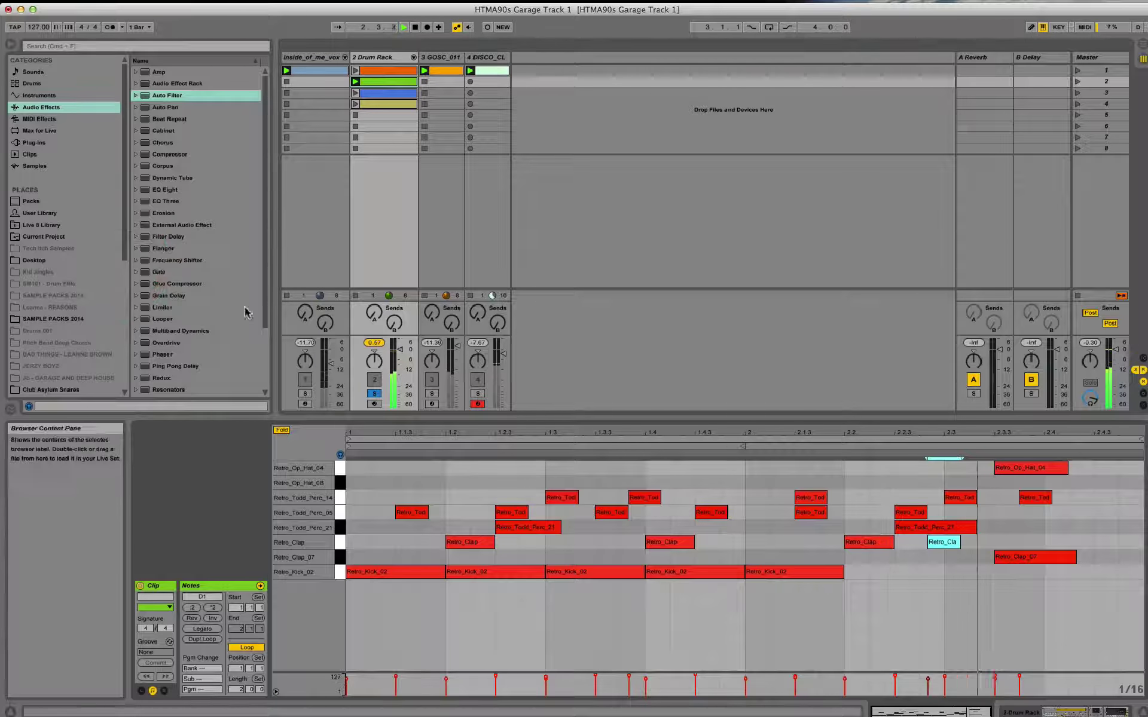
- Delete the Retro_Todd_Perc_14 hit at 2.3.4 and shorten the Retro_Clap_07 hit at 2.3.3 to end at 2.4.1
left_click(1033, 500)
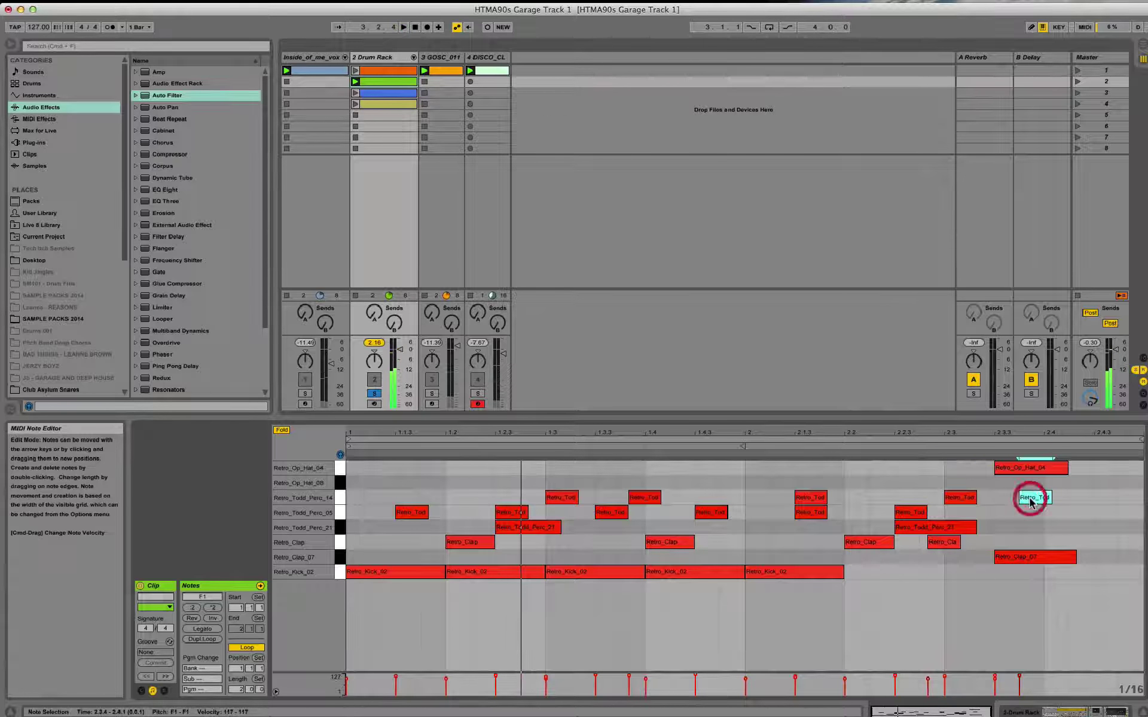
key("Delete")
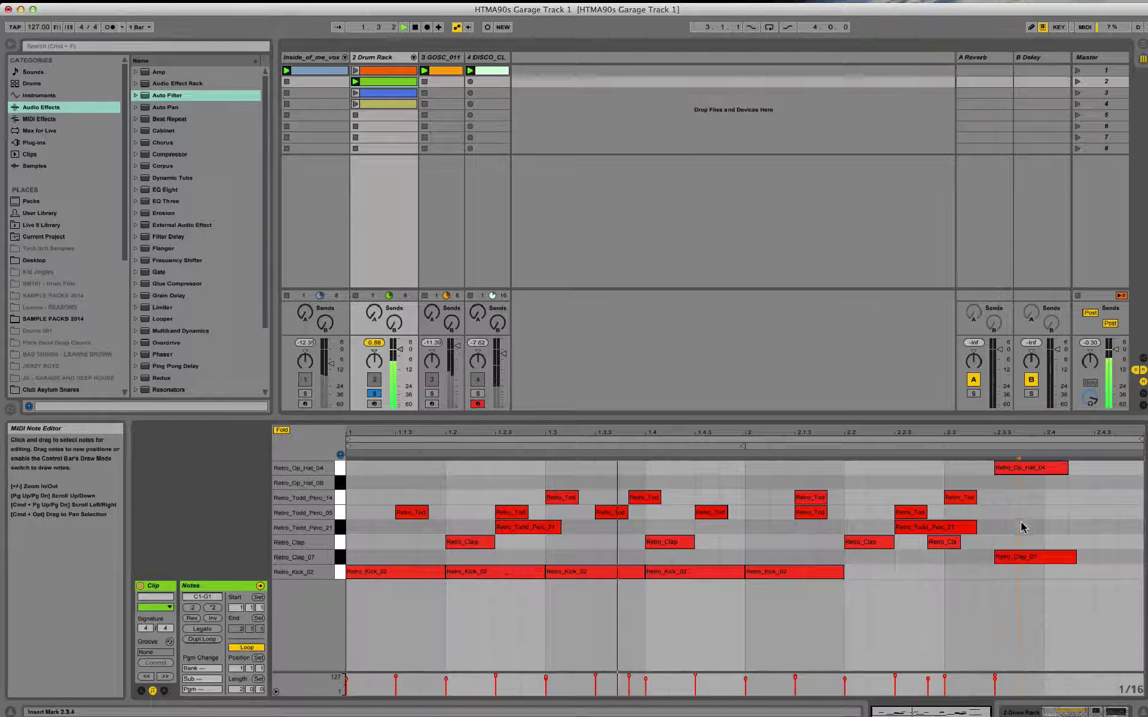
left_click(1020, 562)
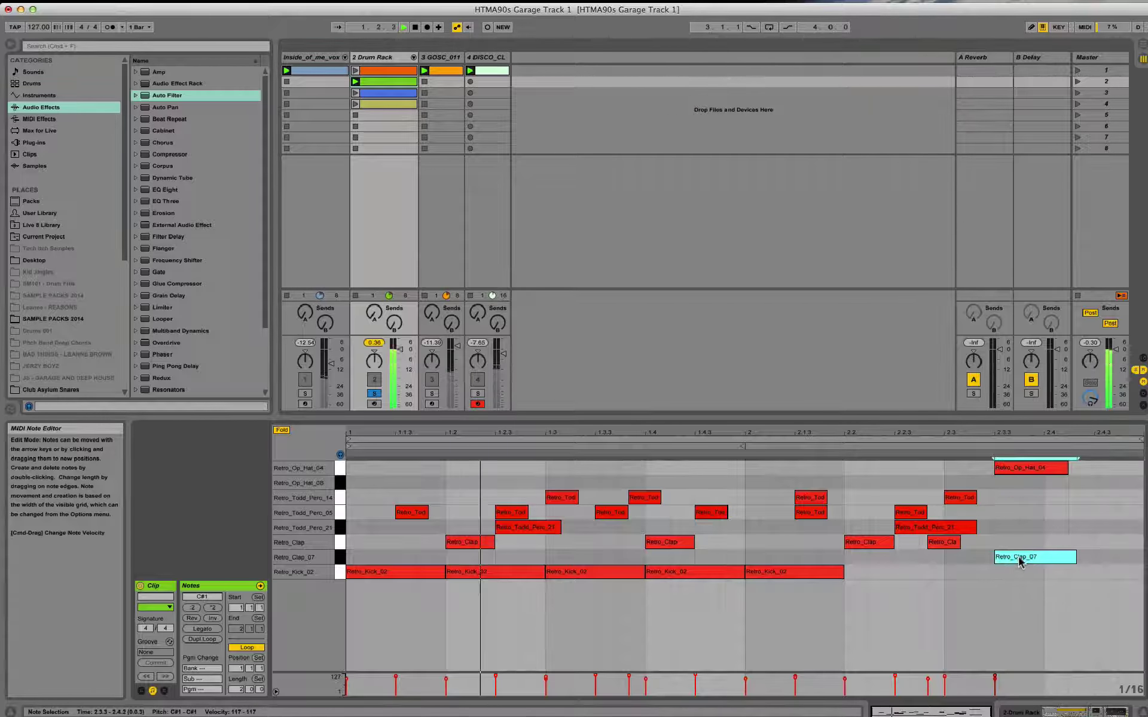
left_click(1018, 556)
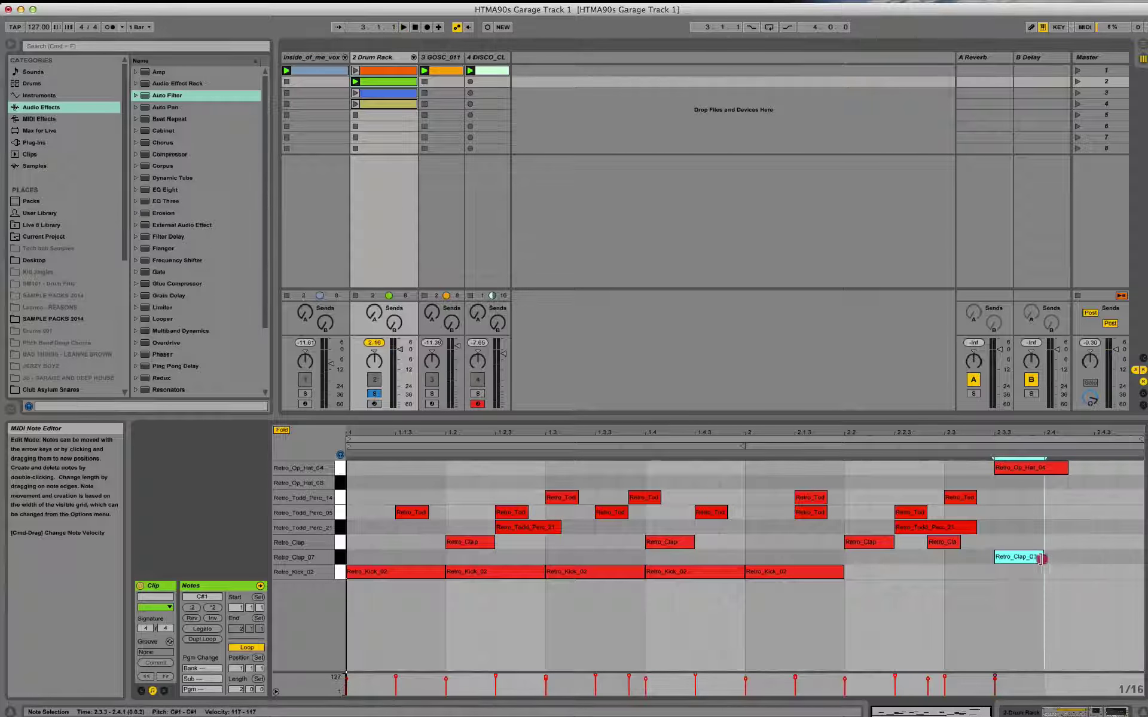
right_click(1055, 558)
left_click(1038, 564)
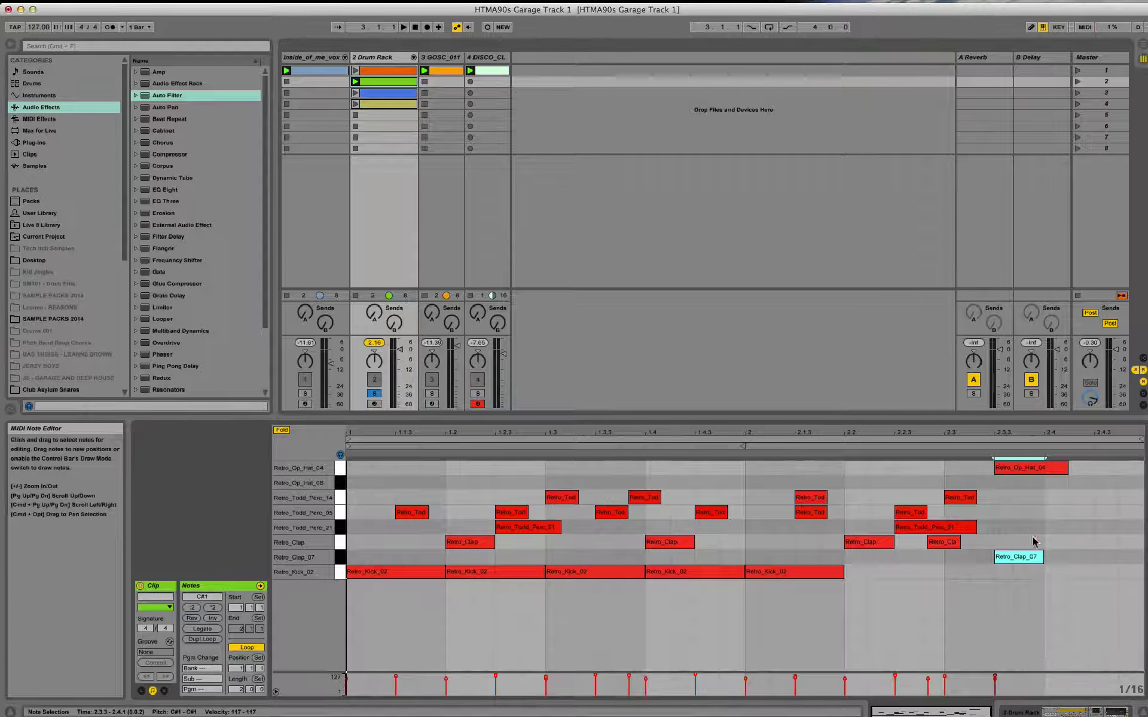
- Duplicate the Retro_Clap_07 hit, place the copy at 2.4.1, and shorten both hits during playback
left_click_drag(1064, 557, 1114, 559)
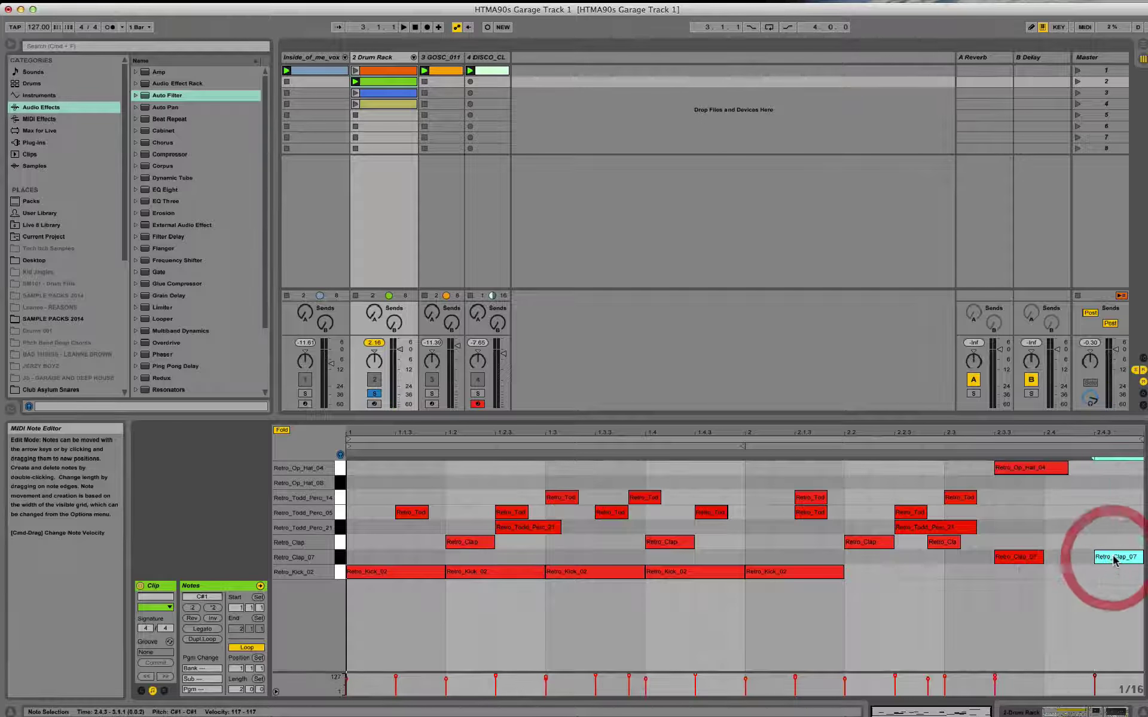
key("space")
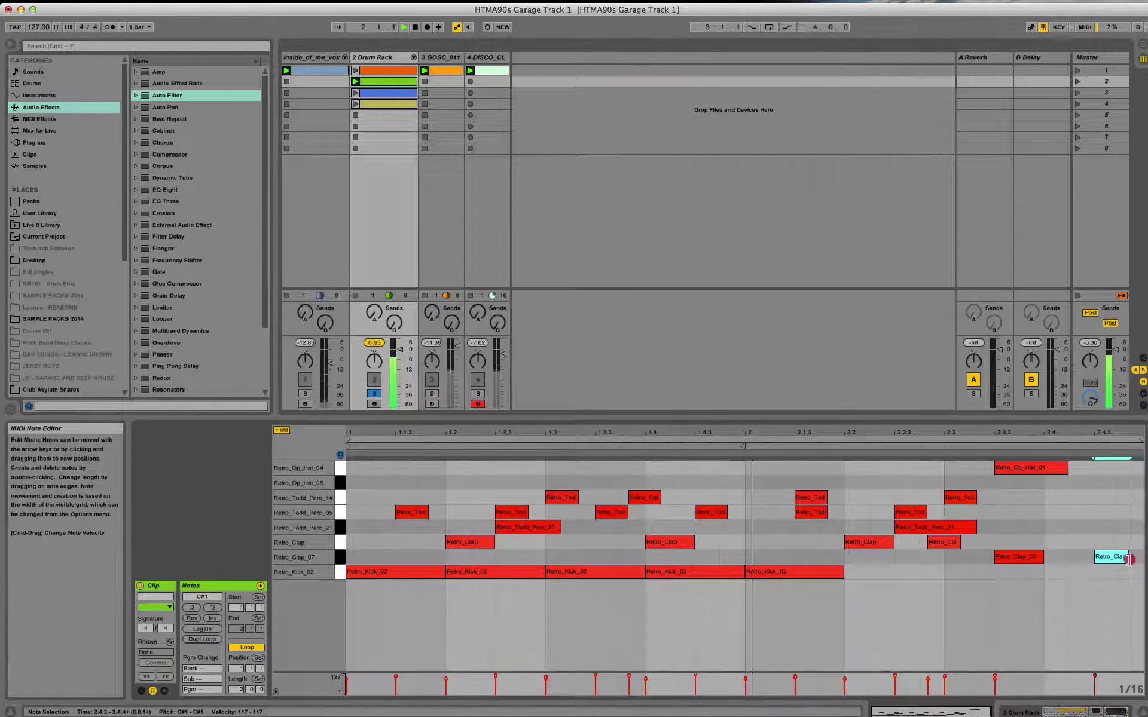
left_click_drag(1142, 557, 1103, 559)
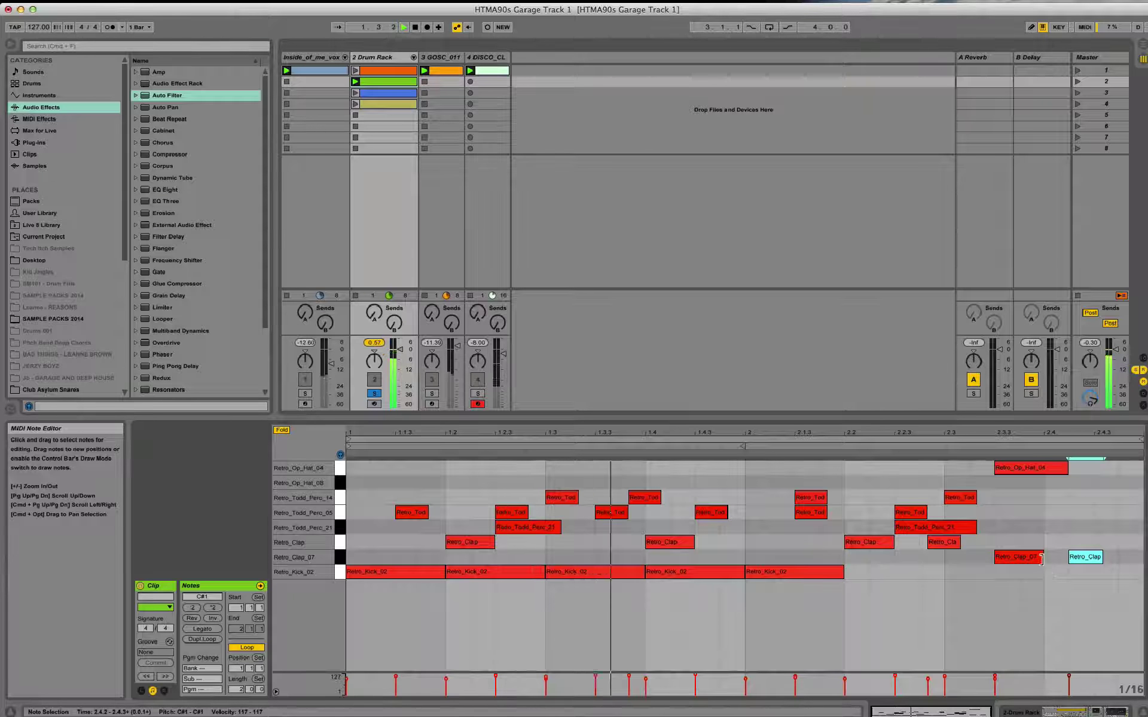
left_click_drag(1041, 559, 1067, 558)
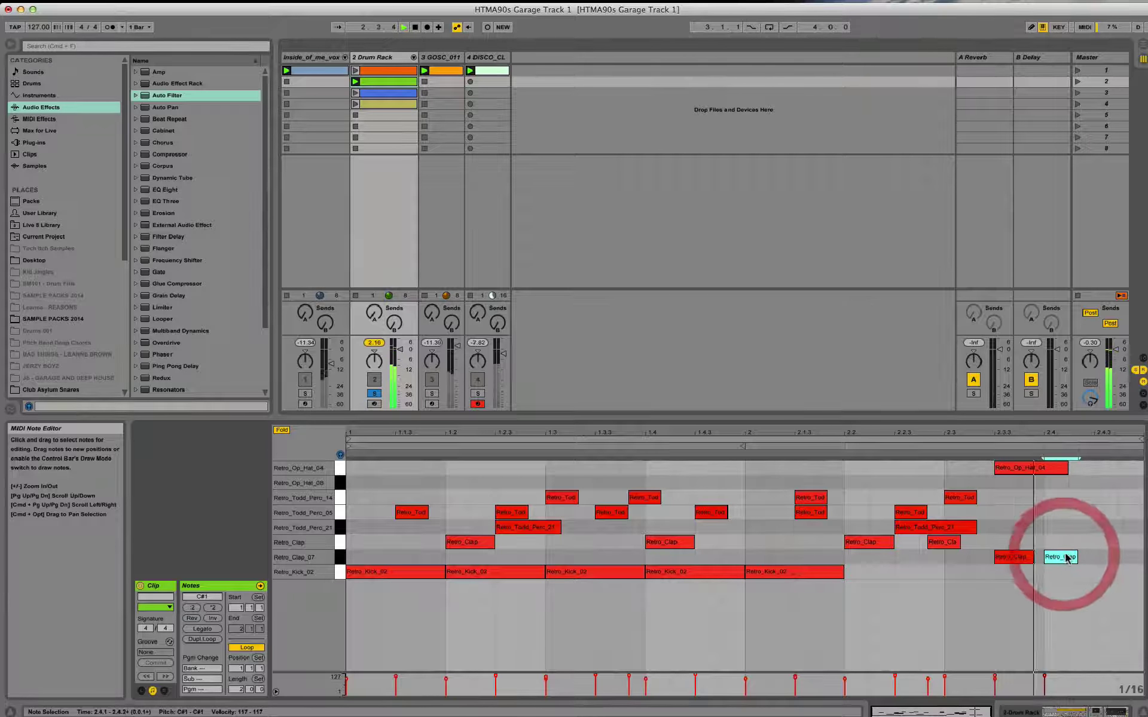
- Launch the blue drum clip and delete all four of its Retro_Clap hits
left_click(356, 93)
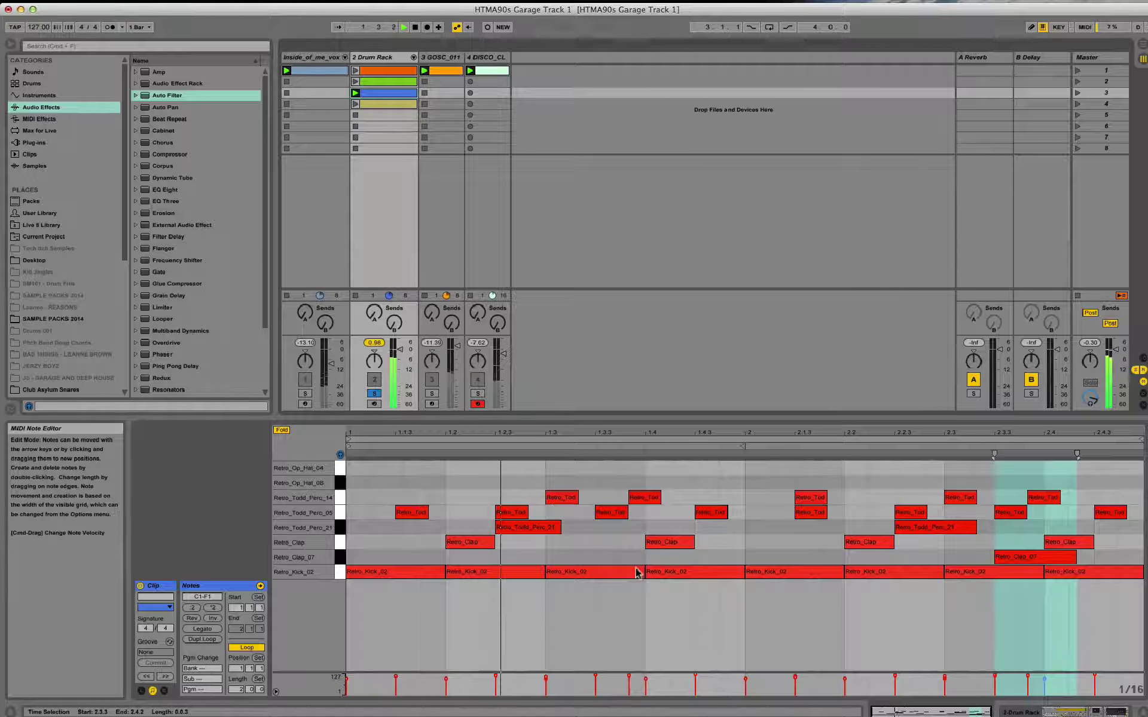
left_click(449, 546)
left_click(668, 543, "shift")
left_click(868, 543, "shift")
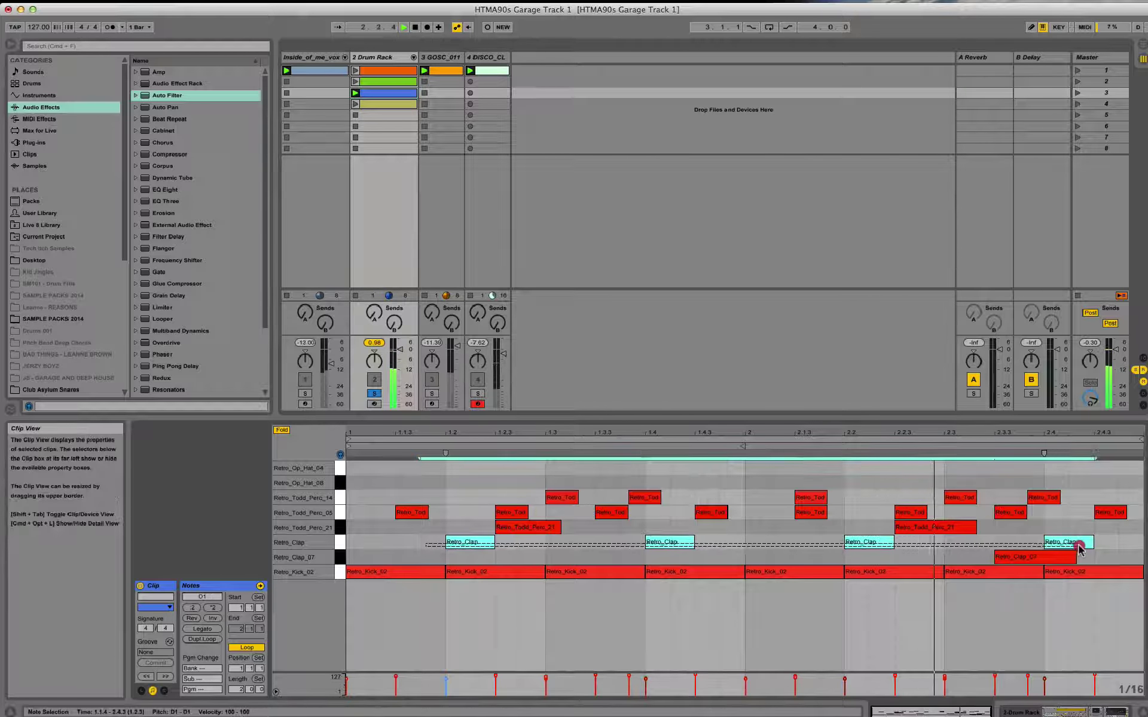
left_click(1069, 542, "shift")
key("Delete")
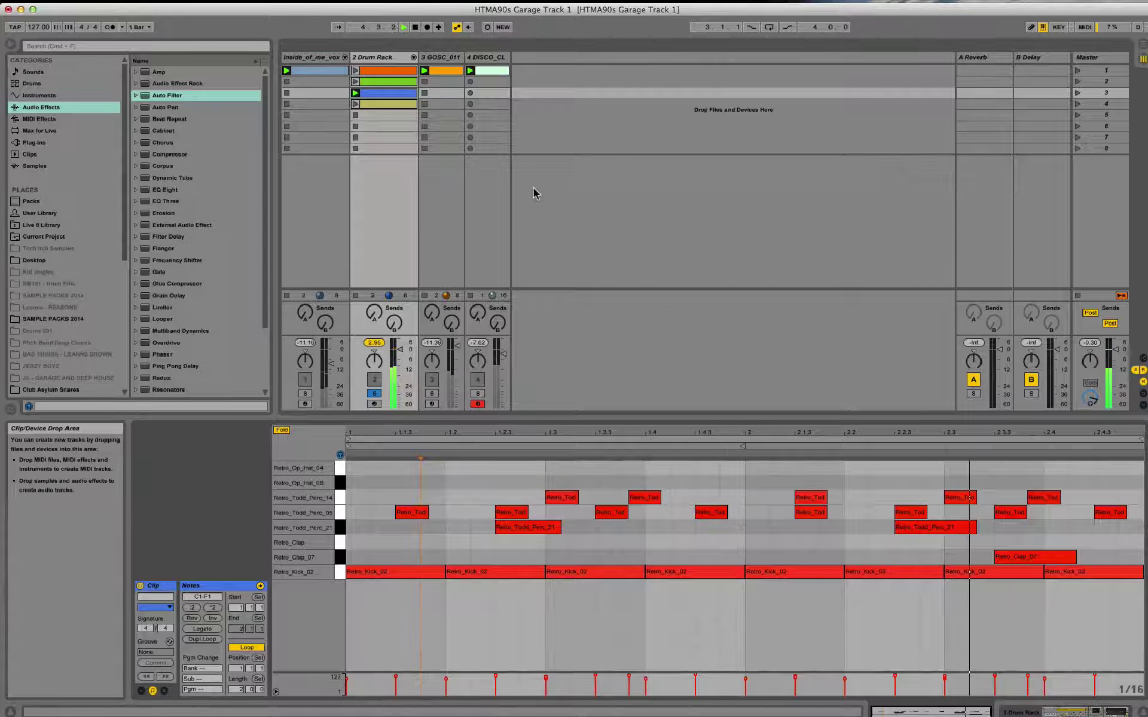
- Delete every Retro_Kick_02 hit from the yellow drum clip and launch that clip
left_click(398, 106)
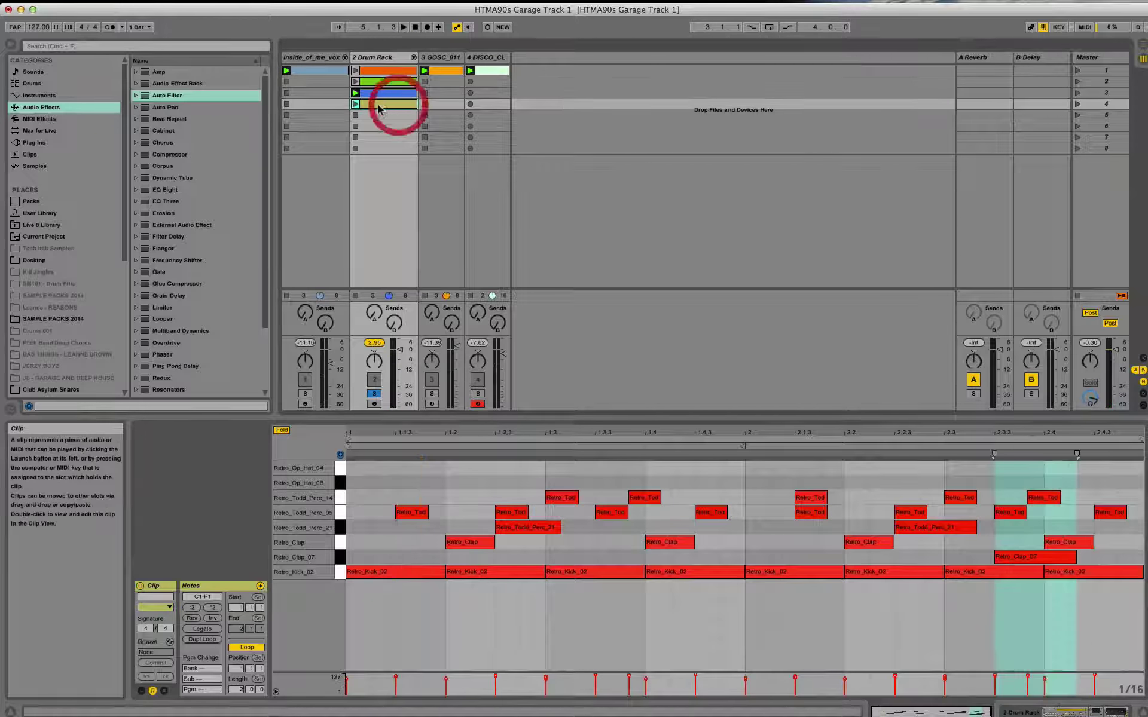
left_click_drag(1111, 604, 443, 559)
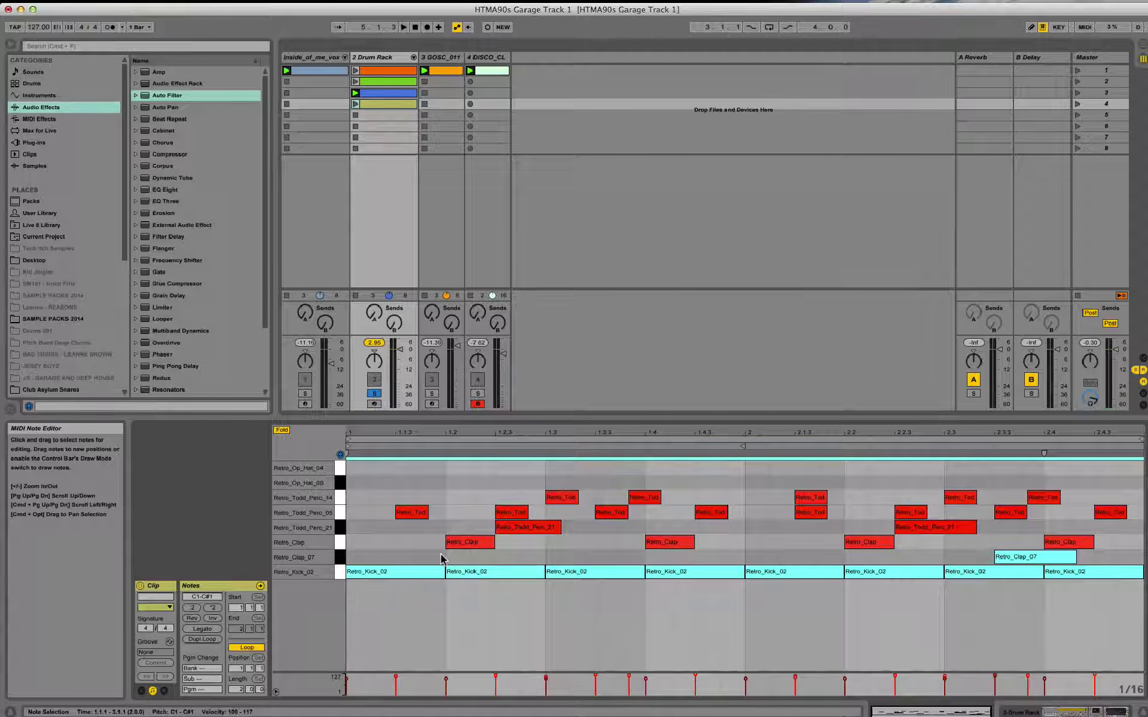
left_click_drag(1056, 581, 389, 583)
key("Delete")
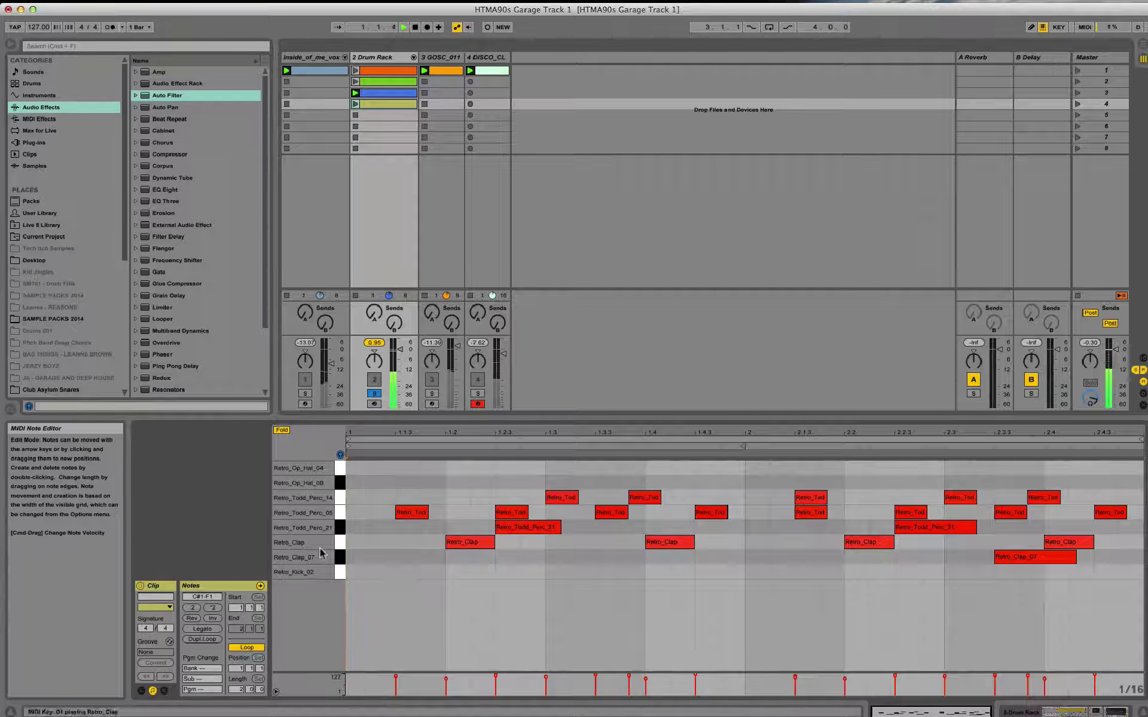
left_click(356, 105)
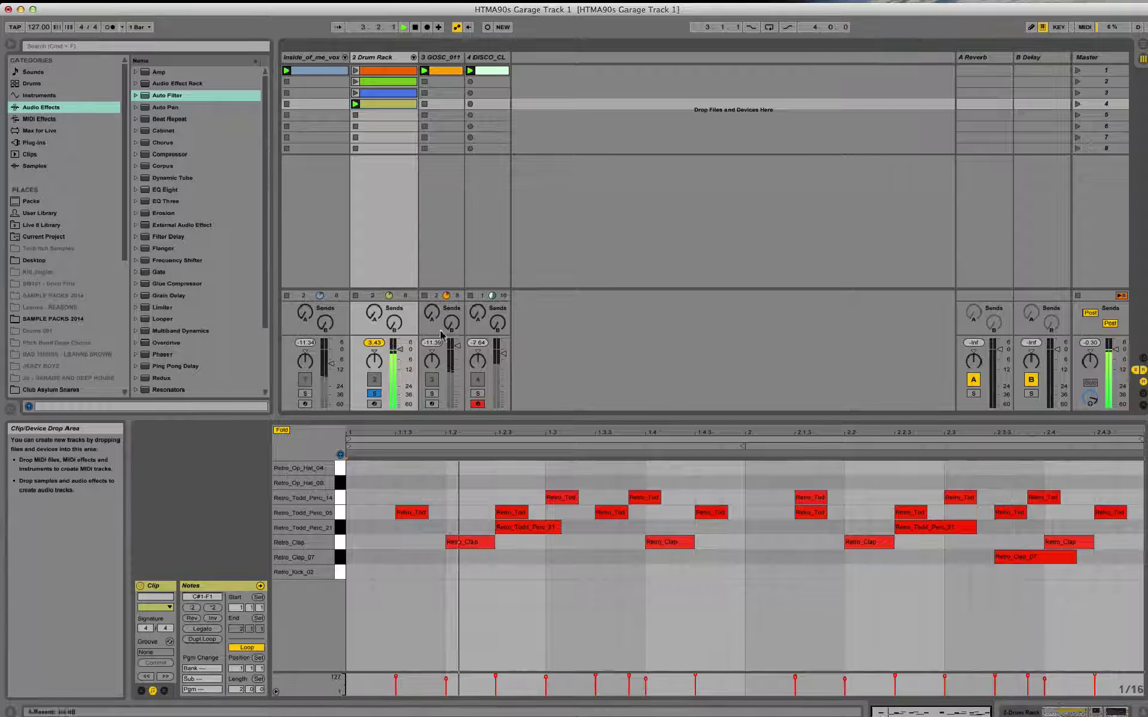
- Delete all Retro_Todd_Perc_14, Retro_Todd_Perc_05 and Retro_Todd_Perc_21 hits from the yellow clip and unsolo the Drum Rack track
left_click_drag(1120, 480, 396, 529)
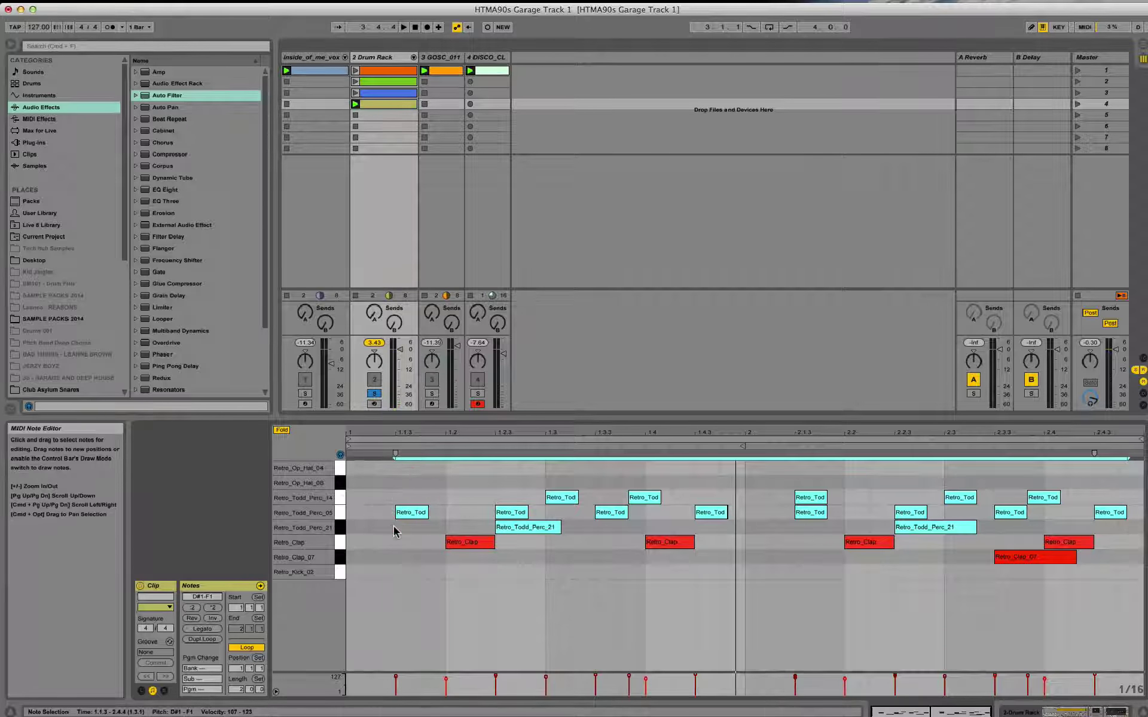
key("Delete")
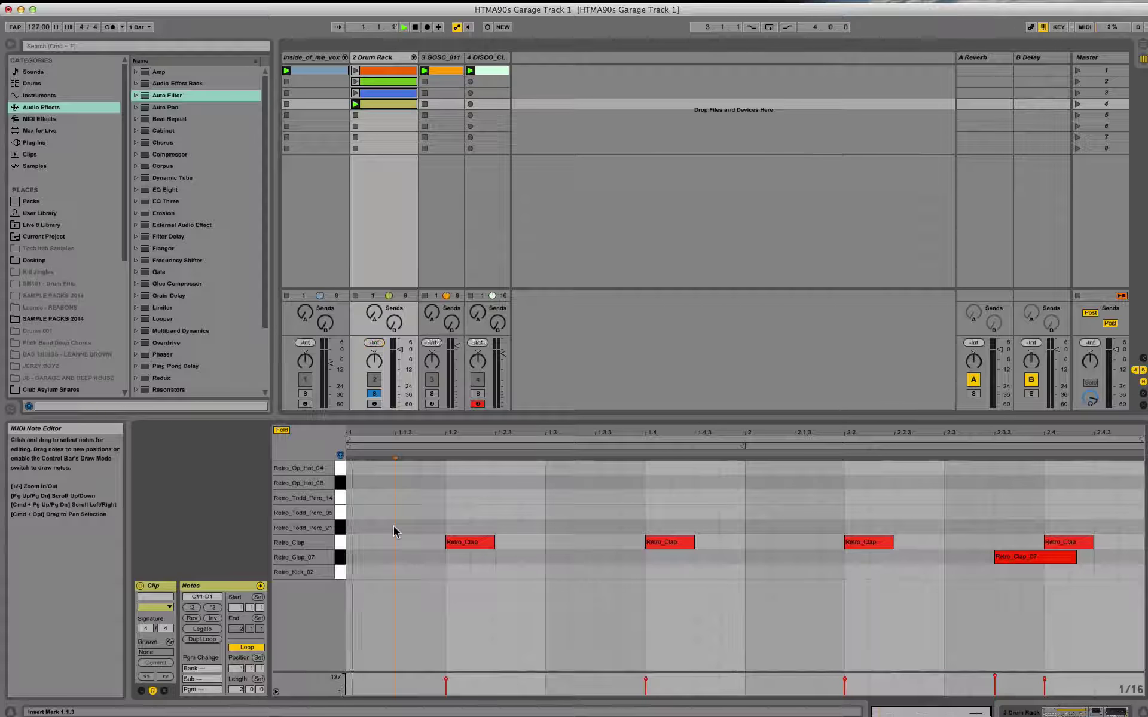
left_click(1052, 556)
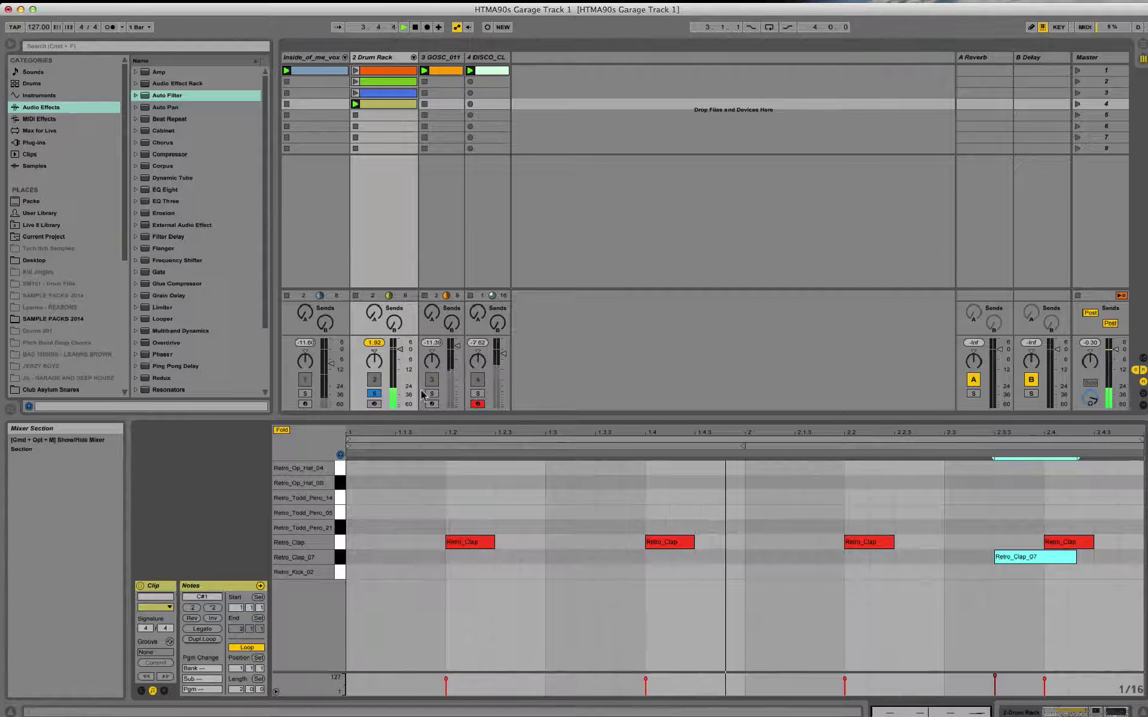
left_click(374, 395)
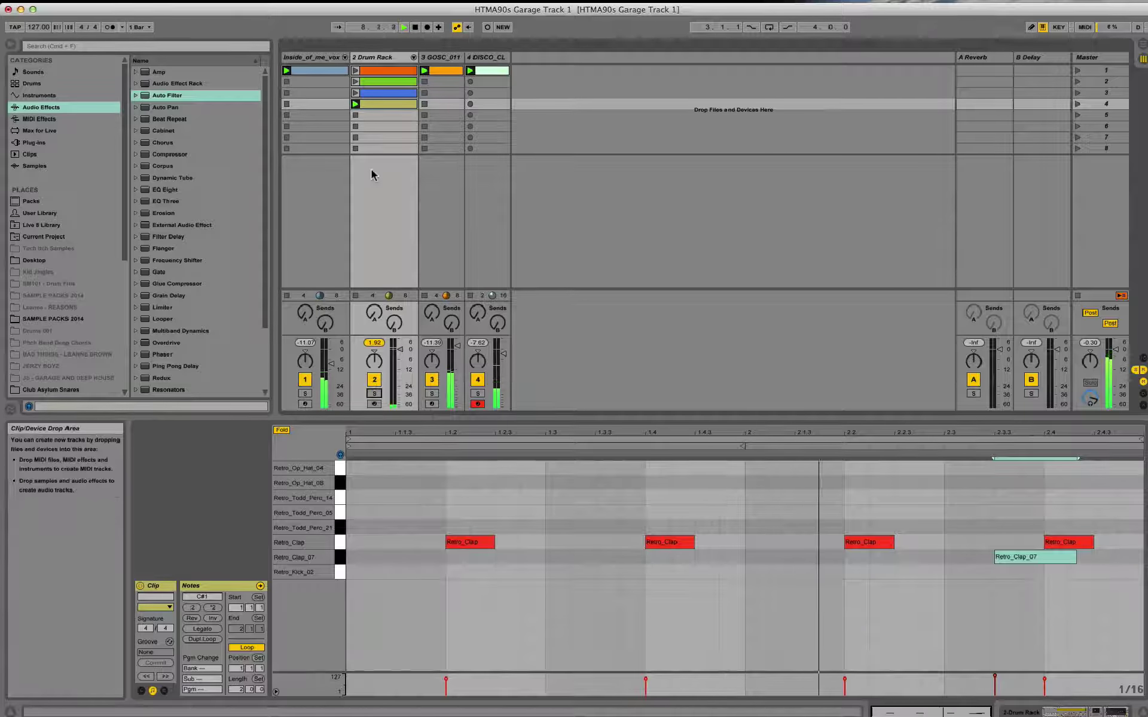
- Return to the green drum clip and delete the Retro_Kick_02 hit at 2.1.1 and both percussion hits at 2.1.3
left_click(355, 93)
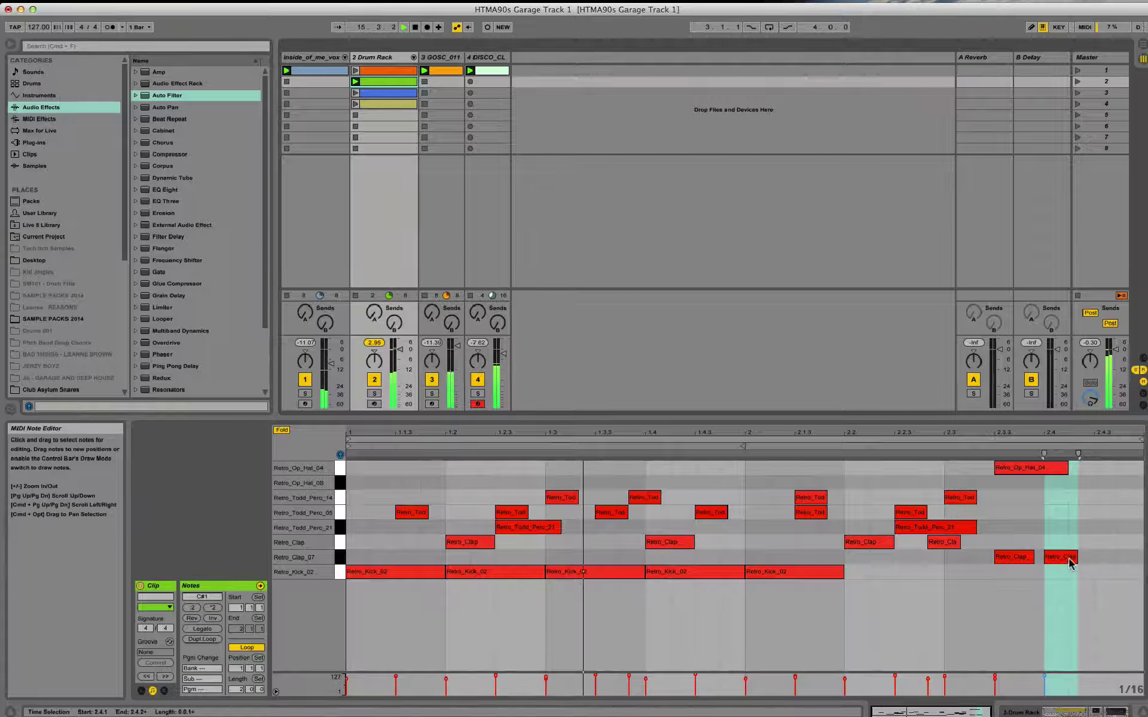
left_click(389, 87)
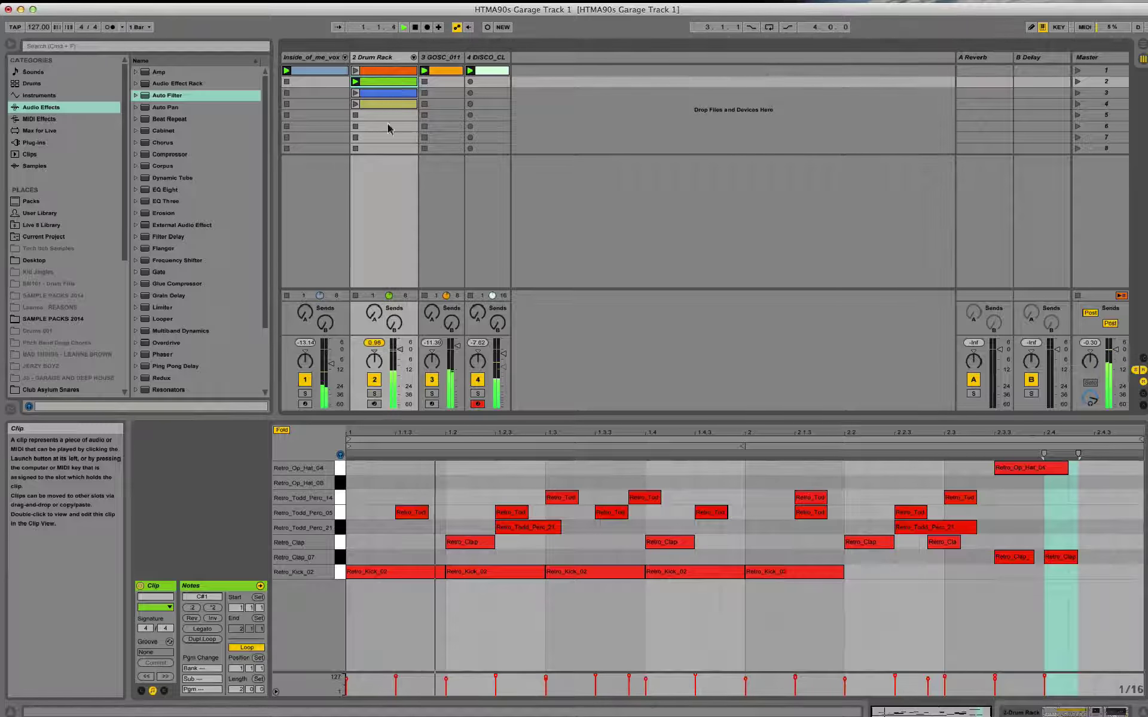
left_click(800, 573)
key("Delete")
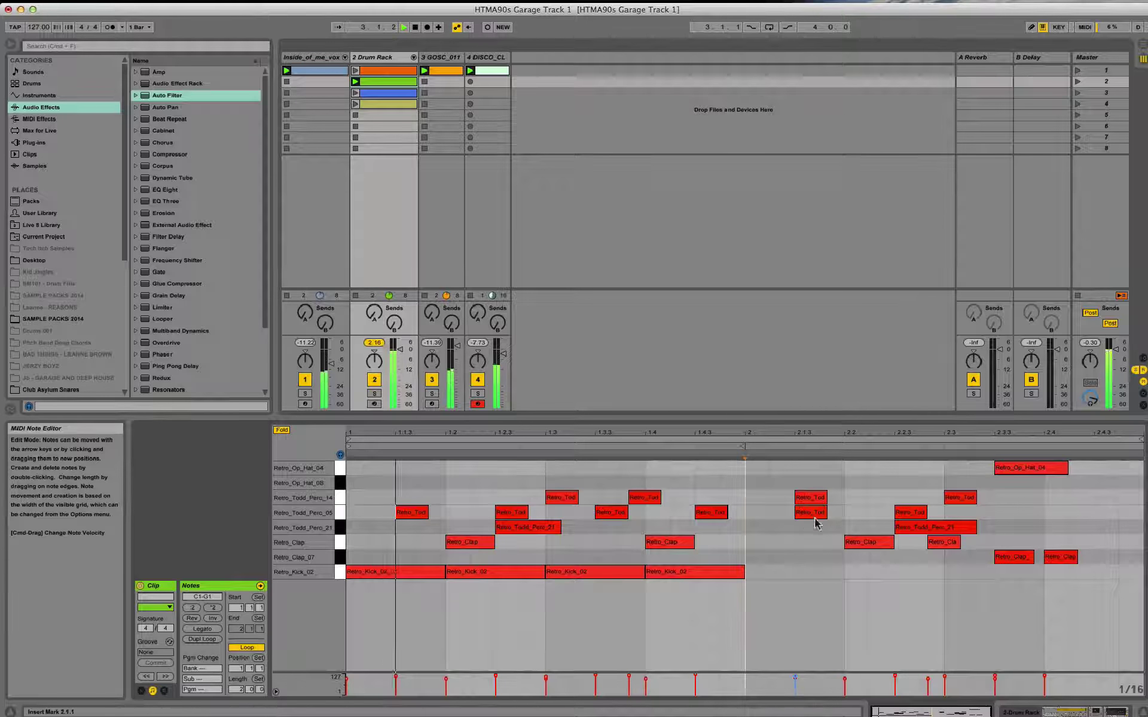
left_click_drag(835, 483, 806, 524)
key("Delete")
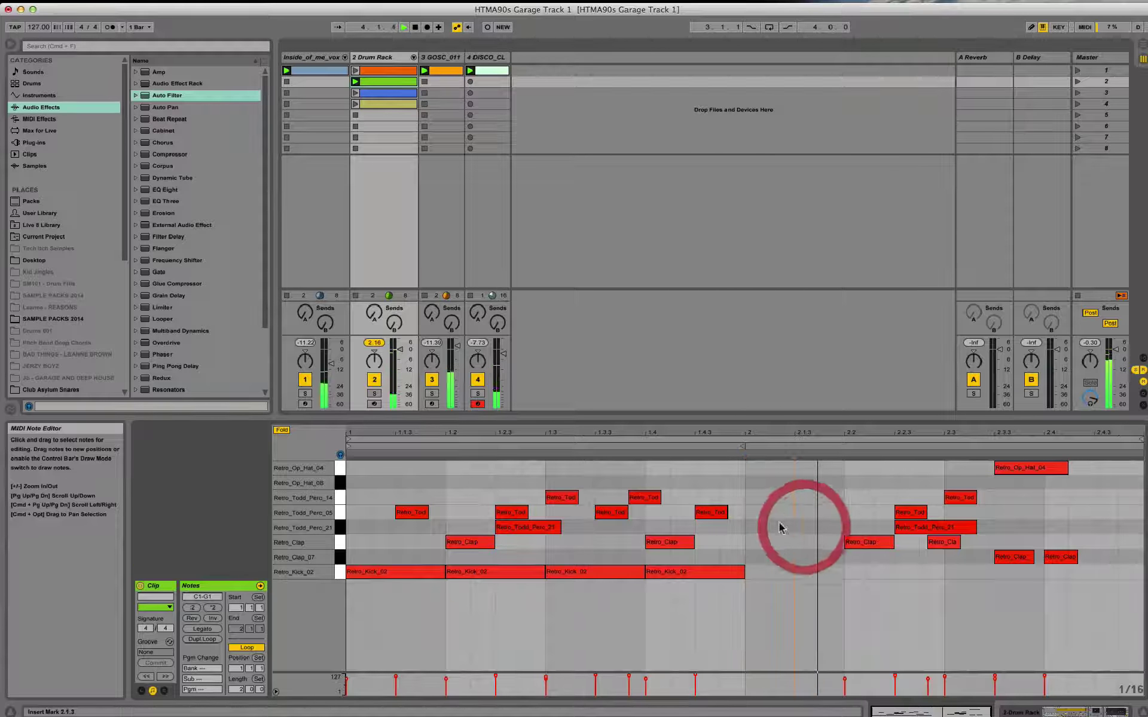
- Check the individual hits around beat 2.3, then delete the Retro_Todd_Perc_05 hit at 2.2.3 and restart playback
left_click(971, 504)
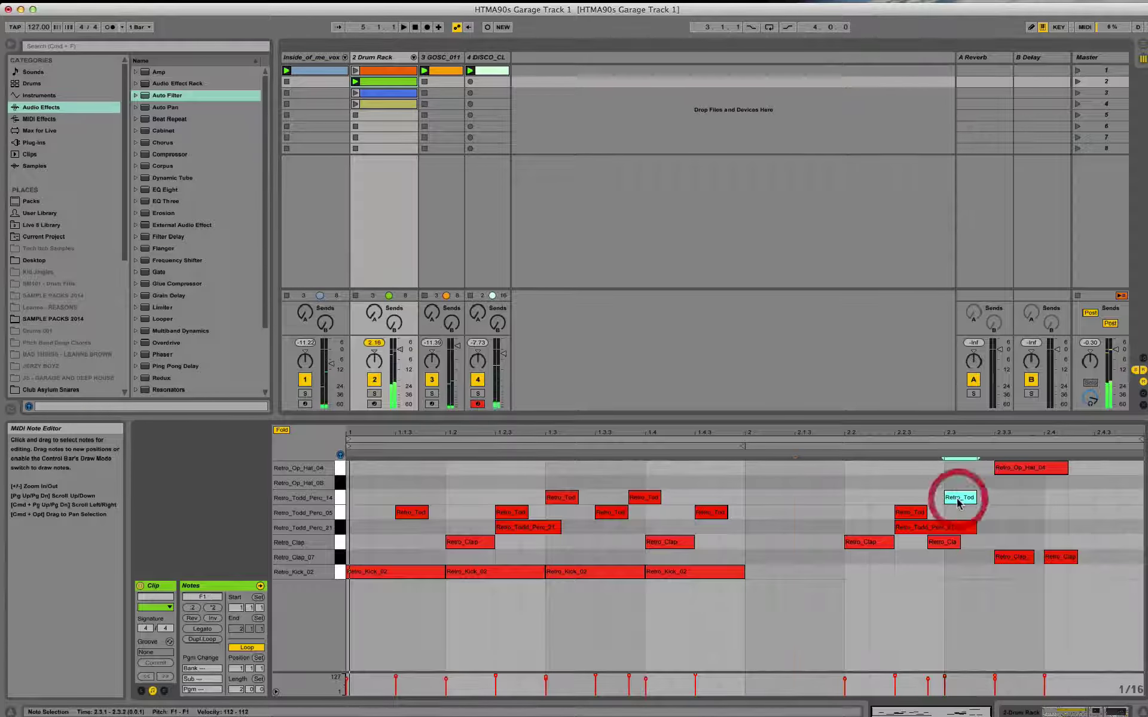
left_click(951, 528)
left_click(940, 544)
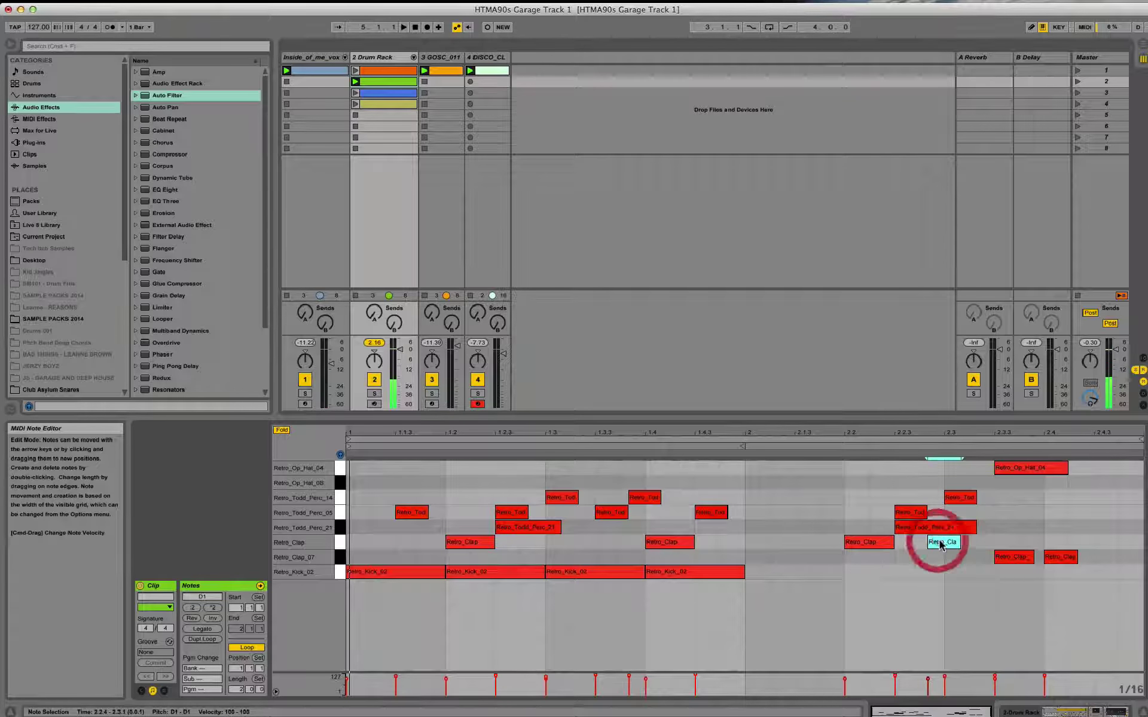
left_click(916, 513)
key("space")
key("Delete")
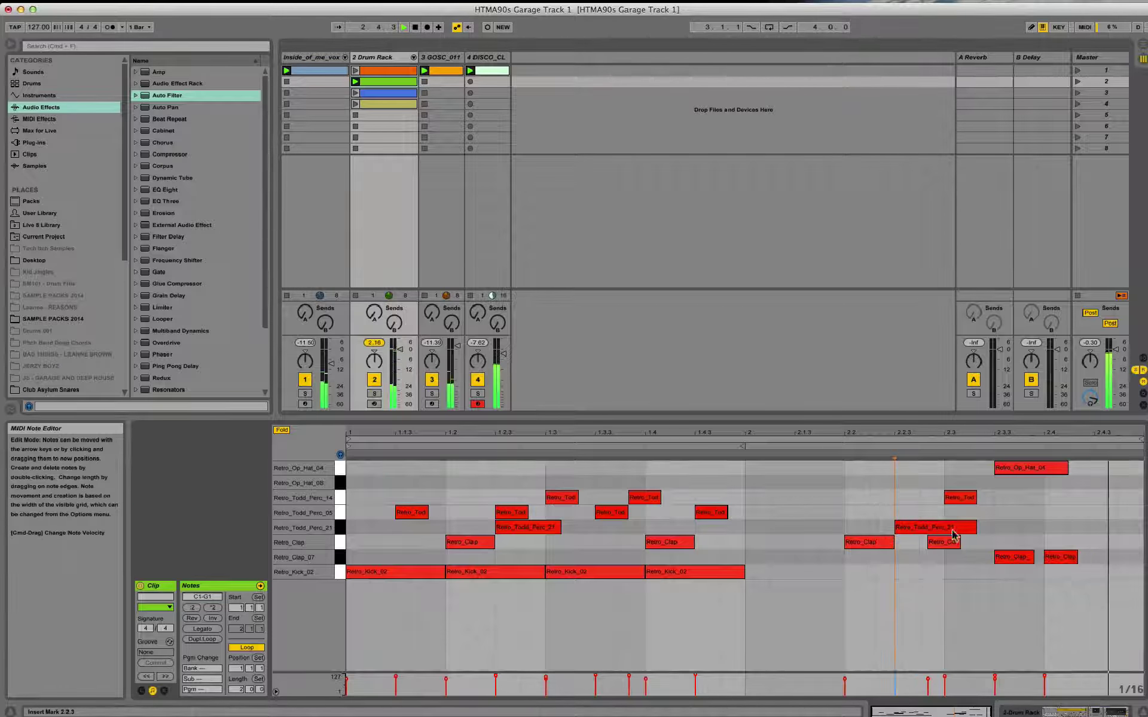
- Move the Retro_Clap_07 hit at 2.3.3 to the Retro_Clap row and select the short Retro_Clap hit before it
left_click(964, 497)
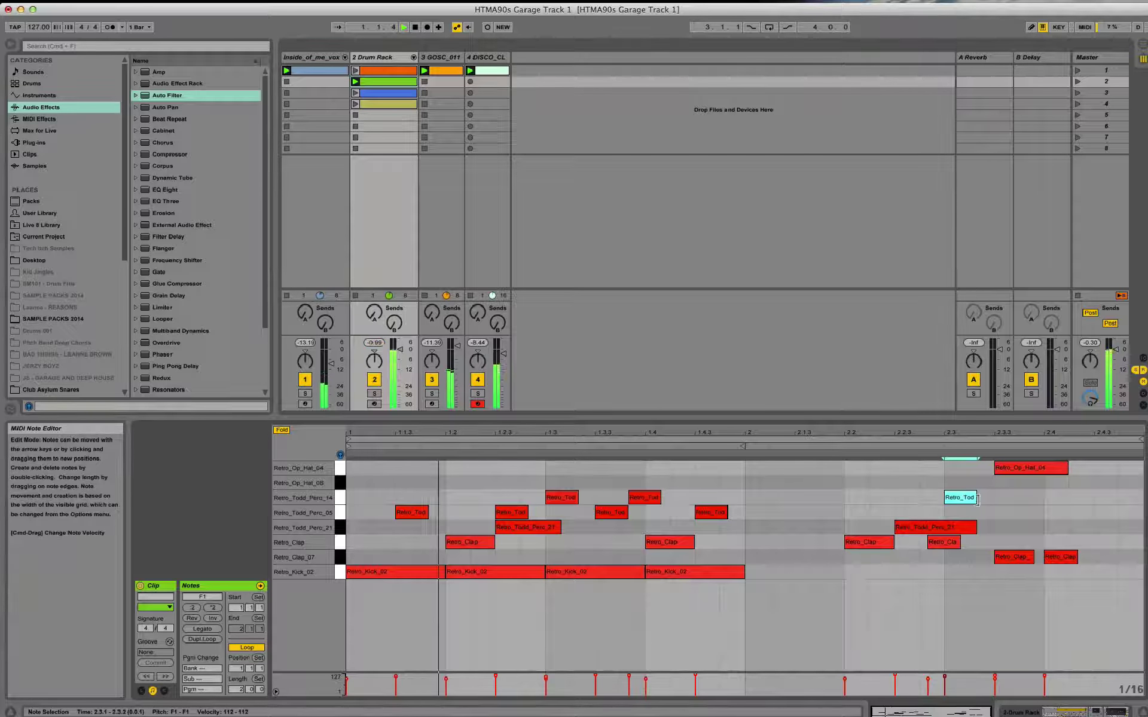
left_click_drag(1016, 557, 1016, 545)
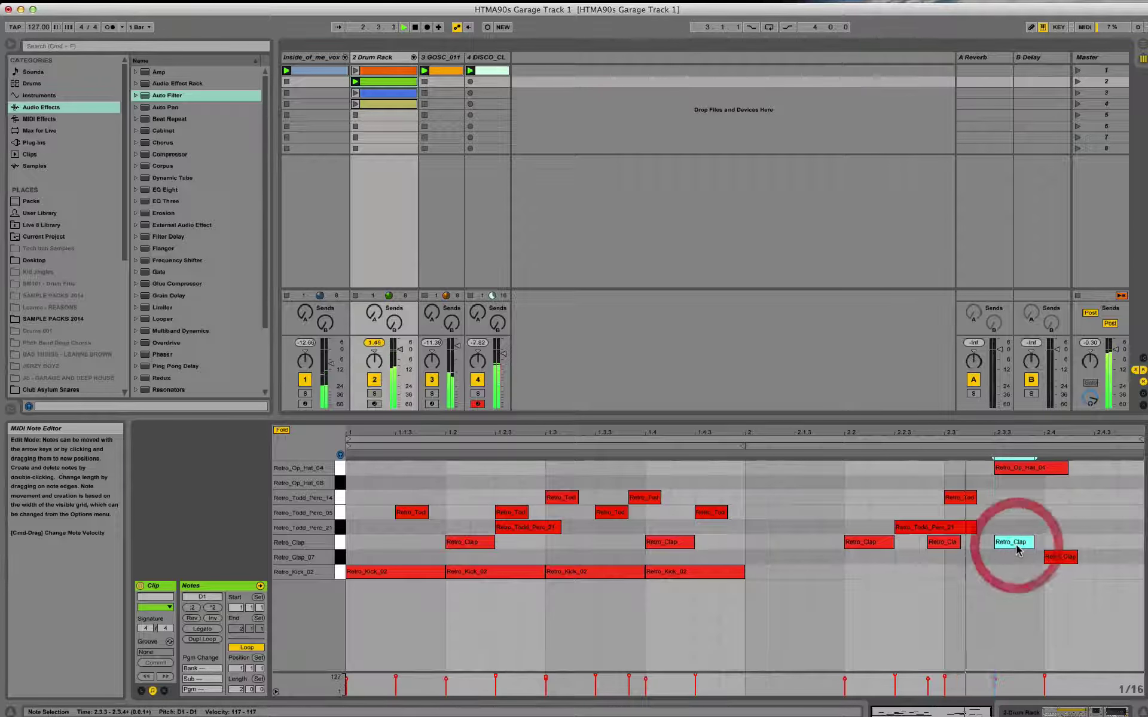
left_click(949, 542)
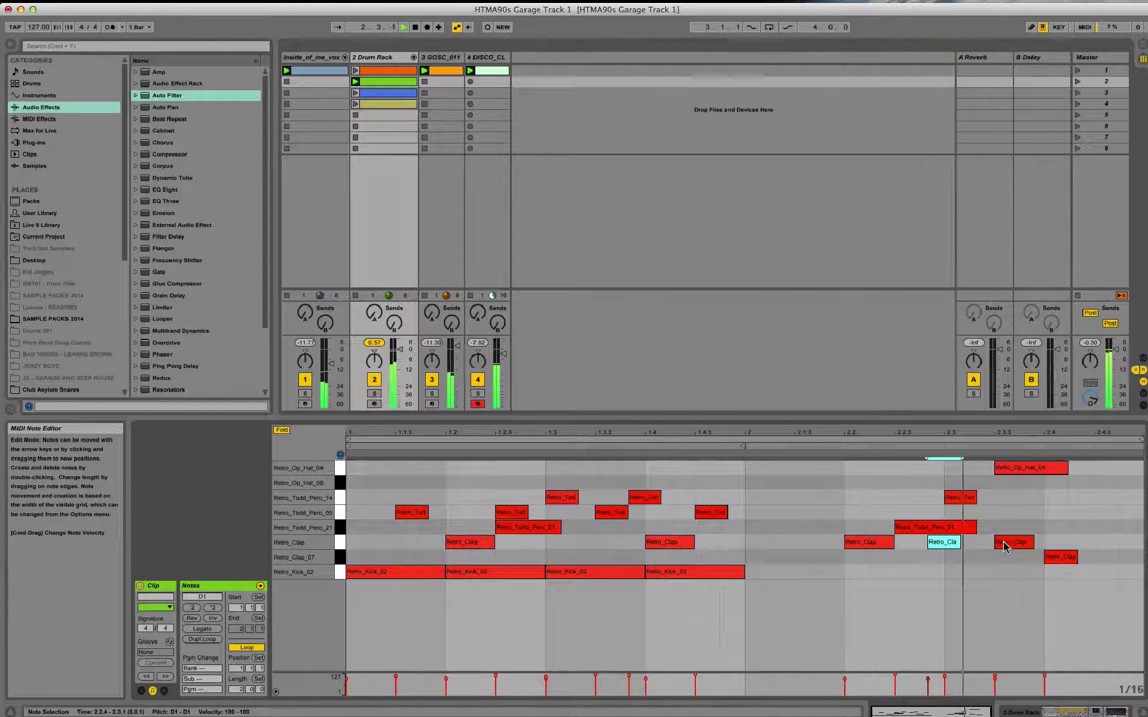
- Shift the Retro_Clap hit at 2.3.3 slightly earlier and move the Retro_Clap_07 hit at 2.4 earlier onto the Retro_Clap row
left_click_drag(1007, 543, 982, 543)
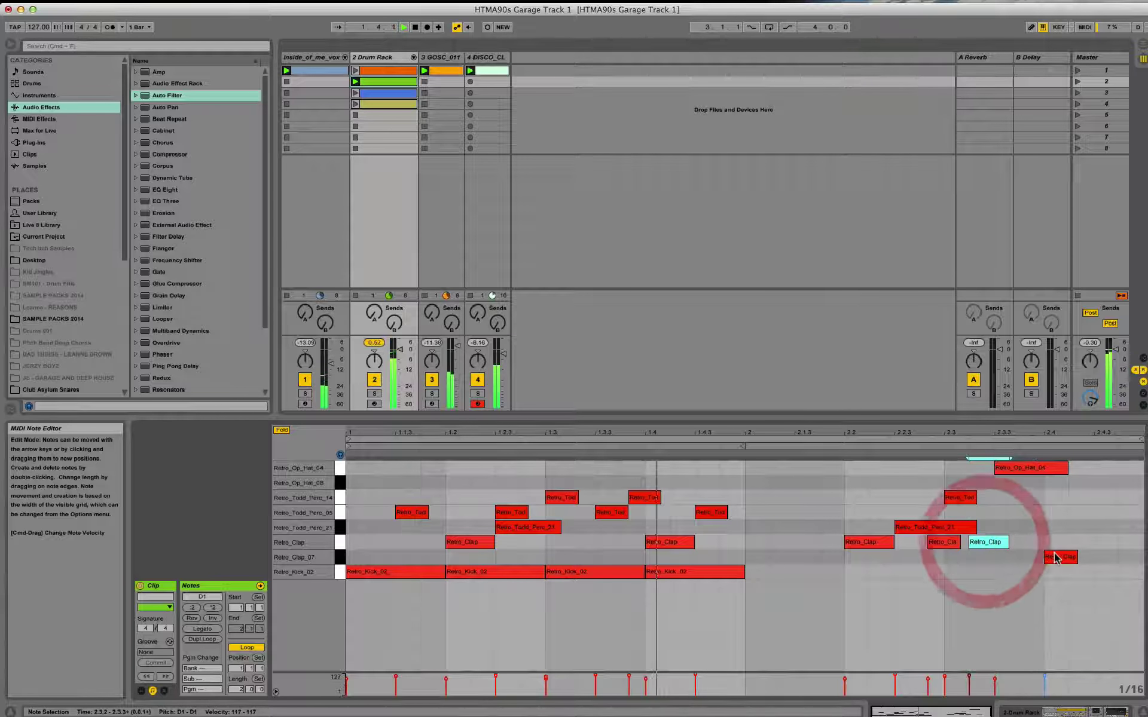
left_click_drag(1055, 557, 1029, 545)
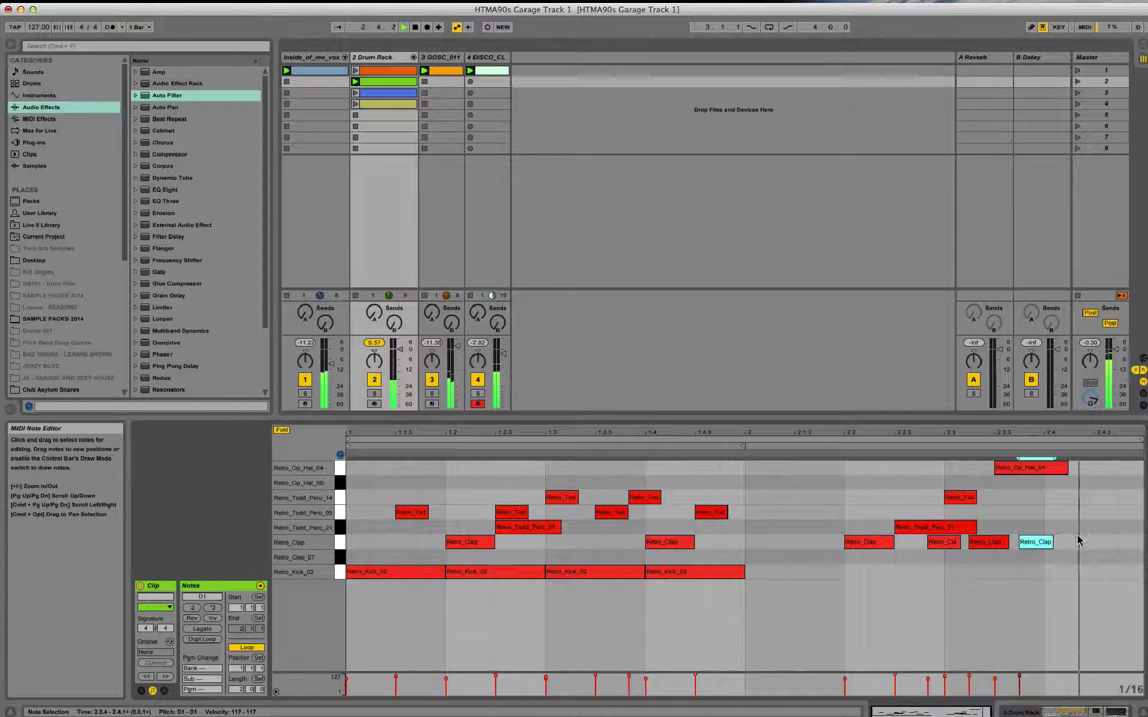
- Delete the Retro_Op_Hat_04 hit at 2.3.3 and the Retro_Todd_Perc_21 hit at 2.2.3 from the green clip
left_click(1028, 469)
key("Delete")
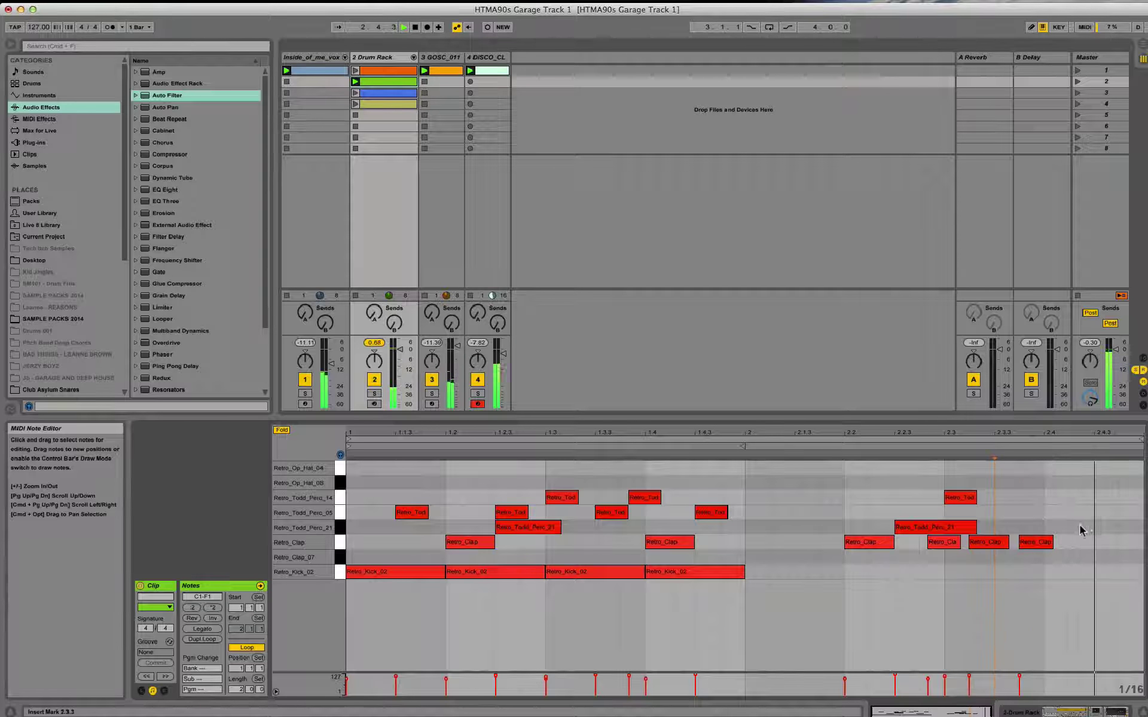
left_click(972, 498)
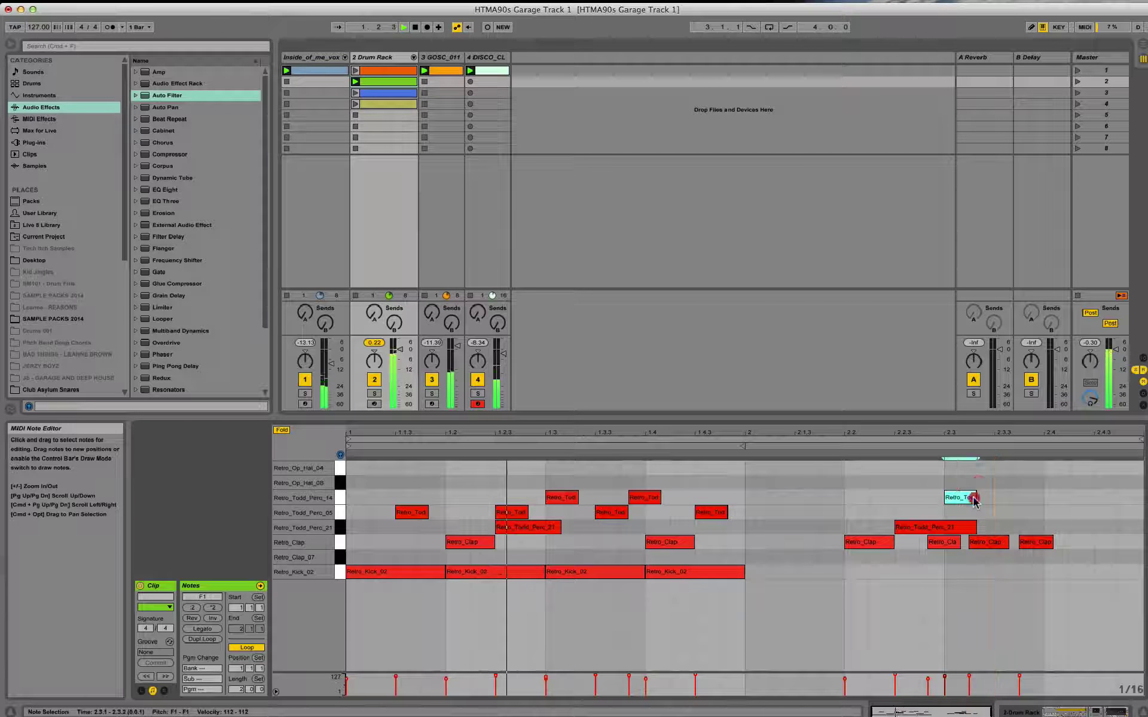
double_click(959, 528)
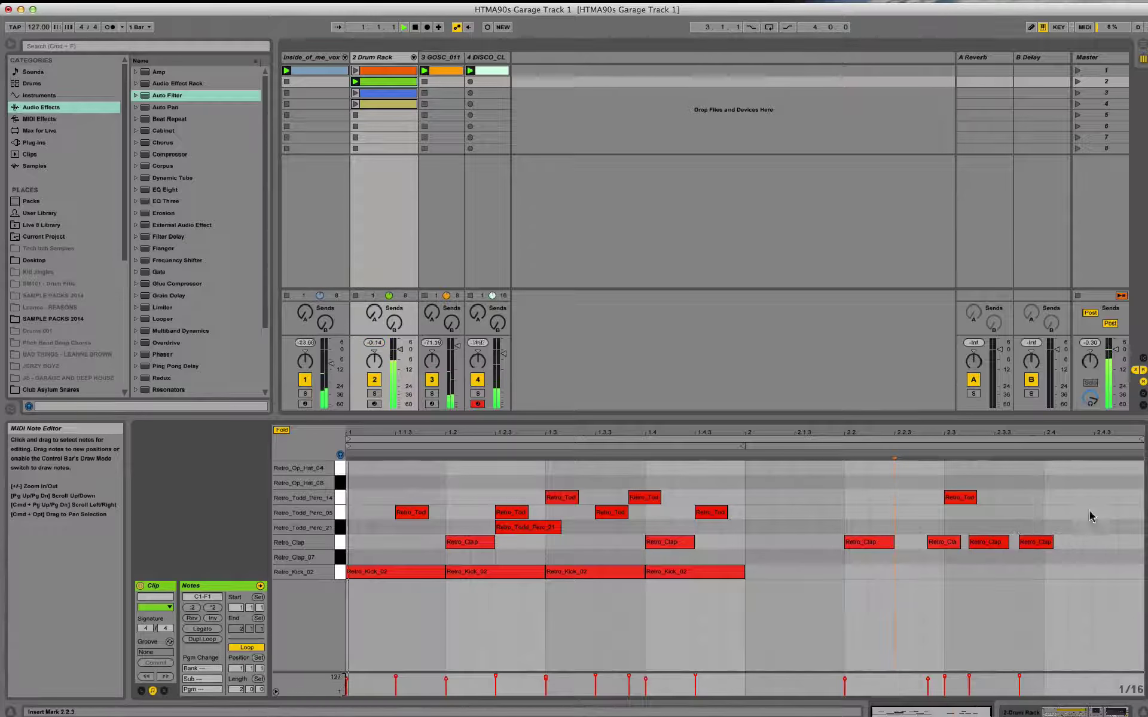
- Quantize the four Retro_Clap hits in the second bar of the green clip
left_click_drag(1020, 527, 858, 545)
left_click(94, 2)
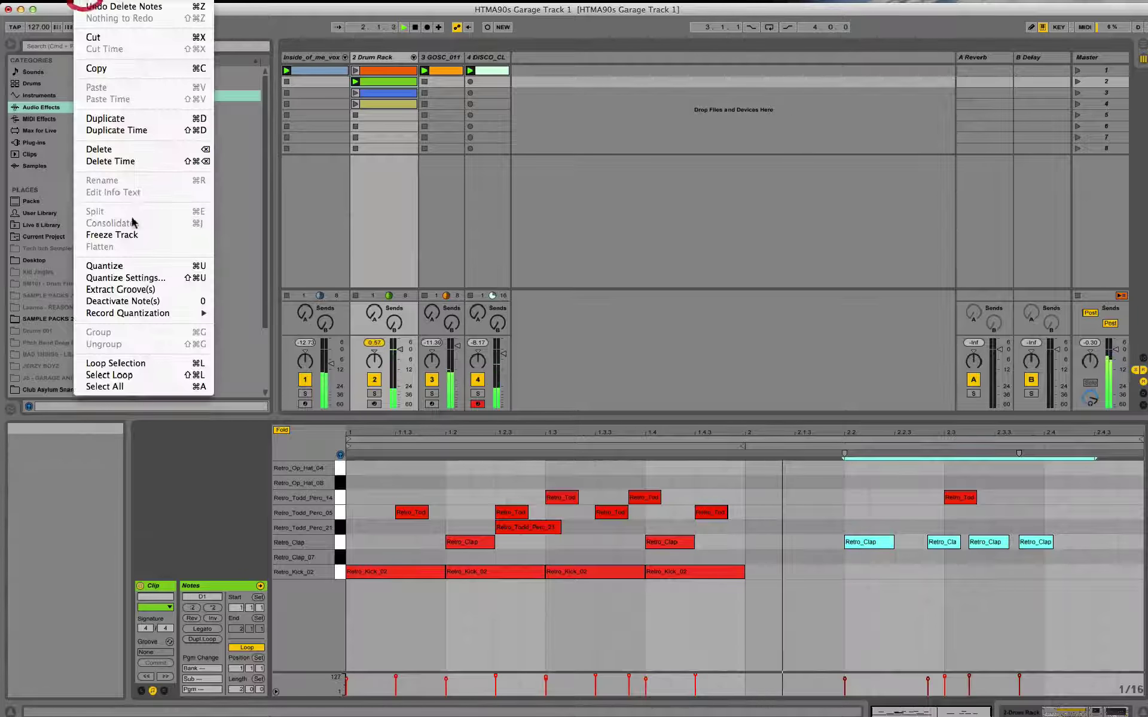
left_click(134, 263)
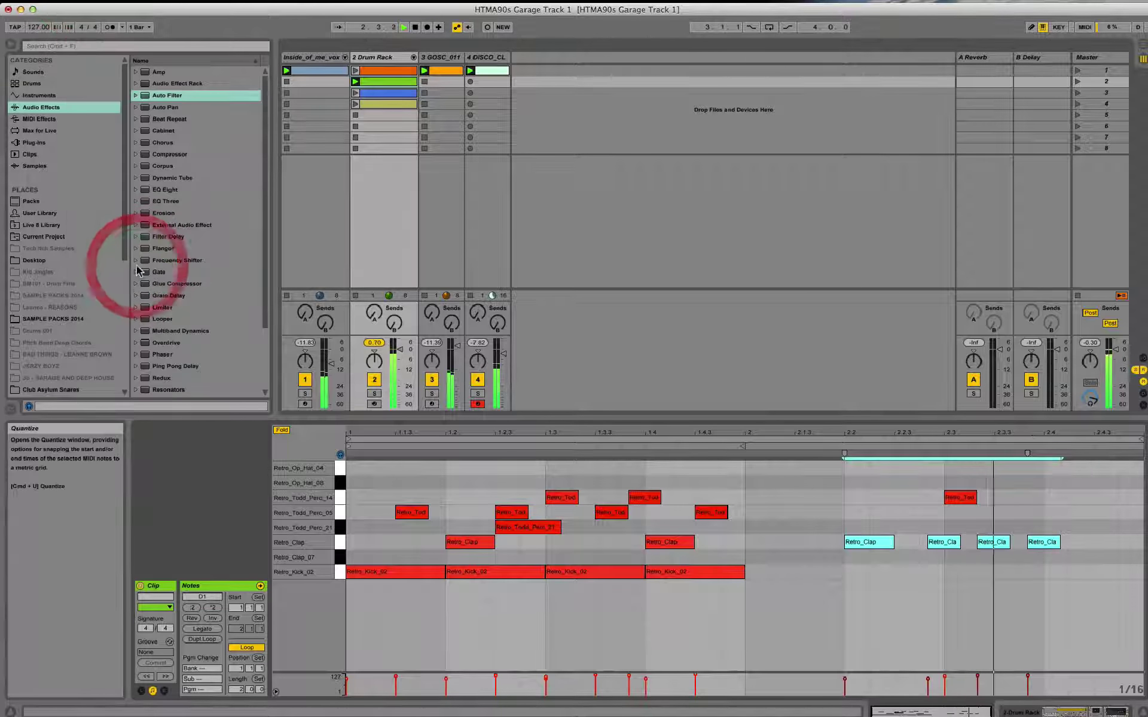
left_click(1020, 620)
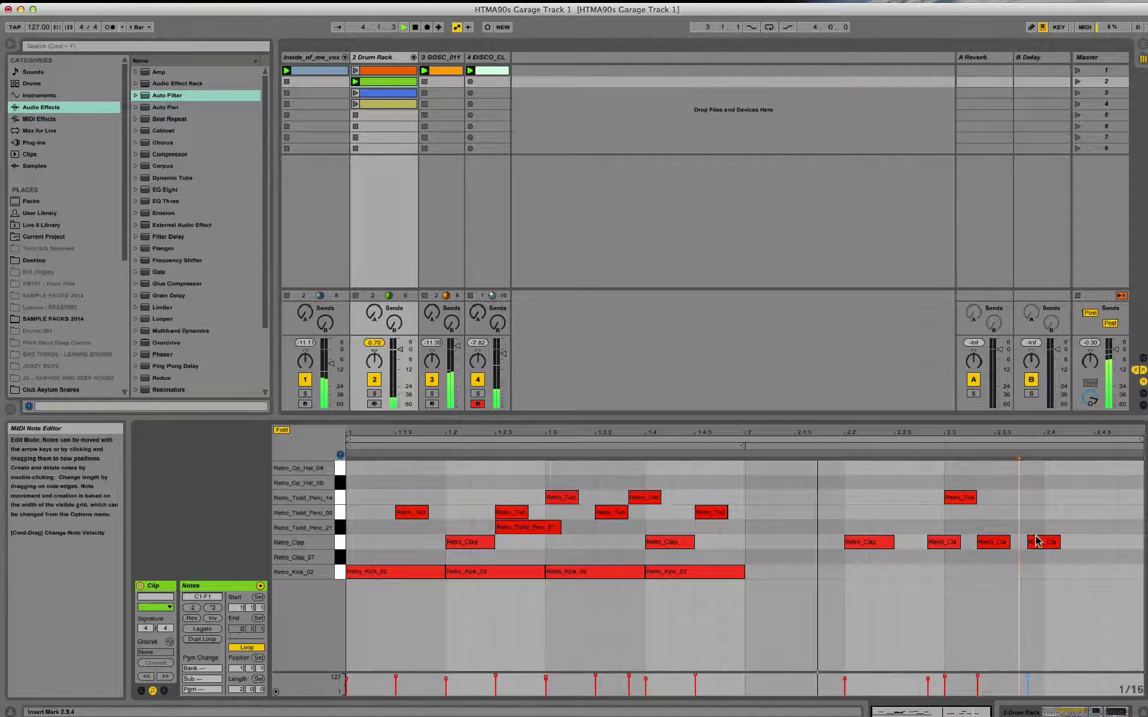
- Move the last two Retro_Clap hits to 2.3.3 and 2.4.1, and quantize all hits in the second bar
left_click(997, 544)
left_click_drag(1000, 544, 1069, 545)
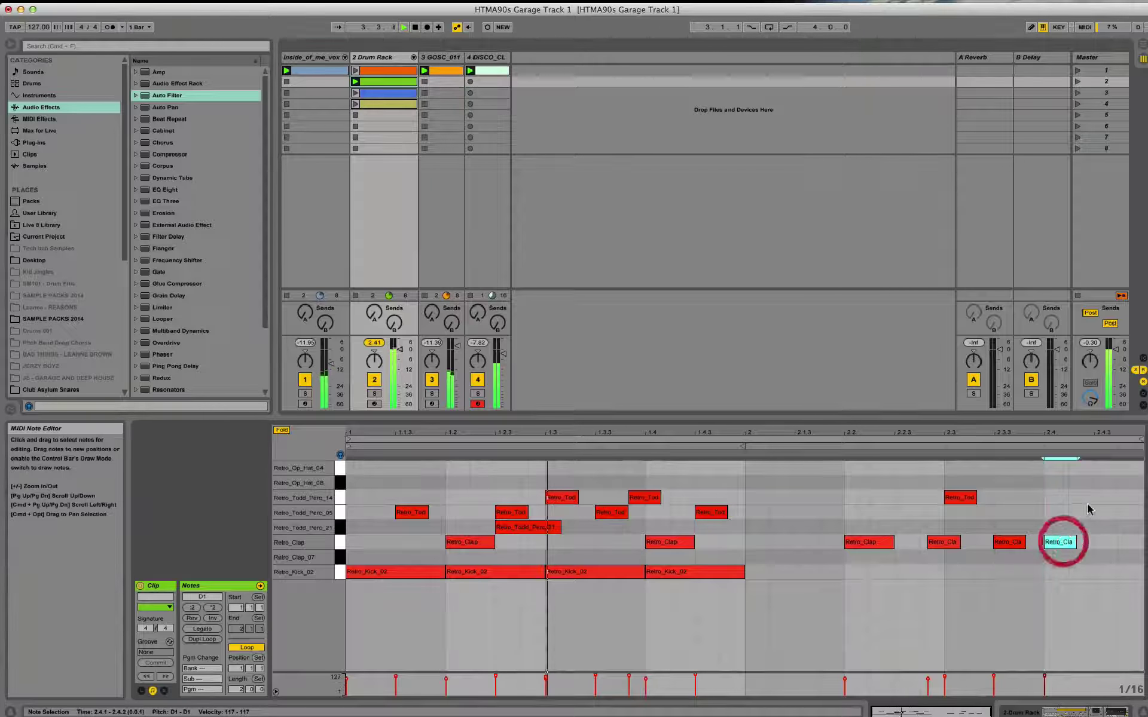
left_click_drag(1093, 491, 831, 544)
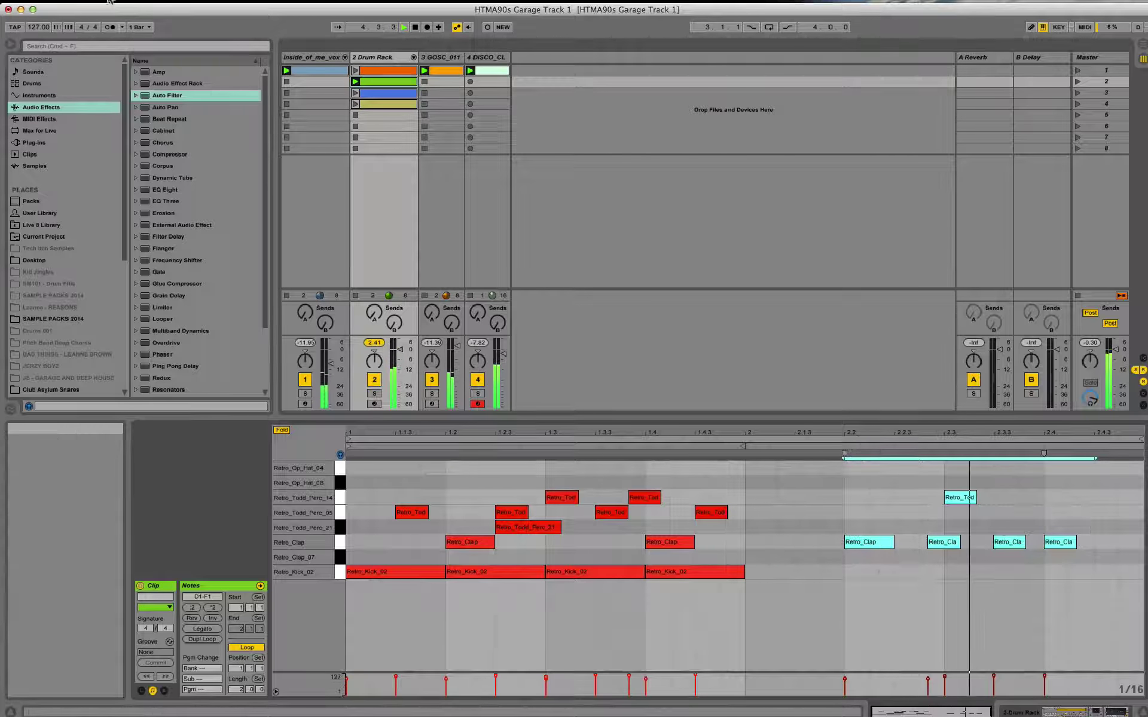
left_click(86, 3)
left_click(145, 268)
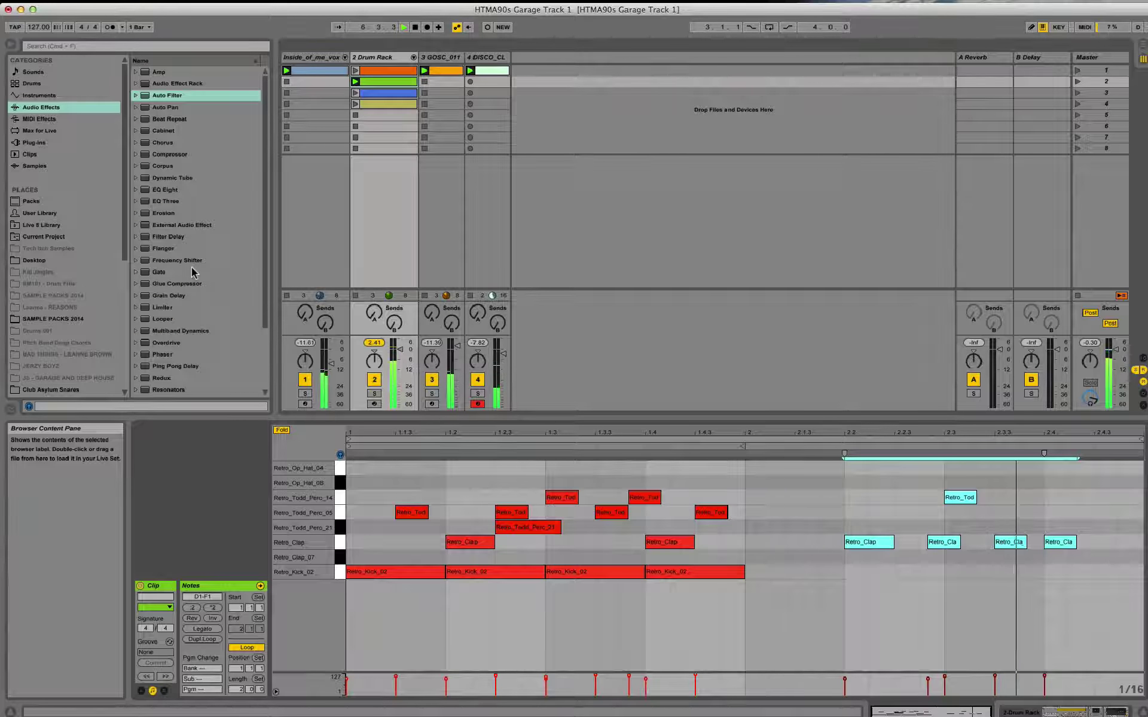
- Delete the Retro_Todd_Perc_14 hit at 2.3.1 in the green clip
left_click(974, 513)
left_click(962, 499)
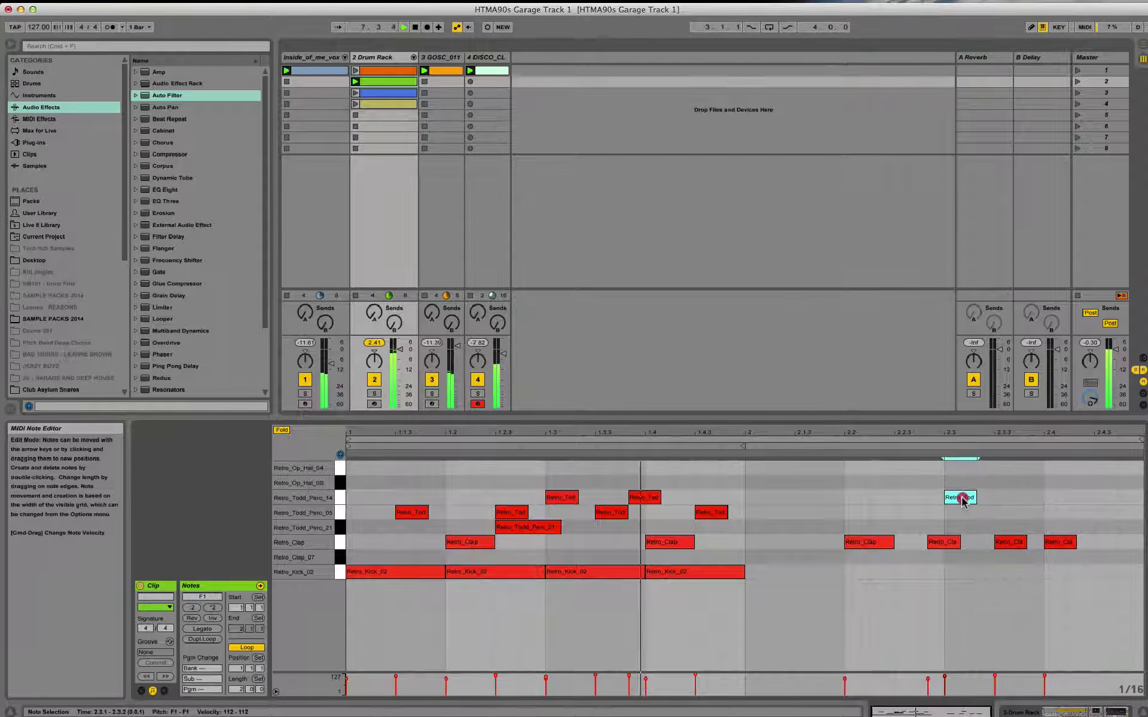
left_click(962, 499)
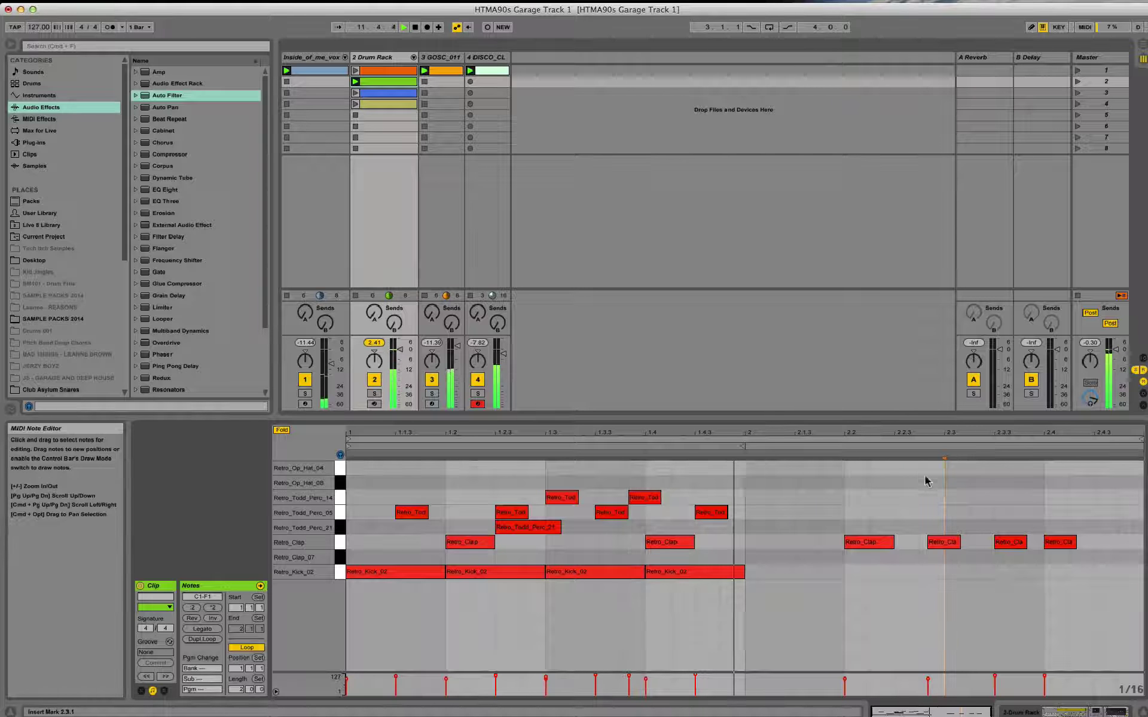
- Stop playback, copy the last three Retro_Clap hits to the Retro_Op_Hat_04 row and restart playback
key("space")
left_click_drag(1104, 530, 922, 542)
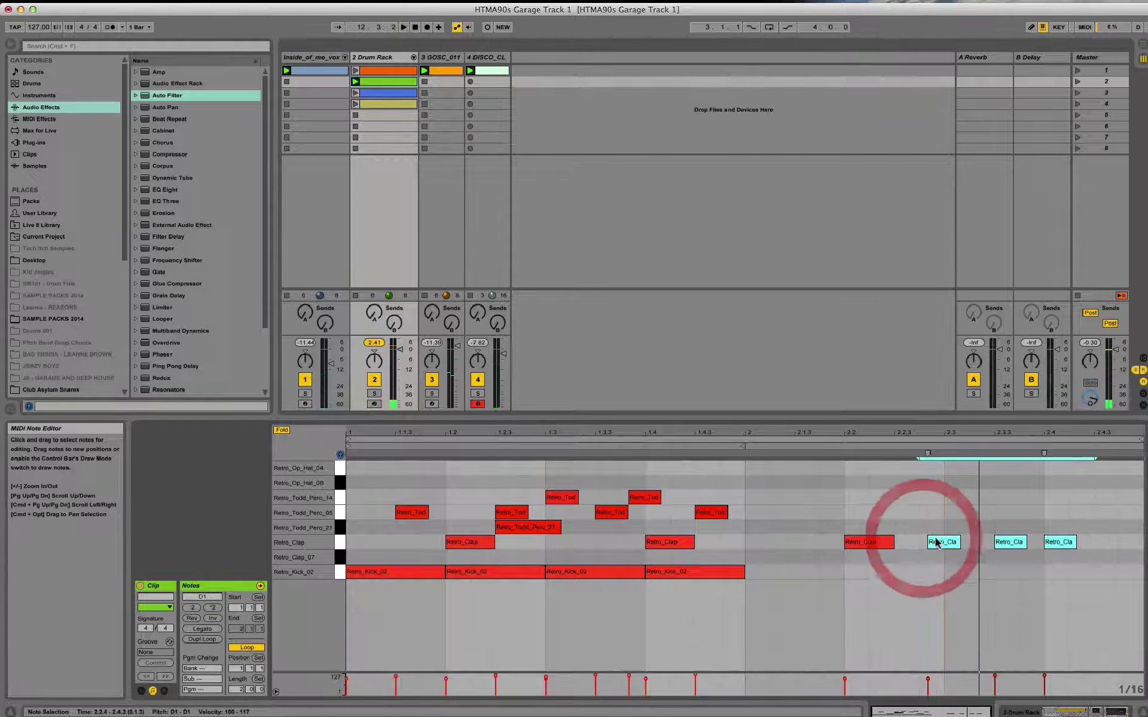
left_click_drag(944, 546, 944, 478)
key("space")
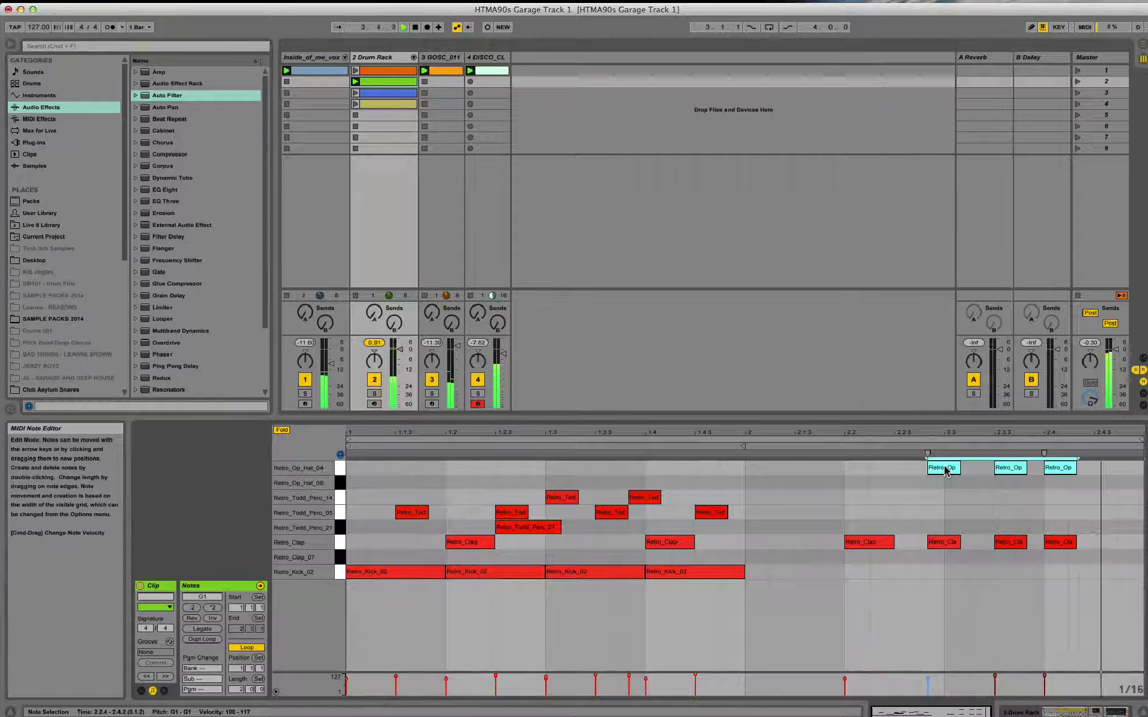
- Delete the three hits copied to the Retro_Op_Hat_04 row
left_click_drag(938, 490, 999, 469)
key("Delete")
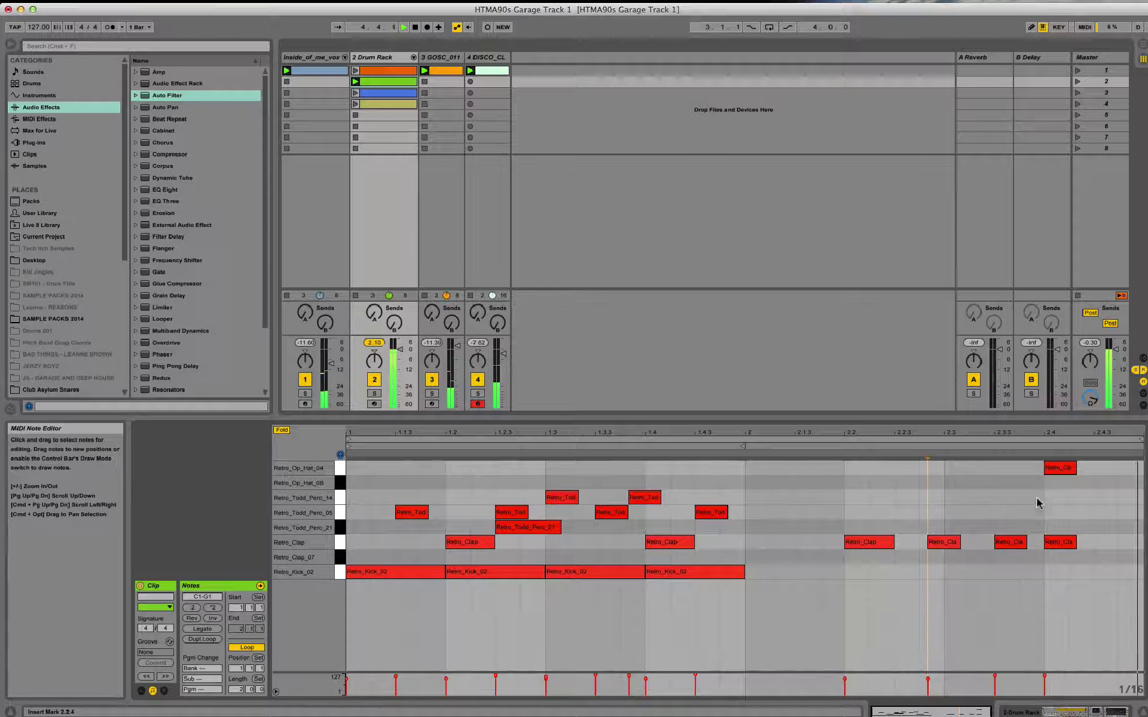
double_click(1059, 467)
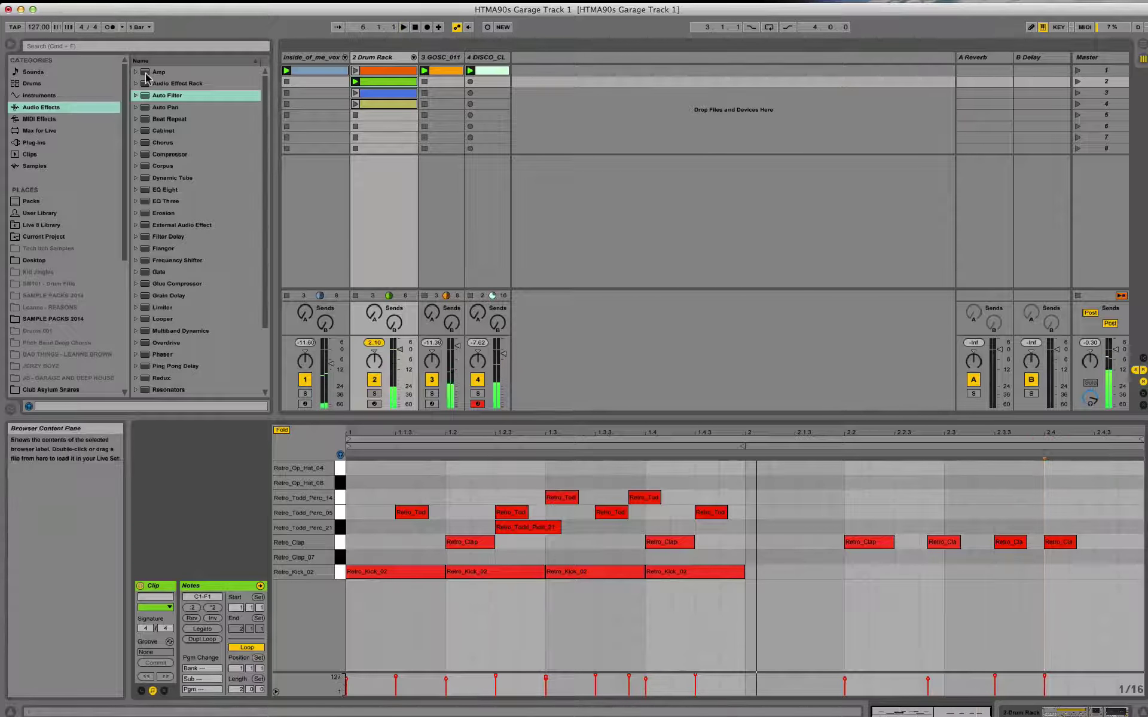
- Launch the orange main drum clip and insert a new audio track after the bass track
left_click(356, 71)
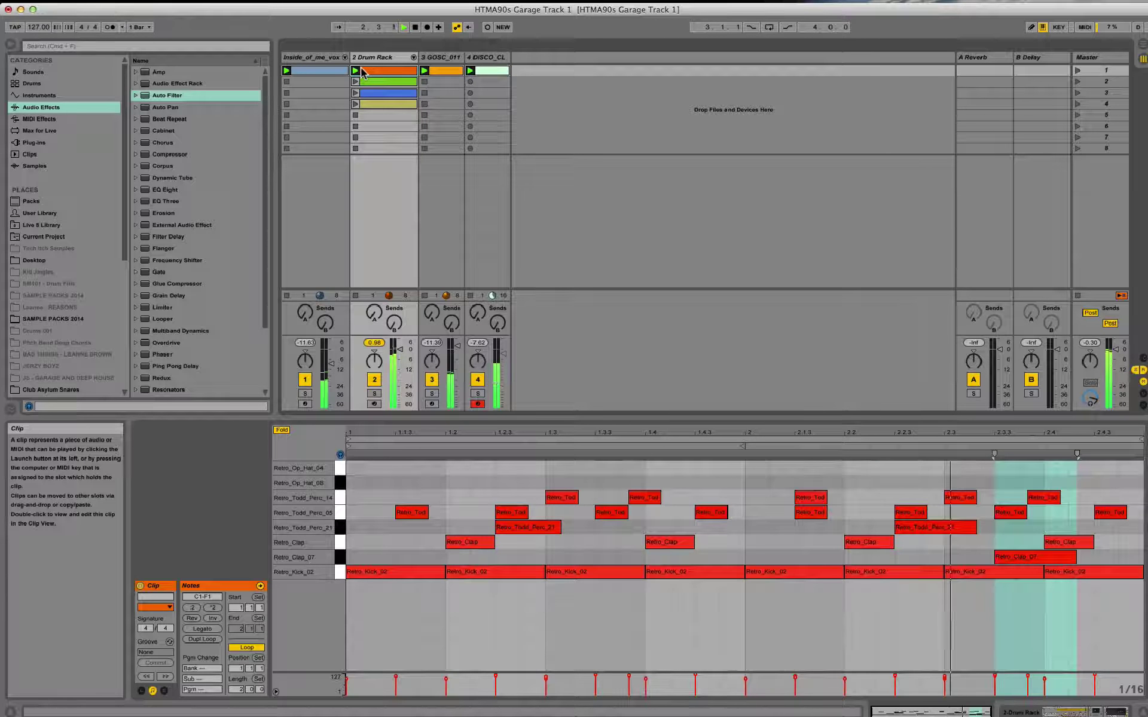
left_click(321, 58)
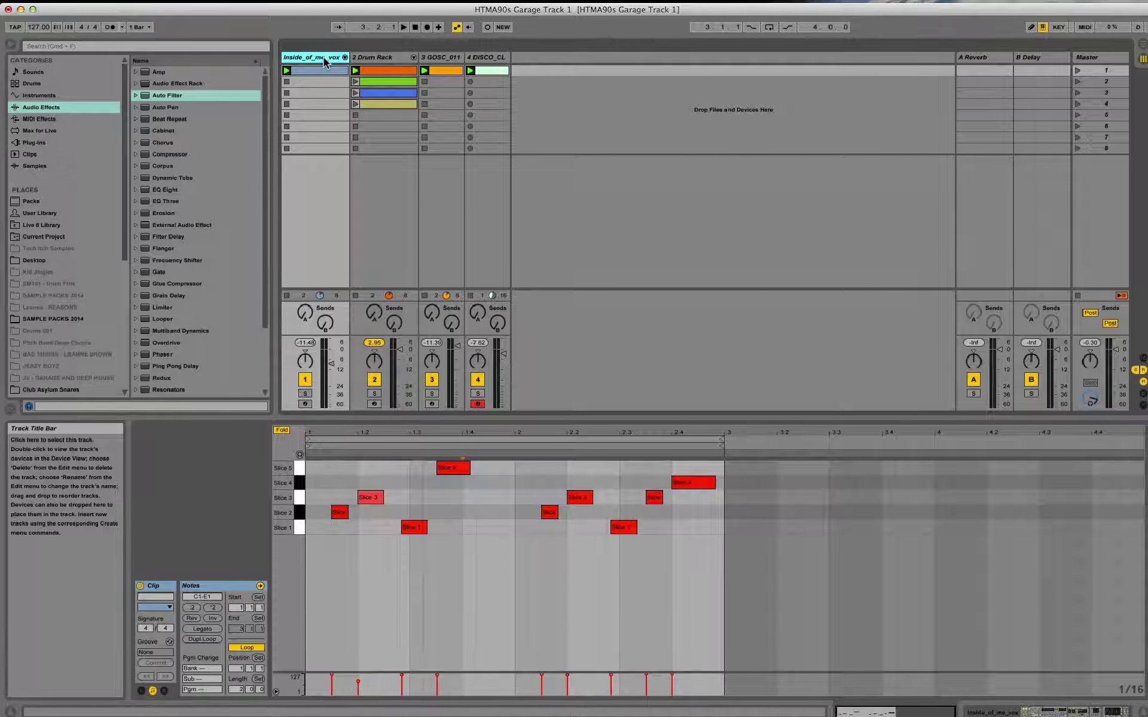
right_click(323, 59)
left_click(559, 84)
left_click(520, 62)
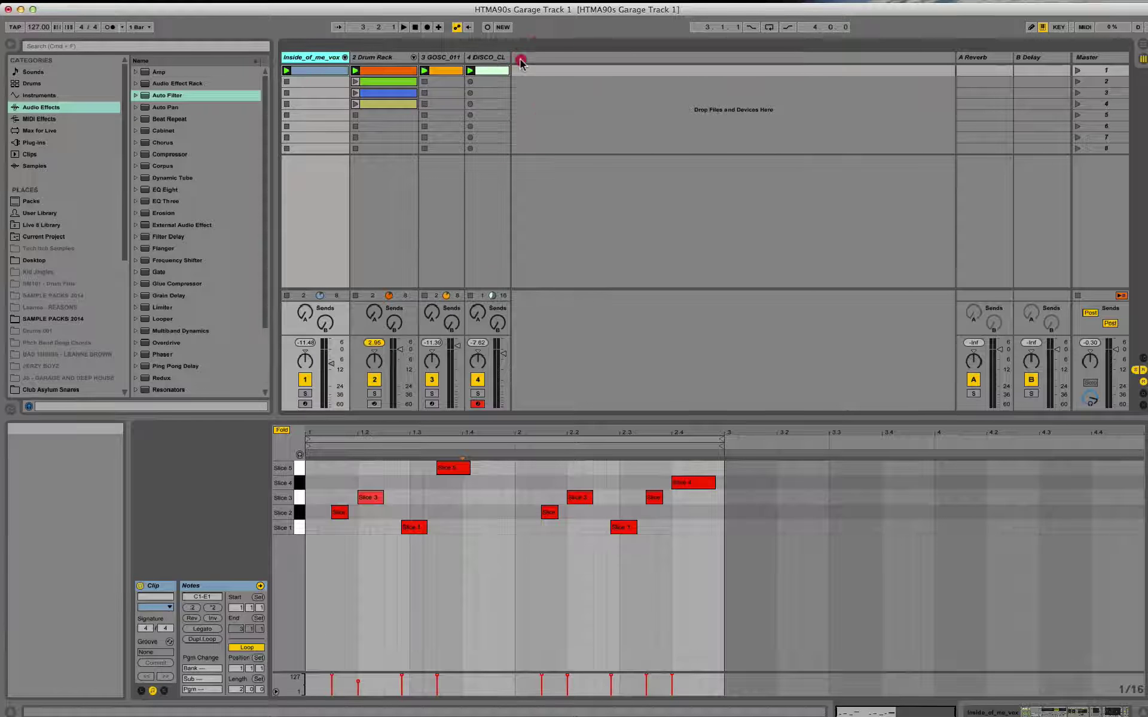
right_click(521, 61)
left_click(549, 69)
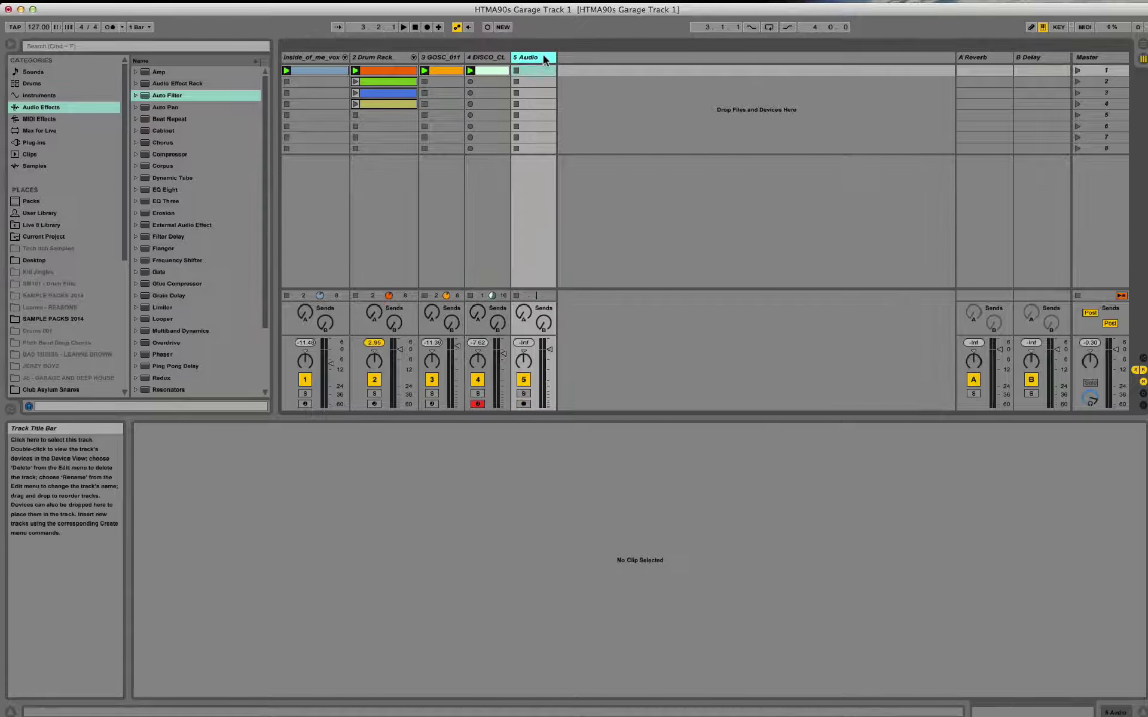
- Open the Pack Vocals folder of the 90s Garage Tools pack and bring its vocal samples into view
scroll(66, 299, "down", 10)
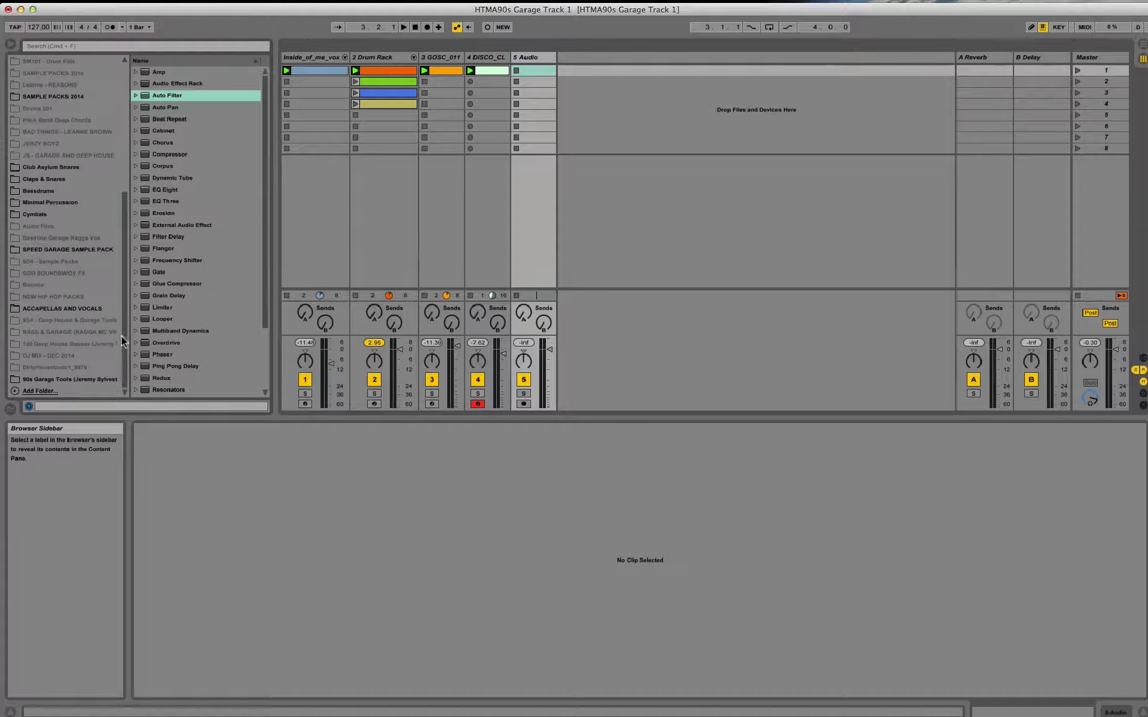
left_click(60, 379)
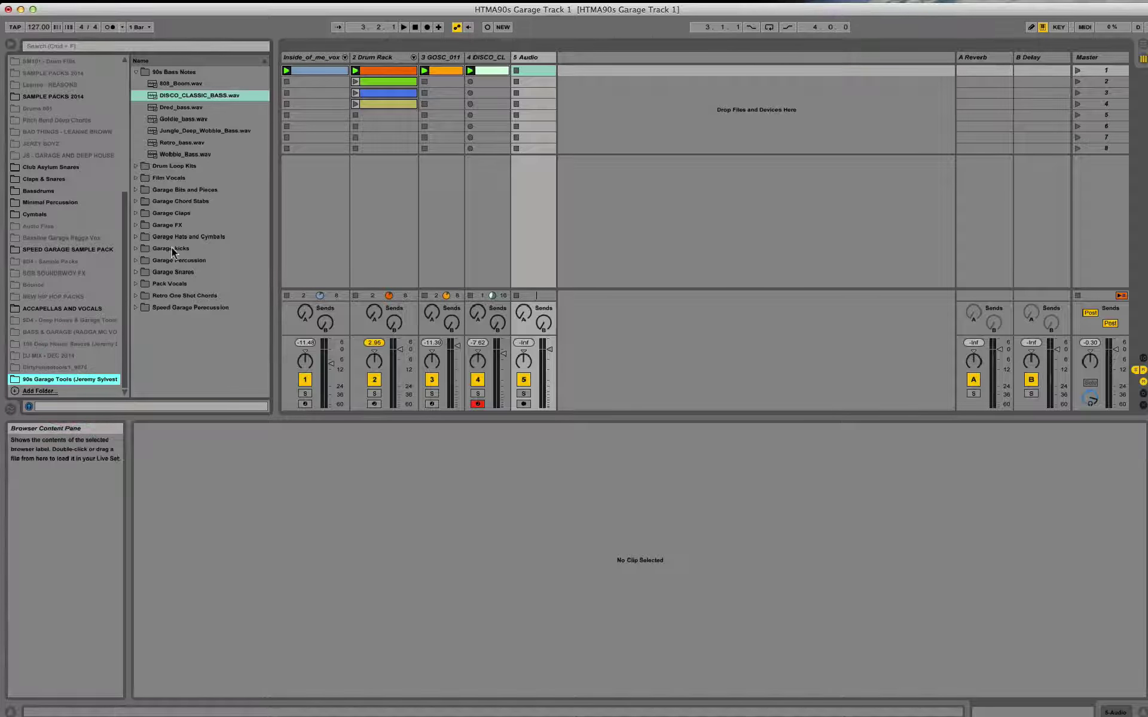
left_click(158, 285)
double_click(170, 285)
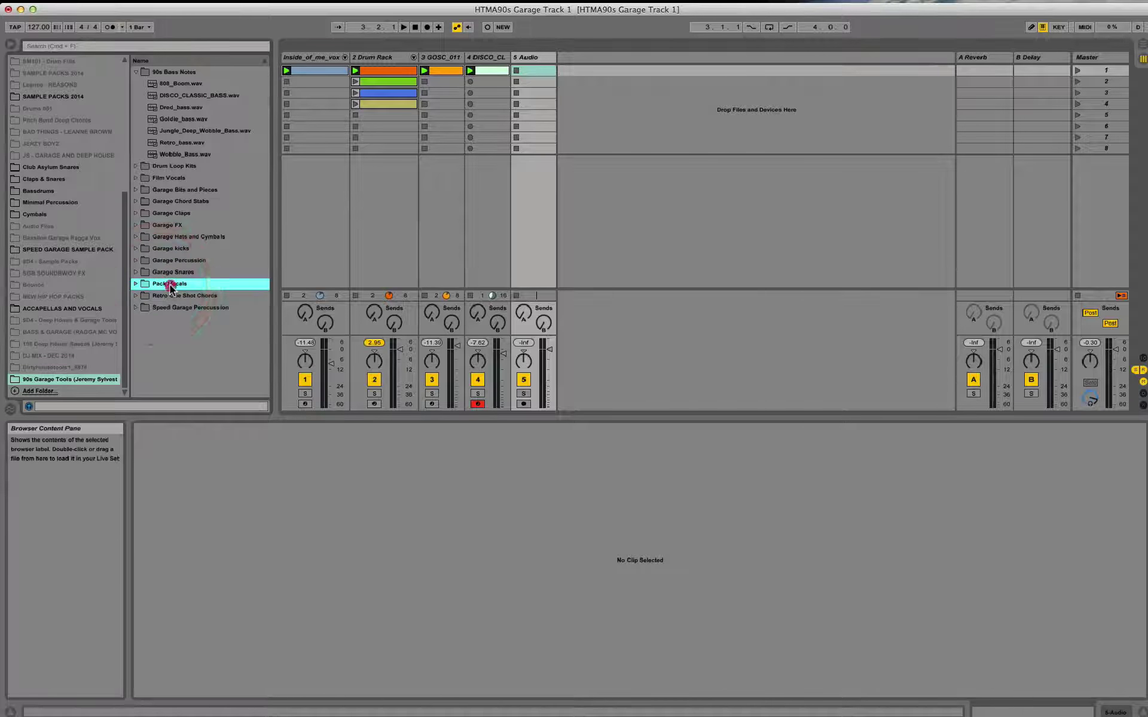
left_click_drag(265, 197, 267, 249)
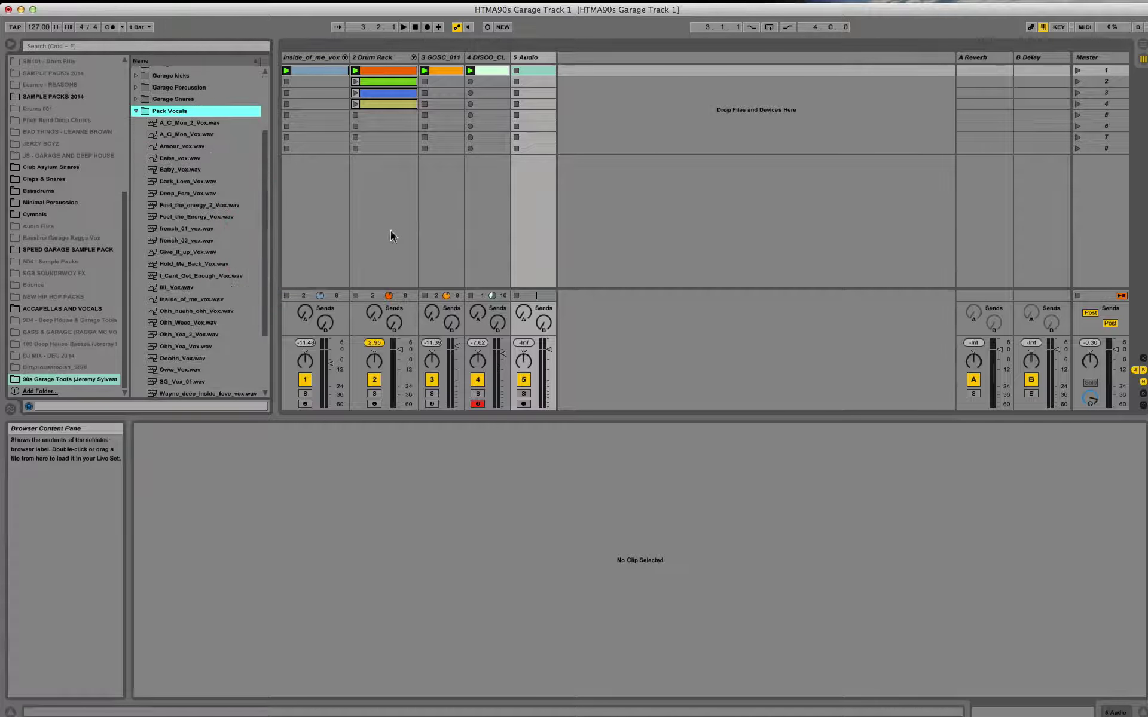
- Restart playback and preview A_C_Mon_2_Vox.wav, A_C_Mon_Vox.wav and Amour_vox.wav against the beat
left_click(638, 205)
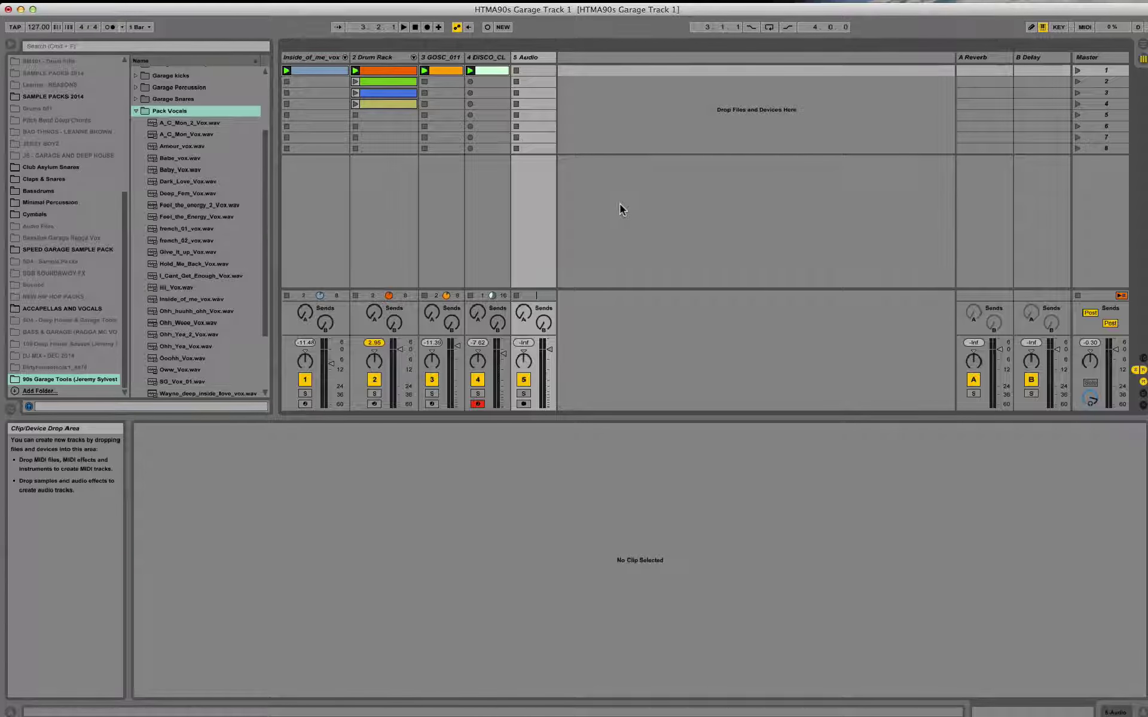
key("space")
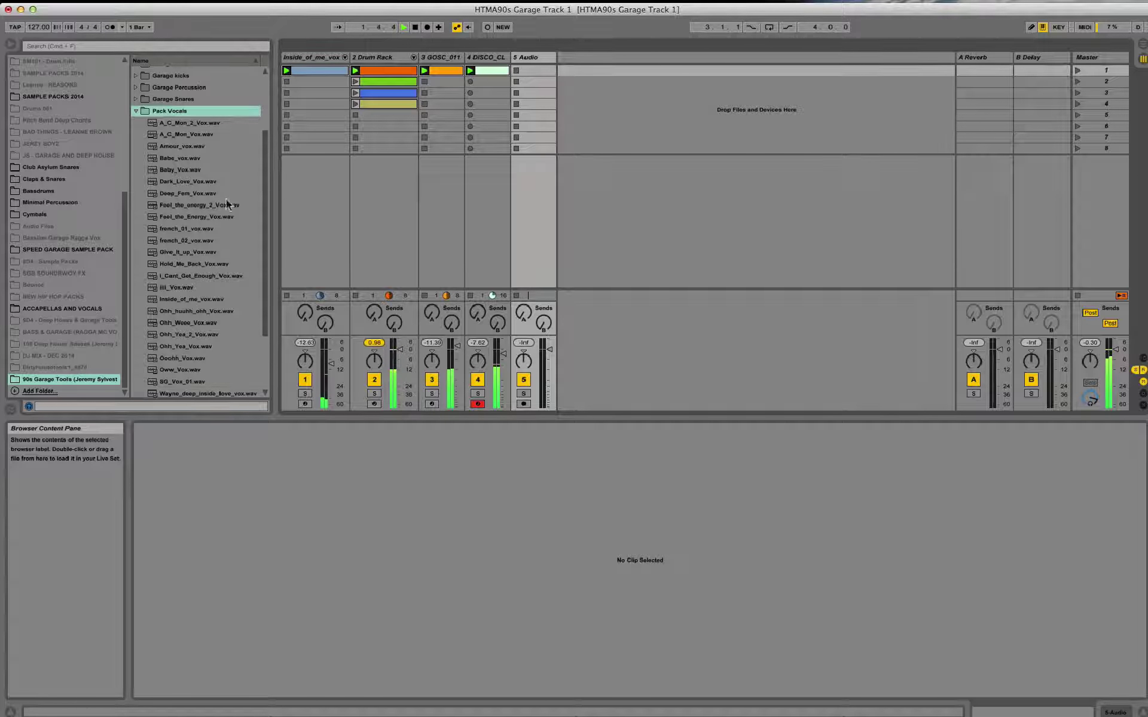
left_click(195, 123)
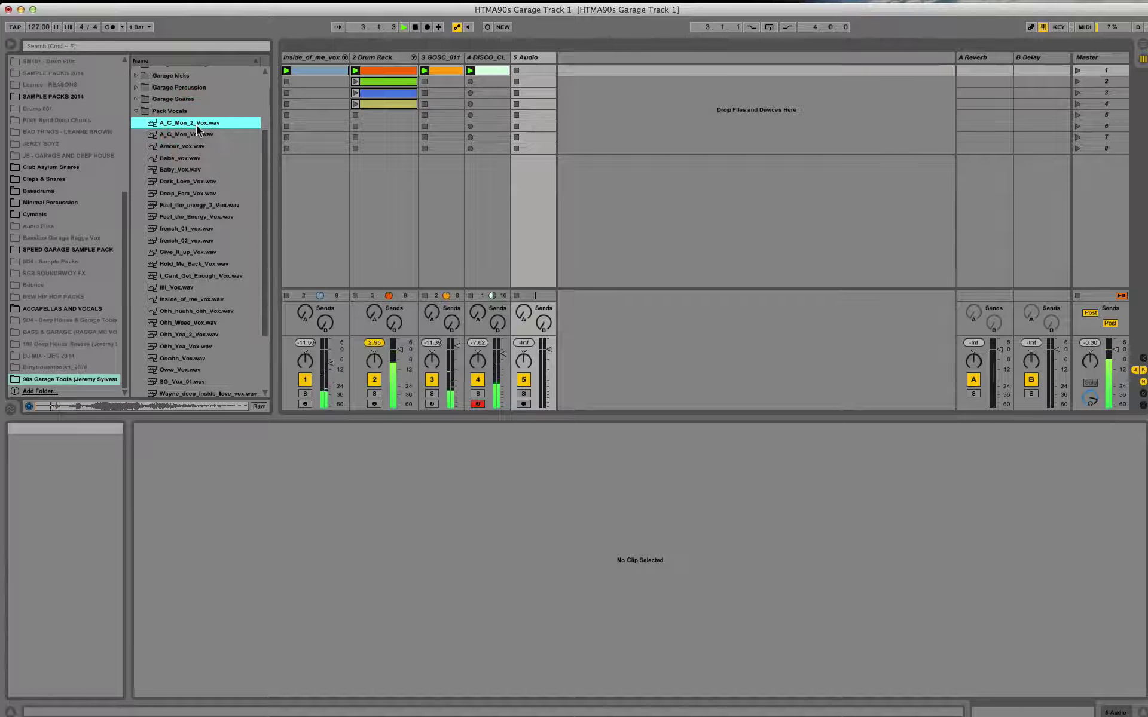
left_click(210, 134)
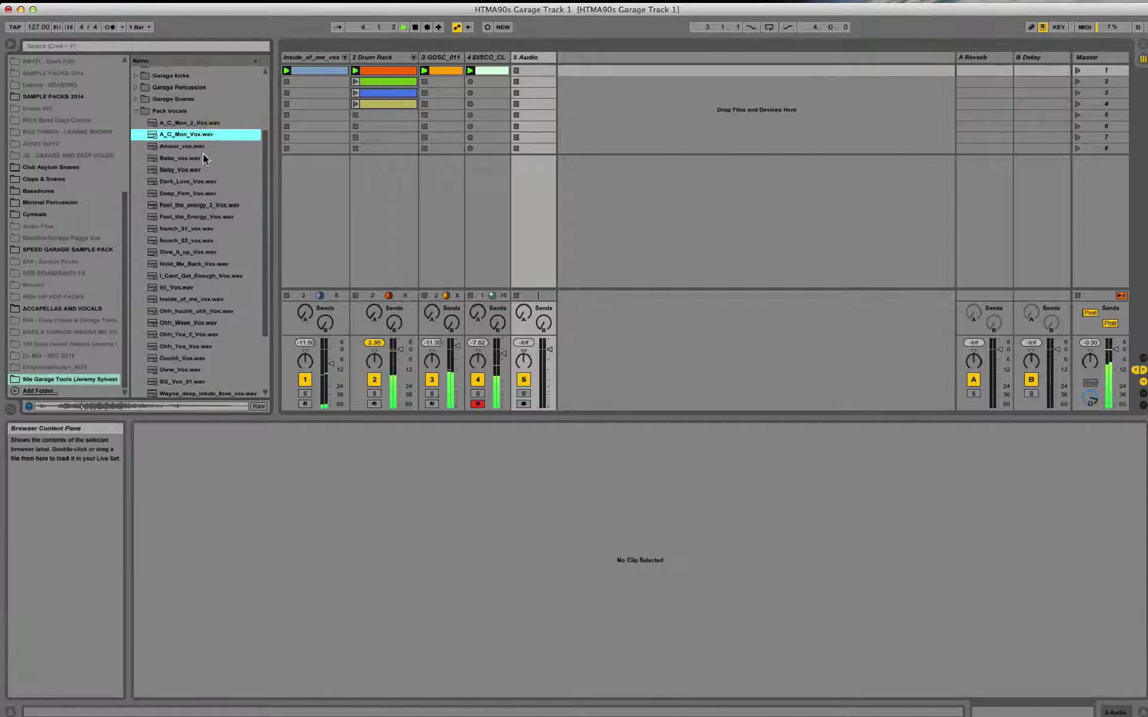
left_click(206, 149)
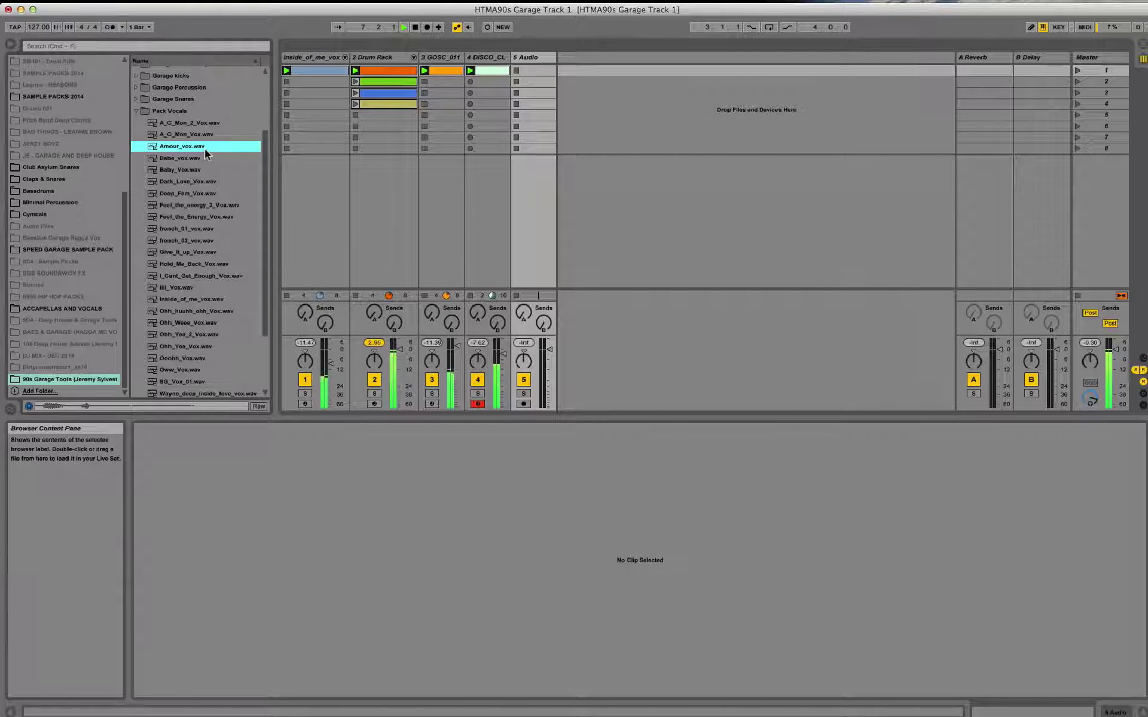
- Load Amour_vox.wav into the first slot of the new audio track and warp it in Complex mode
left_click_drag(180, 149, 526, 73)
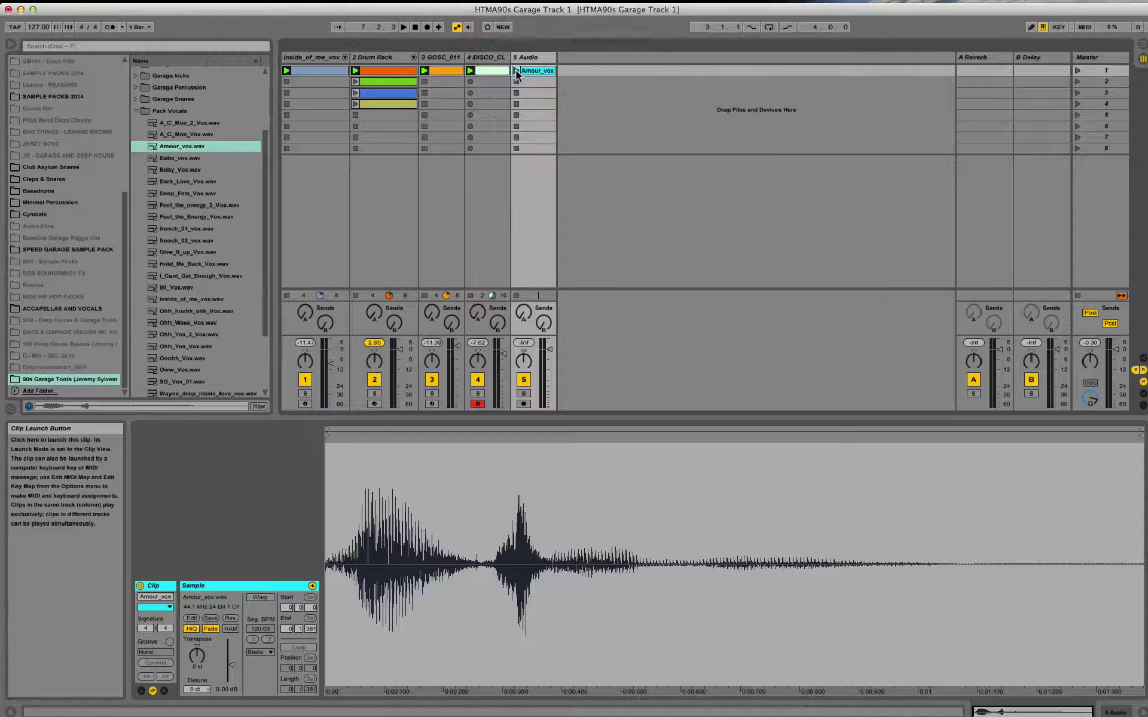
left_click(260, 597)
left_click(268, 653)
left_click(260, 699)
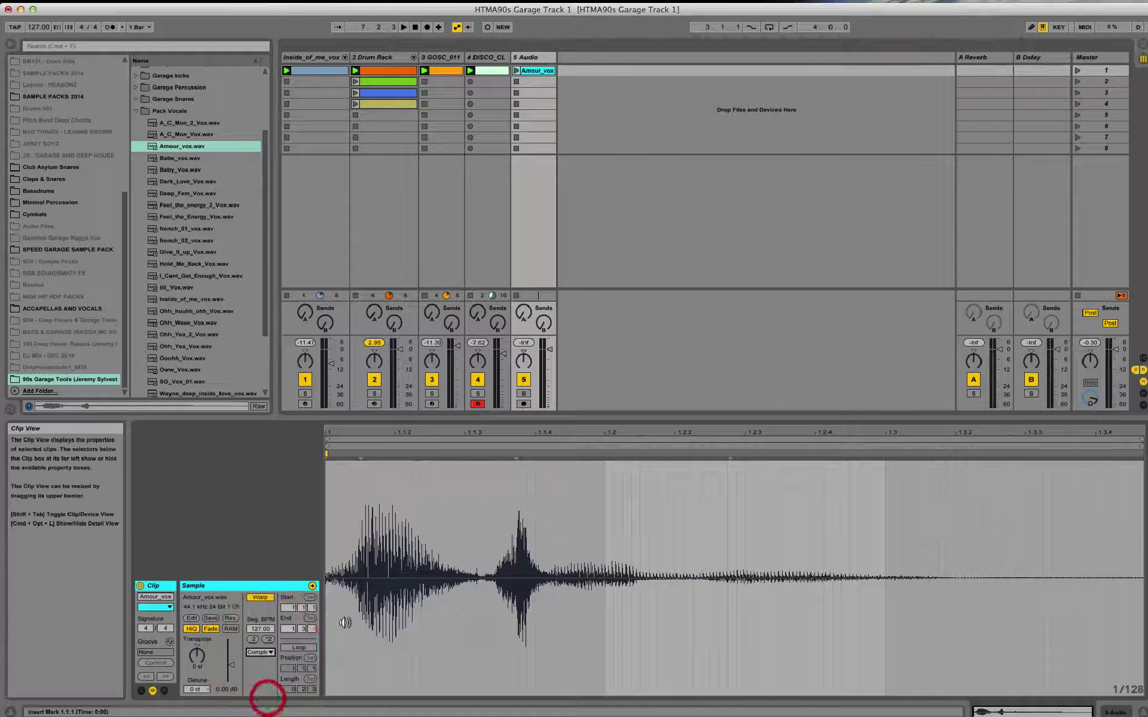
- Add a warp marker at the first transient of the Amour_vox clip and align it with 1.1.1
key("space")
double_click(361, 458)
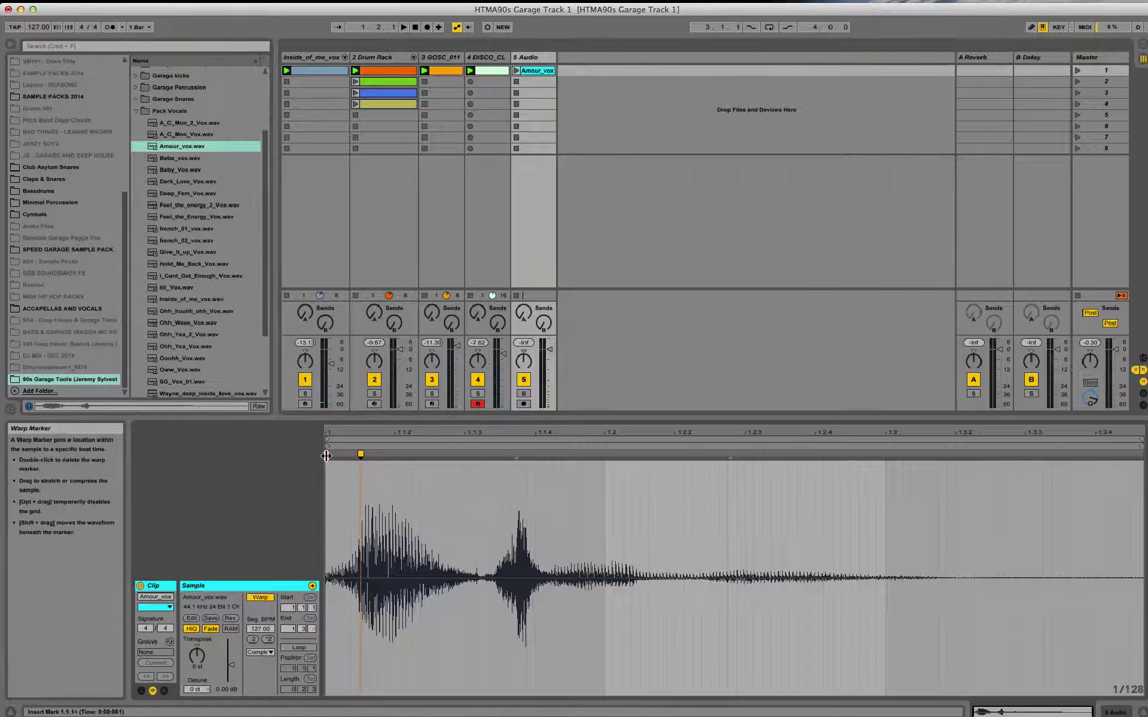
double_click(329, 455)
left_click_drag(358, 455, 329, 456)
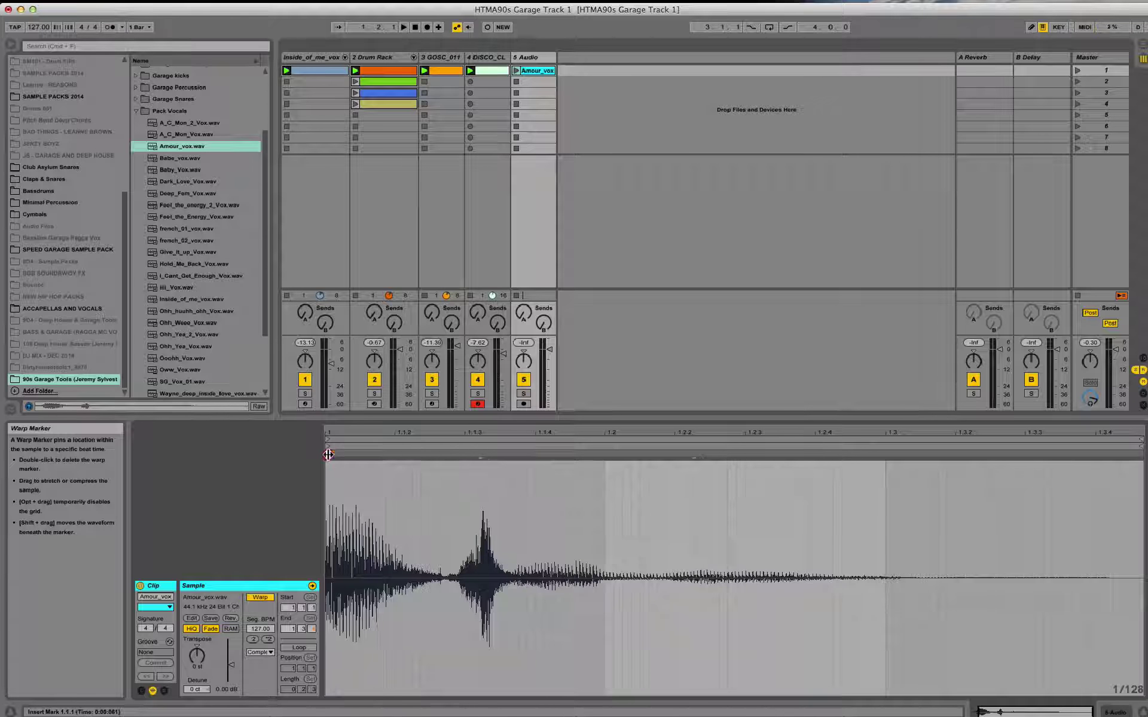
left_click(327, 456)
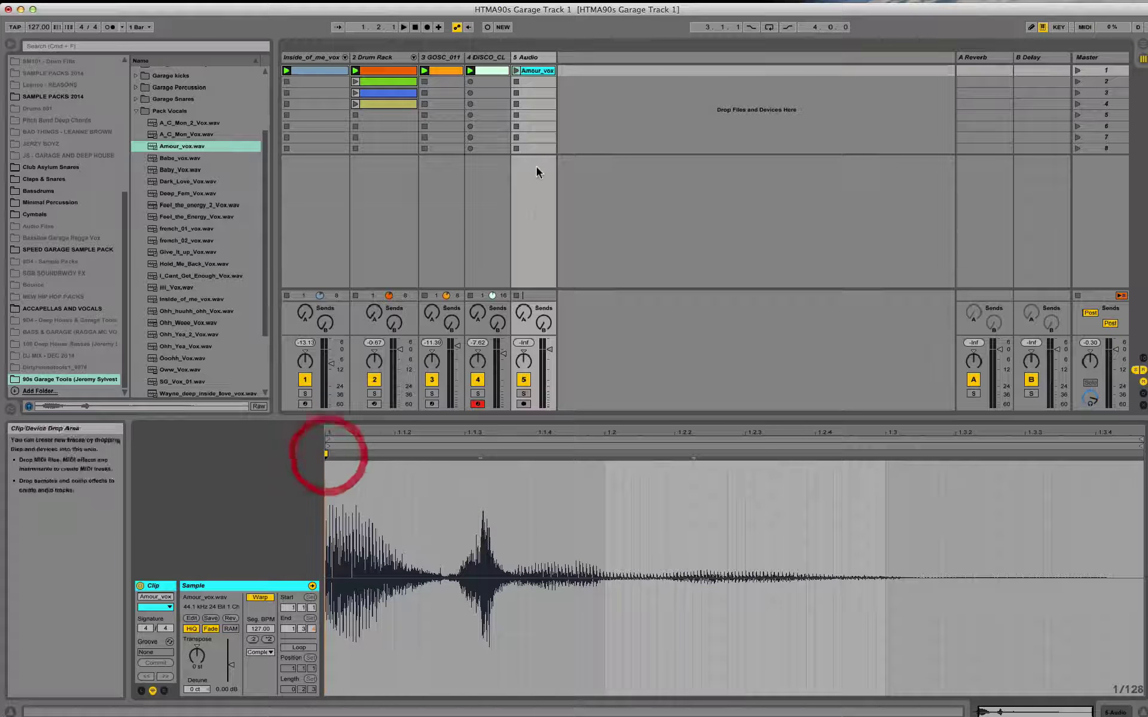
- Play the Amour_vox clip against the beat and slightly lower the volume of the 5 Audio track
left_click(517, 71)
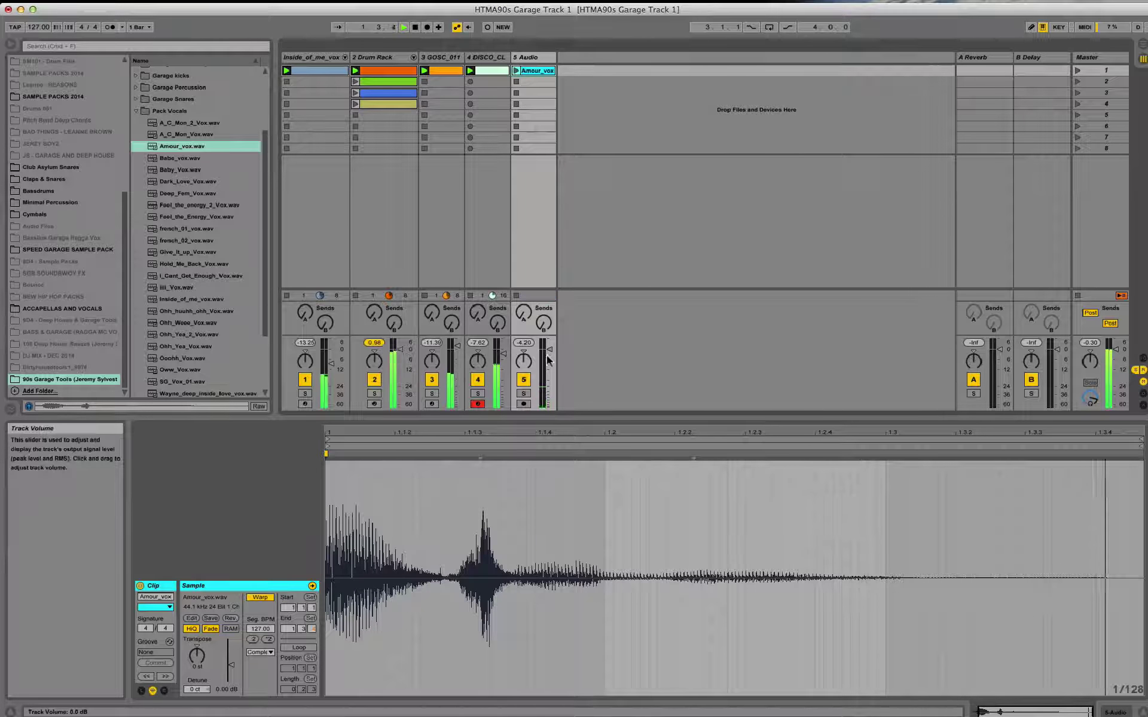
left_click_drag(548, 359, 548, 363)
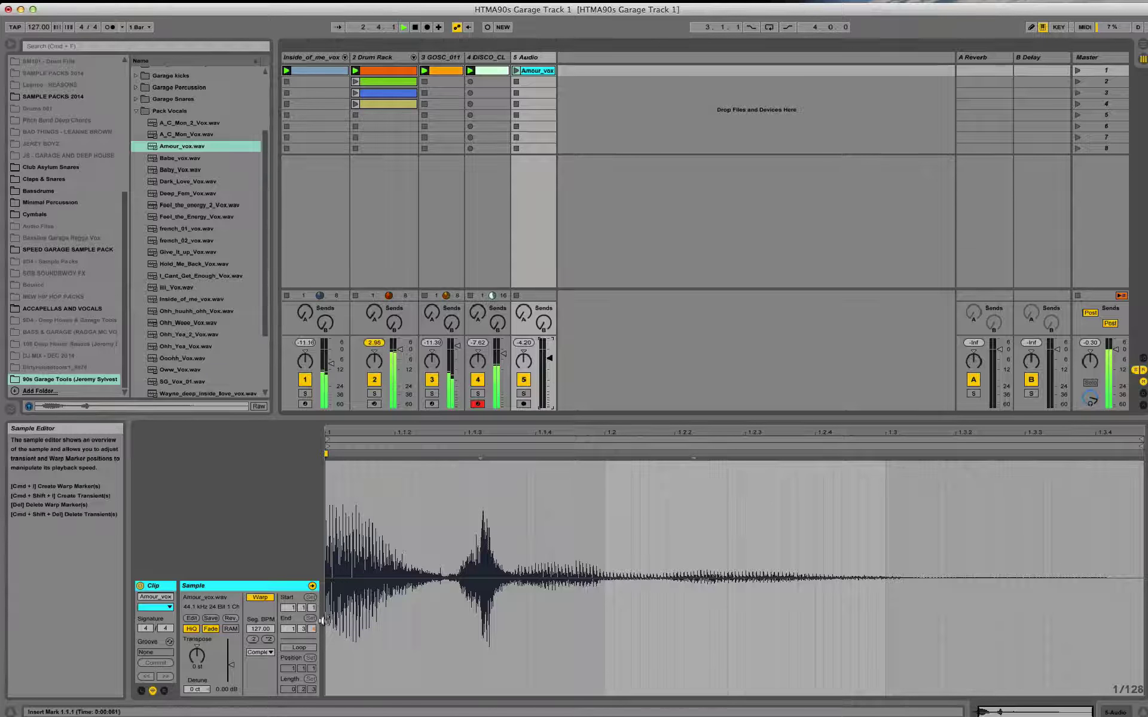
left_click(517, 72)
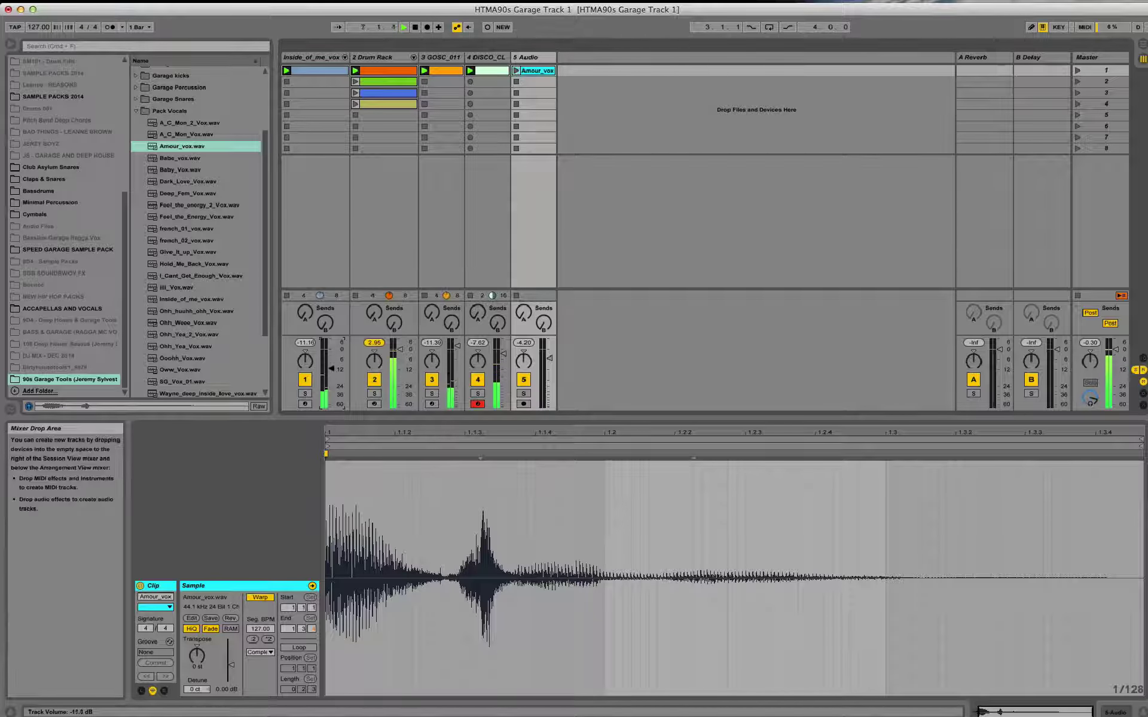
- Solo the 5 Audio track to audition Amour_vox, turn on the clip's loop, and end the solo
left_click(525, 394)
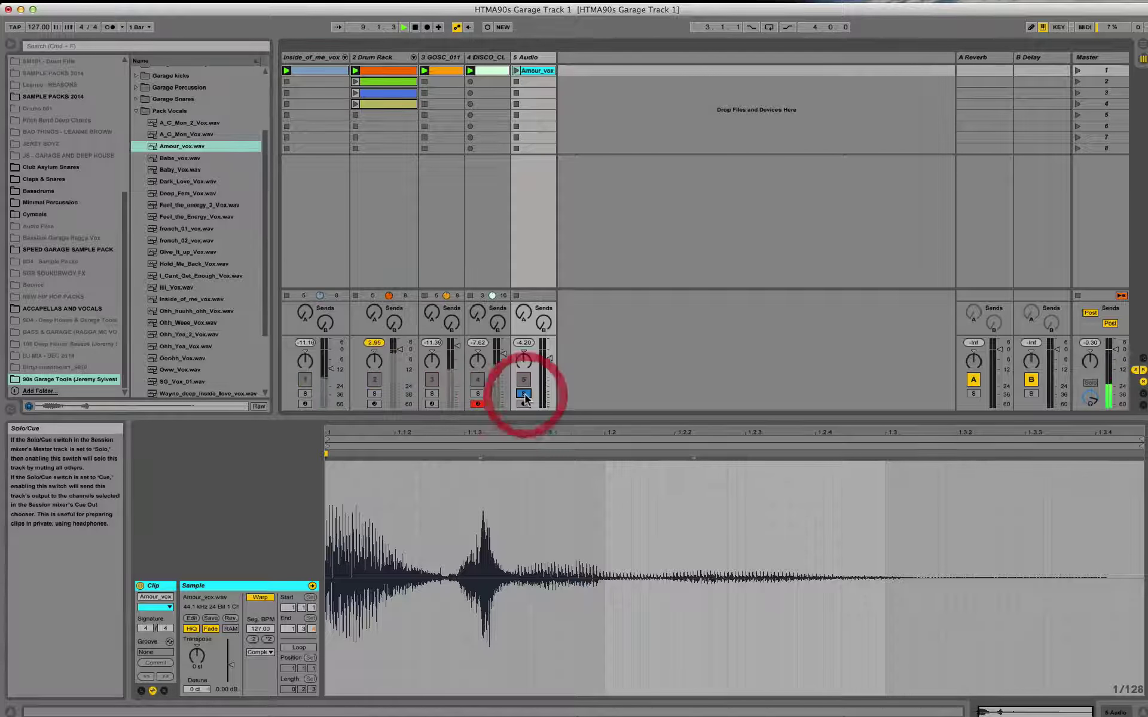
left_click(516, 71)
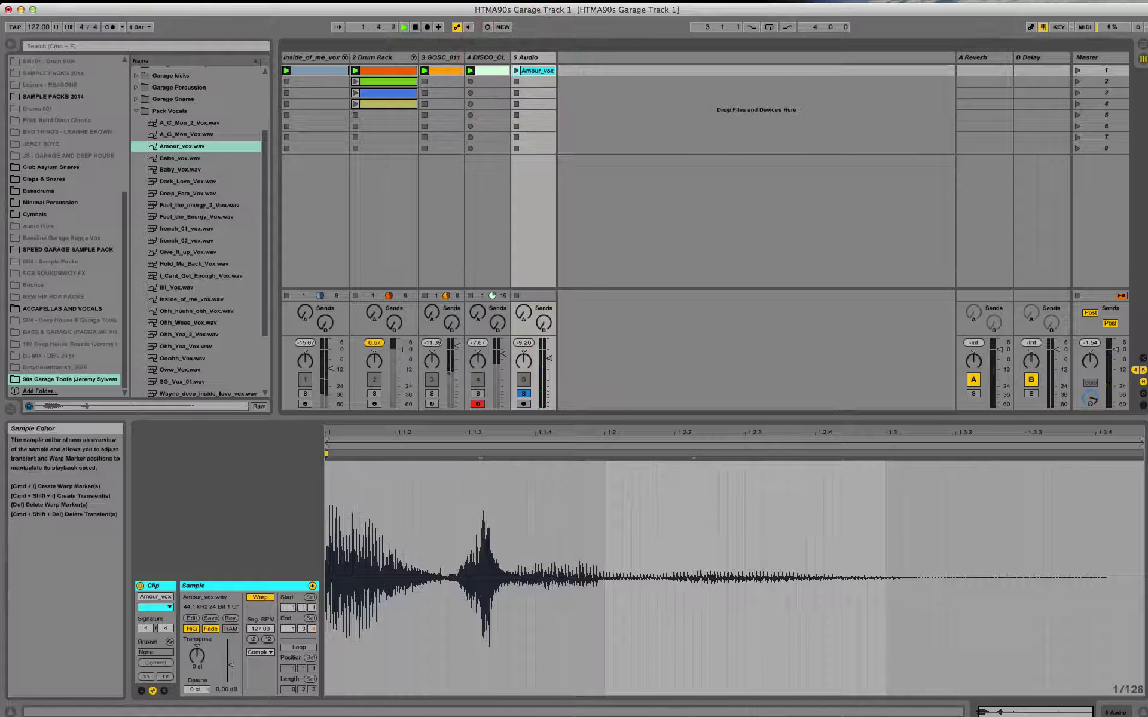
left_click(1046, 710)
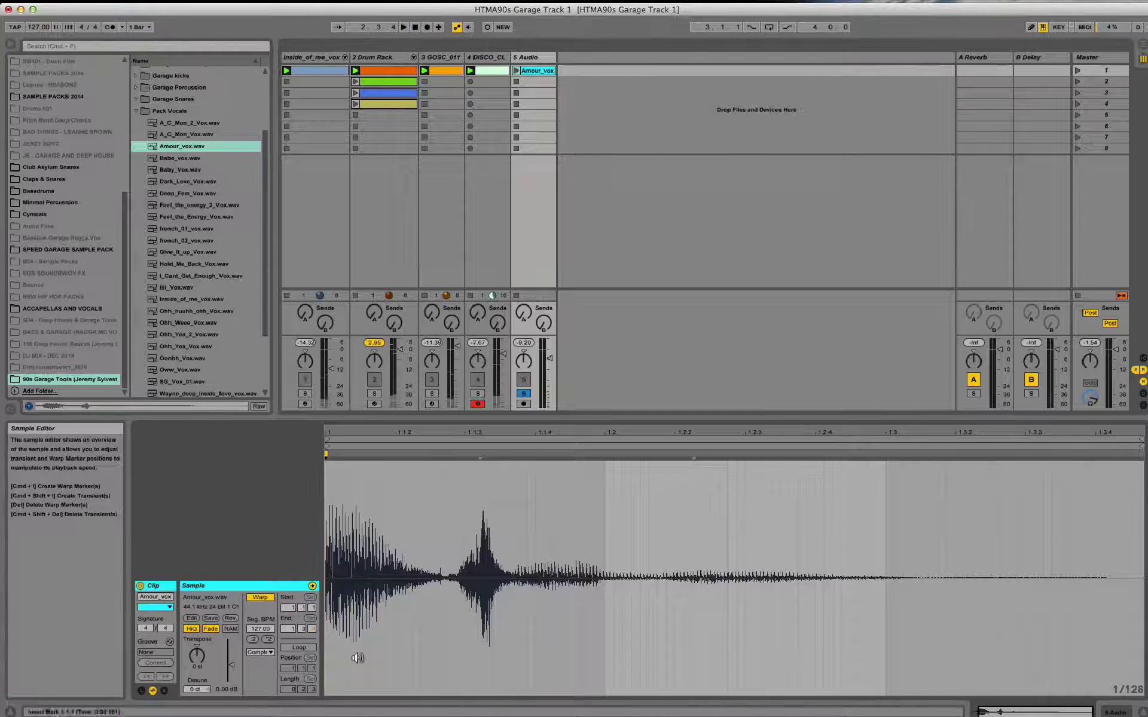
left_click(299, 647)
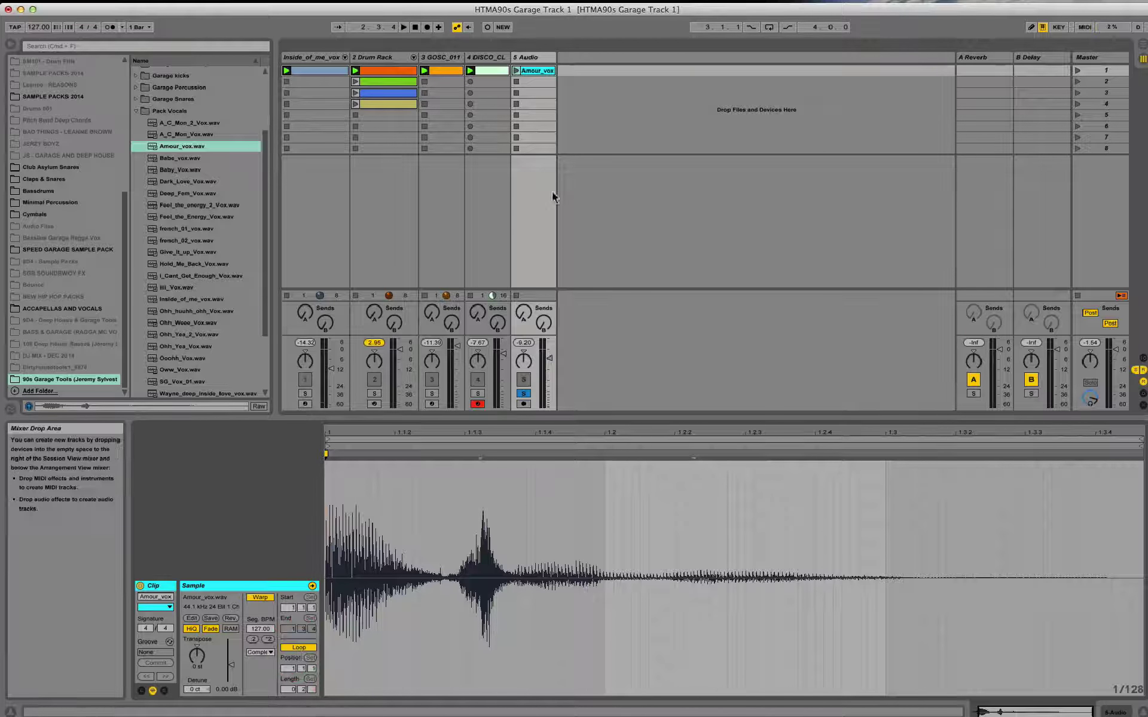
left_click(535, 58)
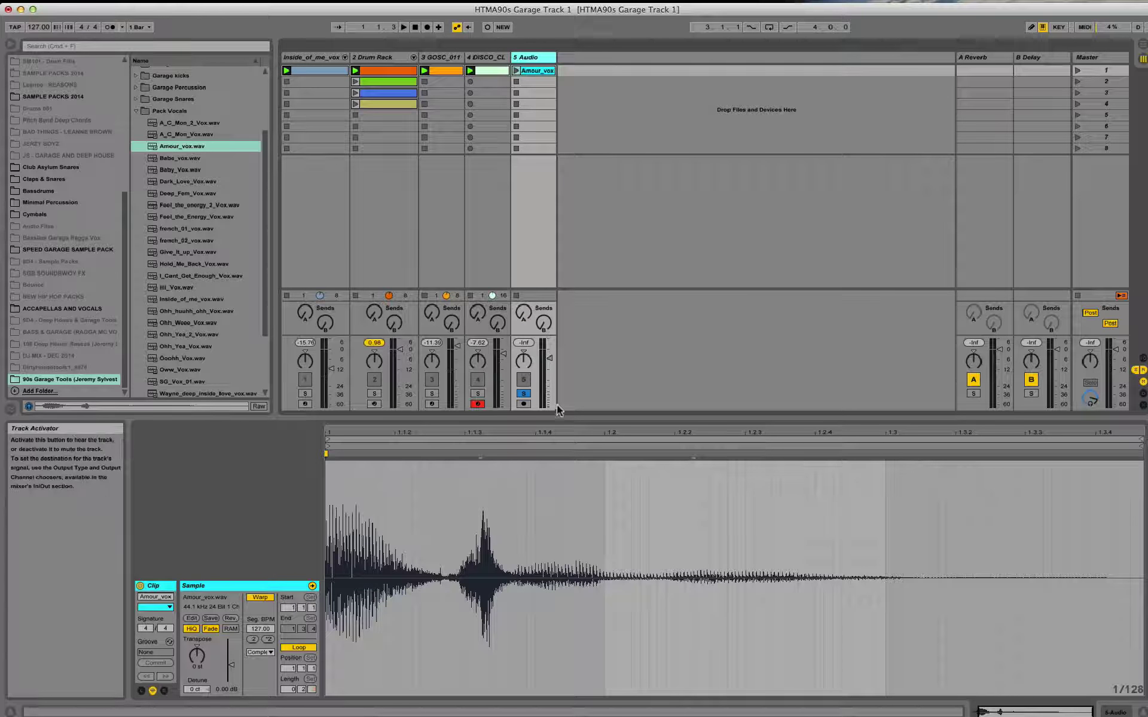
left_click(524, 394)
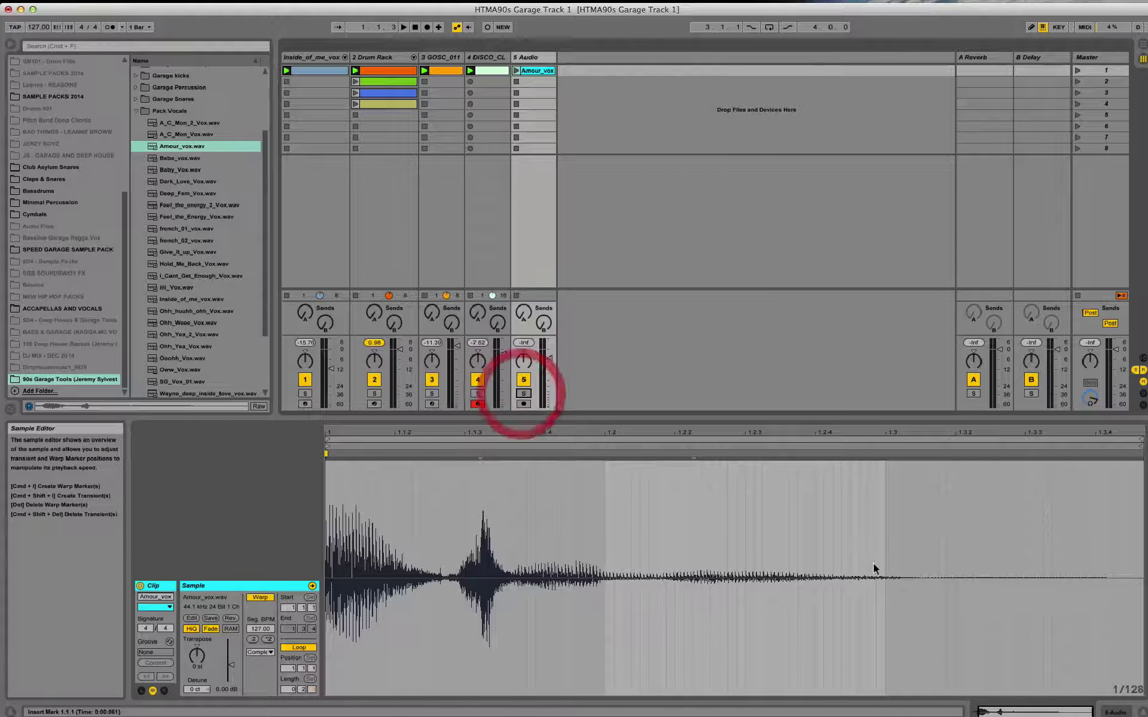
- Add the Reverb audio effect to the 5 Audio track, restart playback and audition Amour_vox through it
left_click(1114, 712)
left_click_drag(124, 125, 128, 64)
left_click(56, 107)
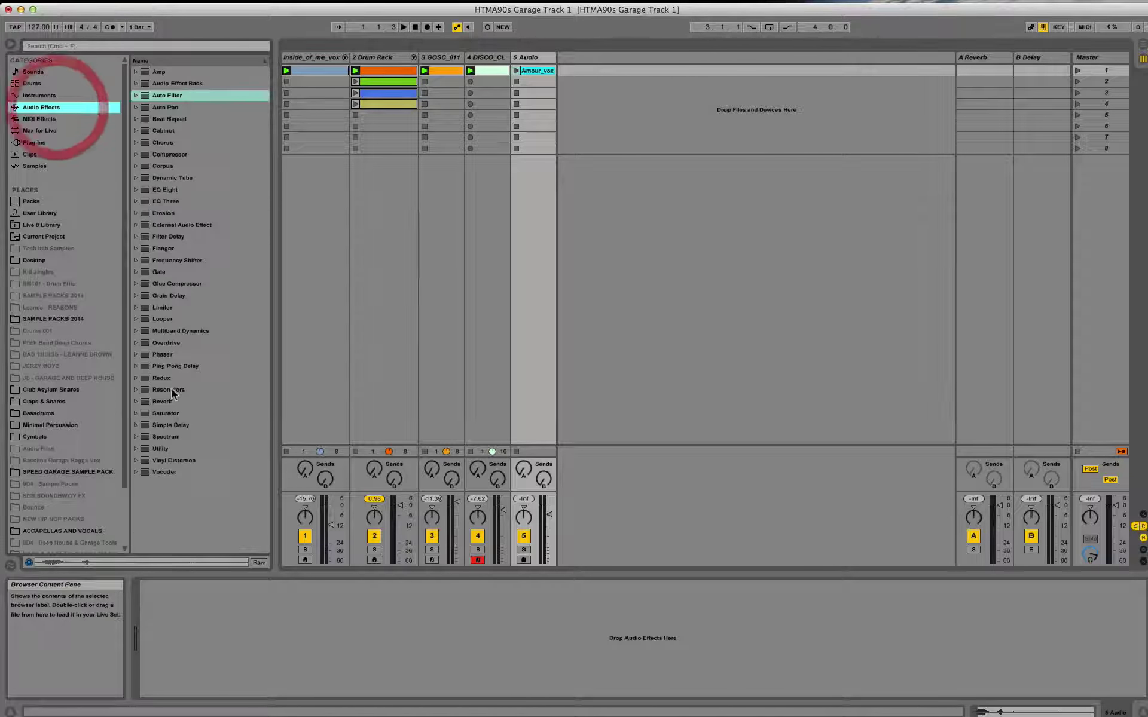
double_click(192, 402)
key("space")
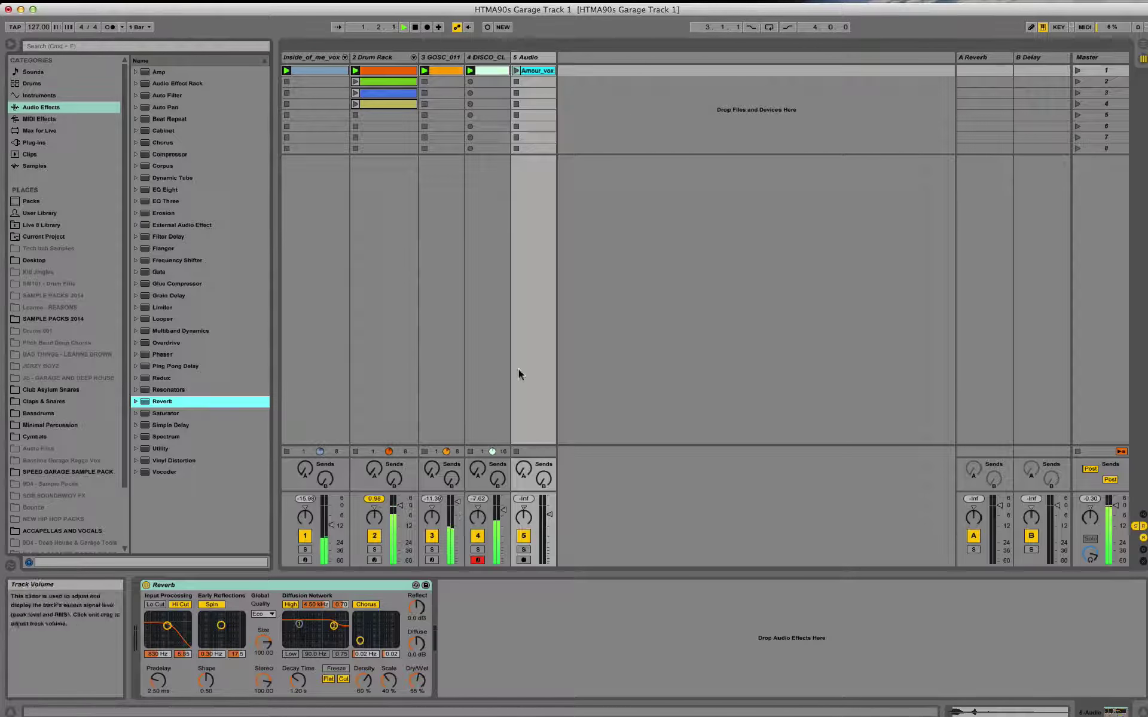
left_click(520, 71)
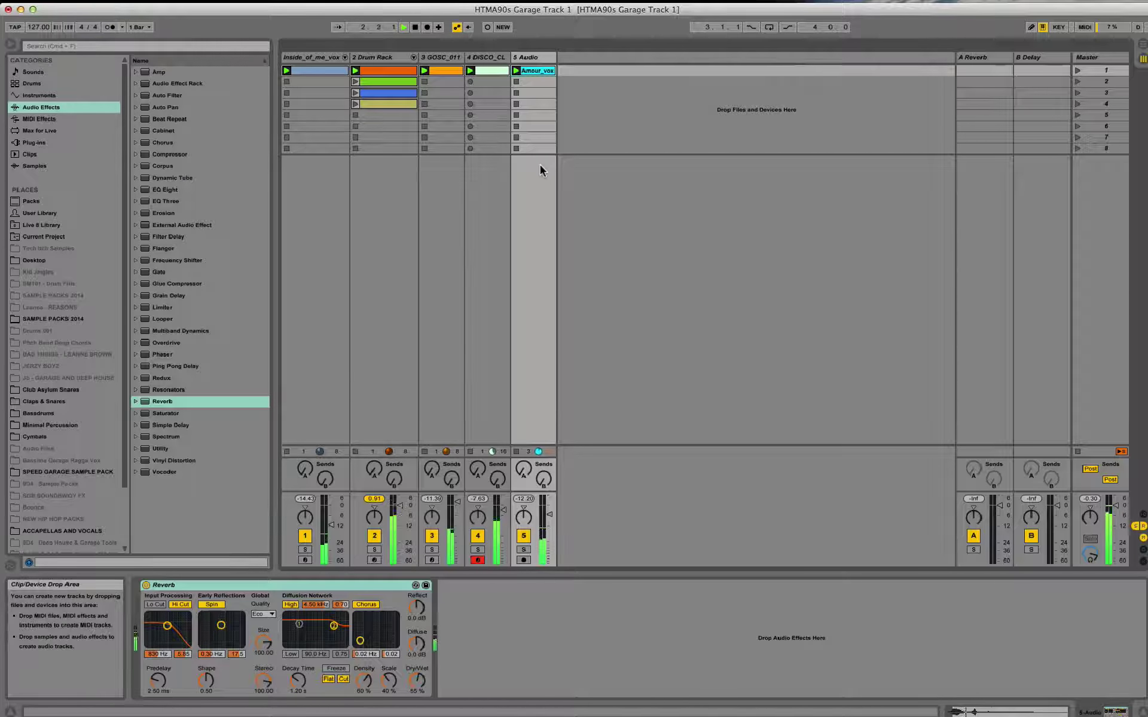
left_click(521, 72)
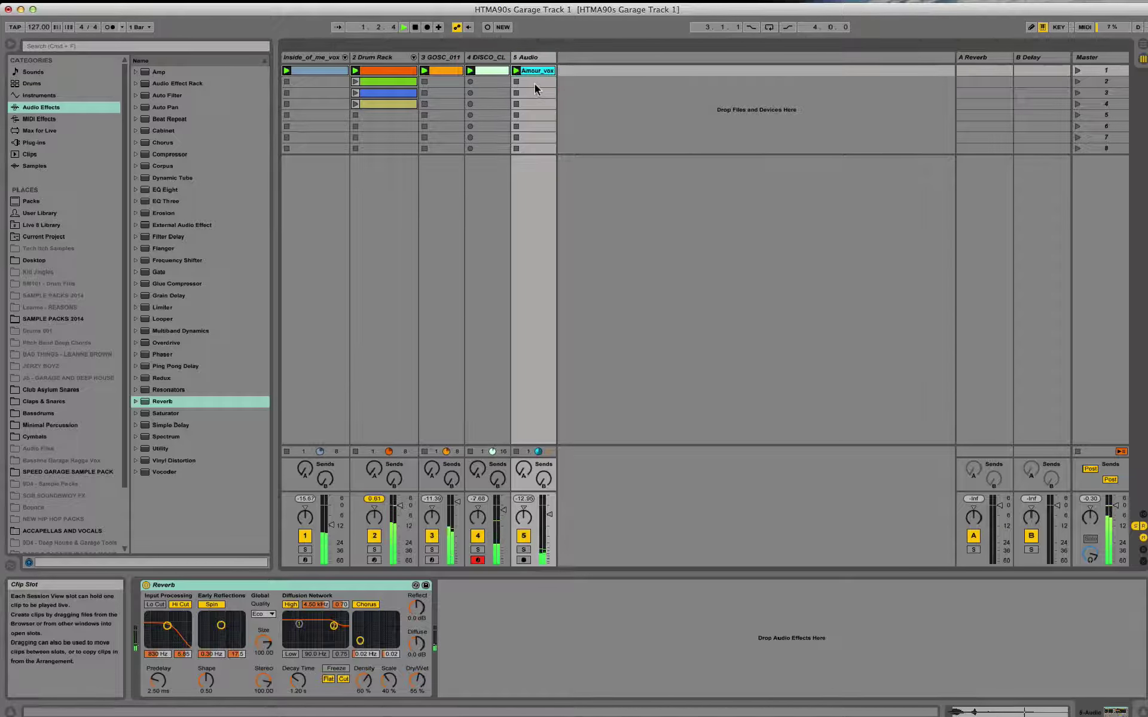
- Turn off looping for the Amour_vox clip, raise its clip gain to about 3 dB, and replay it
double_click(539, 70)
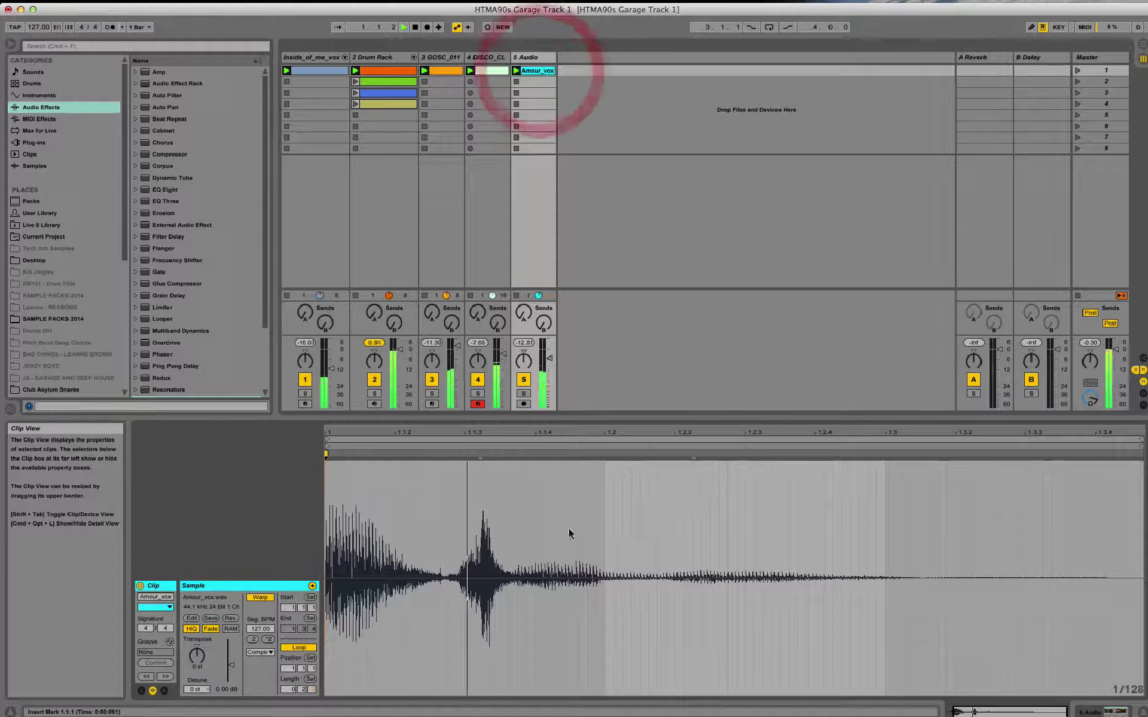
left_click(299, 648)
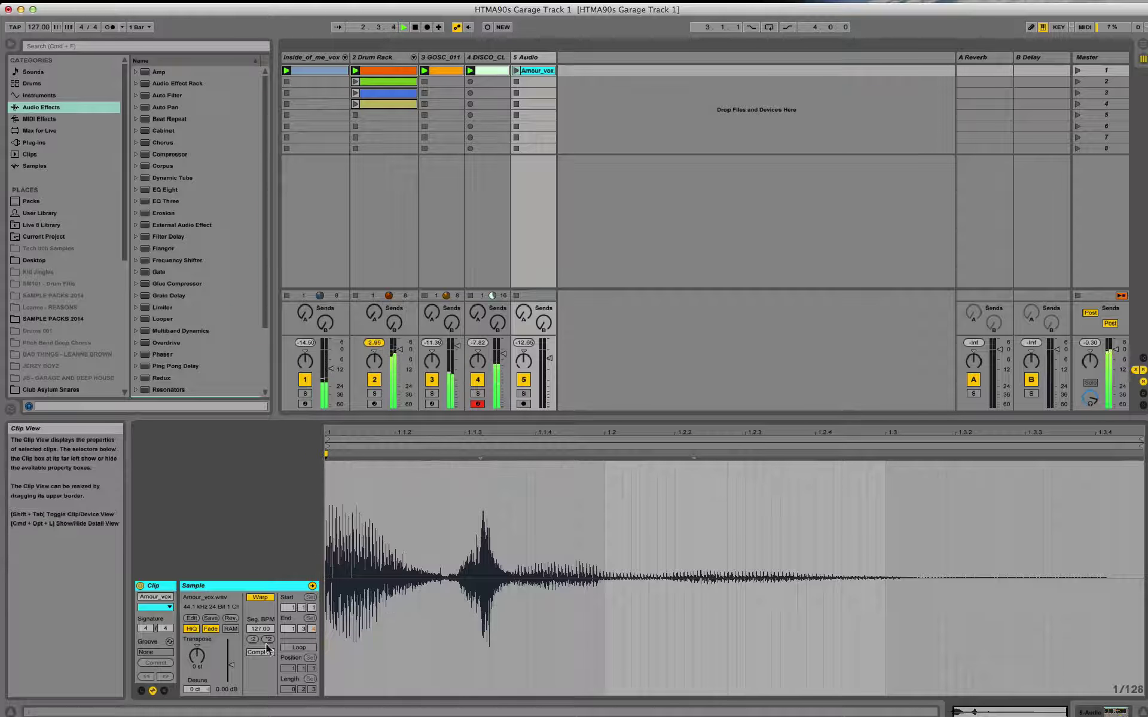
left_click_drag(228, 665, 228, 661)
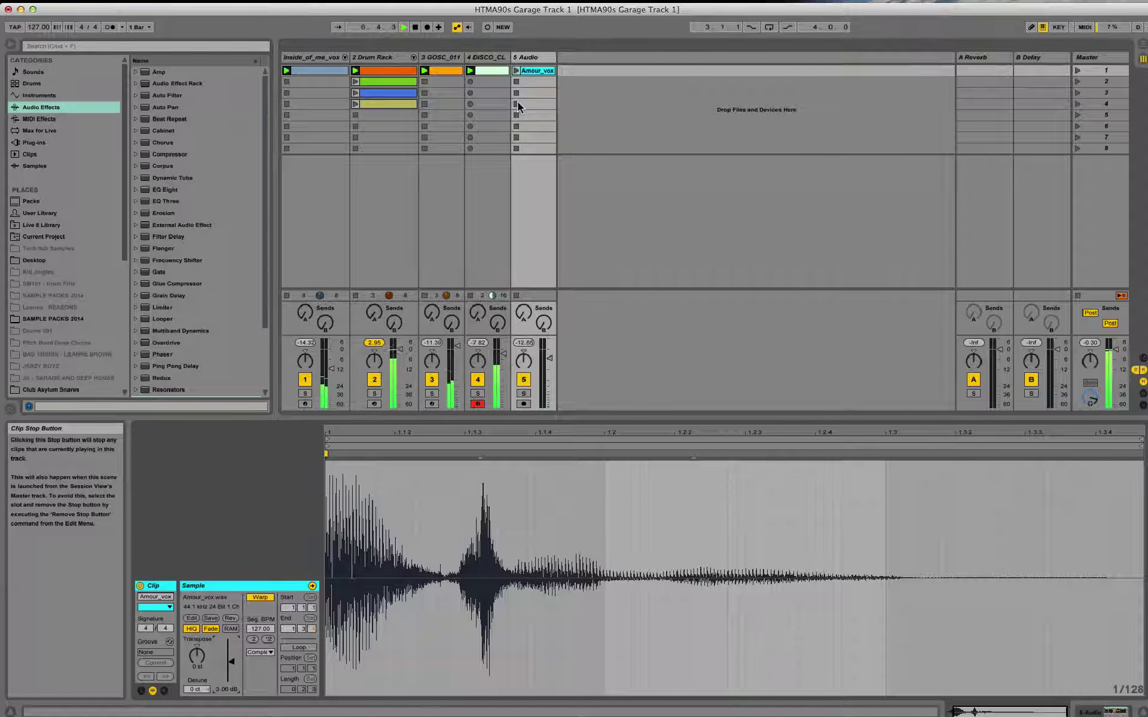
left_click(517, 71)
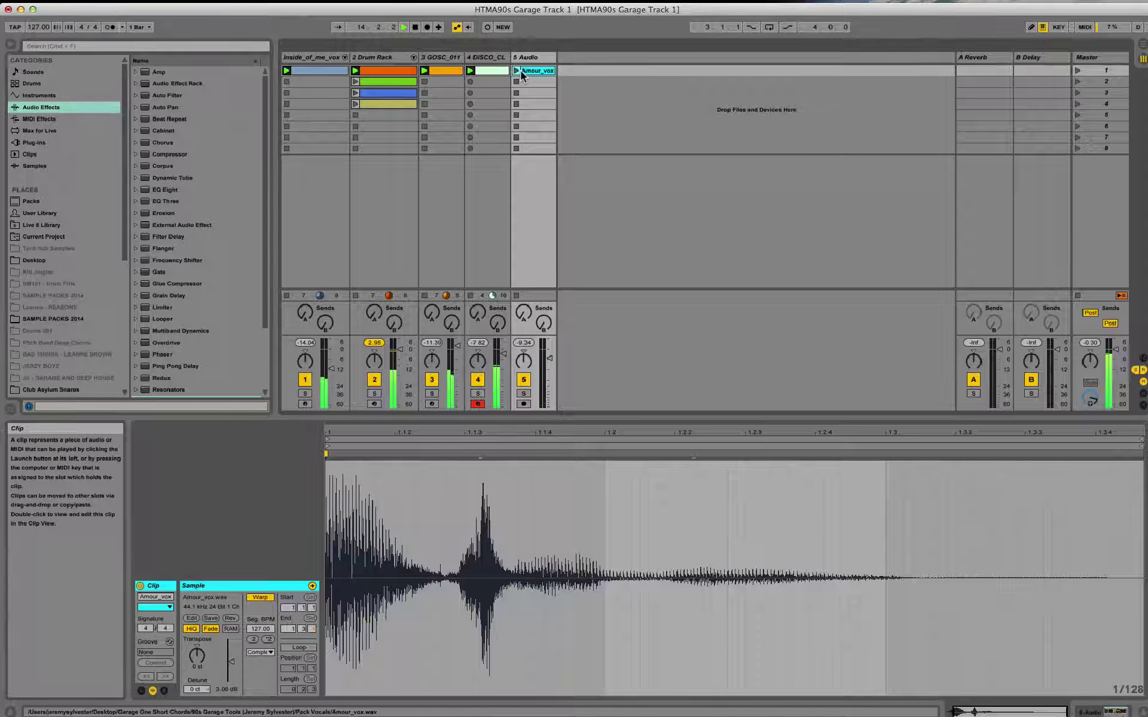
- Adjust the Auto Filter on the GOSC_011 track, setting its cutoff to about 337 Hz
left_click(442, 79)
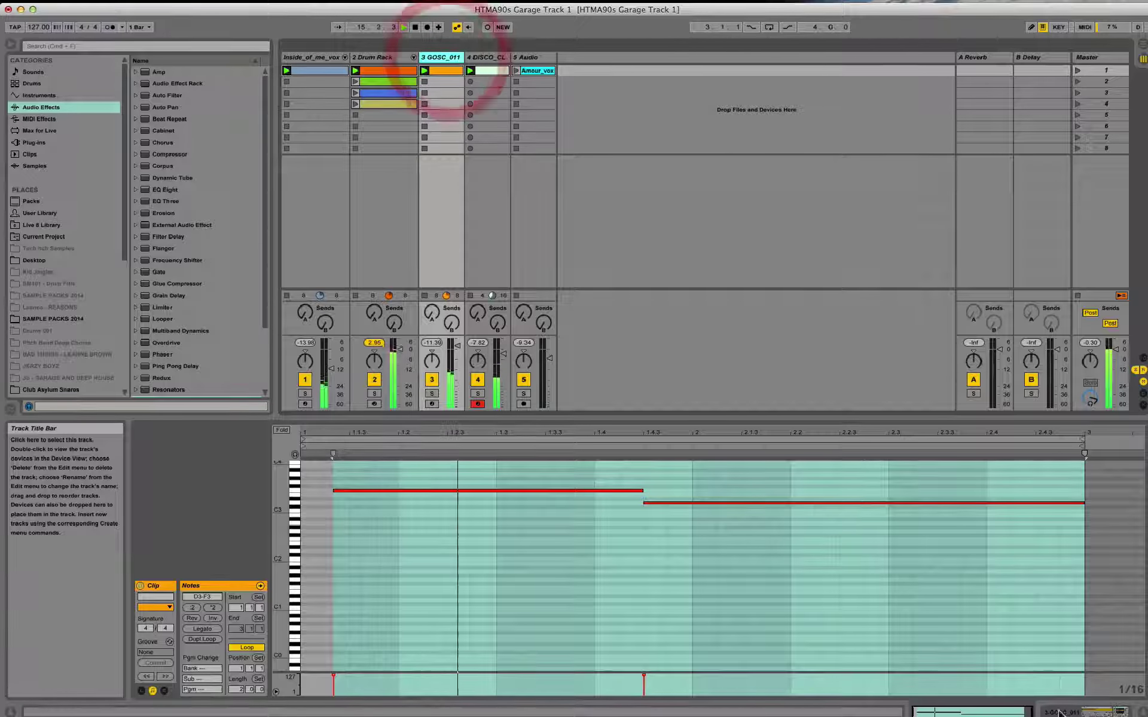
left_click(1115, 711)
left_click_drag(626, 632, 587, 616)
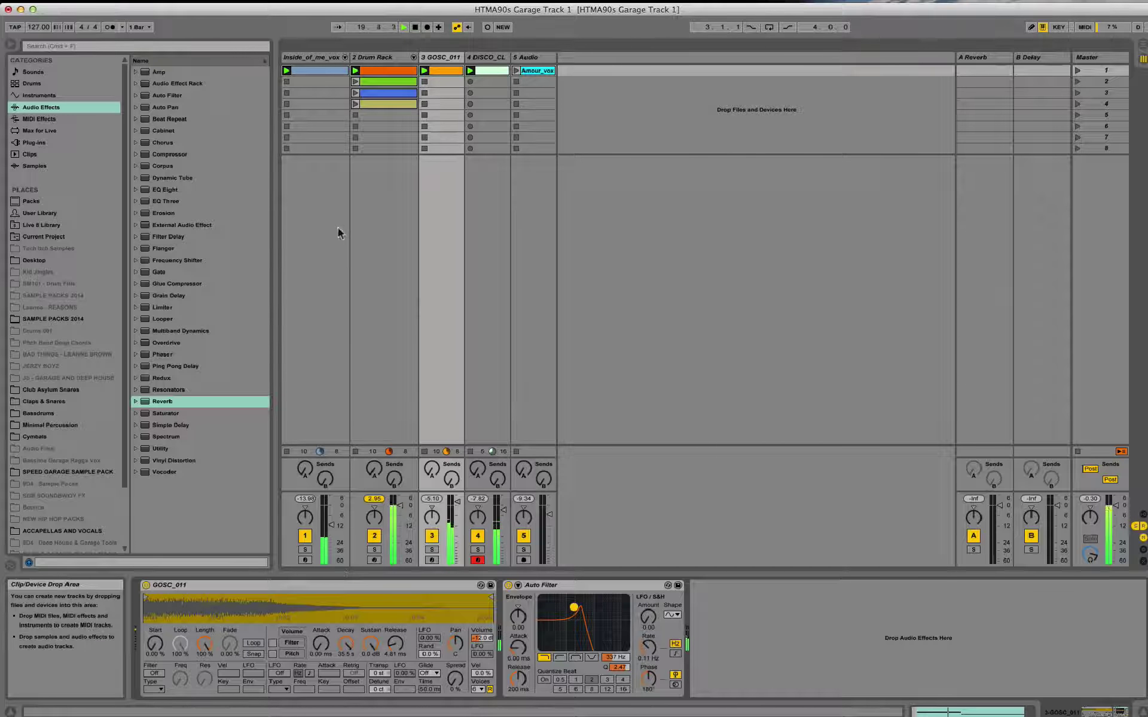
- Mute the Inside_of_me_vox track and launch Amour_vox on the 5 Audio track
left_click(303, 536)
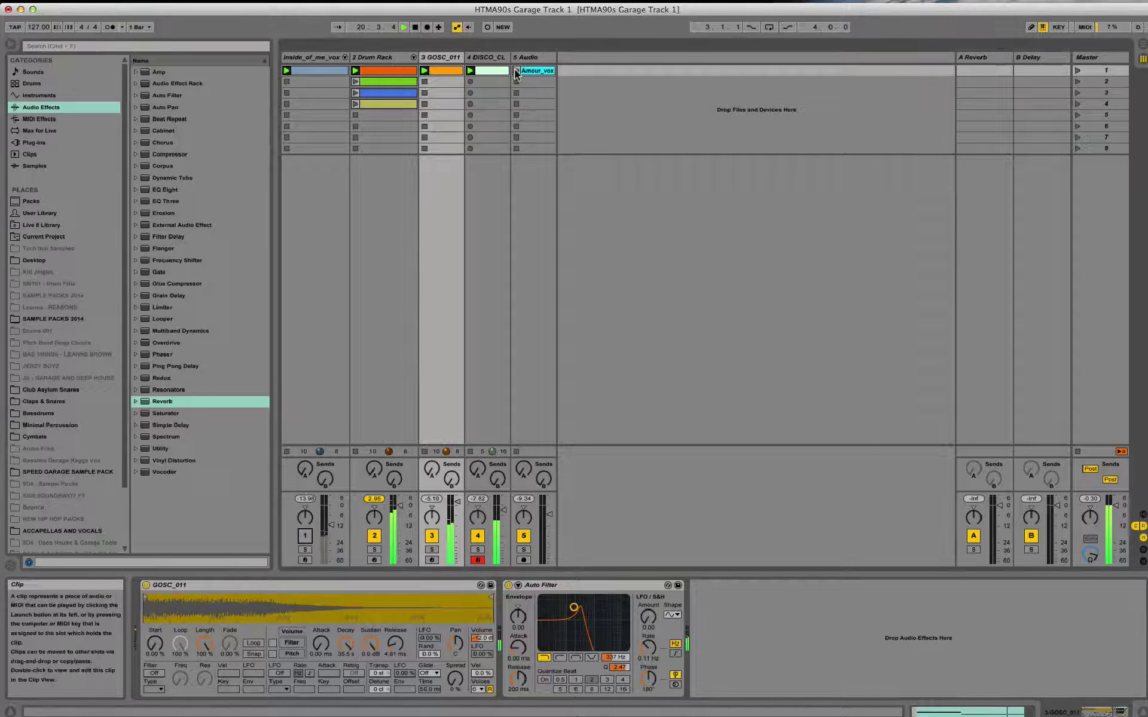
left_click(540, 78)
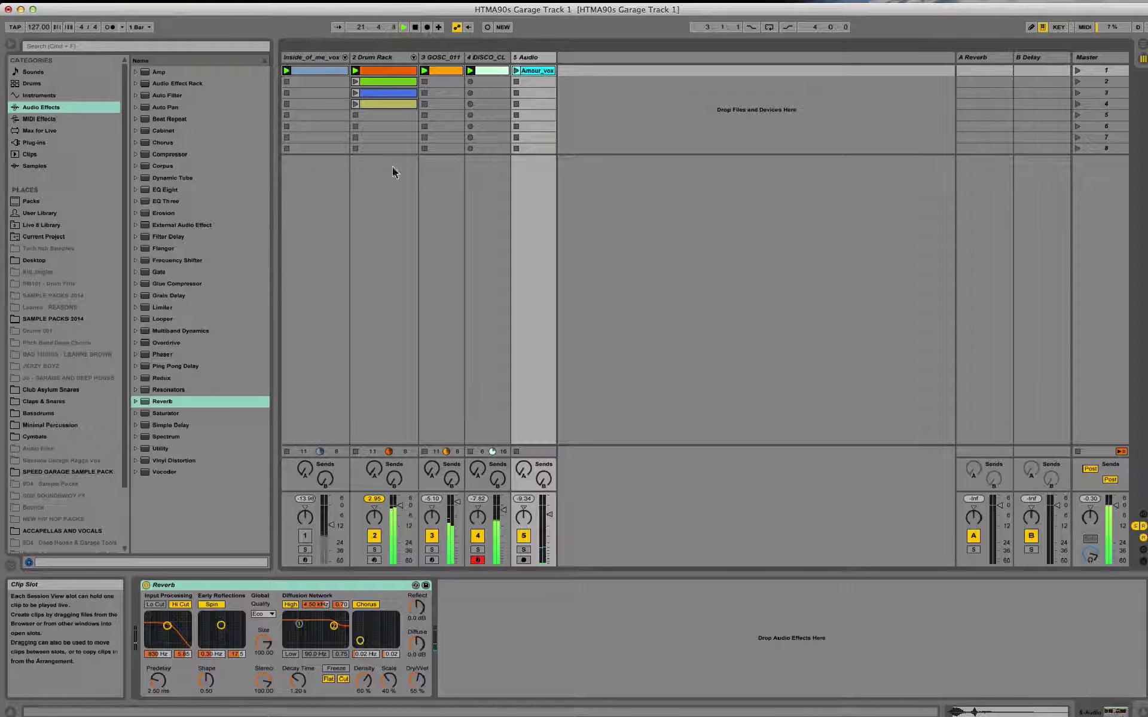
left_click(516, 71)
- Add Simple Delay after the Reverb with both channels at 2 sixteenths, feedback at 39% and dry/wet at 38%
double_click(179, 425)
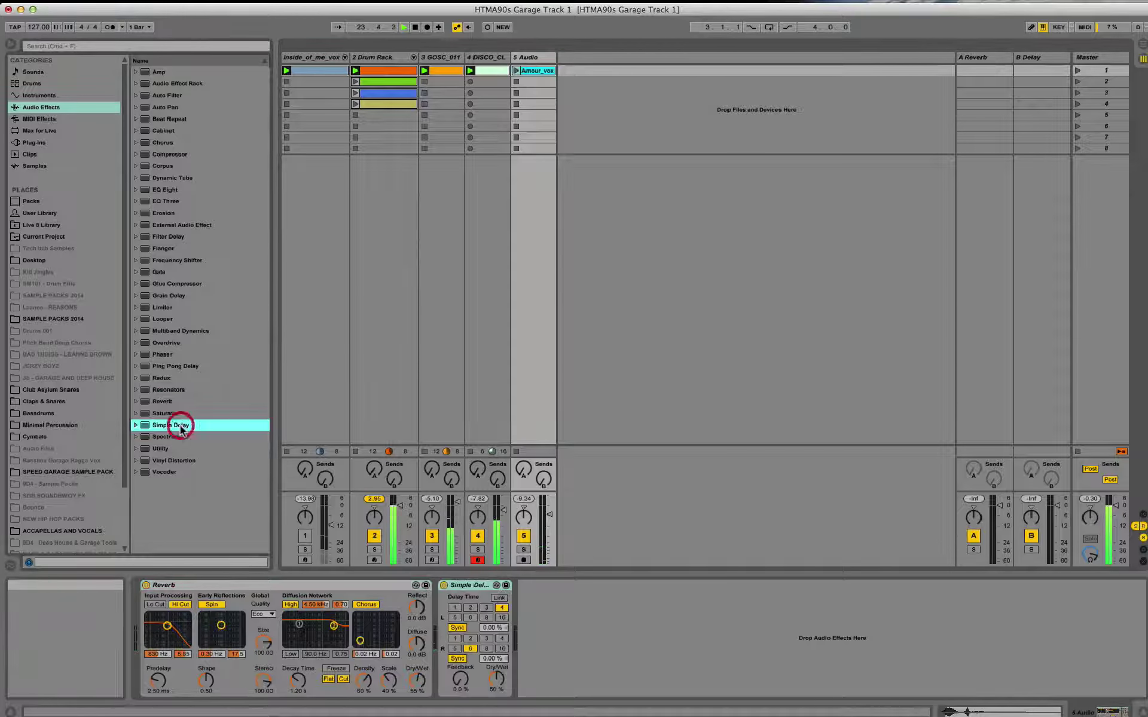
left_click(469, 610)
left_click(470, 639)
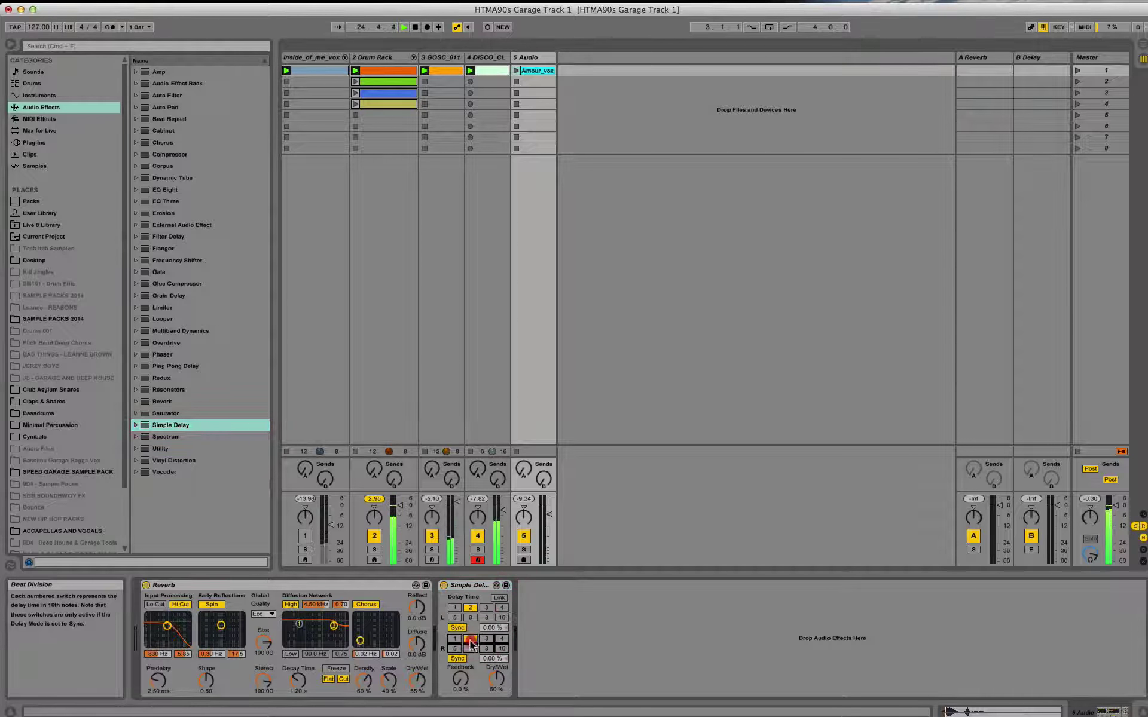
left_click_drag(461, 680, 460, 663)
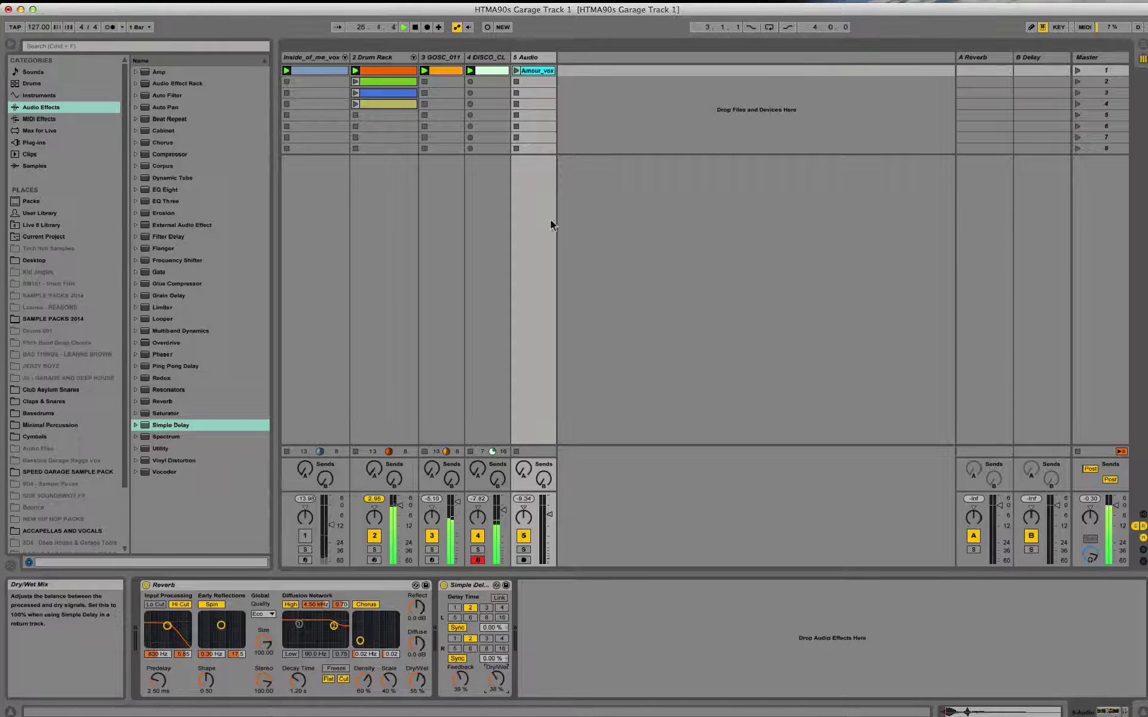
- Play Amour_vox, raise the Simple Delay feedback to 46%, and turn up the 5 Audio track's volume
left_click(516, 71)
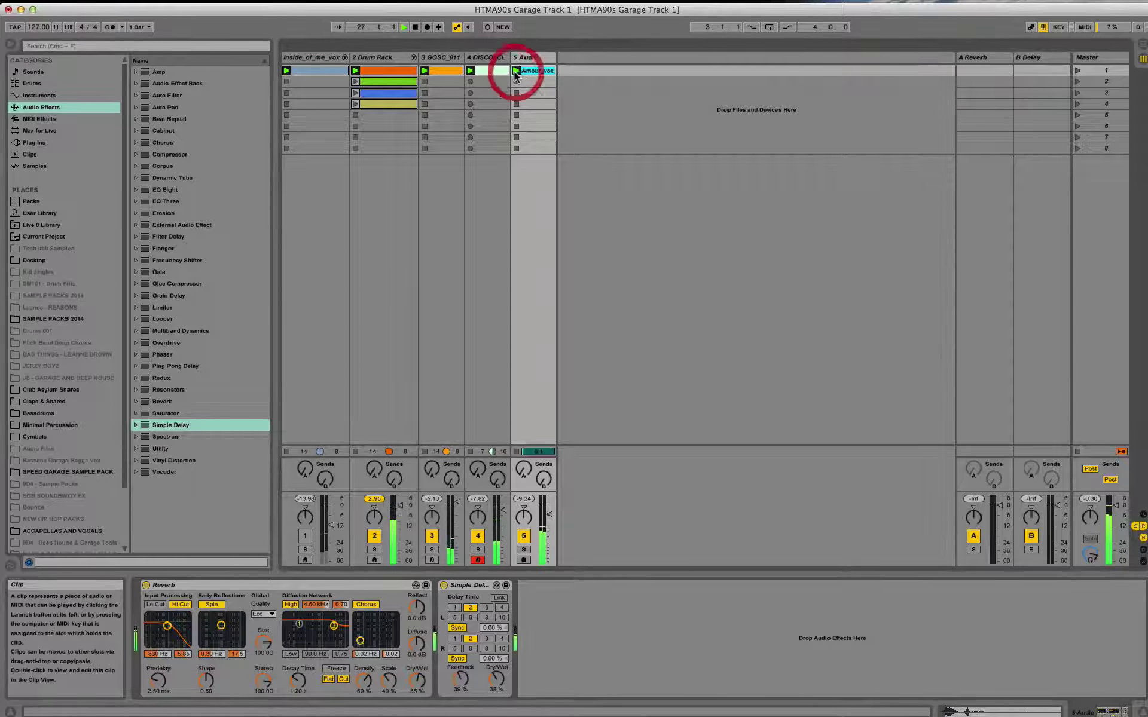
left_click_drag(465, 681, 464, 676)
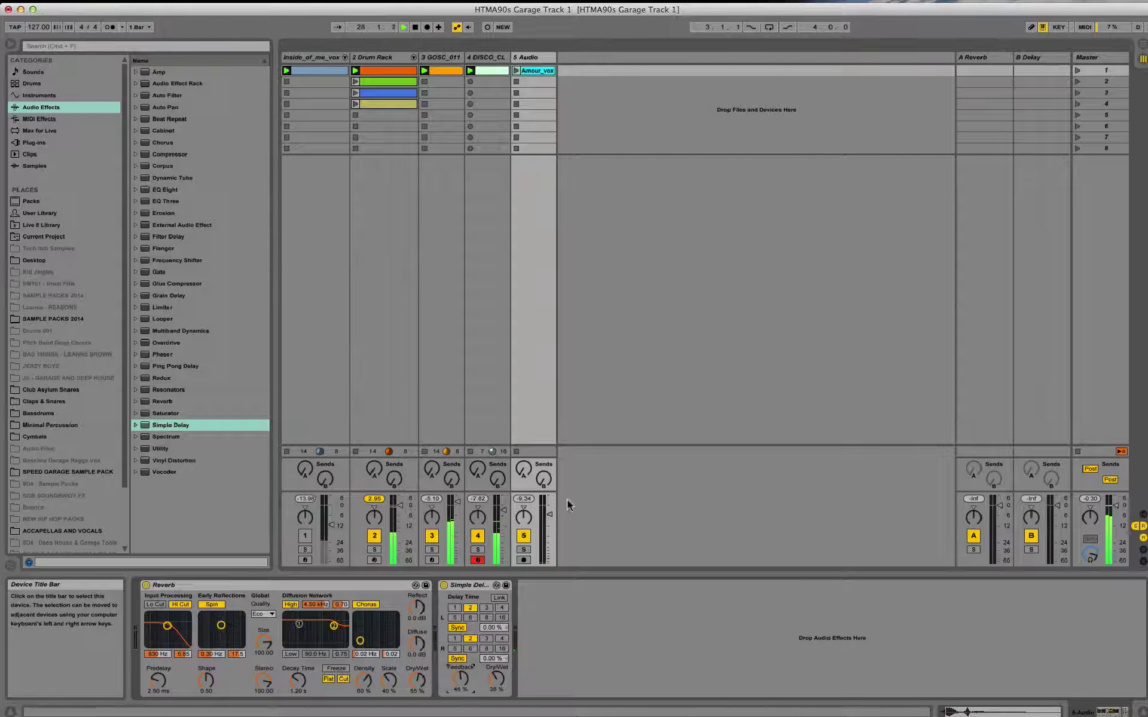
left_click_drag(549, 516, 540, 505)
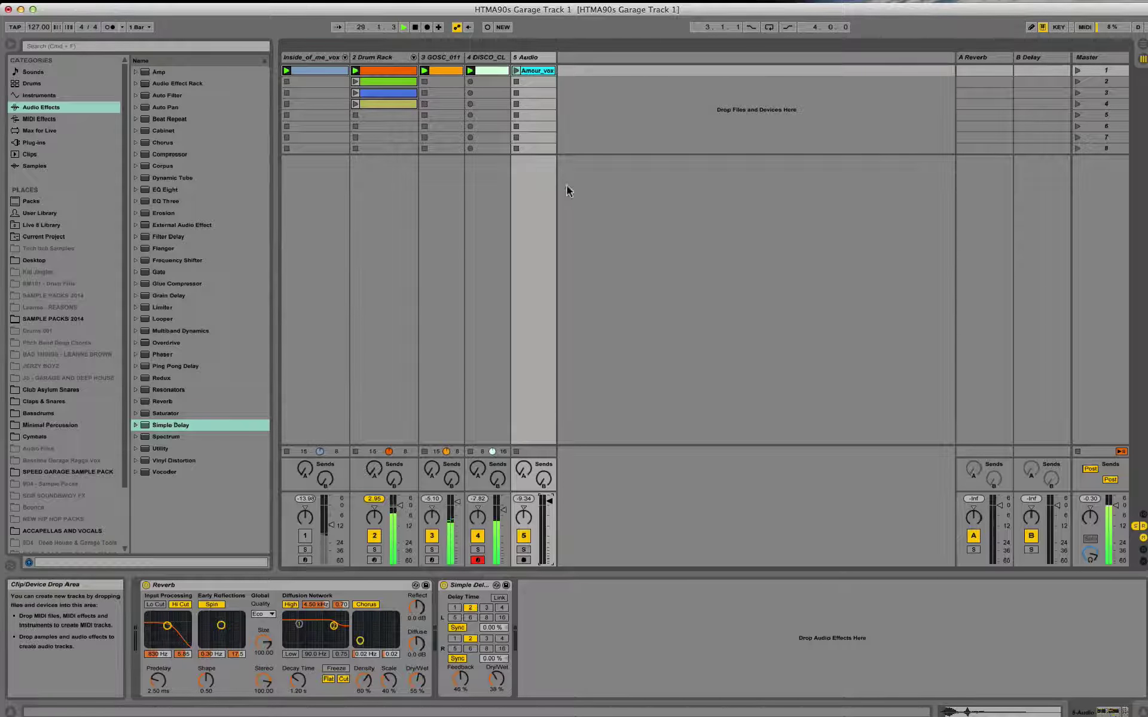
- Set the Simple Delay feedback to 67% and launch Amour_vox repeatedly to audition the echoes against the beat
left_click(522, 73)
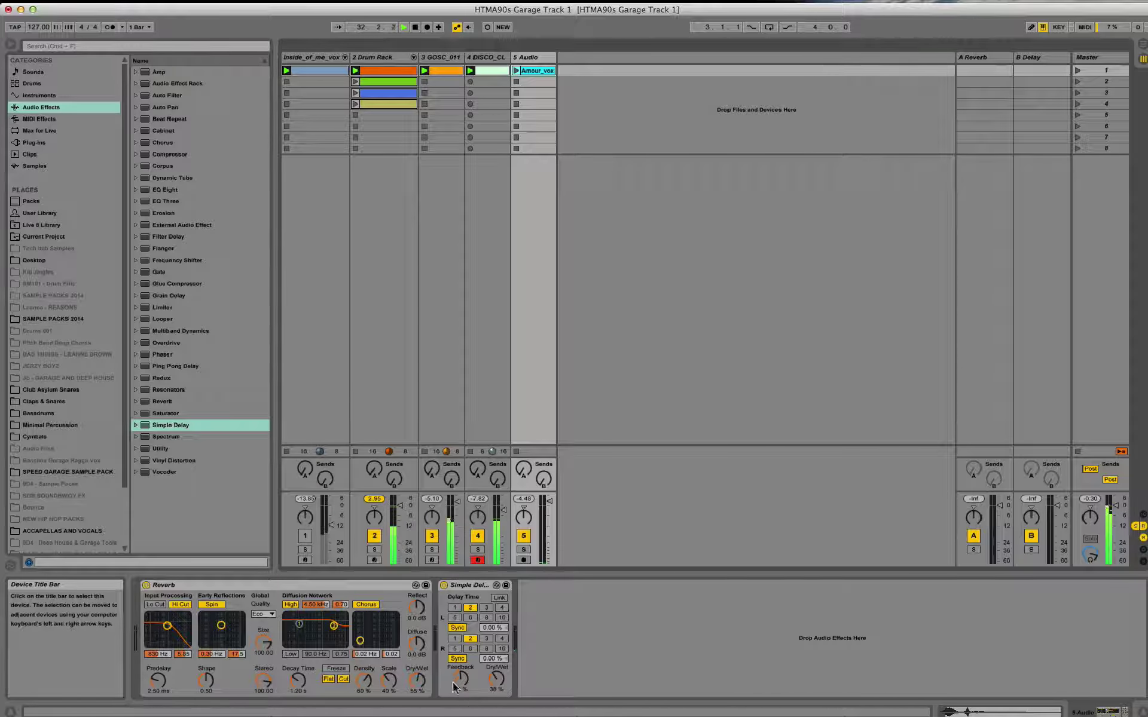
left_click(517, 71)
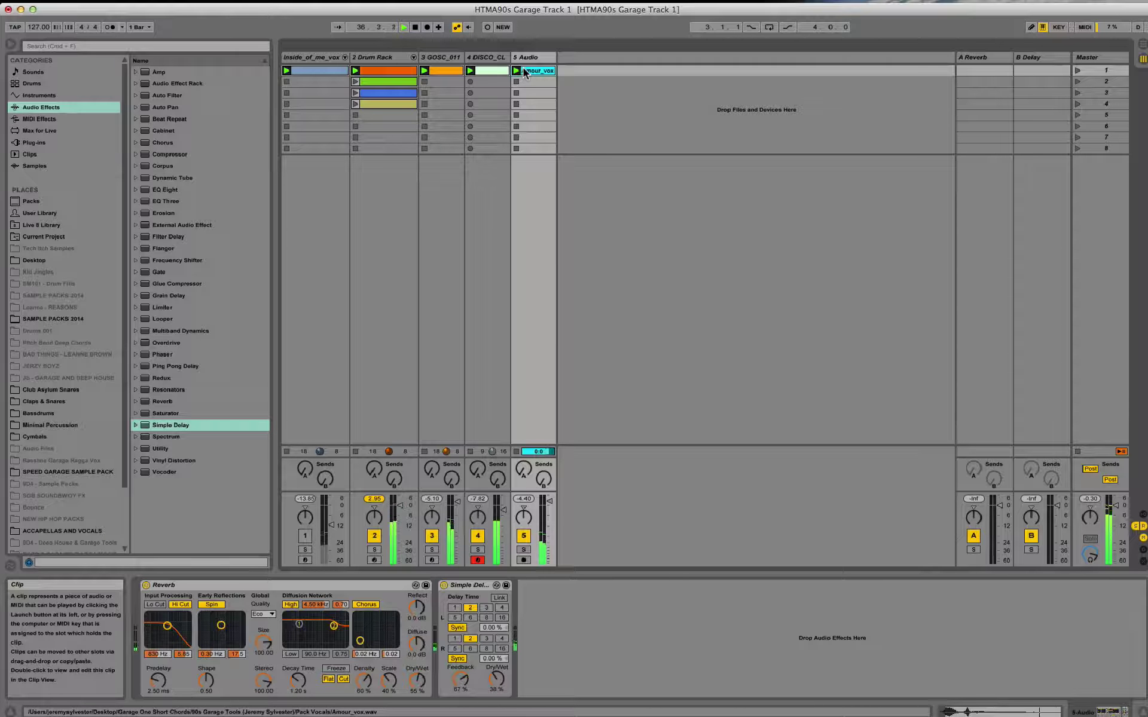
left_click(518, 71)
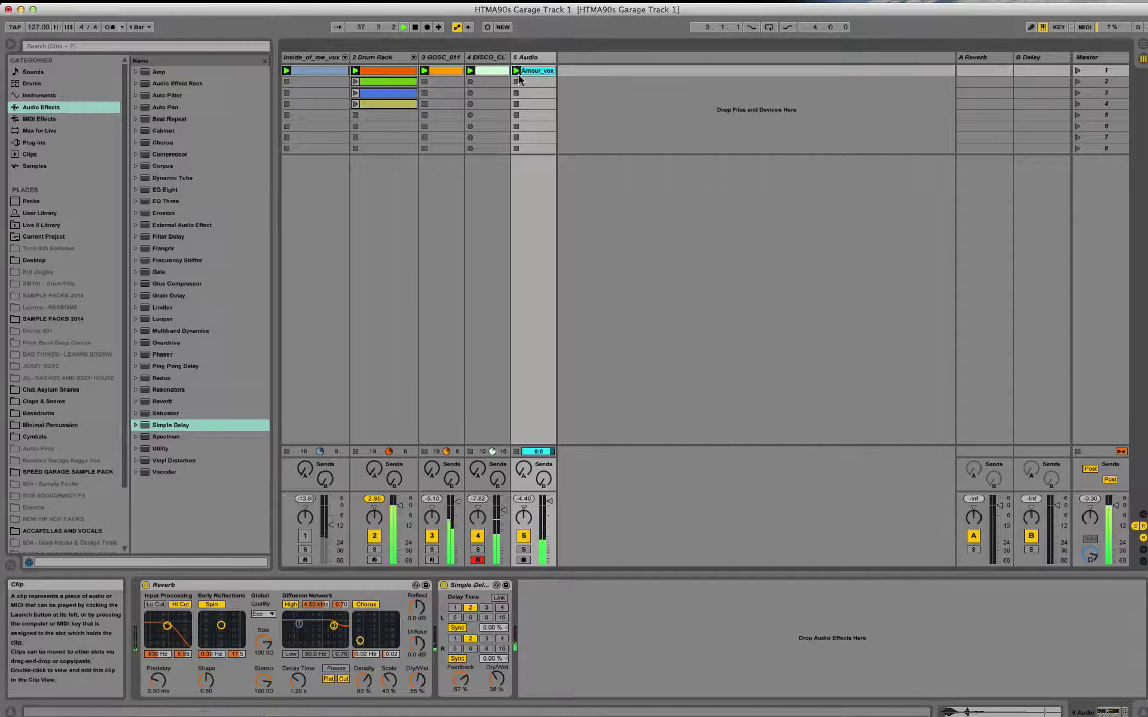
left_click(518, 72)
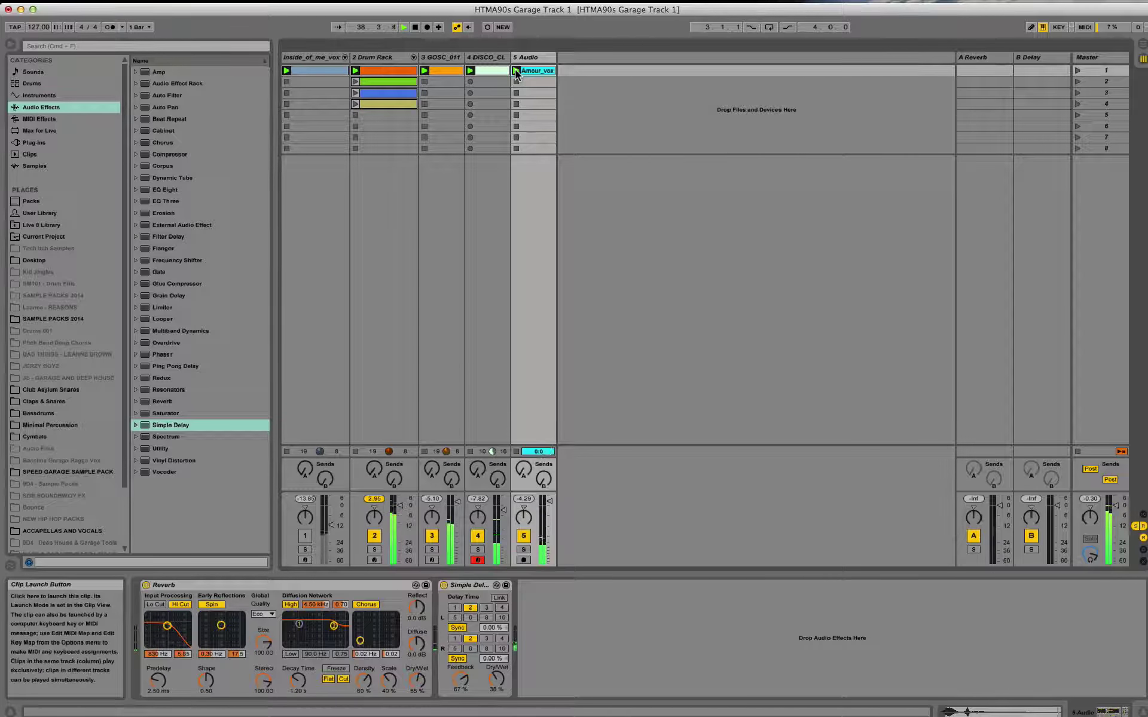
left_click(517, 72)
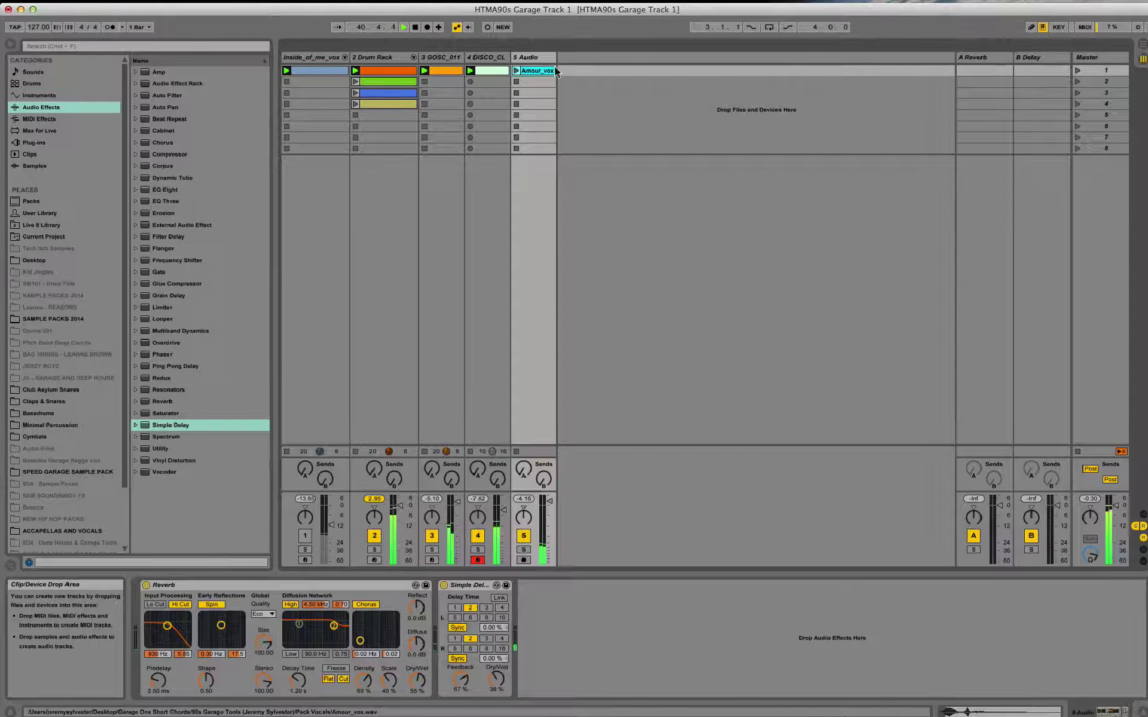
left_click(516, 72)
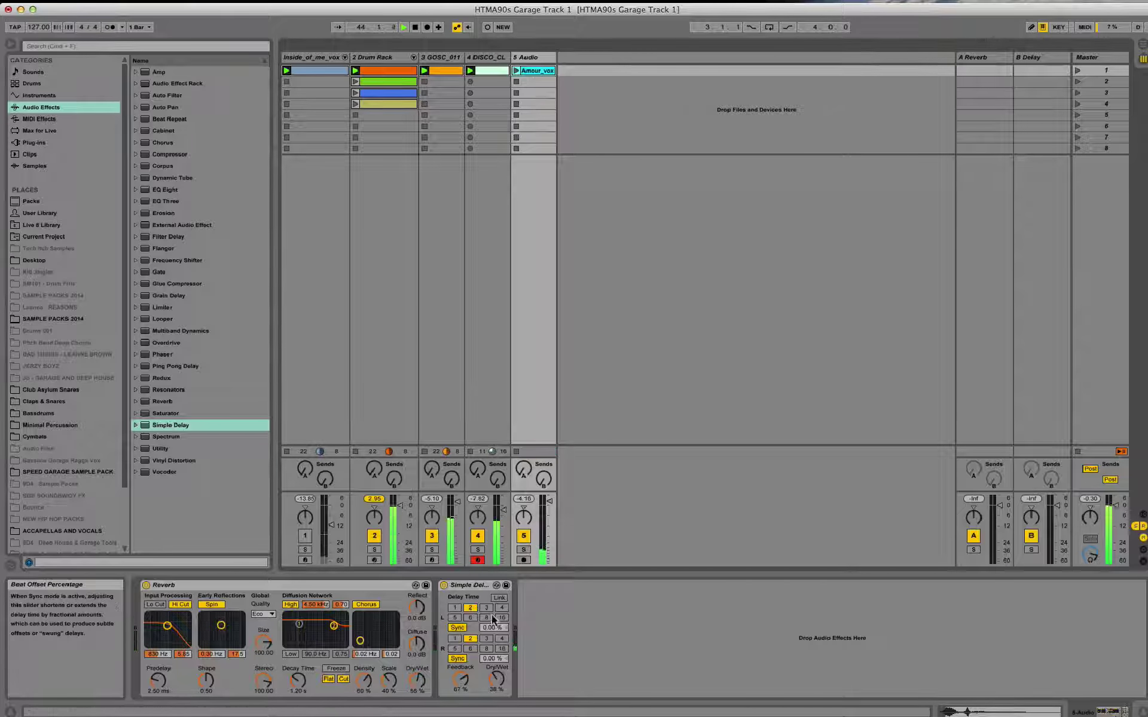
- Unmute the Inside_of_me_vox track, raise its volume slightly, and launch Amour_vox alongside it
left_click(305, 538)
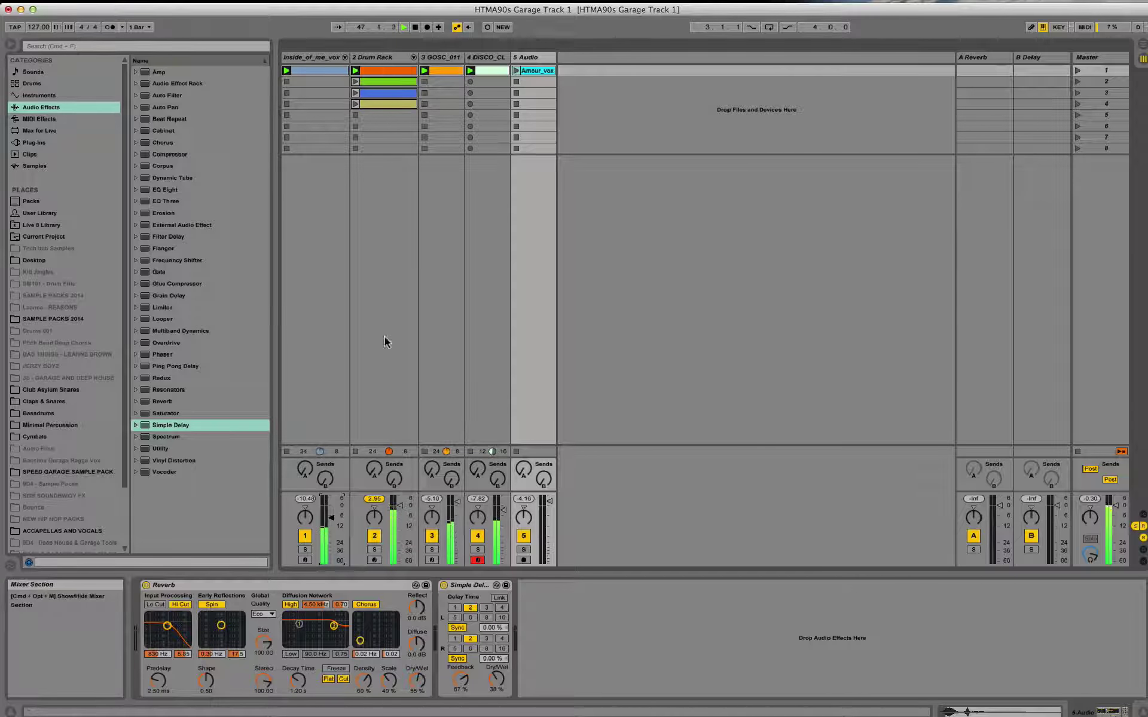
left_click(516, 71)
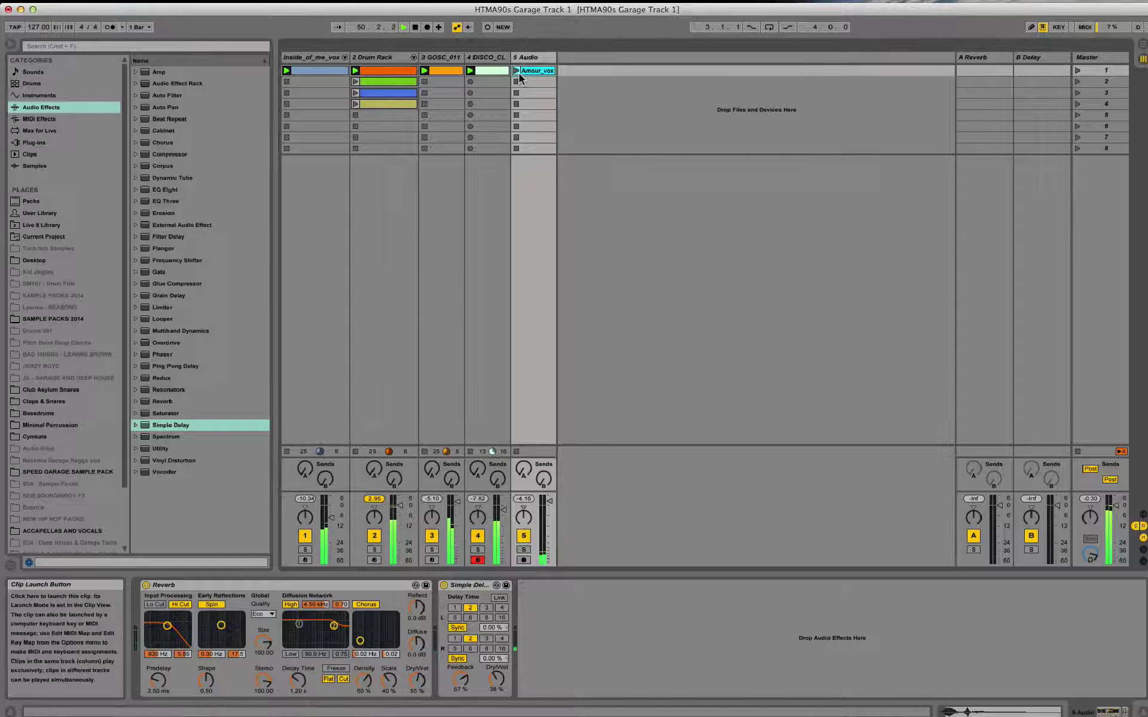
- Launch Amour_vox repeatedly over the beat and sweep the GOSC_011 track's Auto Filter cutoff up to open the sound
left_click(518, 70)
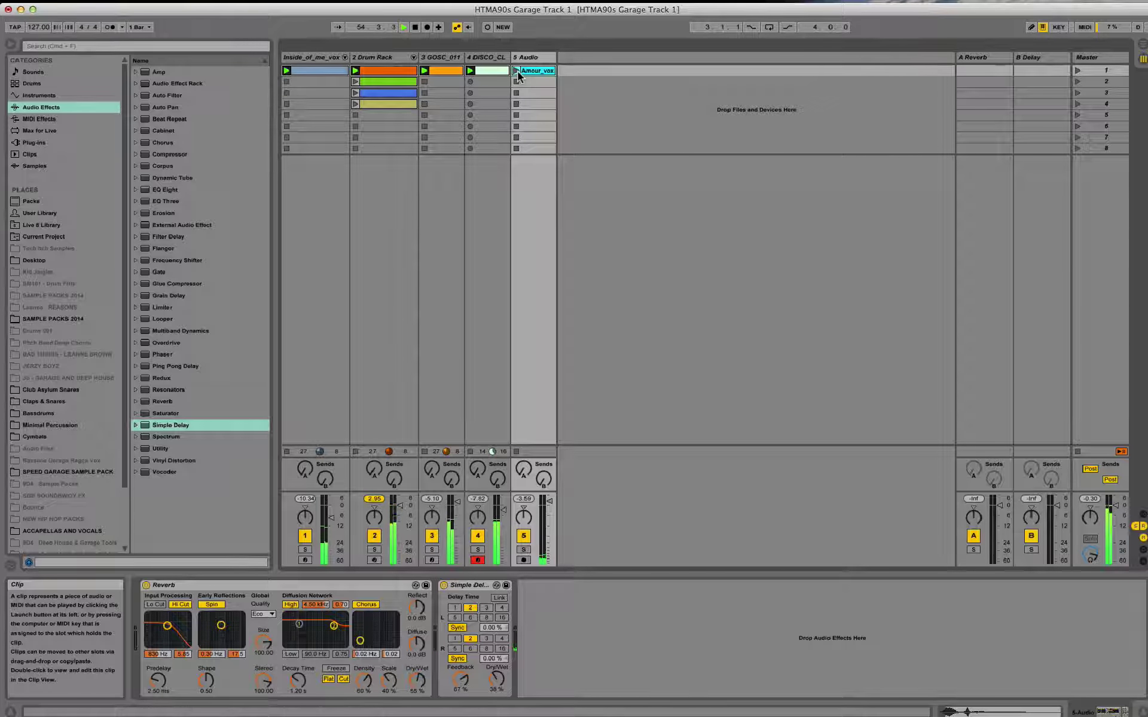
left_click(518, 71)
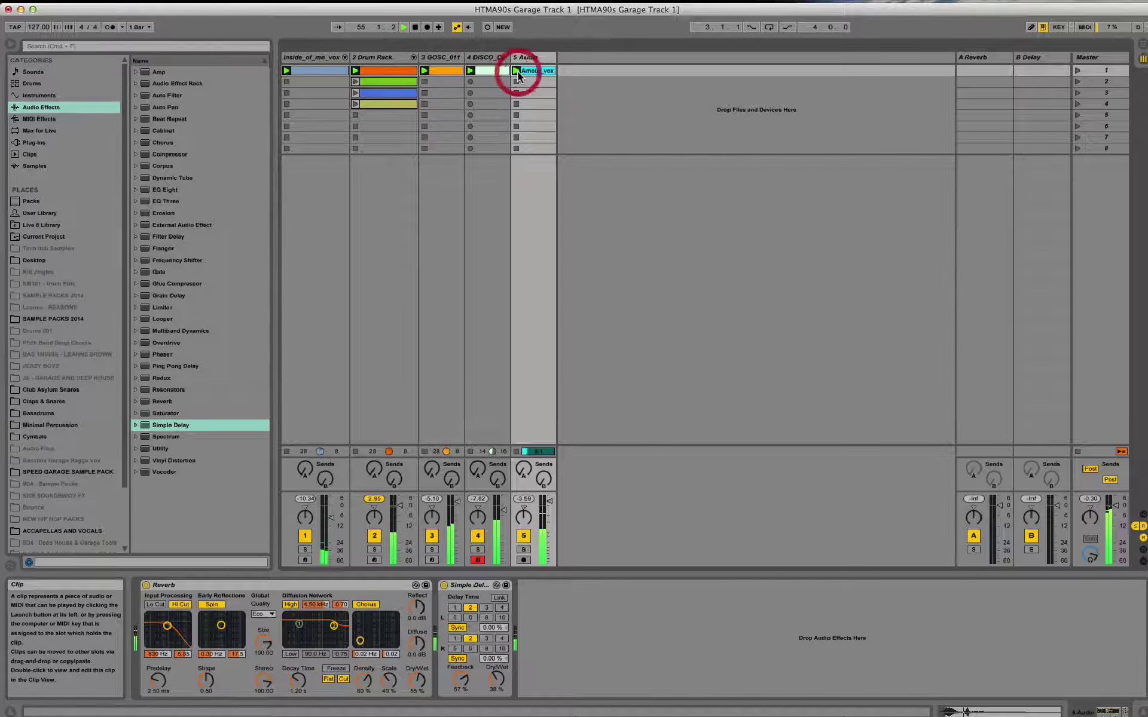
left_click(442, 58)
left_click_drag(574, 607, 588, 609)
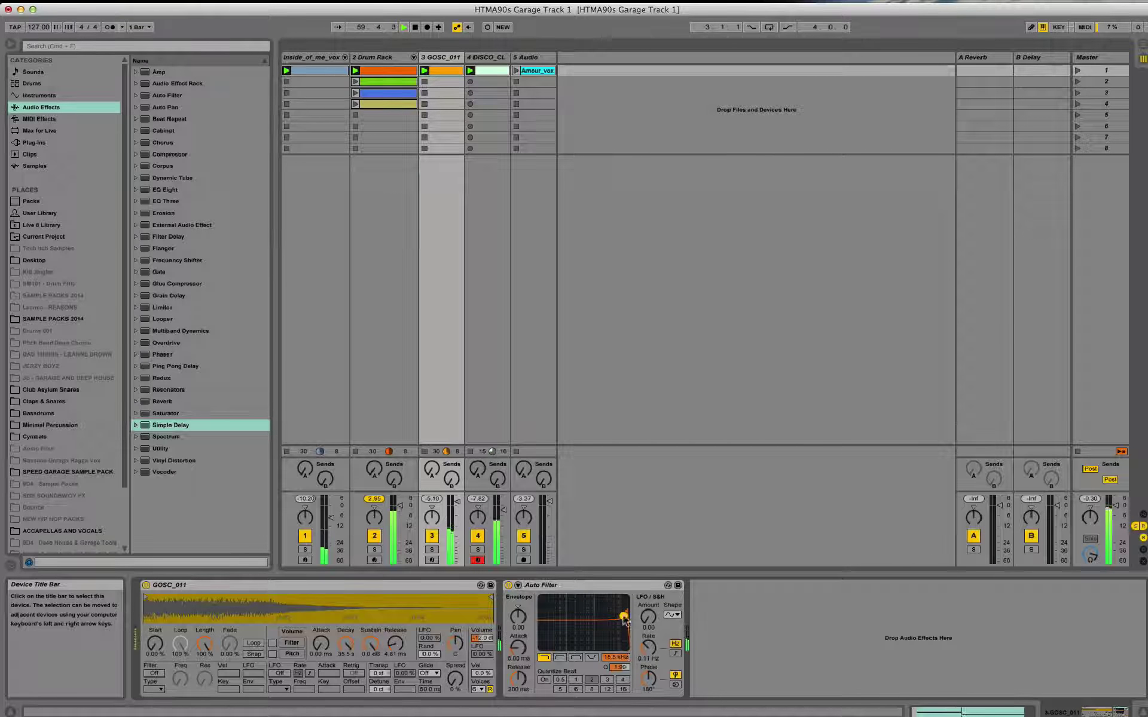
- Launch the yellow drum clip and sweep the GOSC_011 track's Auto Filter cutoff down to about 241 Hz with Q at 2.47
left_click(355, 104)
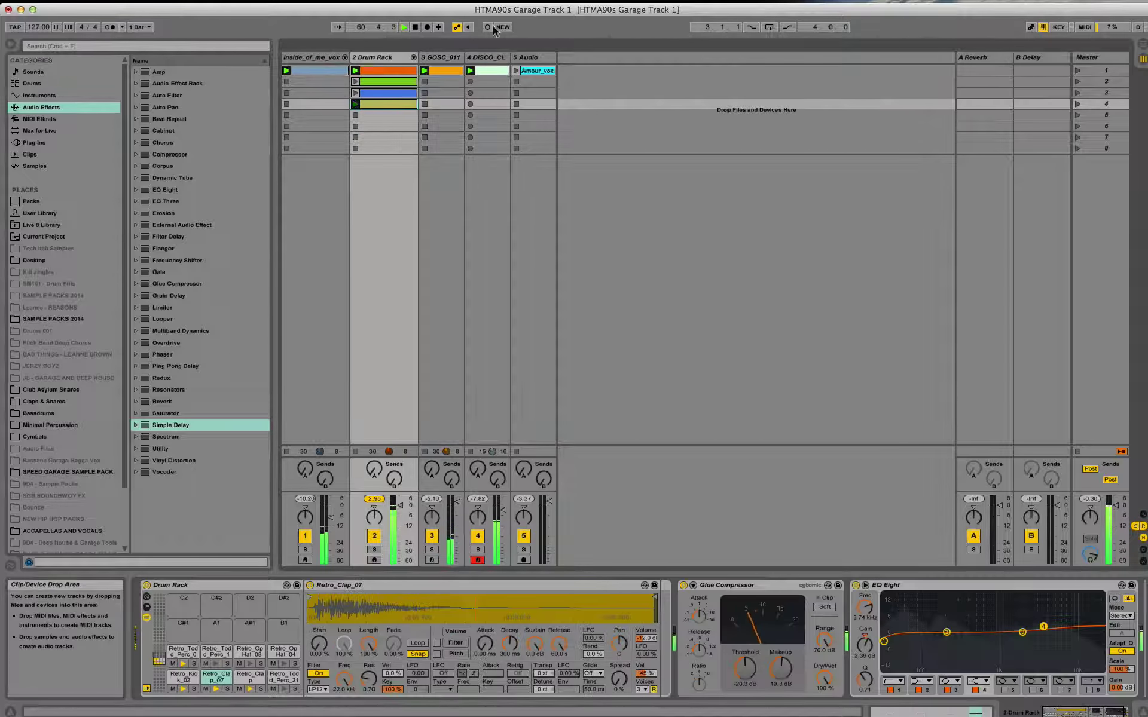
left_click(442, 57)
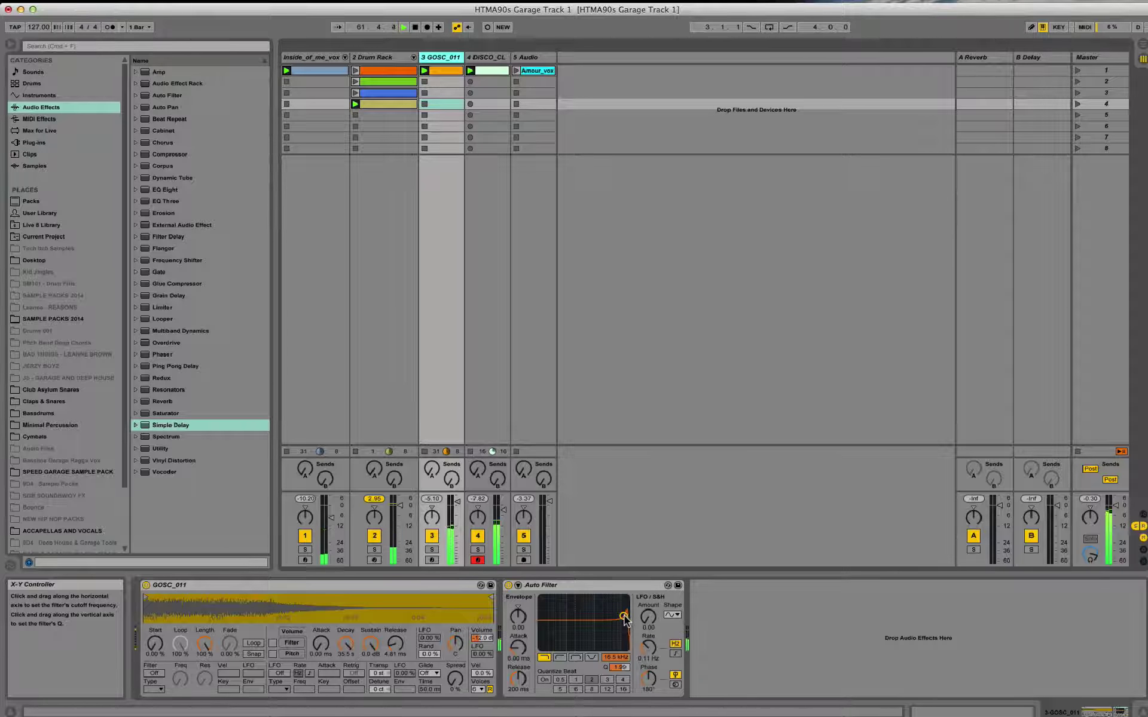
left_click_drag(624, 617, 622, 615)
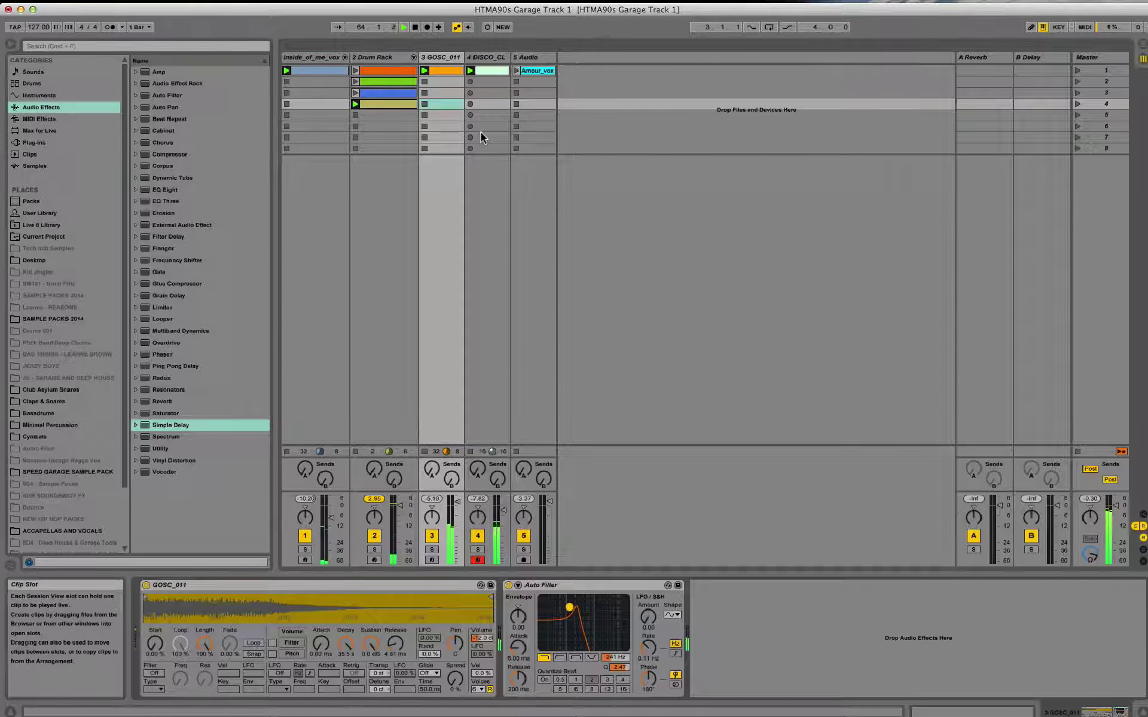
- Launch Amour_vox again around lowering the GOSC_011 track's Auto Filter cutoff to about 103 Hz
left_click(515, 70)
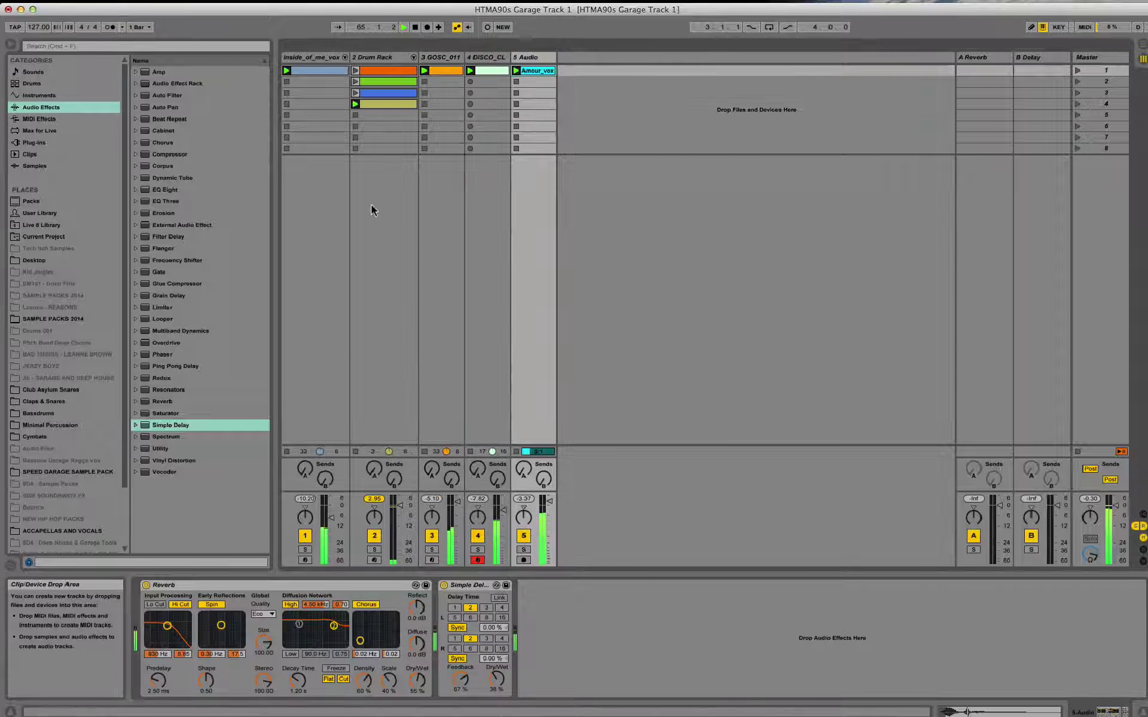
left_click(442, 57)
left_click_drag(569, 607, 558, 608)
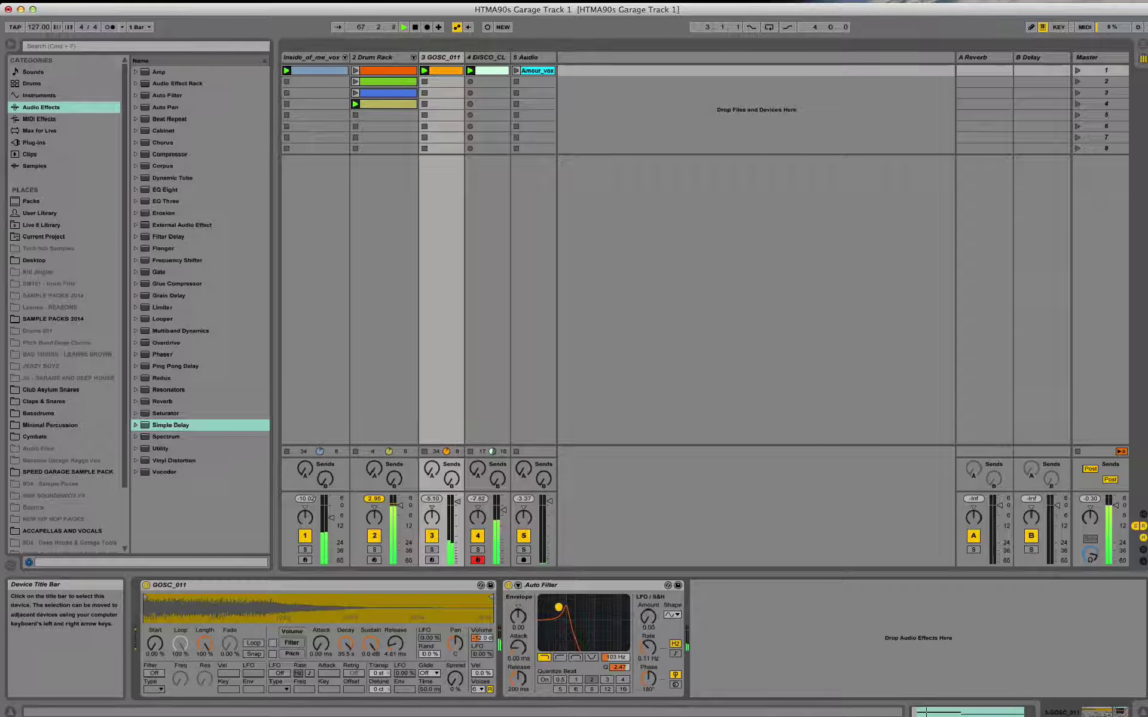
left_click(515, 70)
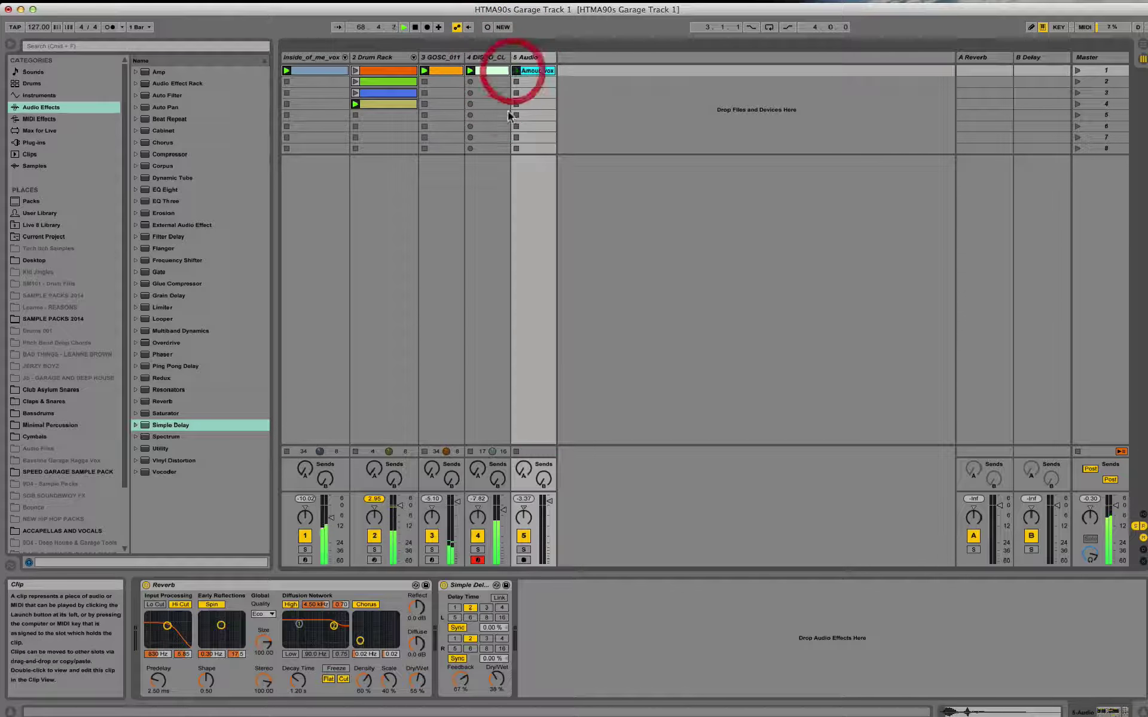
- Sweep the GOSC_011 track's Auto Filter cutoff back up to almost fully open and relaunch the orange drum clip
left_click(445, 57)
left_click_drag(558, 608, 624, 619)
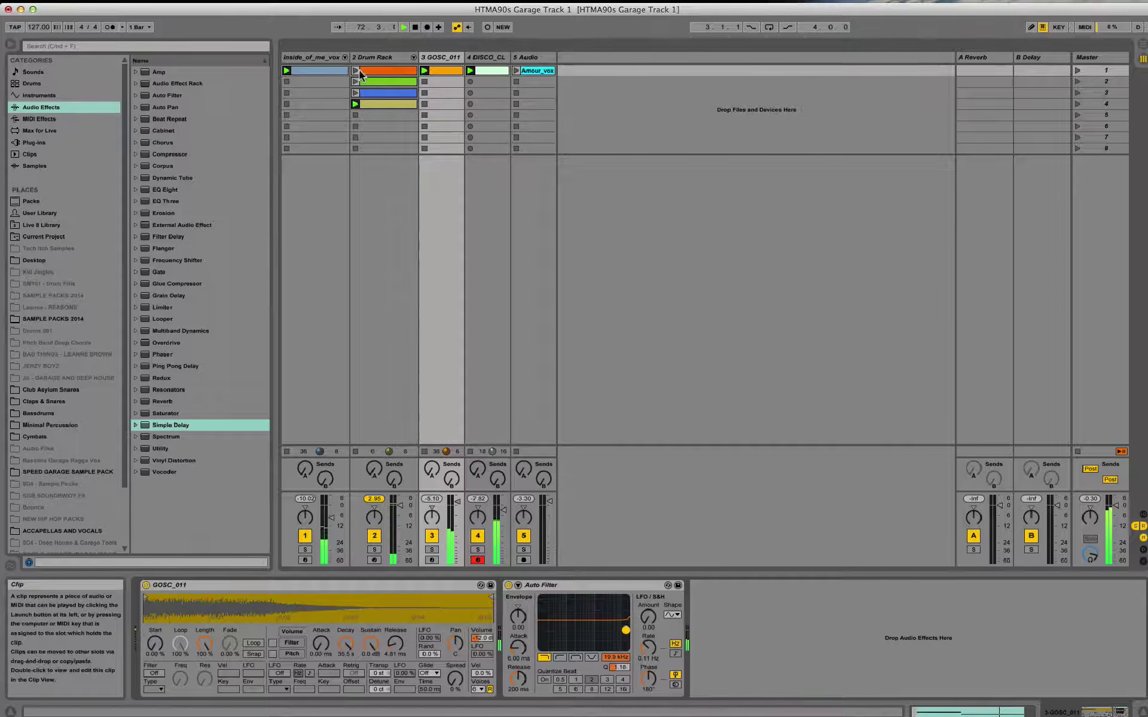
left_click(368, 76)
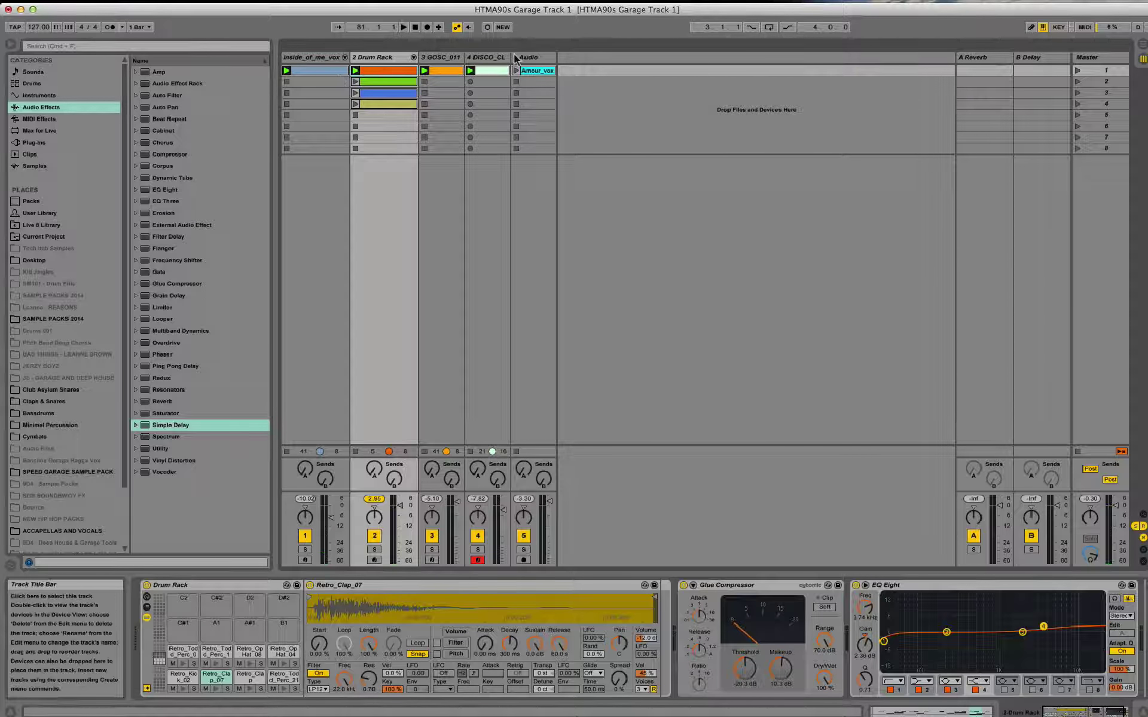
- Select the 5 Audio track and preview the Garage FX samples in the 90s Garage Tools folder, from Deep_FX_001 to the slam effect
left_click_drag(560, 13, 555, 13)
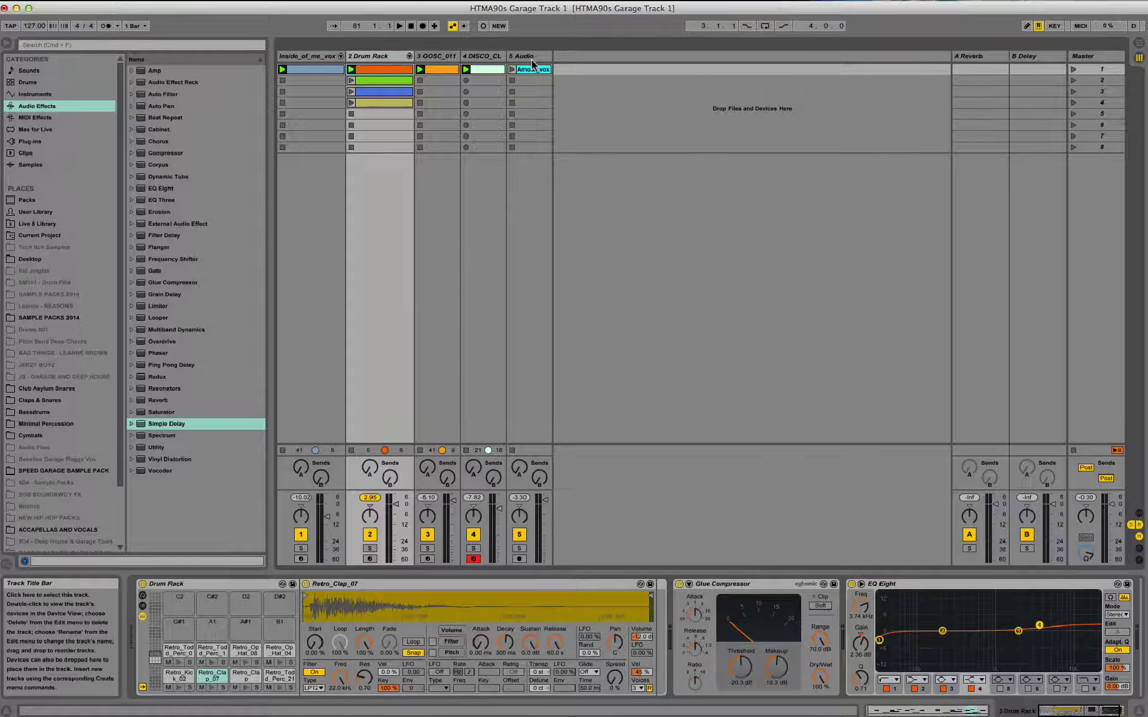
left_click(534, 57)
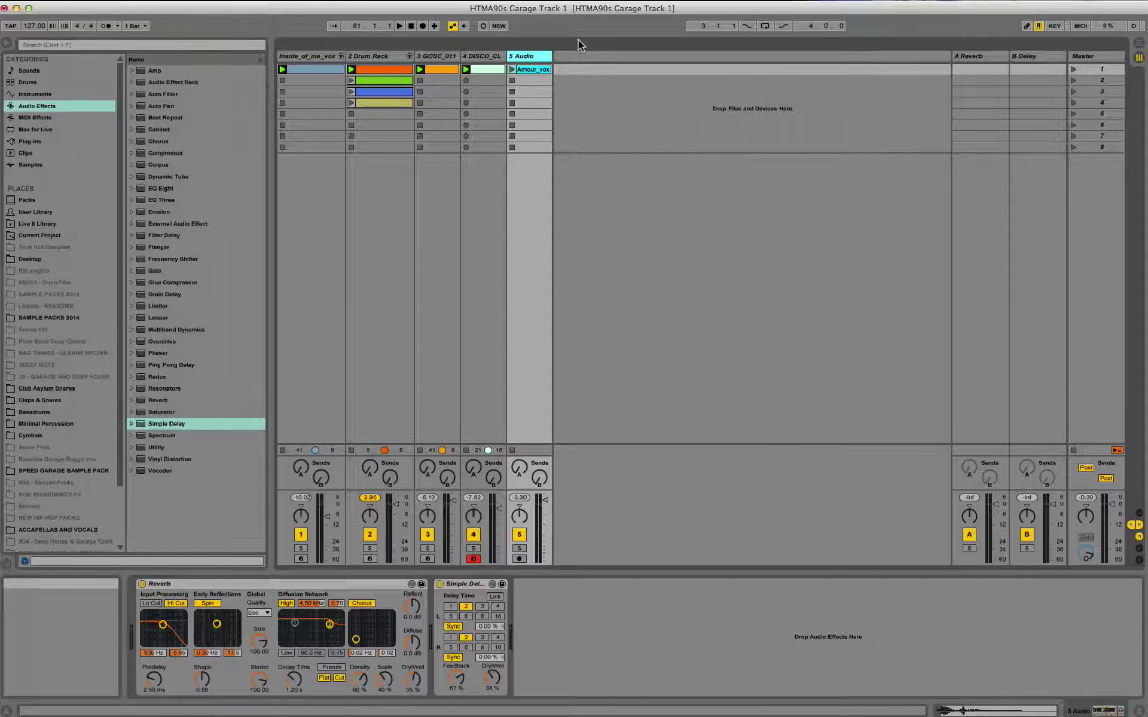
scroll(119, 463, "down", 3)
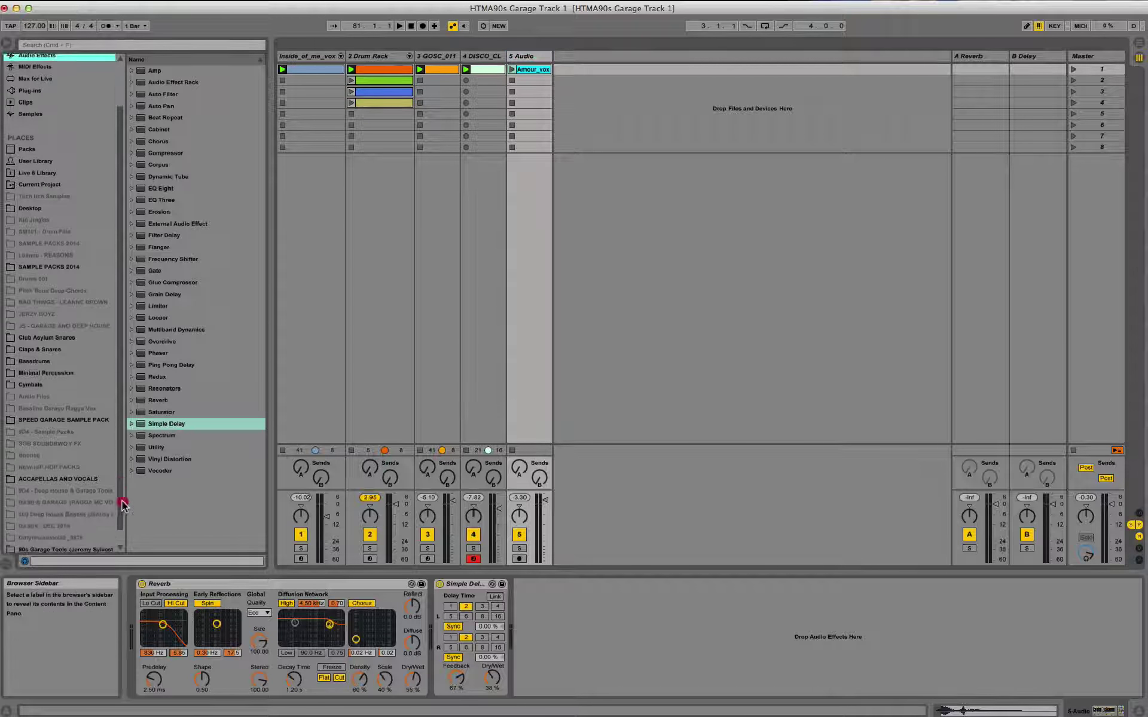
left_click(89, 533)
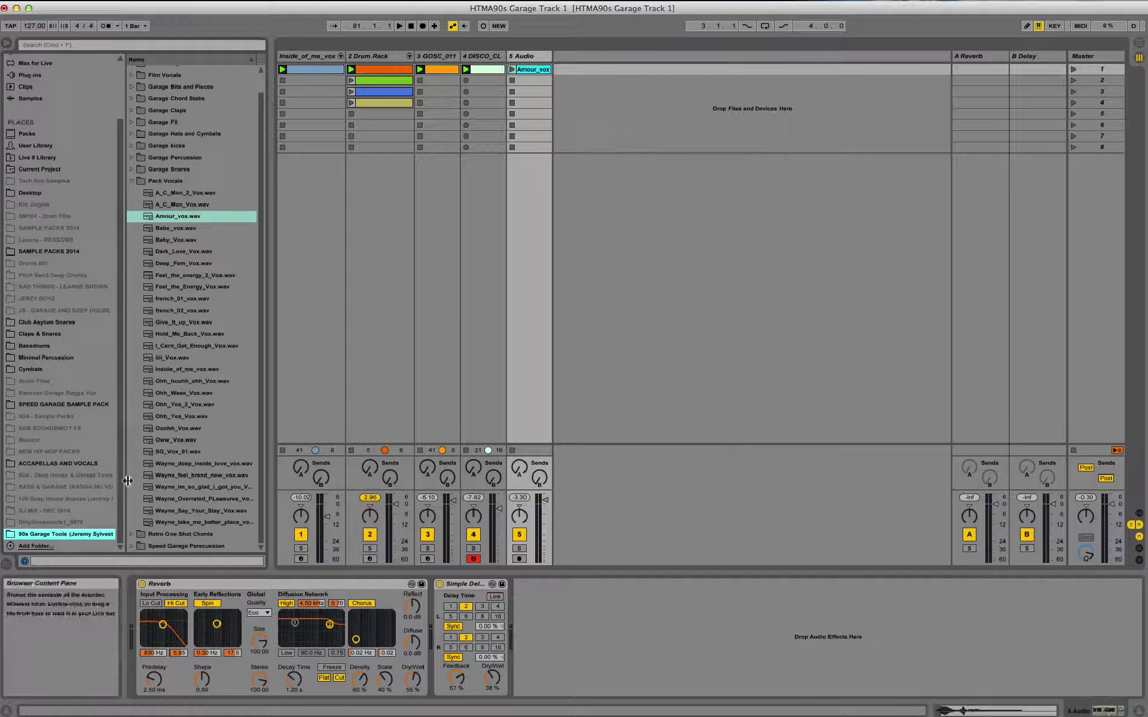
left_click(129, 181)
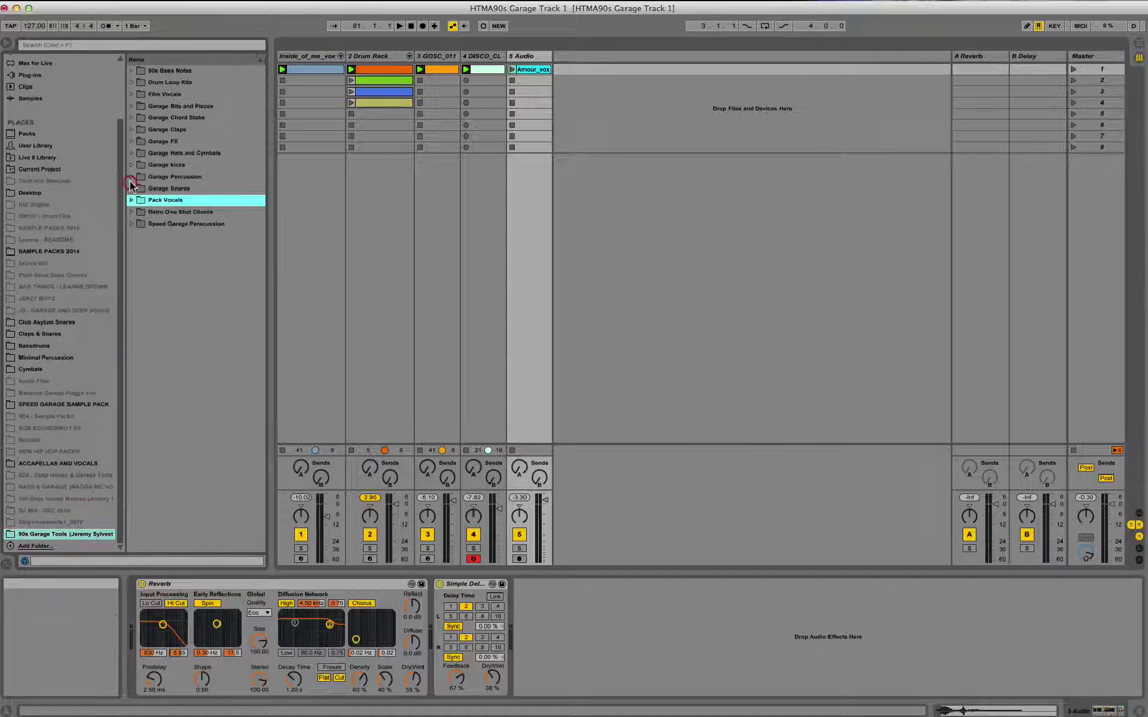
left_click(131, 142)
left_click(185, 153)
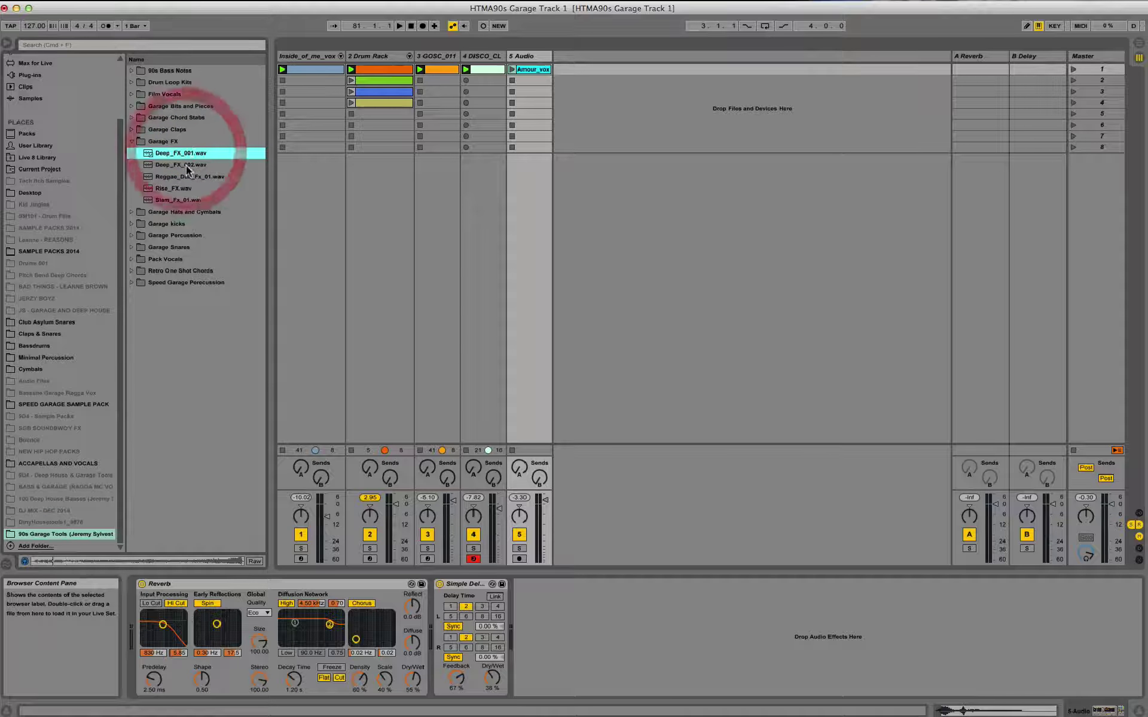
left_click(187, 165)
left_click(189, 177)
left_click(189, 188)
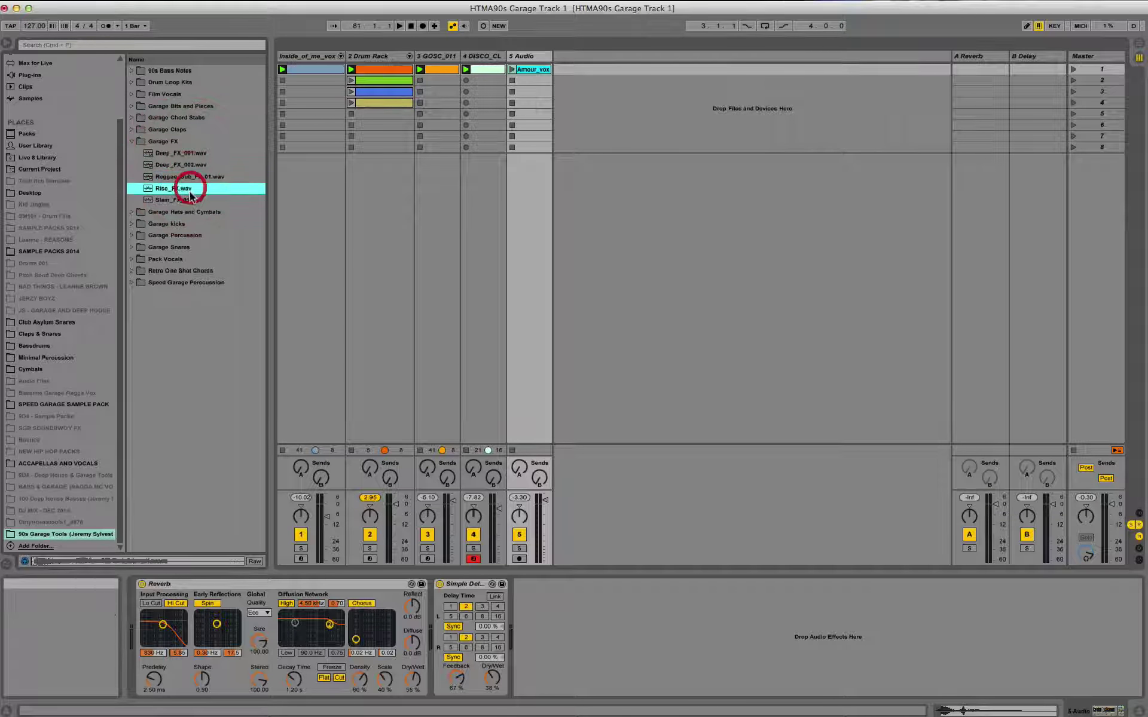
left_click(191, 200)
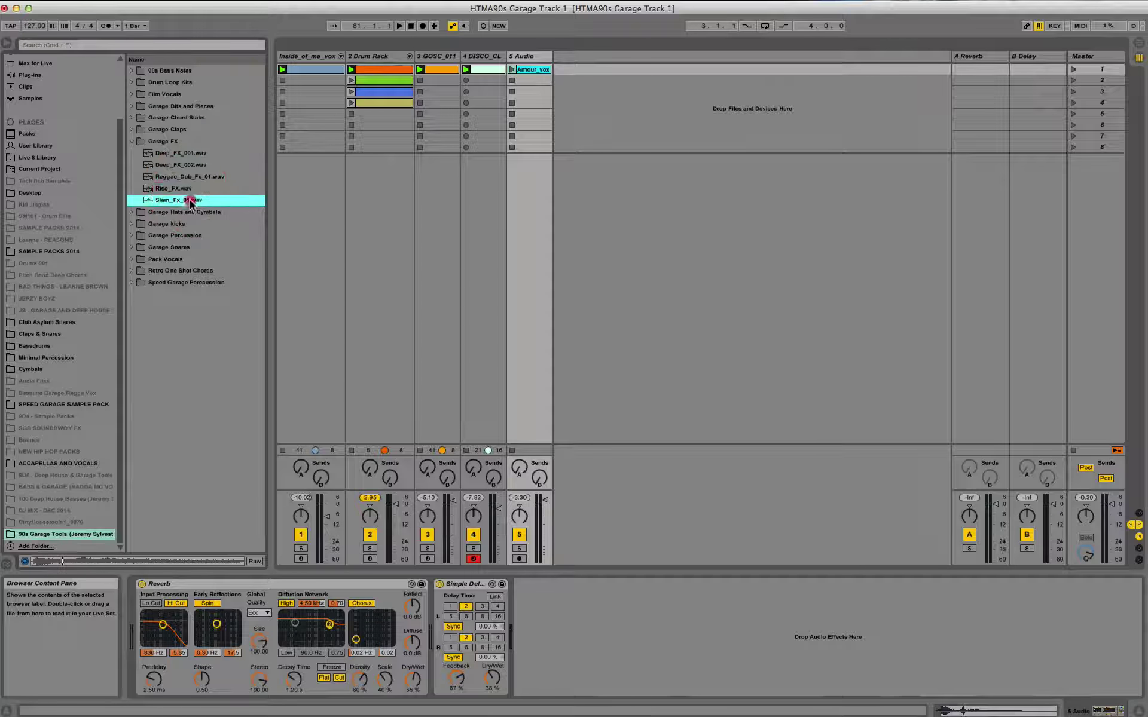
- Preview the SG_Armand loops one after another in the Armand Loop Kit of the Drum Loop Kits folder
left_click(132, 142)
left_click(131, 82)
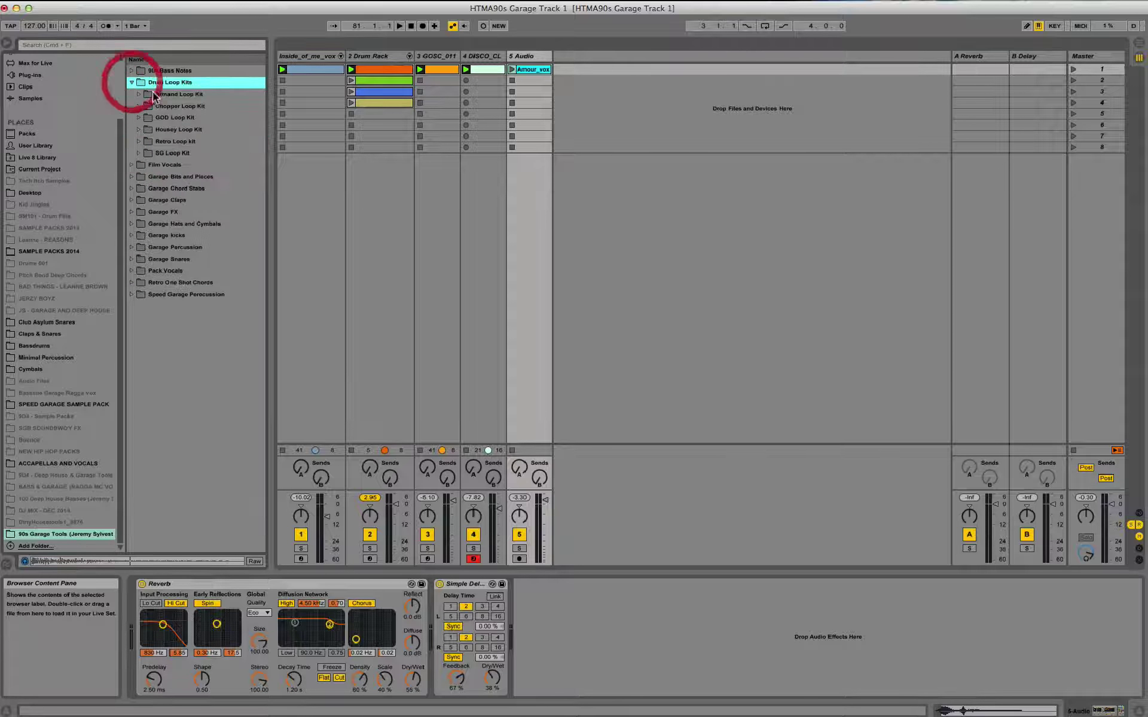
left_click(138, 94)
left_click(191, 106)
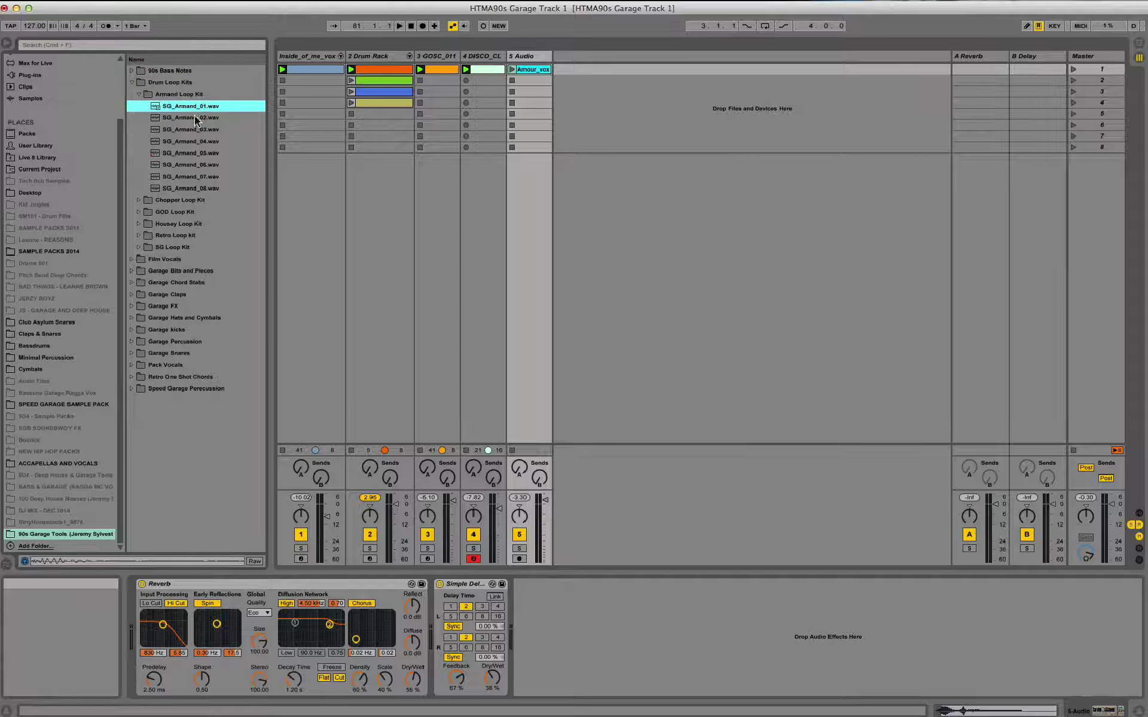
key("Down")
key("Down")
key("Down")
key("Down")
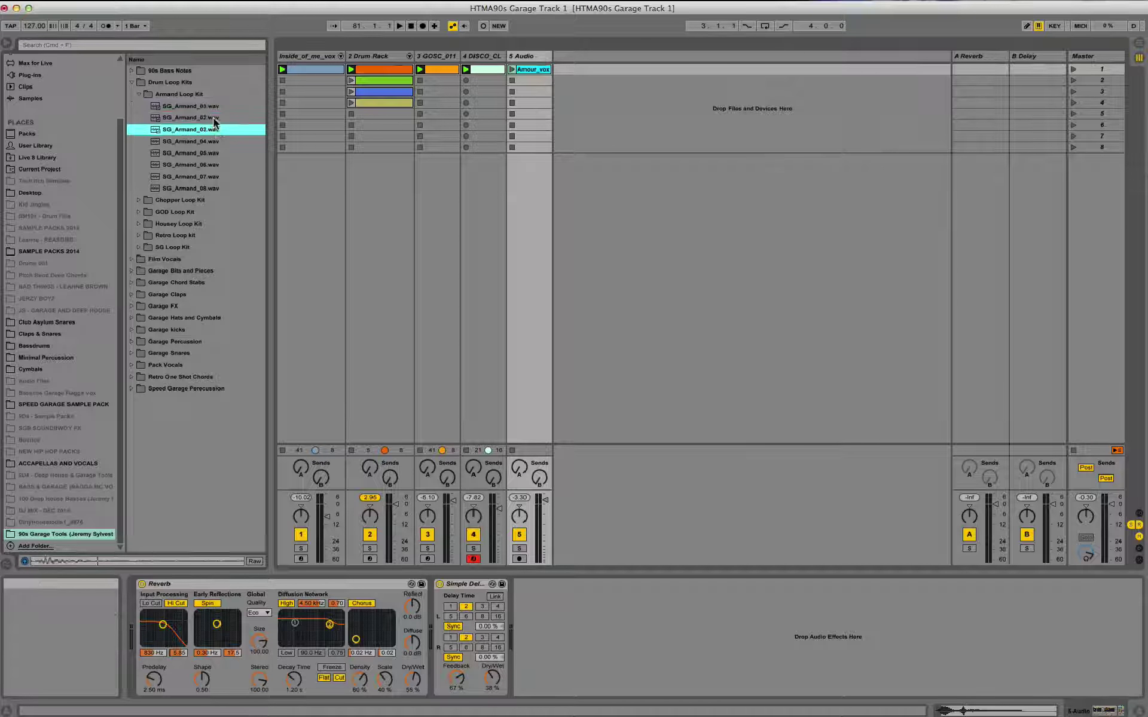
key("Down")
key("Down")
key("Down")
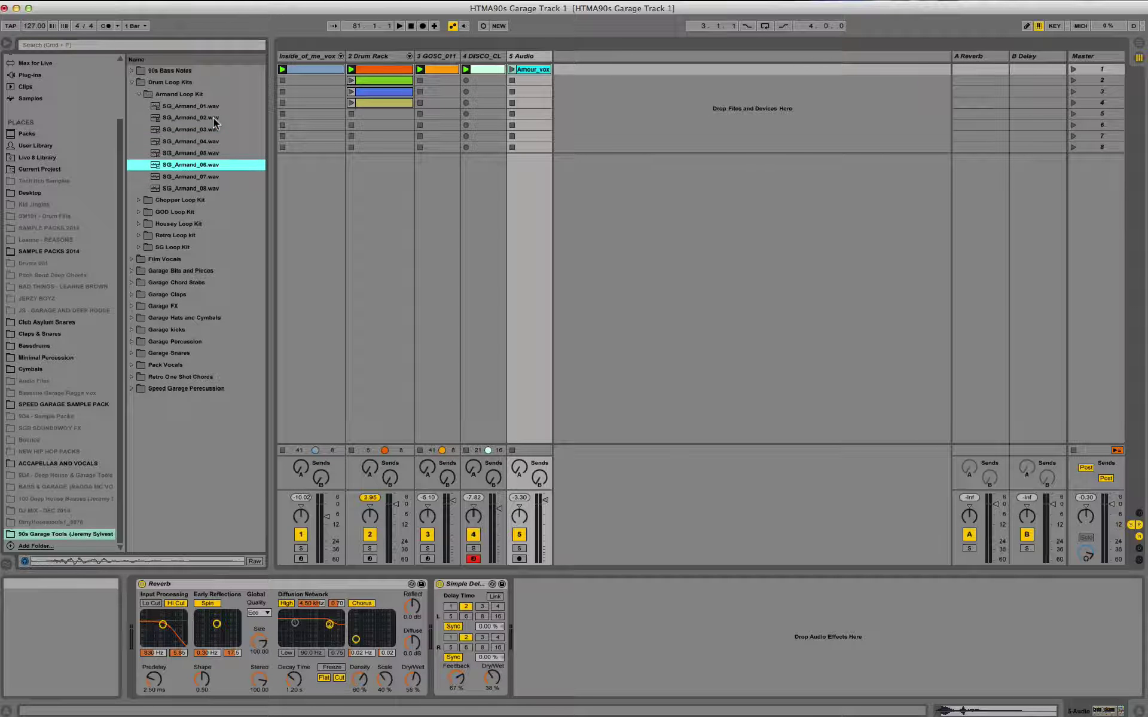
- Preview the hat, kick and snare loops in the Chopper Loop Kit, starting with Chopper_Cl_Hat
left_click(138, 94)
left_click(139, 106)
key("Down")
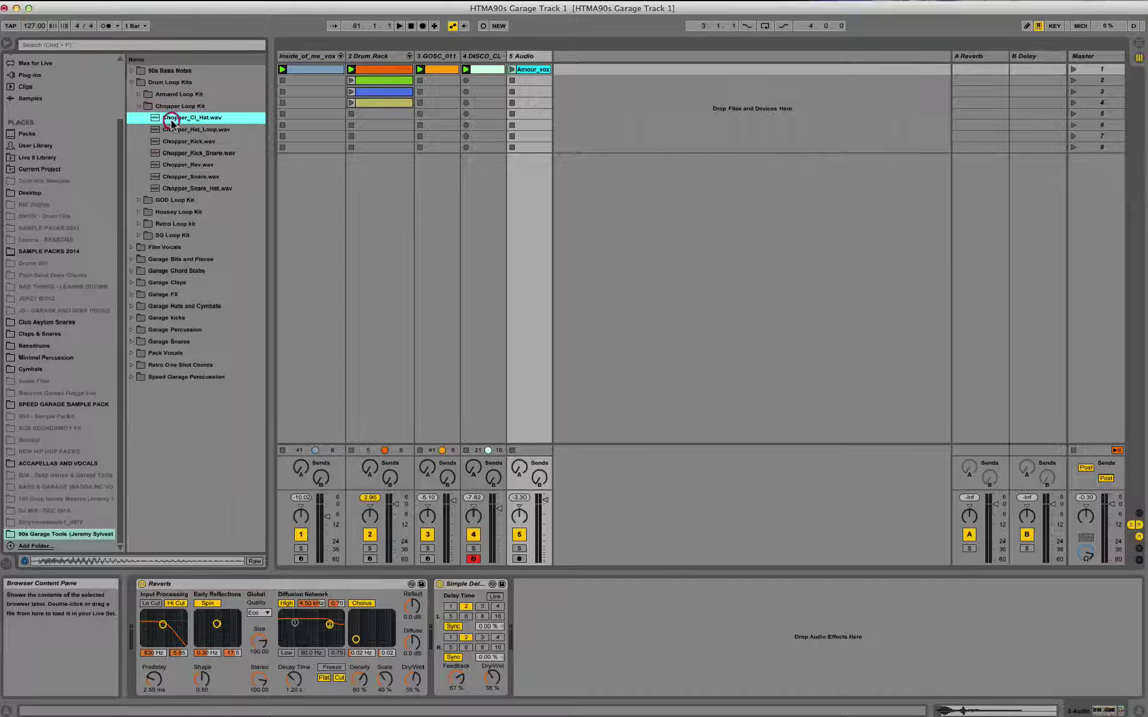
key("Up")
key("Down")
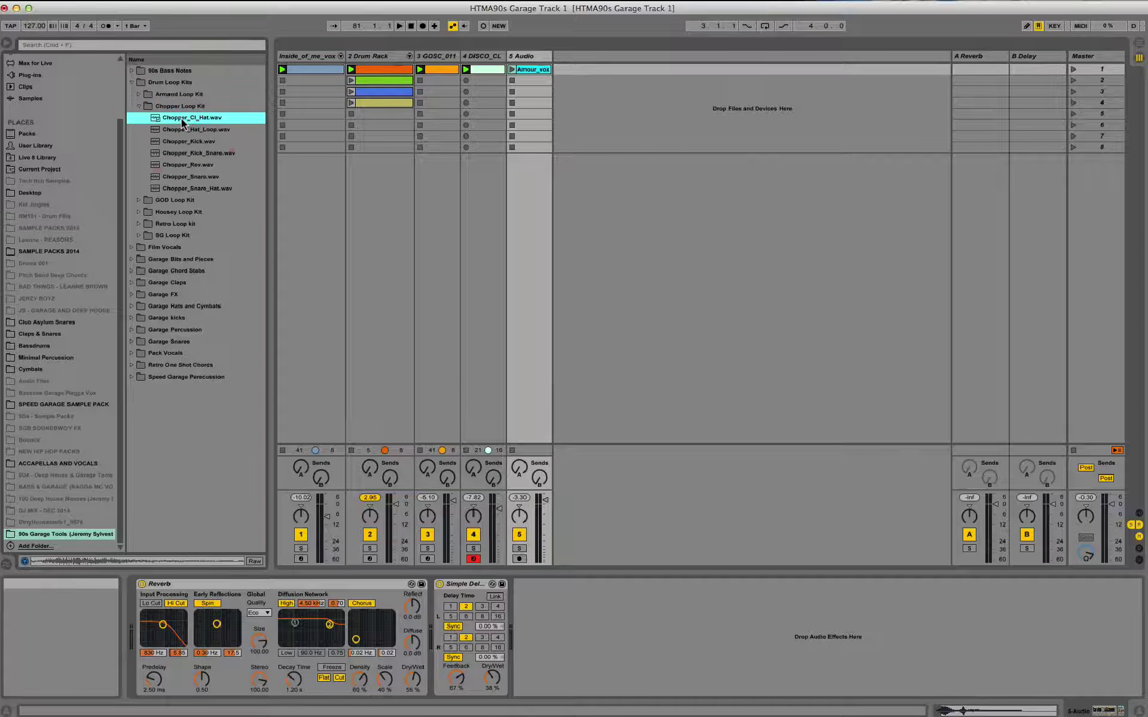
key("Up")
key("Down")
key("Down")
key("Down")
key("Down")
key("Down")
key("Down")
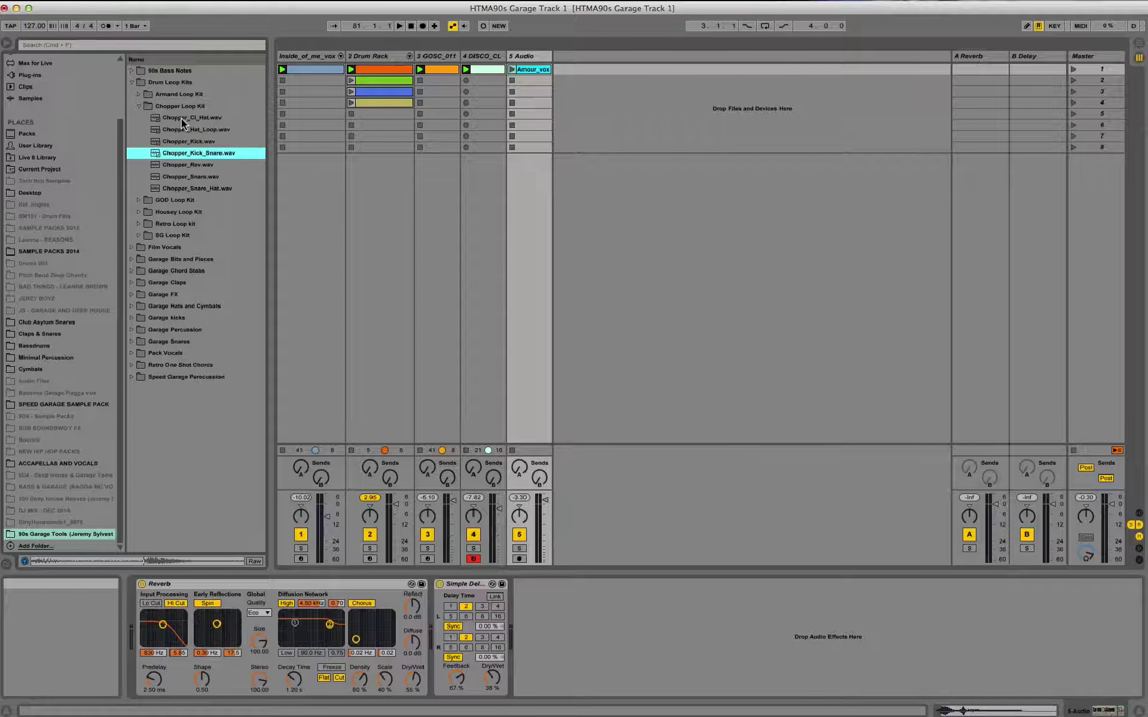
- Preview the GOD_LTD_beat loops in the GOD LTD 01 folder of the GOD Loop Kit, starting with the first beat
left_click(139, 107)
left_click(138, 118)
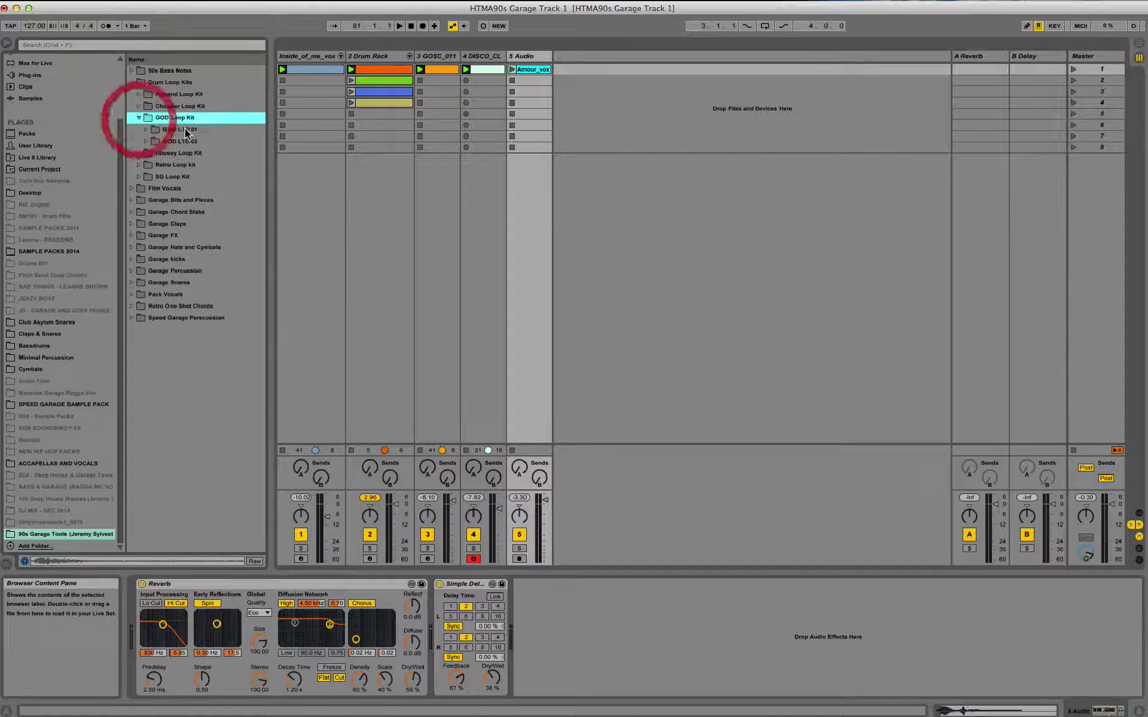
left_click(179, 129)
key("Right")
left_click(204, 142)
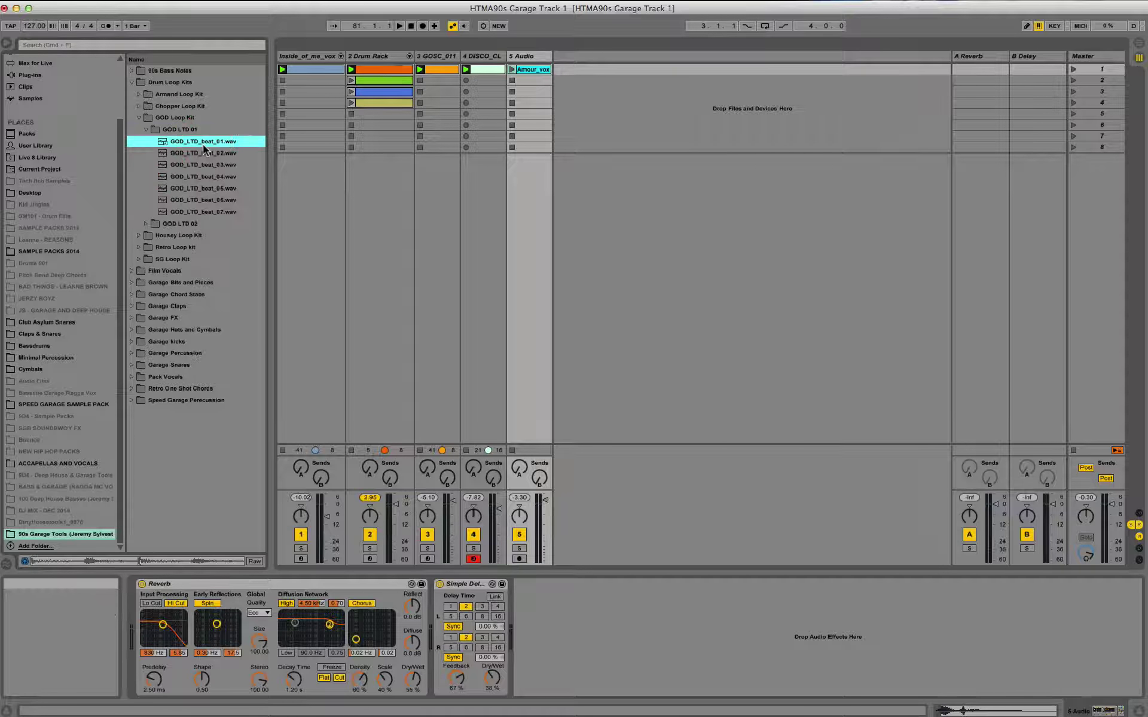
key("Down")
key("Down")
key("Down")
key("Down")
key("Down")
key("Down")
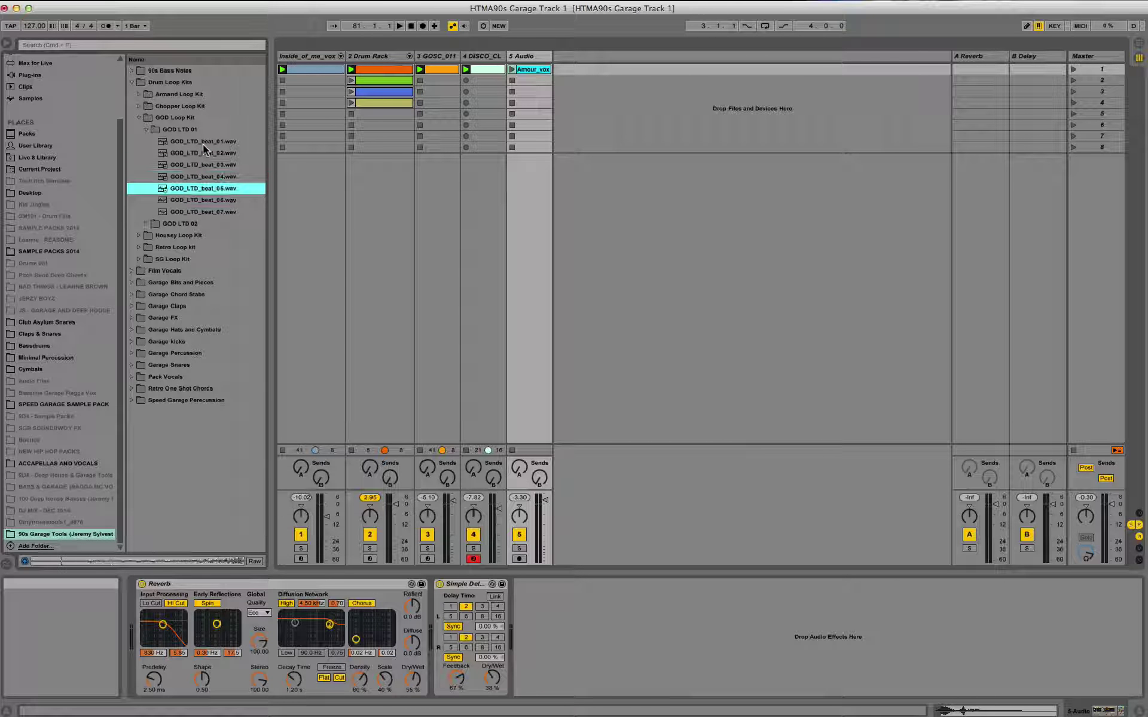
- Preview the SG_GOD_Beat loops 01 to 07 in the GOD LTD 02 folder
left_click(143, 130)
left_click(145, 141)
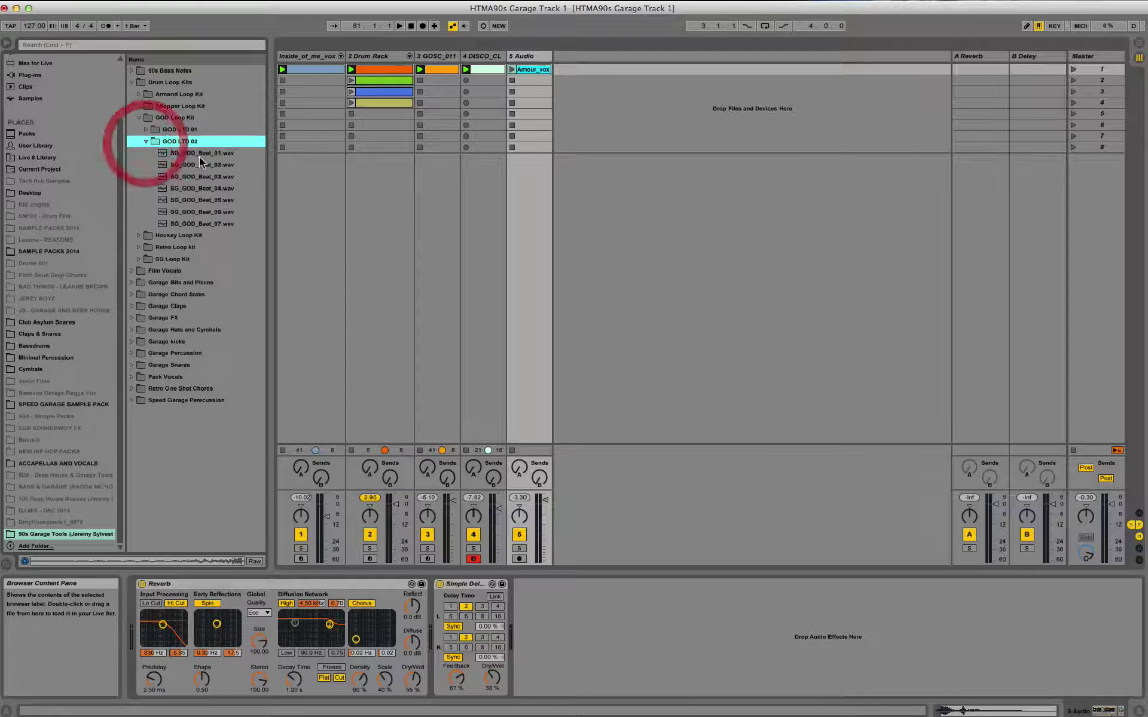
left_click(200, 155)
key("Down")
key("Down")
key("Down")
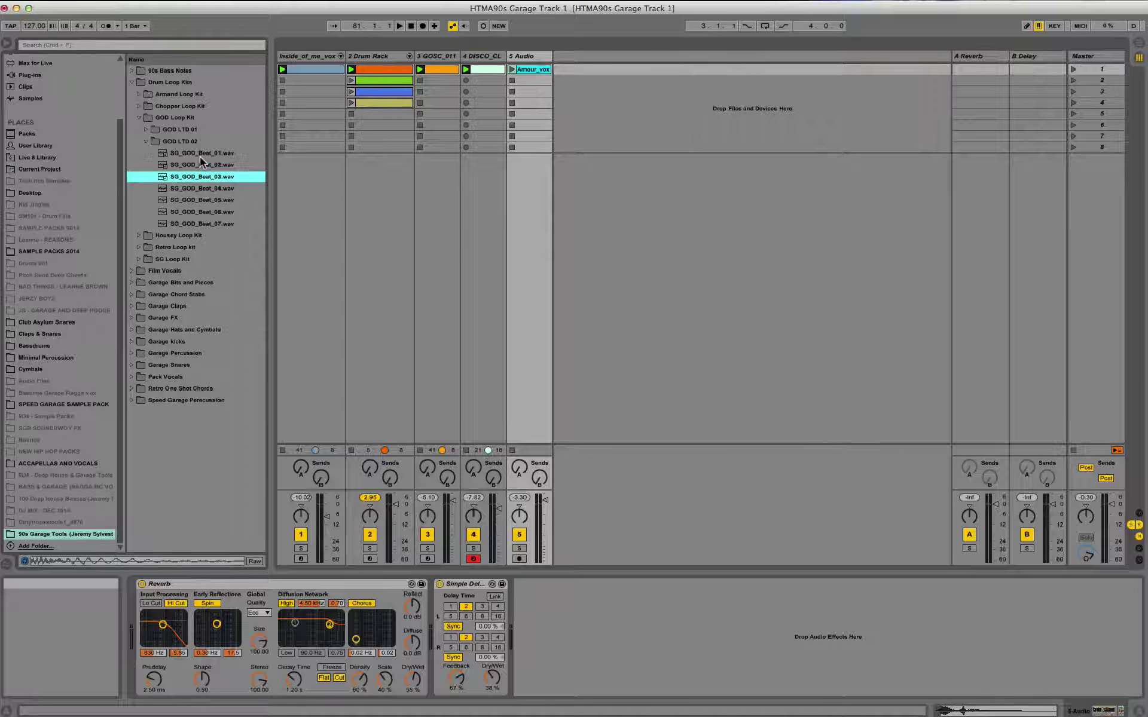
key("Down")
key("Down")
key("Down")
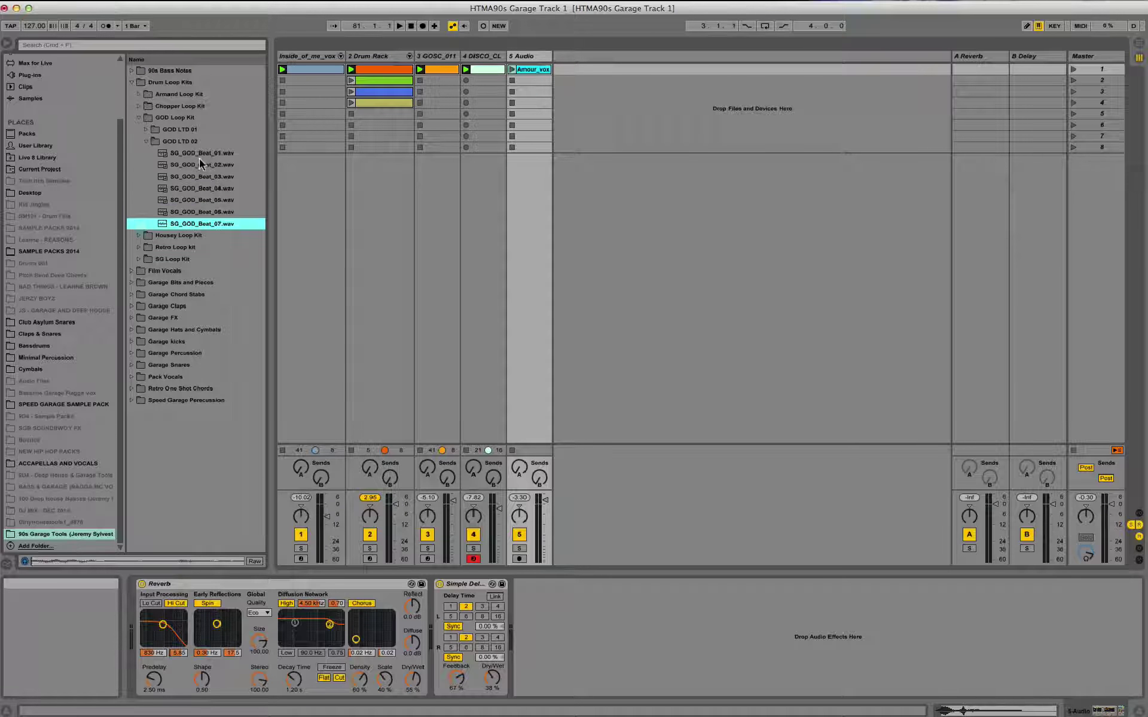
- Preview the Housey_Loop_03 loops from A through Rev in the Housey Loop Kit 03 folder
left_click(145, 142)
left_click(140, 154)
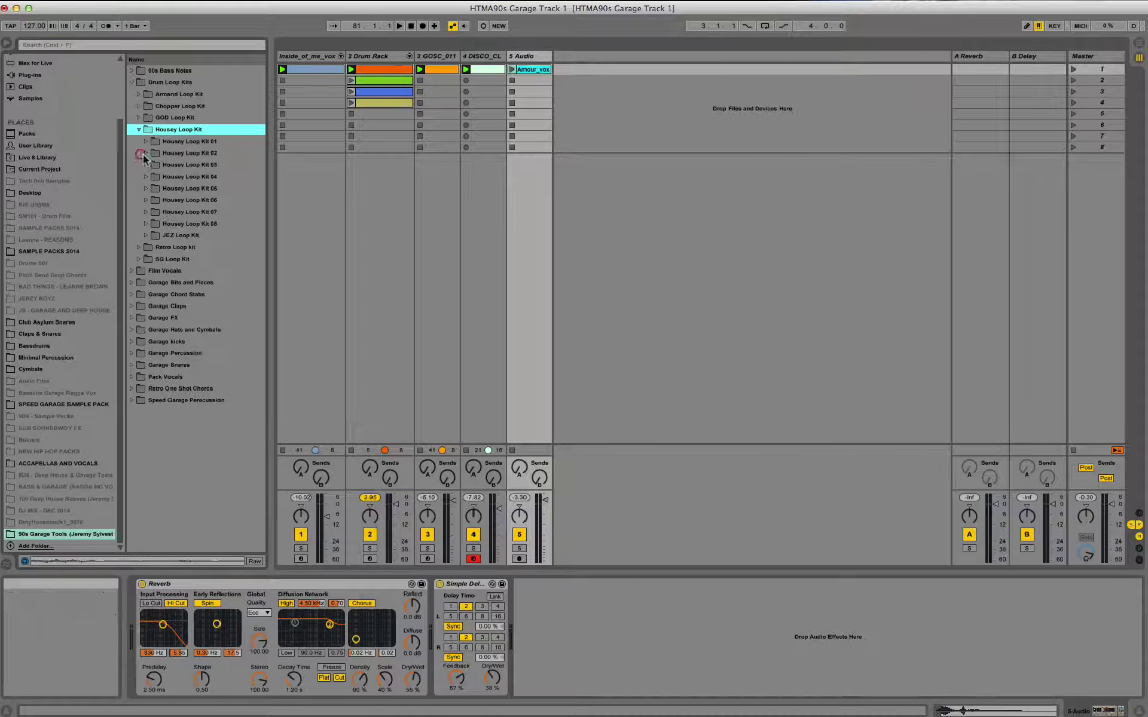
left_click(195, 164)
key("Right")
left_click(205, 180)
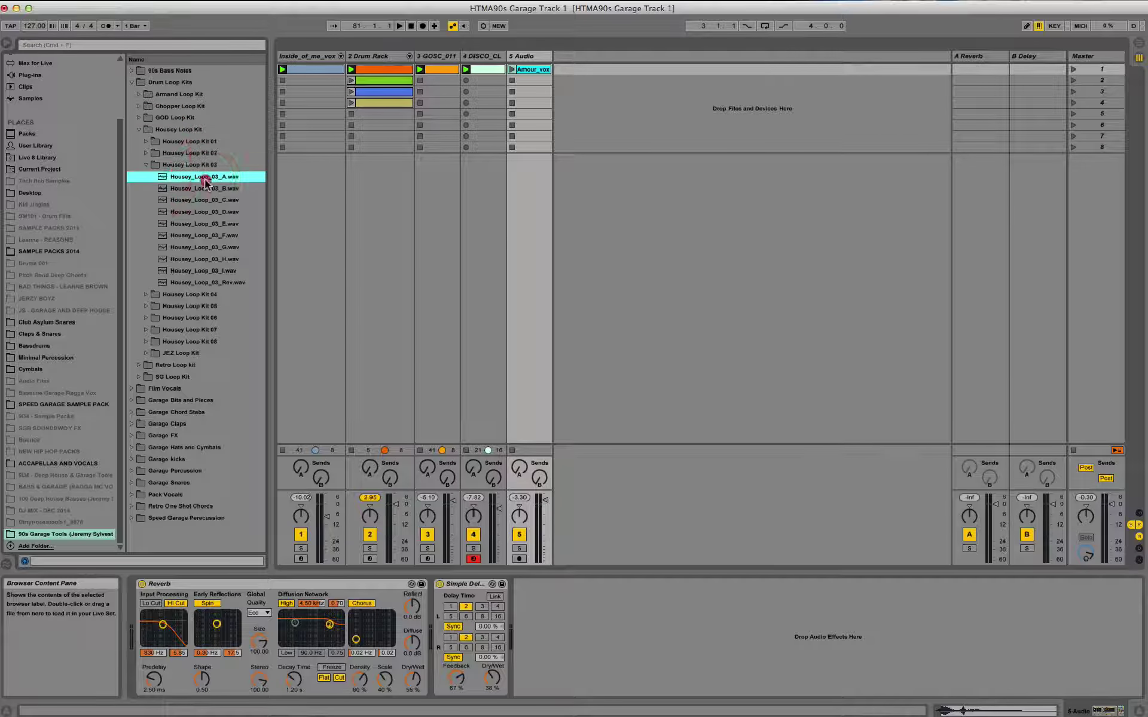
key("Down")
key("Down")
key("Down")
key("Down")
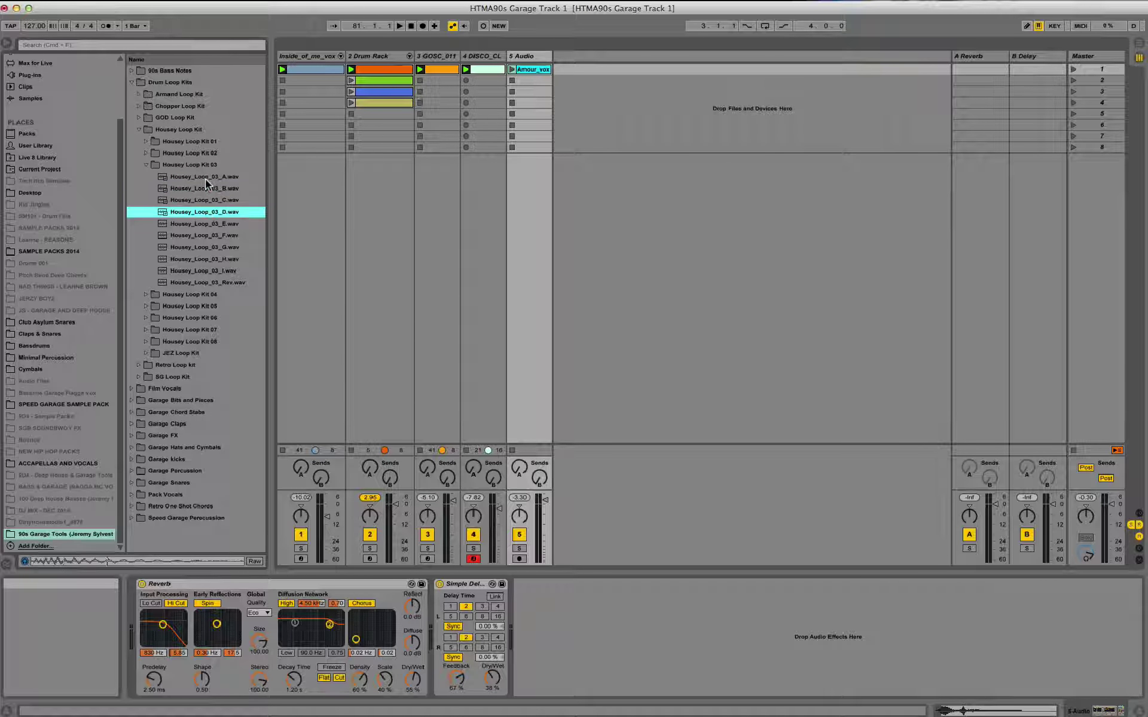
key("Down")
key("Down")
key("Down")
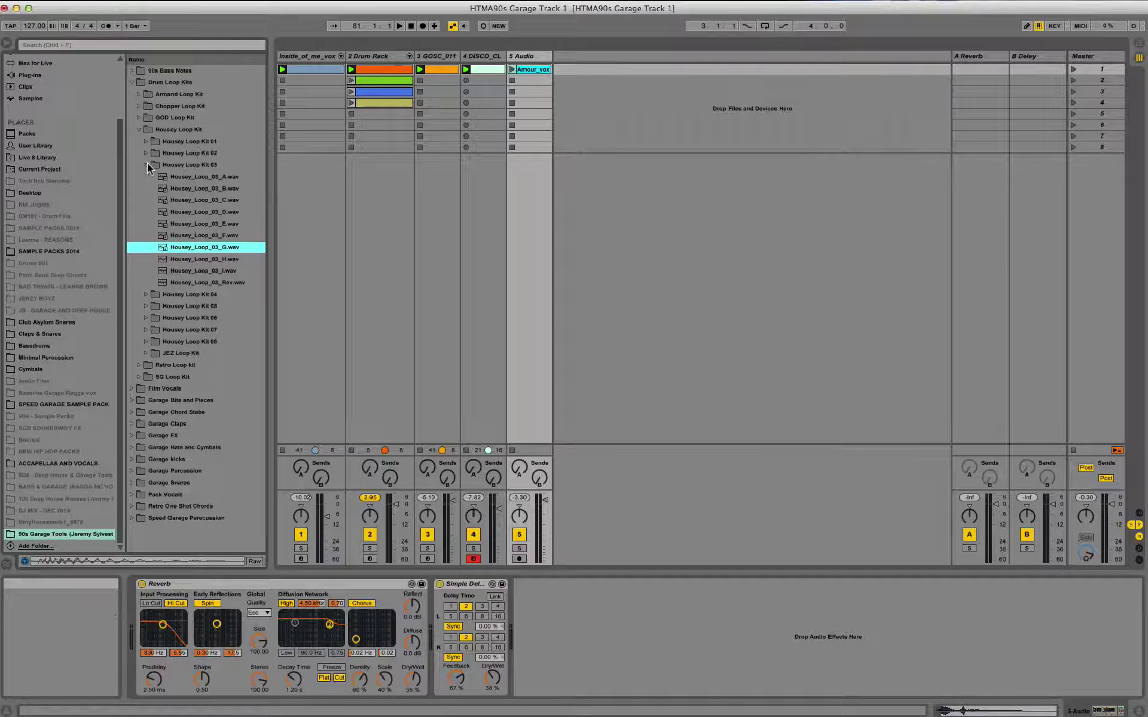
key("Down")
key("Down")
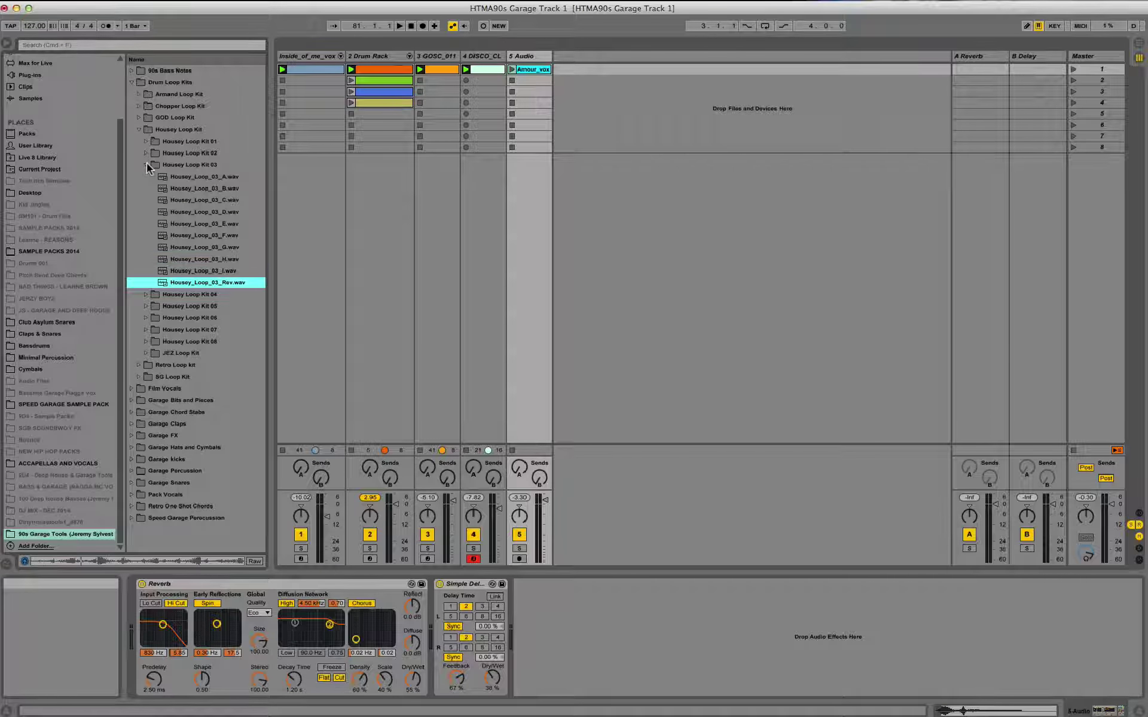
left_click(146, 162)
left_click(140, 130)
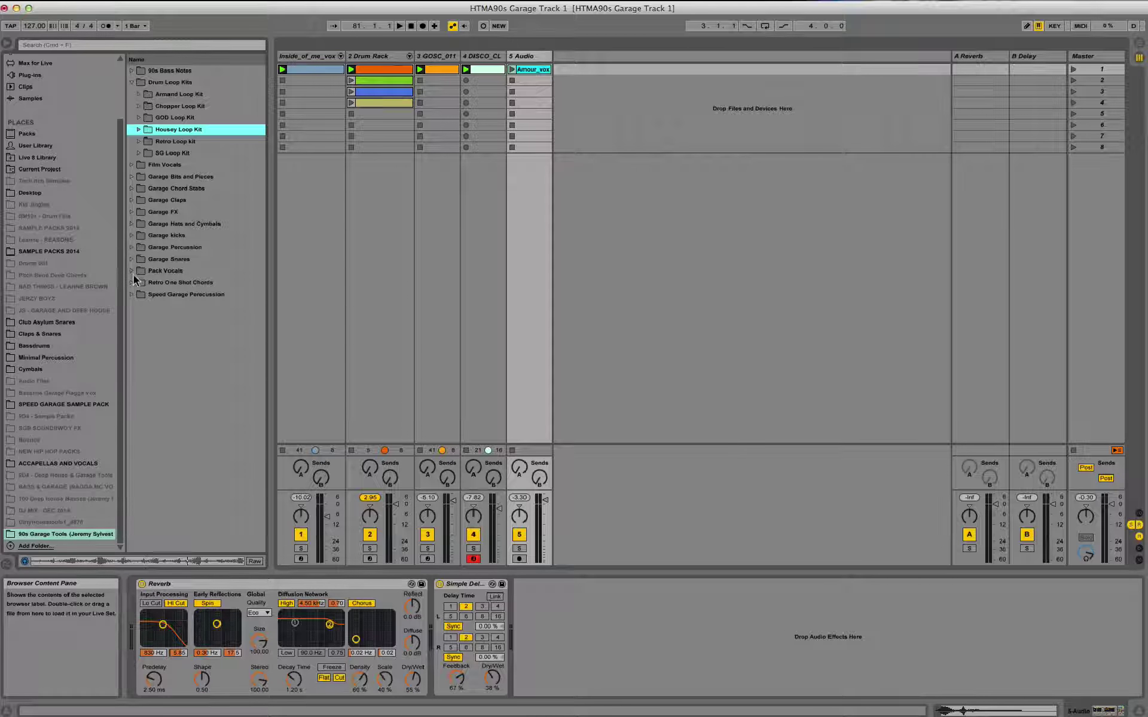
- Preview the speed garage percussion loops from Kick_Hat_loop to Too_Bad_Break_01_B in the pack's speed garage percussion folder
left_click(133, 295)
left_click(194, 235)
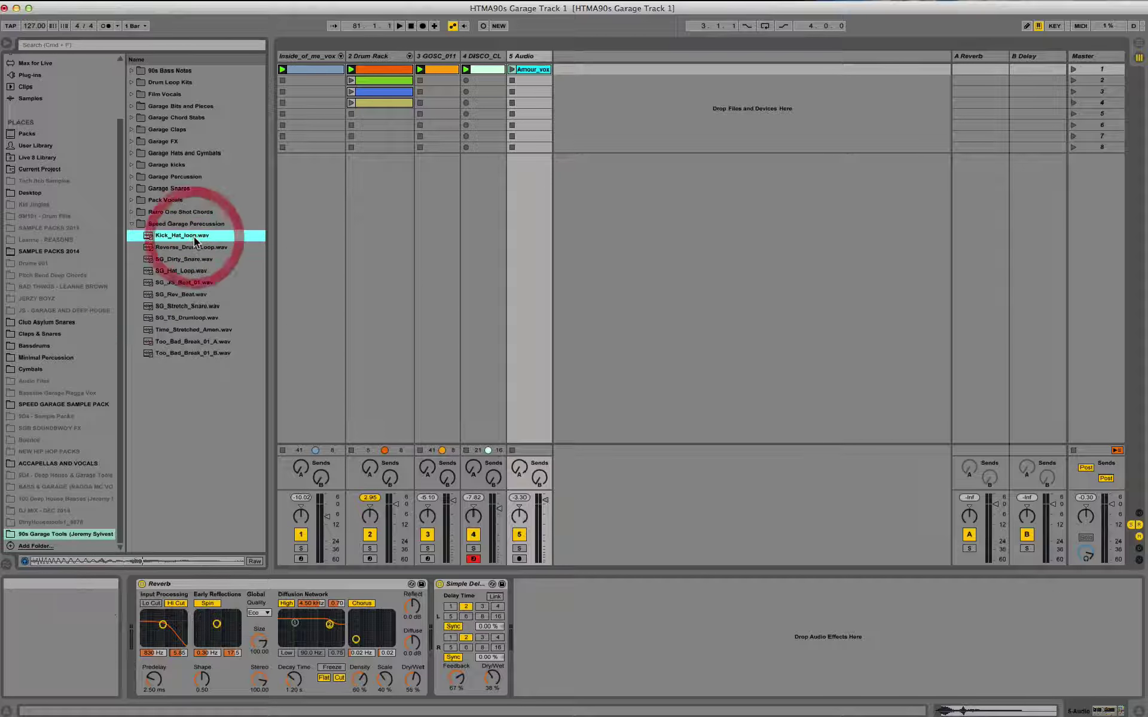
key("Down")
key("Down")
left_click(220, 270)
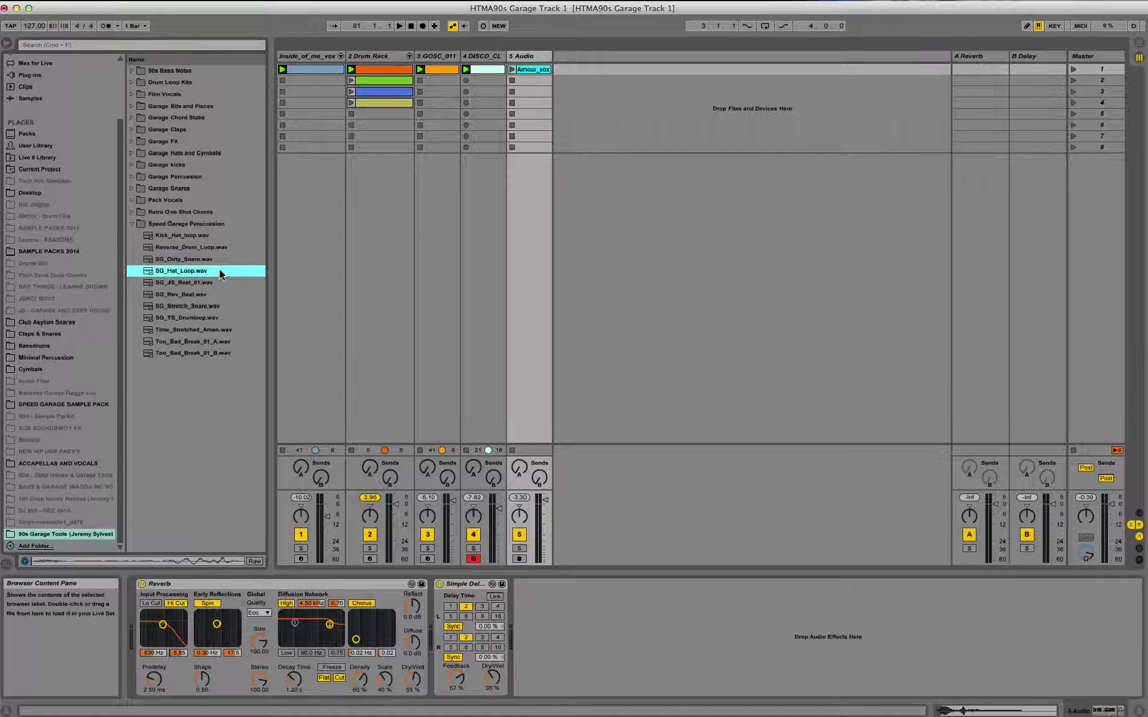
key("Down")
key("Down")
key("Down")
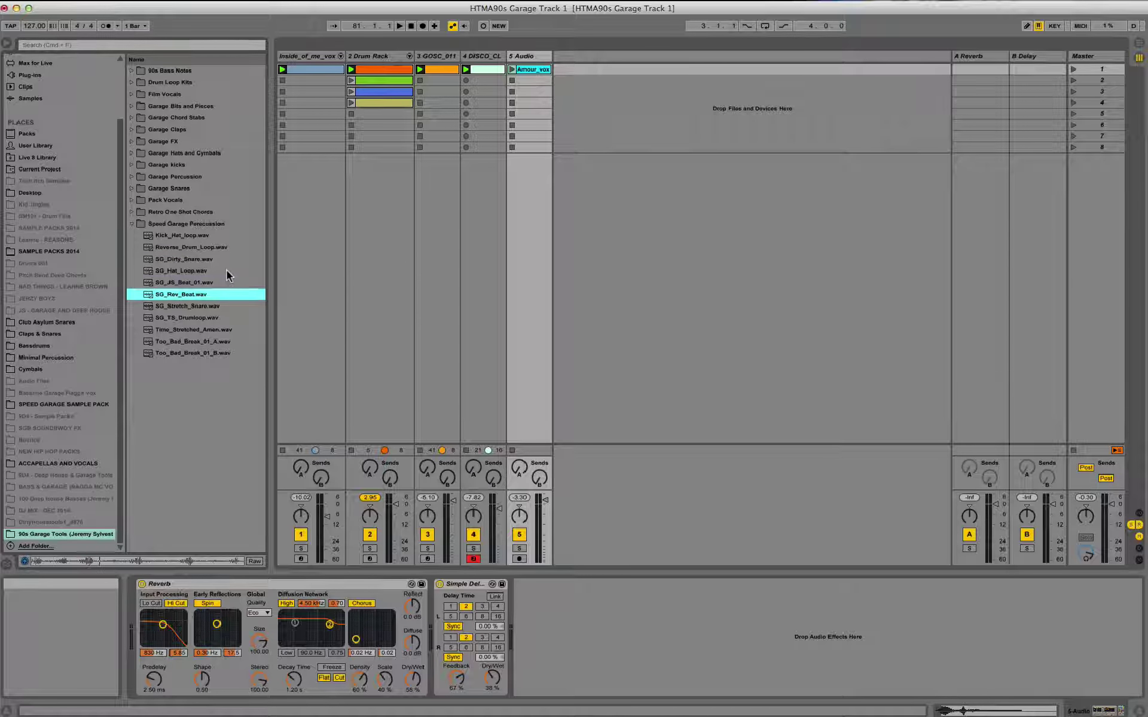
key("Down")
key("Down")
key("Down")
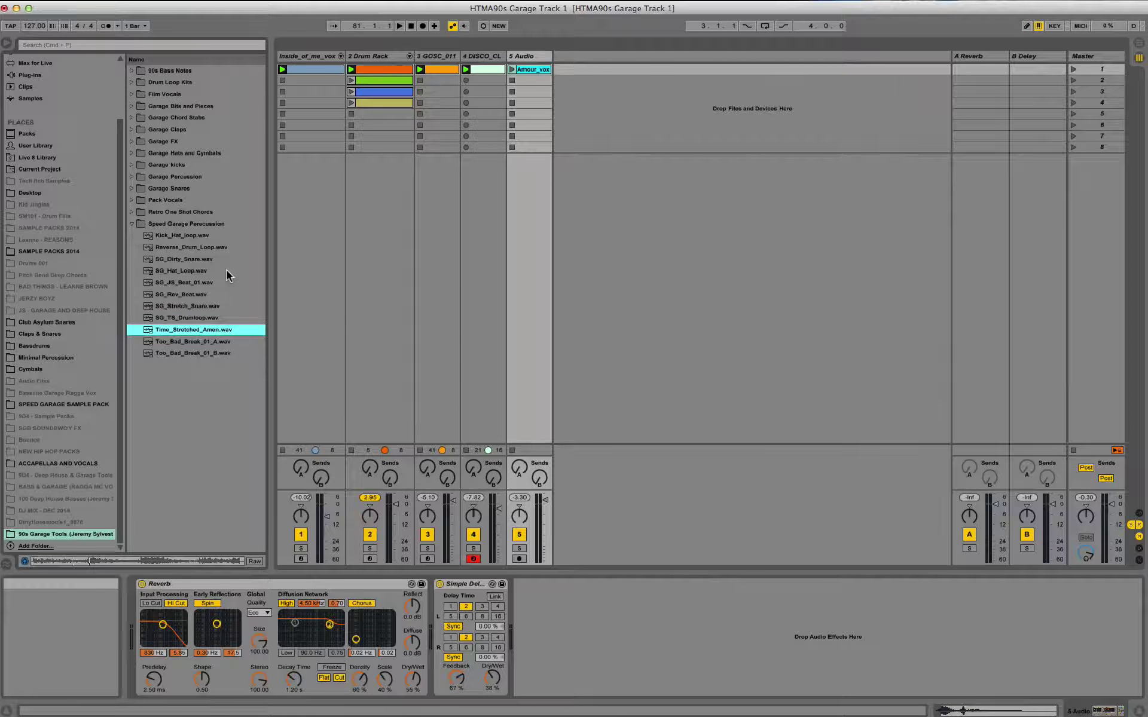
key("Down")
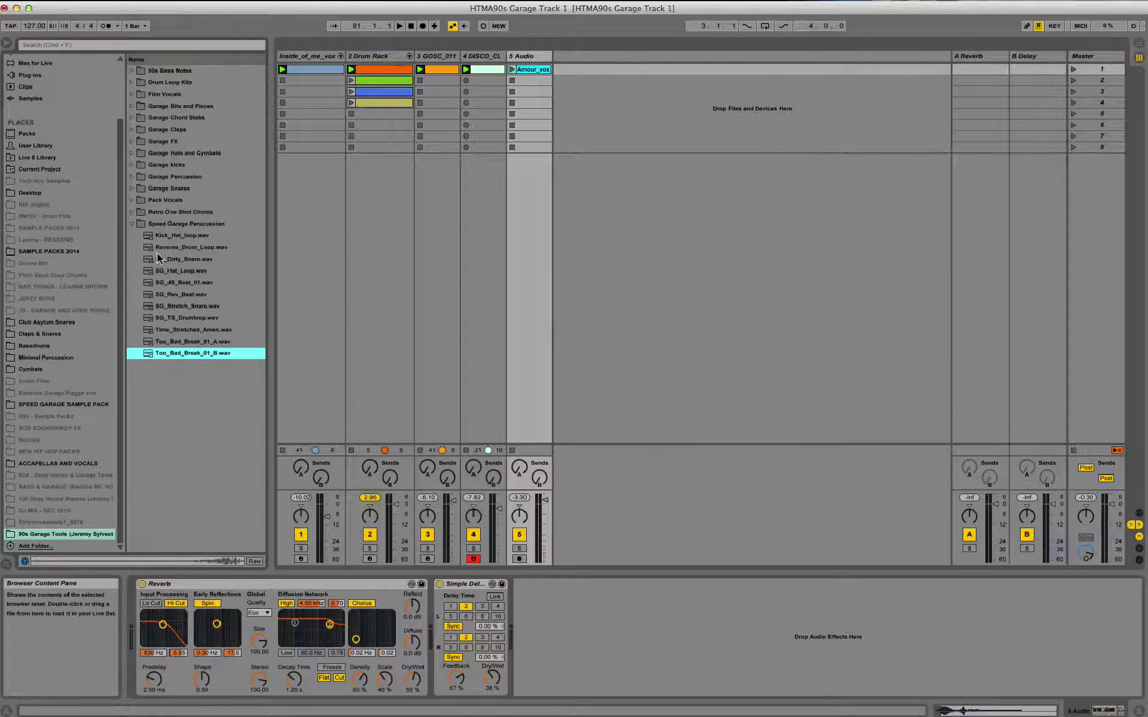
left_click(131, 224)
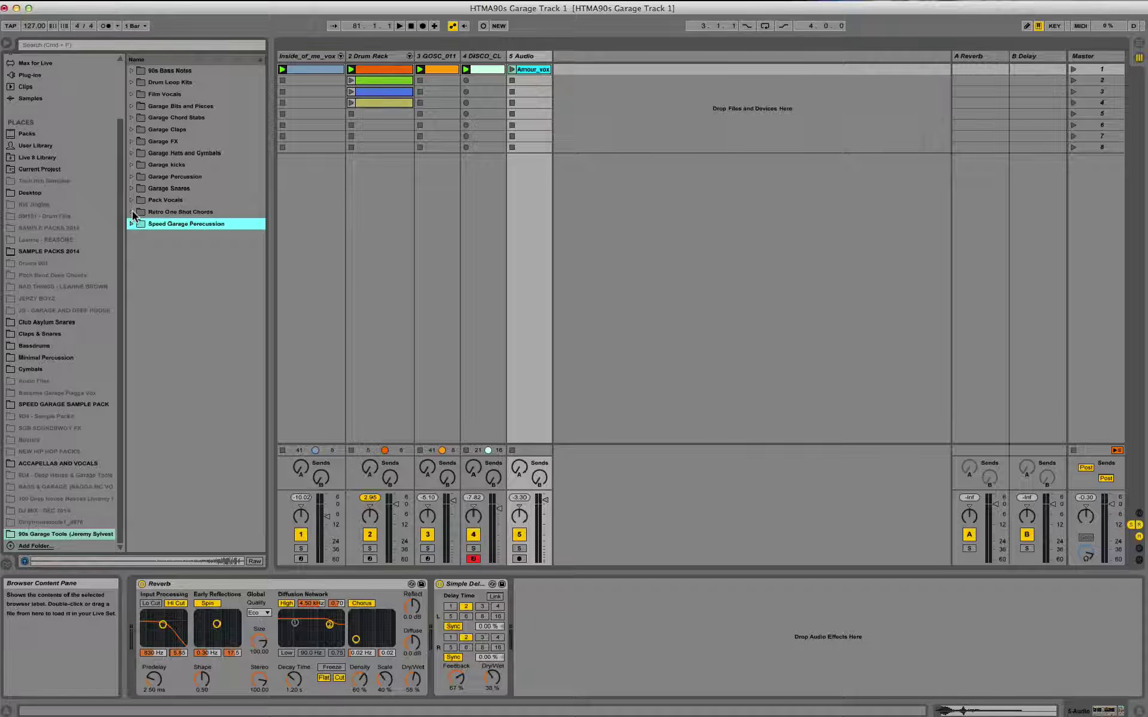
- Preview the chord samples in the Garage Chord Stabs folder, starting with Jazz_Stab_01
left_click(132, 212)
left_click(134, 213)
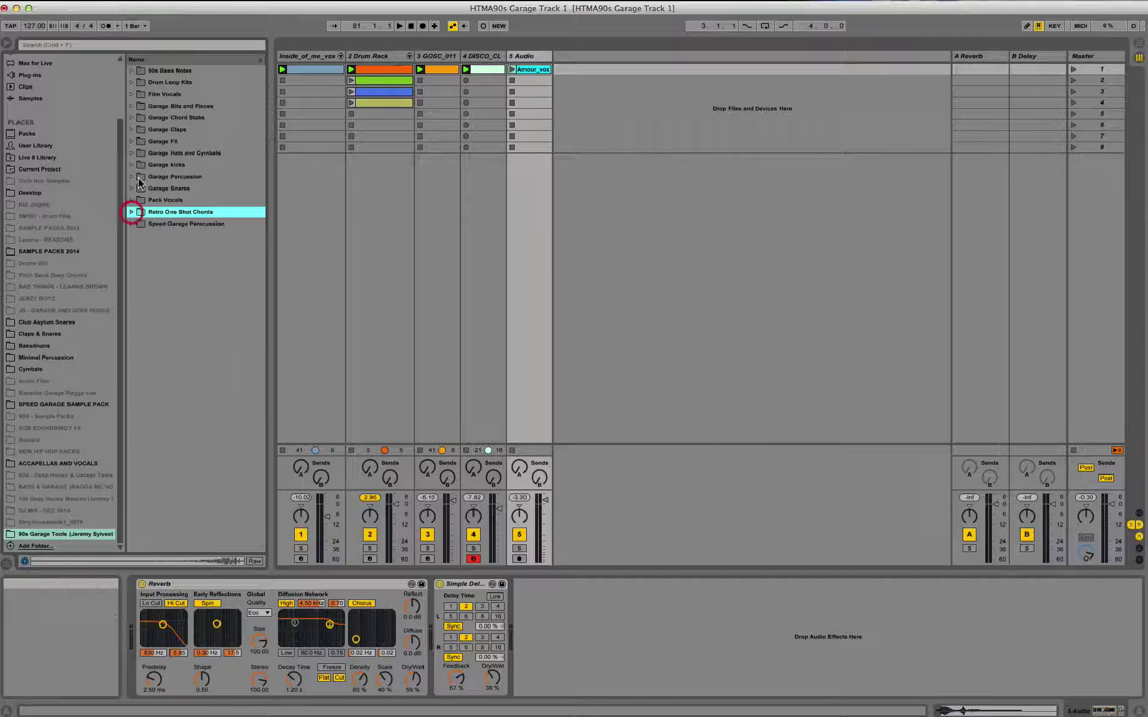
left_click(132, 117)
left_click(196, 246)
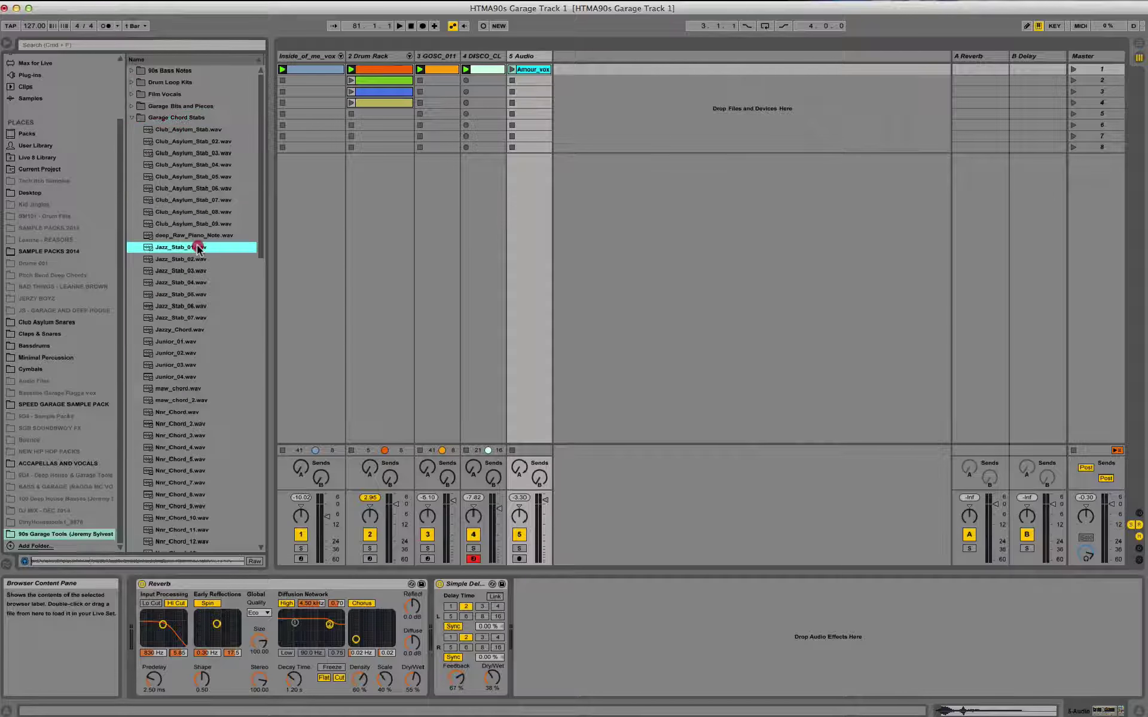
key("Down")
key("Down")
left_click_drag(262, 243, 260, 286)
key("Down")
key("Down")
key("Down")
key("Down")
key("Down")
key("Down")
key("Down")
key("Down")
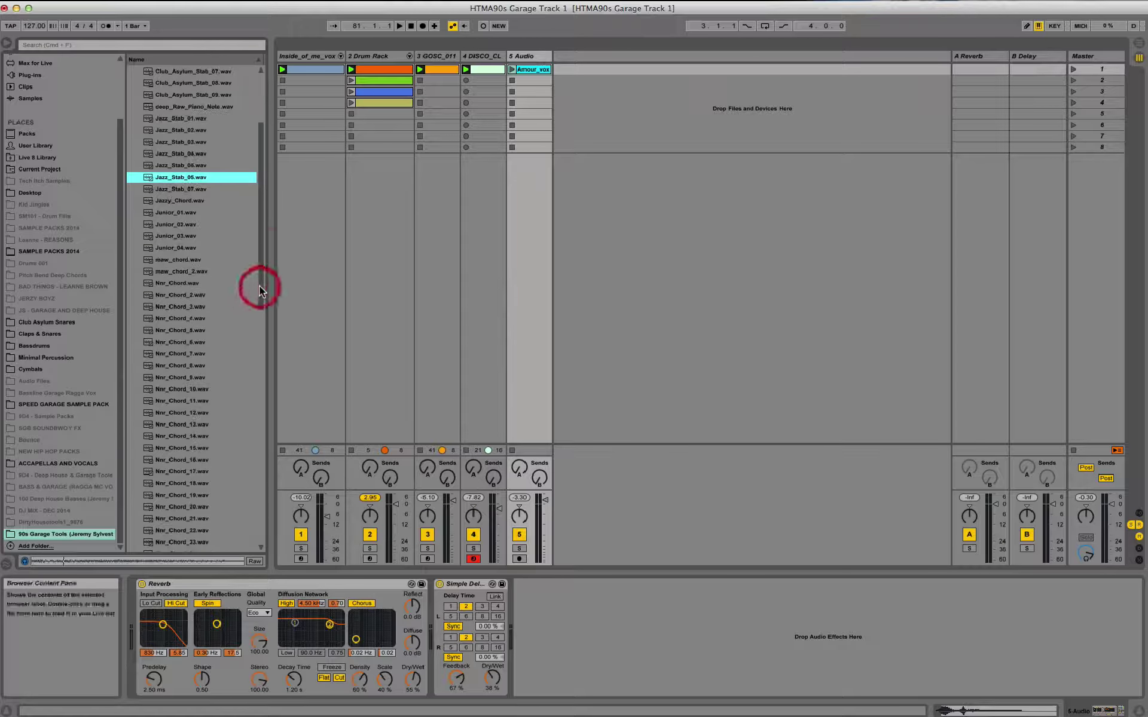
- Audition the chord samples in the Garage Chord Stabs folder from Jazz_Stab_07 down to Nnr_Chord_8, replaying Nnr_Chord_7
key("Down")
key("Down")
key("Down")
key("Down")
key("Down")
key("Down")
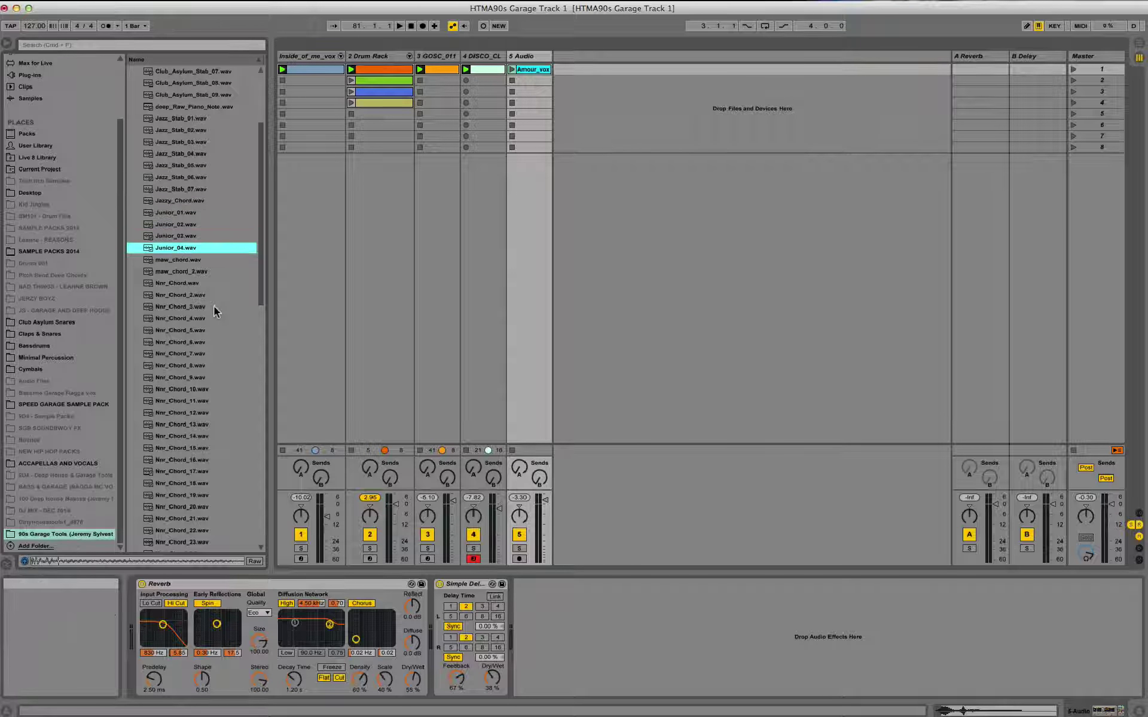
key("Down")
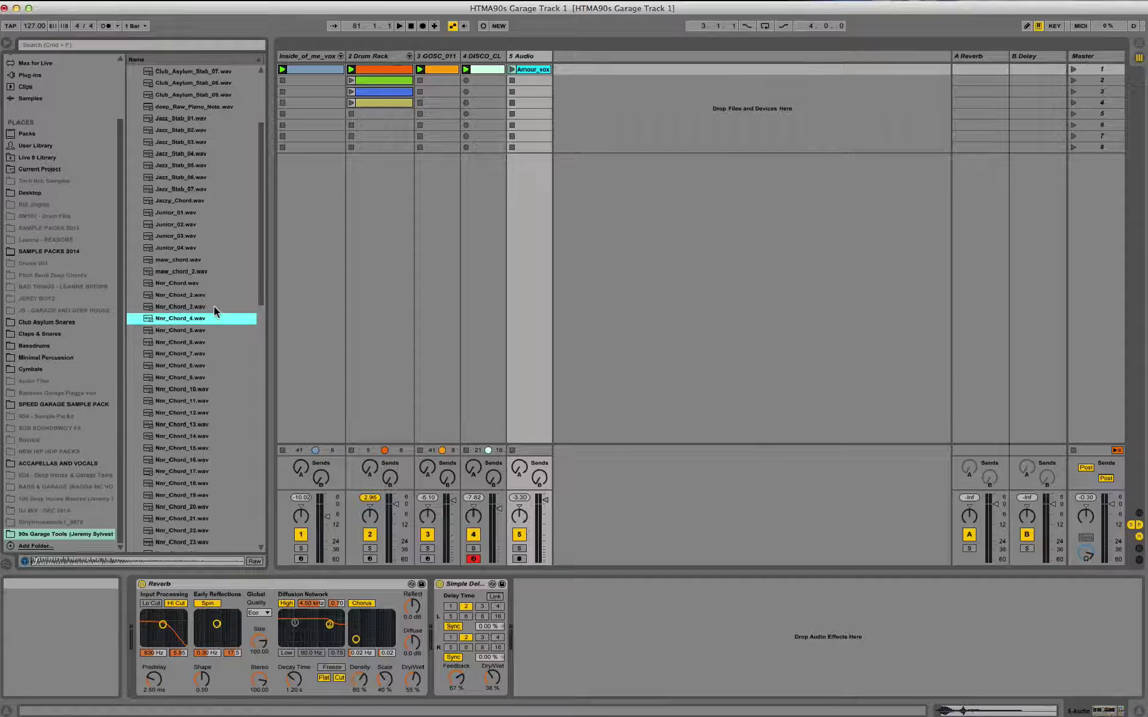
key("Down")
key("Down")
key("Down")
key("Down")
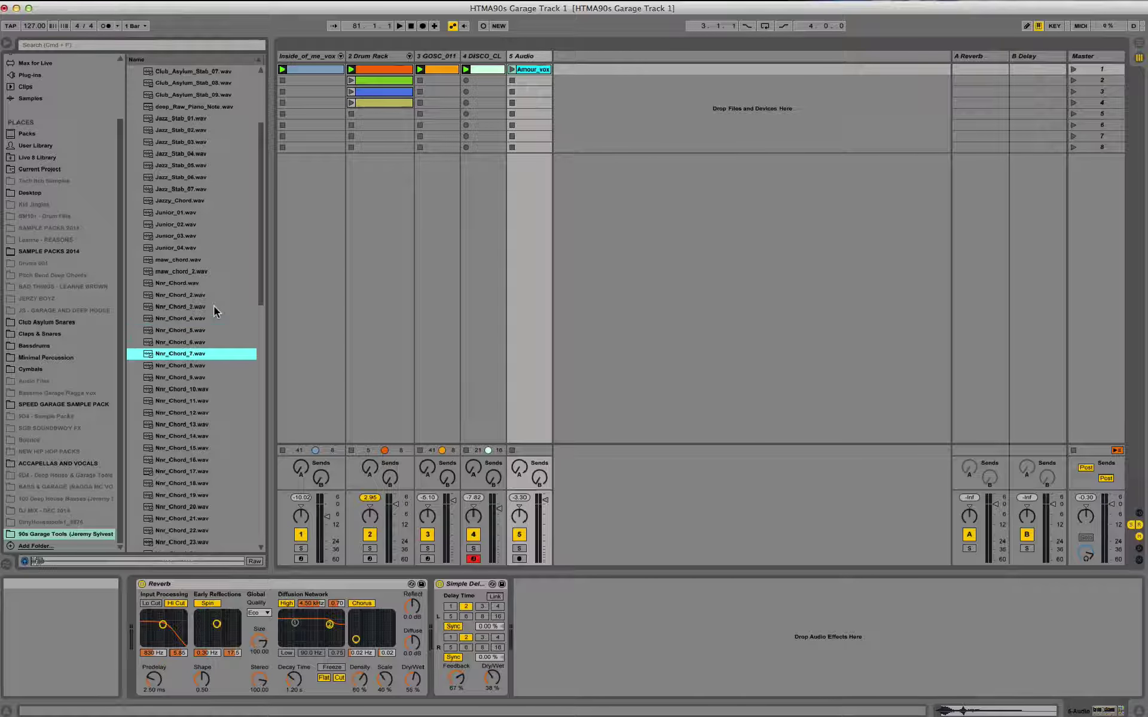
key("Down")
key("Up")
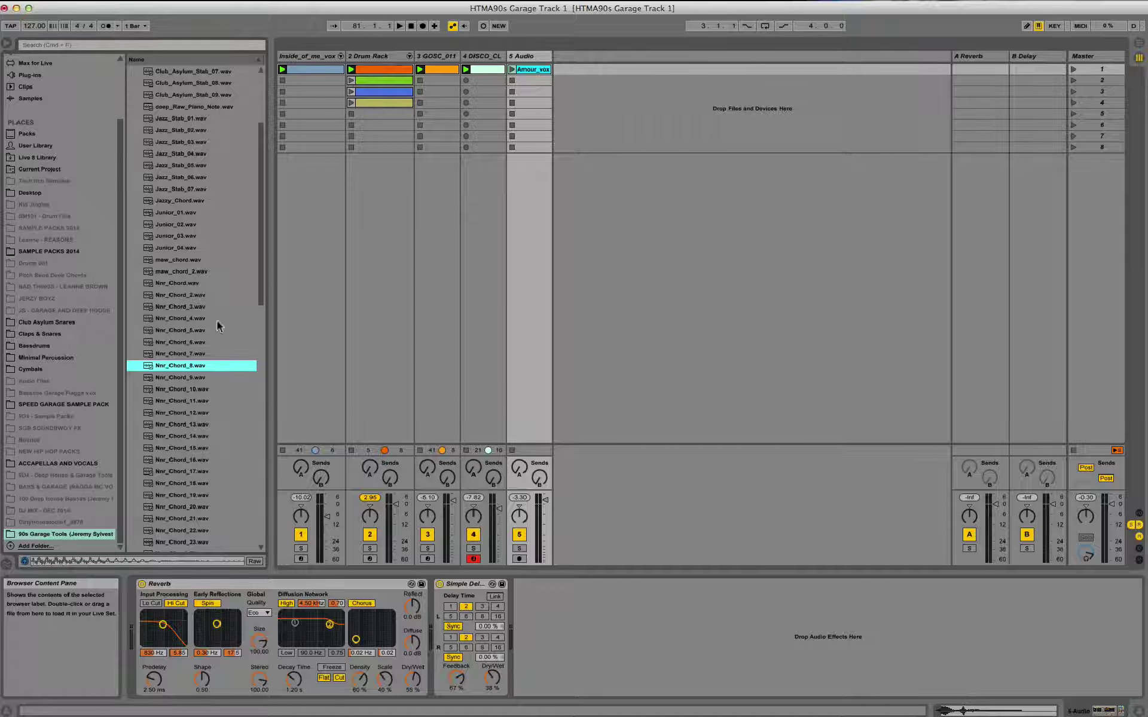
key("Up")
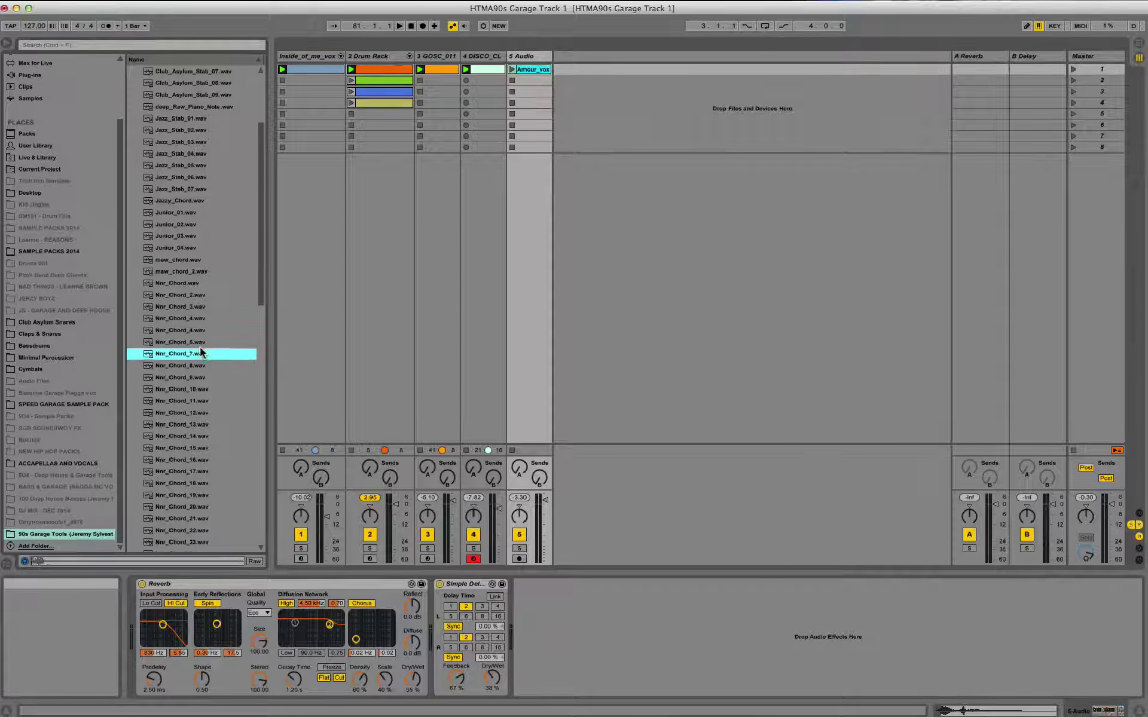
- Audition the chord samples from Nnr_Chord_8 to Nnr_Chord_17, going back to Nnr_Chord_15 and Nnr_Chord_16 to compare them
key("Down")
key("Down")
key("Down")
key("Down")
key("Down")
key("Down")
key("Down")
key("Down")
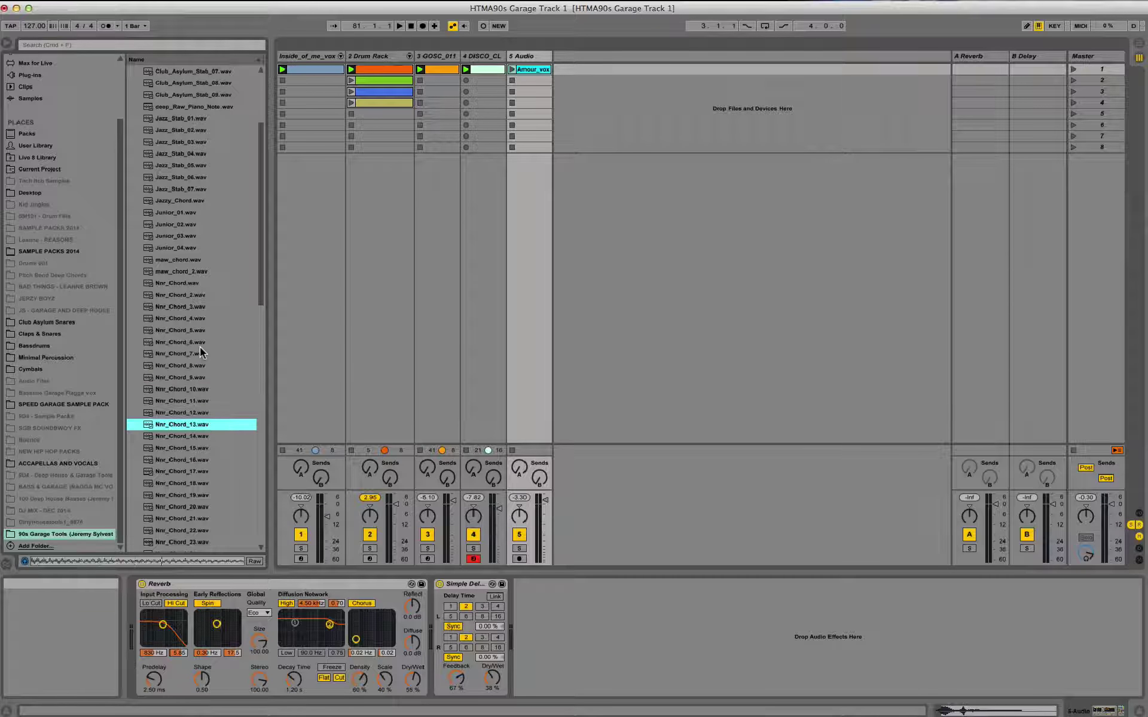
key("Down")
key("Down")
left_click_drag(261, 284, 257, 305)
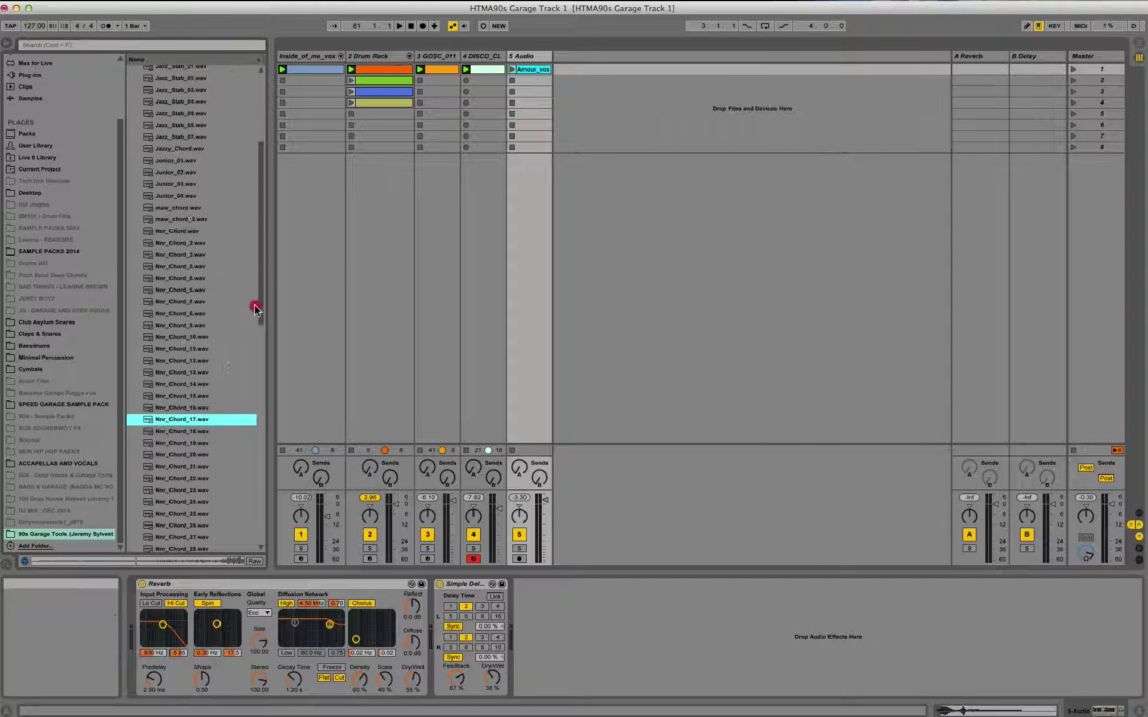
left_click(202, 410)
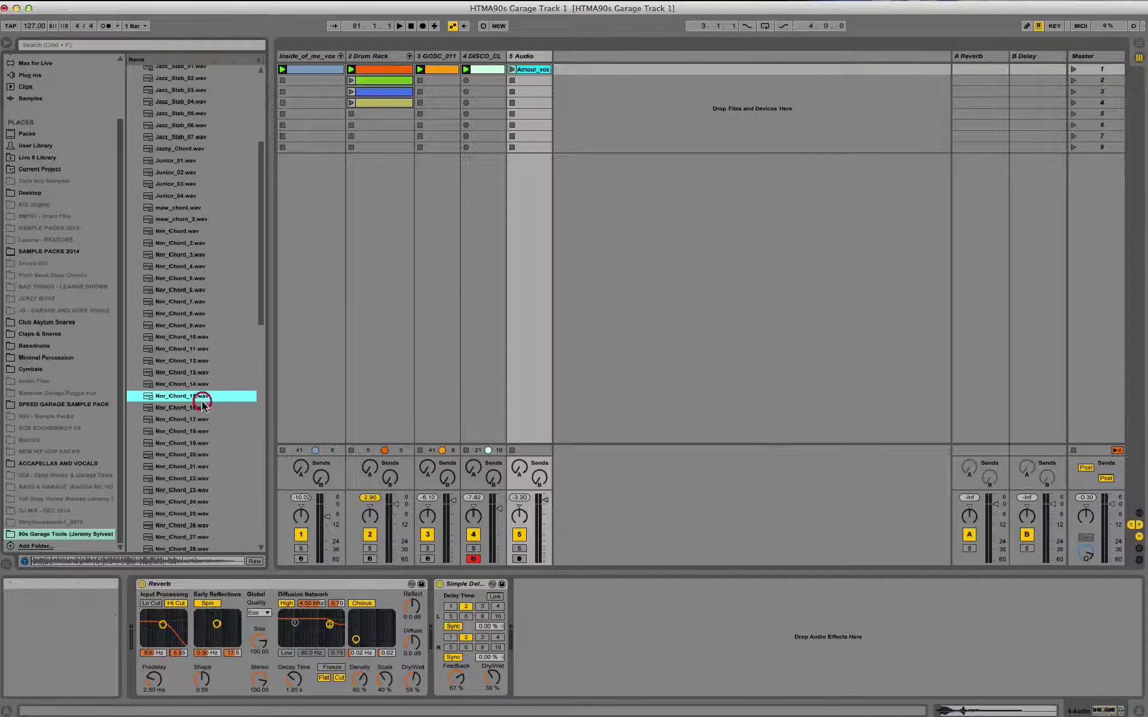
left_click(200, 412)
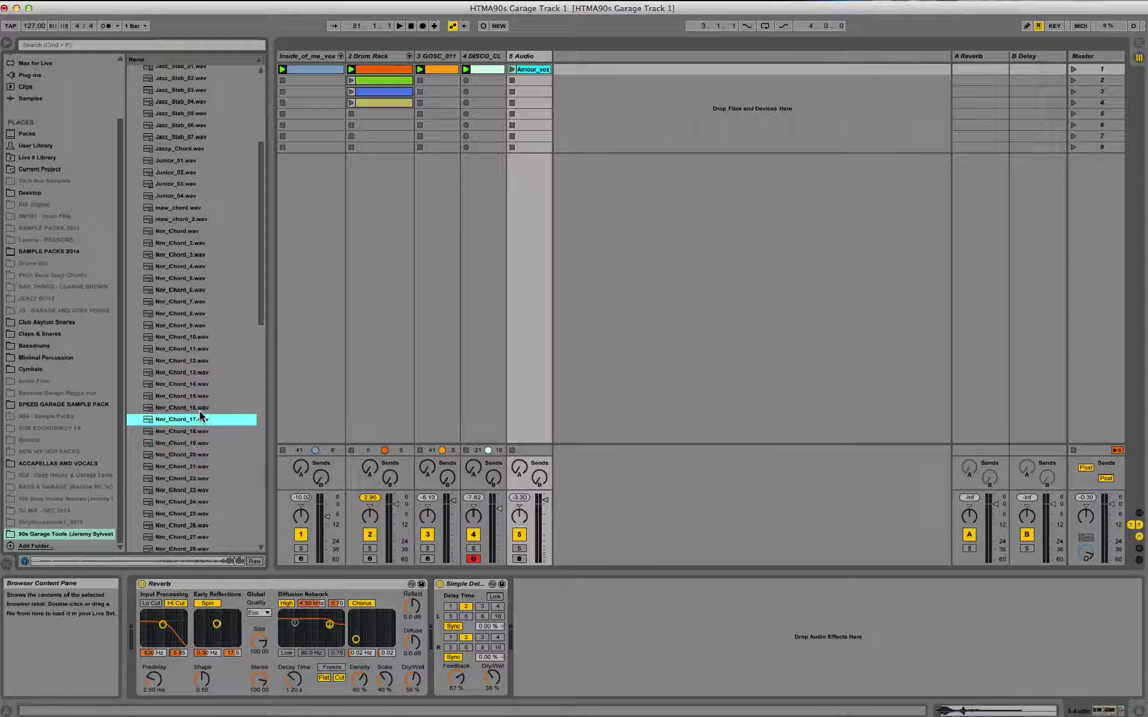
left_click(200, 411)
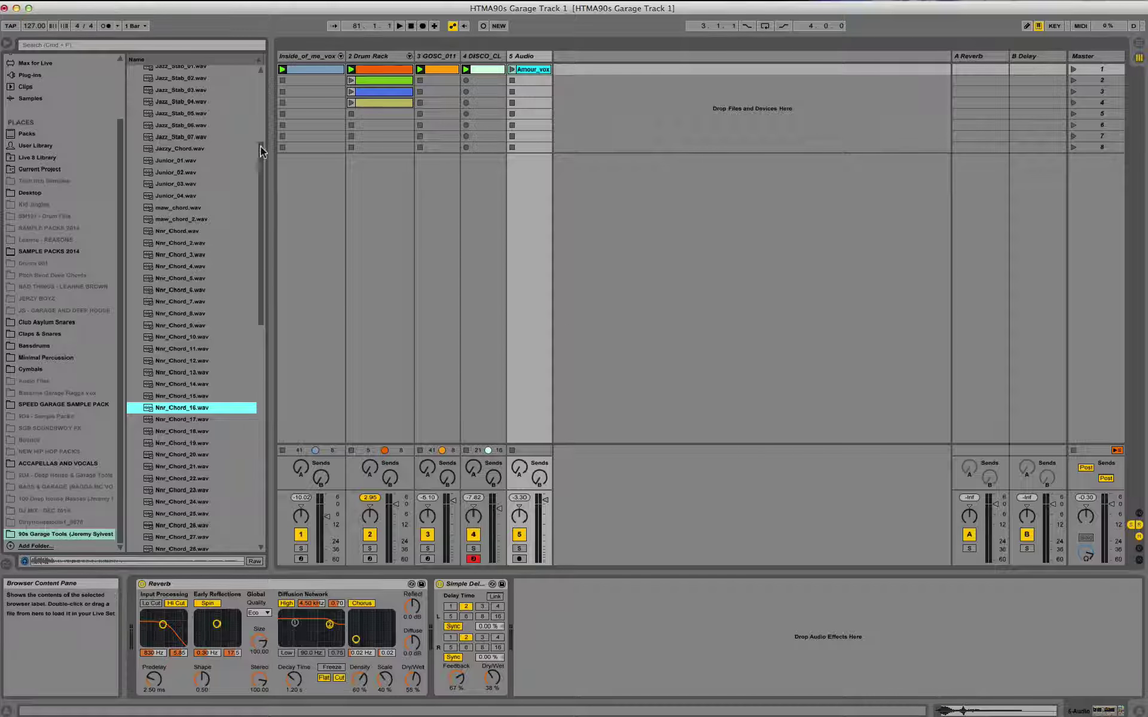
- Add the Simpler instrument on a new MIDI track after the 5 Audio track
left_click_drag(261, 151, 247, 56)
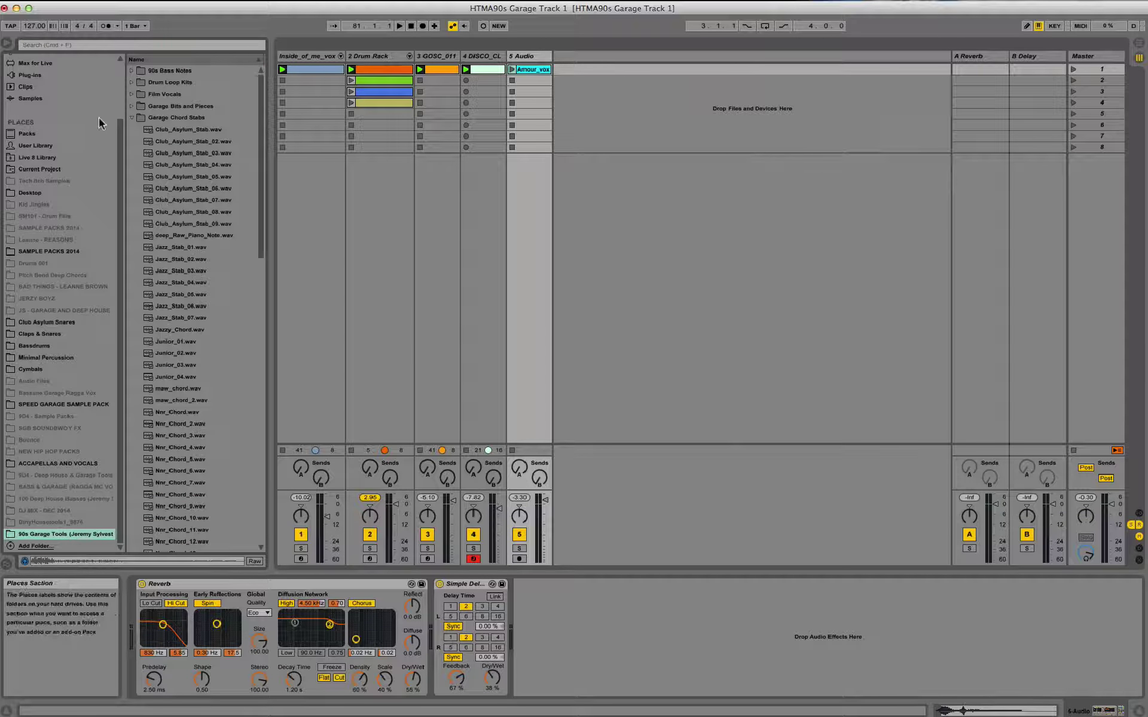
left_click_drag(121, 128, 123, 57)
left_click(53, 94)
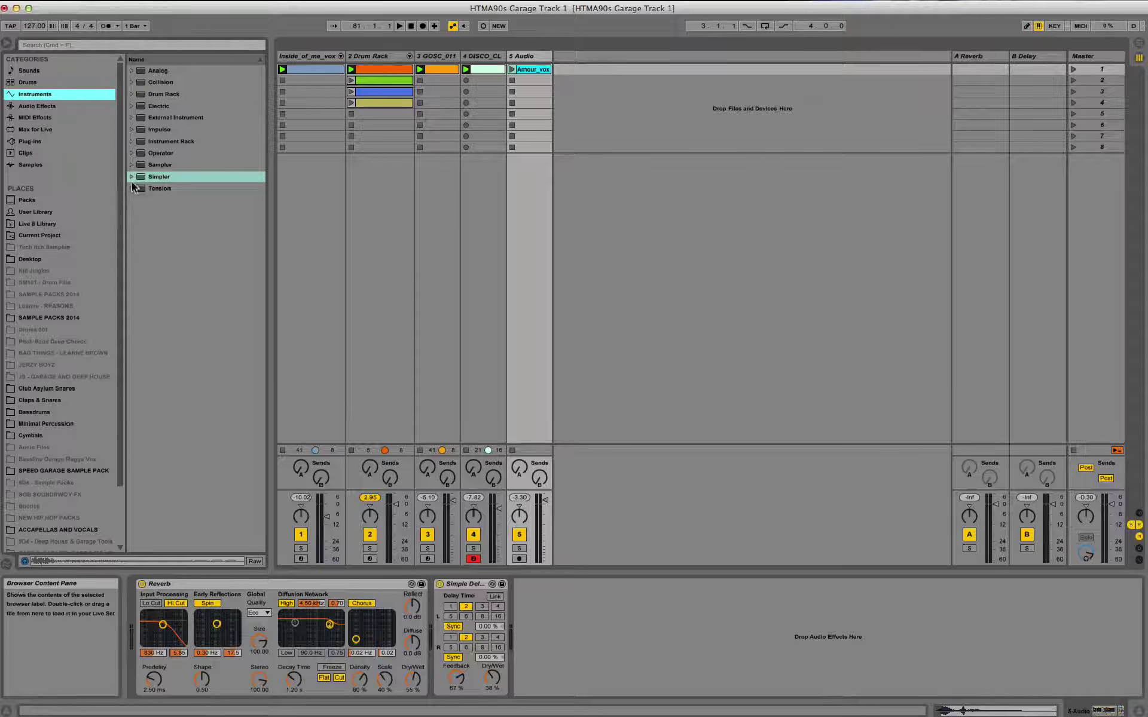
left_click_drag(141, 179, 406, 144)
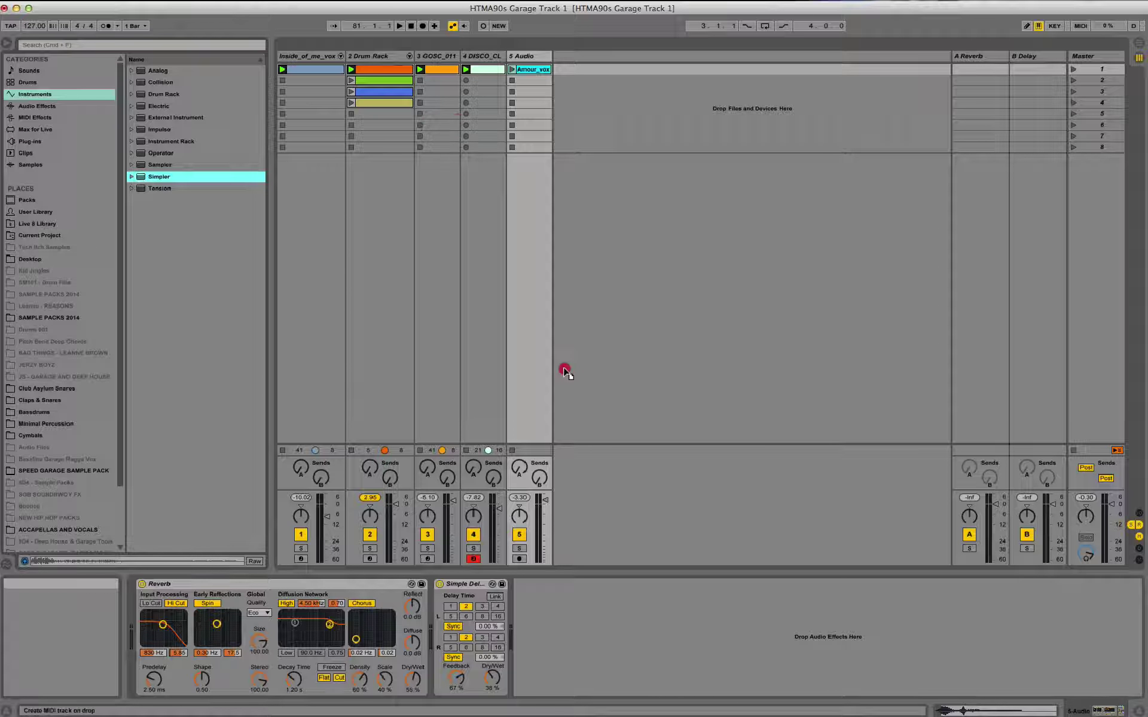
left_click_drag(564, 372, 568, 62)
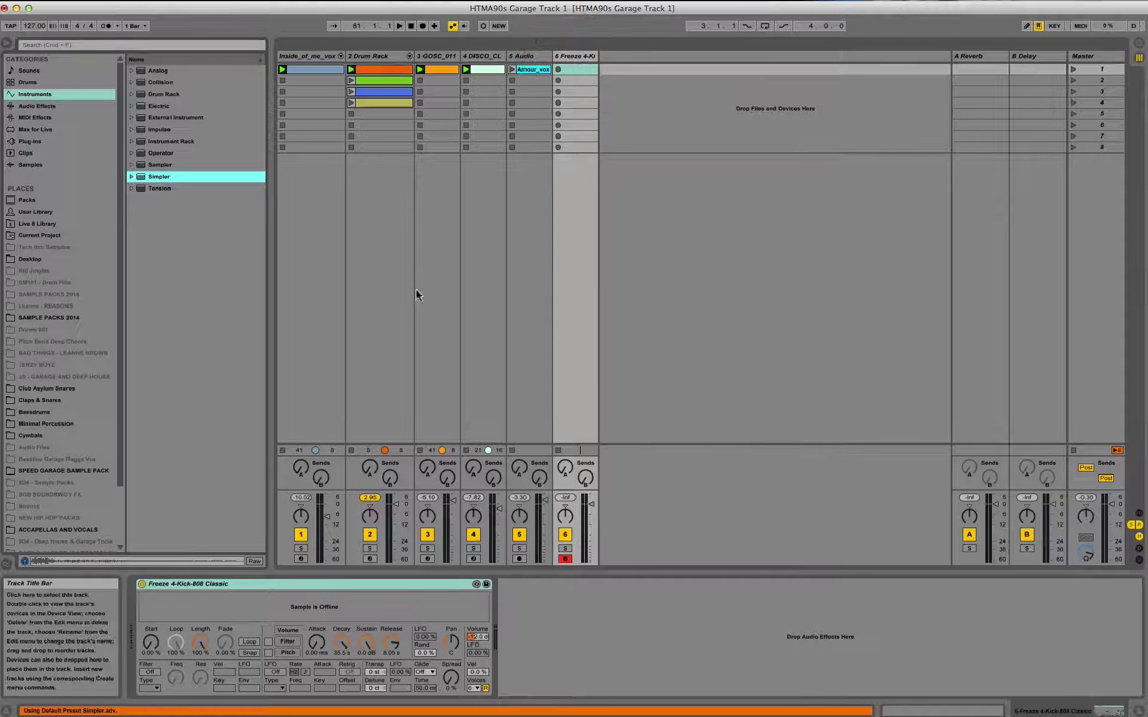
- Load Nnr_Chord_16.wav from the 90s Garage Tools folder into the new track's Simpler
scroll(118, 472, "down", 3)
left_click(78, 533)
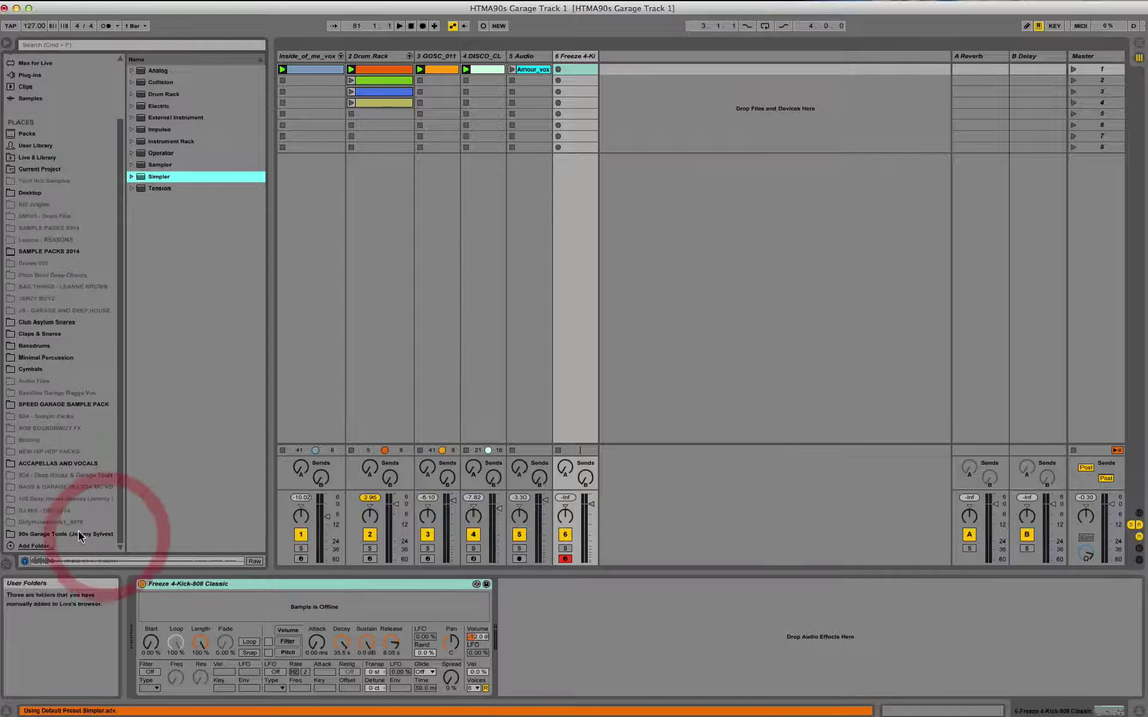
left_click_drag(261, 254, 260, 340)
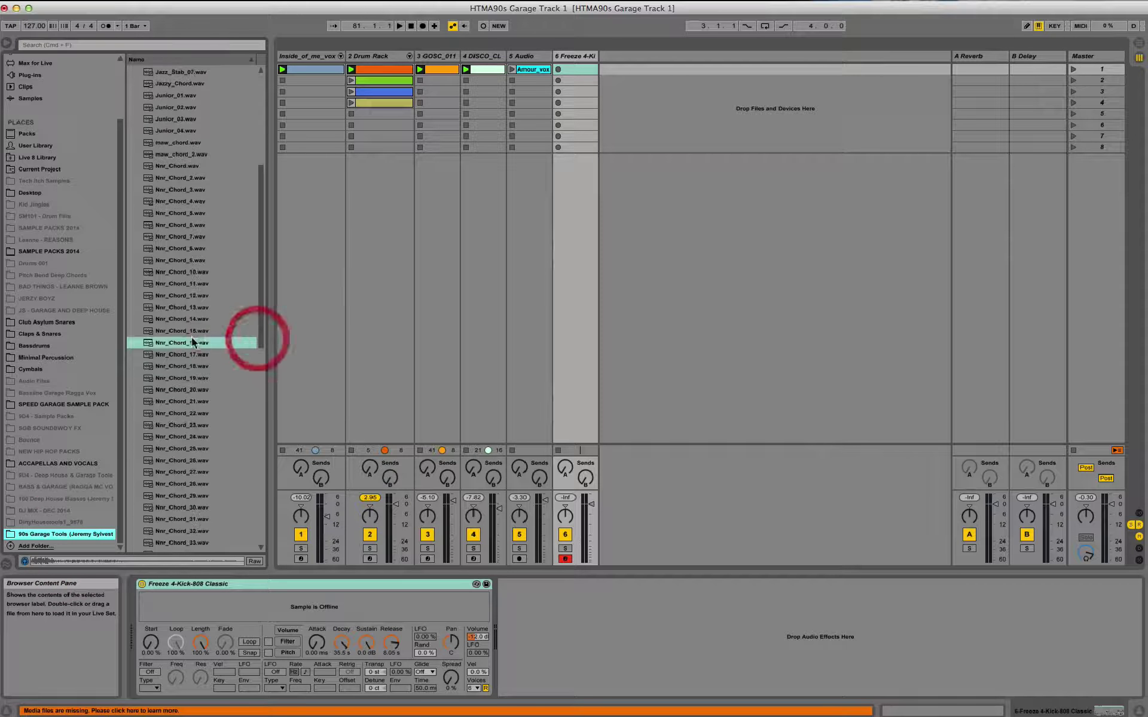
left_click_drag(173, 342, 231, 598)
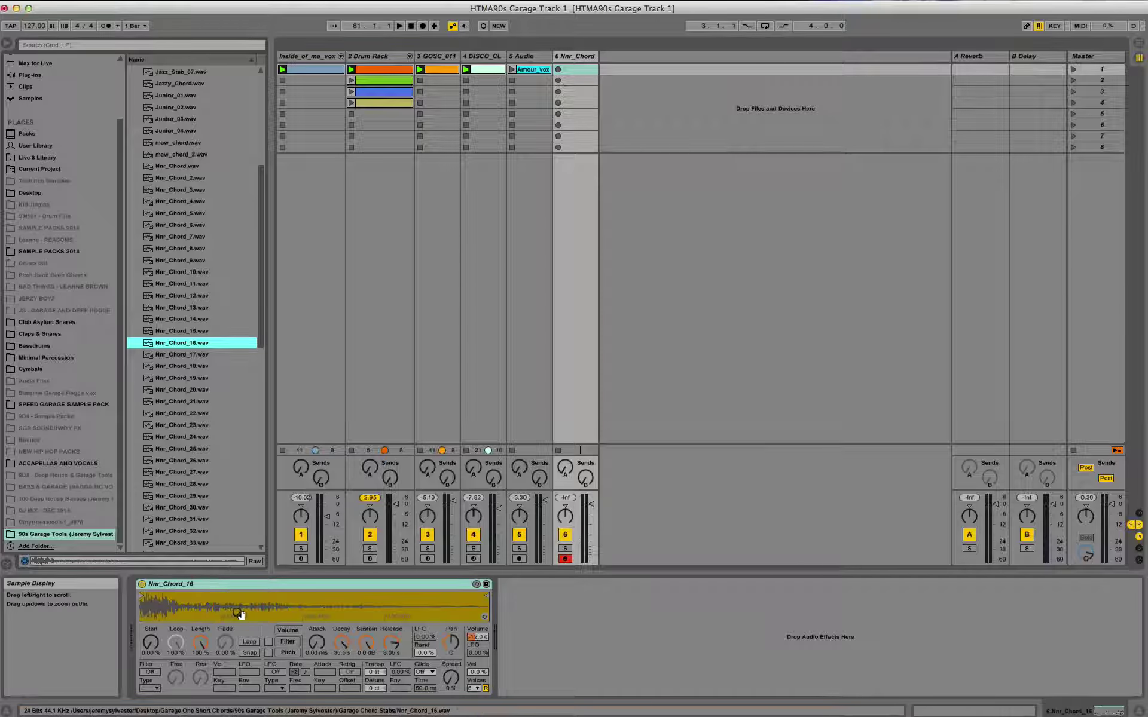
- Set the Simpler's release to 3.40 ms and shorten the sample so it ends at about 60% of the waveform
left_click_drag(391, 643, 391, 706)
mouse_move(489, 598)
left_mouse_down()
mouse_move(186, 597)
mouse_move(311, 599)
left_mouse_up()
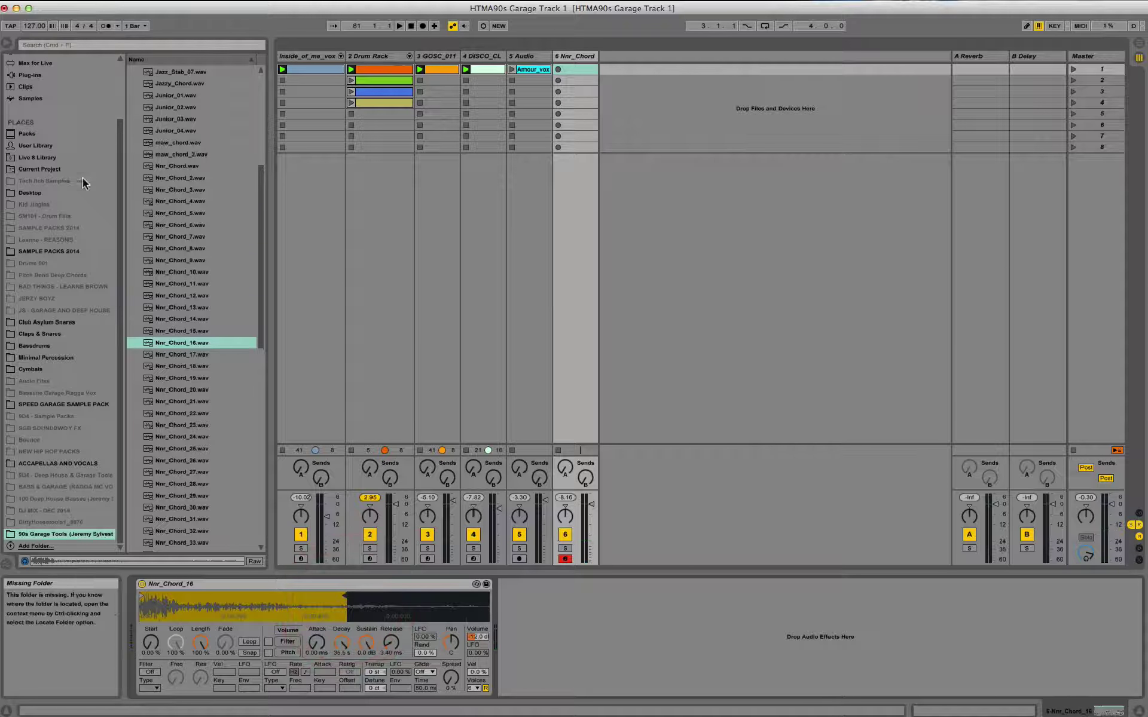
- Add a Reverb with a 1.17 s decay time to the Nnr_Chord track and set the Simpler's release to 122 ms
scroll(66, 239, "up", 3)
left_click(54, 108)
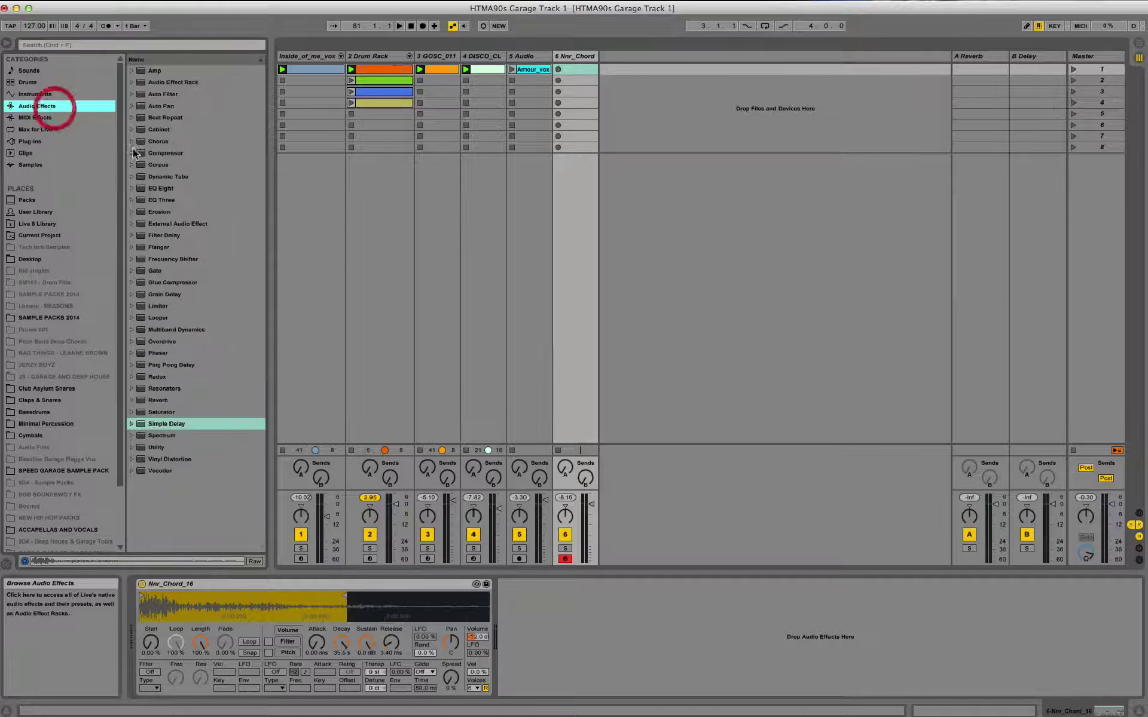
double_click(163, 399)
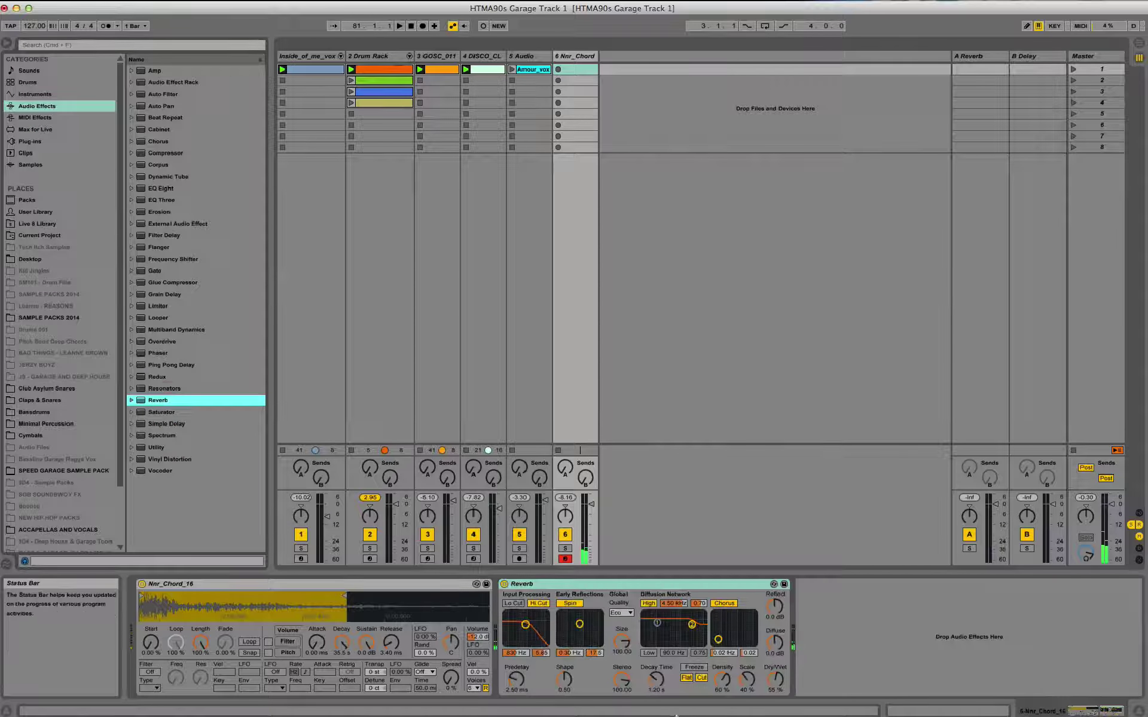
left_click_drag(656, 678, 656, 681)
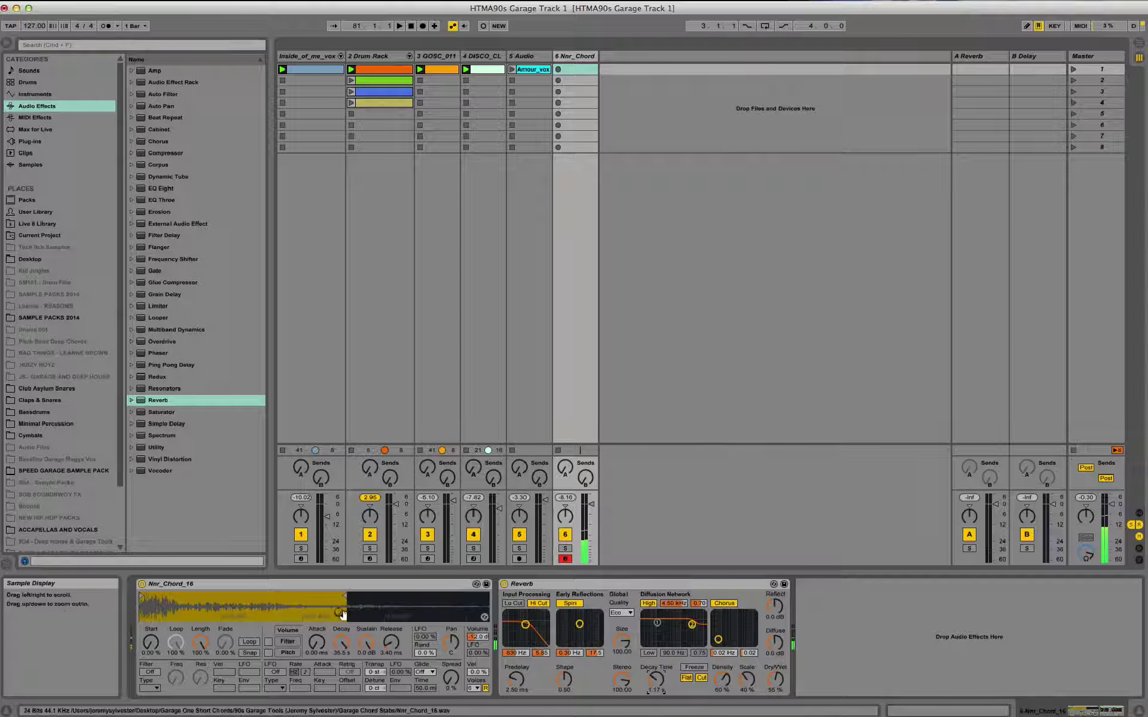
left_click_drag(391, 643, 391, 628)
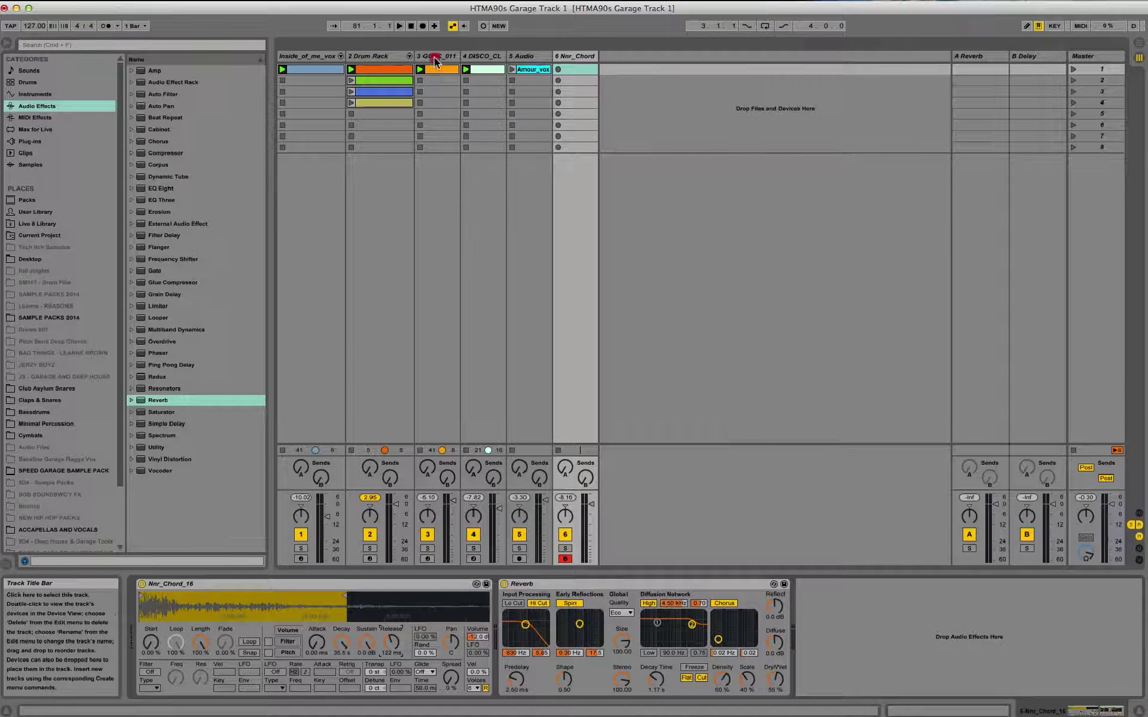
- Lower the Auto Filter's low-pass cutoff on the GOSC_011 track while playing it soloed, and end the solo
left_click(454, 410)
left_click(428, 548)
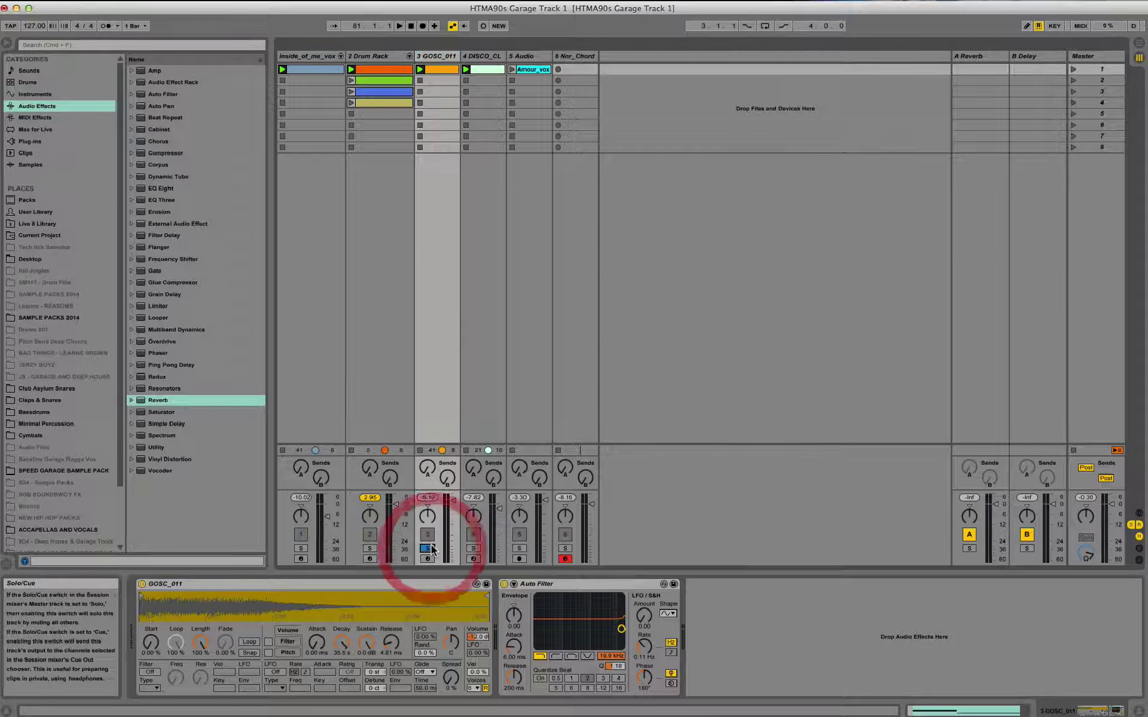
key("space")
left_click_drag(590, 607, 590, 617)
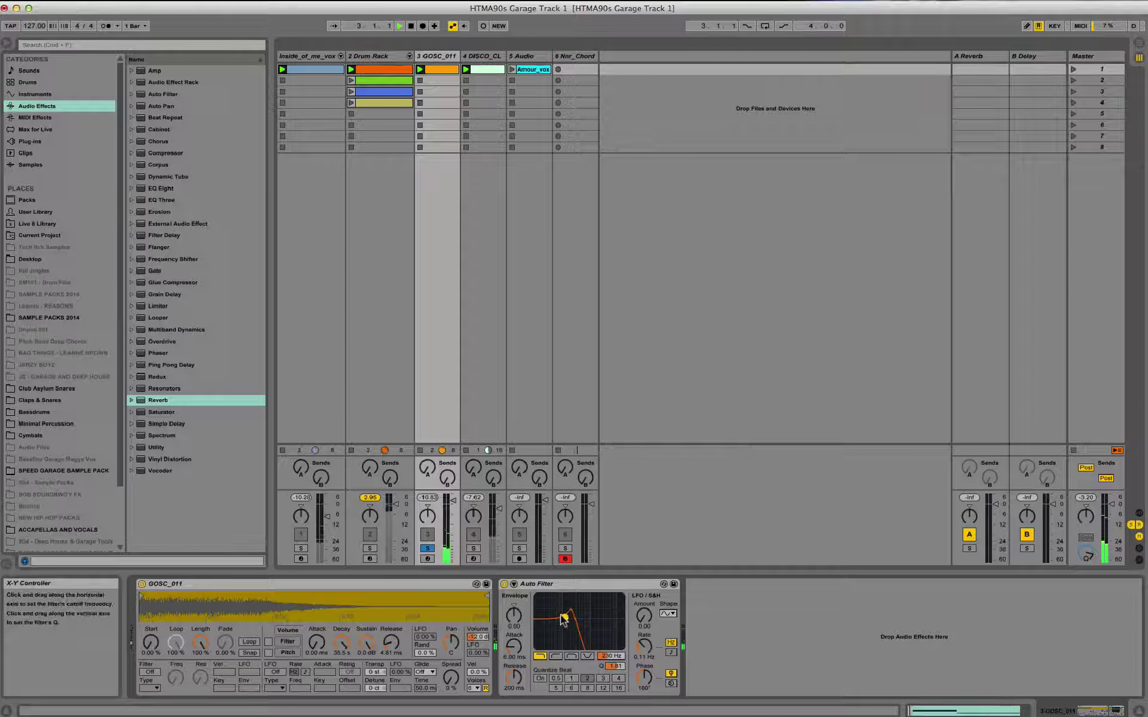
left_click(427, 548)
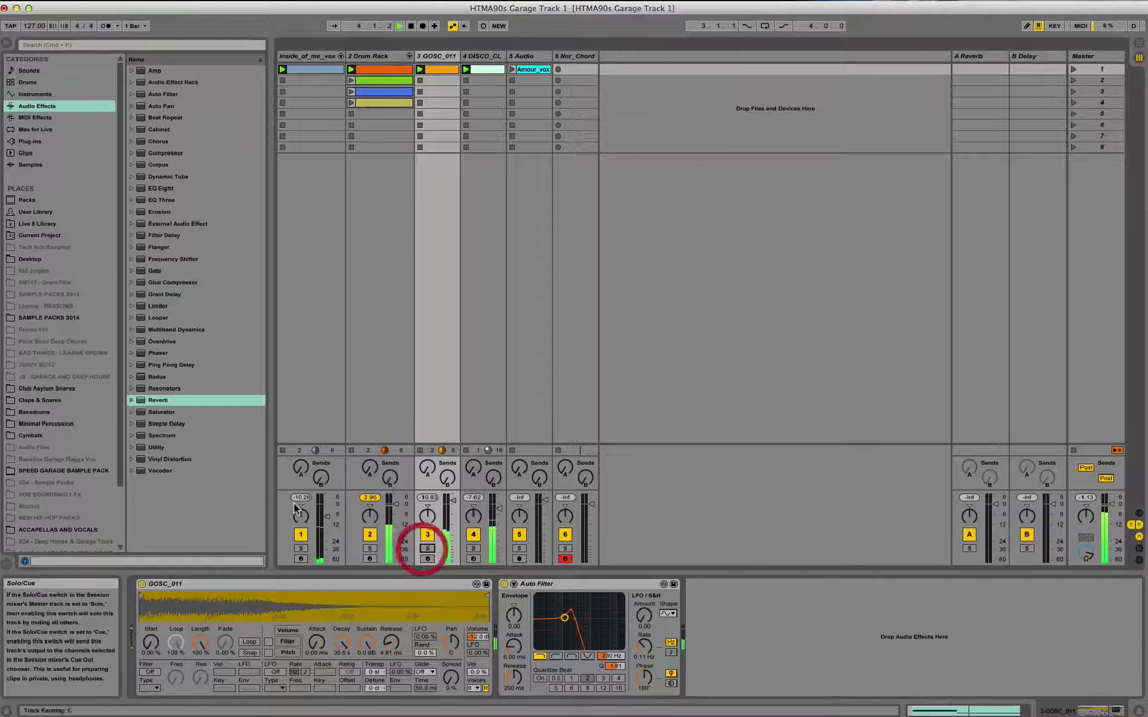
- Mute the Inside_of_me vocal track and launch the Drum Rack clip in scene 4
left_click(301, 534)
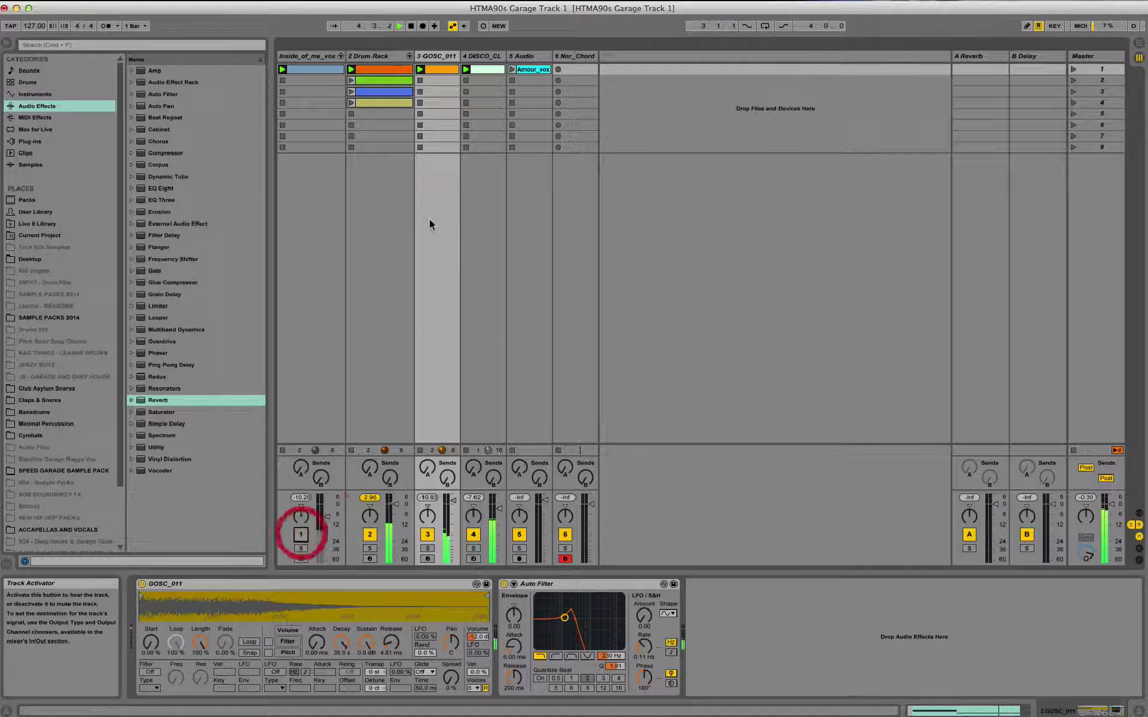
left_click(352, 105)
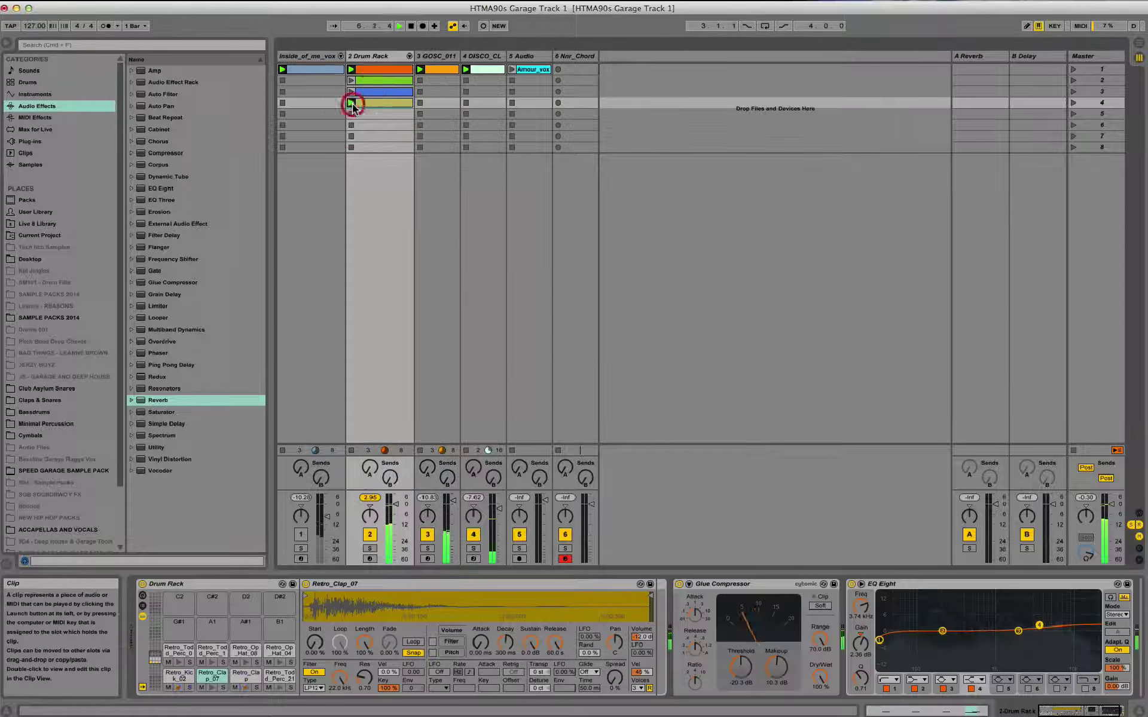
- Set the Simpler's detune on the Nnr_Chord track to -13 ct
left_click(575, 56)
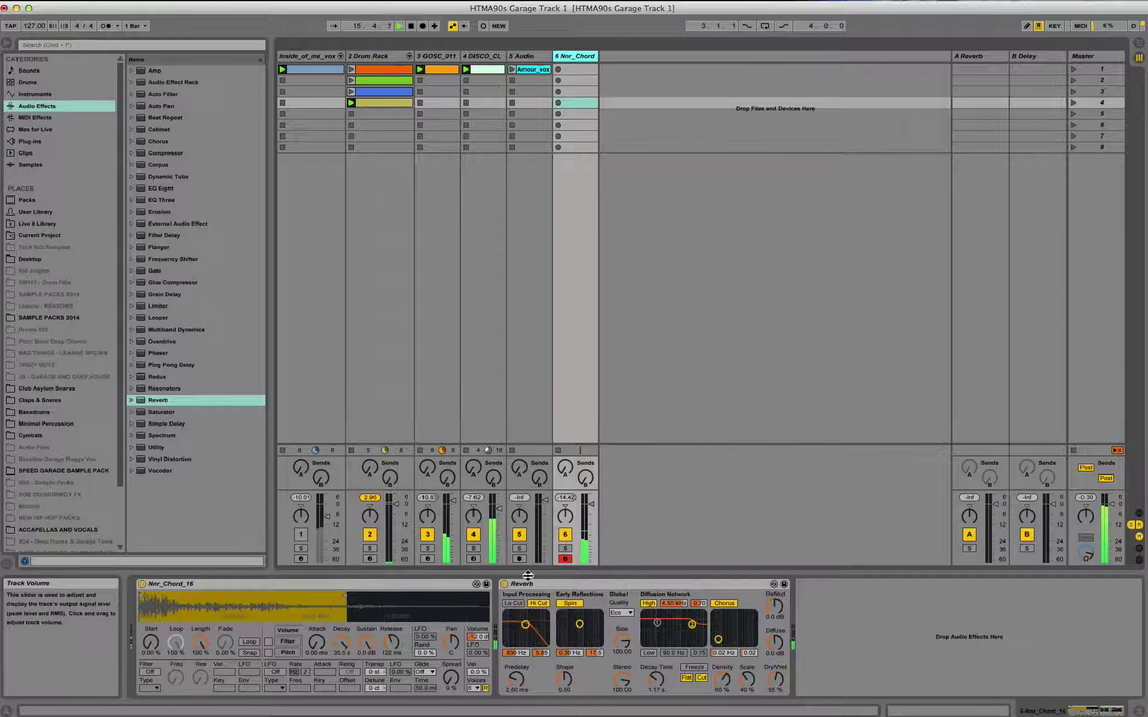
left_click_drag(372, 689, 372, 707)
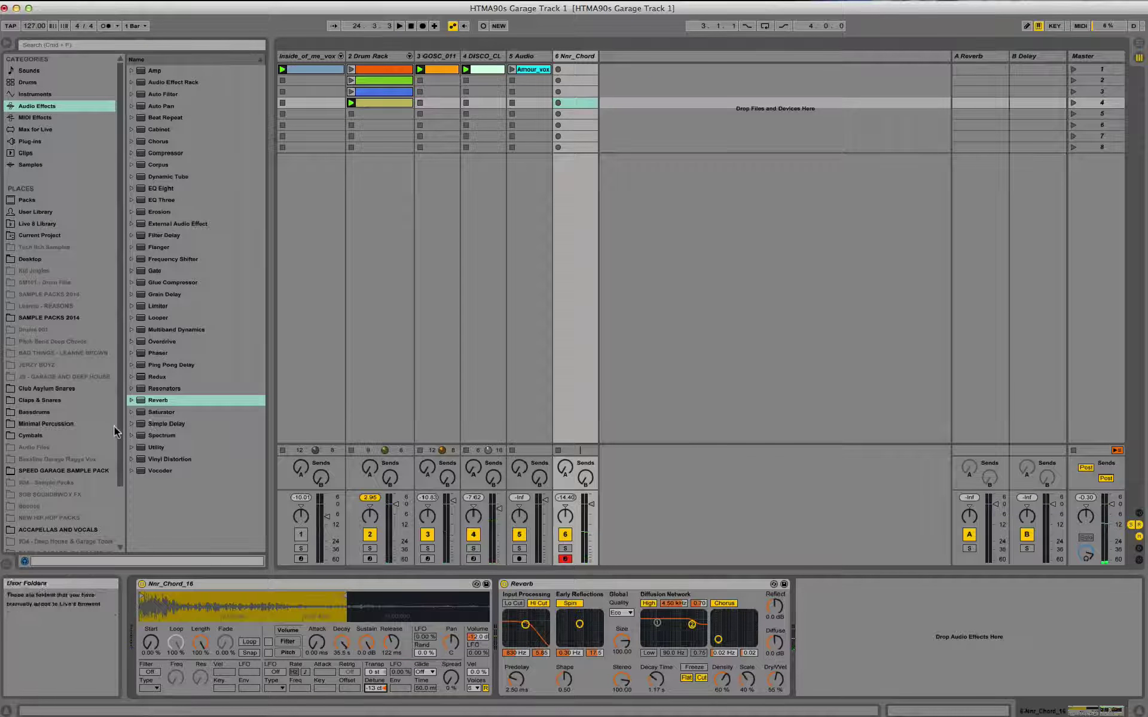
- Reopen the 90s Garage Tools folder and audition the chord samples upward from around Nnr_Chord_16 to Nnr_Chord_9
scroll(65, 419, "down", 3)
left_click(93, 534)
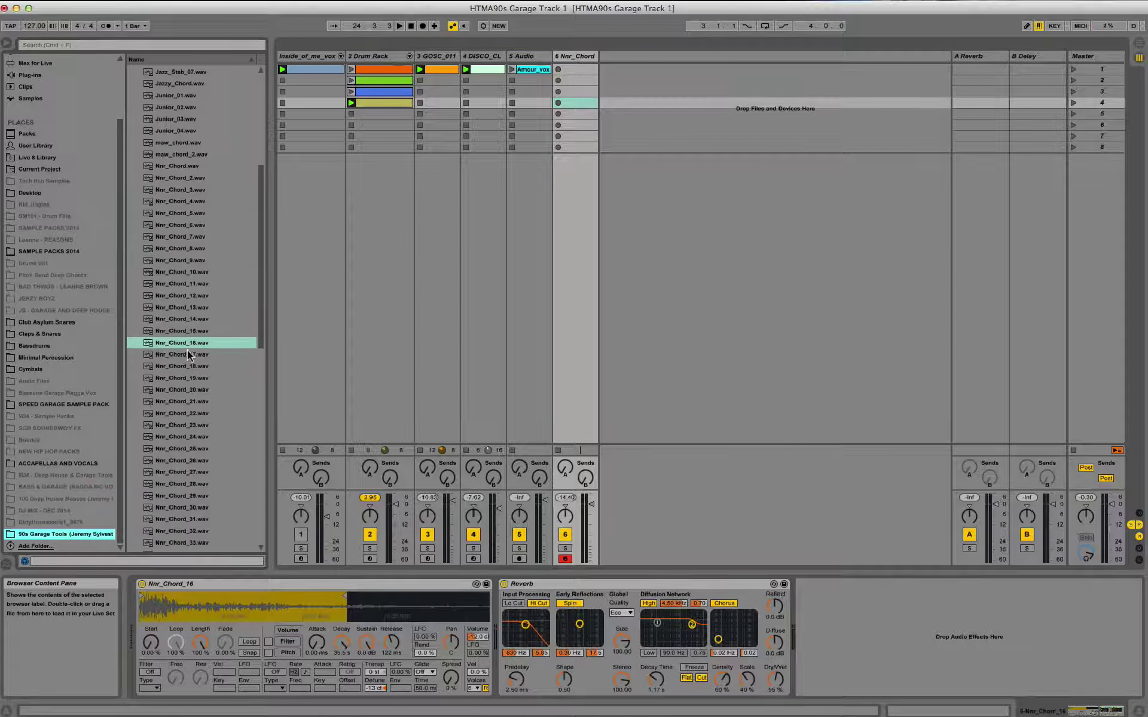
left_click(188, 350)
key("Up")
key("Up")
key("Up")
key("Up")
key("Up")
key("Up")
key("Up")
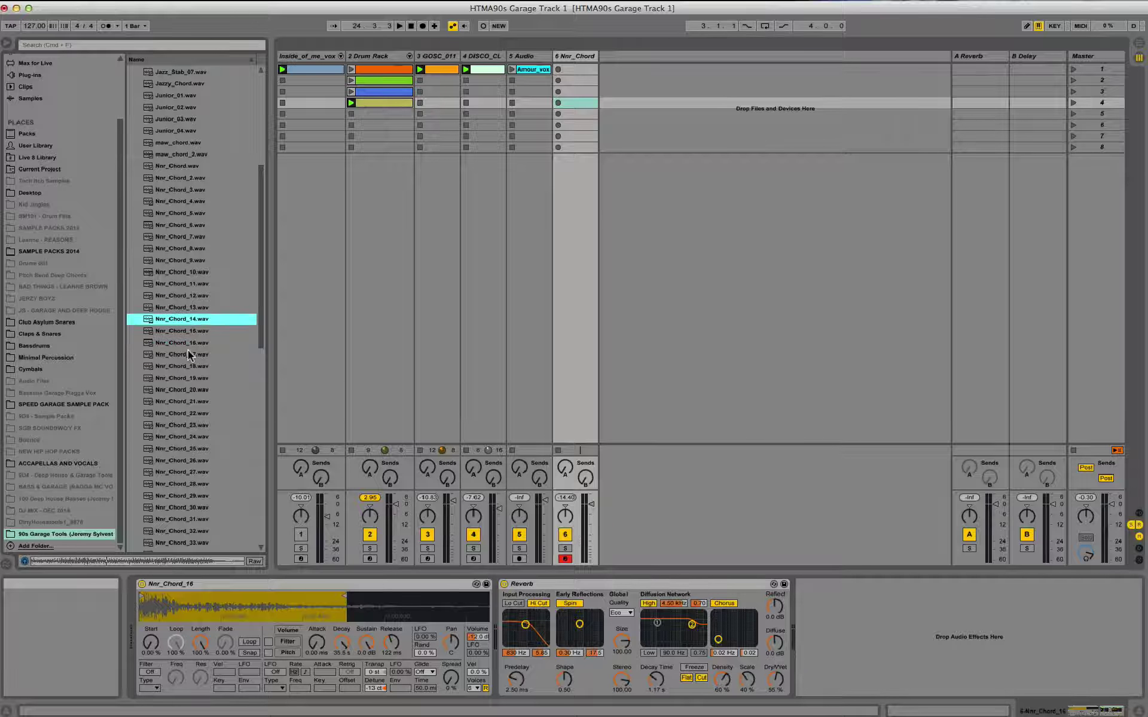
key("Up")
key("Up")
key("Up")
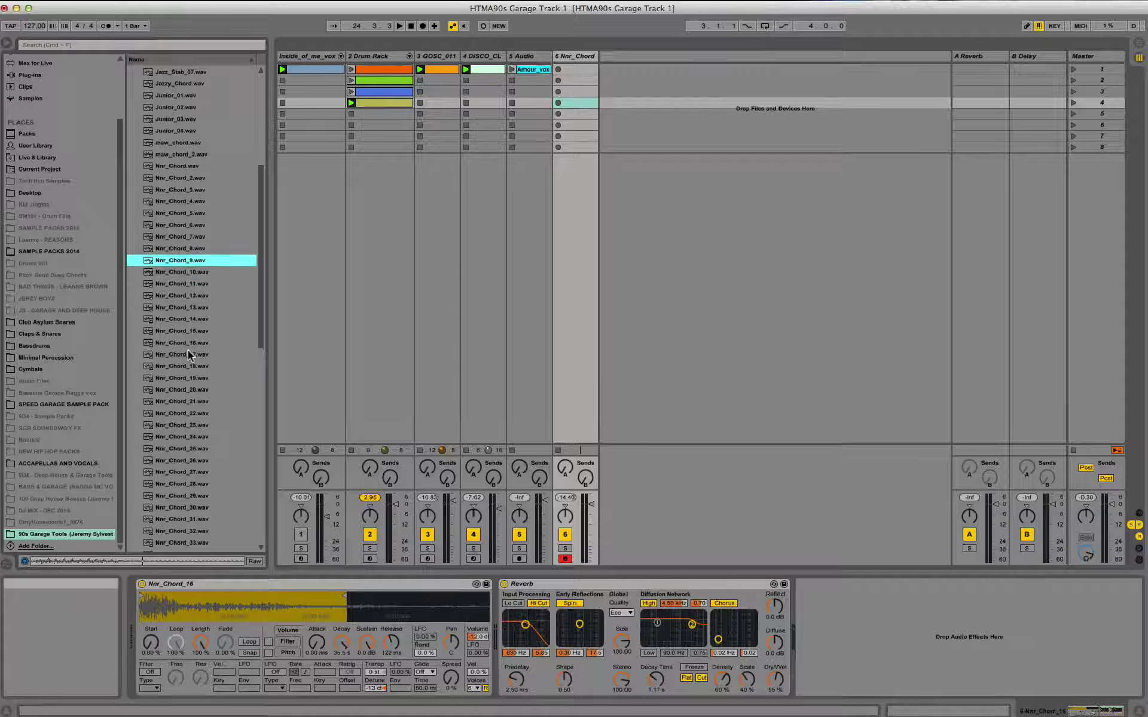
- Audition the chord samples downward from Nnr_Chord_10 to around Nnr_Chord_39
key("Down")
key("Down")
key("Down")
key("Down")
key("Down")
key("Down")
key("Down")
key("Down")
key("Down")
key("Down")
key("Down")
key("Down")
key("Down")
key("Down")
key("Down")
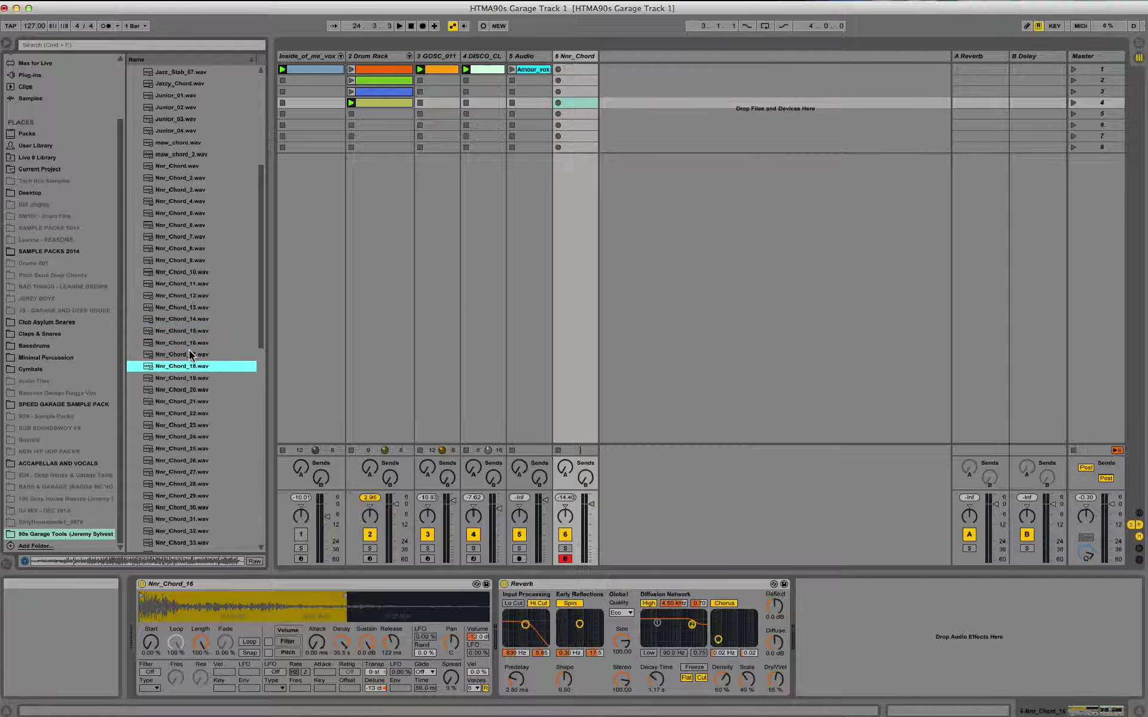
key("Down")
key("Down")
key("Down")
key("Down")
key("Down")
key("Down")
key("Down")
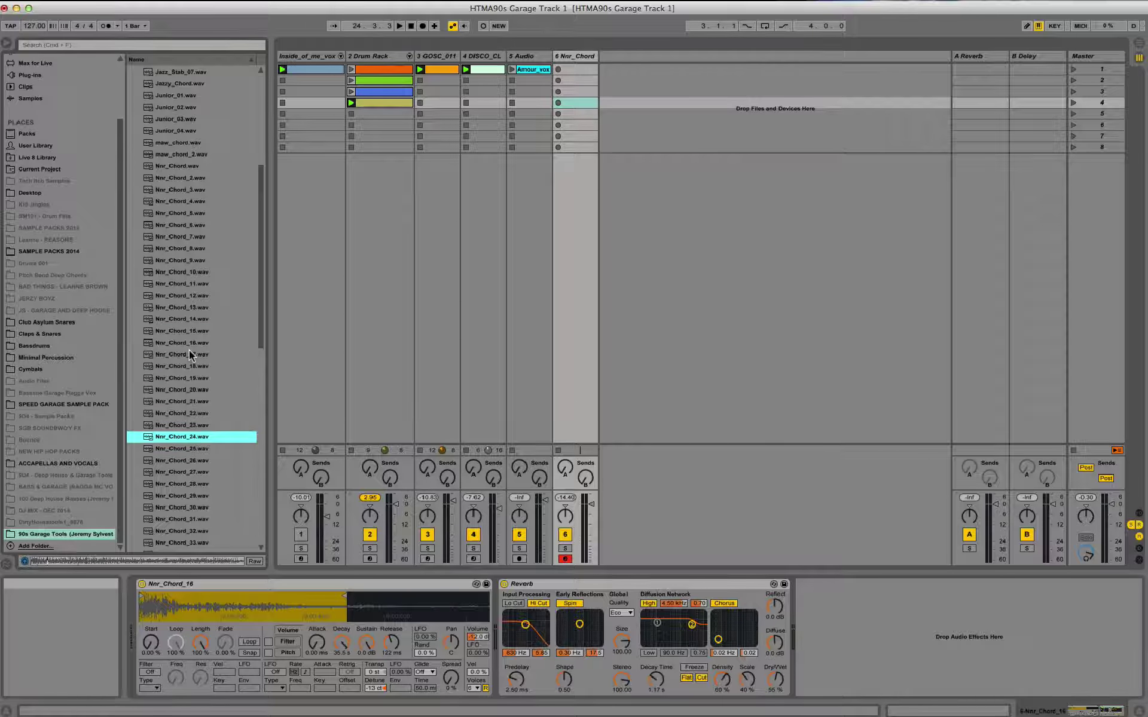
key("Down")
key("Down")
key("Down")
key("Down")
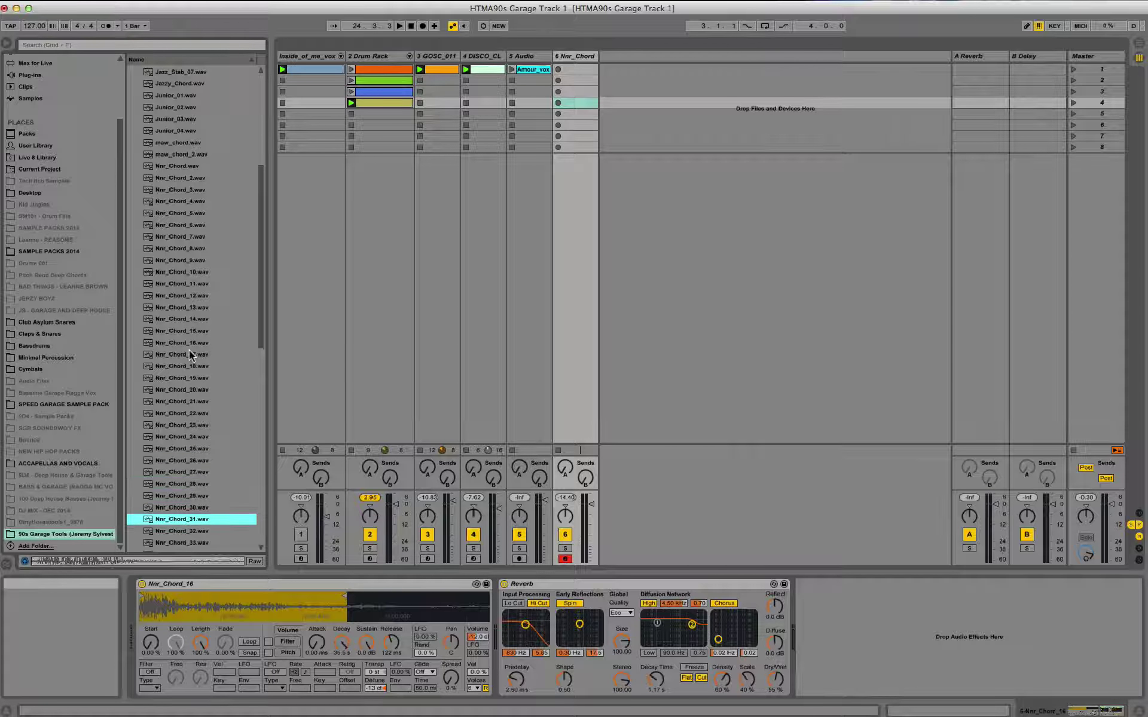
key("Down")
key("Down")
key("Down")
key("Down")
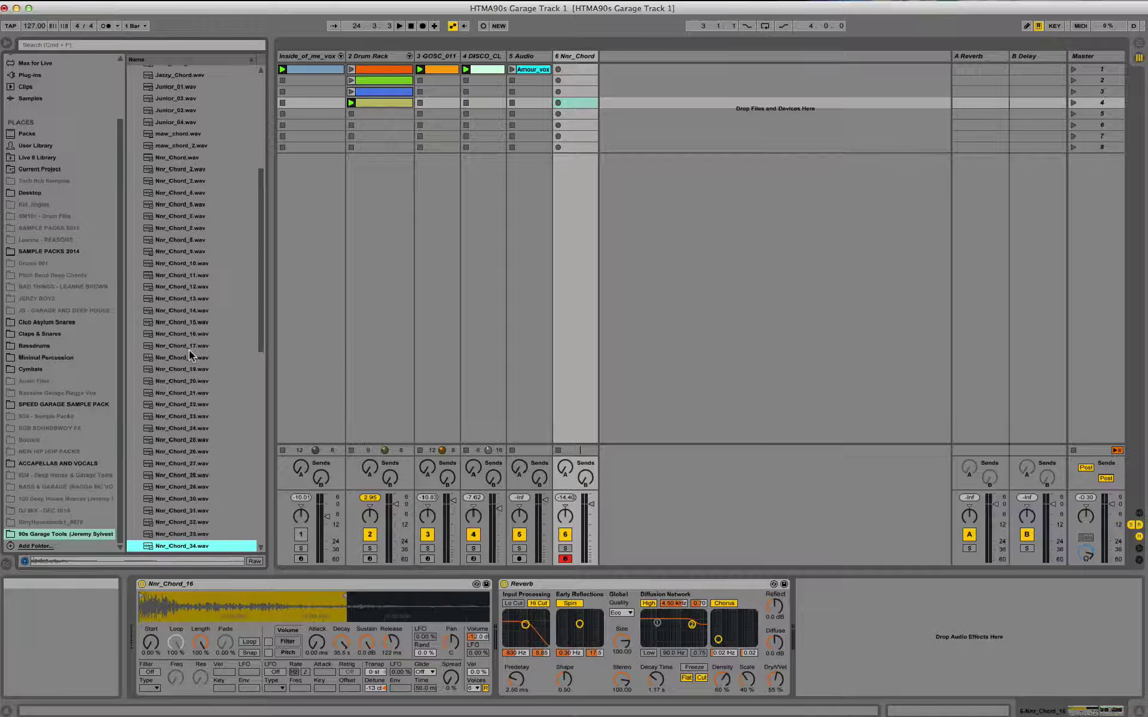
key("Down")
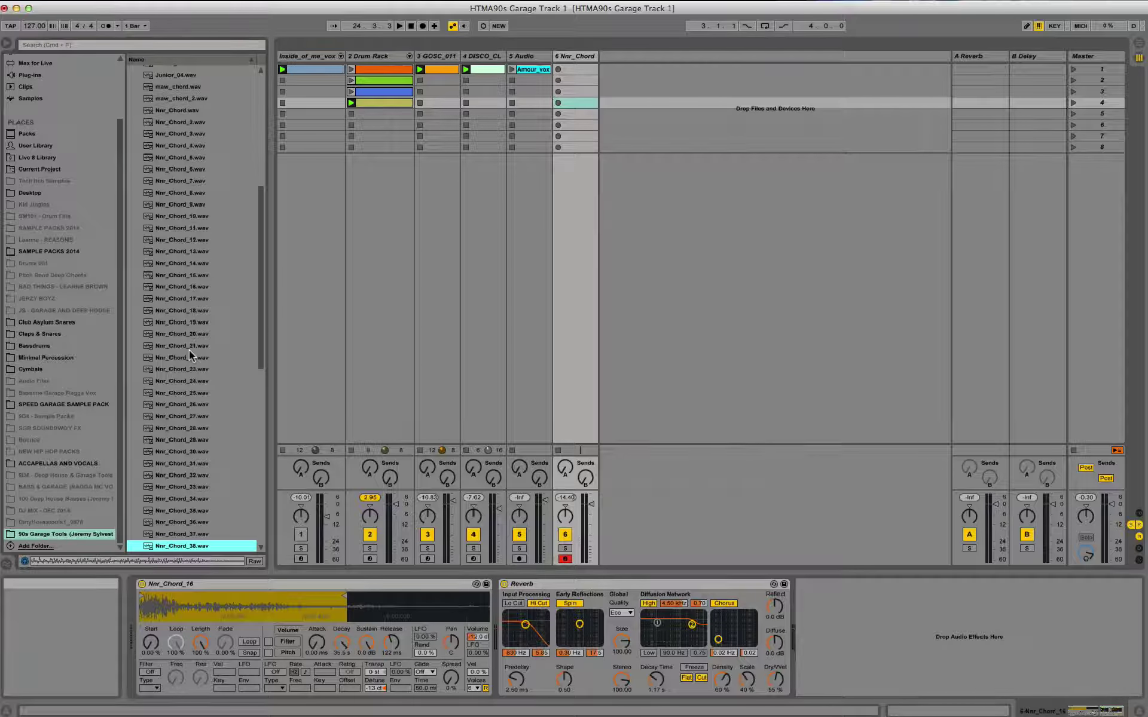
key("Down")
key("Down")
- Go back to Nnr_Chord_37.wav and load it into the Simpler on the Nnr_Chord track
key("Up")
key("Up")
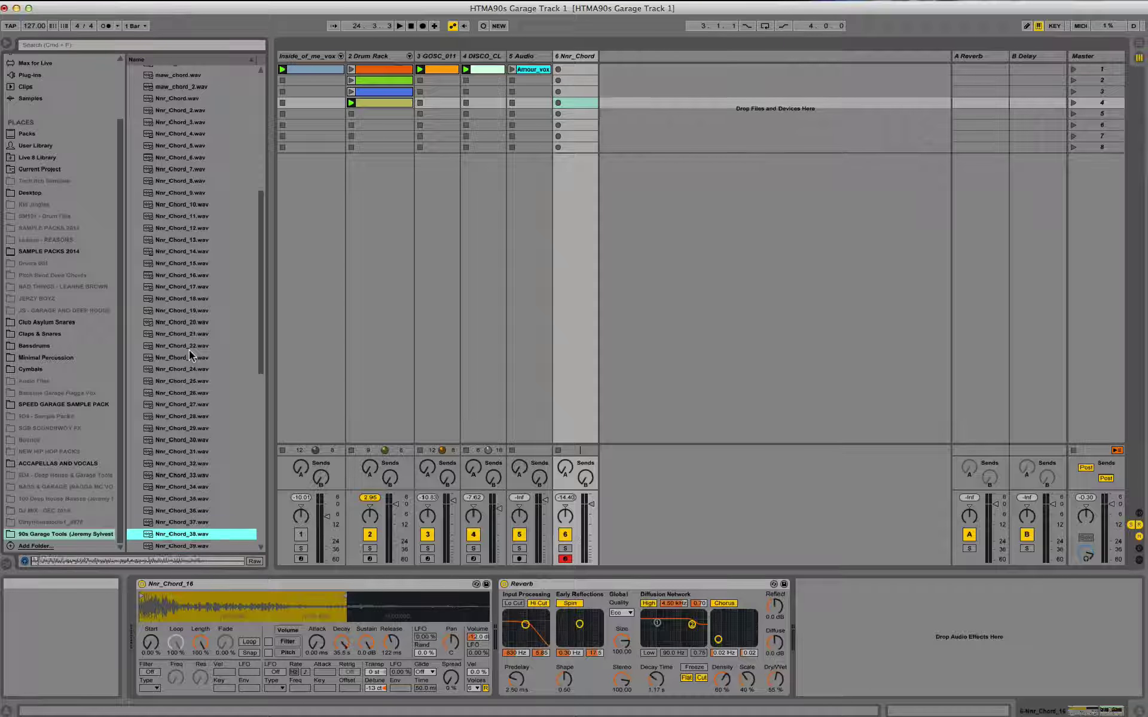
left_click_drag(203, 522, 233, 604)
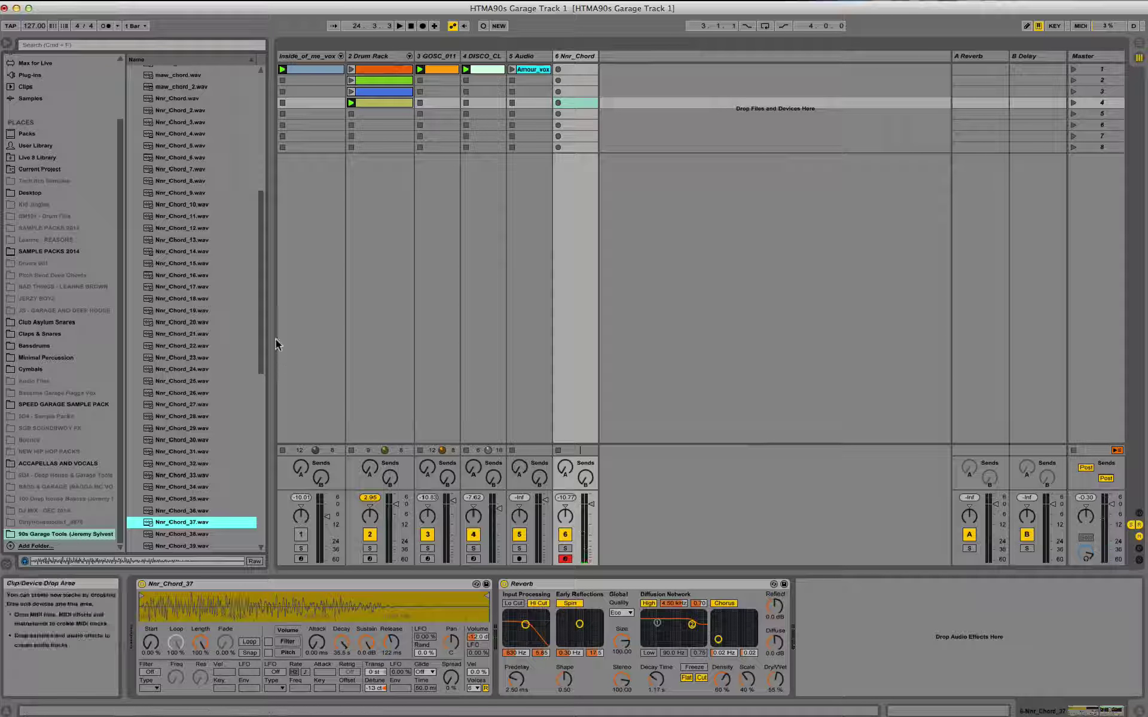
- Audition the chord samples after Nnr_Chord_37, continuing downward to around Nnr_Chord_49
left_click_drag(261, 365, 274, 402)
key("Down")
key("Down")
key("Down")
key("Down")
key("Down")
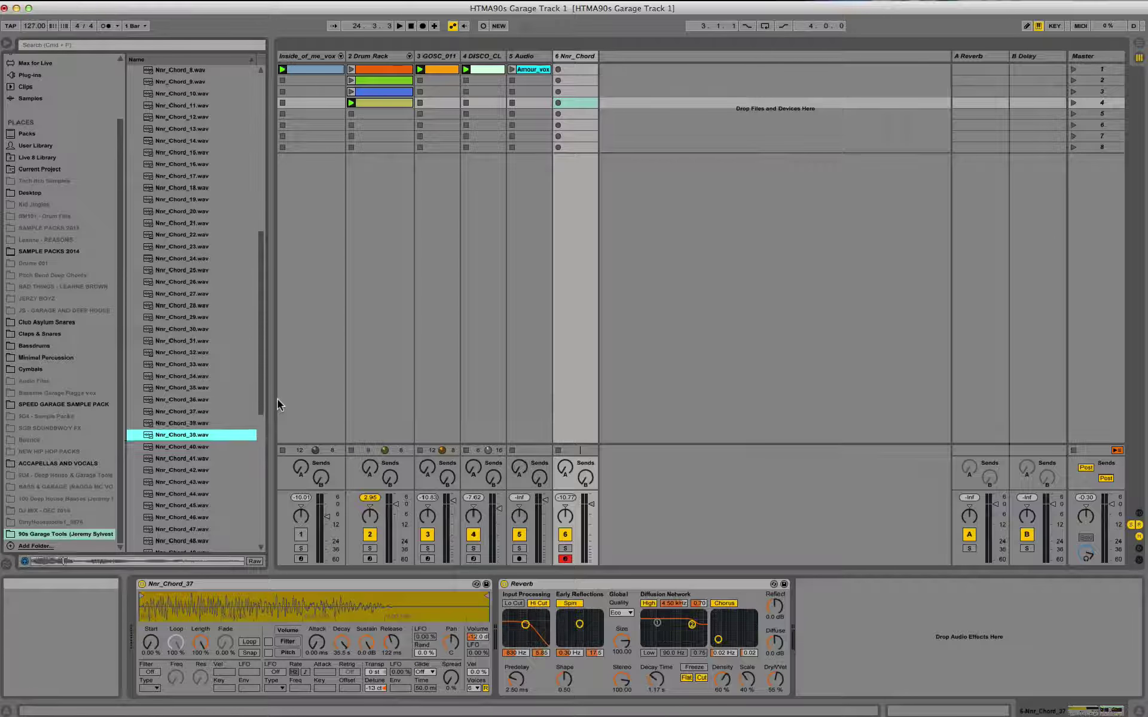
key("Down")
key("Down")
key("Down")
key("Down")
key("Down")
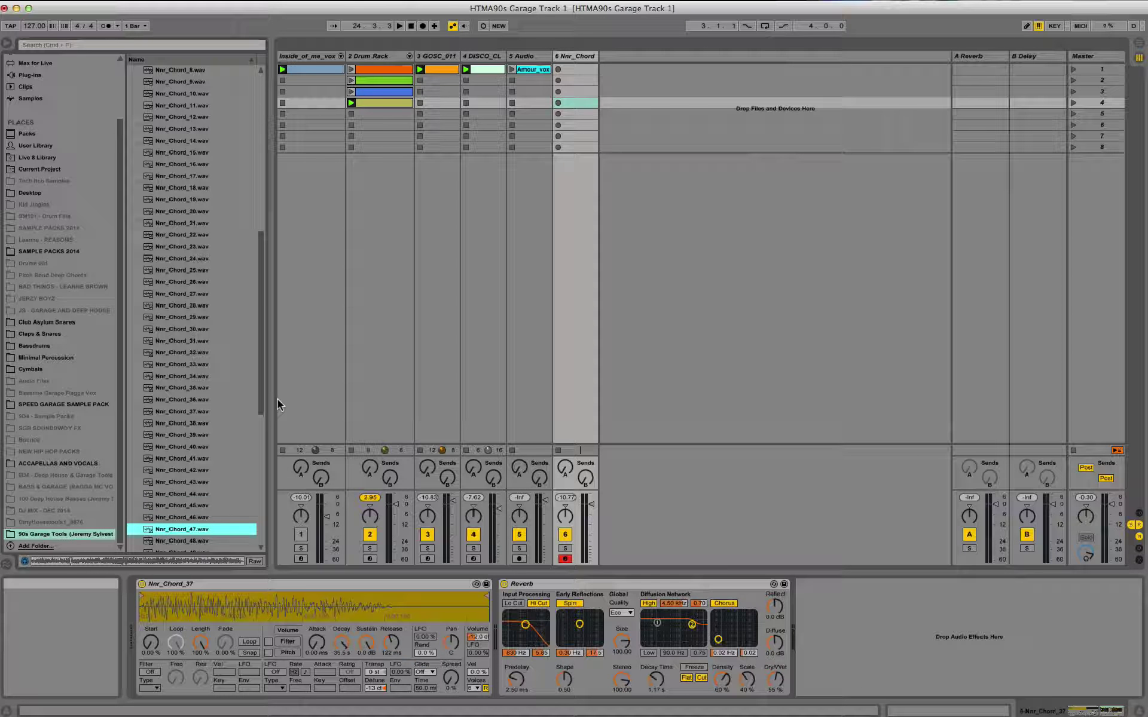
key("Down")
key("Down")
- Load Nnr_Chord_48.wav into the Simpler, shorten it to roughly its first fifth, and try it against the playing track
key("Up")
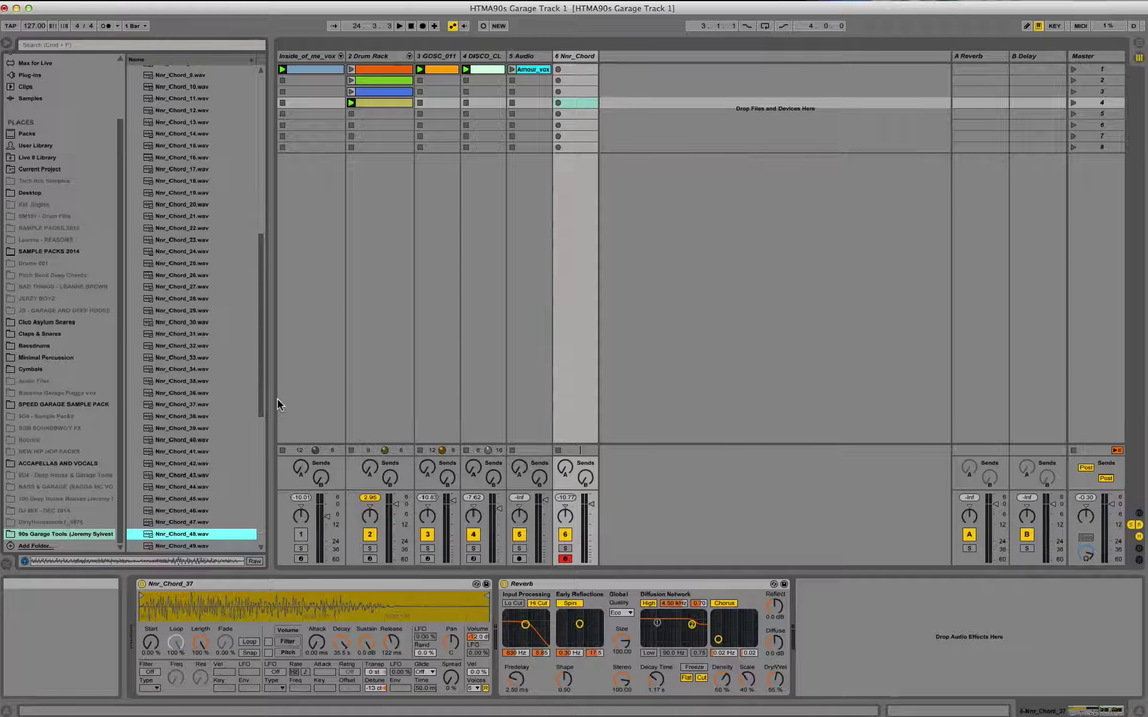
left_click_drag(213, 534, 228, 605)
left_click(193, 517)
left_click_drag(184, 521, 231, 607)
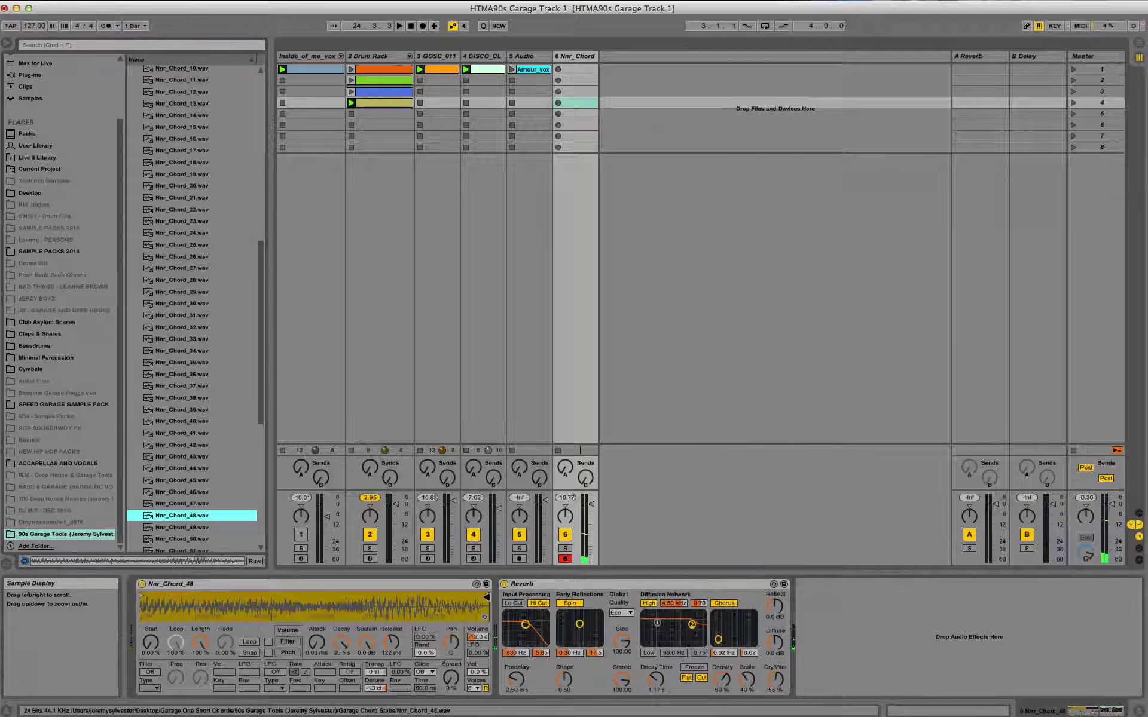
left_click_drag(472, 616, 212, 599)
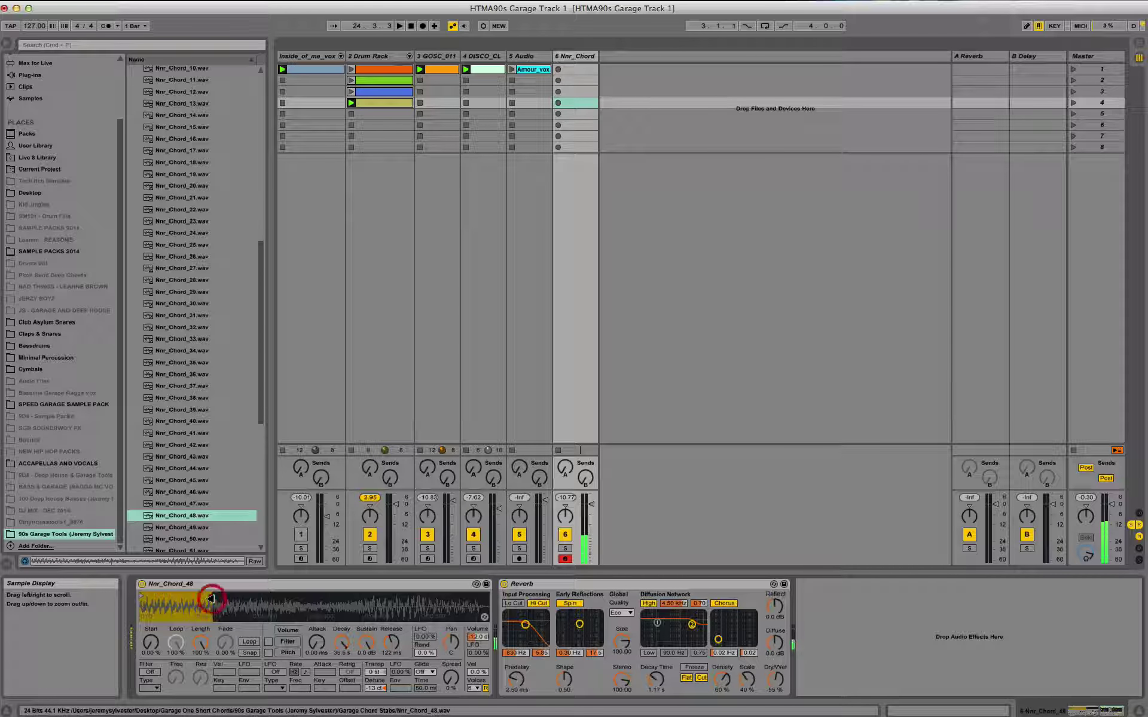
key("space")
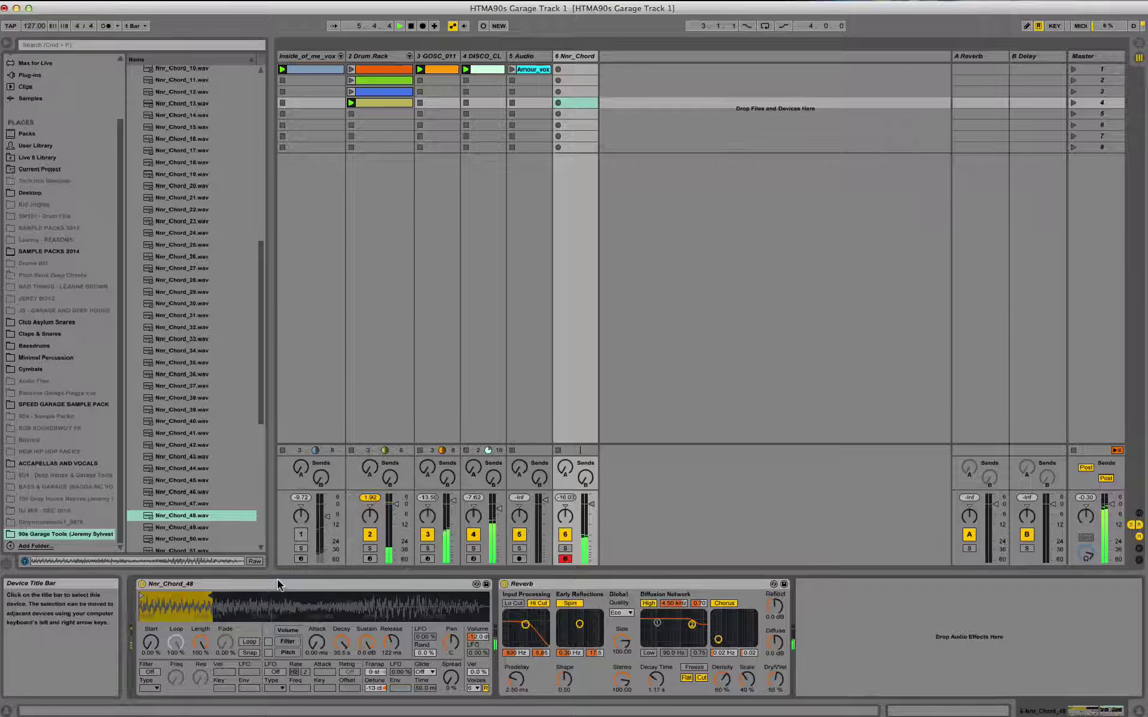
- Audition Nnr_Chord_49 to Nnr_Chord_52 and load Nnr_Chord_51.wav into the Simpler
left_click(214, 527)
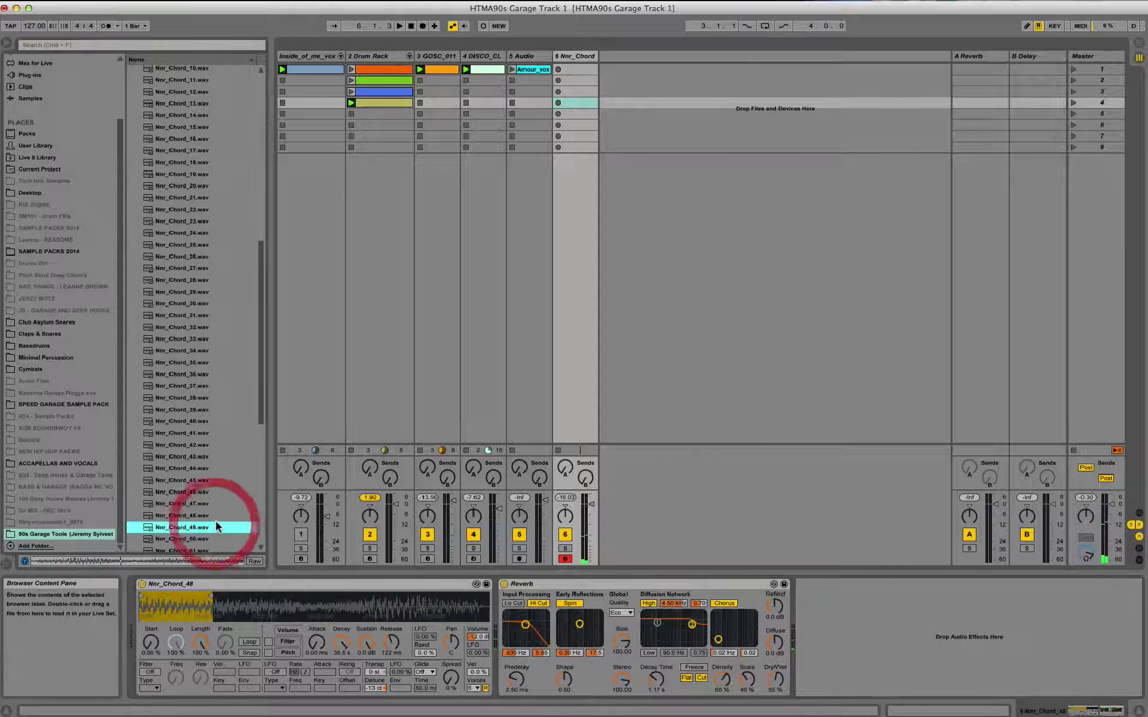
key("Down")
key("Down")
key("Down")
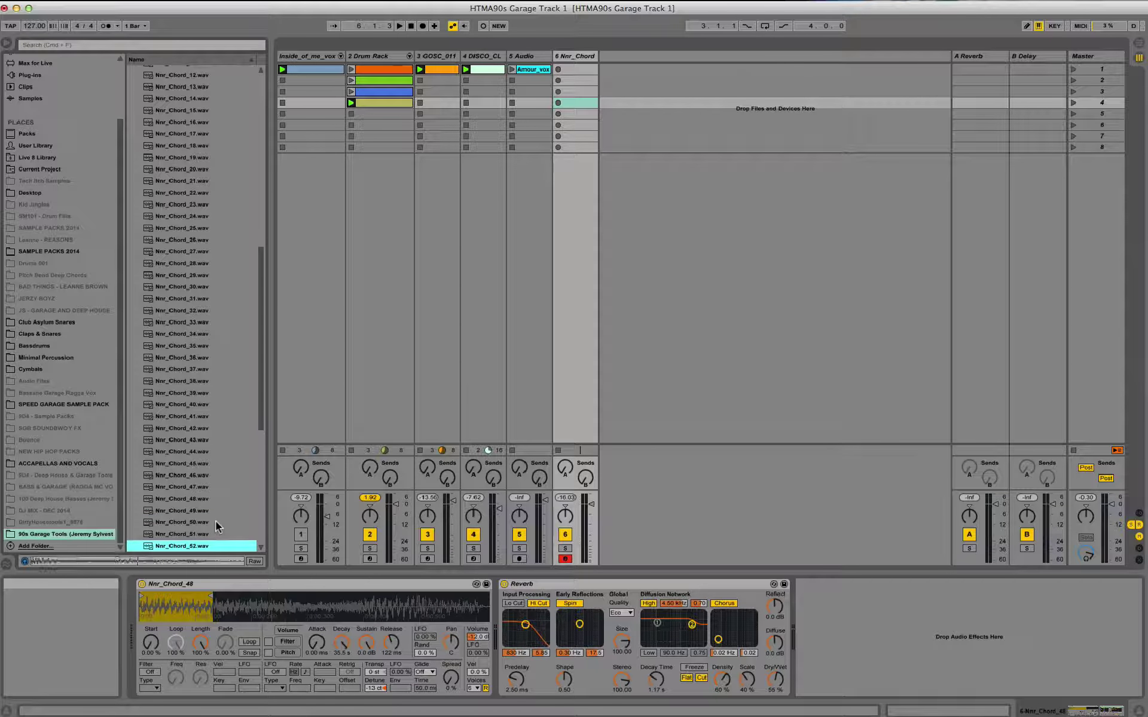
key("Up")
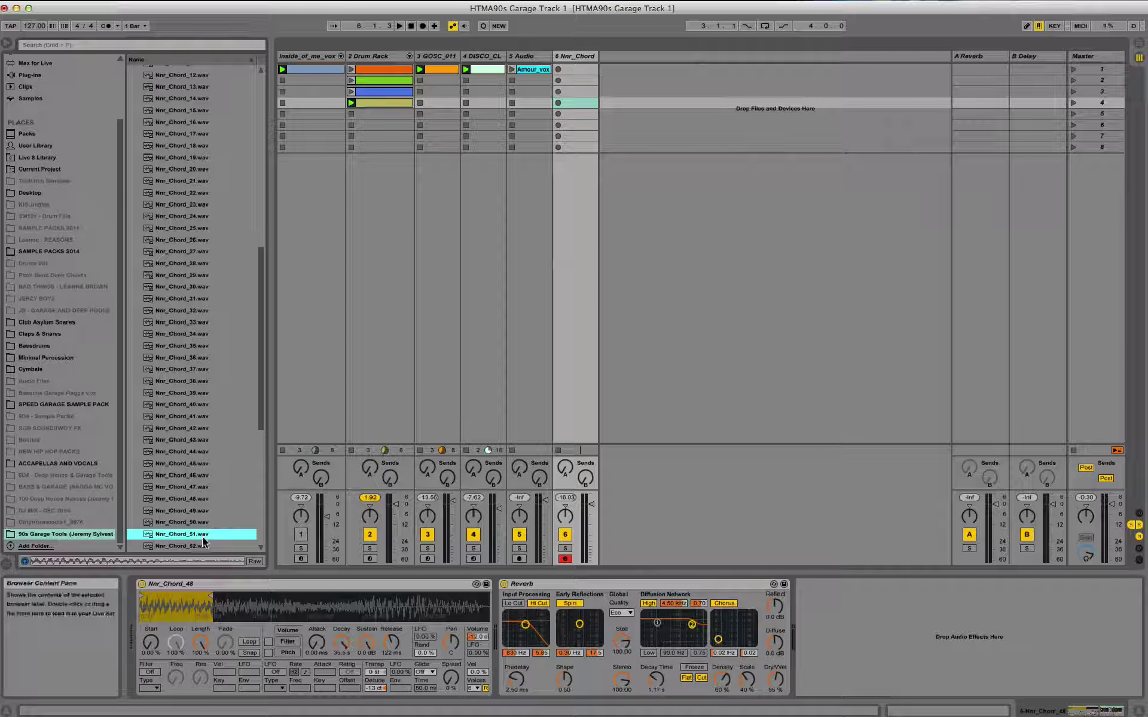
left_click_drag(214, 534, 242, 610)
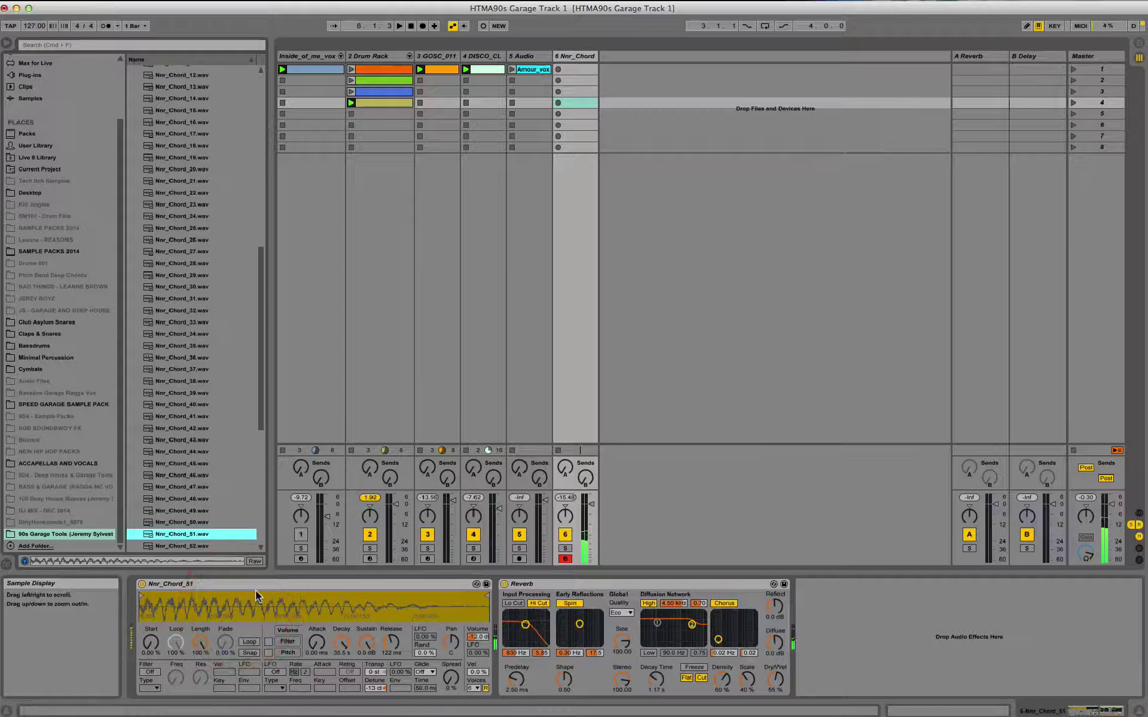
- With the track playing, set the Simpler's detune to -4 ct and the Reverb's decay time to 620 ms
key("space")
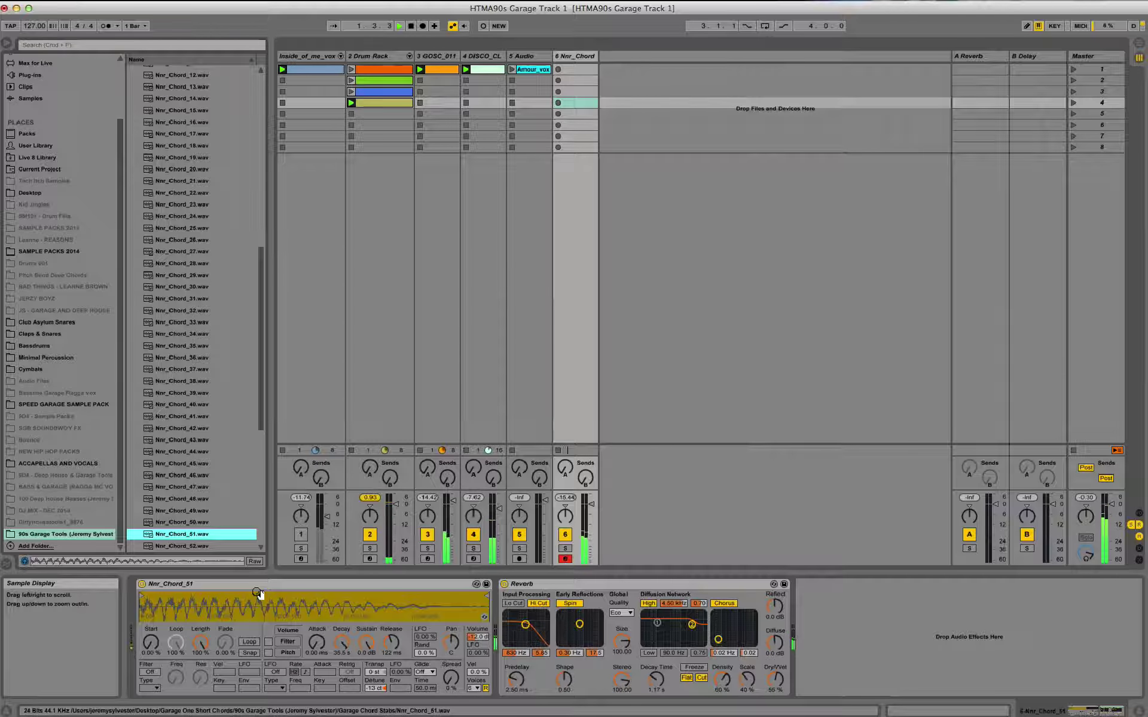
left_click_drag(371, 689, 373, 688)
left_click_drag(656, 680, 656, 695)
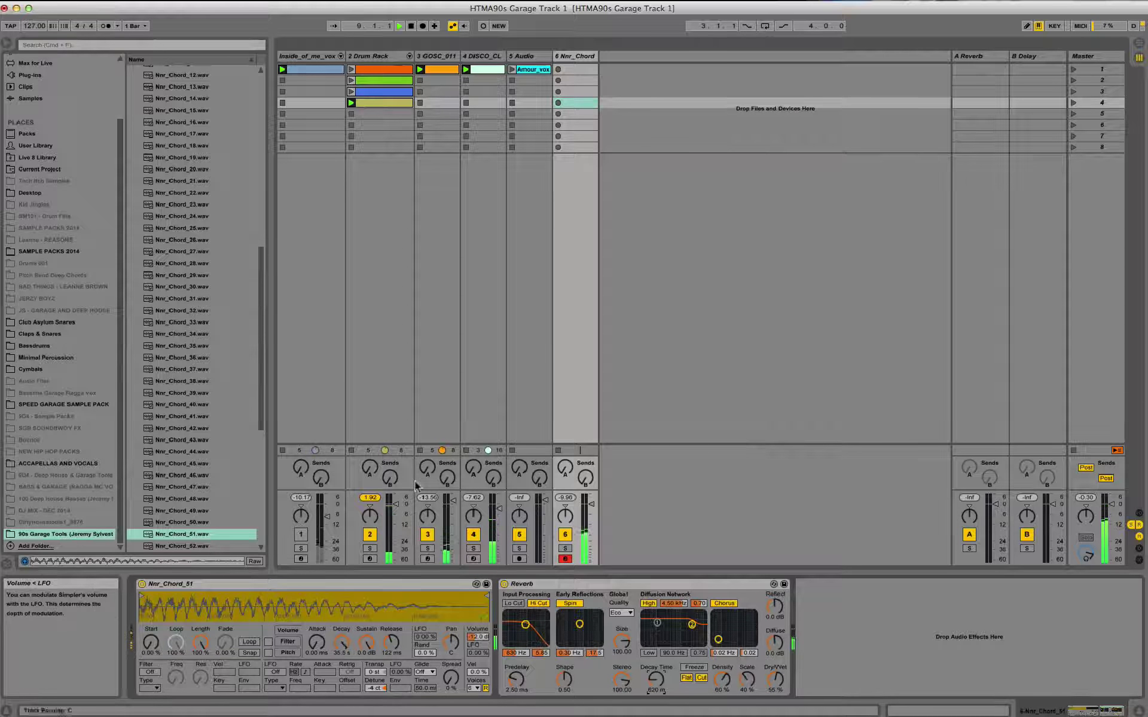
- Audition the chord samples from Nnr_Chord_52 downward to just past Nnr_Chord_60
left_click_drag(260, 378, 262, 406)
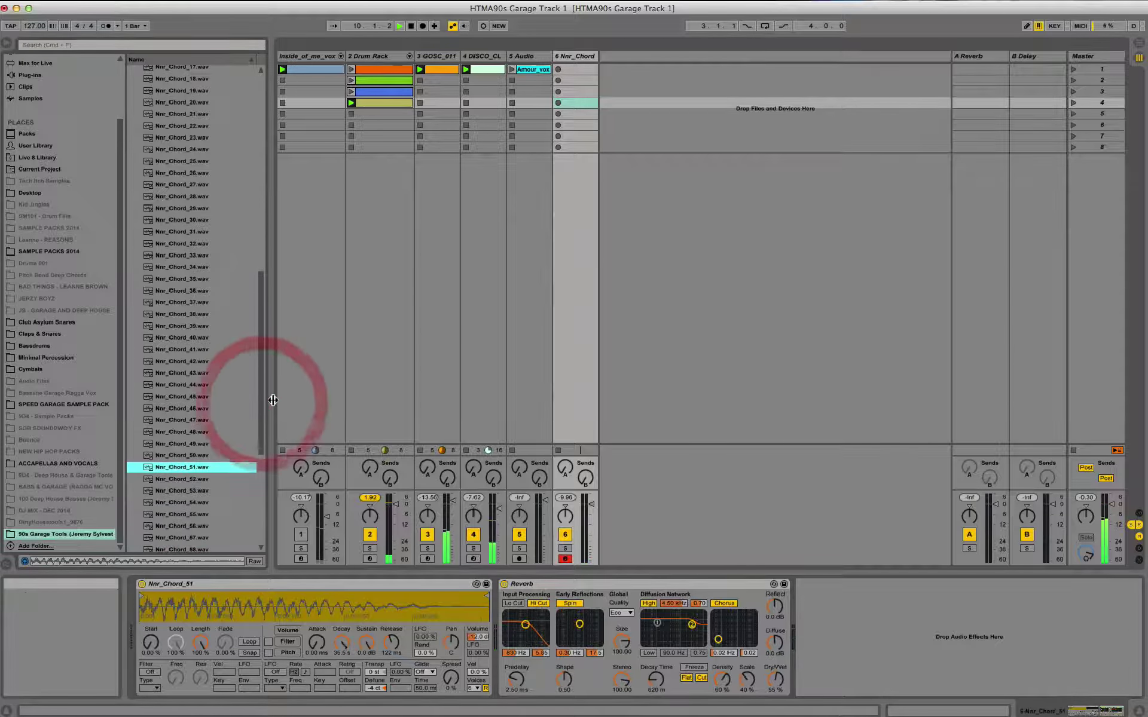
left_click(206, 480)
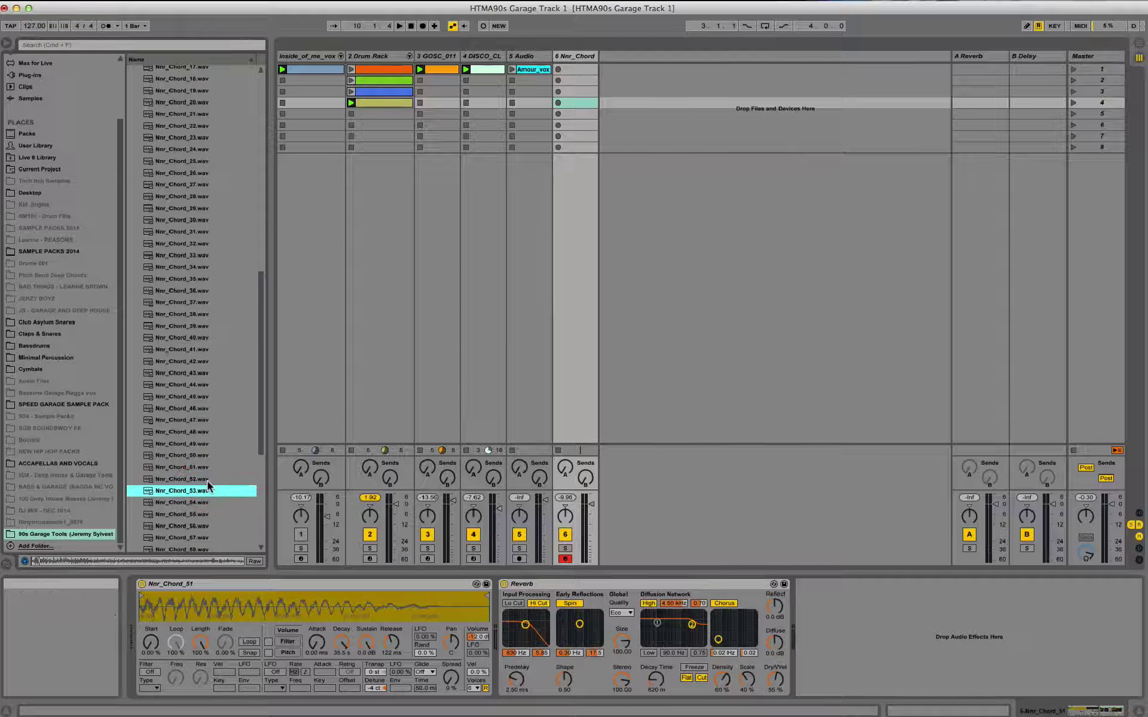
key("Down")
key("Down")
key("Down")
key("Down")
key("Down")
key("Down")
key("Down")
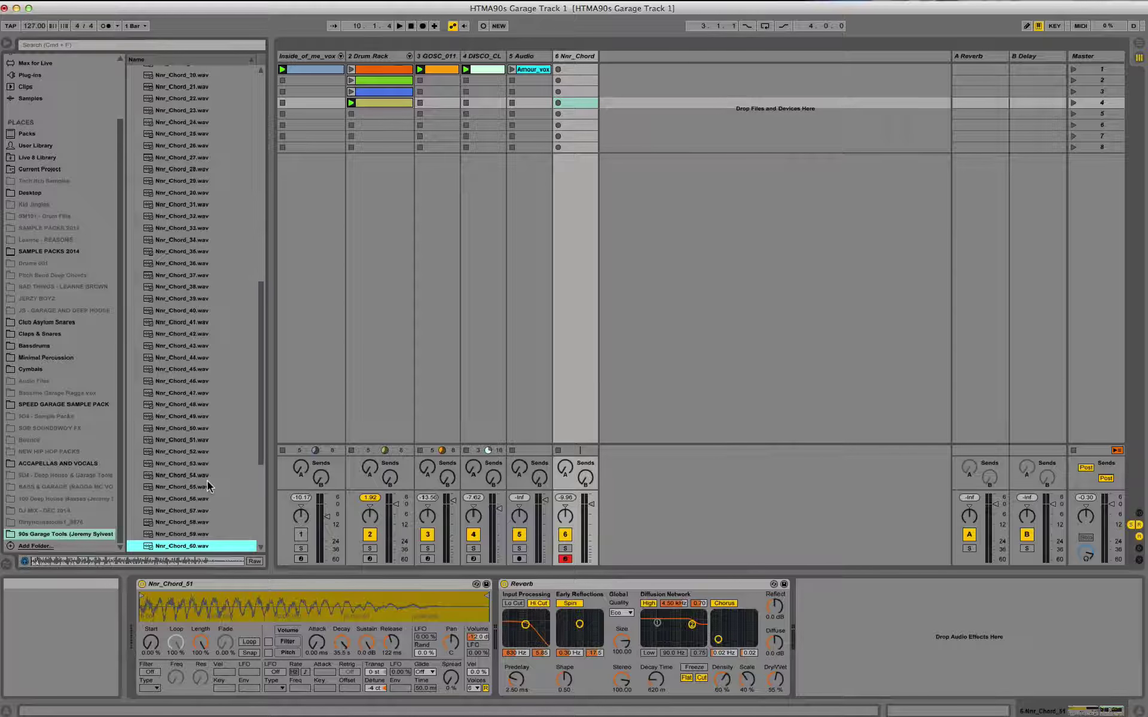
key("Down")
- Load Nnr_Chord_58.wav into the Simpler and trim the quiet beginning off the sample's start
key("Up")
key("Up")
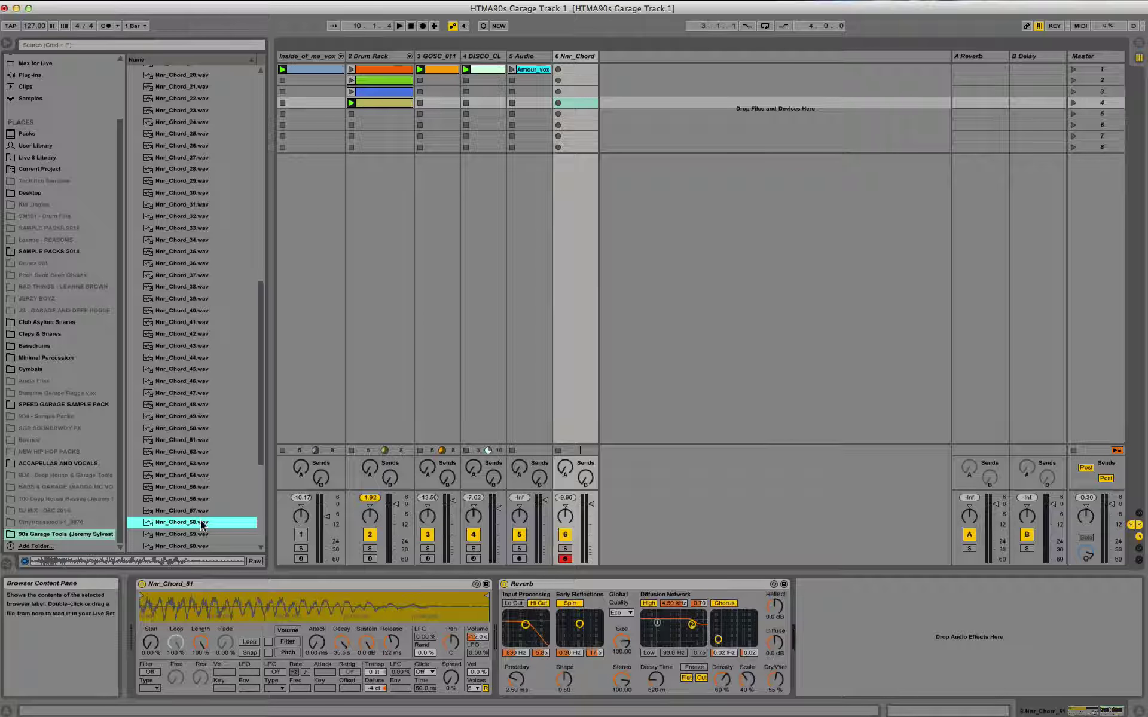
left_click_drag(206, 522, 236, 610)
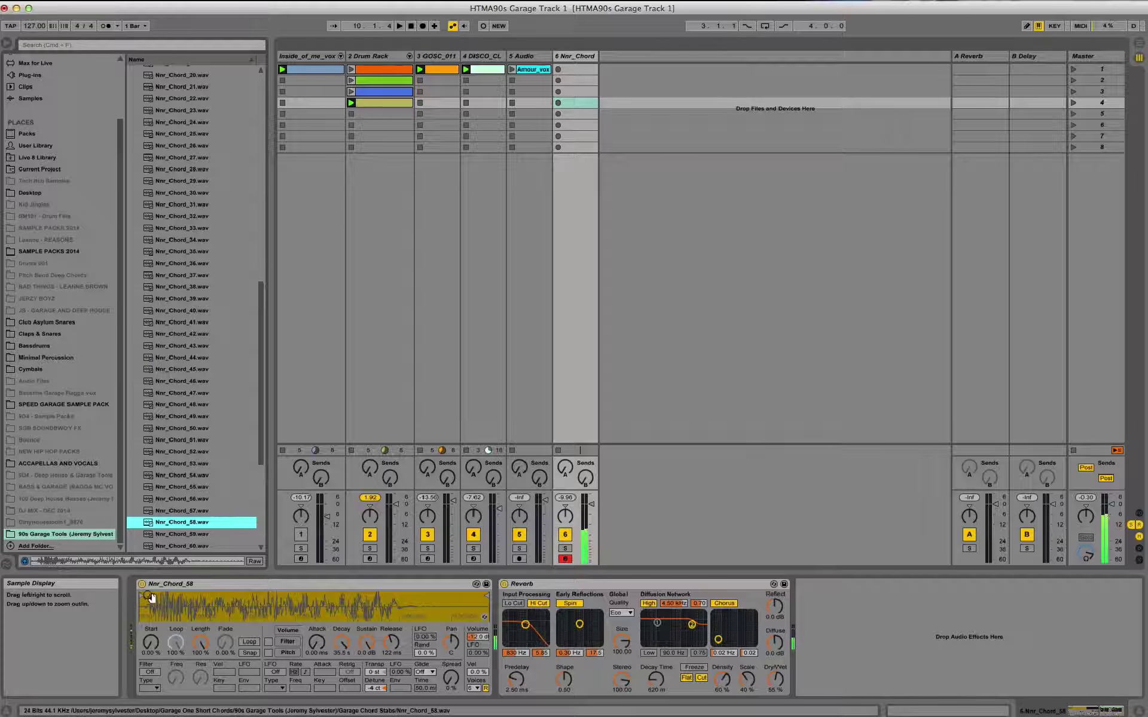
left_click_drag(143, 596, 156, 600)
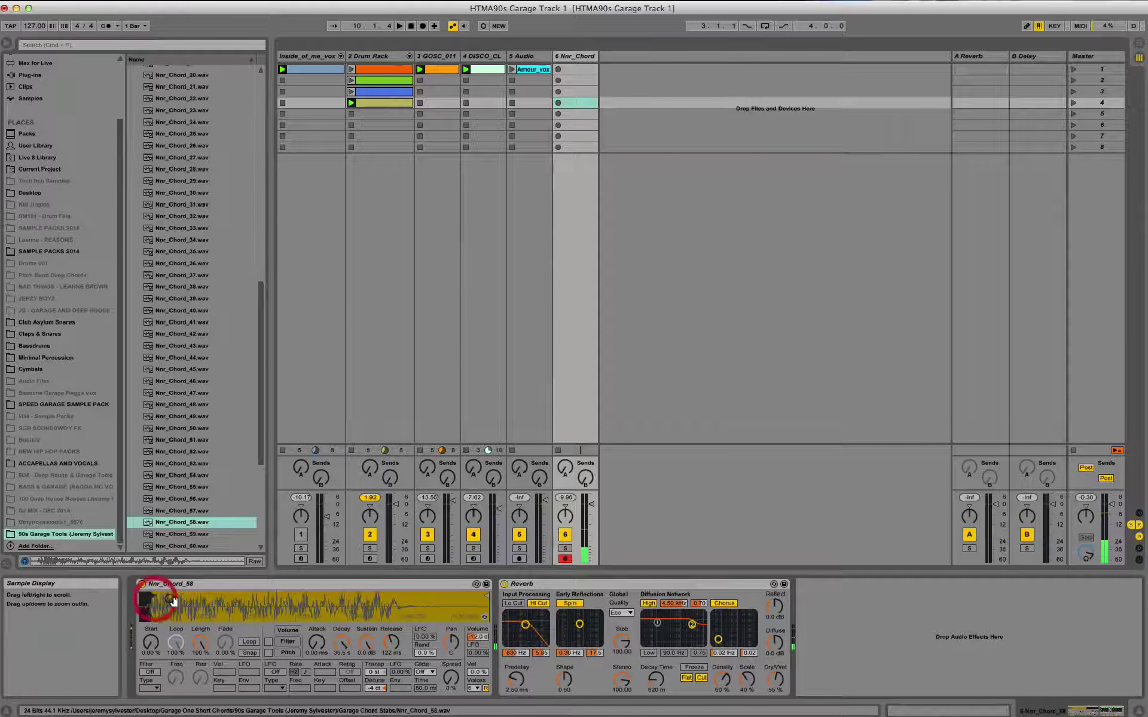
- Start playback and launch the Drum Rack clip in scene 1 to try the chord over it
key("space")
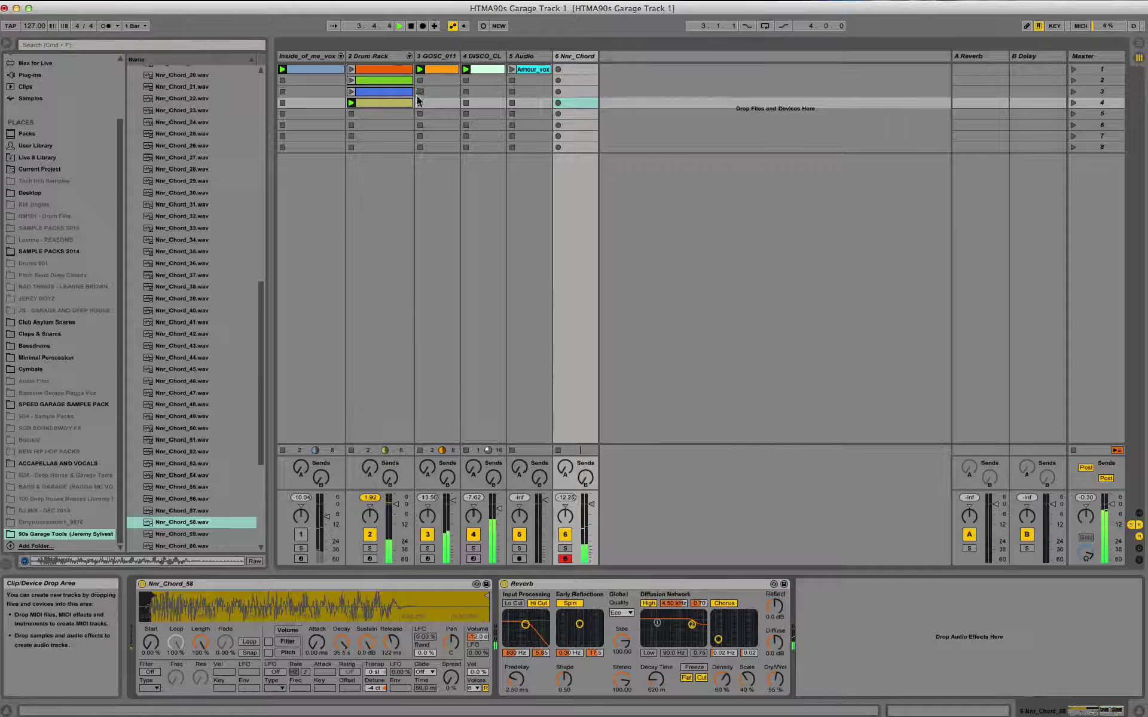
left_click(353, 71)
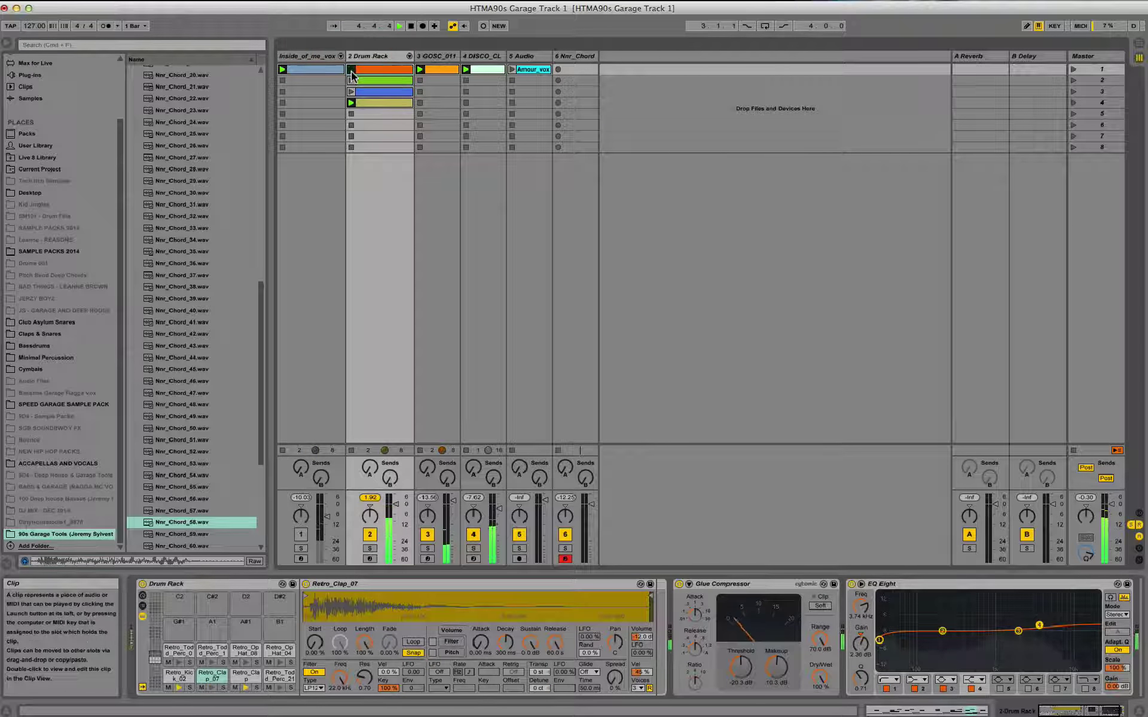
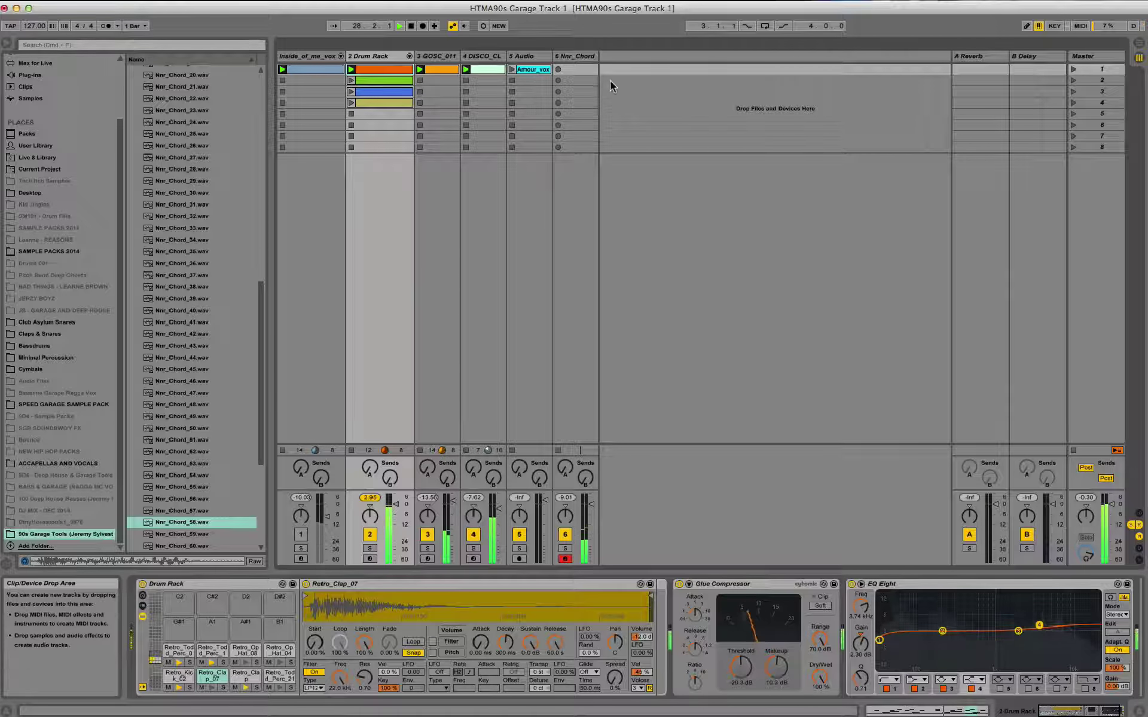
- Insert an empty MIDI clip in scene 1 of the Nnr_Chord track and set its loop length to two bars
right_click(578, 70)
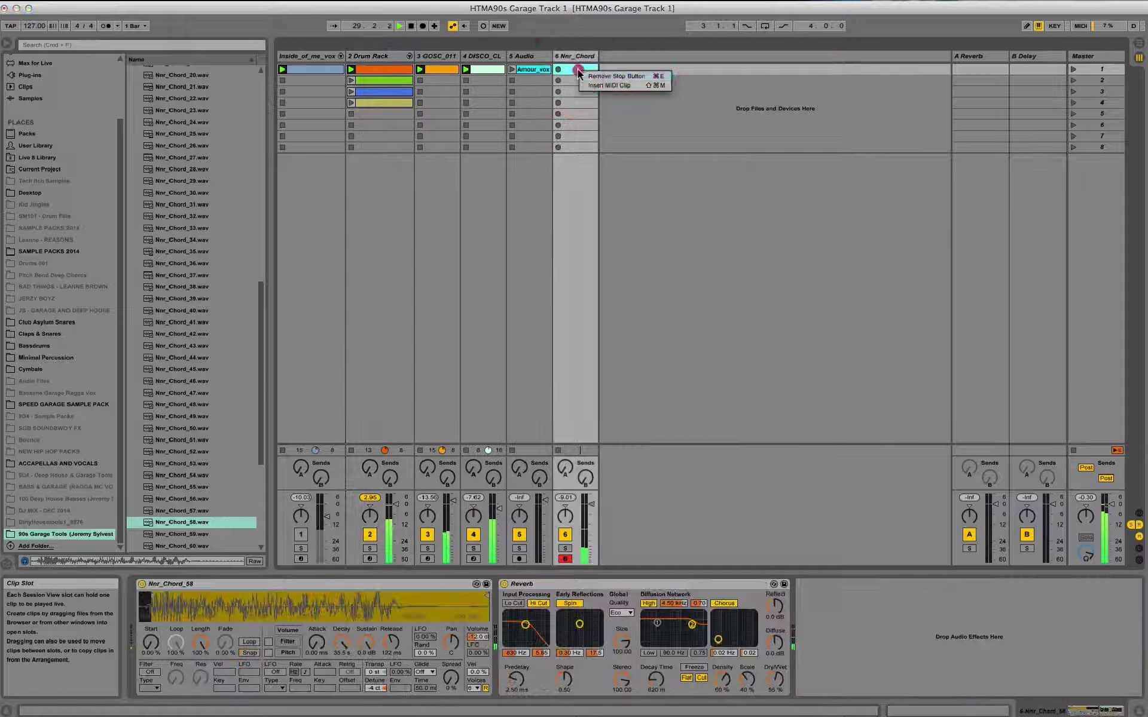
left_click(605, 85)
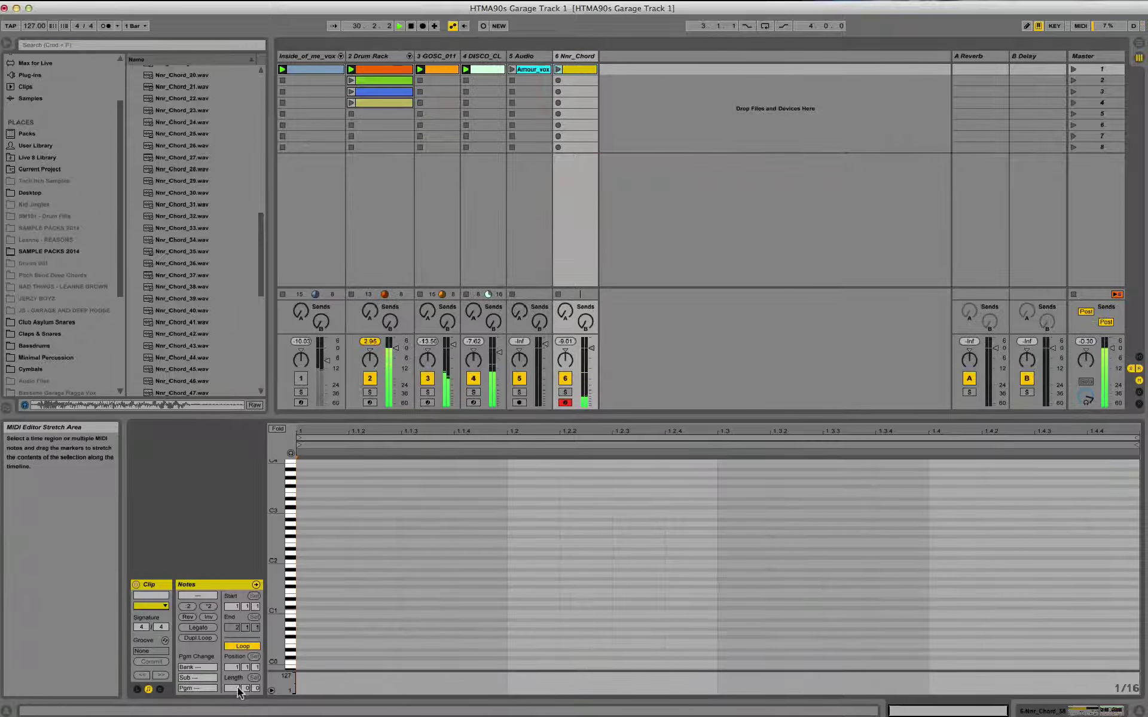
left_click_drag(236, 688, 236, 683)
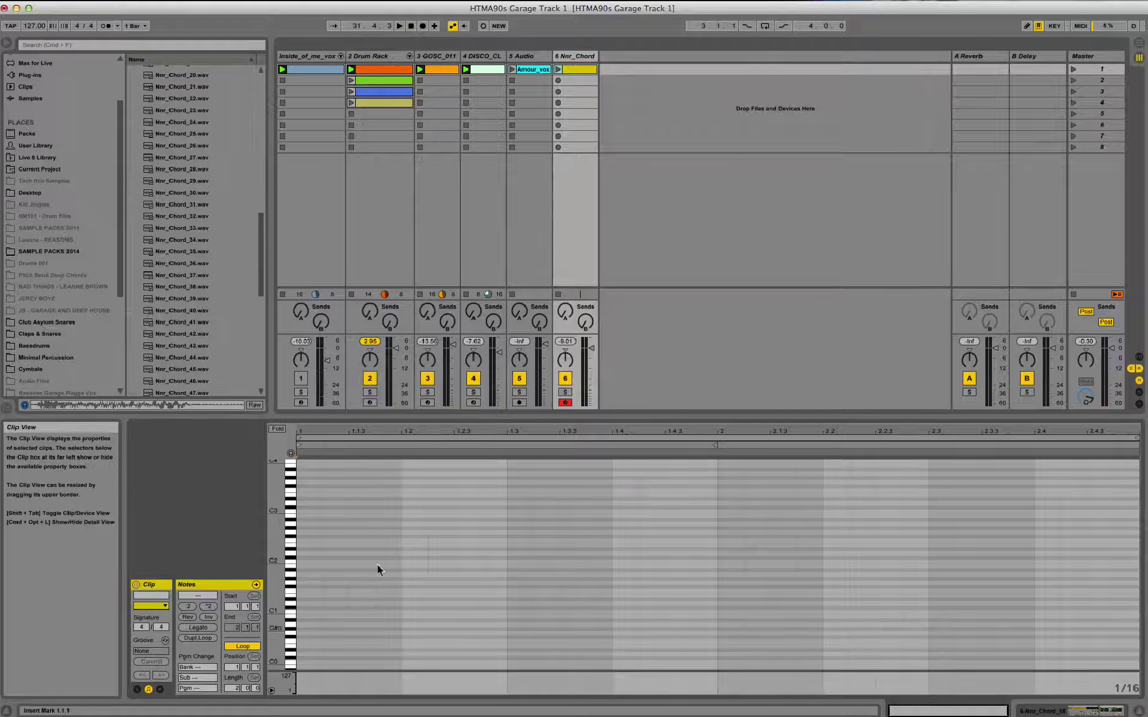
- Restart playback, launch the new Nnr_Chord clip, and record a two-bar pattern of chord stabs on E3 and C#3
left_click(400, 27)
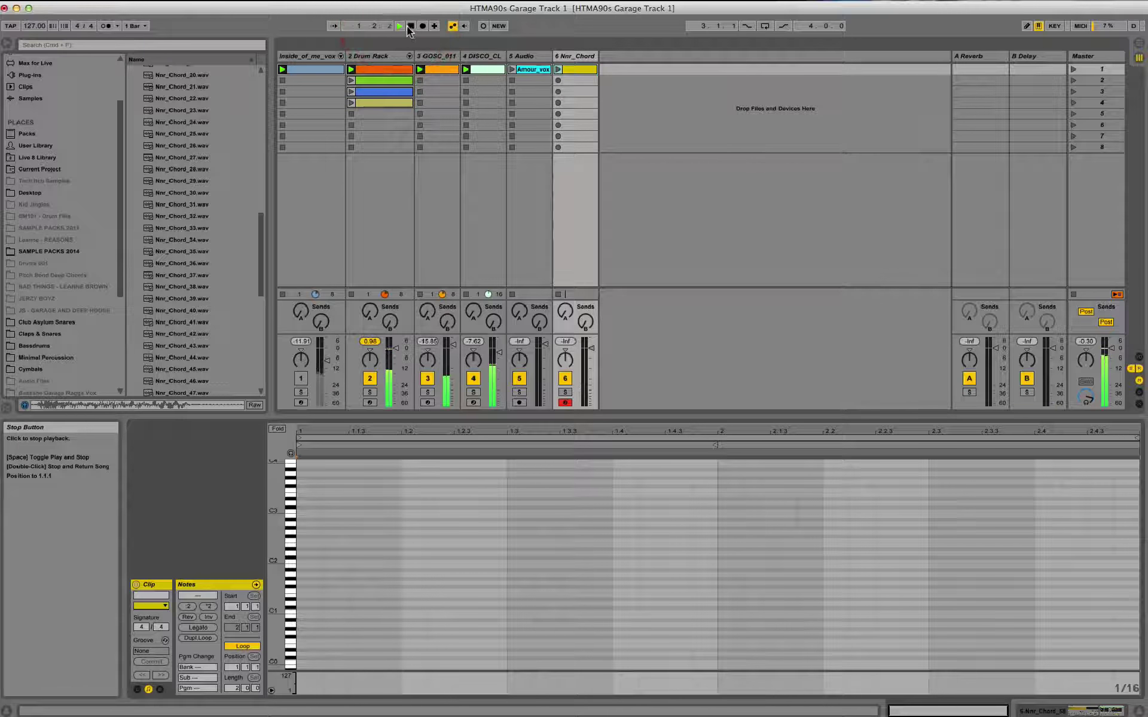
left_click(559, 71)
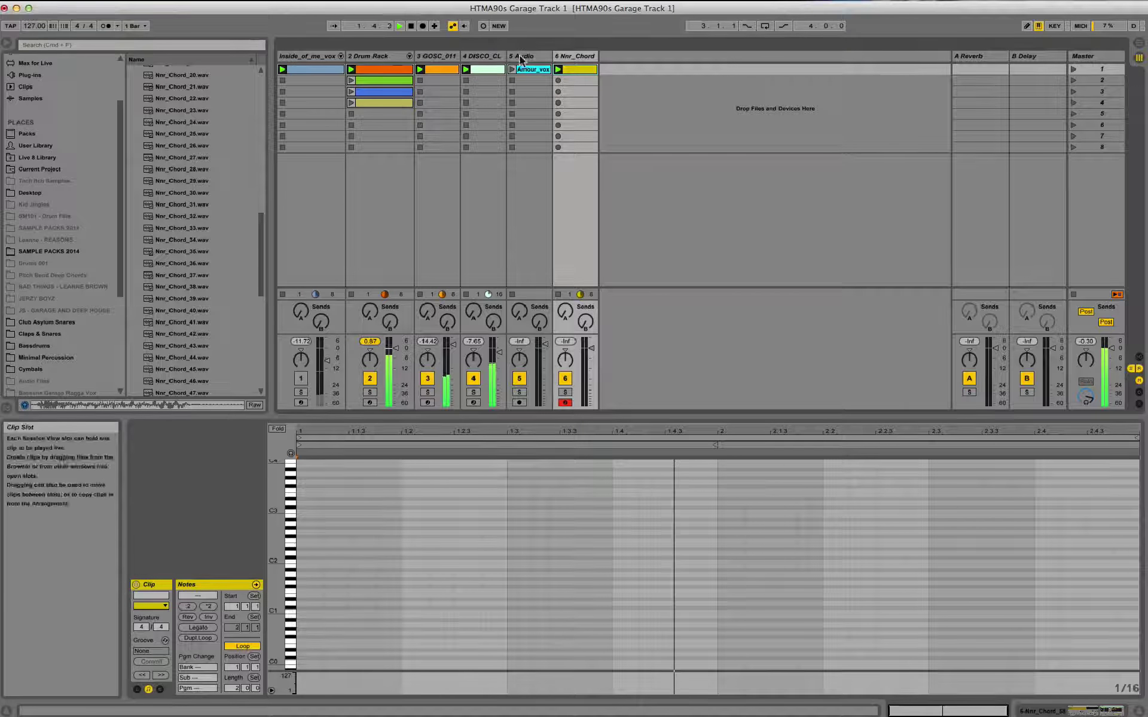
left_click(483, 27)
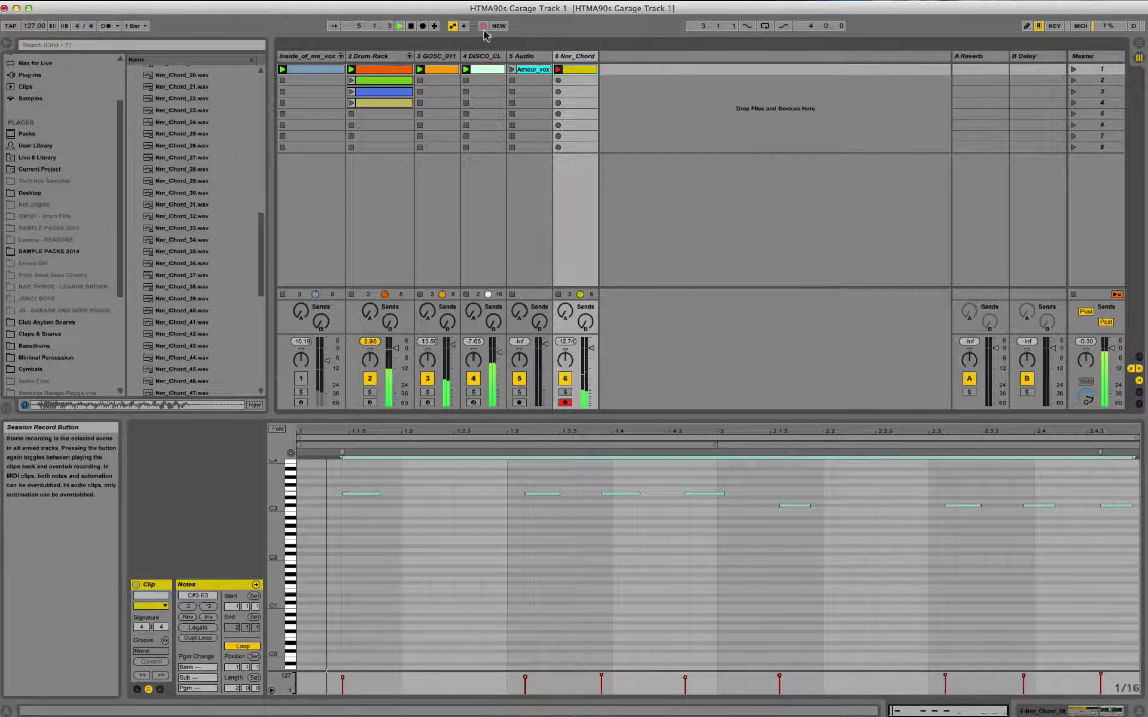
- Select all the recorded chord stabs in the Nnr_Chord clip and quantize them
left_click_drag(410, 566, 351, 545)
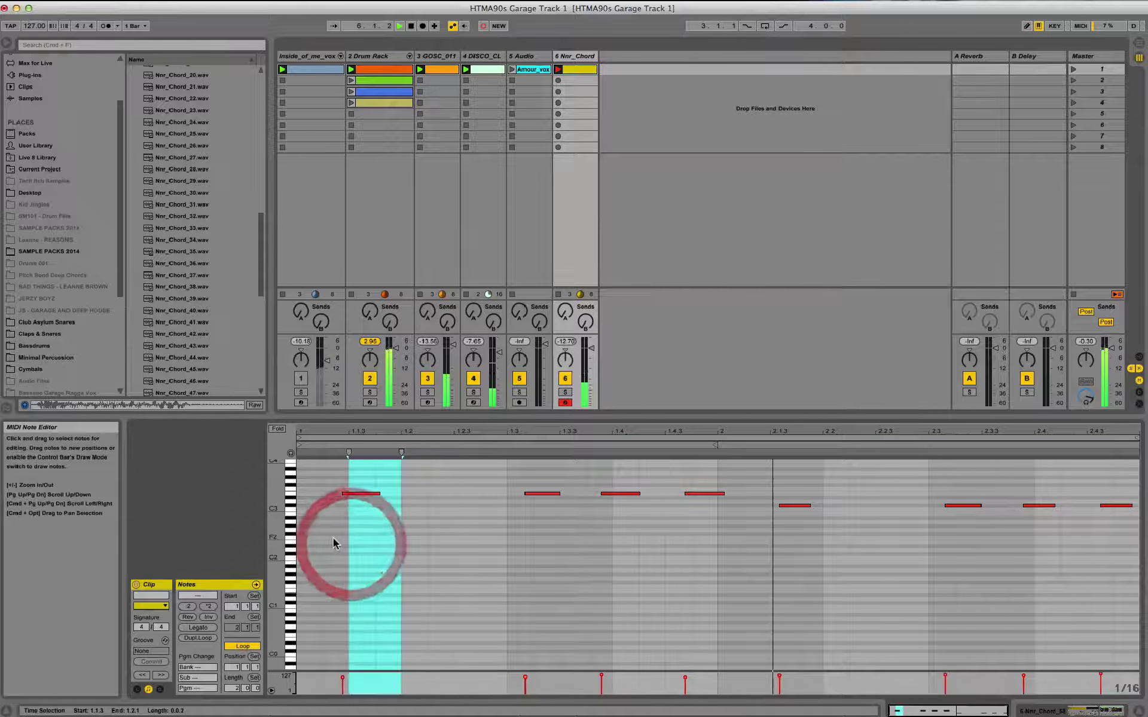
key("super+a")
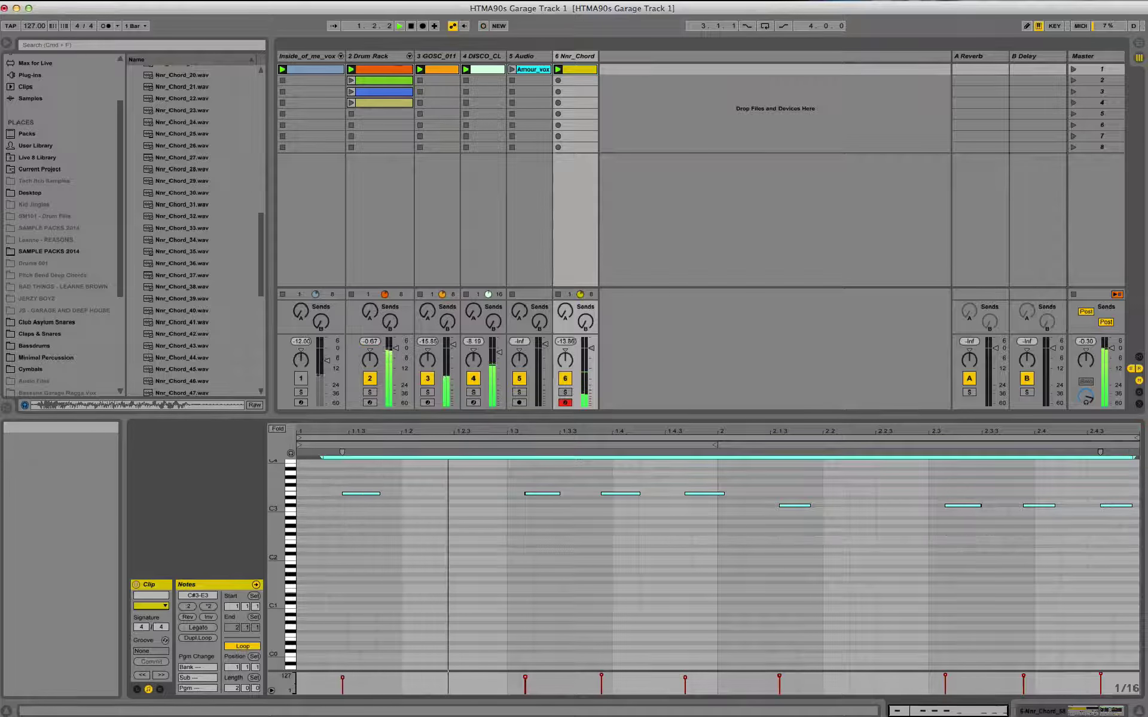
left_click(78, 2)
left_click(131, 261)
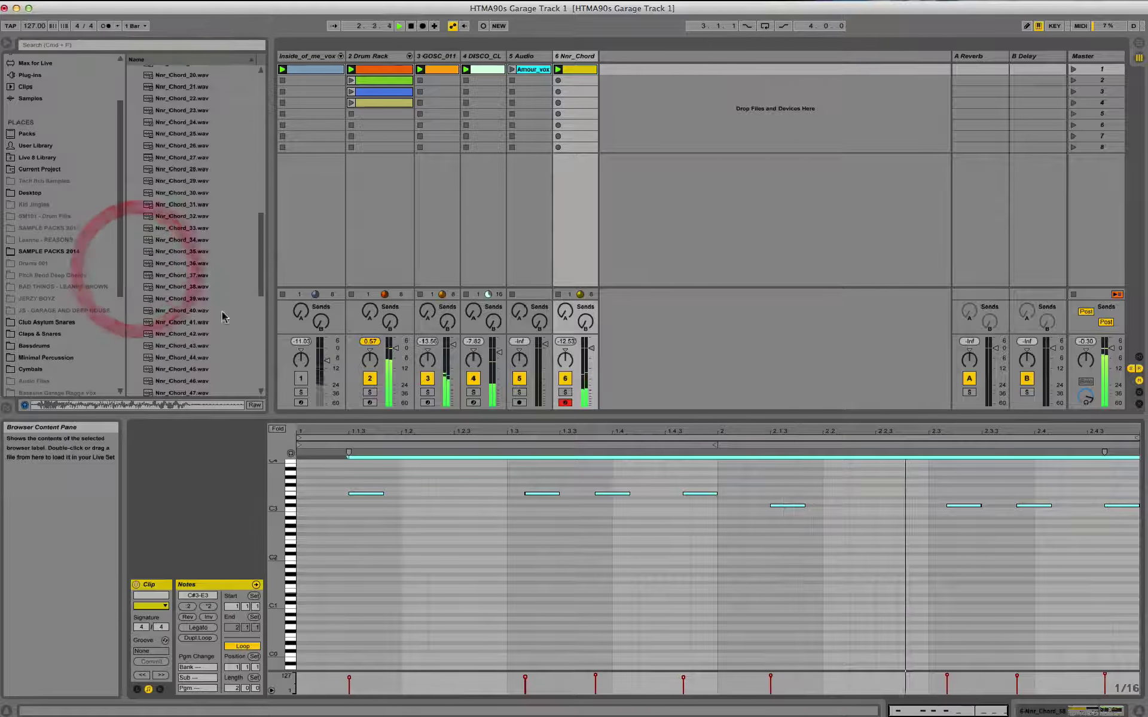
- Move the E3 stabs earlier in bar 1, placing the first at 1.1.2, the second at 1.3.1 and the fourth just before 1.4.3
left_click(396, 509)
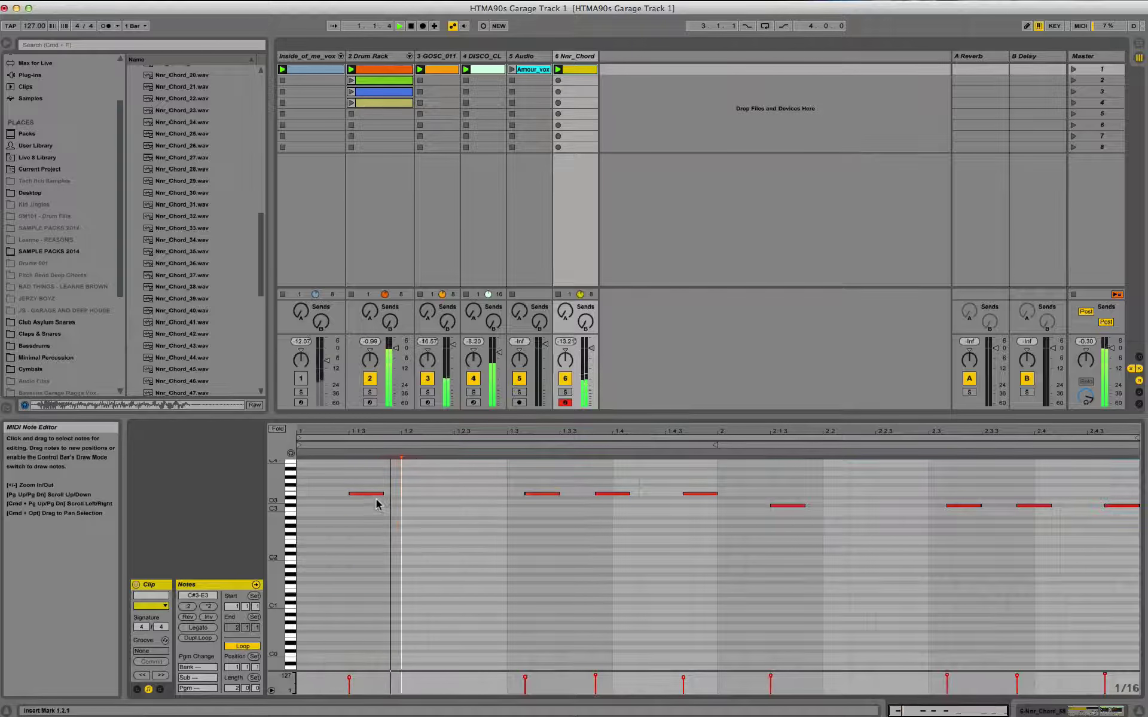
left_click_drag(371, 494, 351, 495)
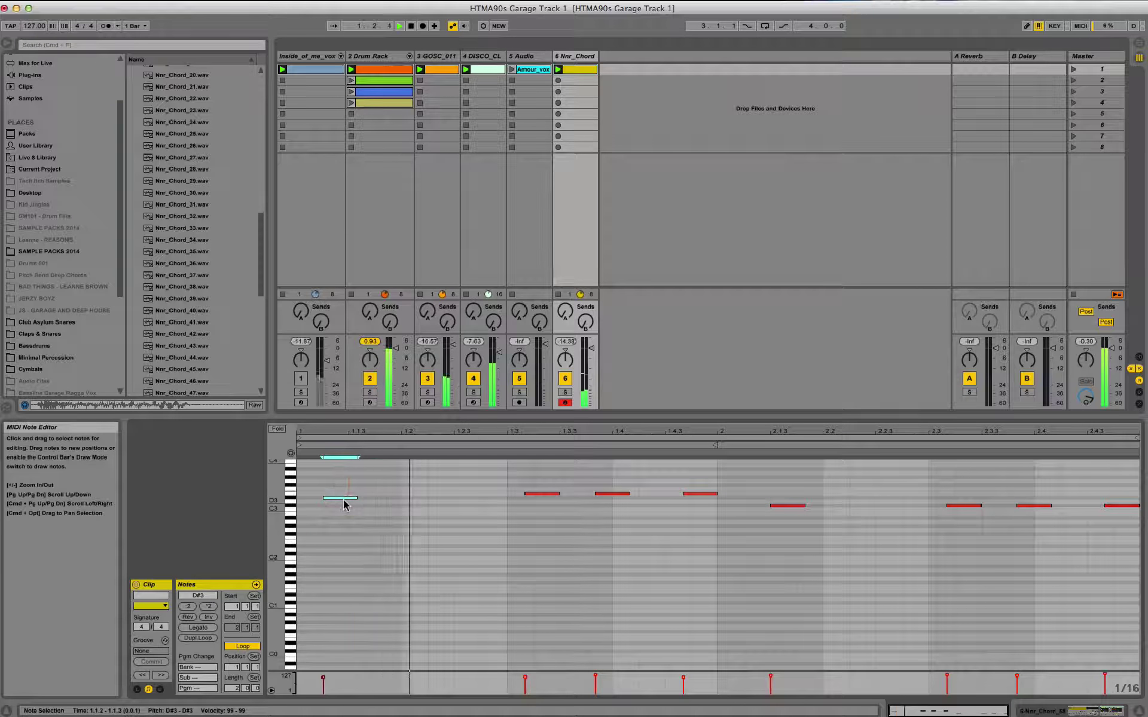
left_click(347, 498)
left_click_drag(347, 498, 348, 494)
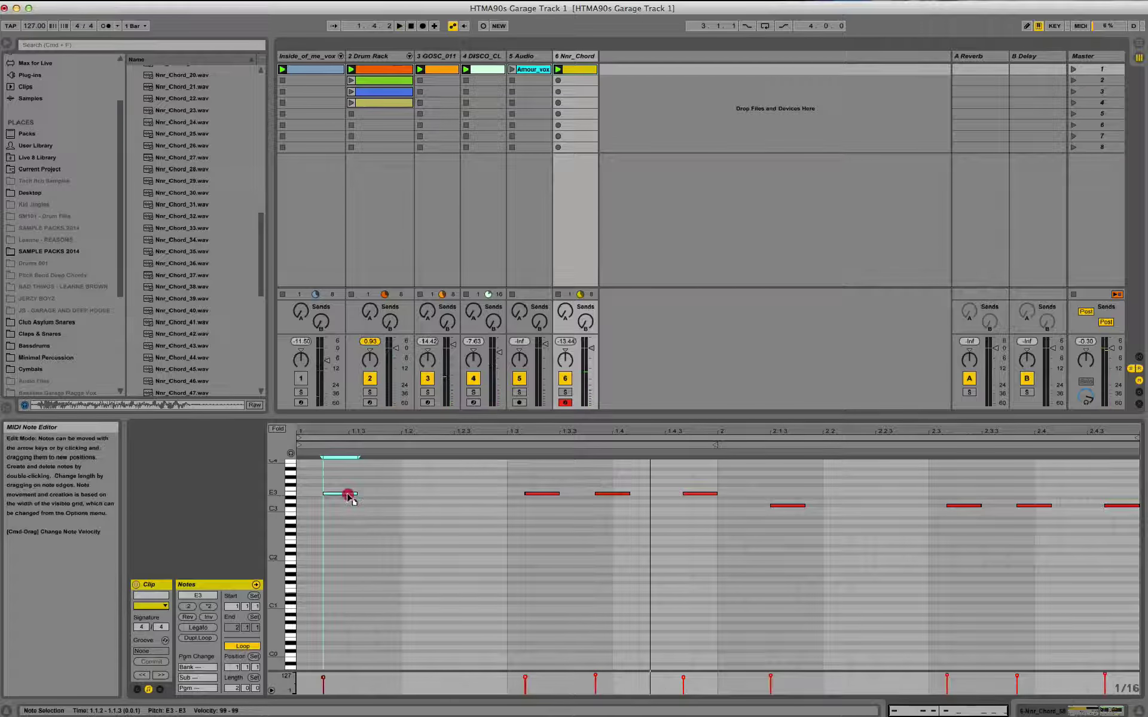
left_click_drag(538, 498, 515, 497)
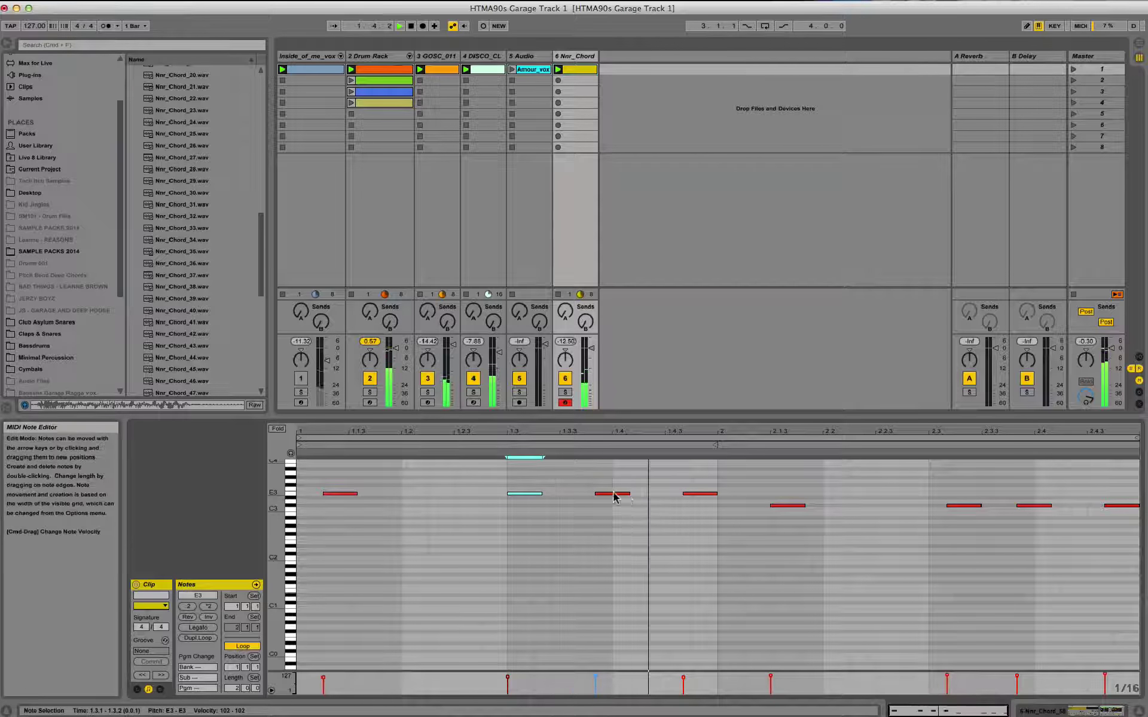
left_click_drag(702, 500, 685, 499)
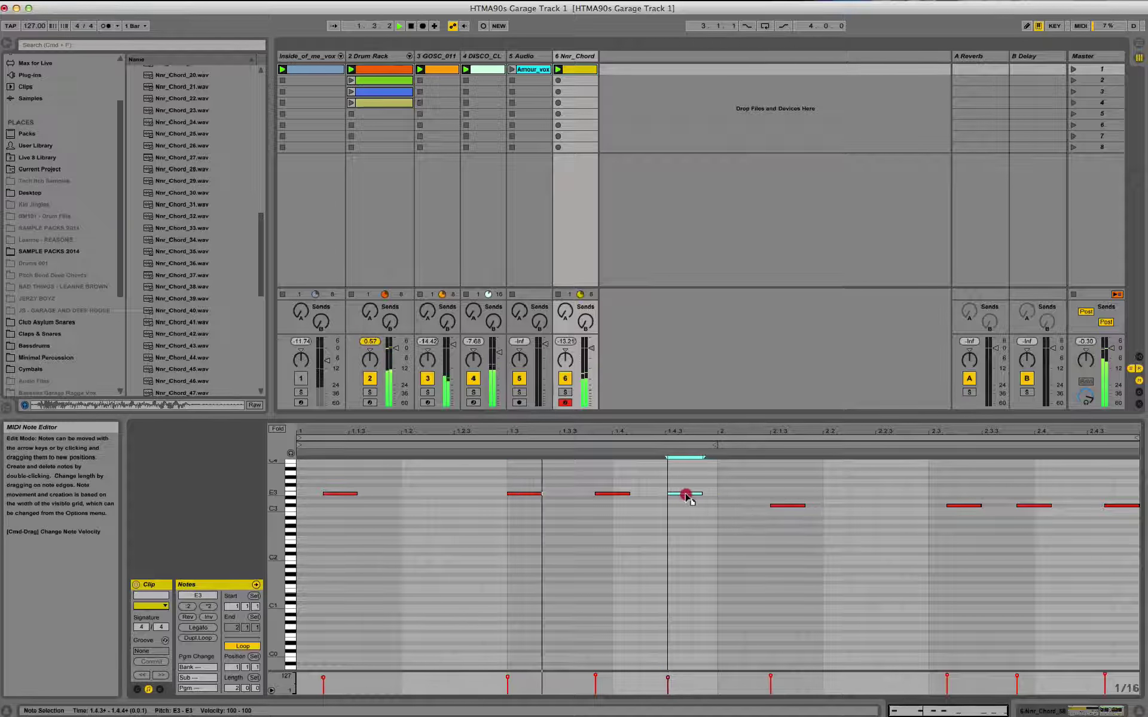
- Move the C#3 stabs earlier in bar 2, placing the first at 2.1.2, the second at 2.3.1 and the last two slightly earlier
left_click_drag(791, 507, 764, 506)
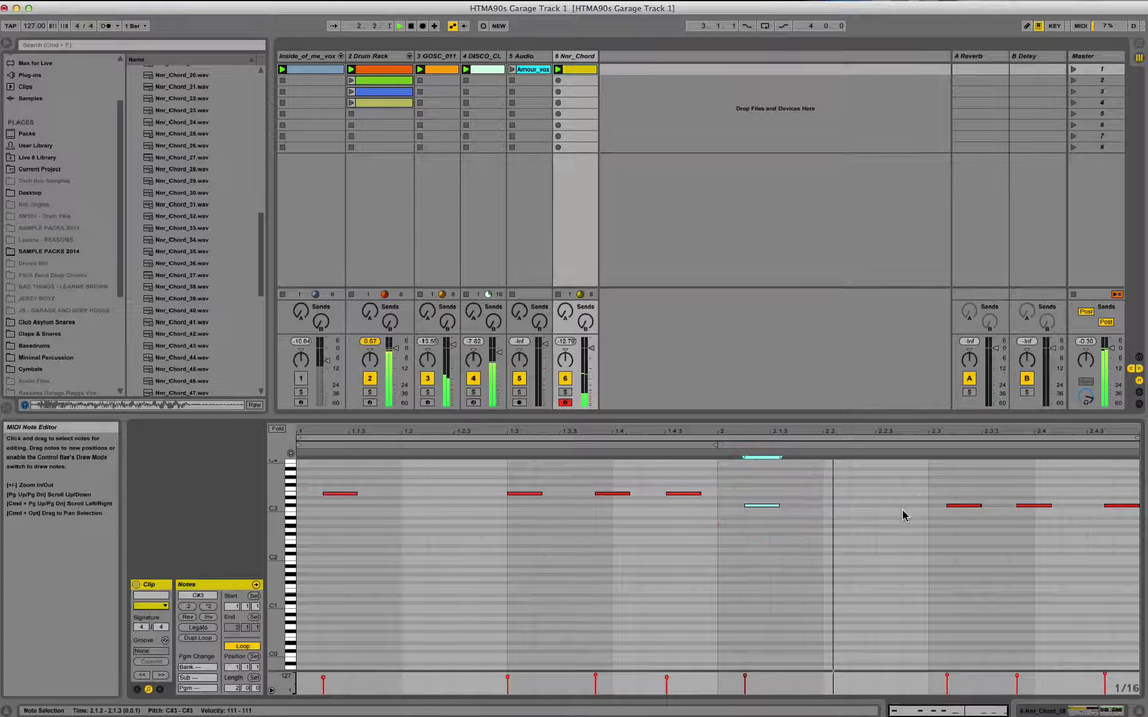
left_click_drag(961, 506, 943, 506)
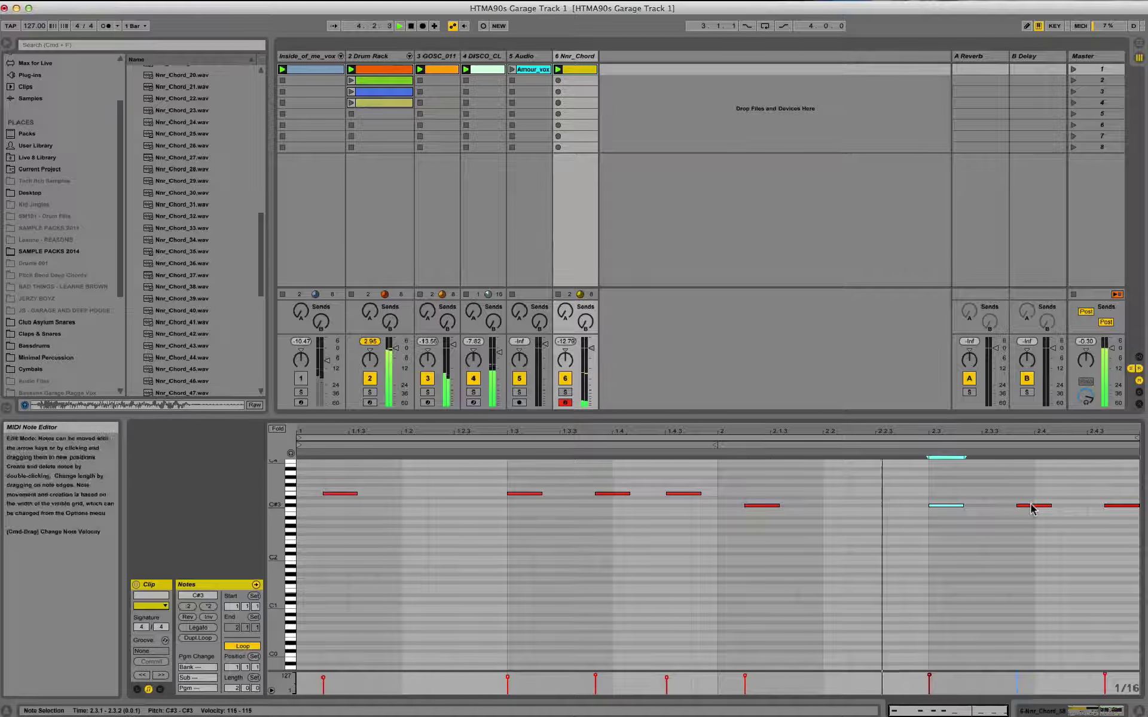
left_click_drag(1033, 507, 1021, 507)
left_click_drag(1115, 507, 272, 549)
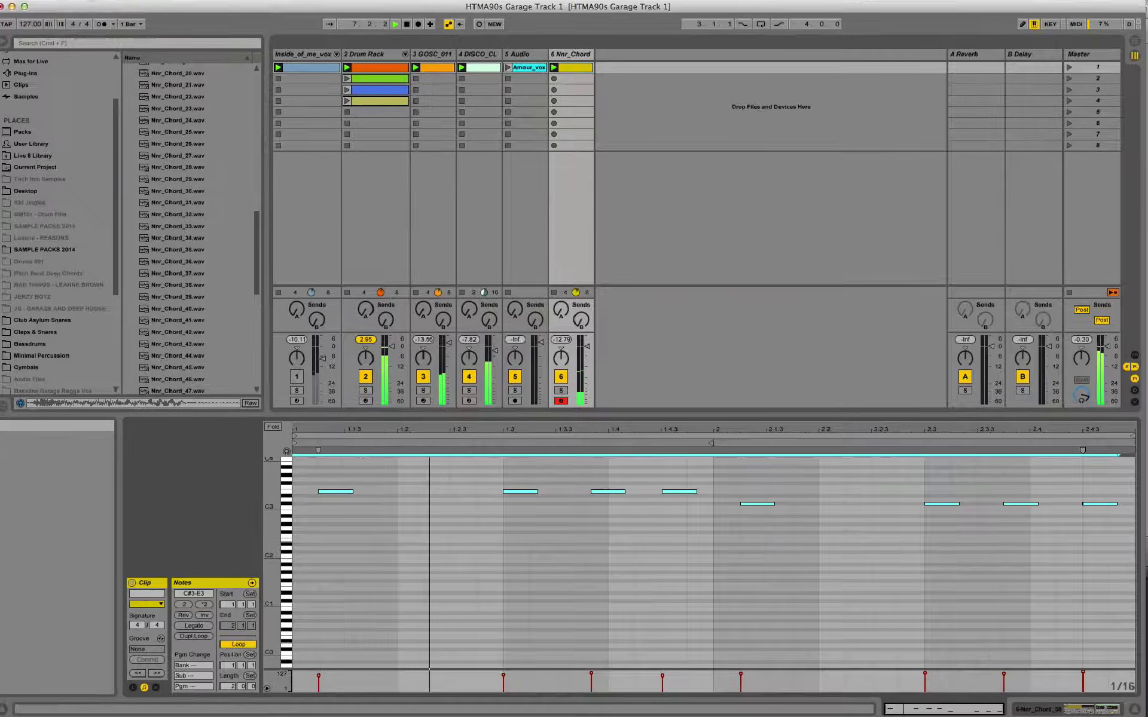
- Quantize the selected chord notes to 1/16T at 100%, adjusting both note starts and ends
left_click(30, 2)
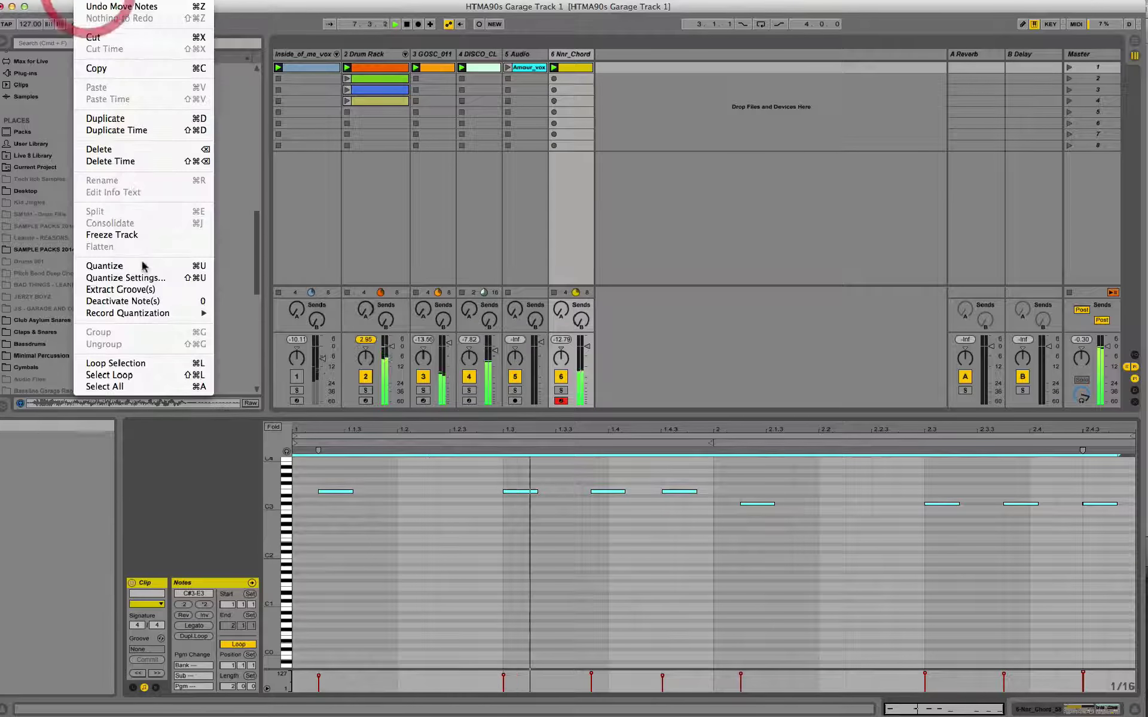
left_click(143, 277)
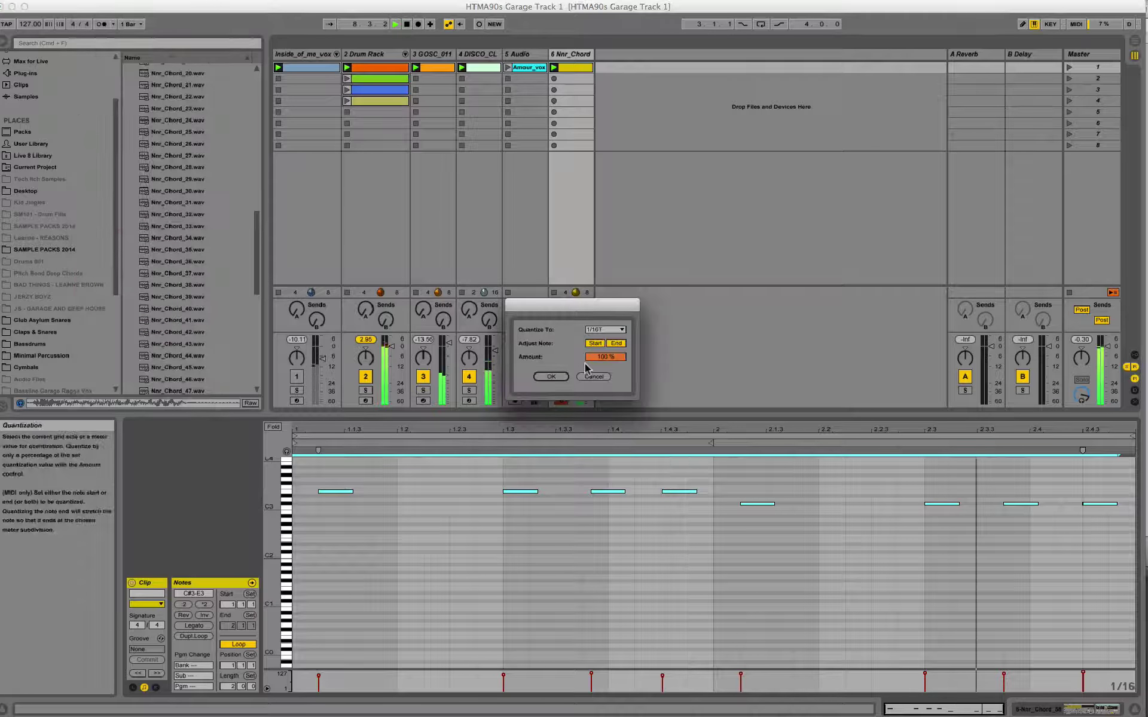
left_click(551, 377)
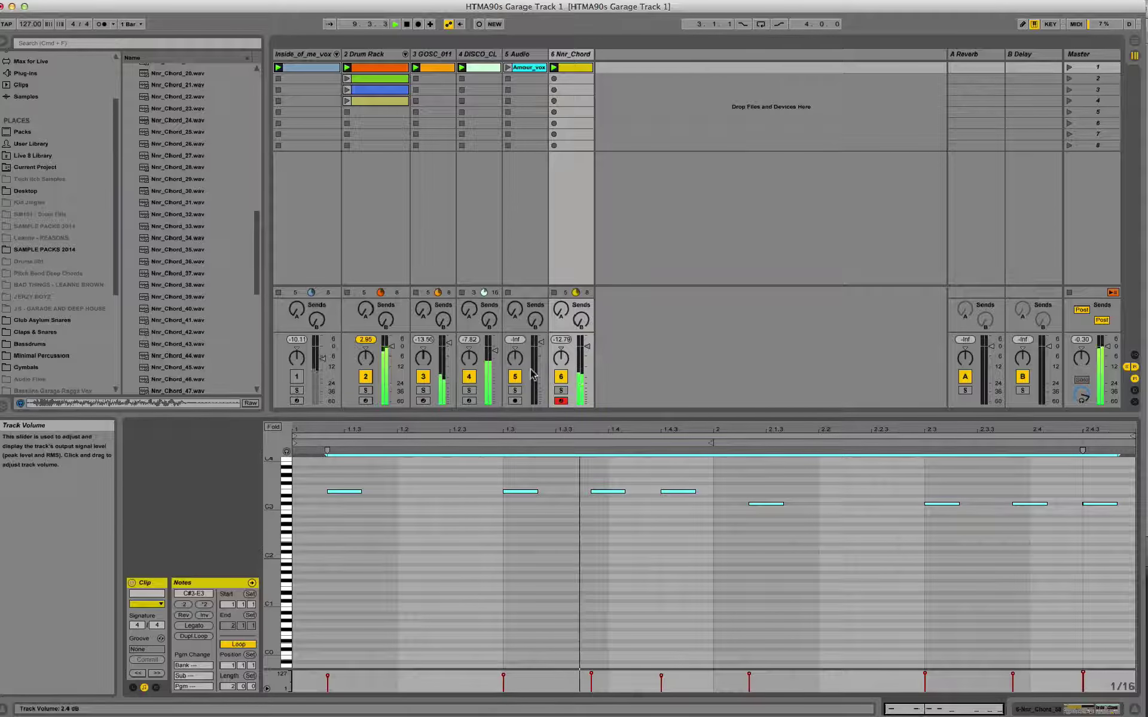
- Open up the Auto Filter on the GOSC_011 track to a cutoff of about 9.77 kHz with a Q of about 1.08
left_click(432, 55)
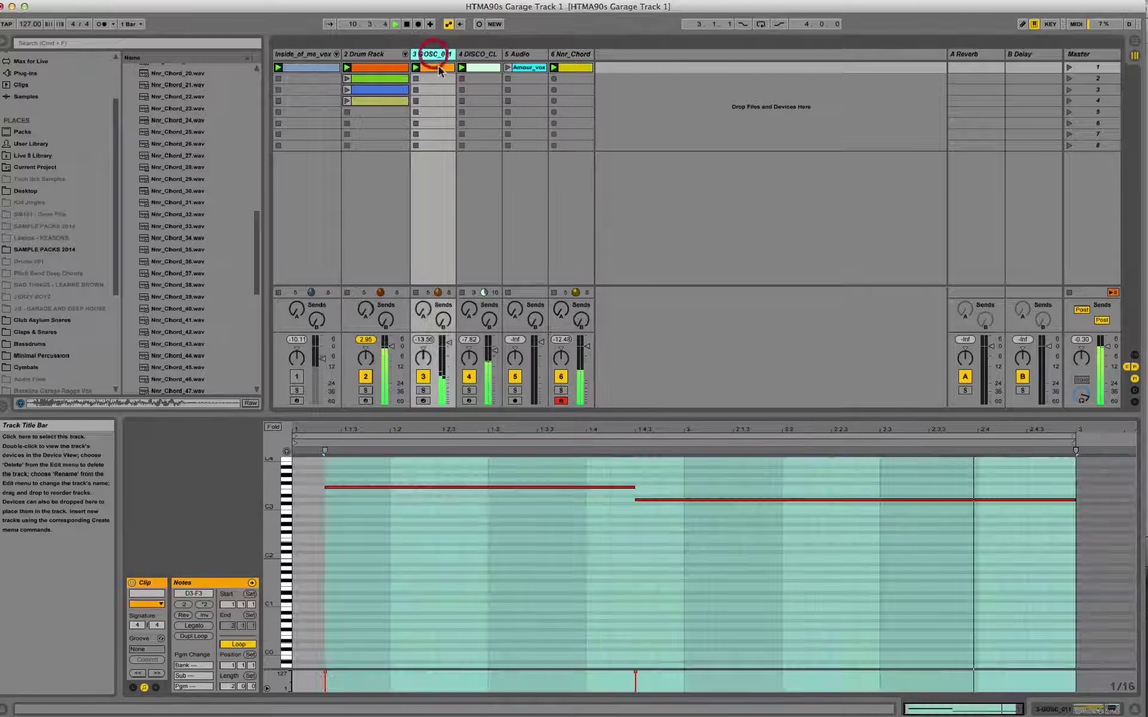
left_click(1074, 710)
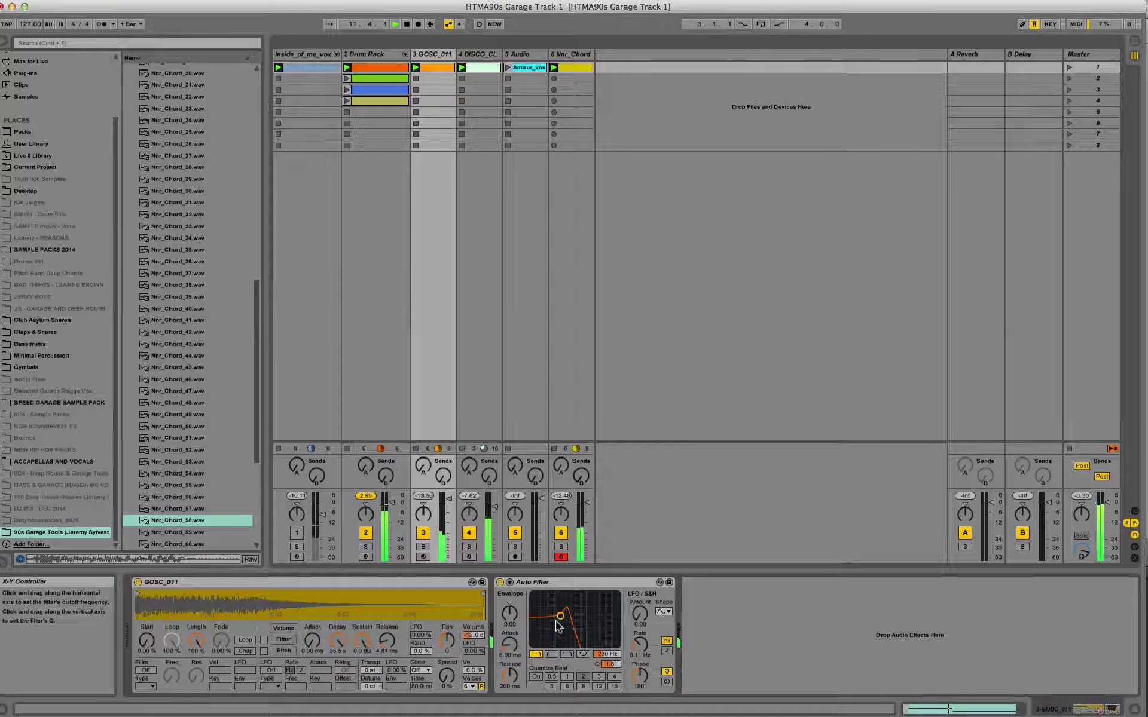
left_click_drag(567, 616, 581, 619)
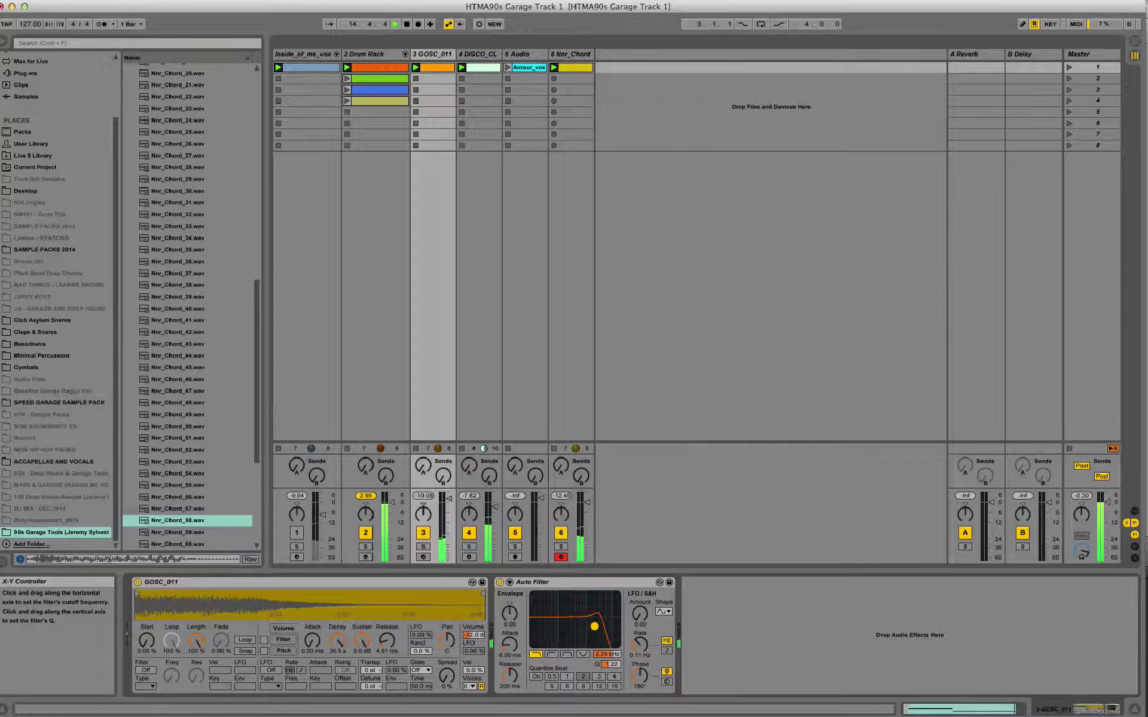
left_click_drag(594, 626, 604, 629)
- Mute the Drum Rack and GOSC_011 tracks, and delete the last stab of each bar in the Nnr_Chord clip
left_click(365, 533)
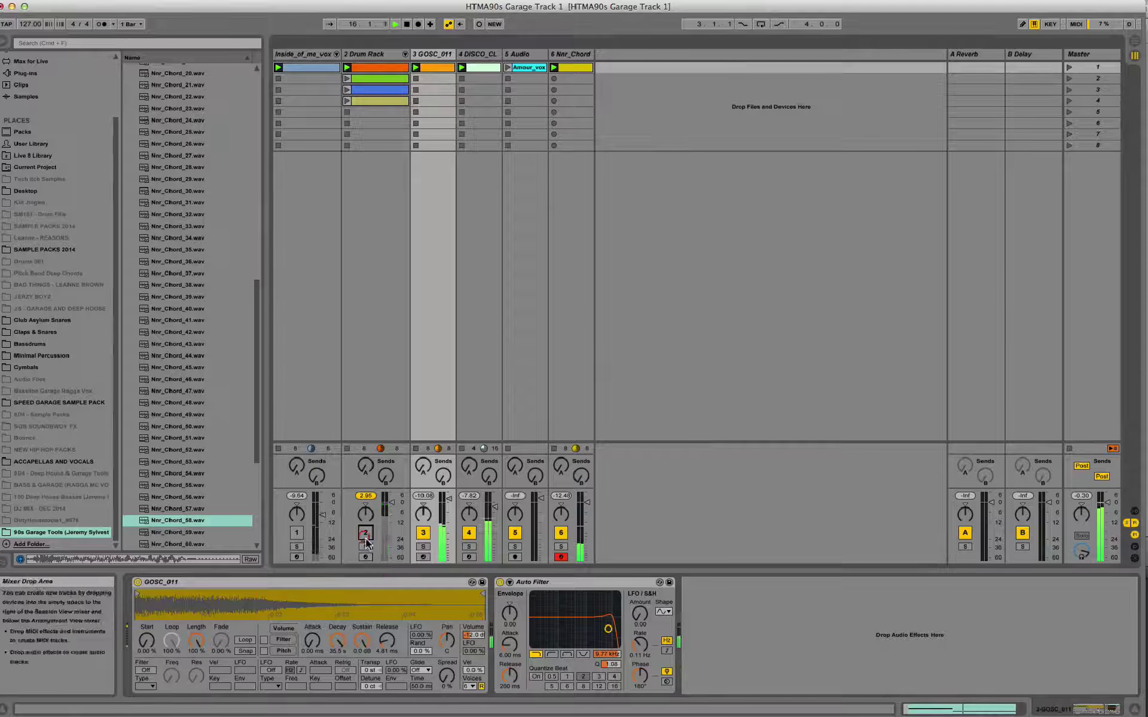
left_click(423, 533)
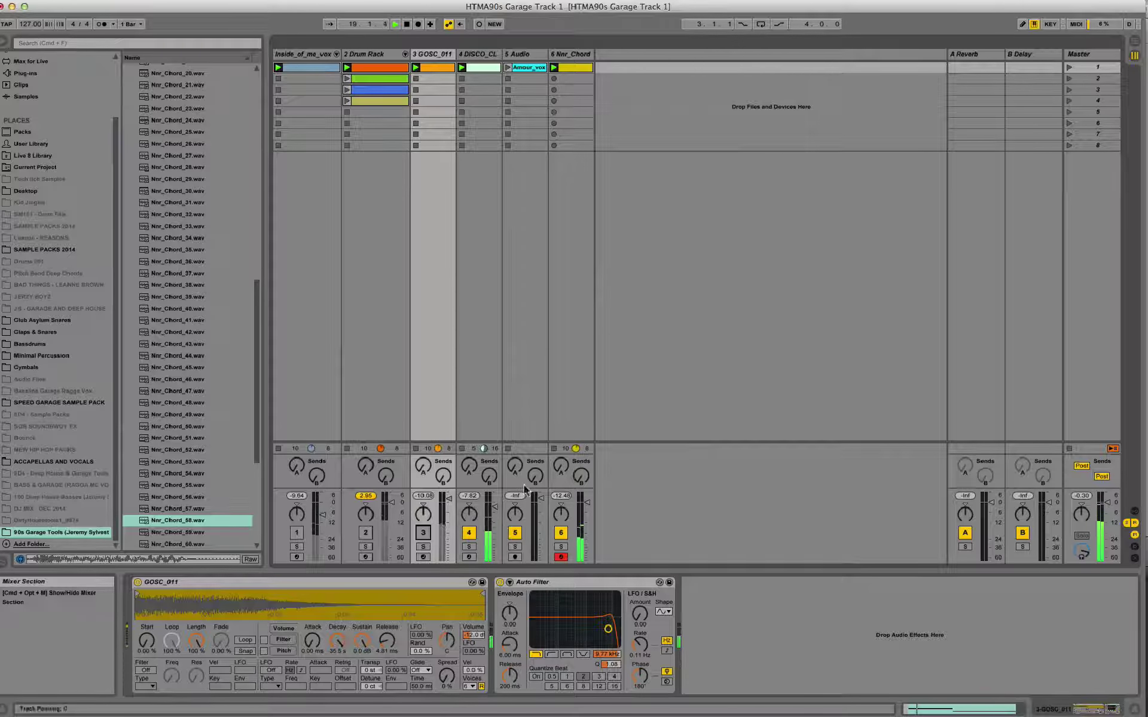
left_click(572, 67)
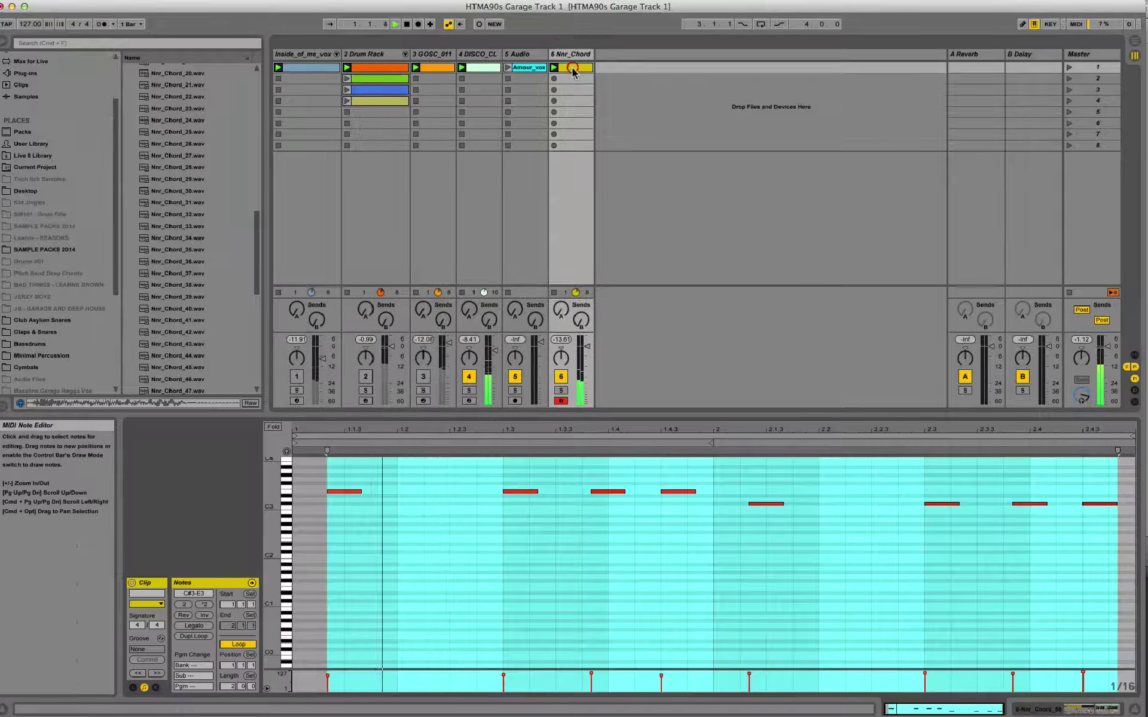
left_click(751, 538)
left_click_drag(712, 475, 673, 510)
key("Delete")
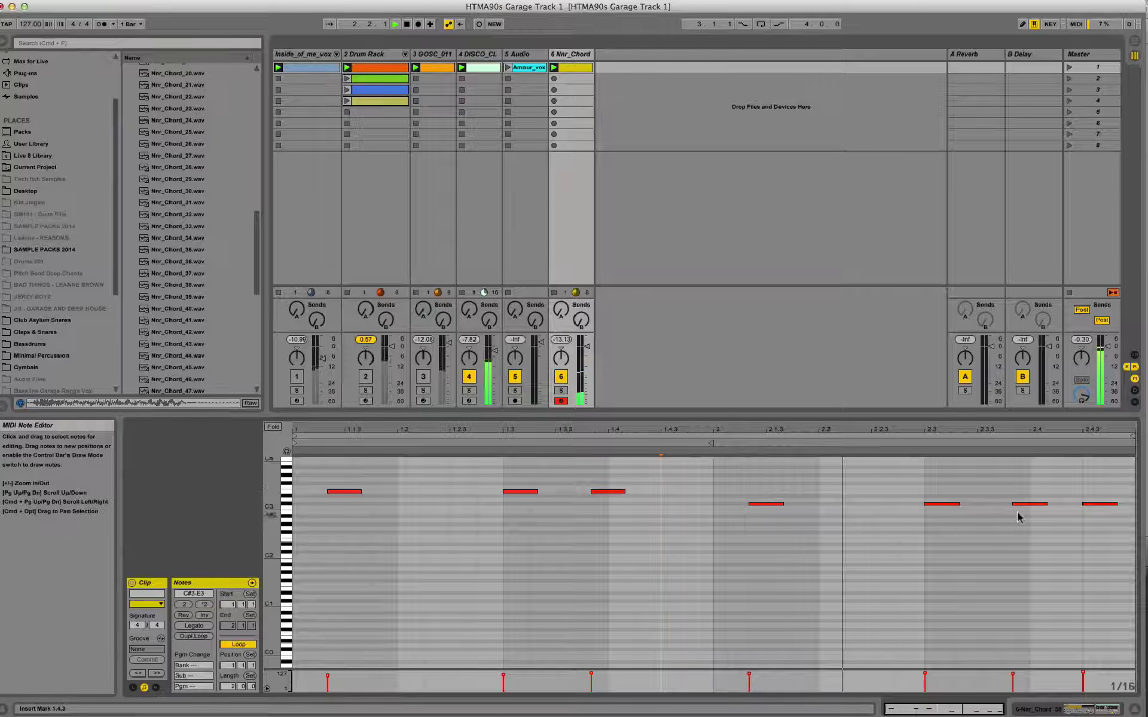
left_click_drag(1127, 469, 1102, 531)
key("Delete")
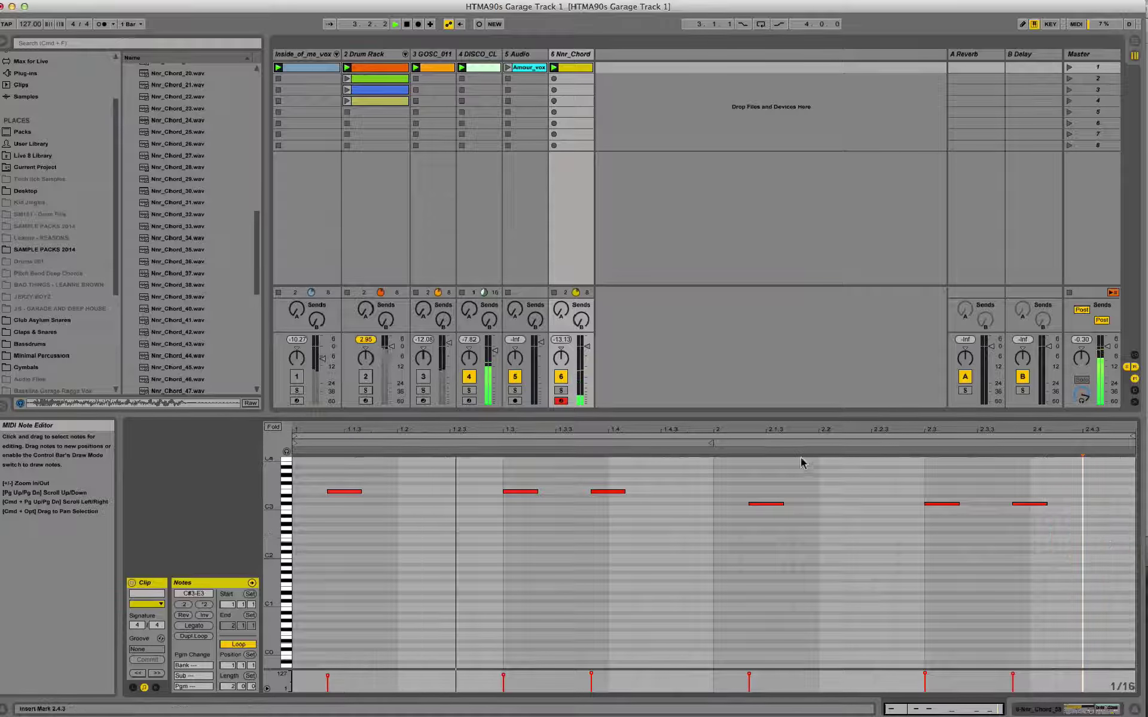
- Raise the Nnr_Chord track's Reverb decay time to 1.12 s and add a Simple Delay after the Reverb
key("shift+Tab")
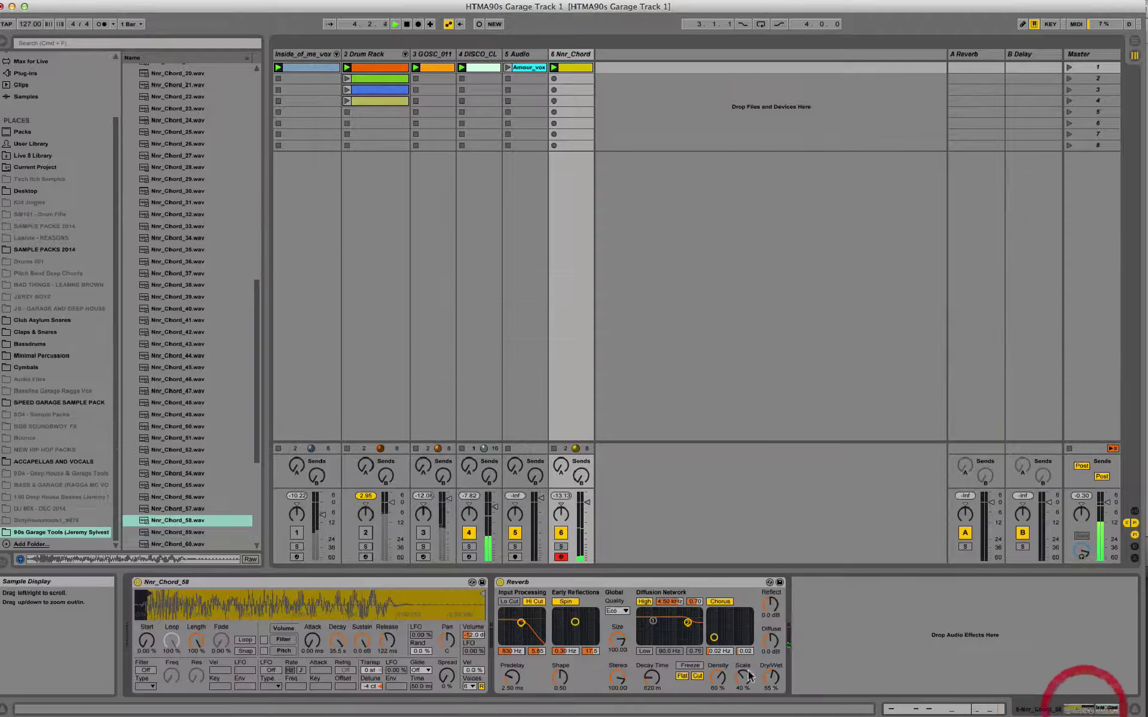
left_click_drag(652, 678, 652, 669)
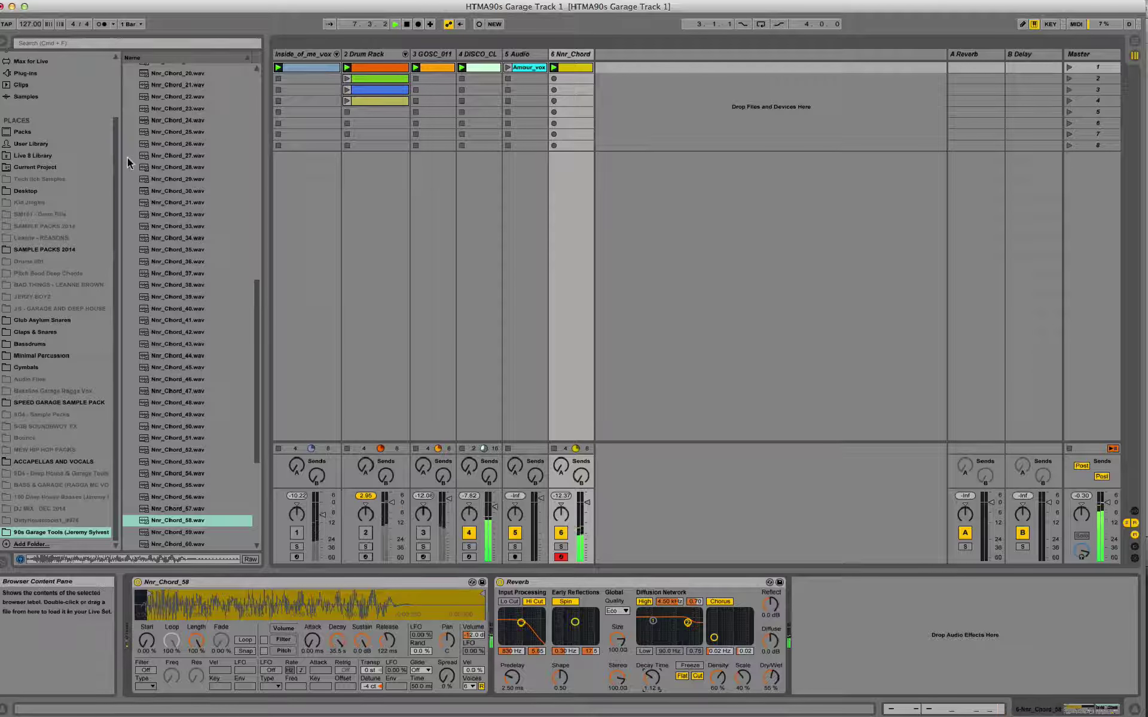
scroll(117, 131, "up", 1)
scroll(114, 107, "up", 2)
left_click(52, 102)
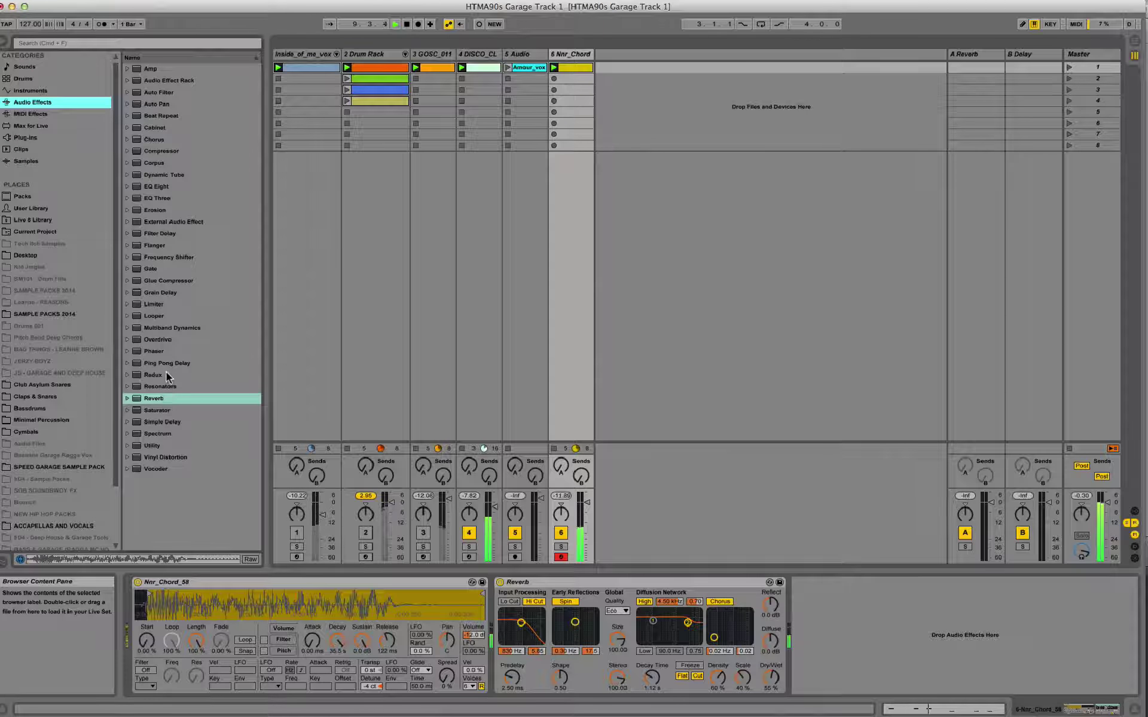
left_click(171, 422)
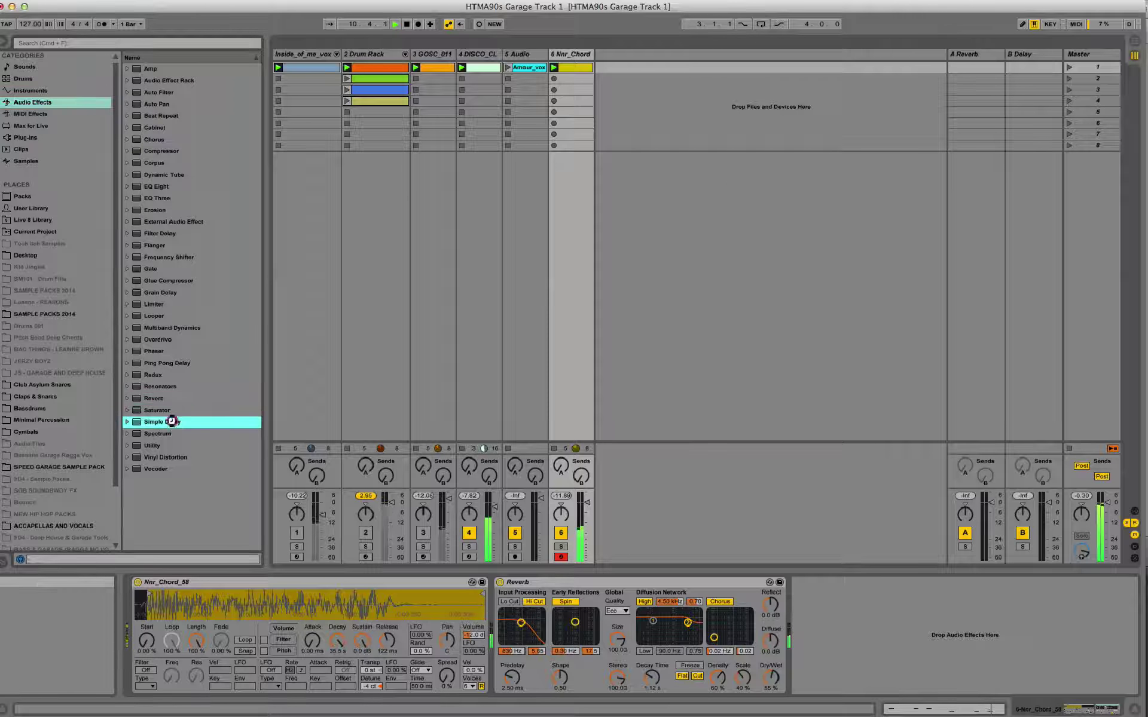
double_click(171, 422)
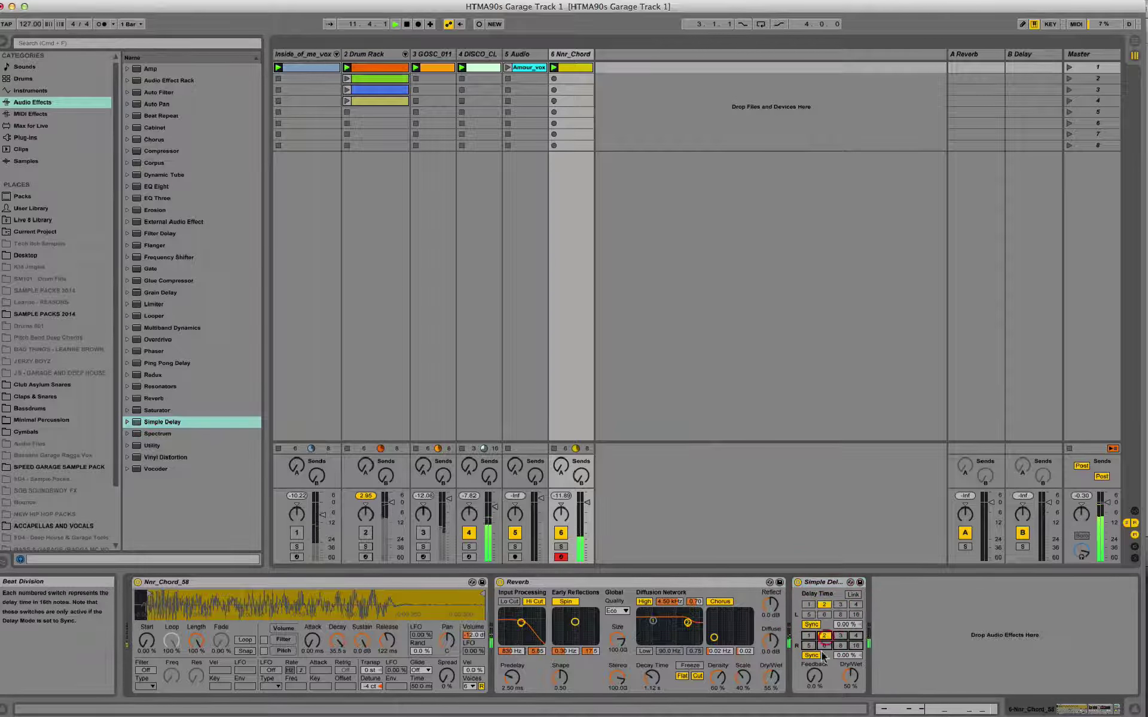
- Set the Simple Delay to about 38% feedback and 34% dry/wet, and shorten the Reverb's decay time to 710 ms
left_click_drag(815, 676, 814, 628)
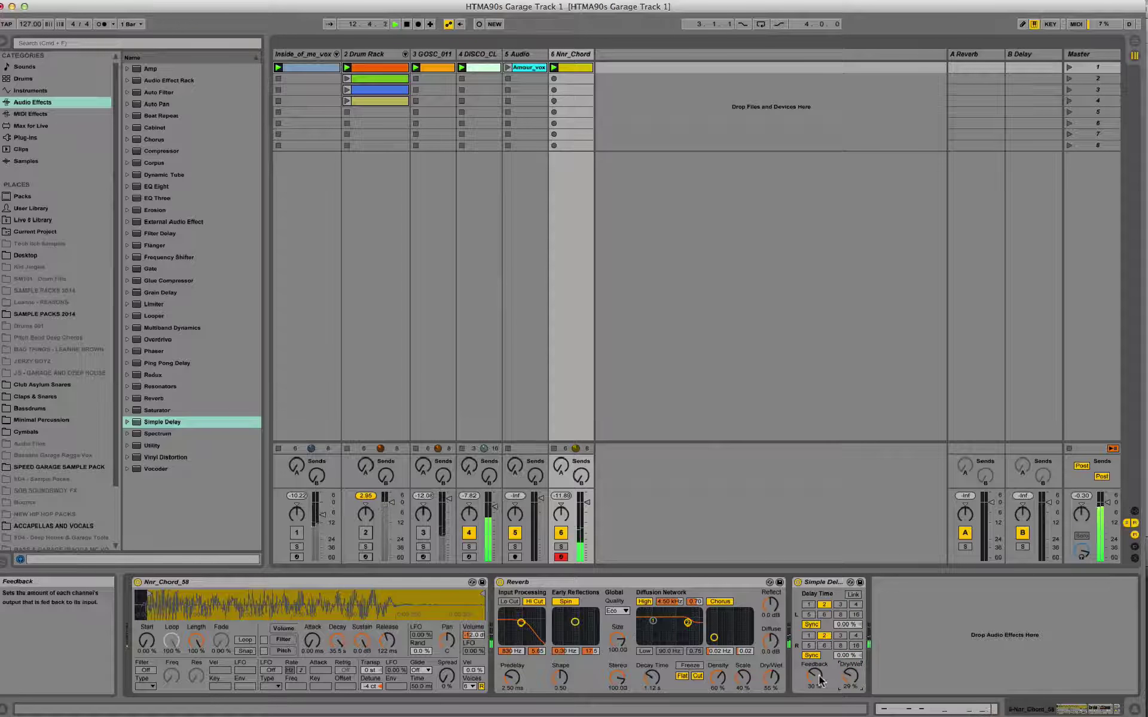
left_click_drag(852, 677, 850, 672)
left_click_drag(651, 677, 652, 688)
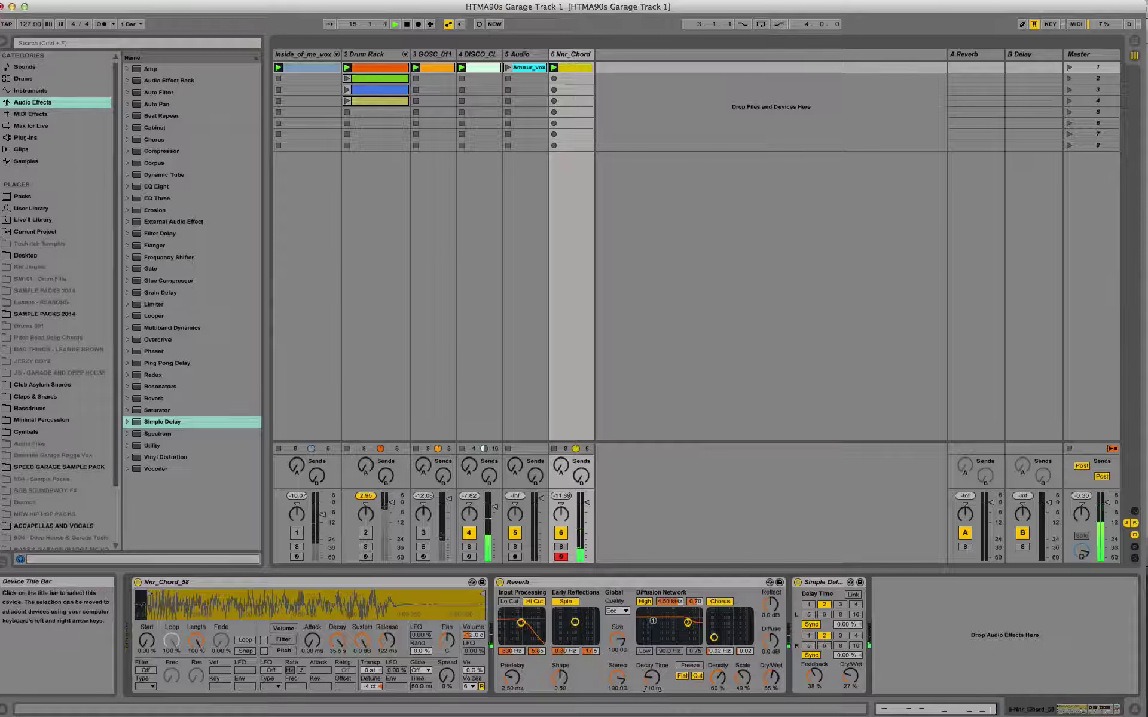
left_click_drag(851, 678, 851, 666)
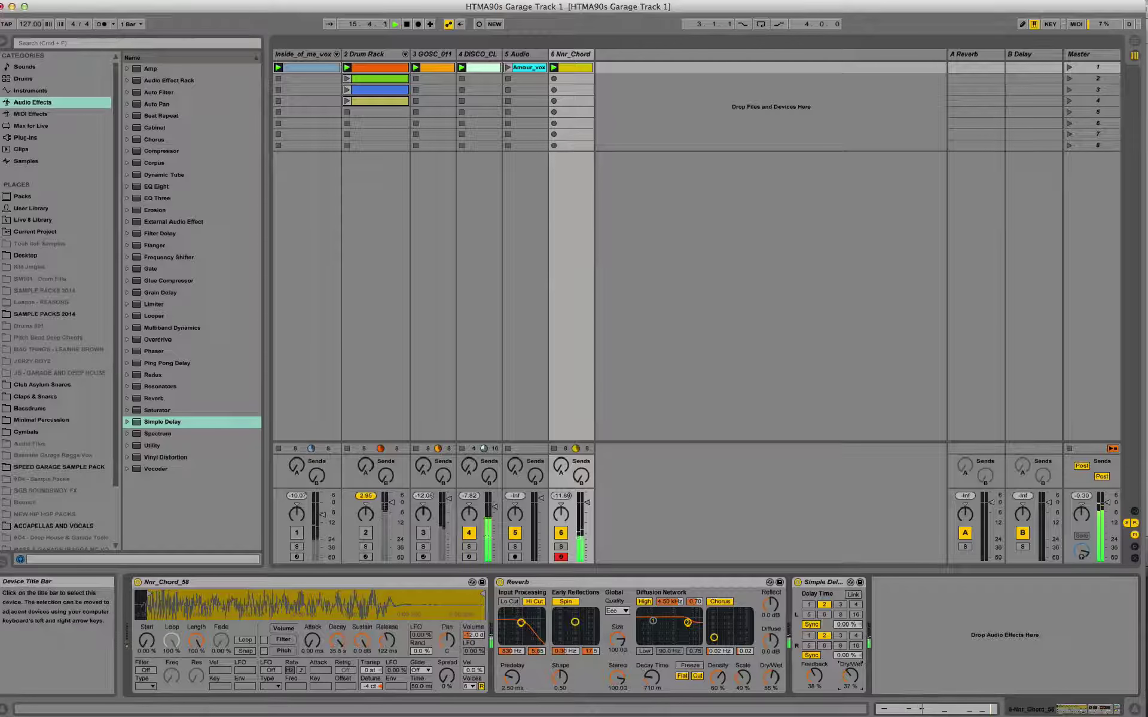
left_click(855, 681)
- Try a delay time of 3 sixteenths for the delay's left channel, restore it to 2, and lower the dry/wet to 22%
left_click(840, 605)
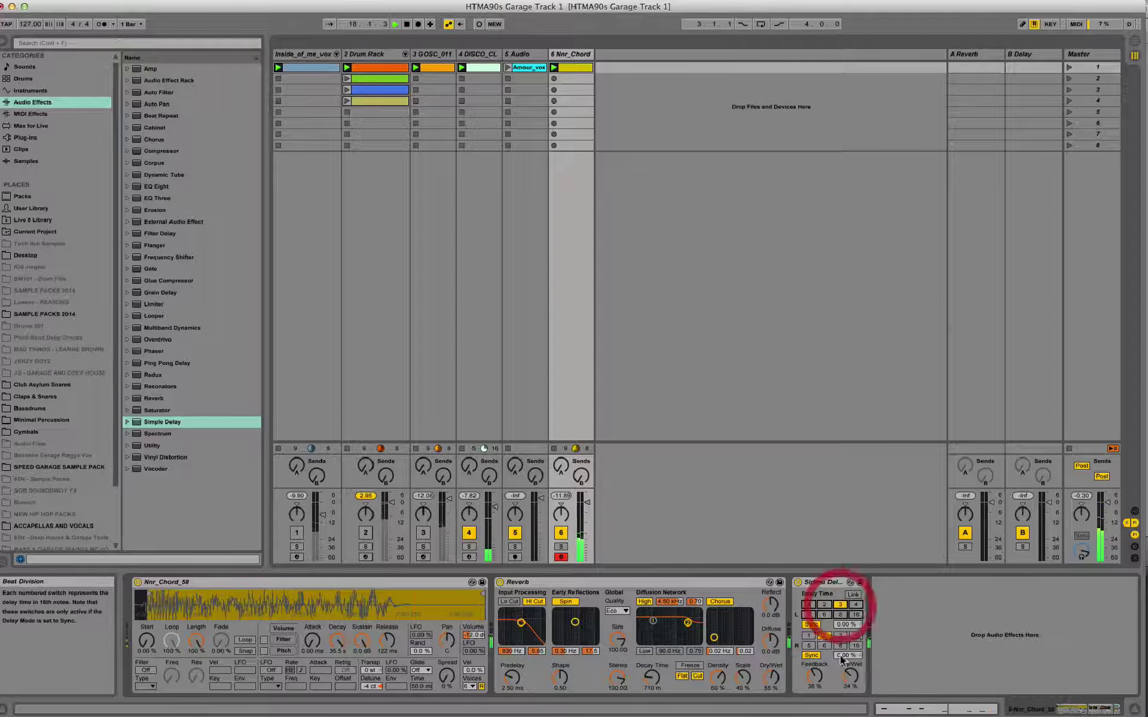
left_click(824, 605)
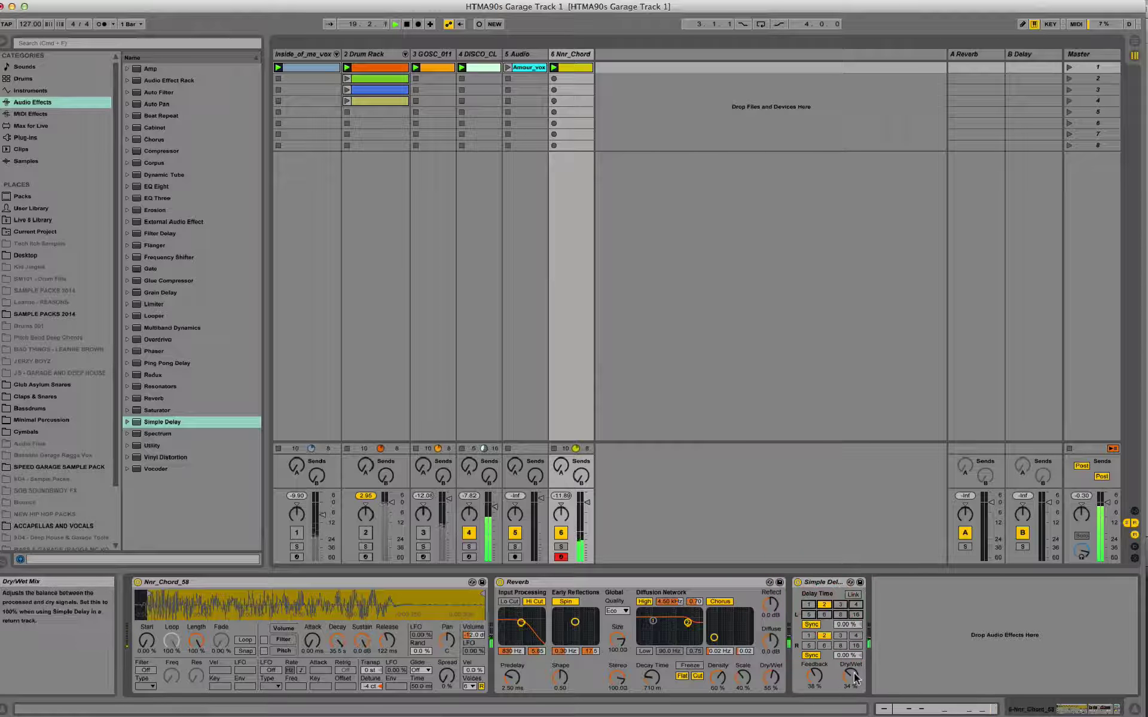
left_click_drag(850, 677, 829, 683)
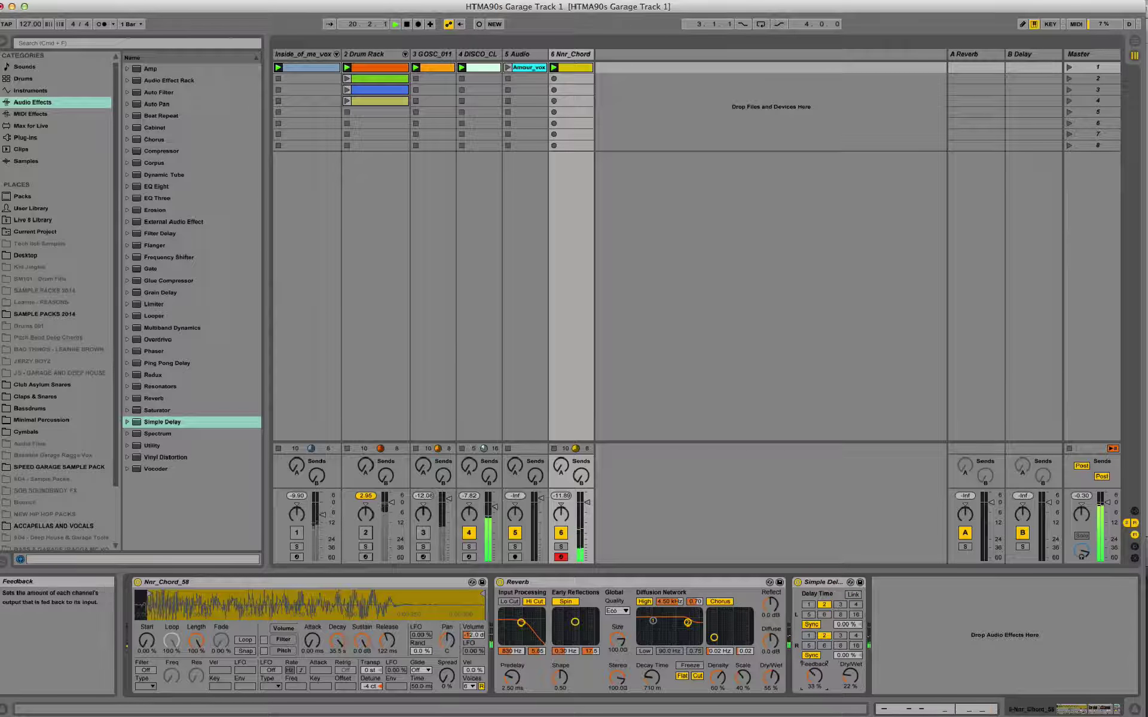
- Bypass the Reverb on the chord track and switch it back on to compare the sound
left_click(500, 582)
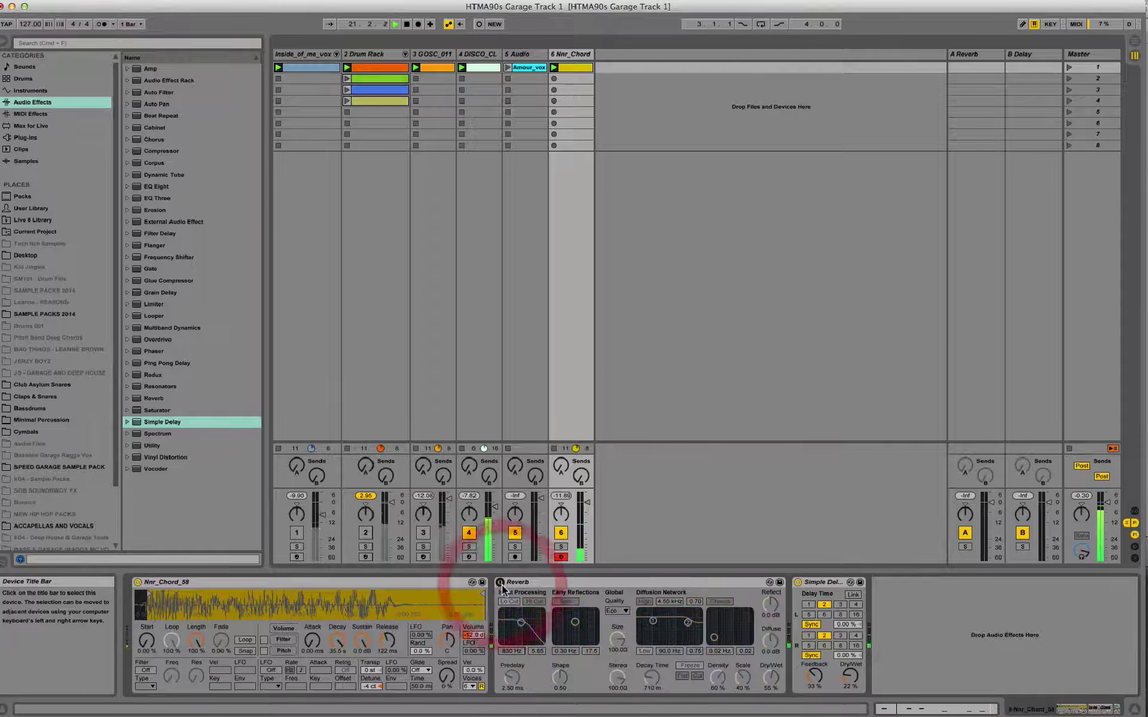
left_click(500, 583)
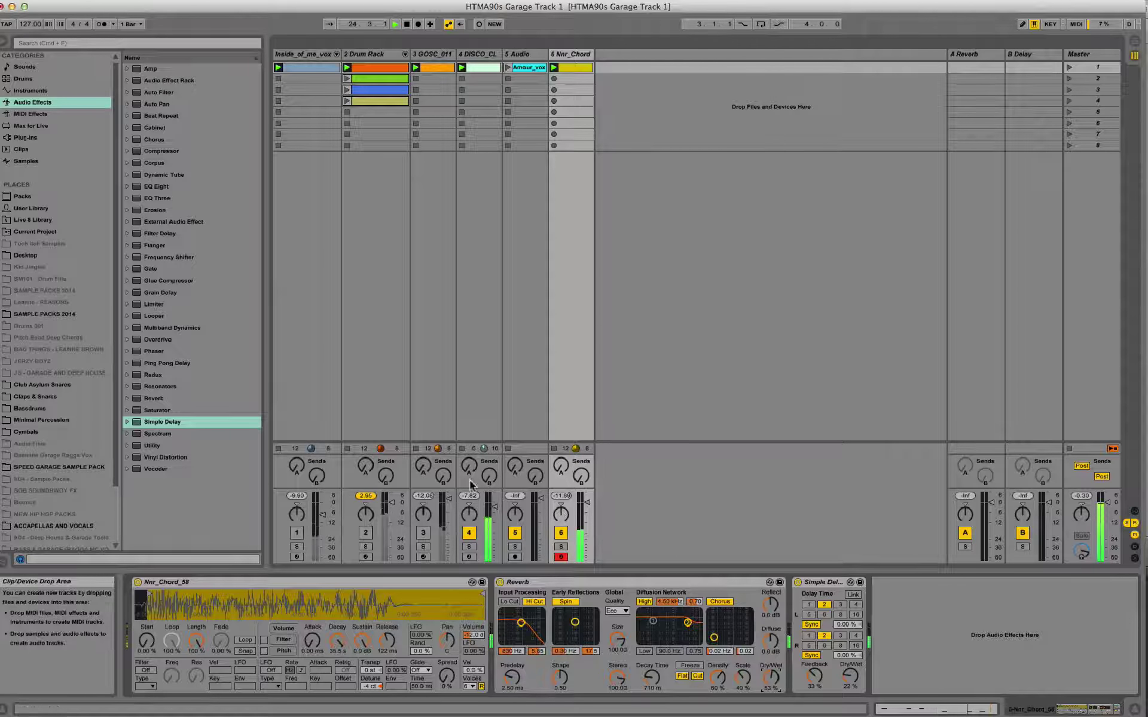
- Activate the Drum Rack track and trigger the Amour_vox clip repeatedly over the playing loop
left_click(366, 532)
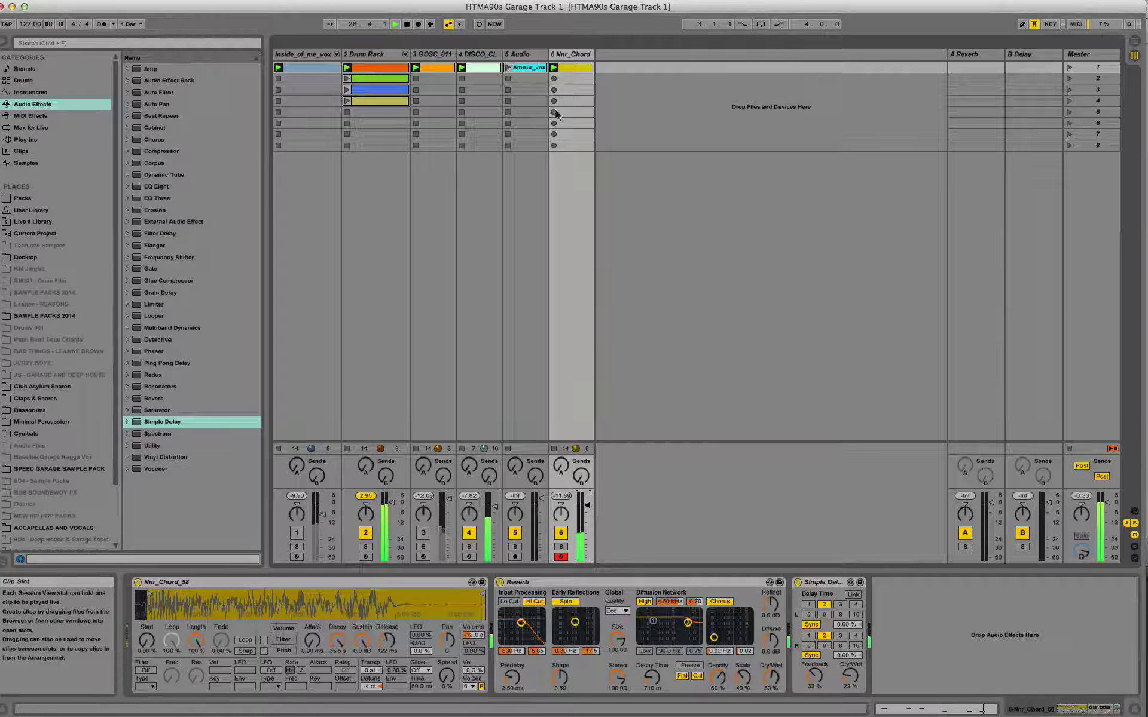
left_click(510, 67)
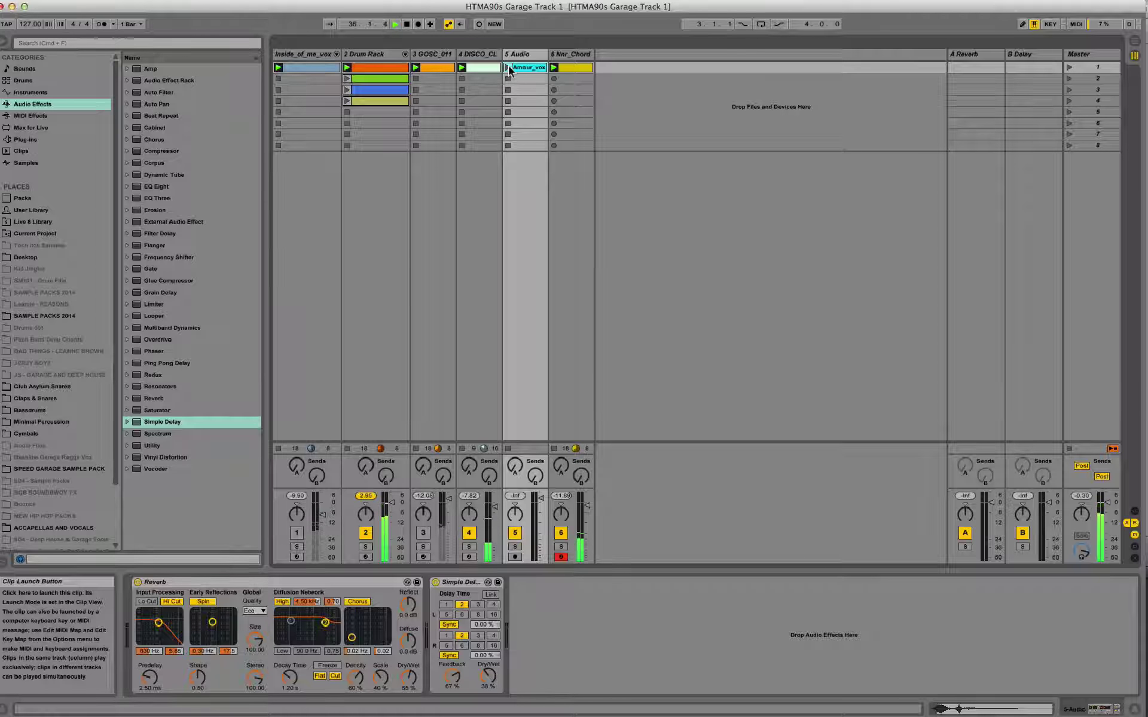
left_click(510, 67)
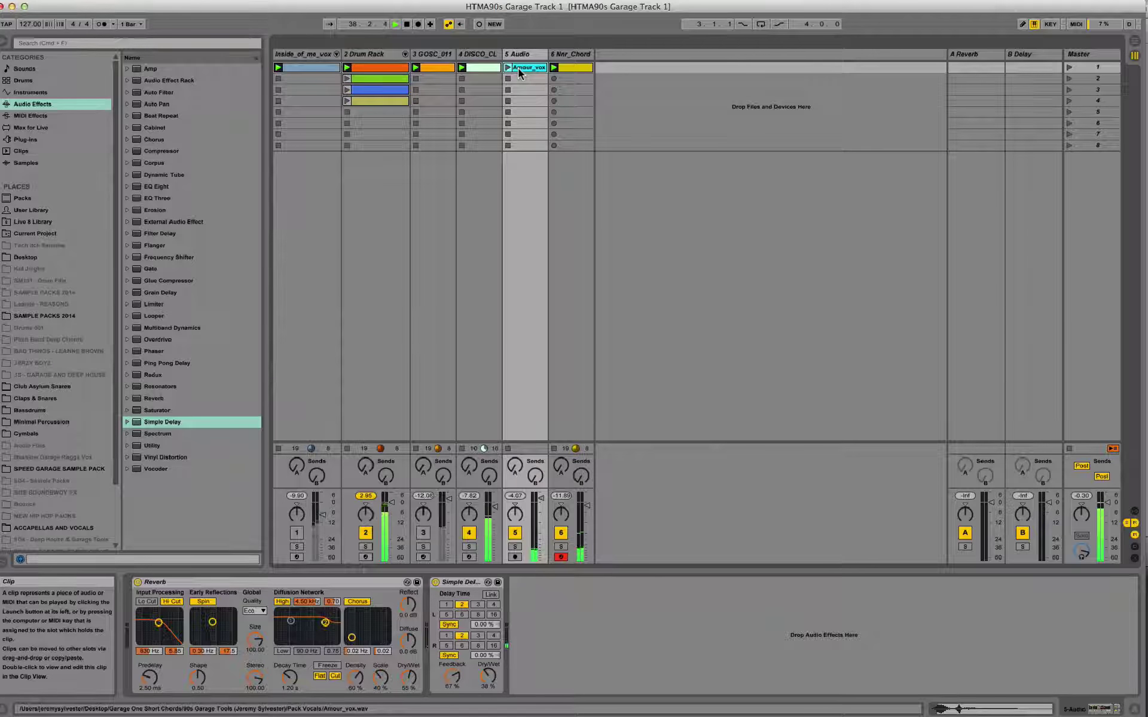
left_click(513, 69)
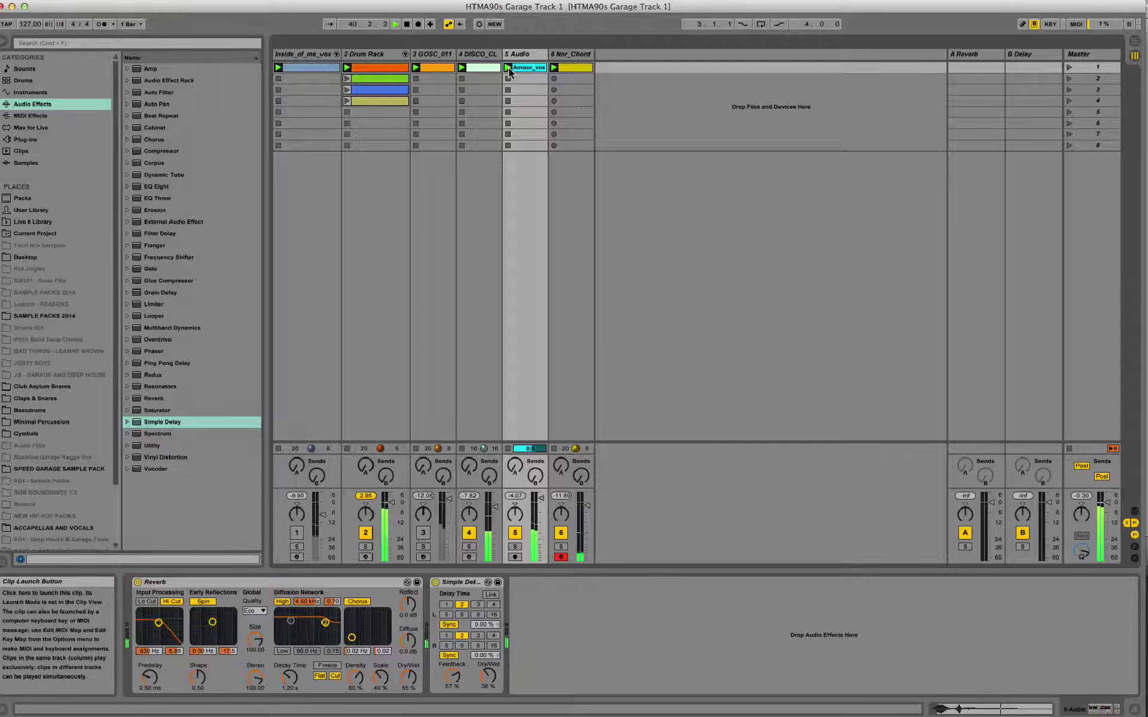
- Relaunch the Inside_of_me_vox clip, activate its track and the GOSC_011 track, and mute the vocal track again
left_click(277, 80)
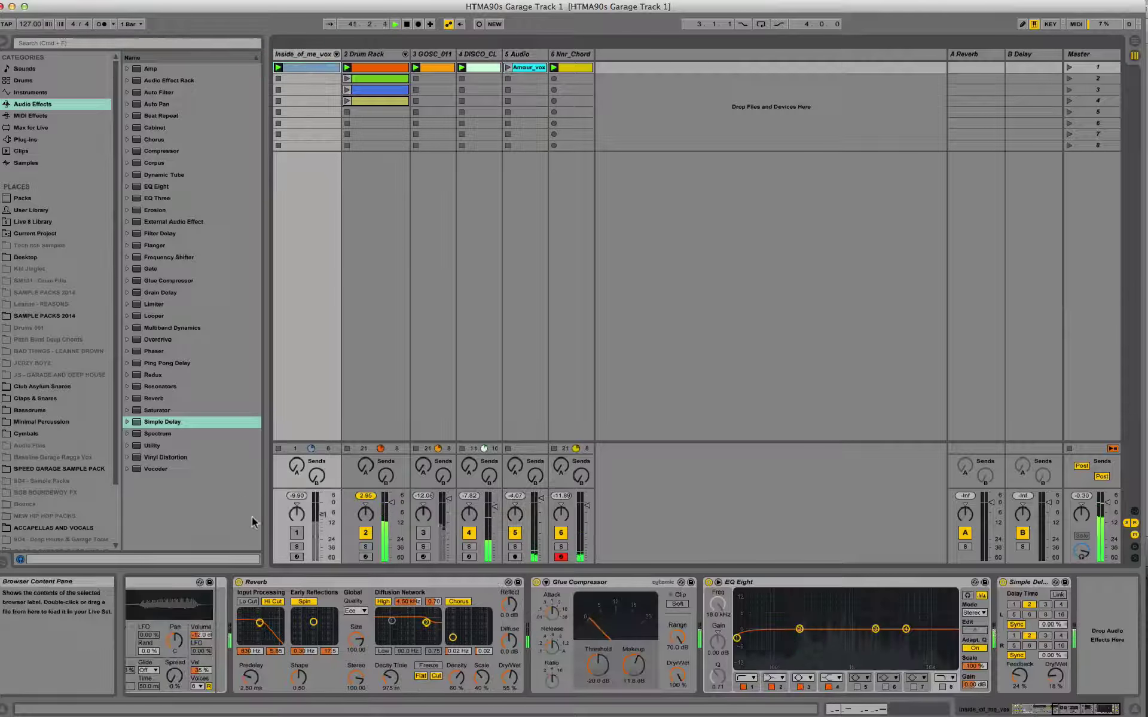
left_click(296, 532)
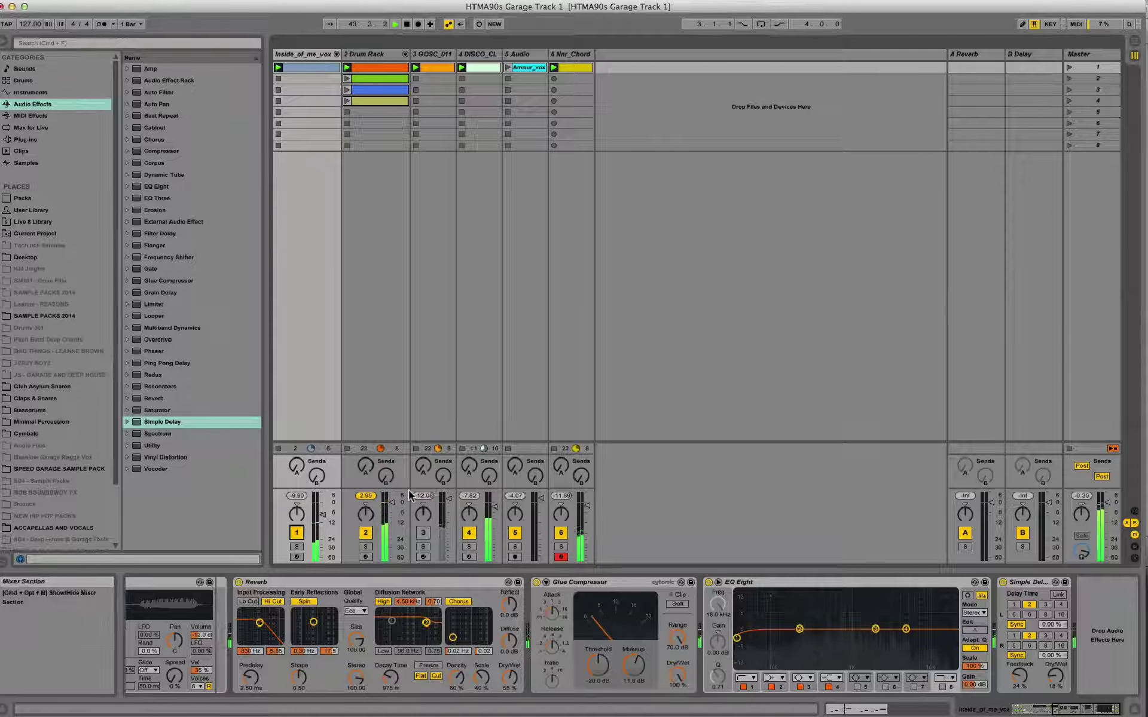
left_click(424, 534)
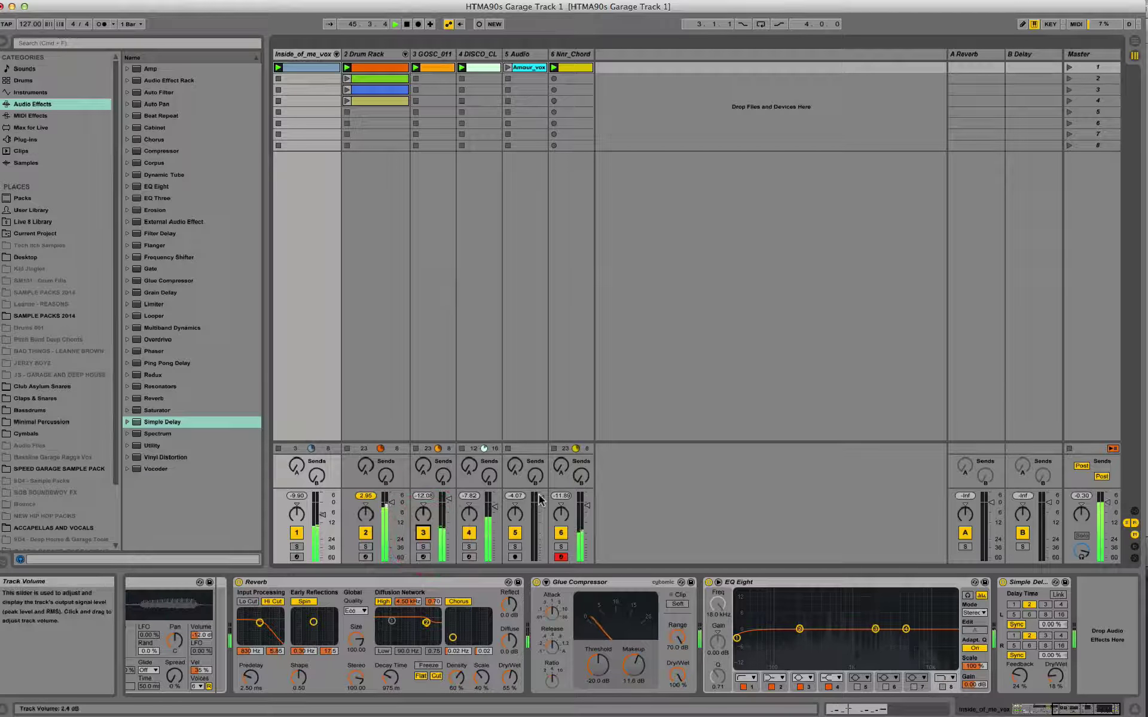
left_click(297, 533)
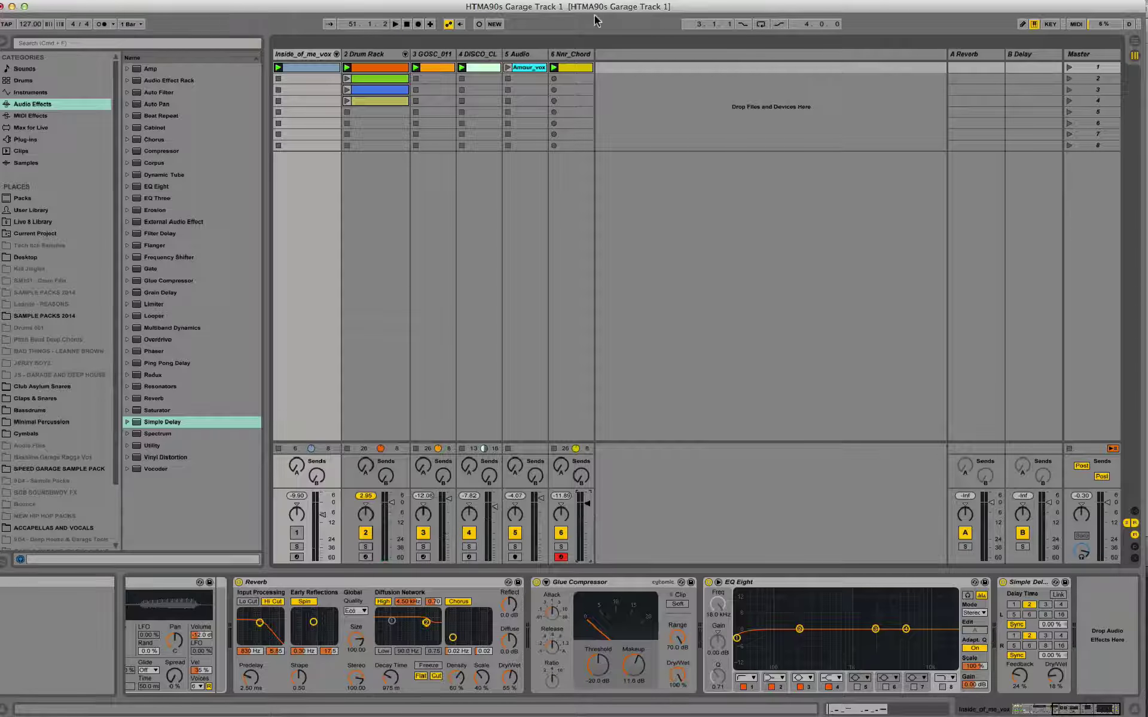
left_click_drag(600, 8, 605, 8)
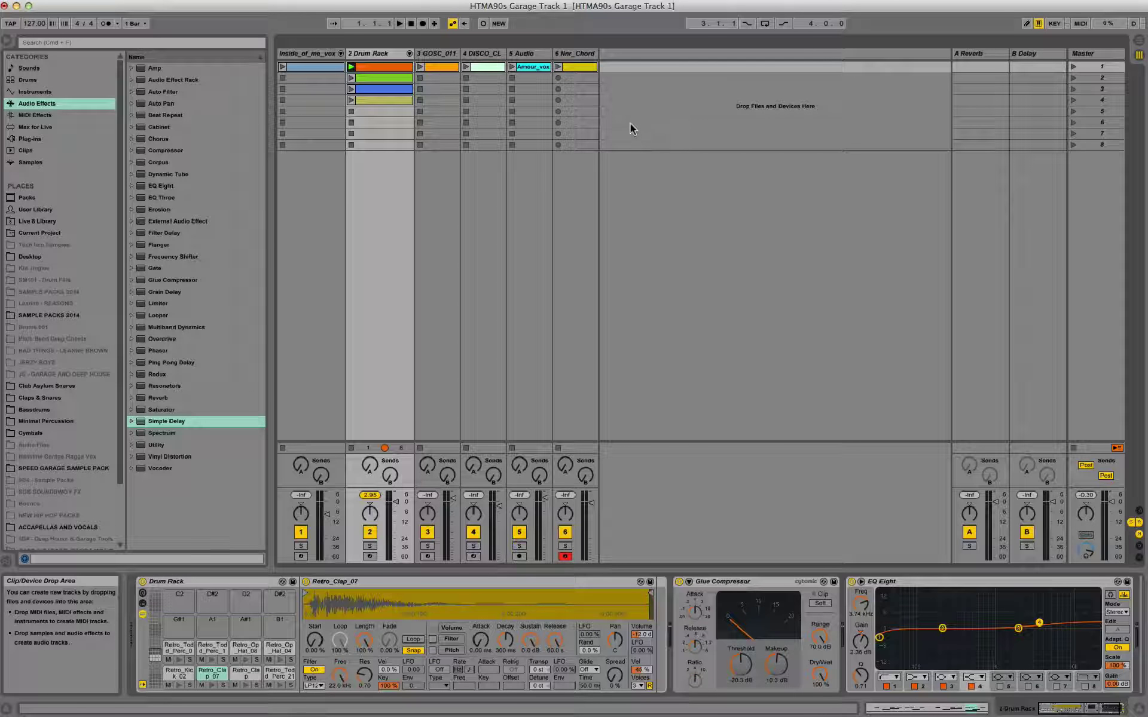
- Start recording the drum loop into the arrangement, check the arrangement view, and return to the session clips
left_click(422, 24)
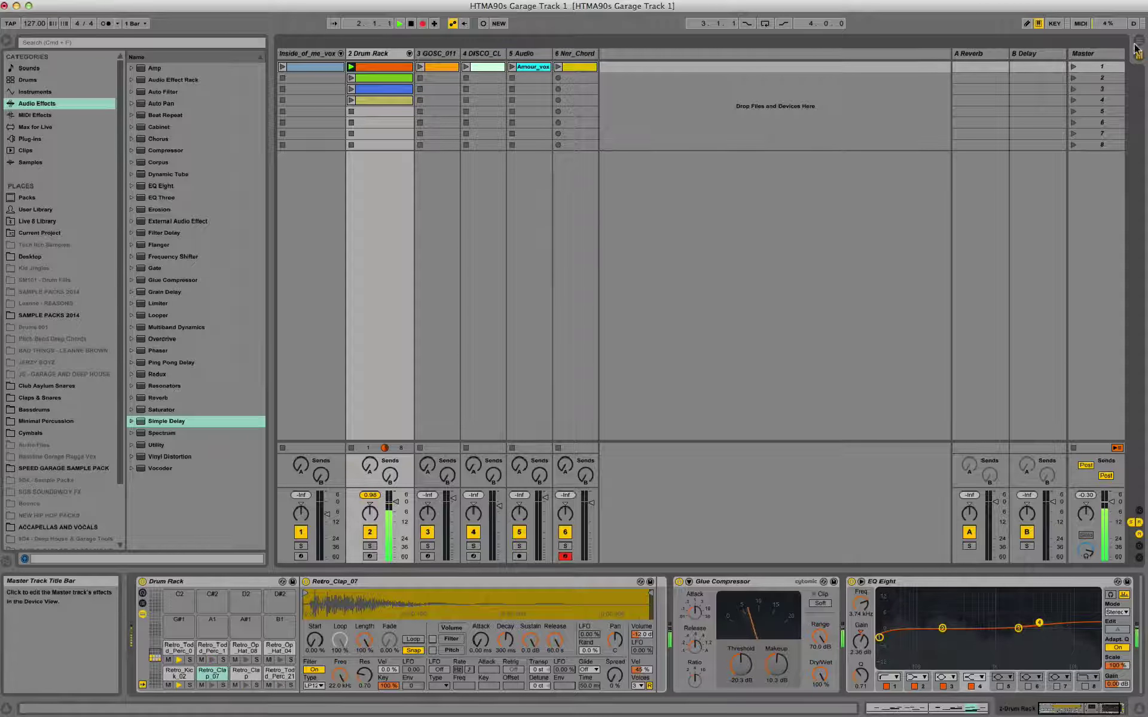
key("Tab")
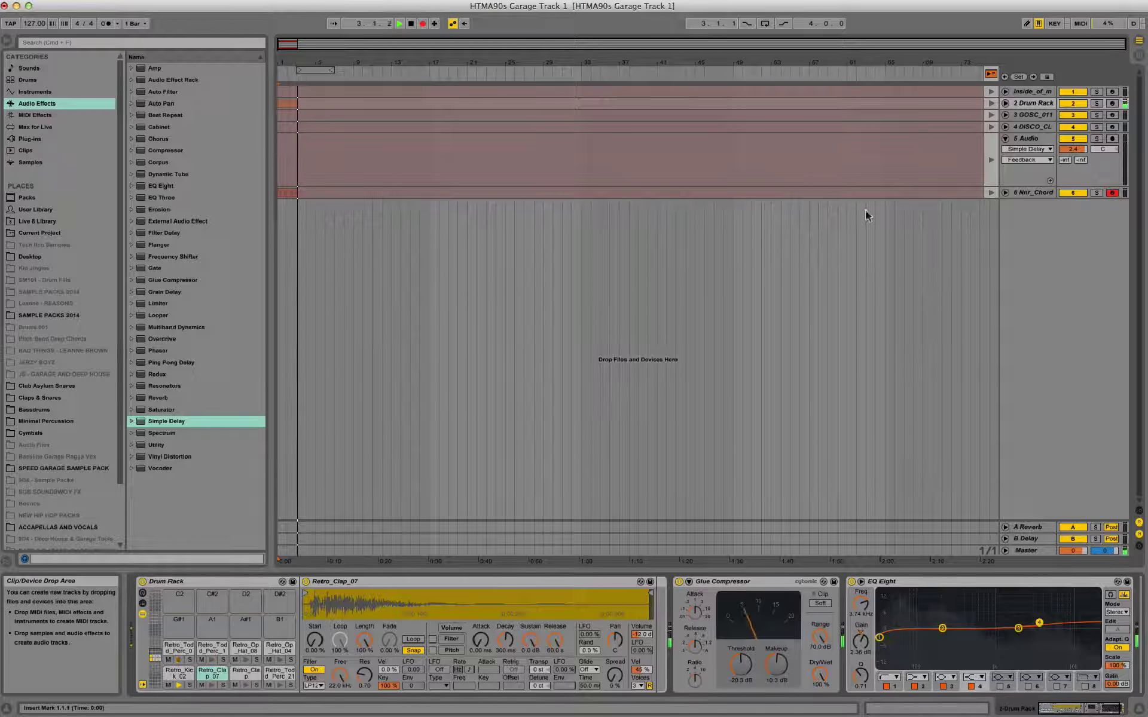
left_click(1138, 57)
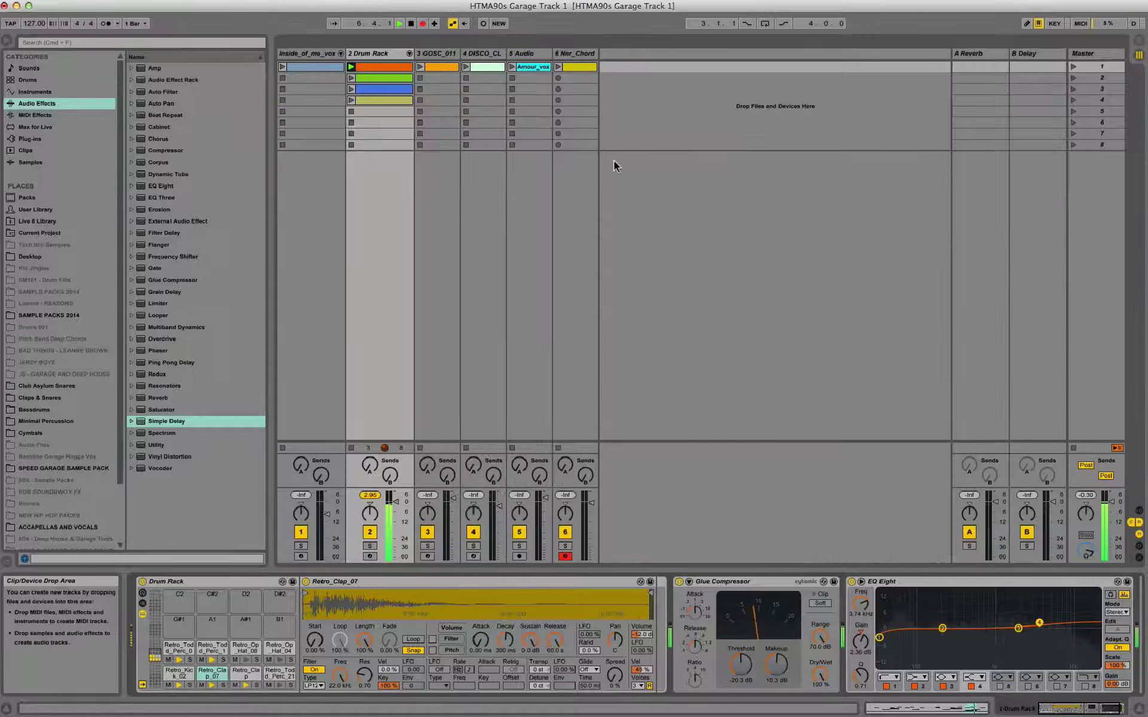
- Launch the Nnr_Chord clip and trigger the Amour_vox clip repeatedly into the arrangement recording
left_click(559, 69)
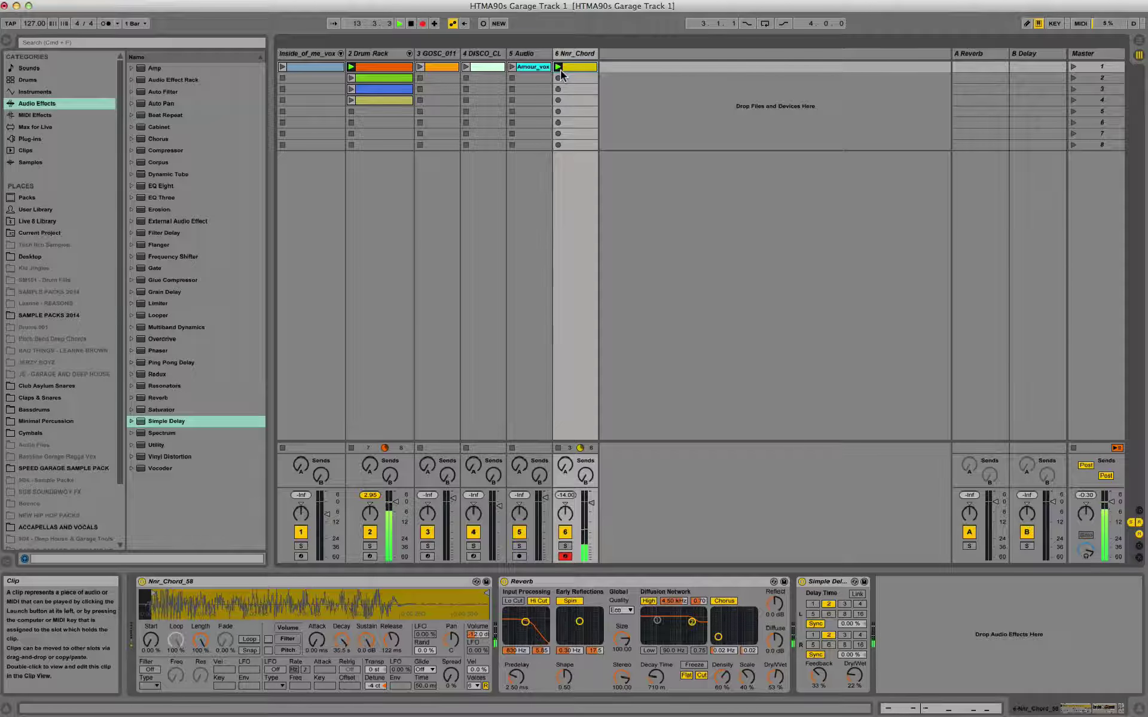
left_click(513, 68)
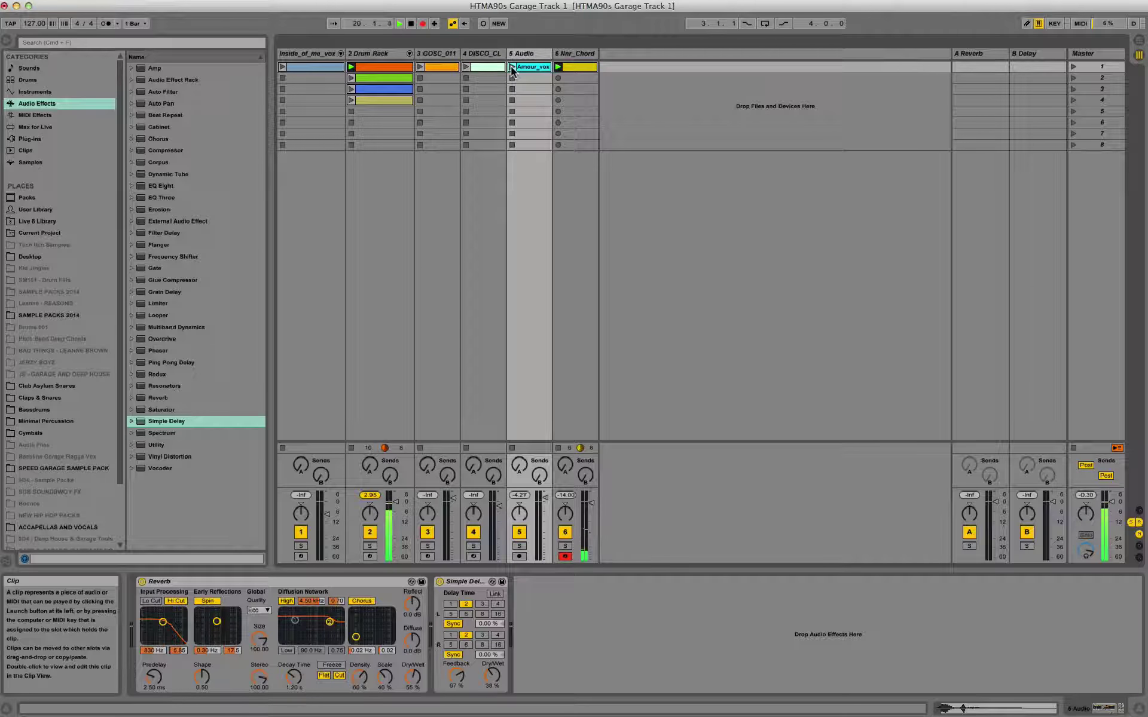
left_click(512, 67)
- Switch the Drum Rack to its fourth clip while recording, and launch the GOSC_011, Amour_vox and Inside_of_me_vox clips
left_click(352, 101)
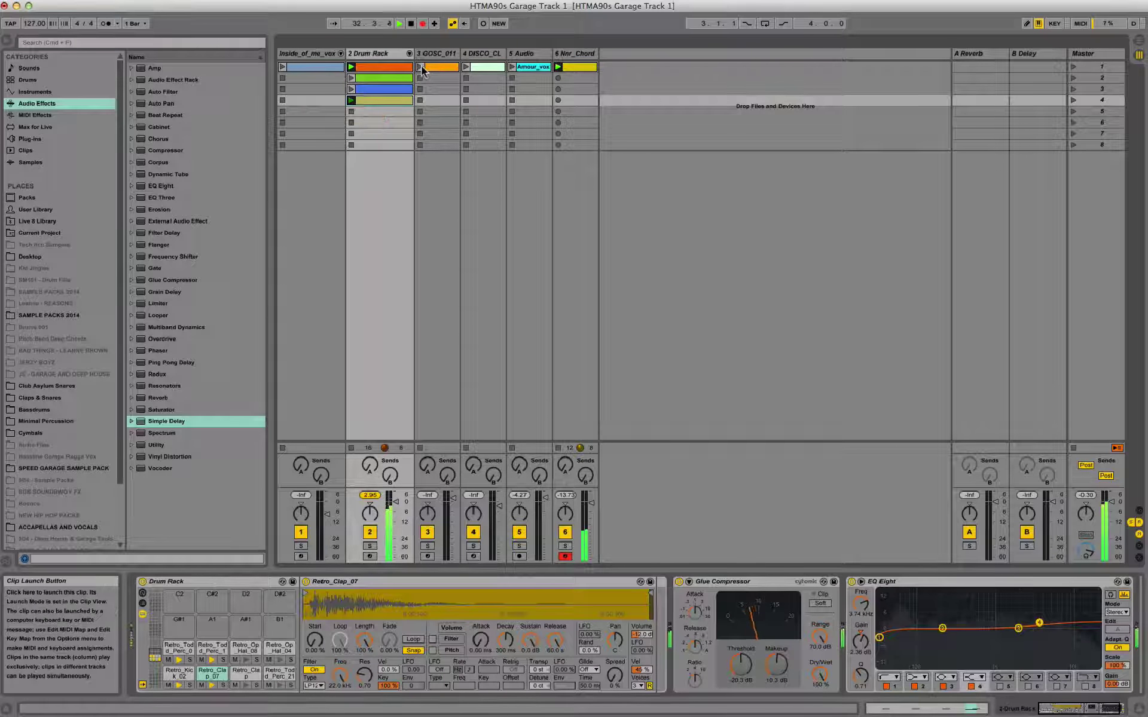
left_click(421, 67)
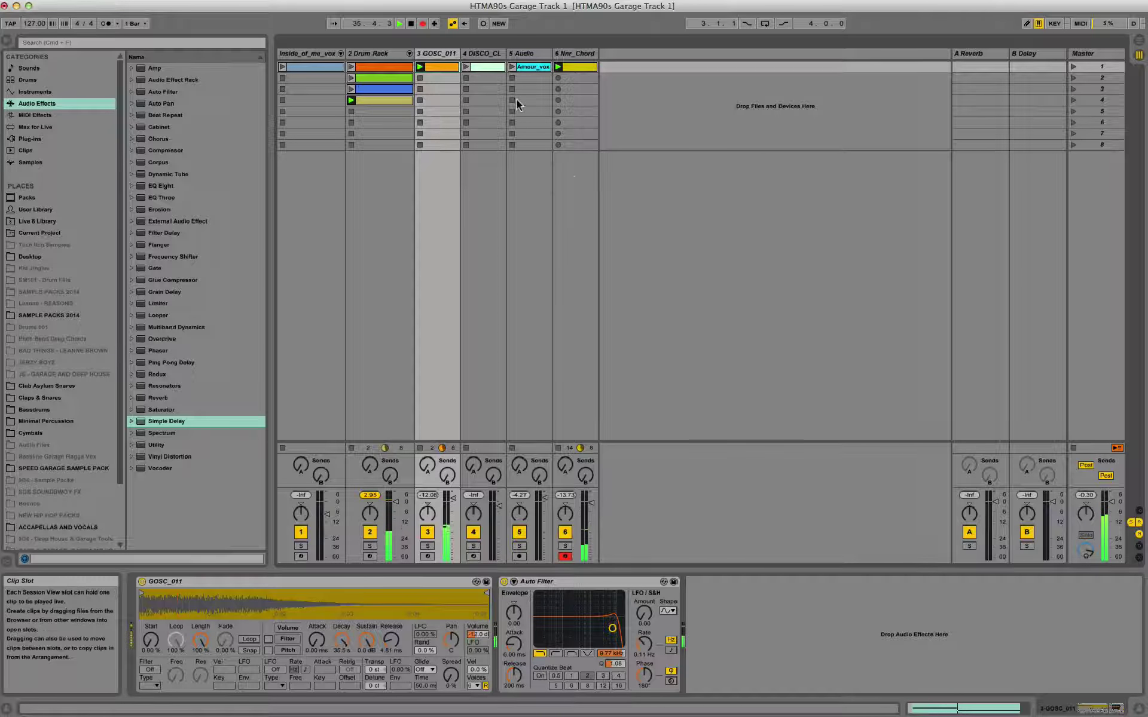
left_click(512, 66)
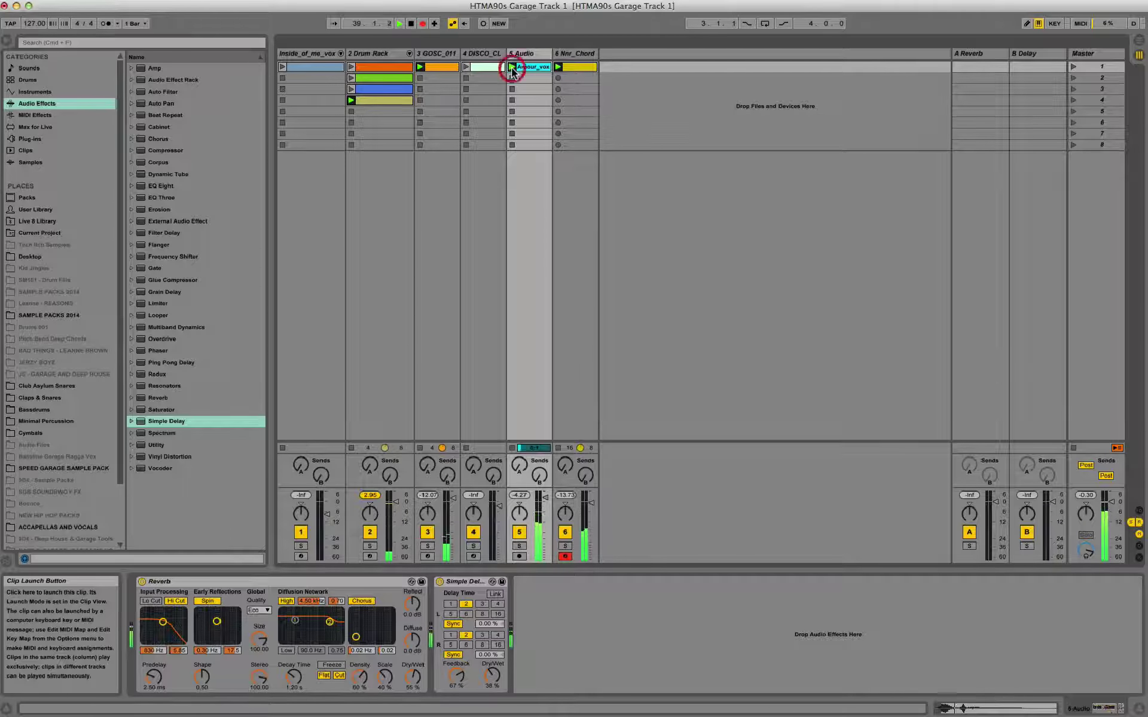
left_click(281, 67)
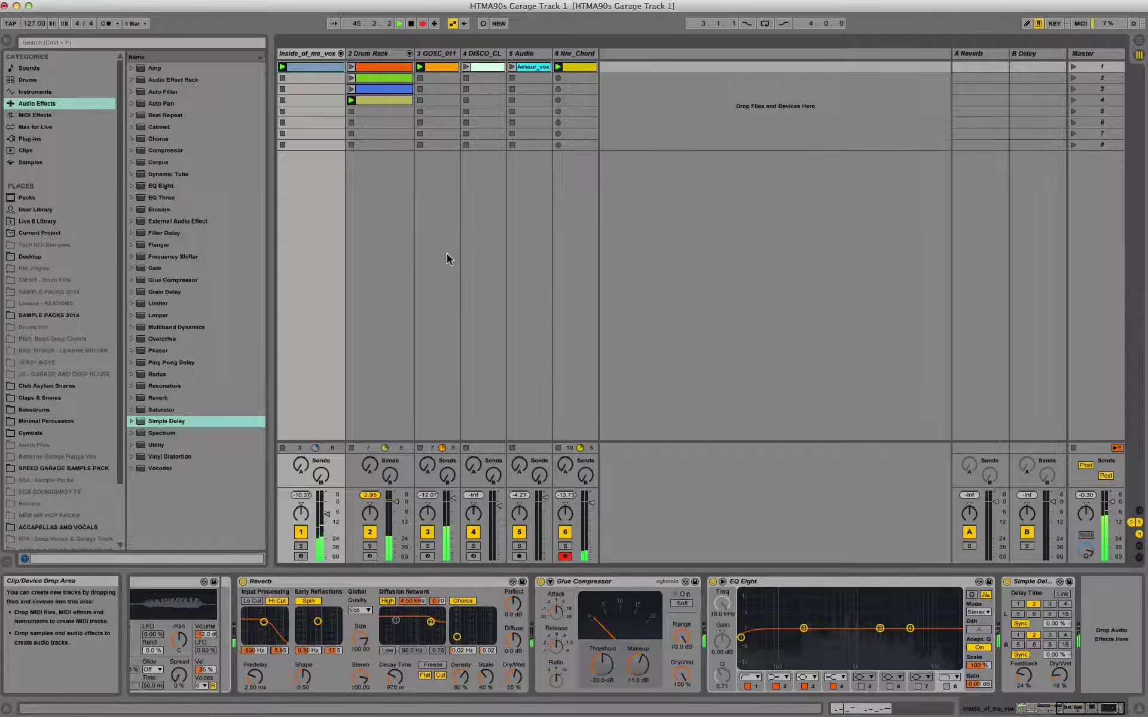
- Open the recorded arrangement, stop the recording, and return every track to arrangement playback
left_click(1138, 41)
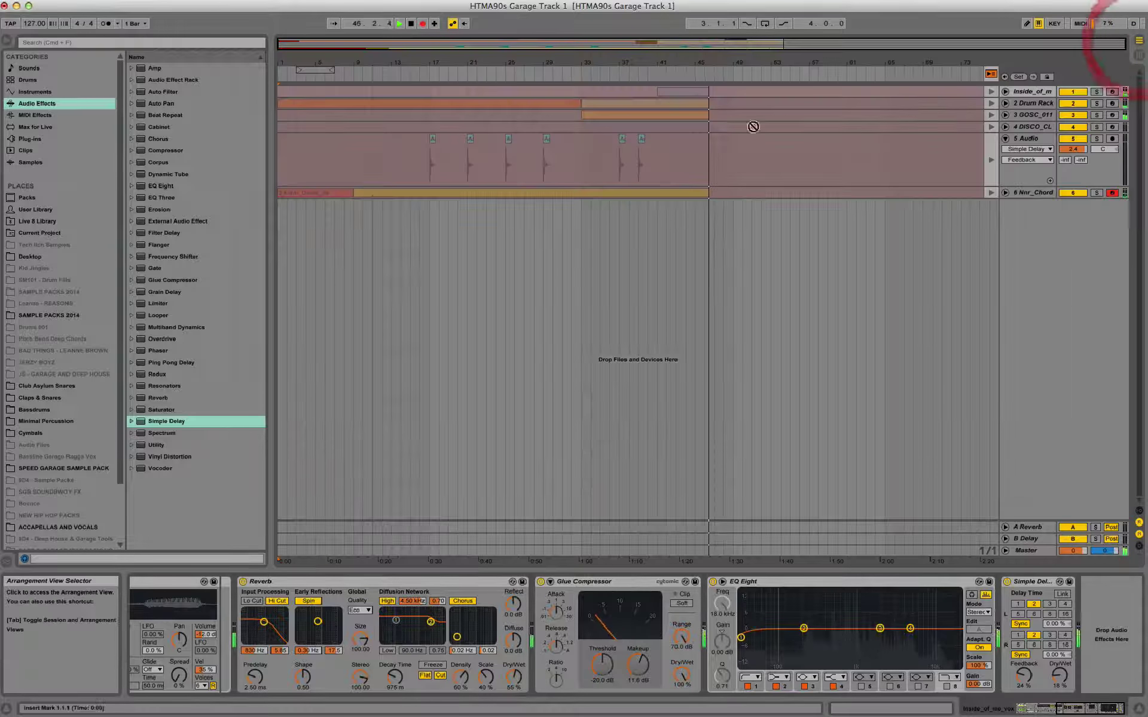
left_click_drag(706, 63, 837, 77)
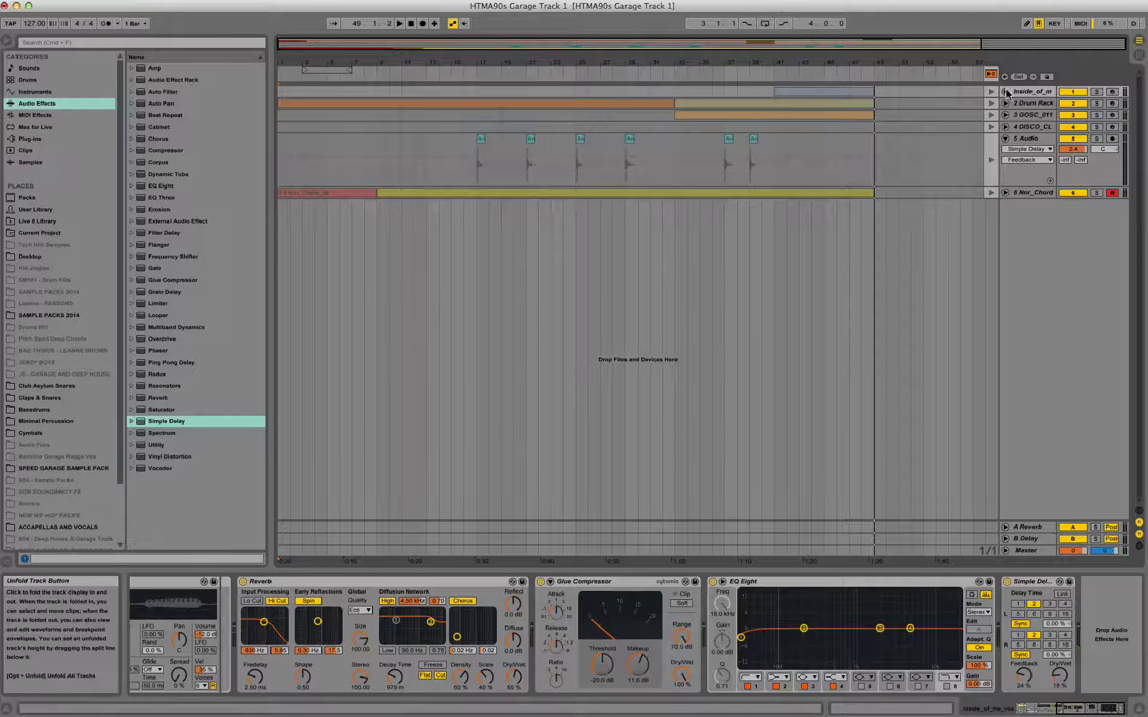
left_click(989, 113)
left_click(991, 105)
left_click(991, 115)
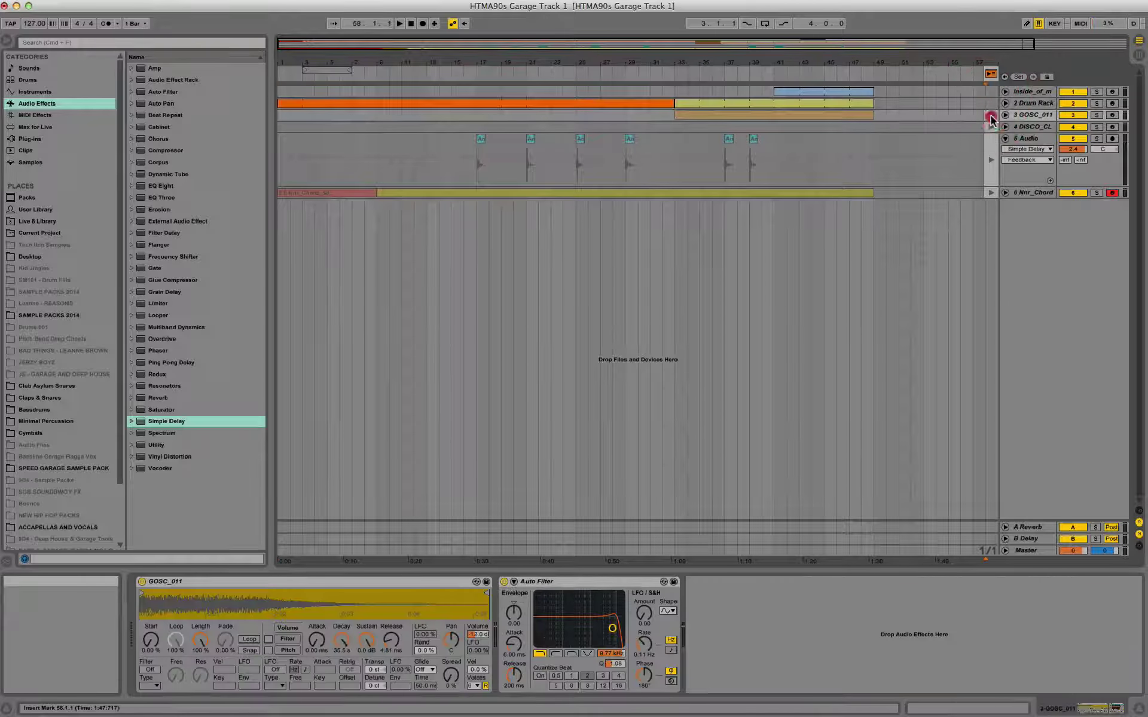
left_click(992, 127)
left_click(991, 151)
left_click(991, 192)
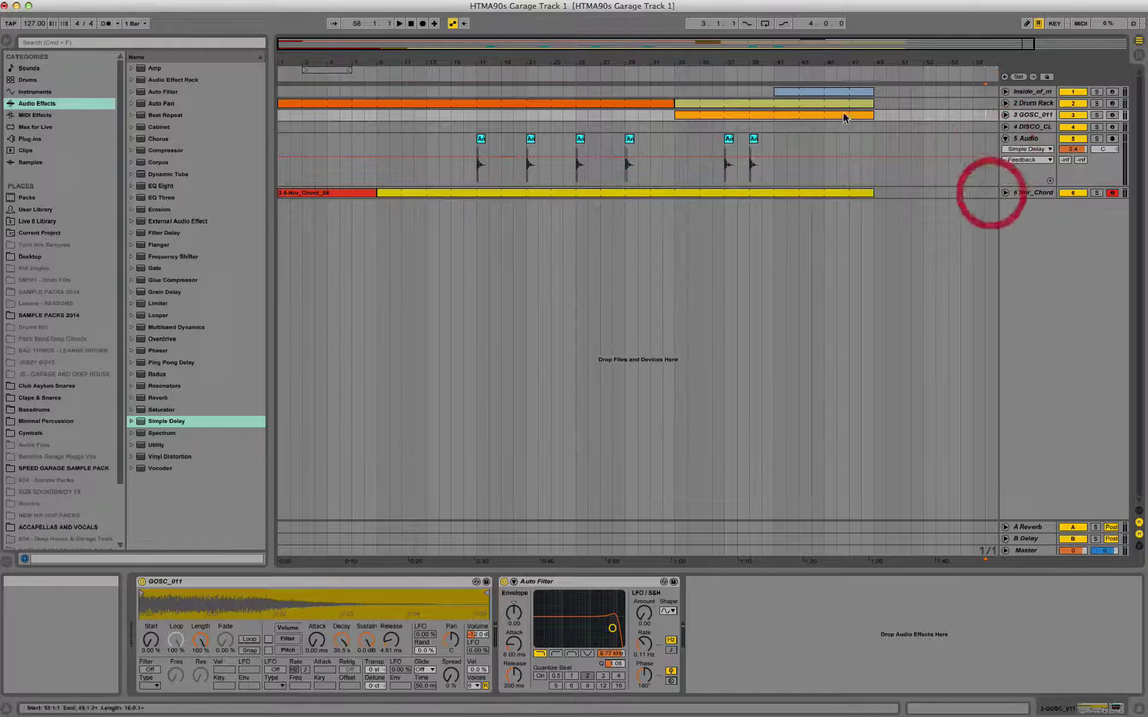
- Play the arrangement from the start and delete the red Nnr_Chord clip in the first eight bars
left_click_drag(837, 64, 776, 56)
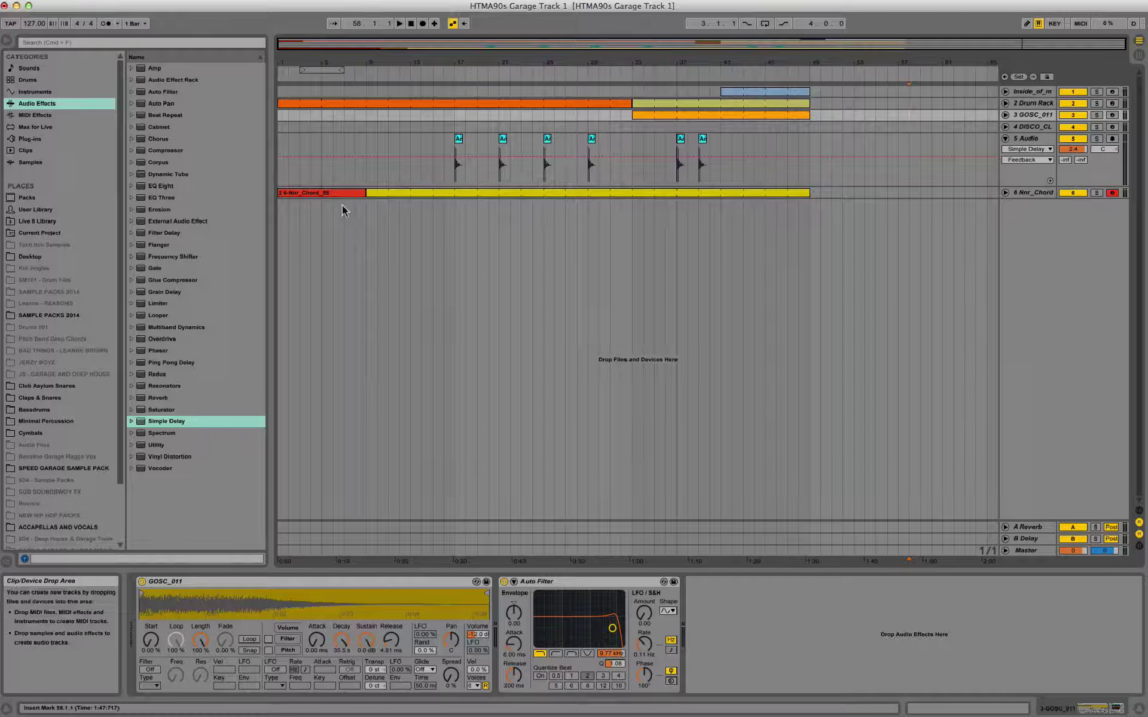
left_click(336, 190)
key("space")
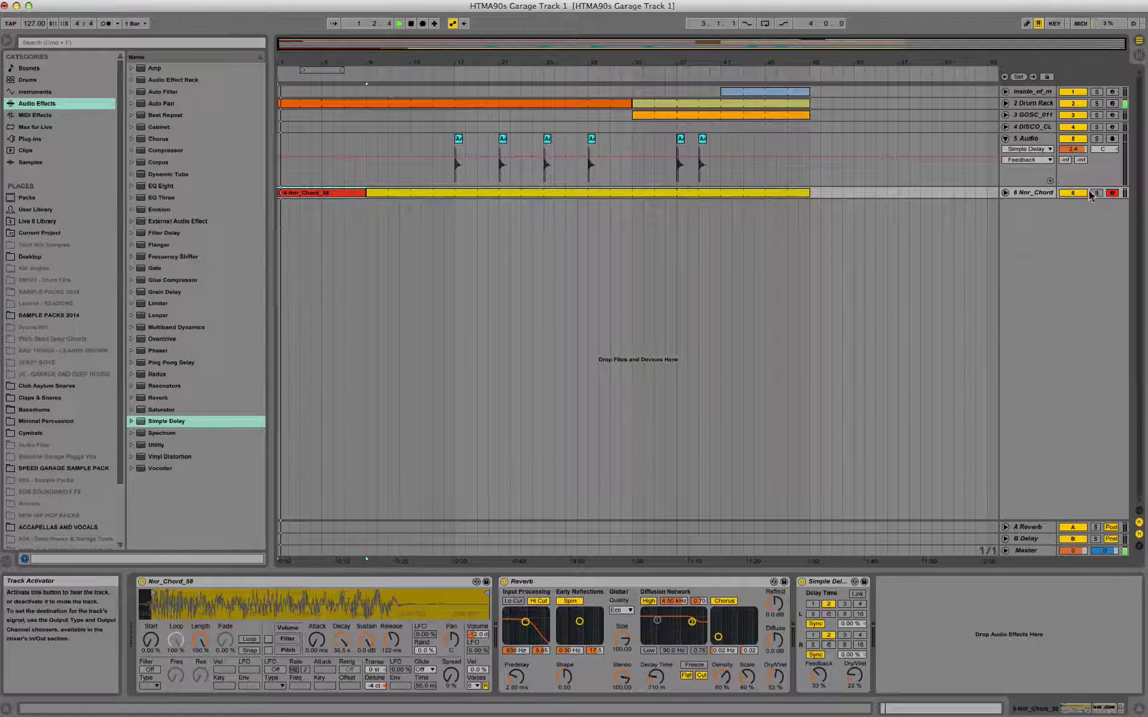
left_click(784, 192)
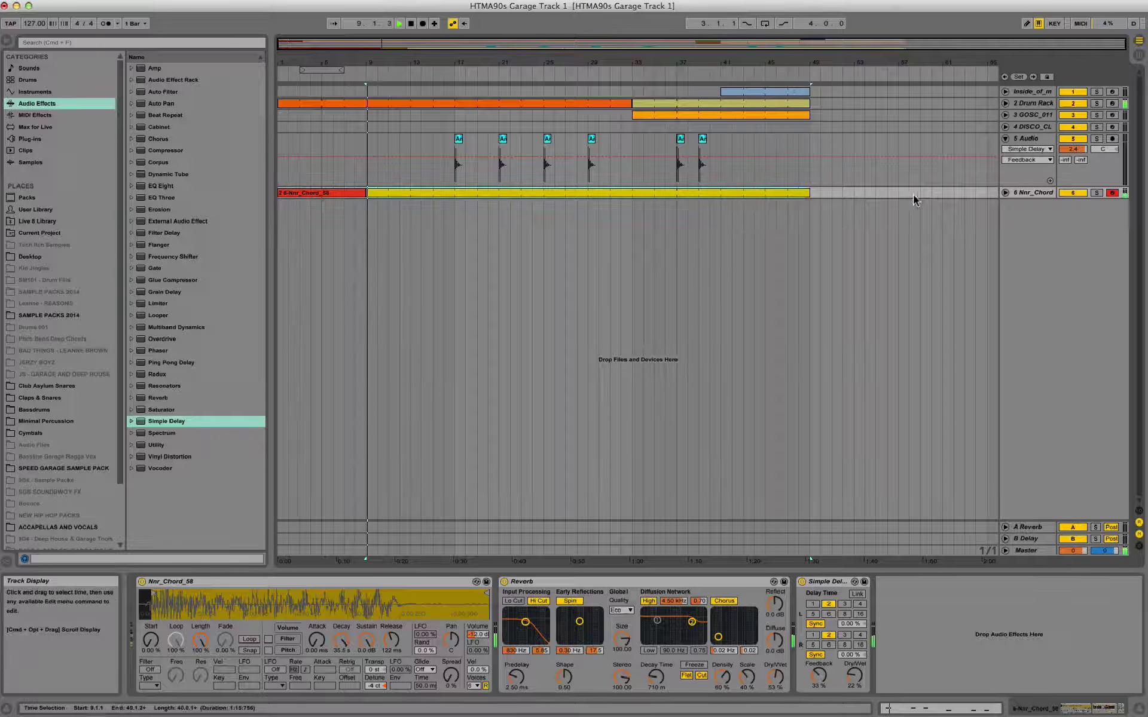
left_click(358, 192)
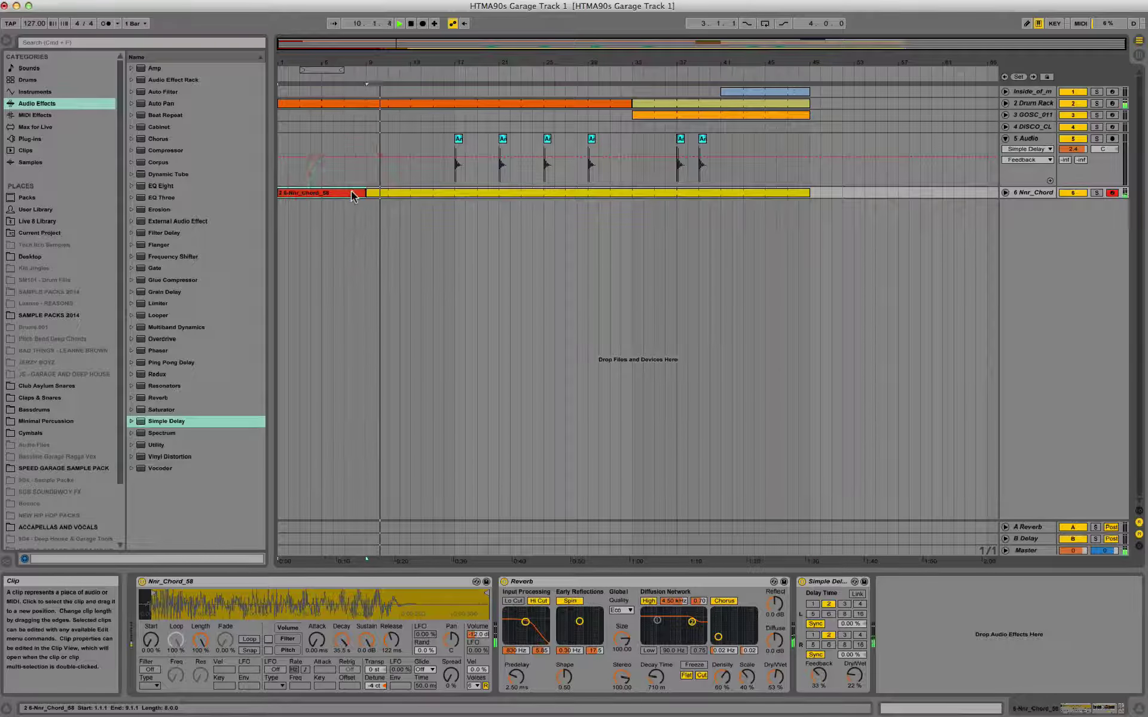
key("Delete")
- Set the arrangement loop region to eight bars starting at bar 17
left_click(321, 103)
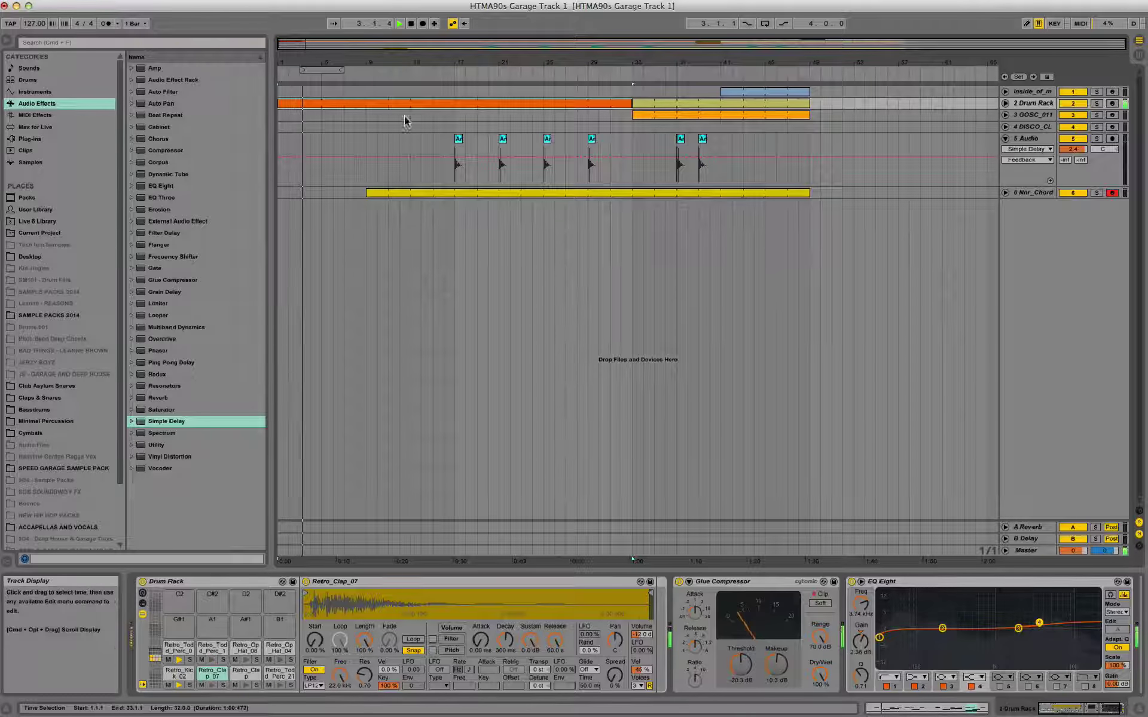
left_click_drag(329, 71, 520, 72)
left_click(584, 193)
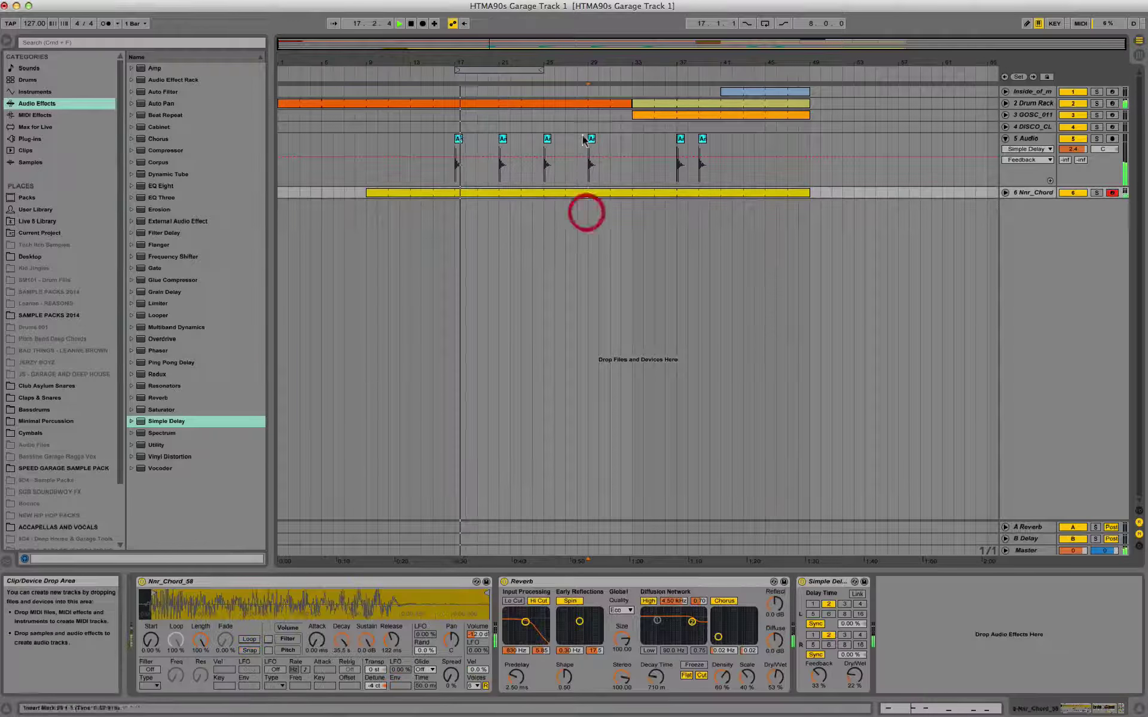
- Copy the Amour_vox clip from bar 29 to bar 33, and delete the extra copy placed at bar 41
left_click(592, 141)
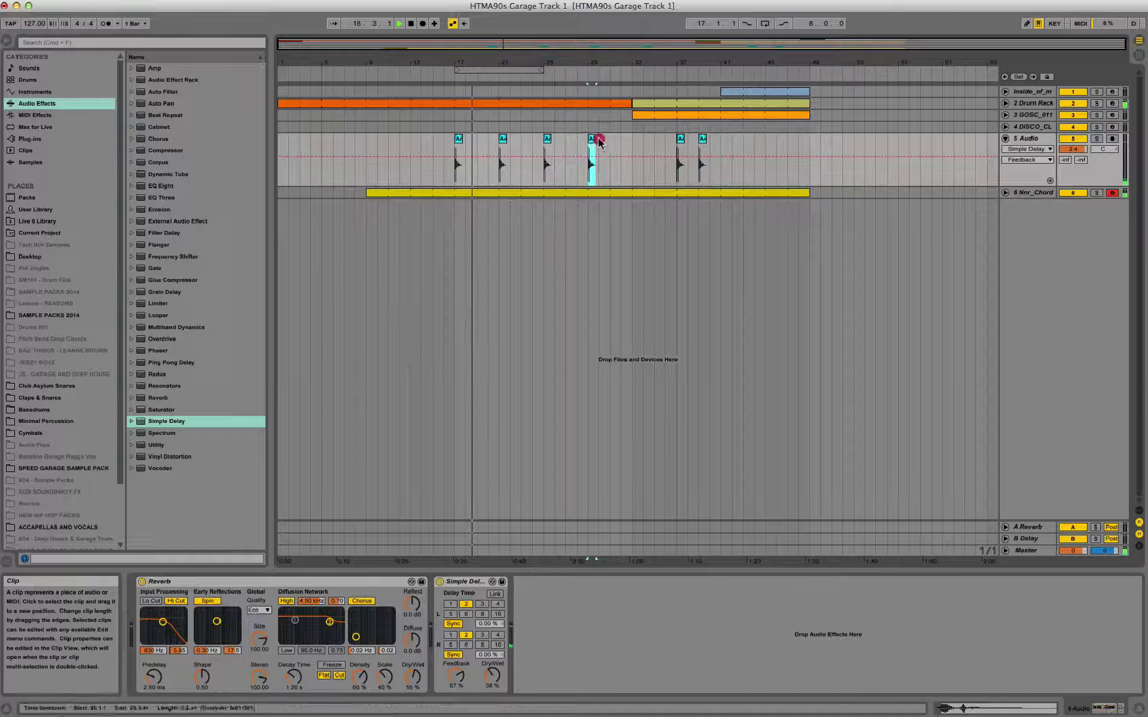
left_click(637, 141)
left_click_drag(637, 141, 726, 143)
left_click(725, 139)
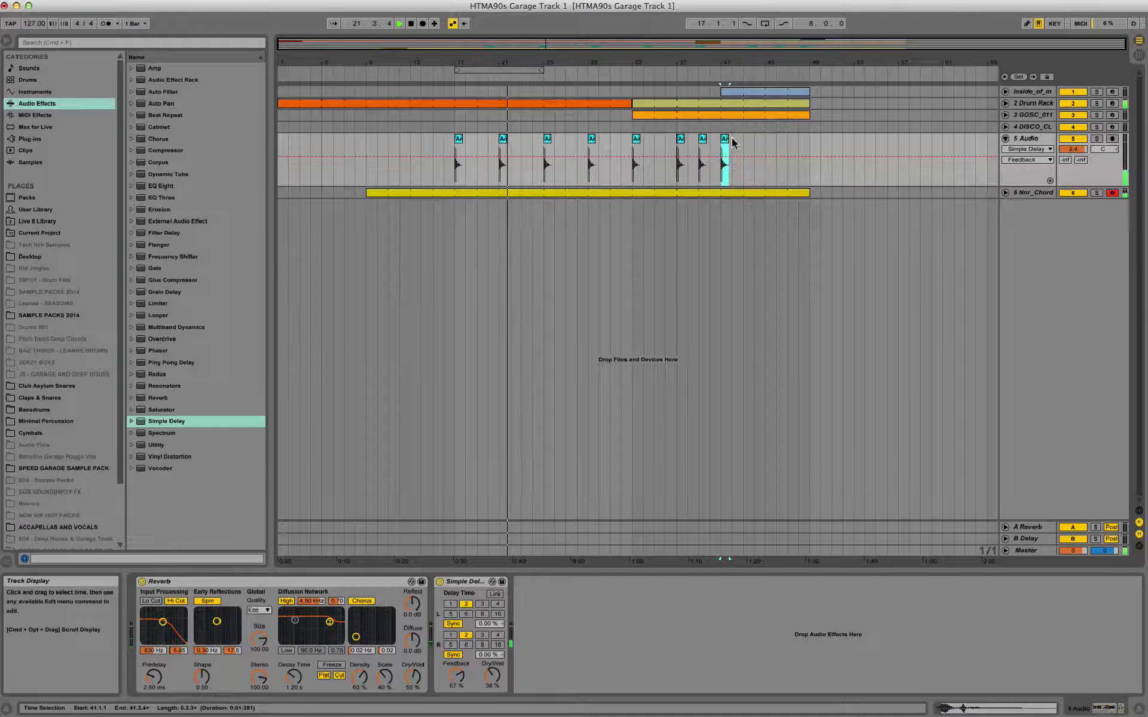
key("Delete")
- Unfold the Drum Rack, GOSC_011 and Nnr_Chord tracks to show their note content in the arrangement
left_click_drag(656, 64, 684, 66)
left_click(1005, 103)
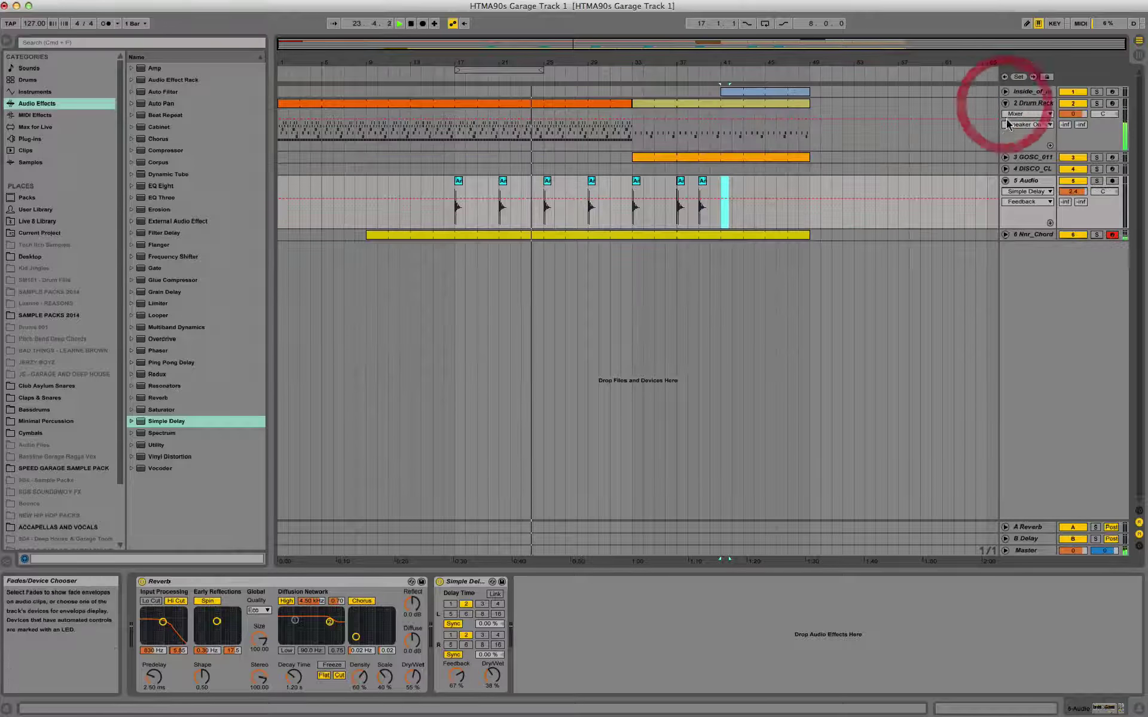
left_click(1005, 158)
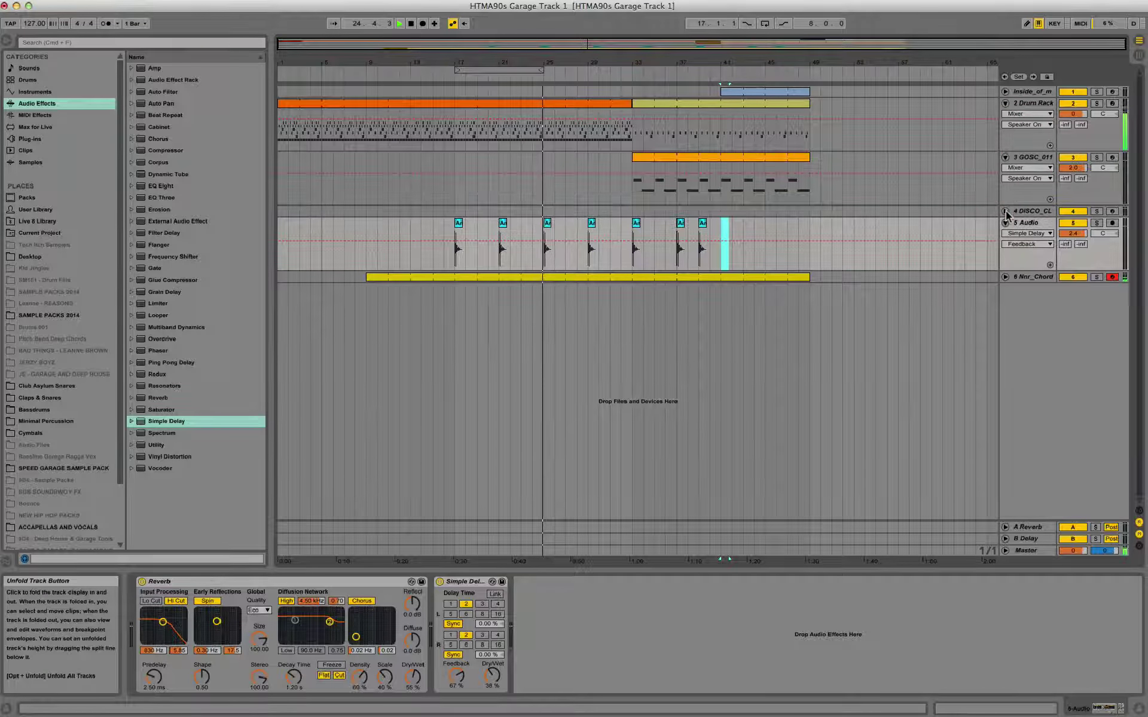
left_click(1005, 277)
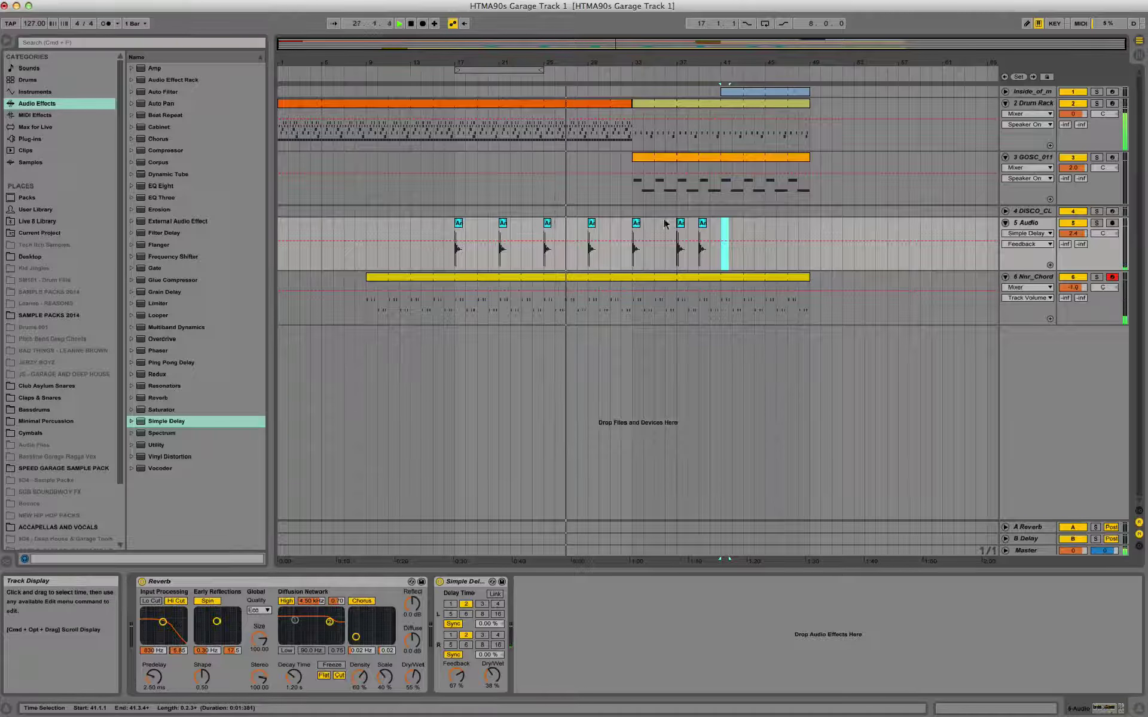
- Move the eight-bar loop region to bar 33 and try a gap at the end of the orange Drum Rack clip, restoring its length
left_click_drag(510, 70, 707, 67)
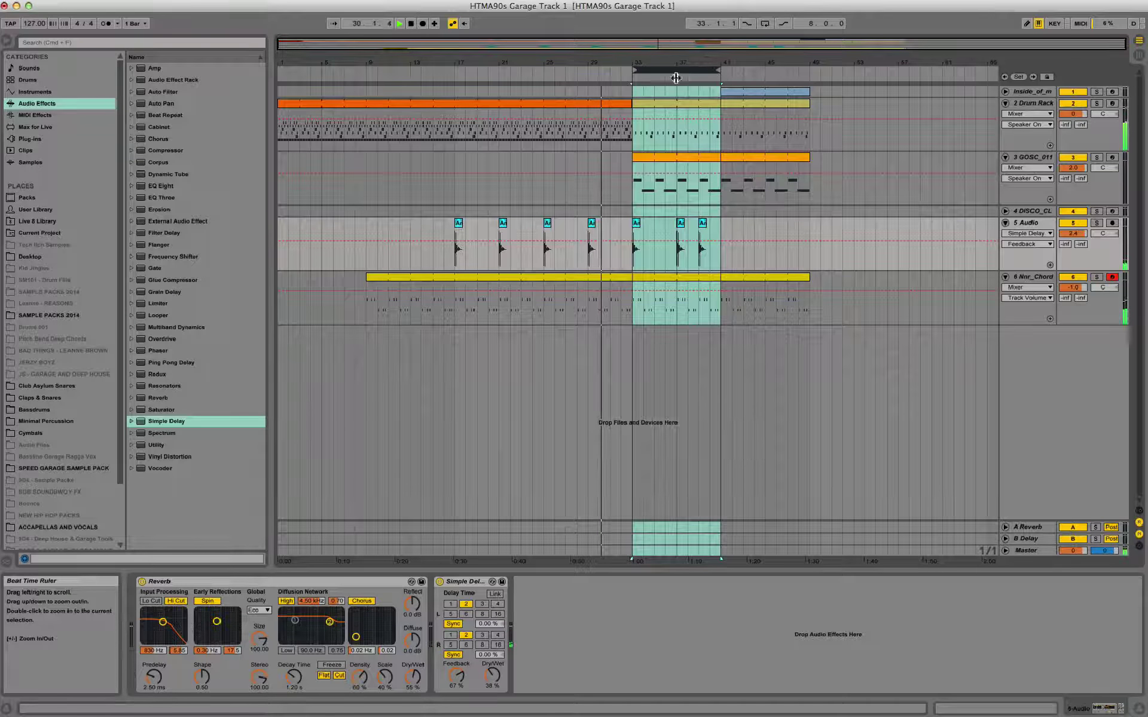
left_click(628, 105)
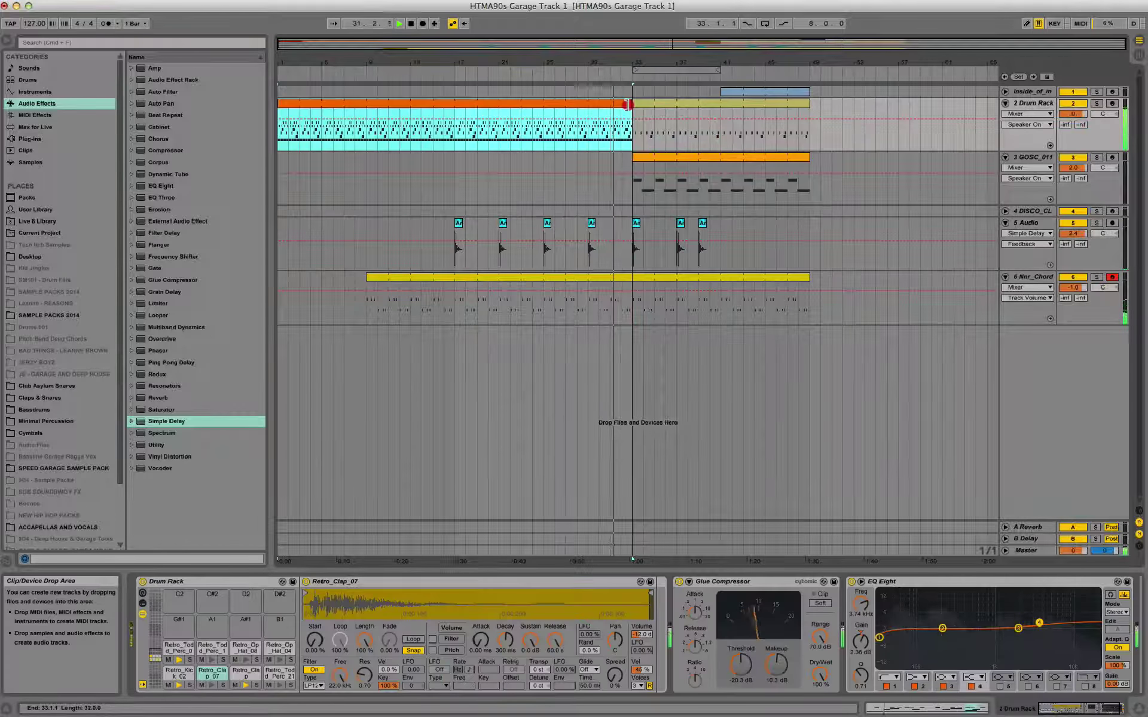
left_click_drag(628, 105, 626, 106)
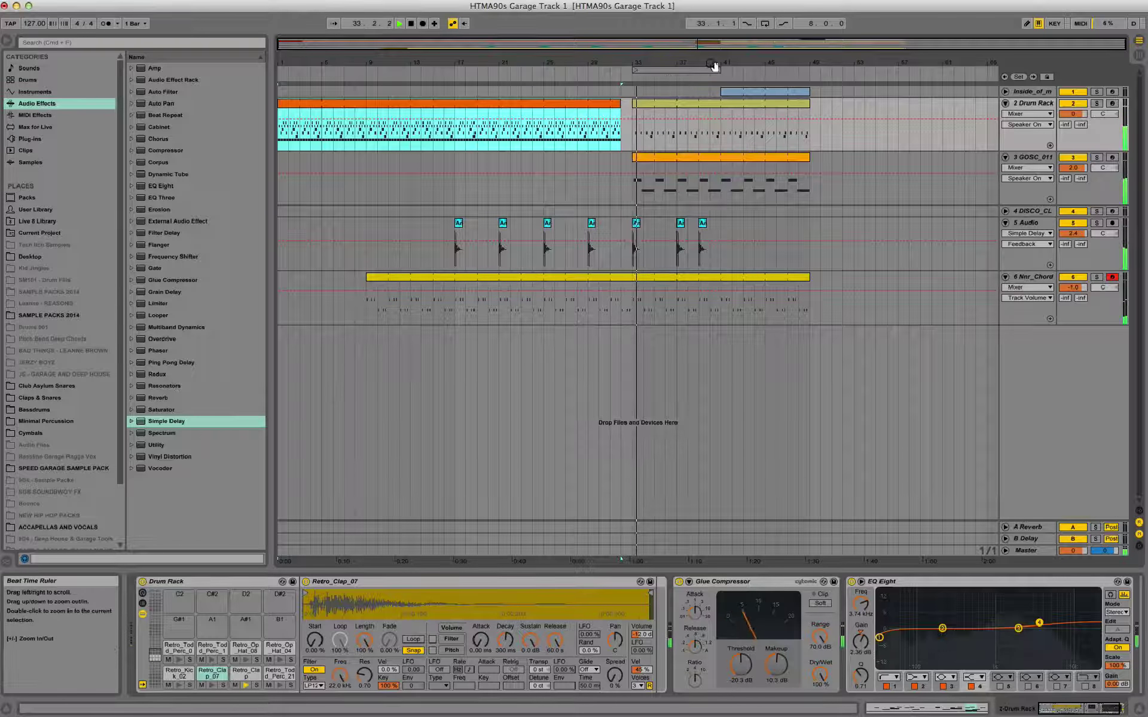
left_click_drag(620, 103, 633, 104)
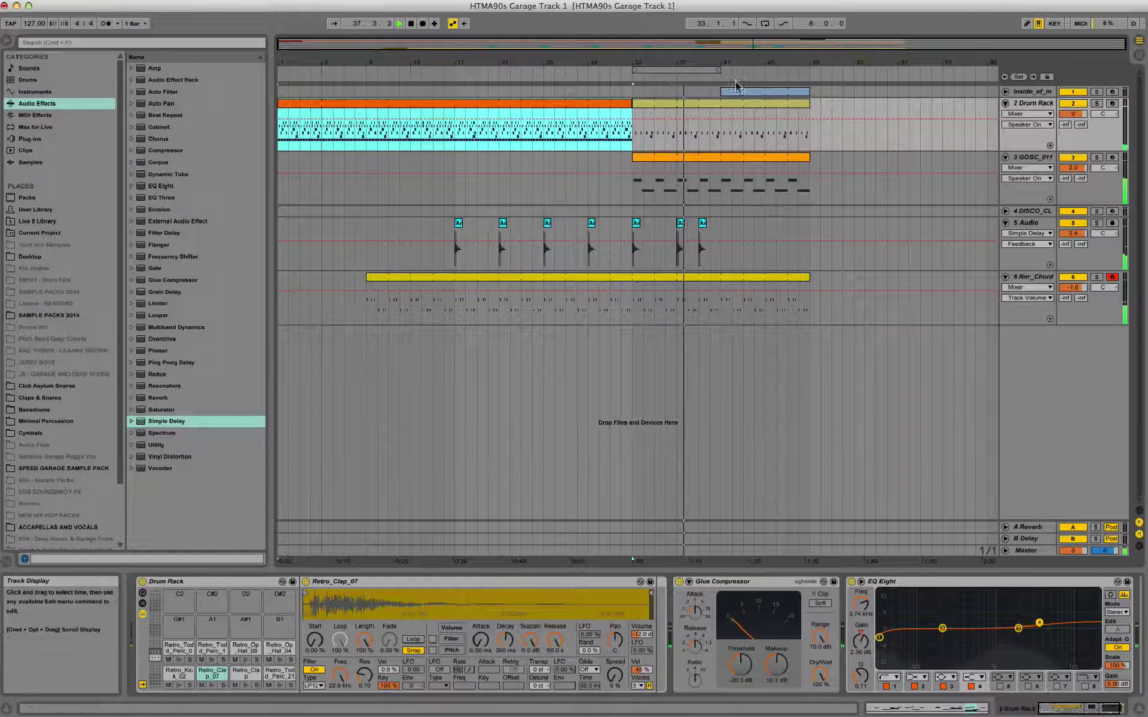
- Audition the GOSC_011 bass track from bar 33, disarm the Nnr_Chord track and stop playback
left_click(673, 158)
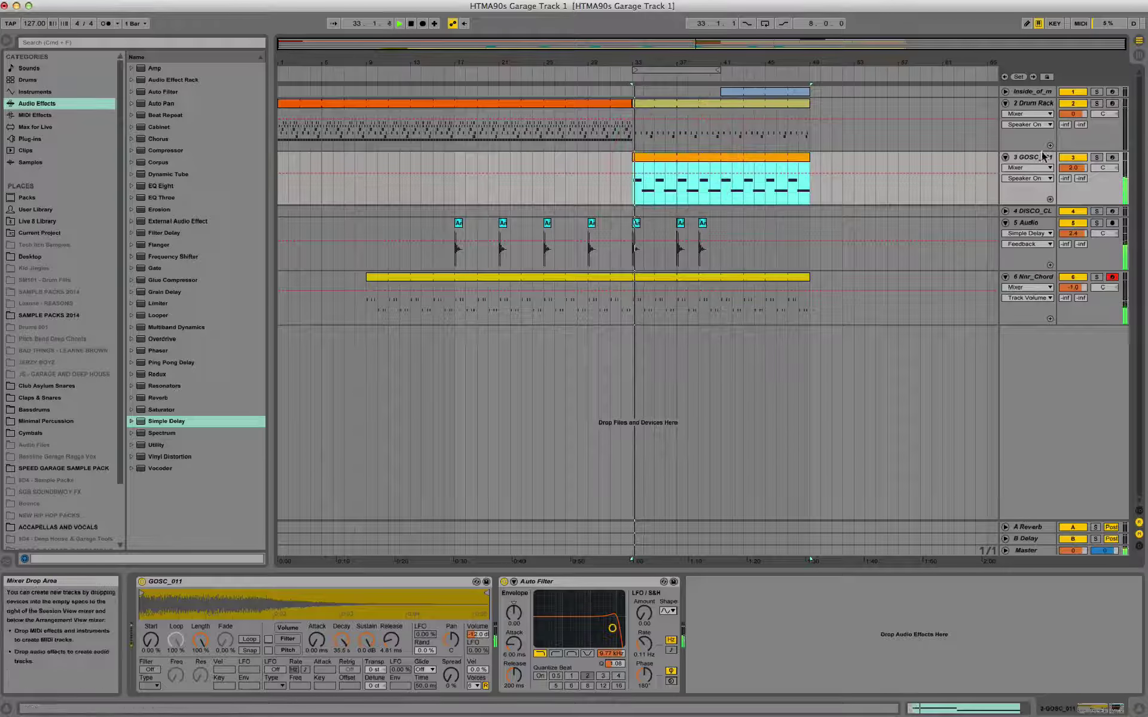
left_click(1099, 158)
left_click(1099, 158)
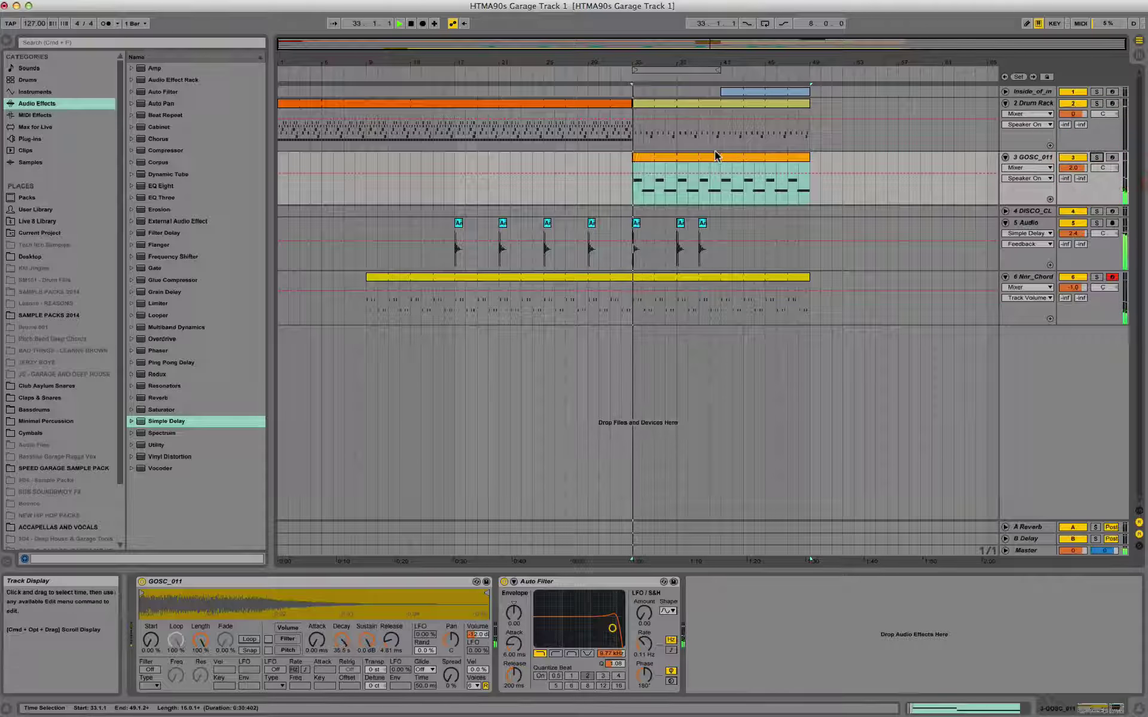
left_click(1089, 192)
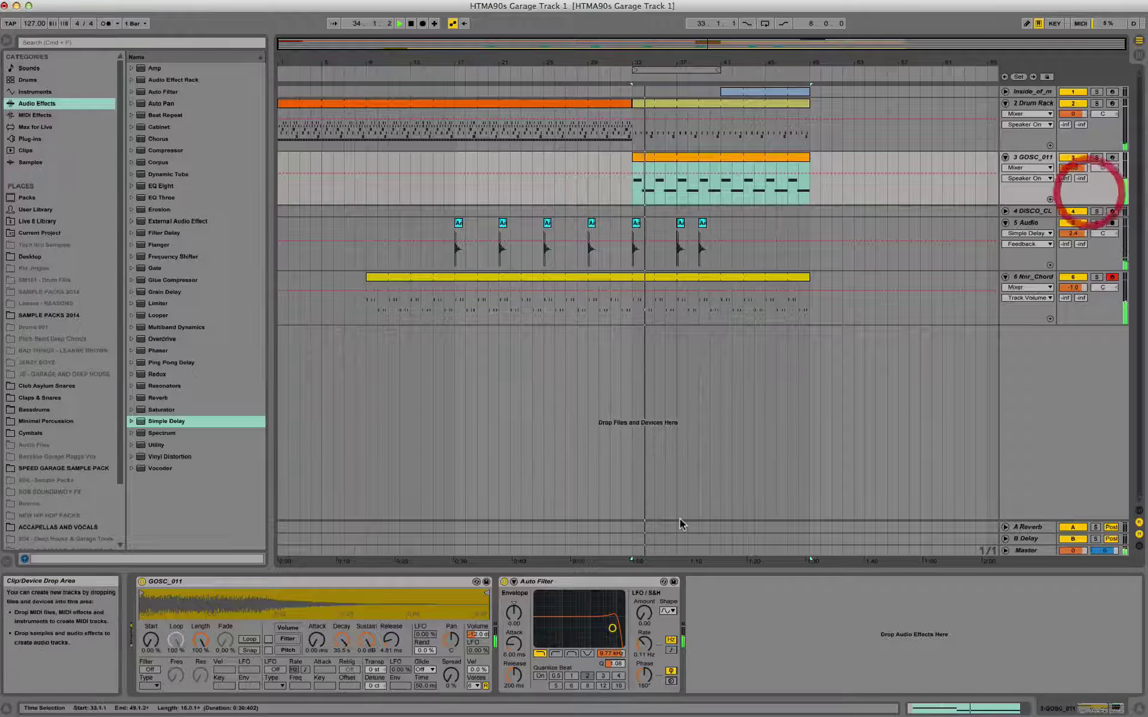
key("space")
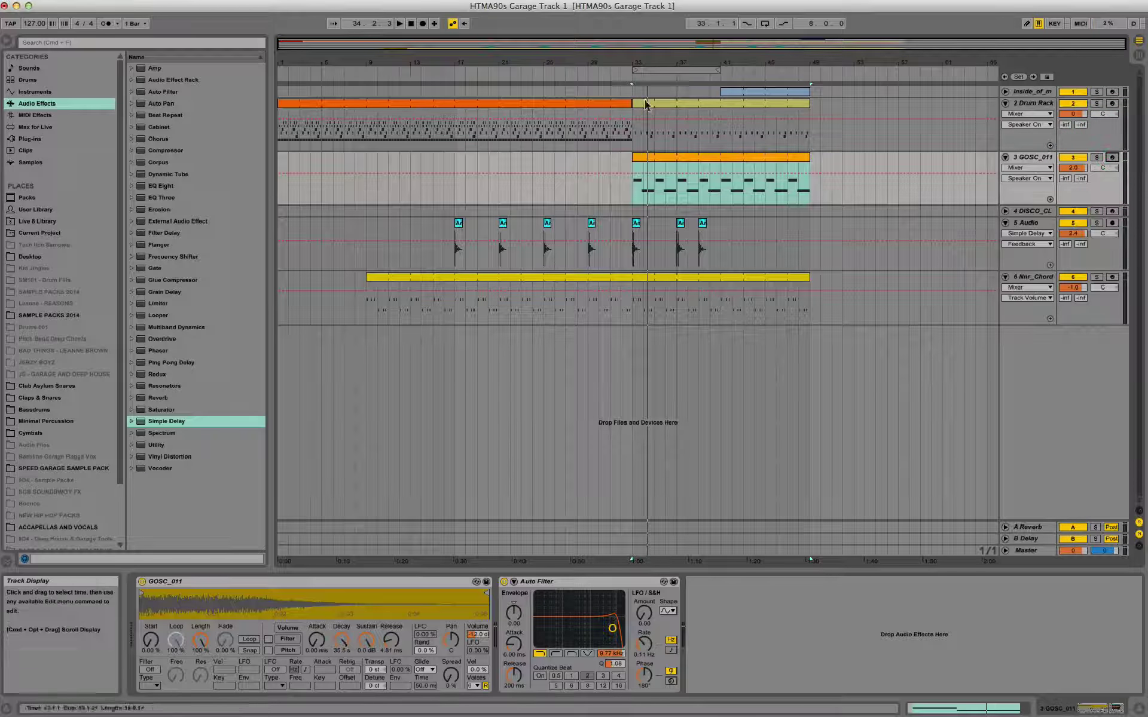
- Record Auto Filter frequency and resonance automation on the GOSC_011 clip from bar 33 to its end, opening the filter gradually
left_click(608, 74)
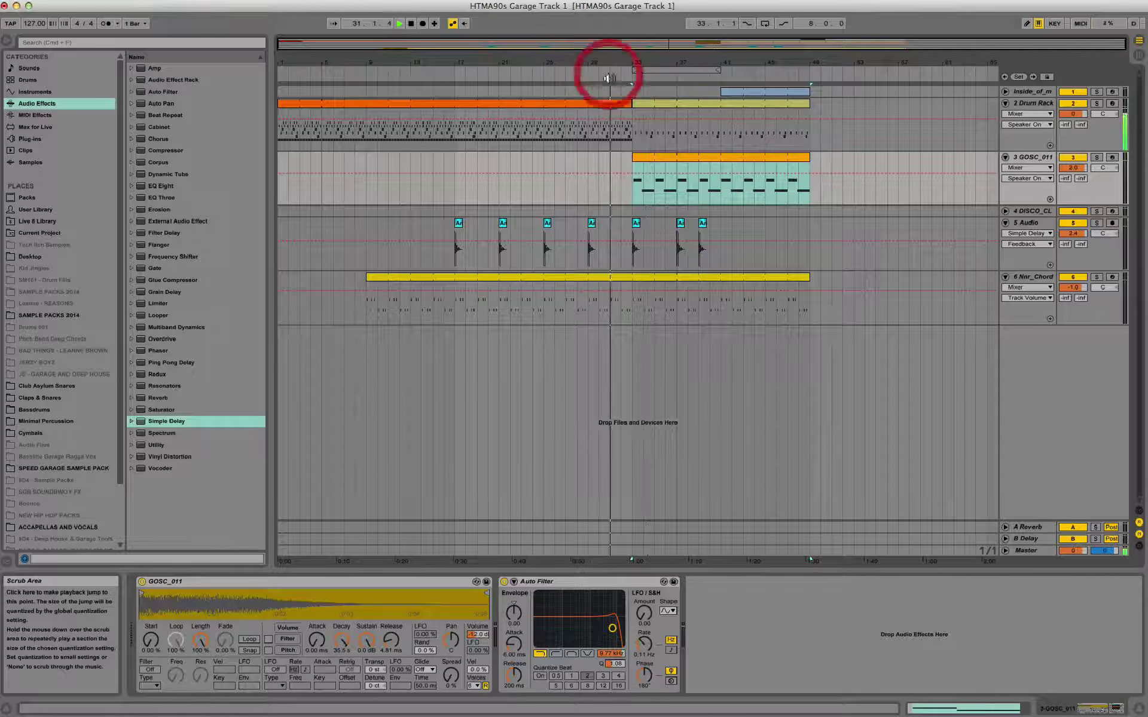
left_click(424, 24)
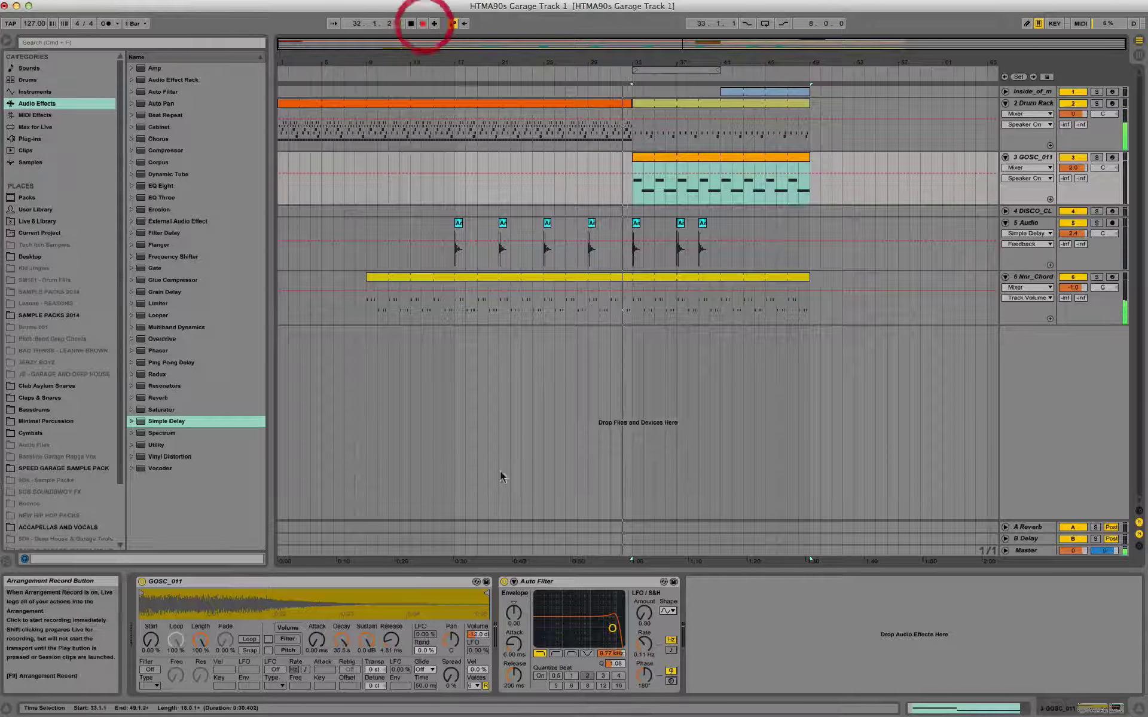
left_click_drag(612, 629, 582, 620)
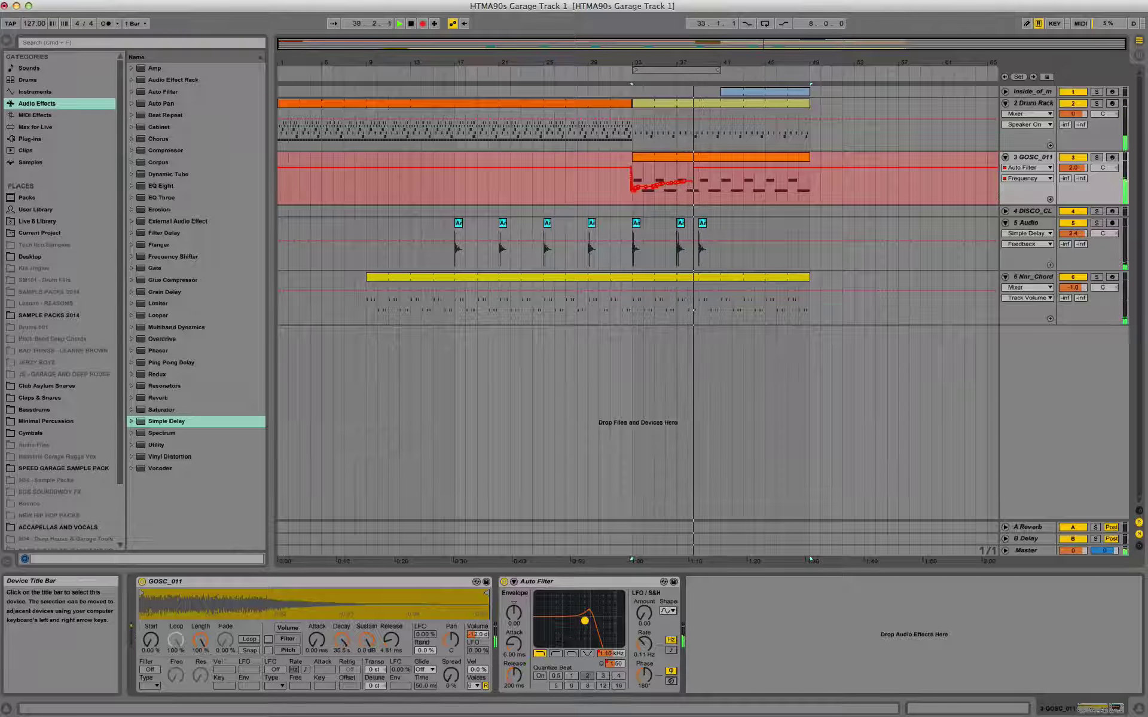
left_click_drag(587, 620, 588, 621)
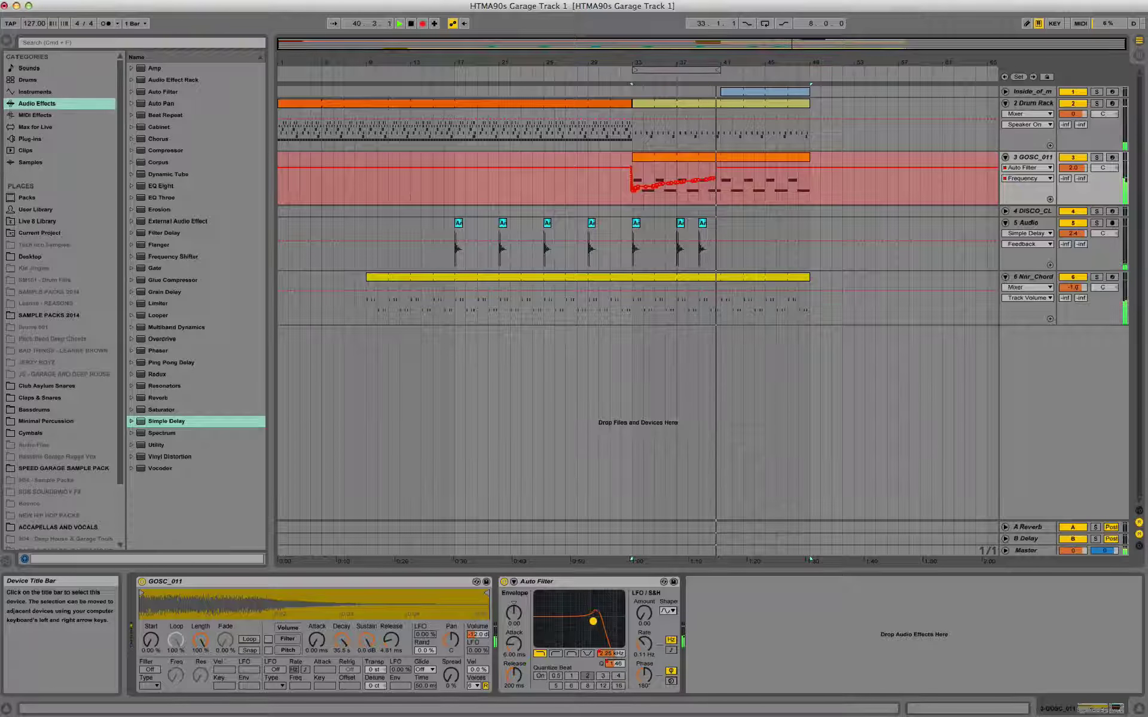
left_click_drag(597, 621, 622, 623)
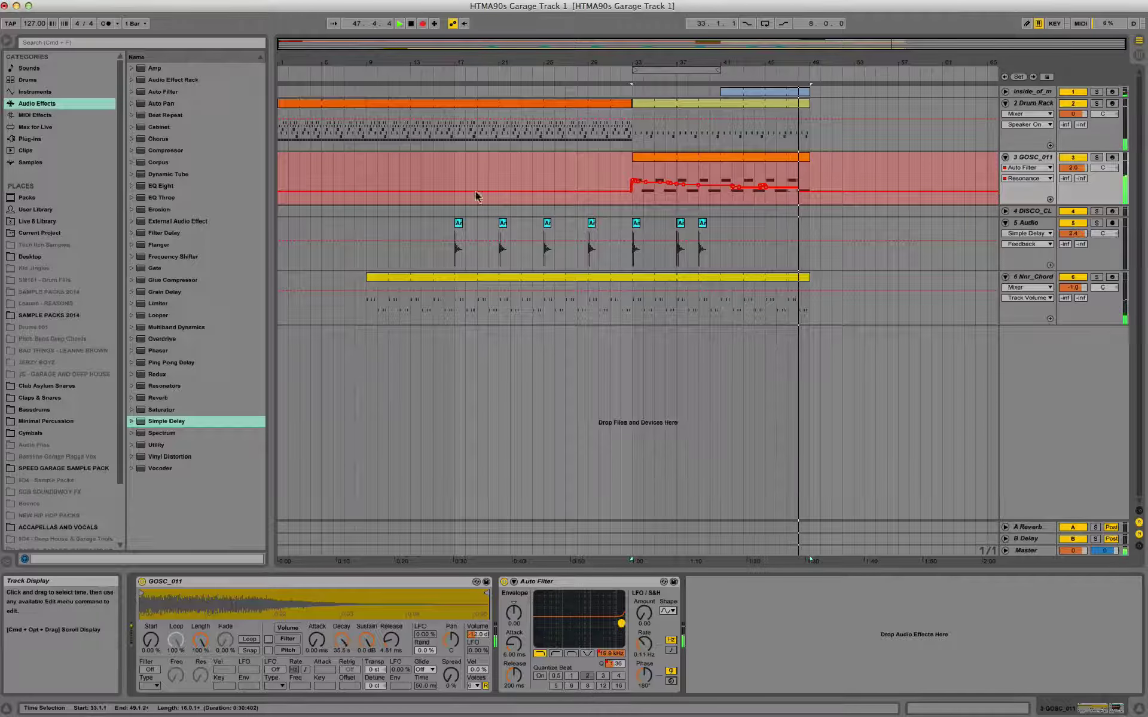
left_click(423, 24)
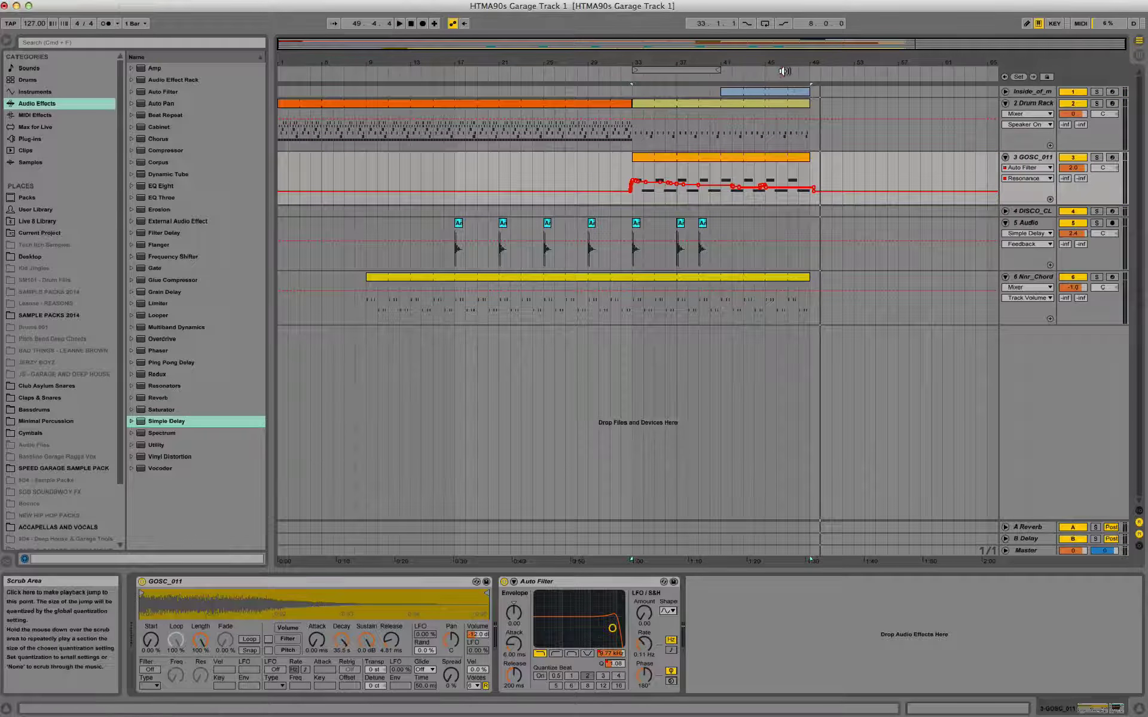
- Trim the ends of the yellow Drum Rack clip and the inside_of_me_vox clip to exactly bar 49, and replay the ending
left_click(784, 71)
left_click_drag(812, 64, 806, 172)
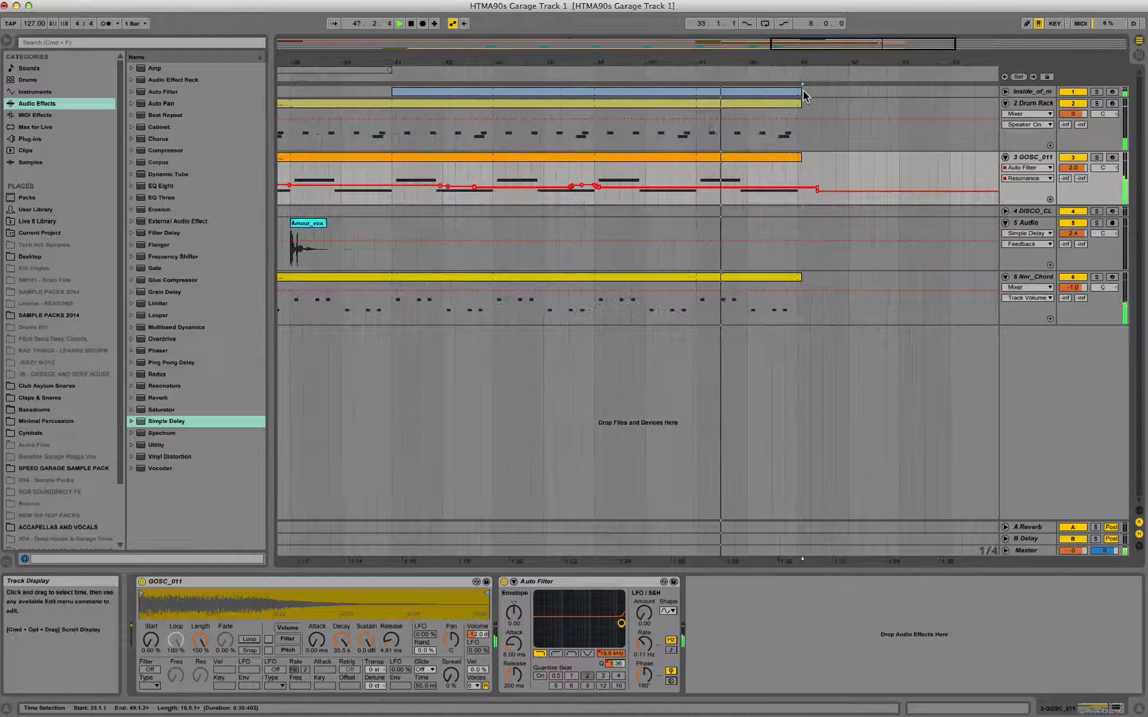
left_click(796, 104)
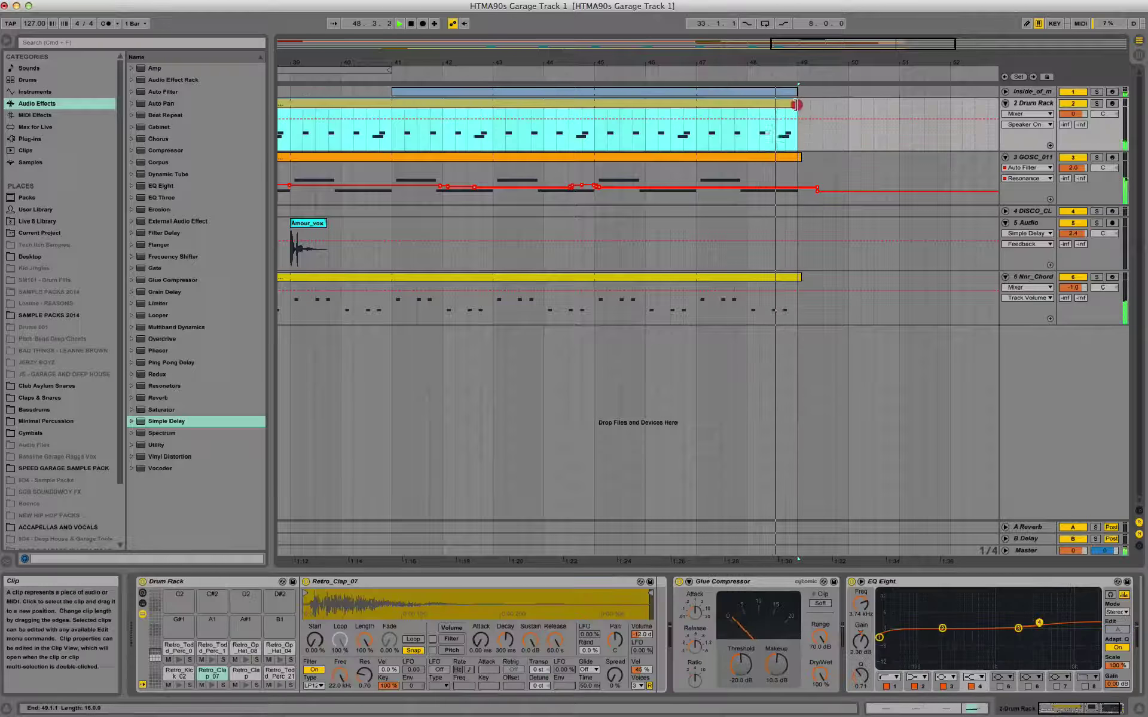
left_click(688, 74)
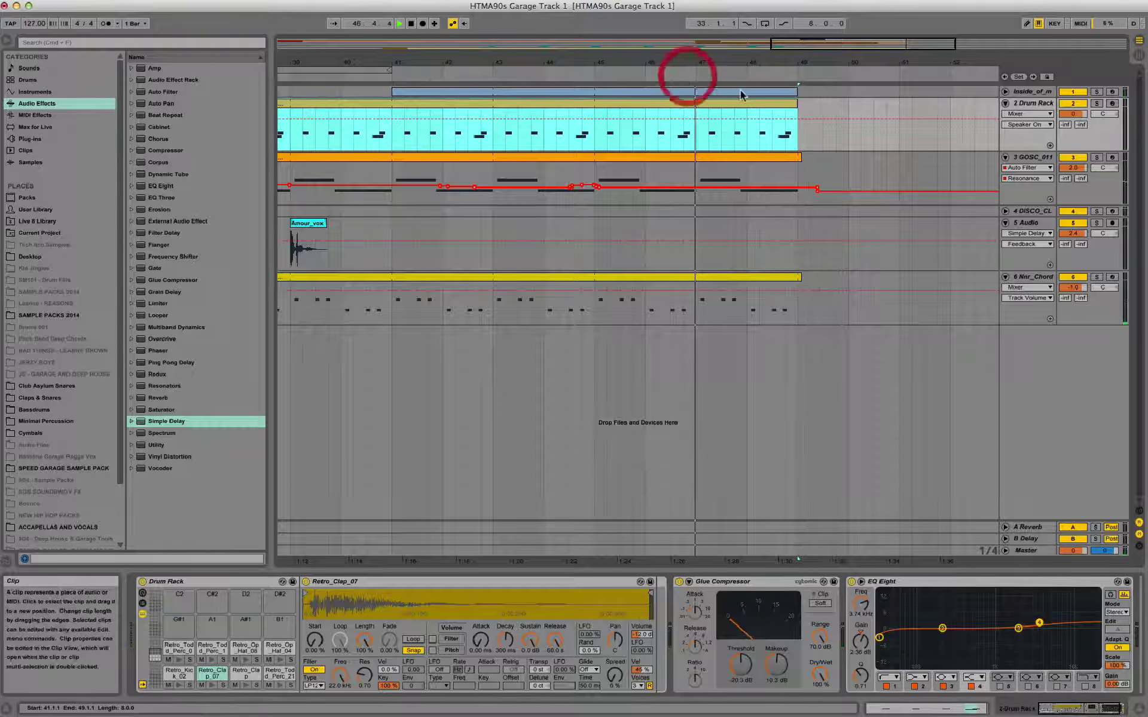
- Trim the Nnr_Chord clip to end at bar 48 and the GOSC_011 clip to end at bar 49, and replay the ending
left_click_drag(800, 159, 747, 159)
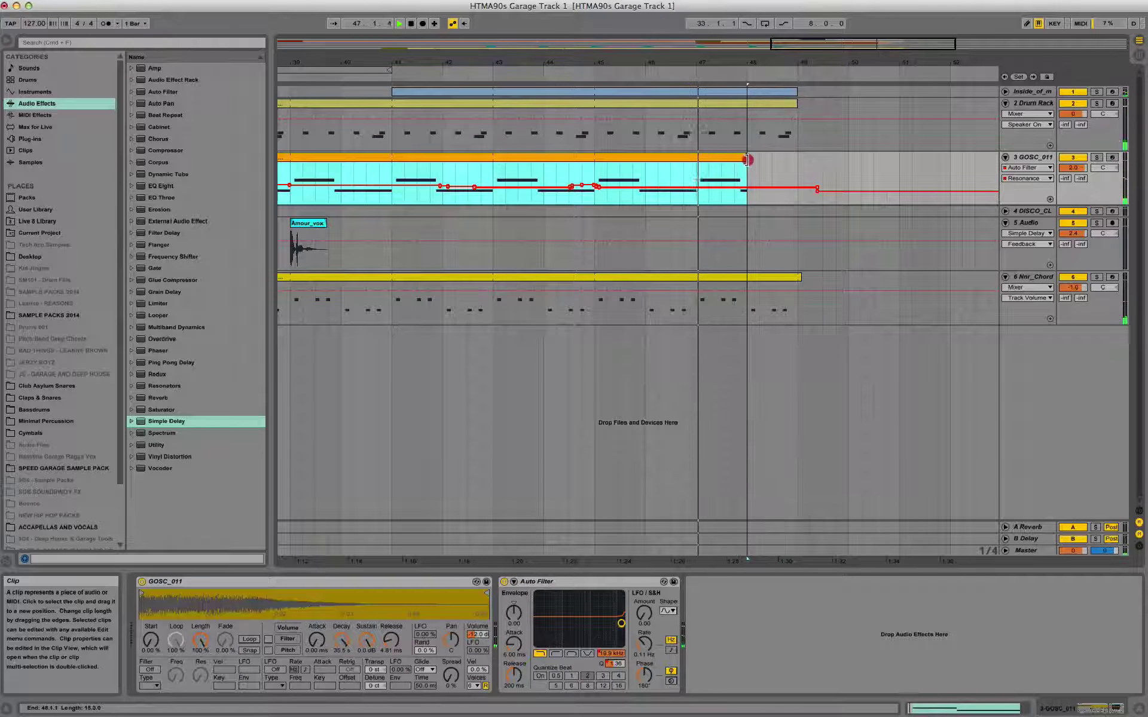
left_click_drag(800, 276, 744, 275)
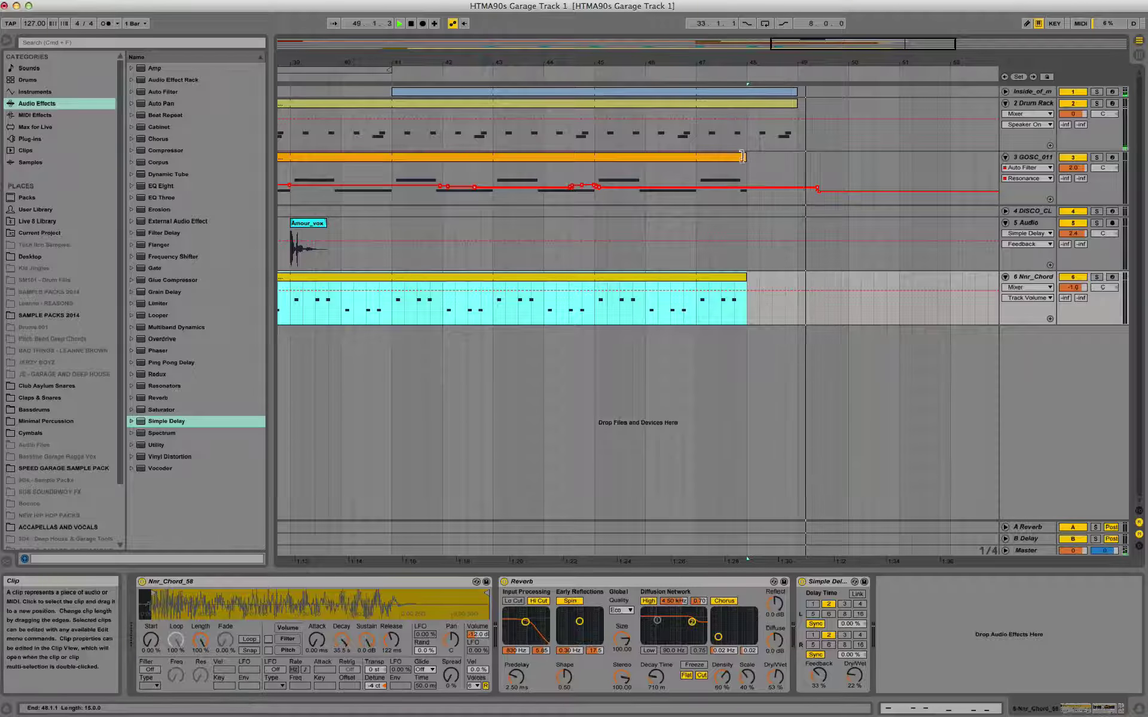
left_click_drag(742, 156, 797, 159)
left_click(699, 72)
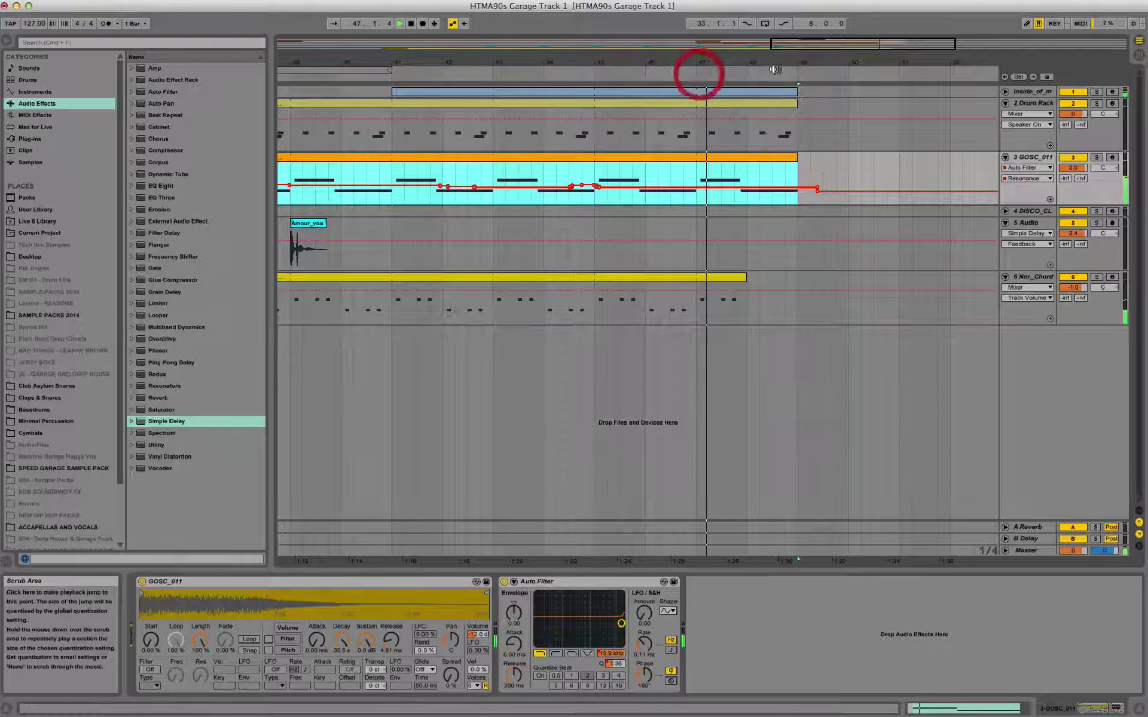
- Set an eight-bar loop region at bar 49 and start recording the orange Drum Rack, DISCO_CLASSIC_BASS and inside_of_me_vox session clips into the arrangement from there
left_click_drag(773, 63, 866, 71)
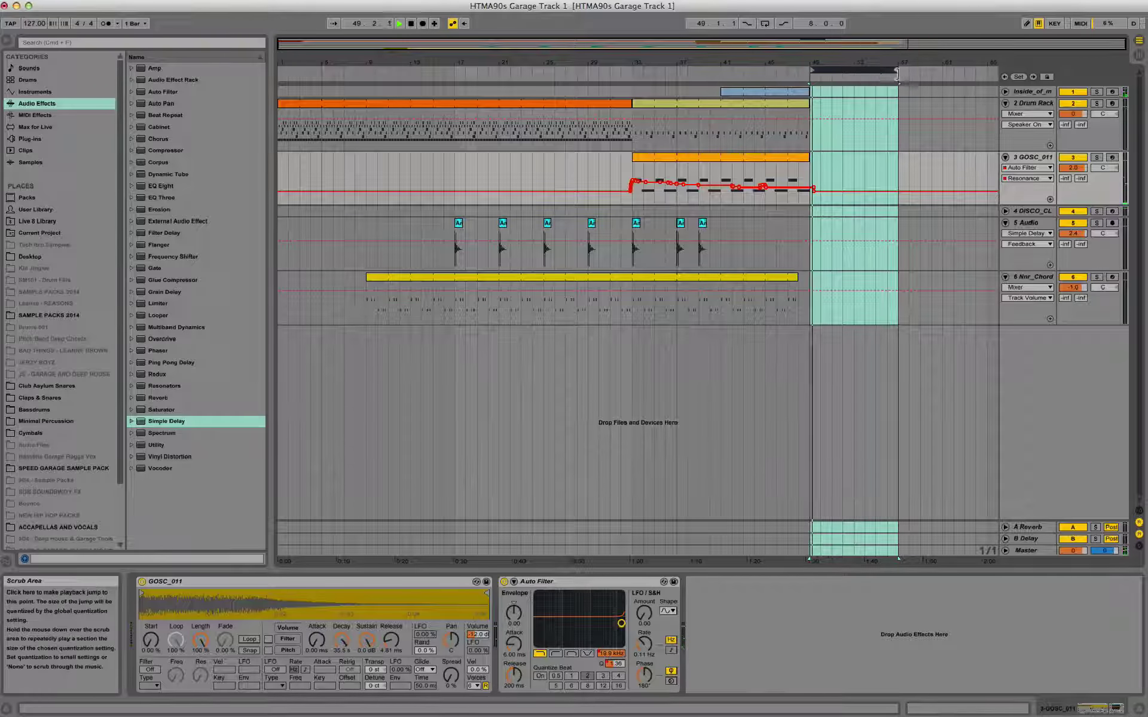
left_click(1137, 55)
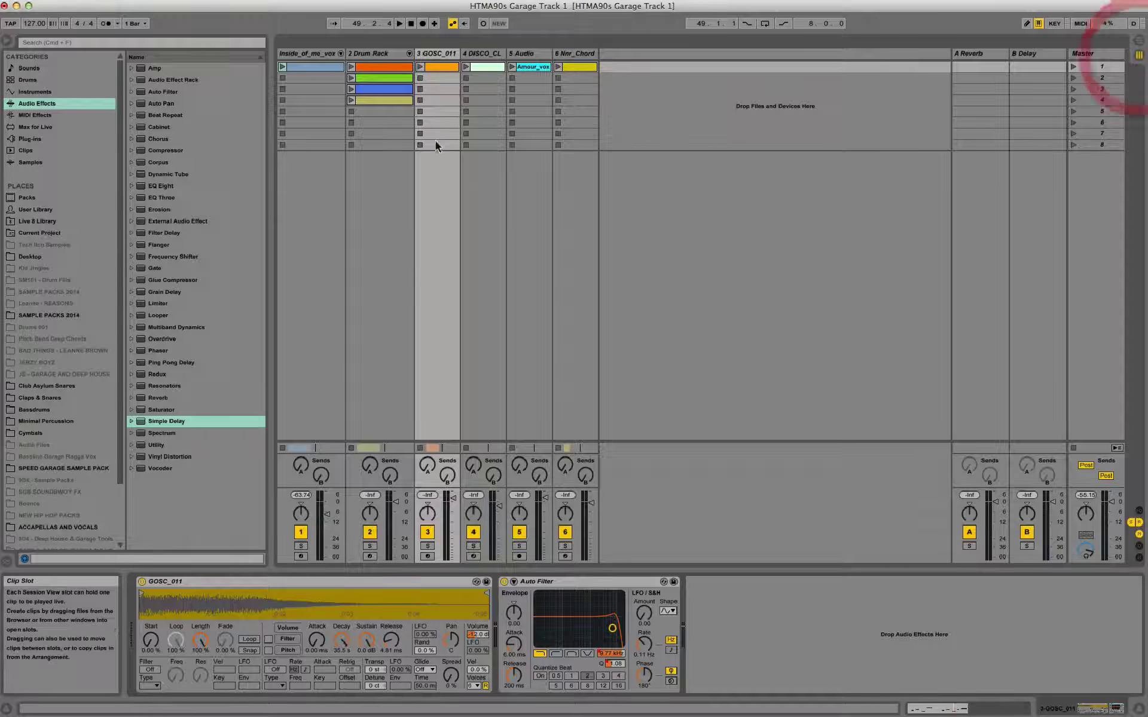
left_click(351, 67)
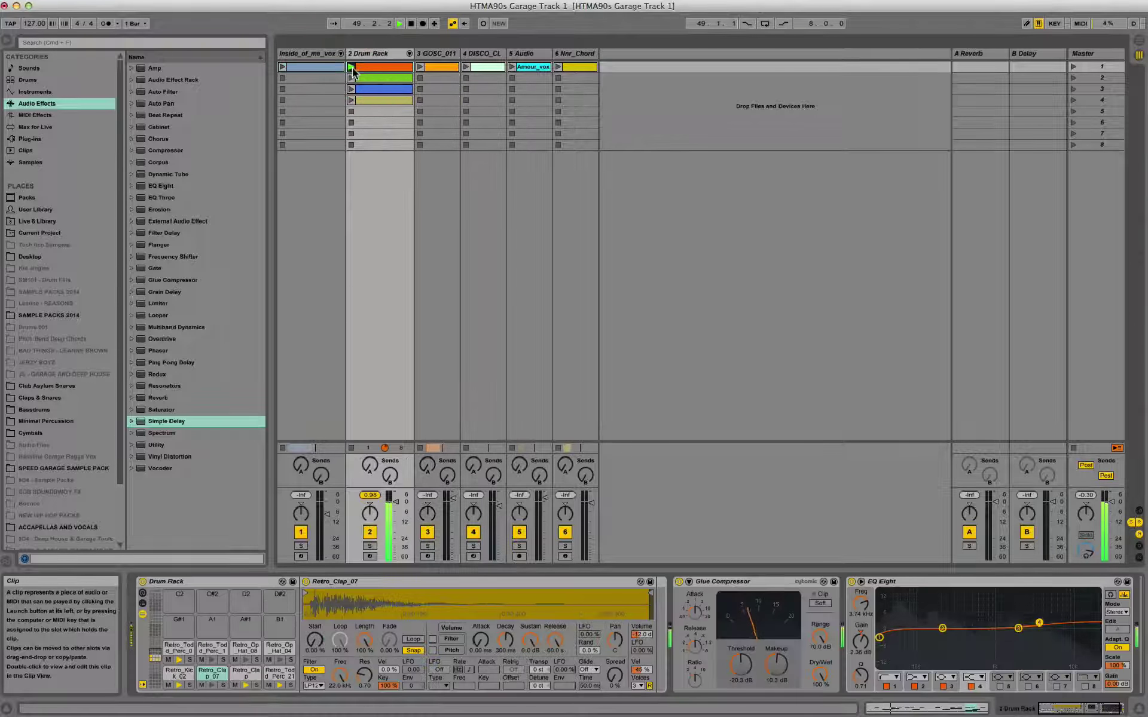
left_click(467, 67)
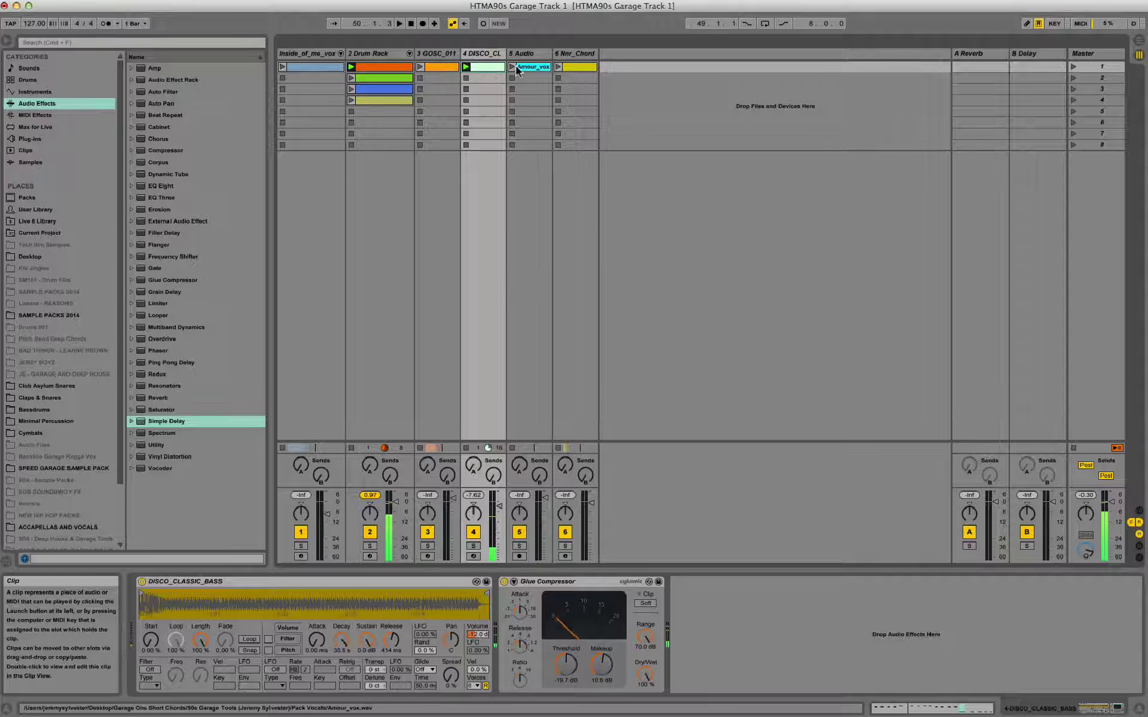
left_click(283, 68)
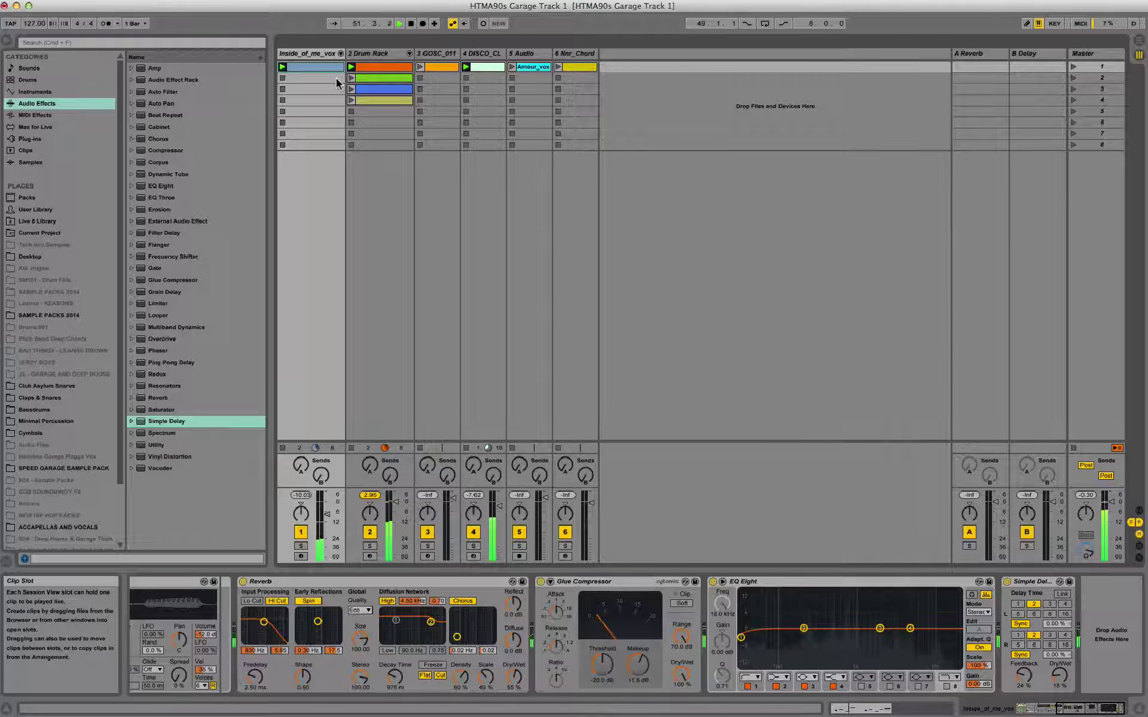
left_click(422, 24)
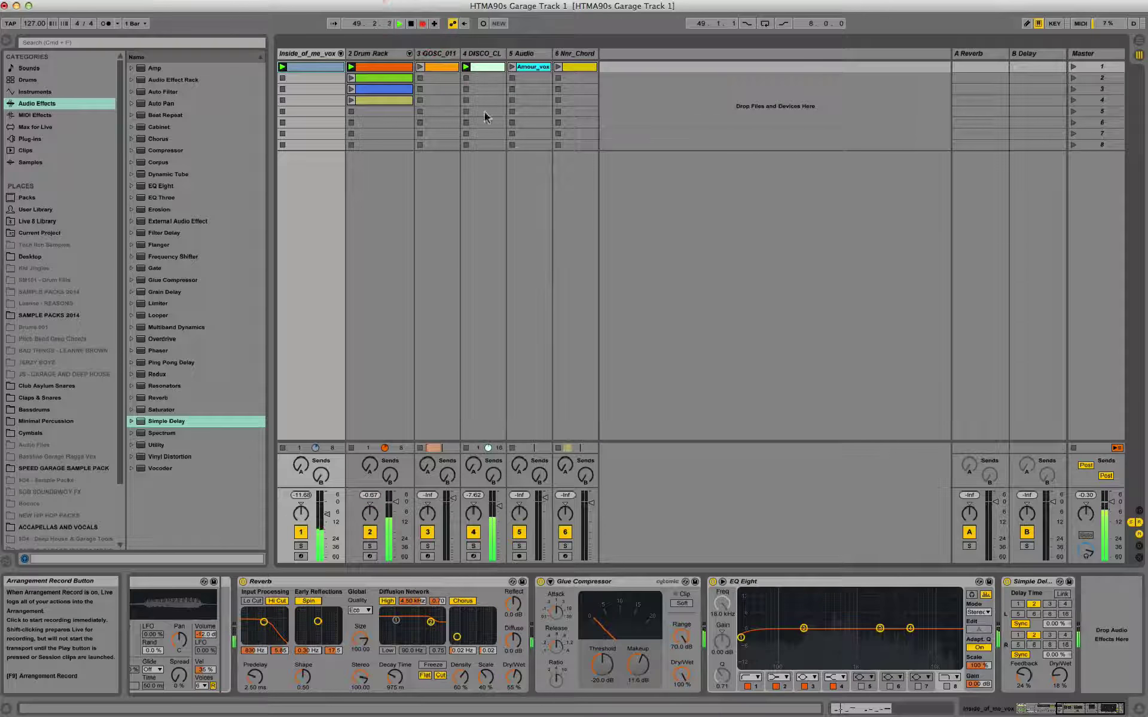
- Check the running recording in the arrangement, and trigger the Amour_vox session clip twice over the drums and bass
left_click(1139, 42)
mouse_move(963, 62)
left_mouse_down()
mouse_move(964, 382)
mouse_move(956, 63)
left_mouse_up()
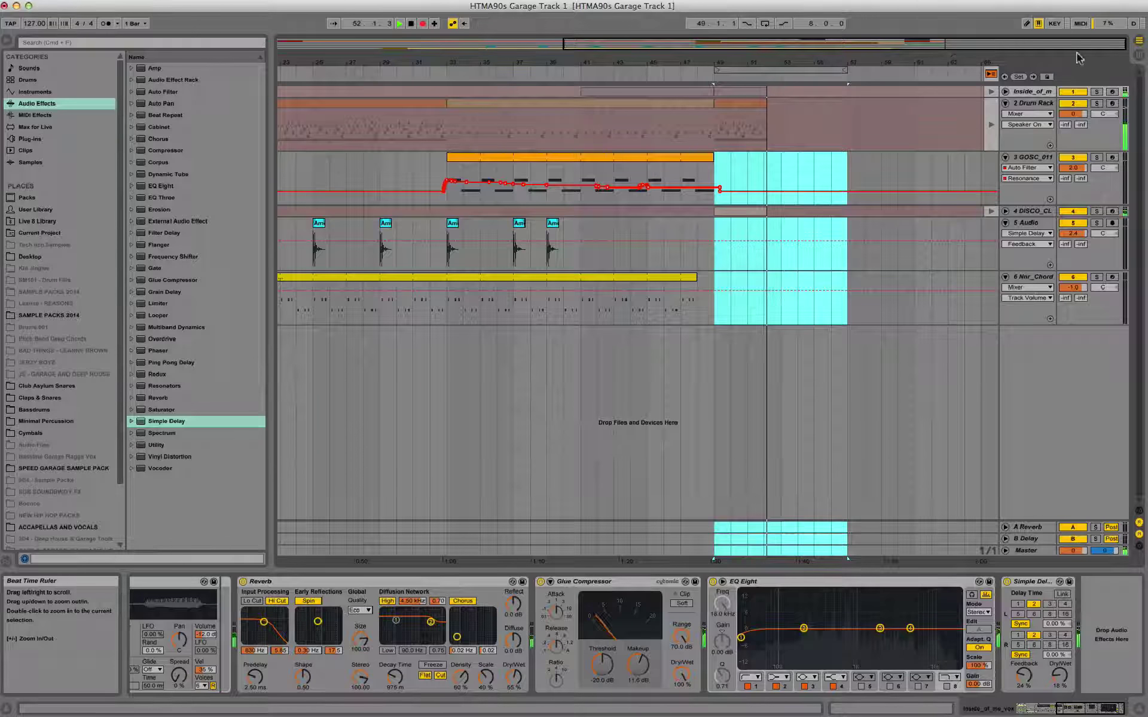
left_click(1140, 60)
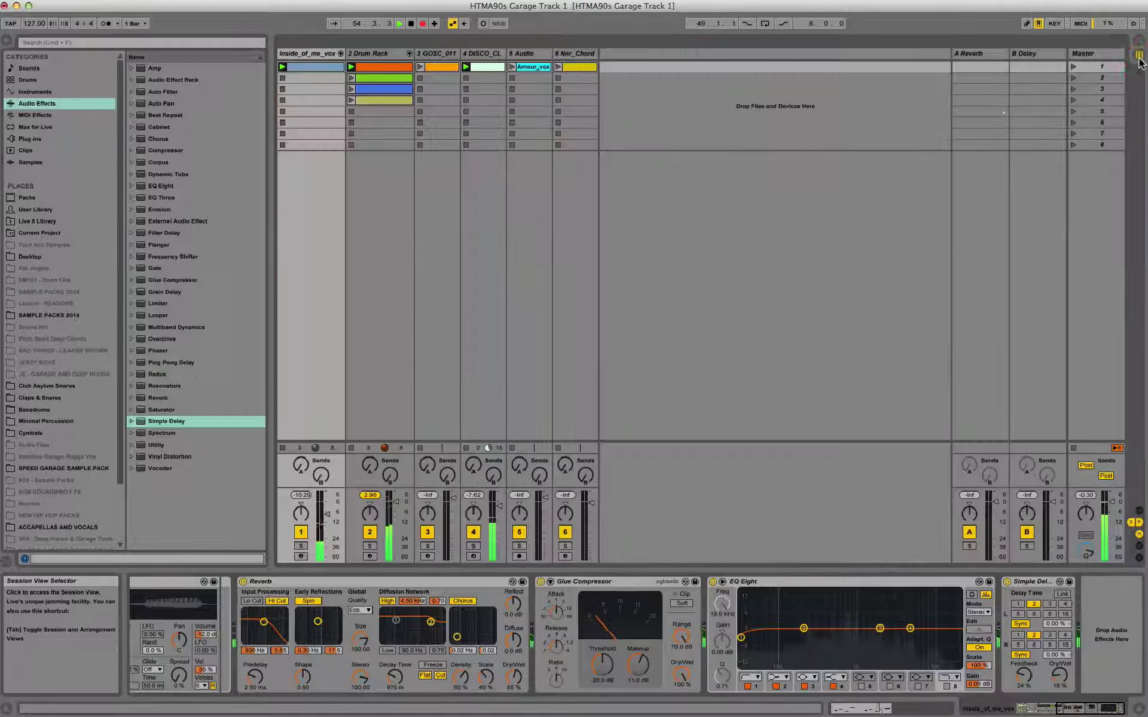
left_click(512, 68)
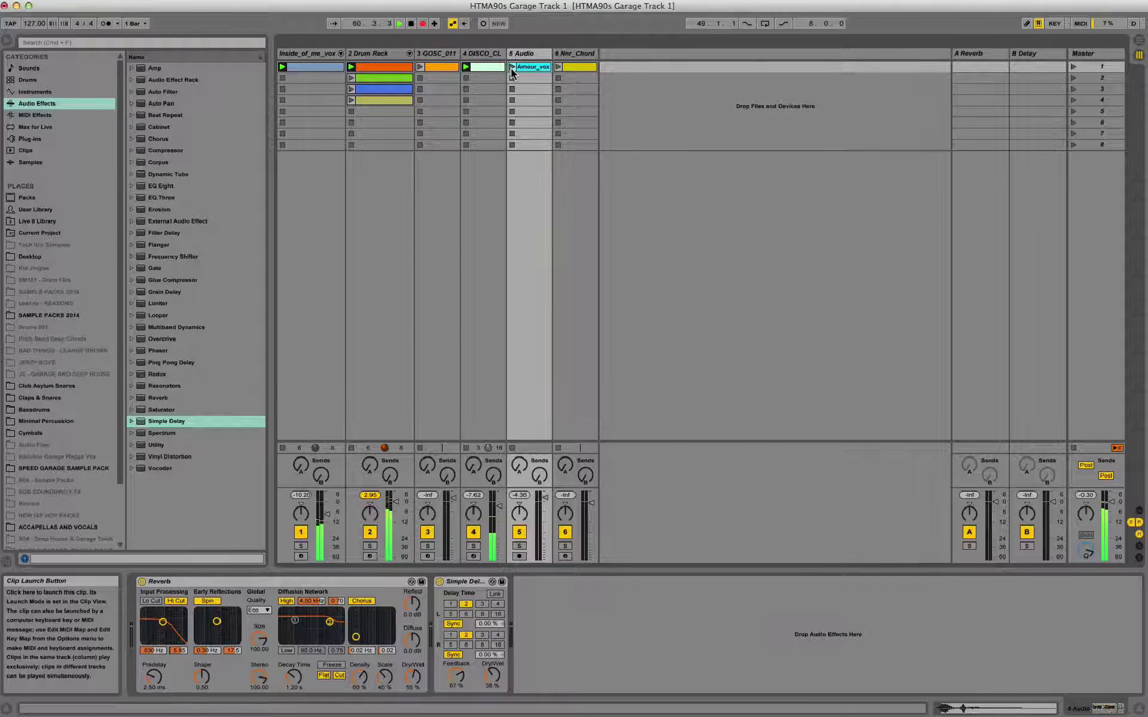
left_click(512, 68)
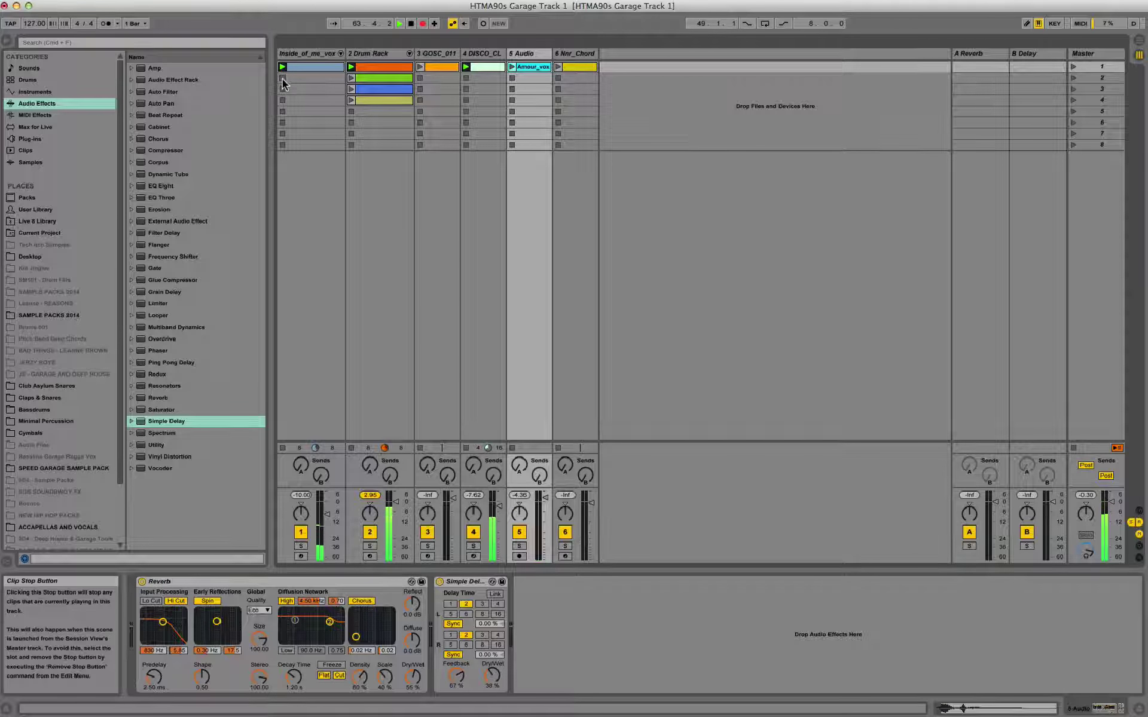
- While recording, stop the inside_of_me_vox clip and bring in the GOSC_011 and Nnr_Chord session clips
left_click(284, 79)
left_click(420, 67)
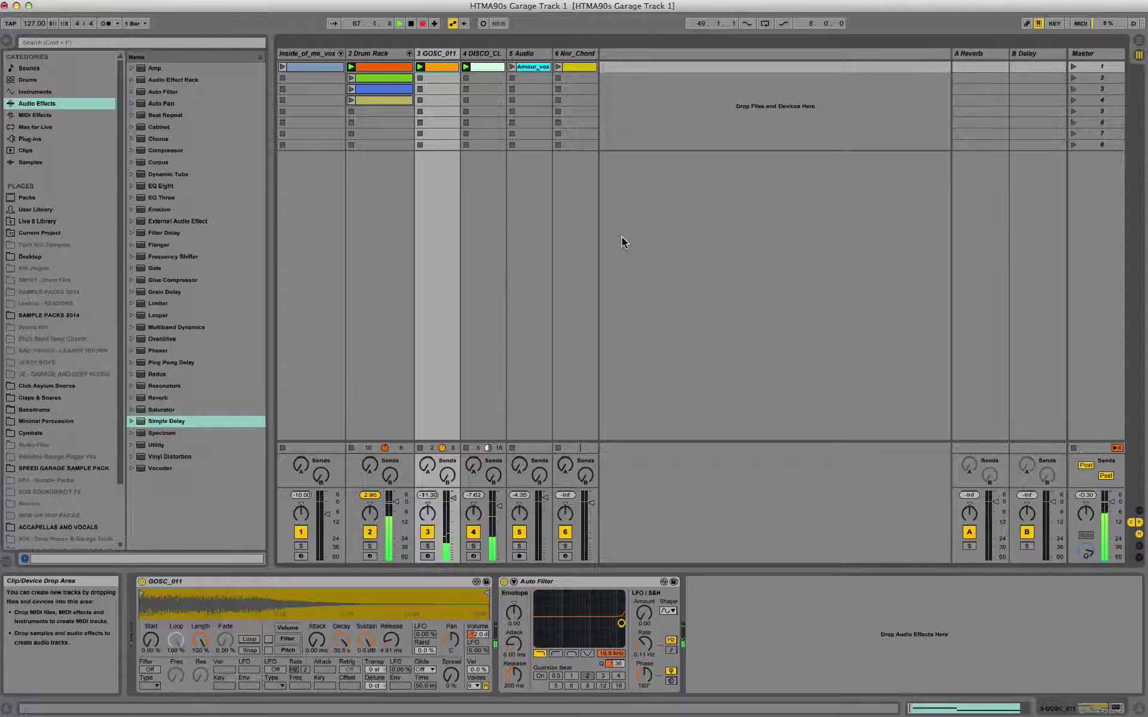
left_click(559, 67)
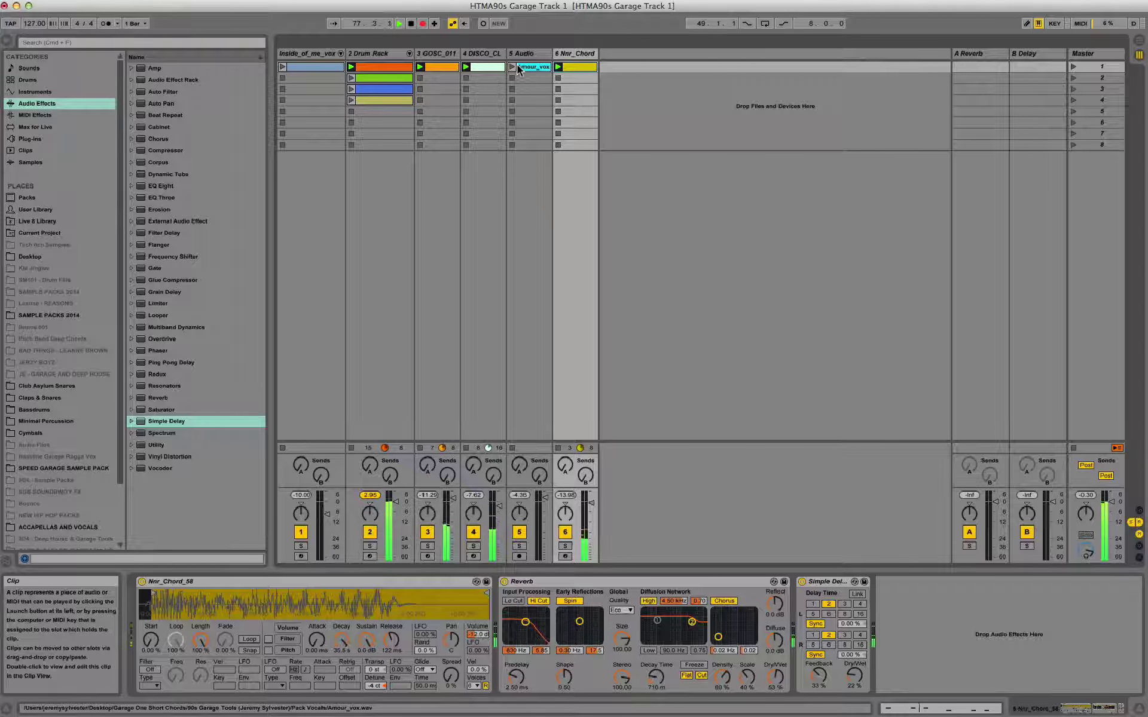
- Switch the drums to the yellow Drum Rack clip in the fourth scene and trigger the Amour_vox clip during the recording
left_click(352, 101)
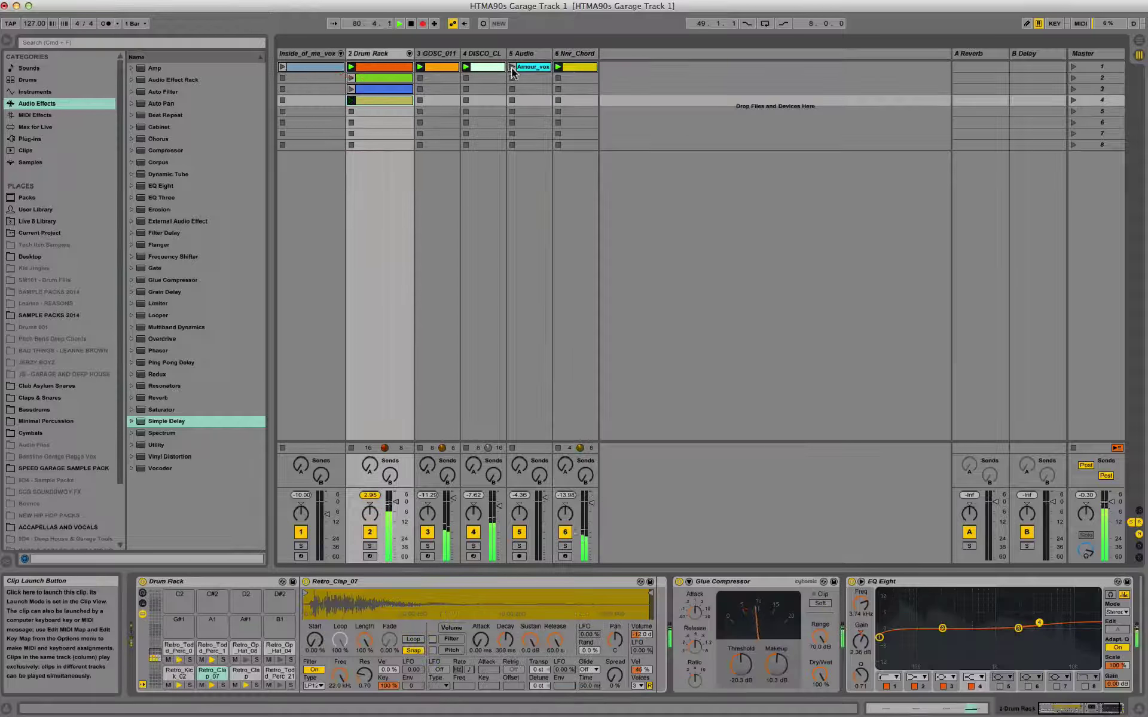
left_click(512, 67)
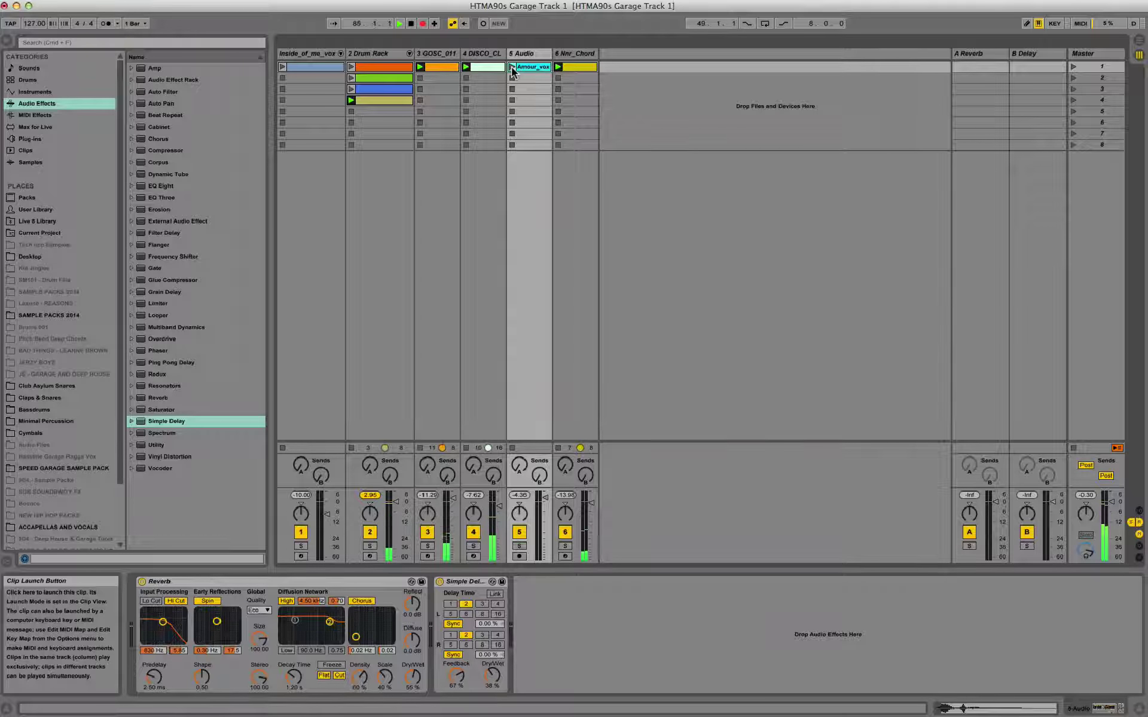
left_click(511, 67)
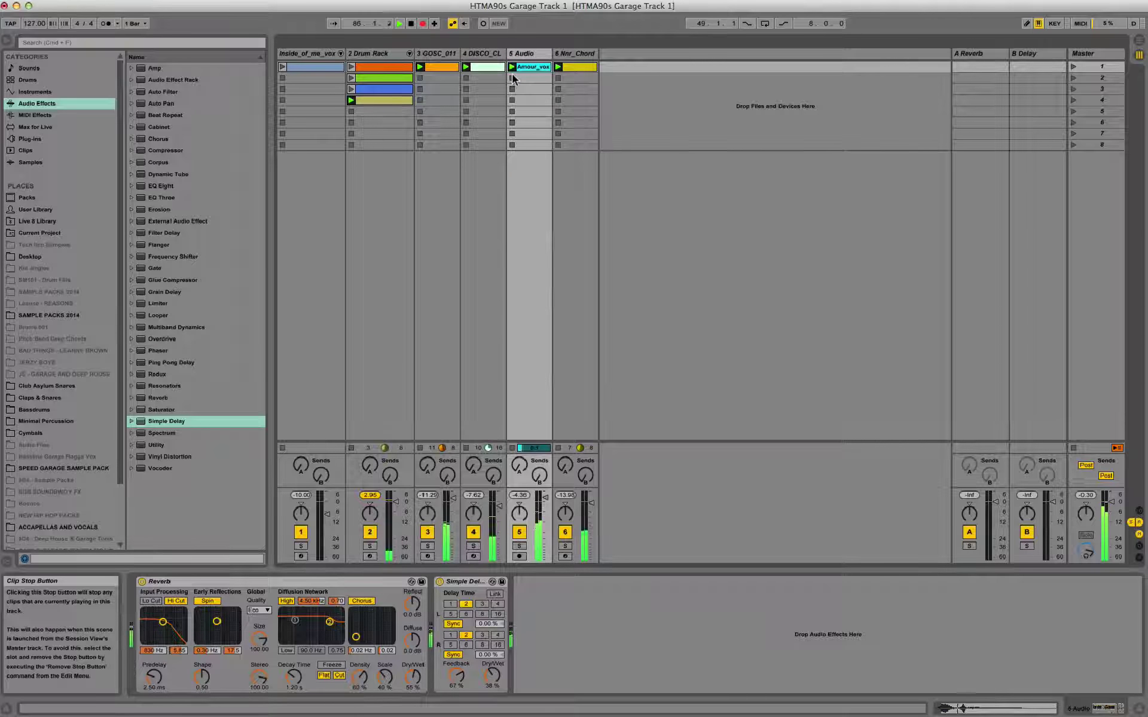
- Record an Auto Filter sweep on the GOSC_011 track, lowering the cutoff to about 98 Hz with raised resonance just before bar 89
left_click(434, 54)
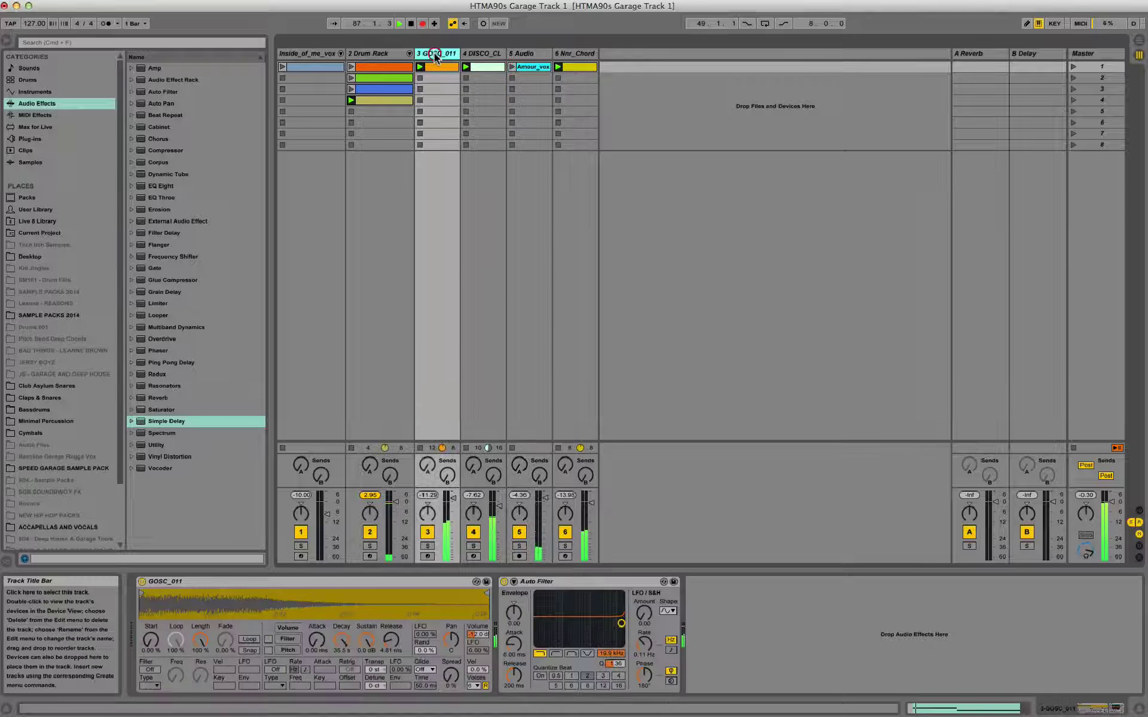
left_click_drag(622, 621, 595, 605)
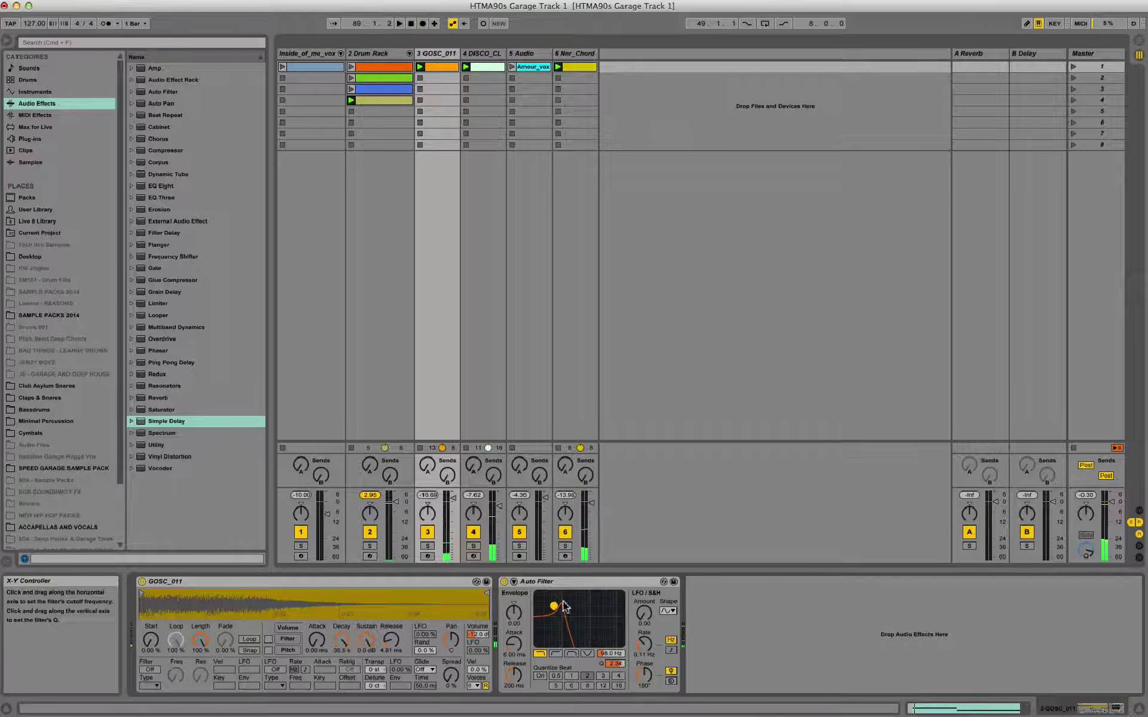
- Show the arrangement and return all six tracks from session clips to arrangement playback
left_click(1139, 40)
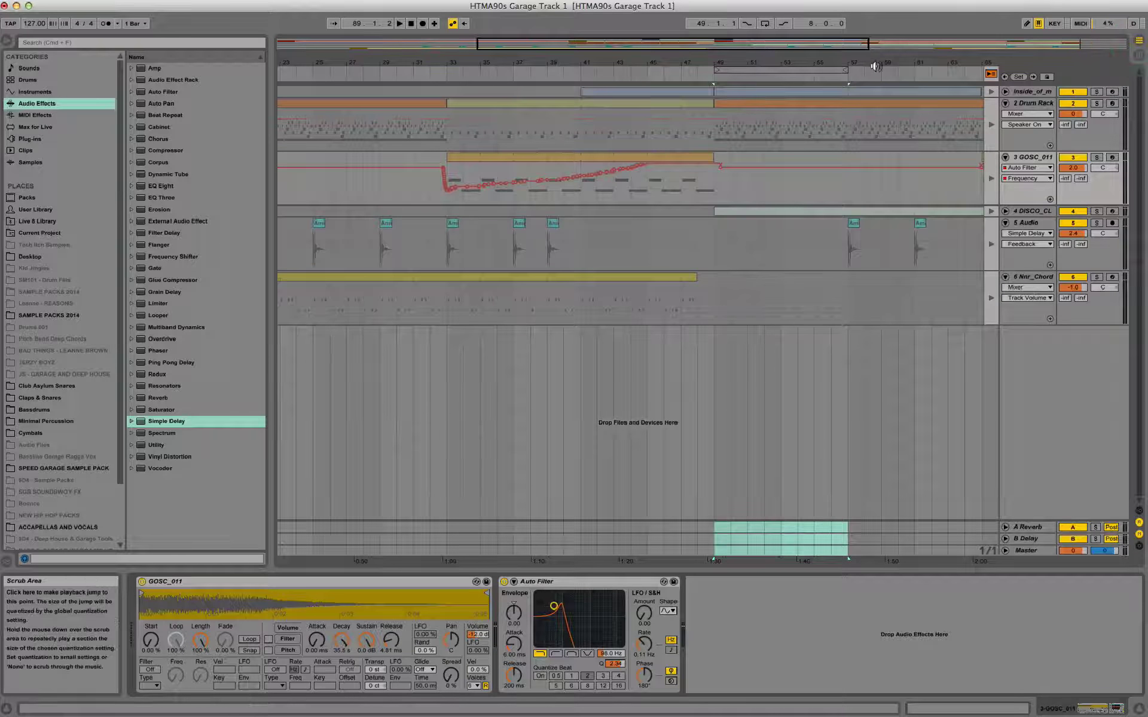
left_click_drag(875, 62, 723, 38)
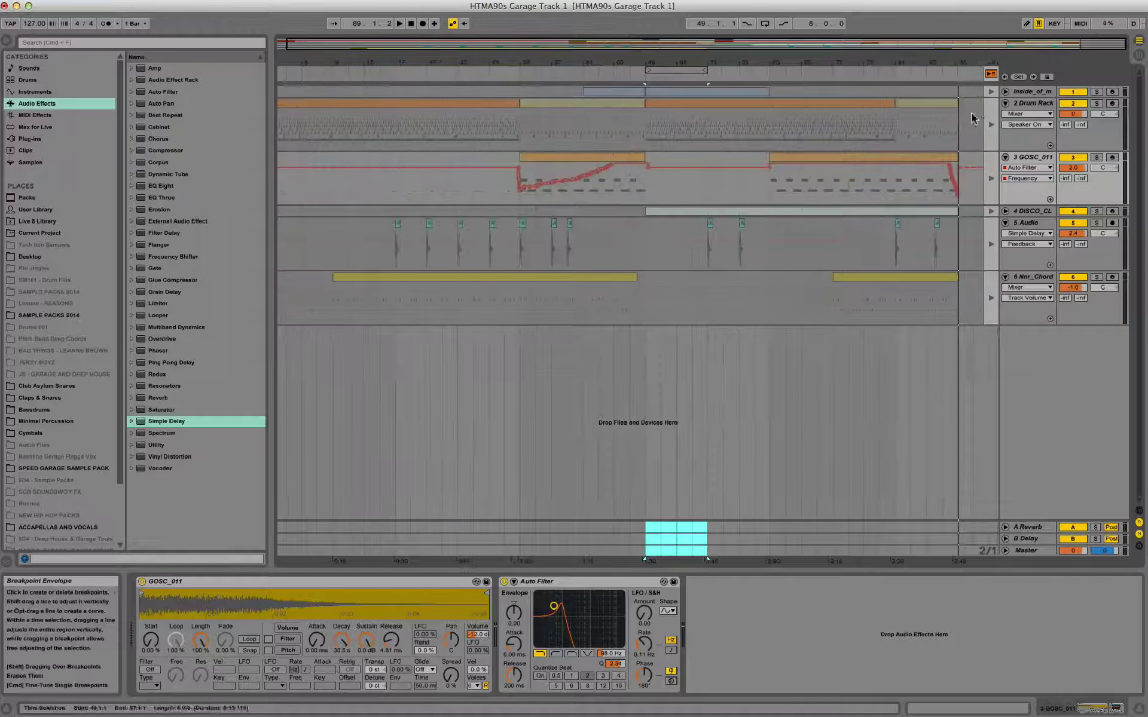
left_click(991, 92)
left_click(991, 125)
left_click(990, 178)
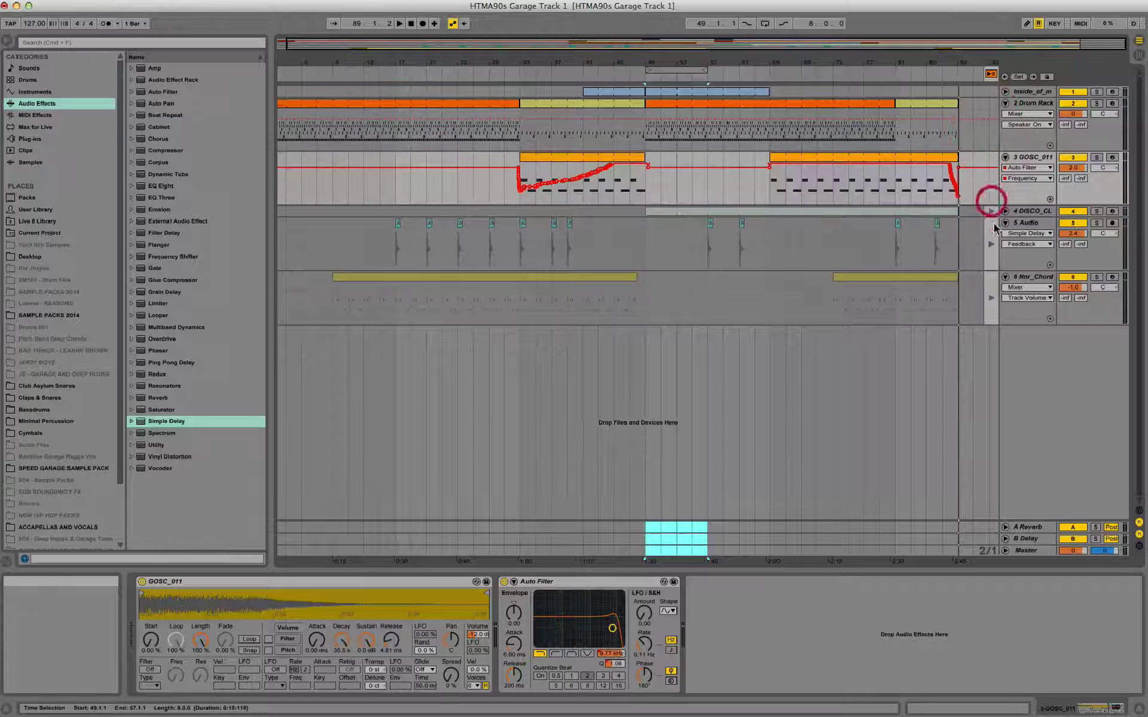
left_click(991, 244)
left_click(991, 211)
left_click(991, 297)
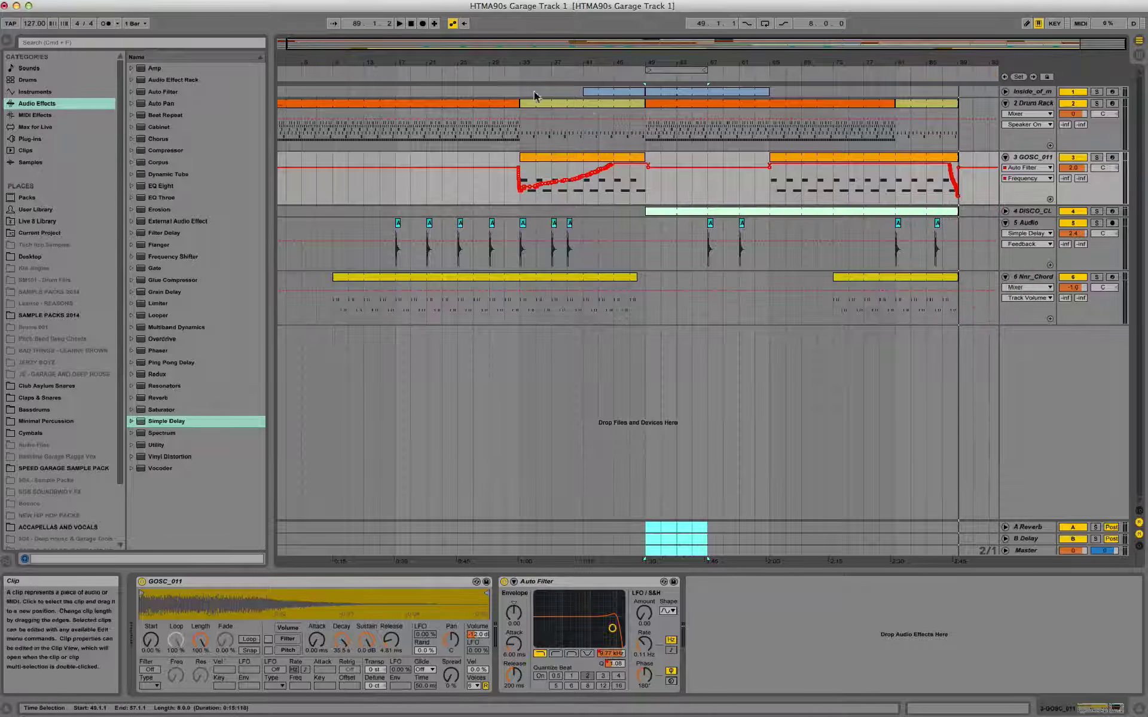
- Play the arrangement from bar 33 to review it, and unfold the DISCO_CLASSIC_BASS and inside_of_me_vox tracks
left_click(515, 78)
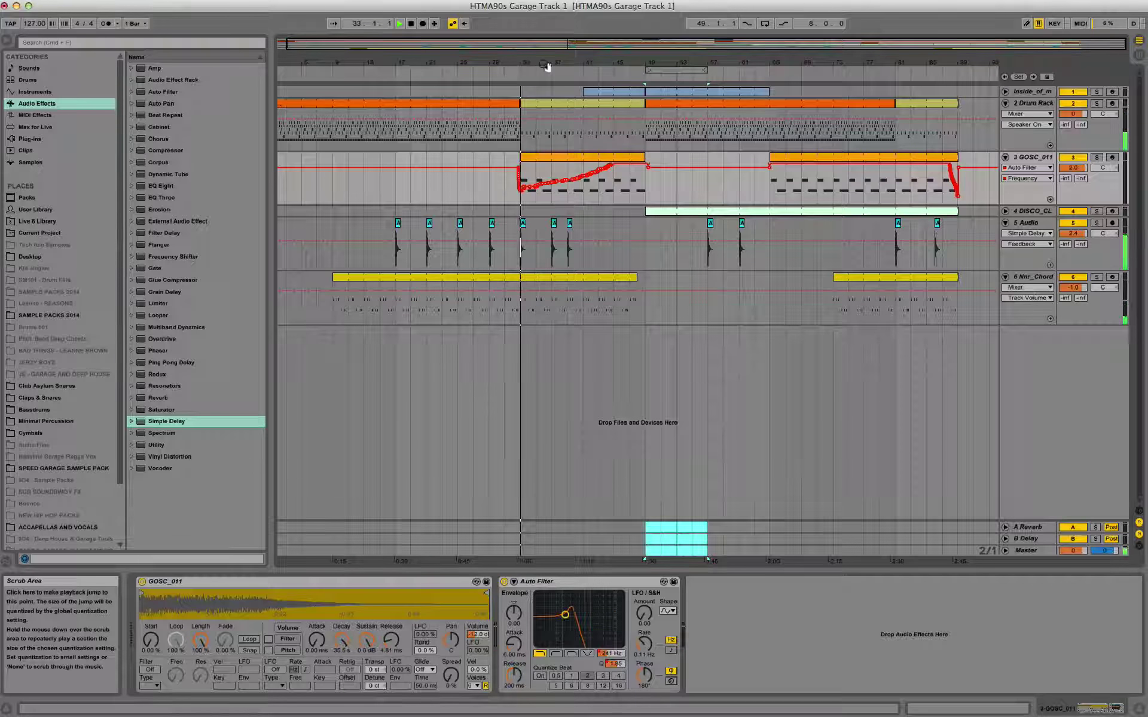
left_click_drag(550, 63, 551, 56)
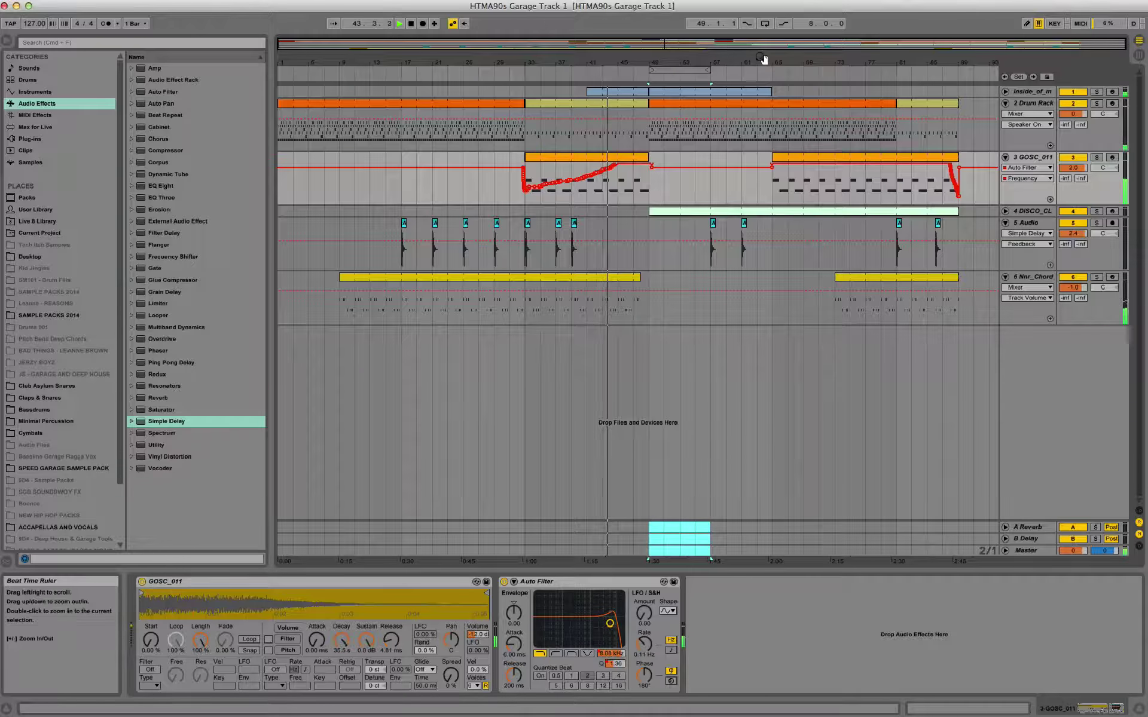
mouse_move(761, 59)
left_mouse_down()
mouse_move(761, 90)
mouse_move(761, 62)
left_mouse_up()
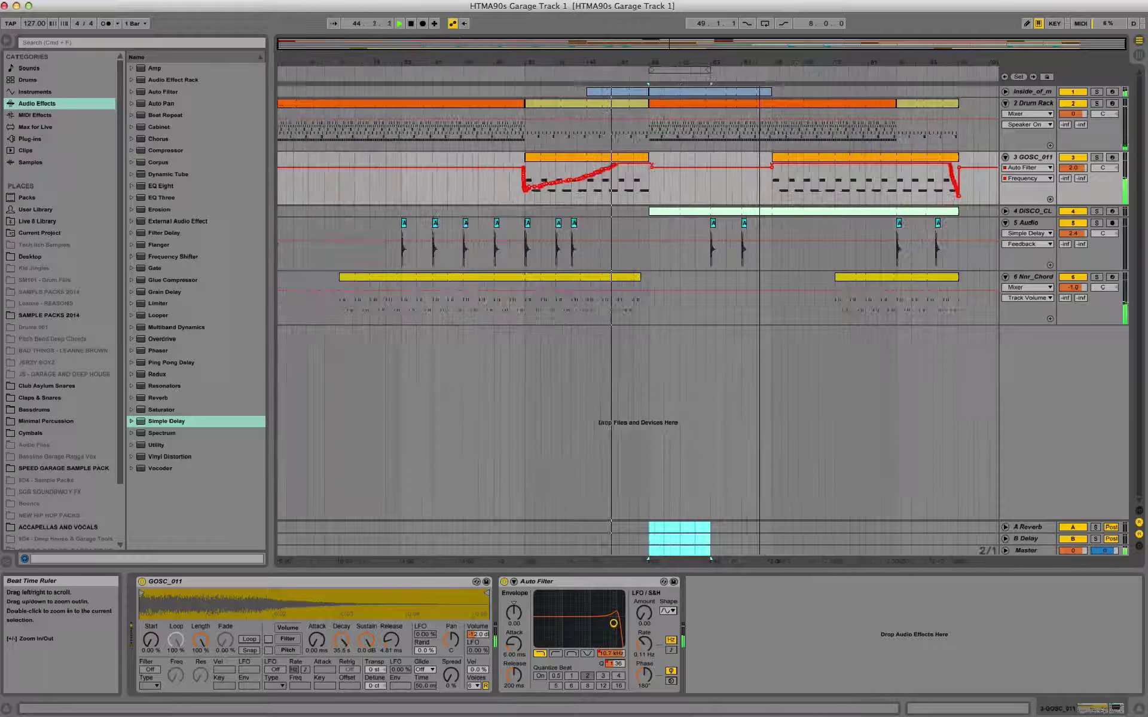
left_click(712, 212)
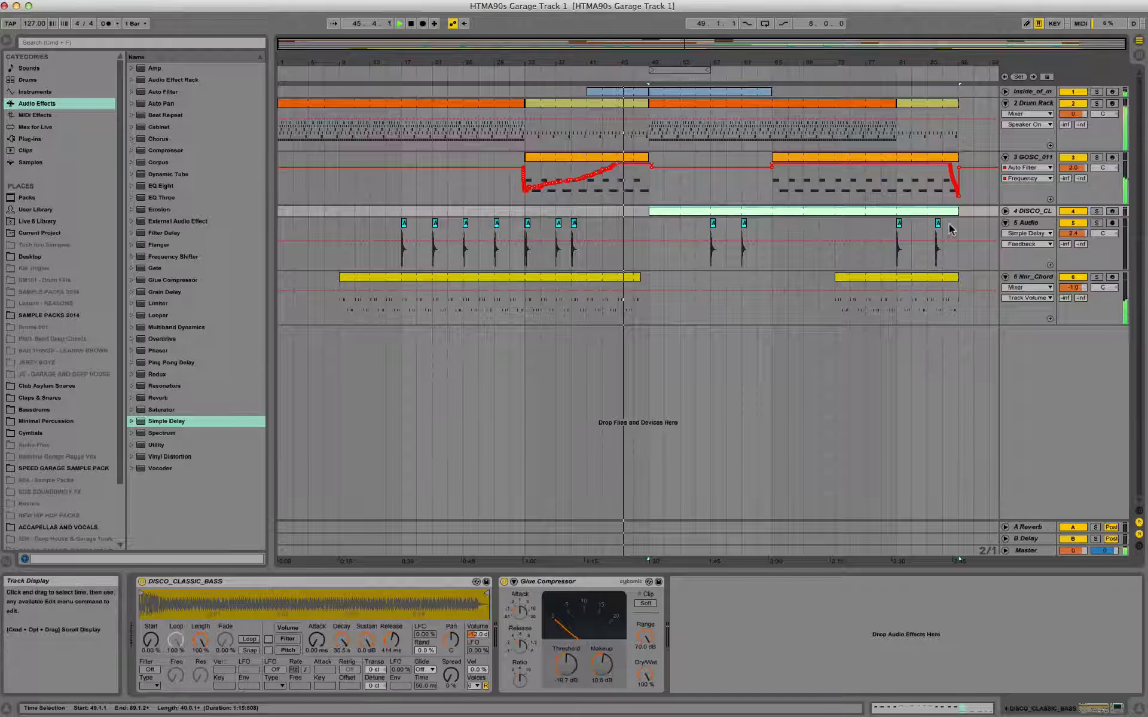
left_click(1006, 211)
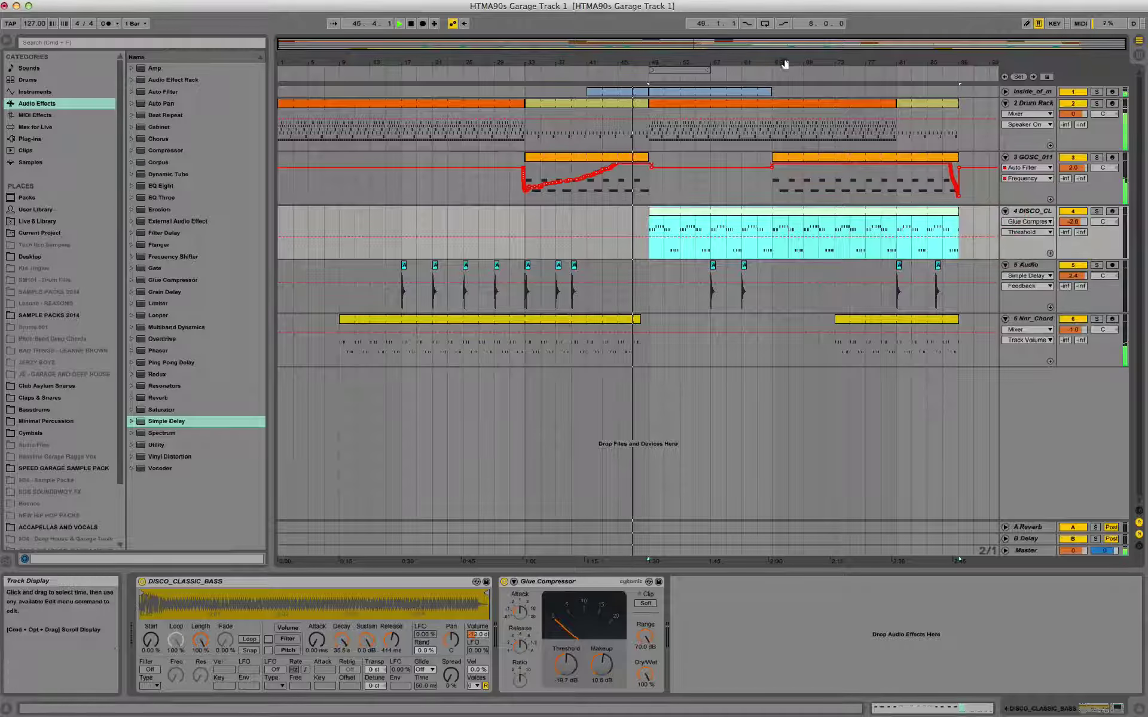
left_click(1006, 92)
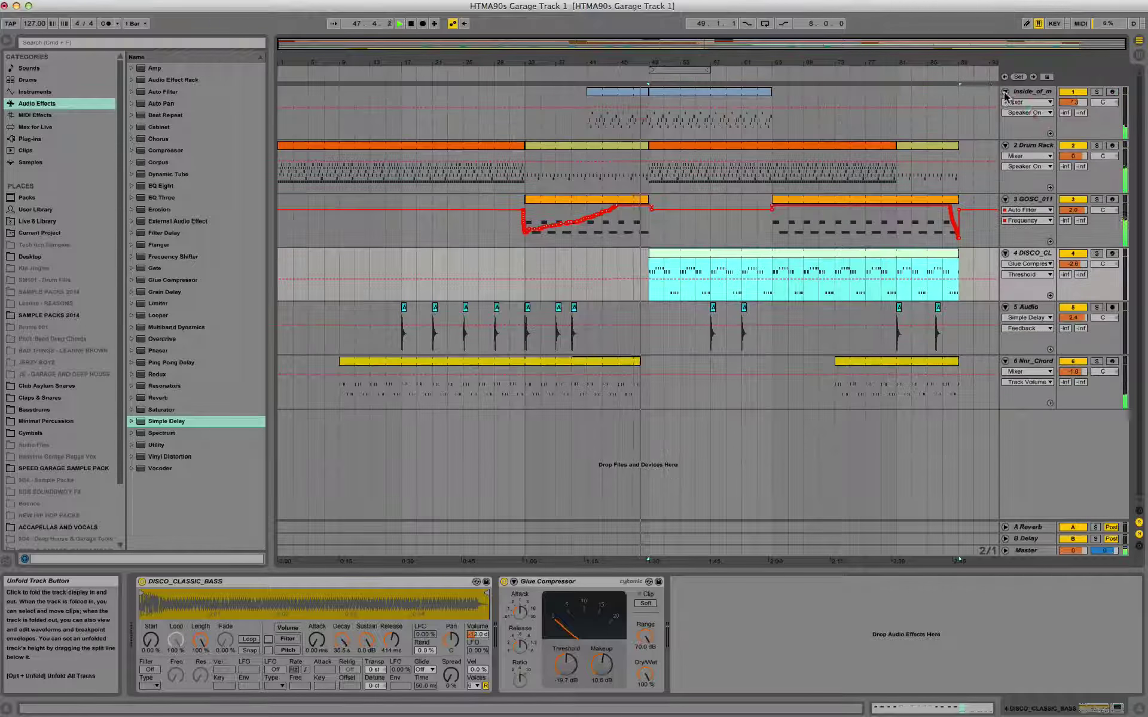
mouse_move(797, 62)
left_mouse_down()
mouse_move(685, 105)
mouse_move(800, 56)
left_mouse_up()
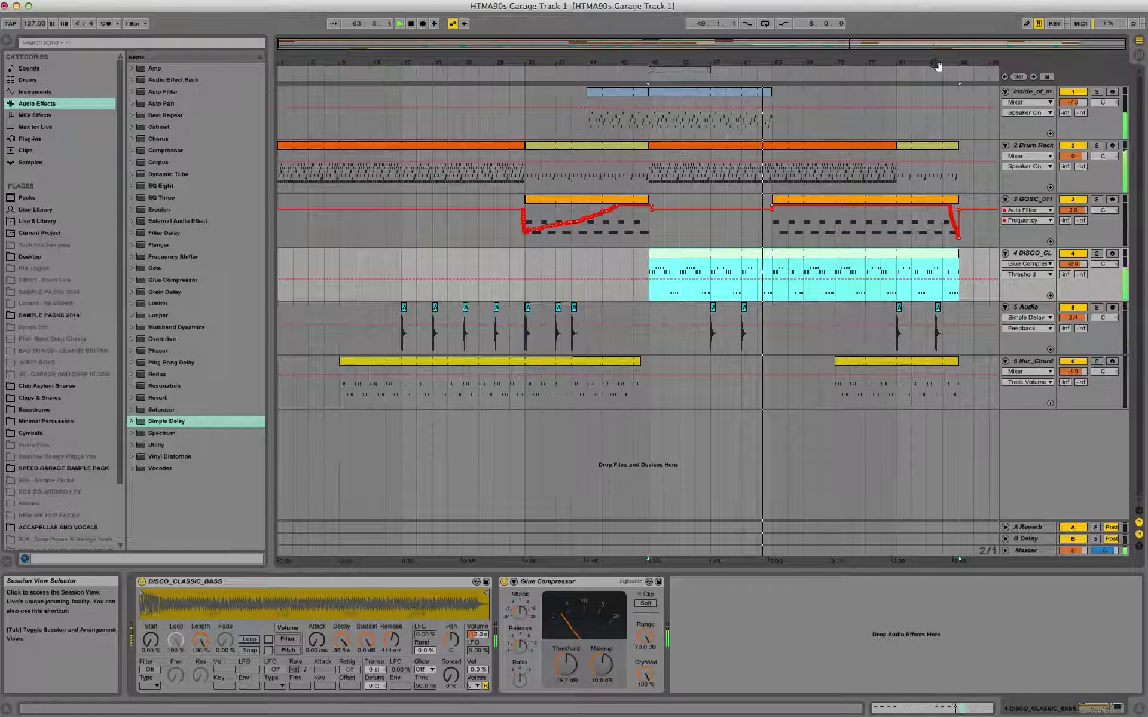
mouse_move(808, 64)
left_mouse_down()
mouse_move(810, 81)
mouse_move(820, 64)
left_mouse_up()
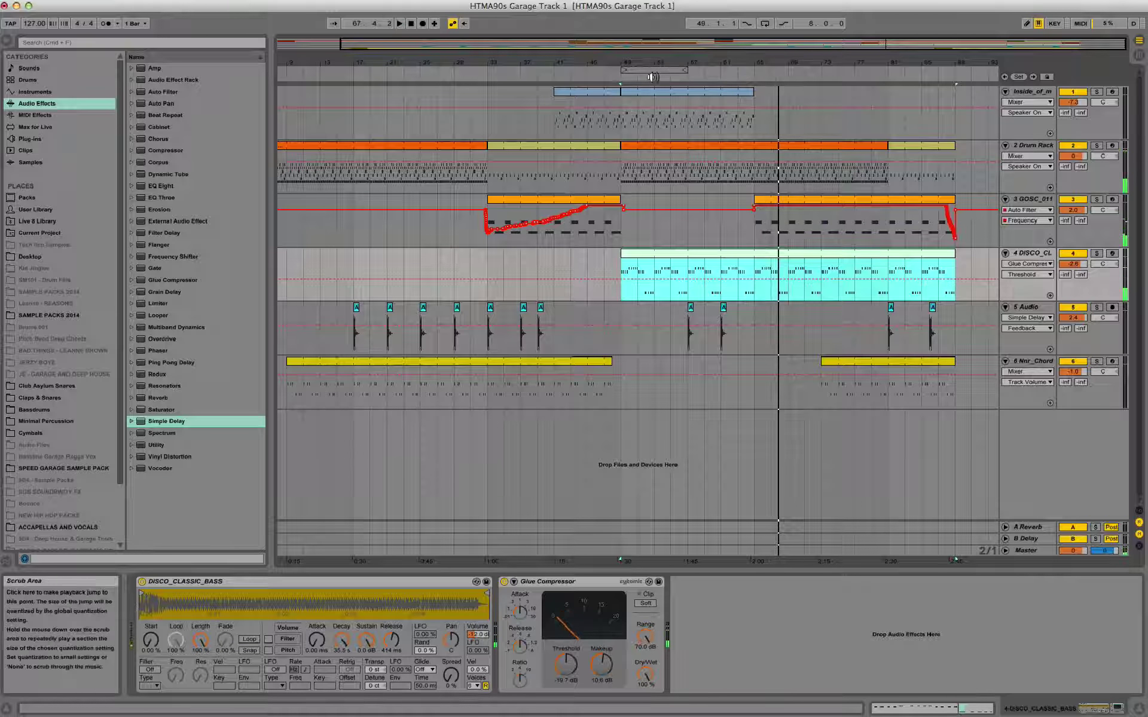
- Set a four-bar loop region at bar 61 and clear the Drum Rack track's material between bars 61 and 65
left_click_drag(652, 77, 753, 72)
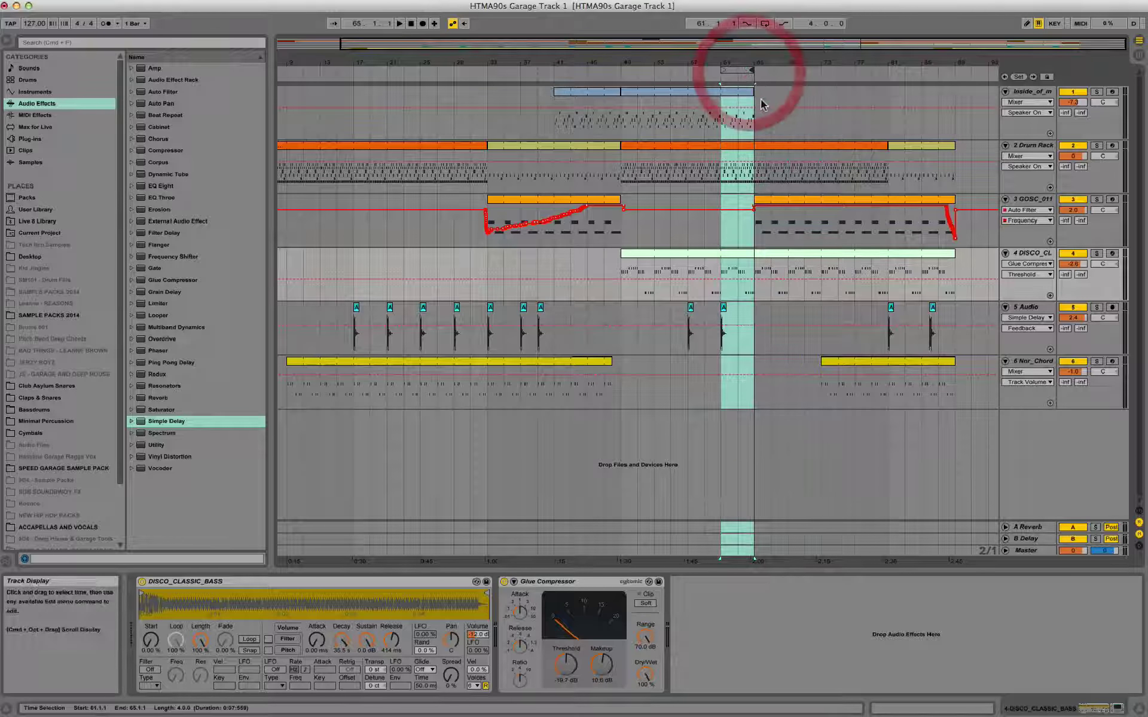
left_click(752, 146)
left_click(748, 197)
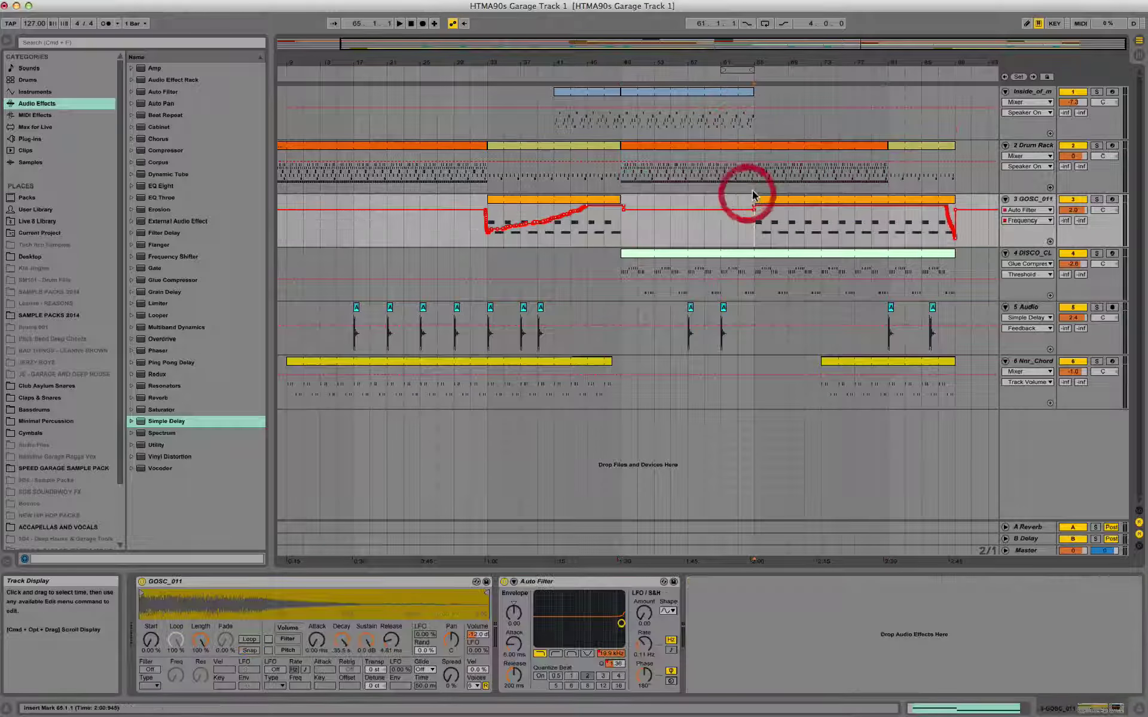
left_click_drag(751, 176, 723, 170)
key("super+e")
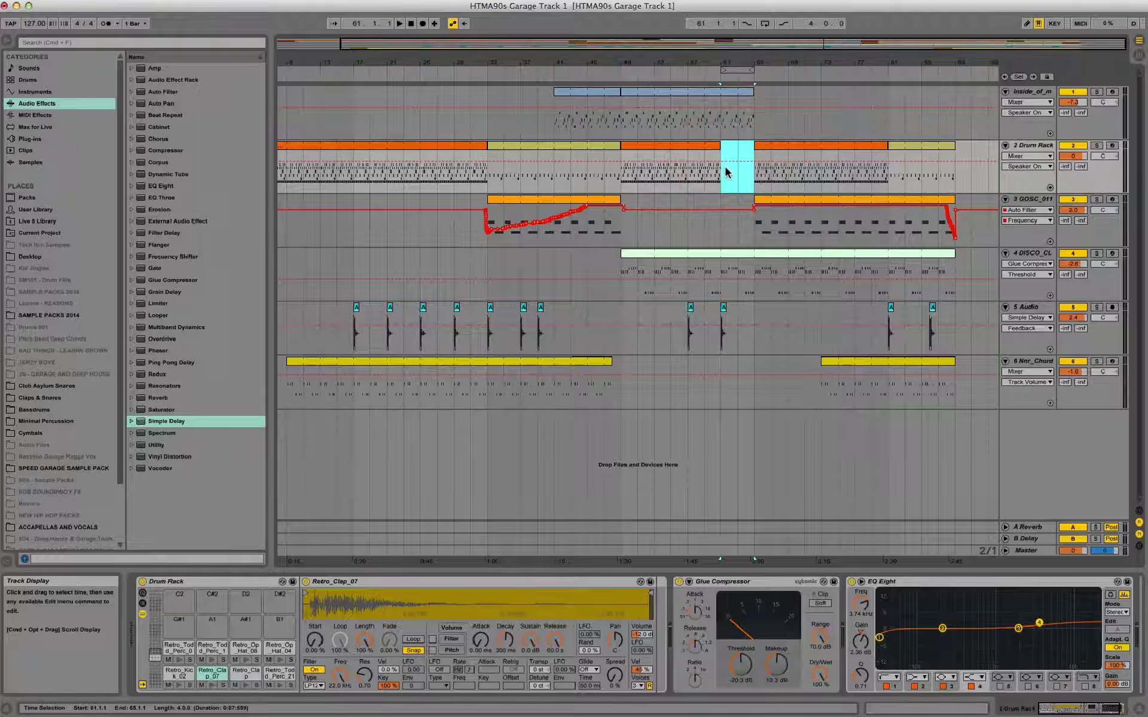
- Record two bars of the green Drum Rack session clip into the arrangement from bar 61 and return the drums to arrangement playback
key("space")
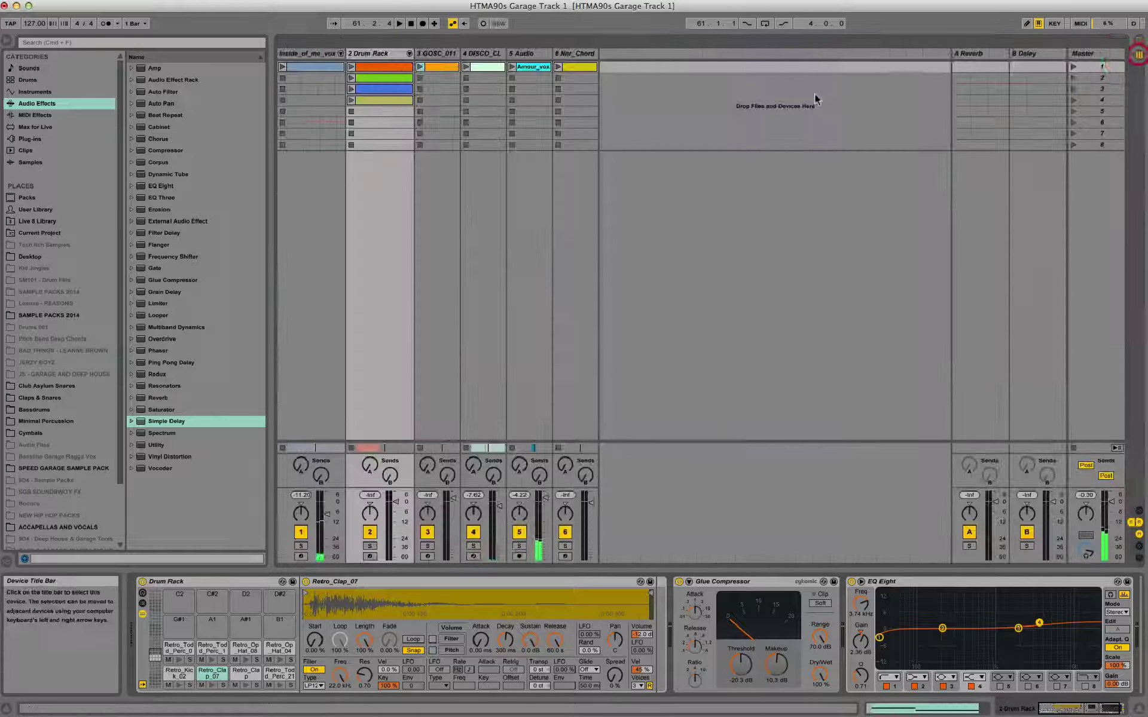
key("Tab")
left_click(353, 78)
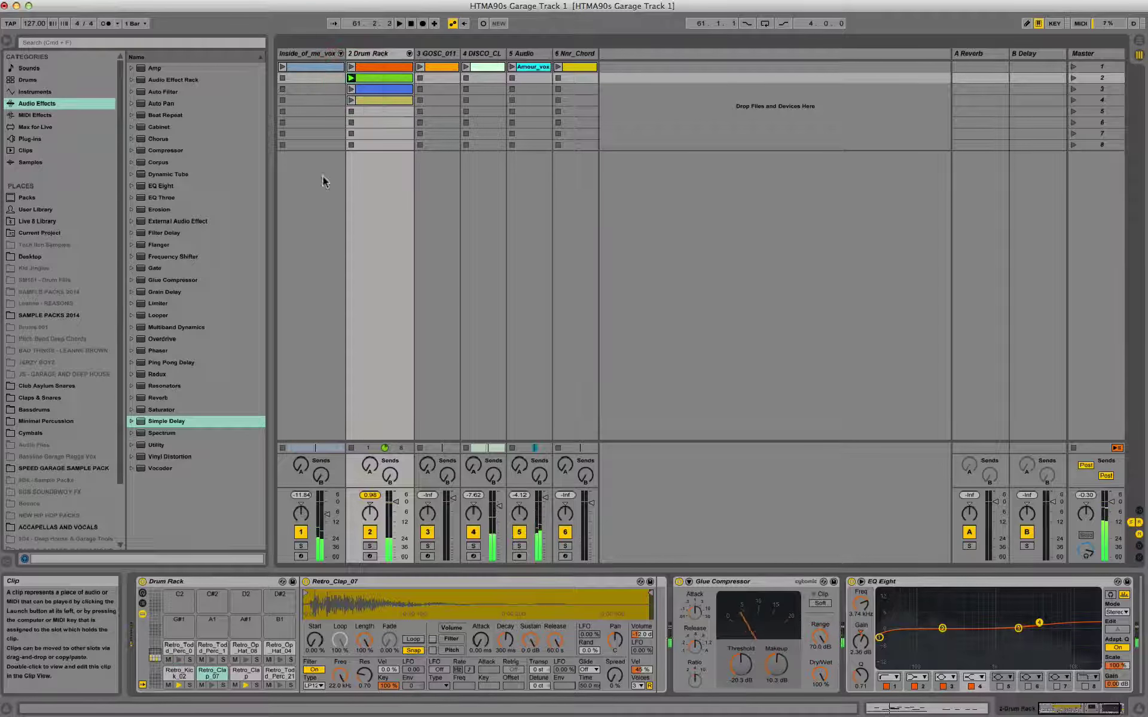
left_click(370, 556)
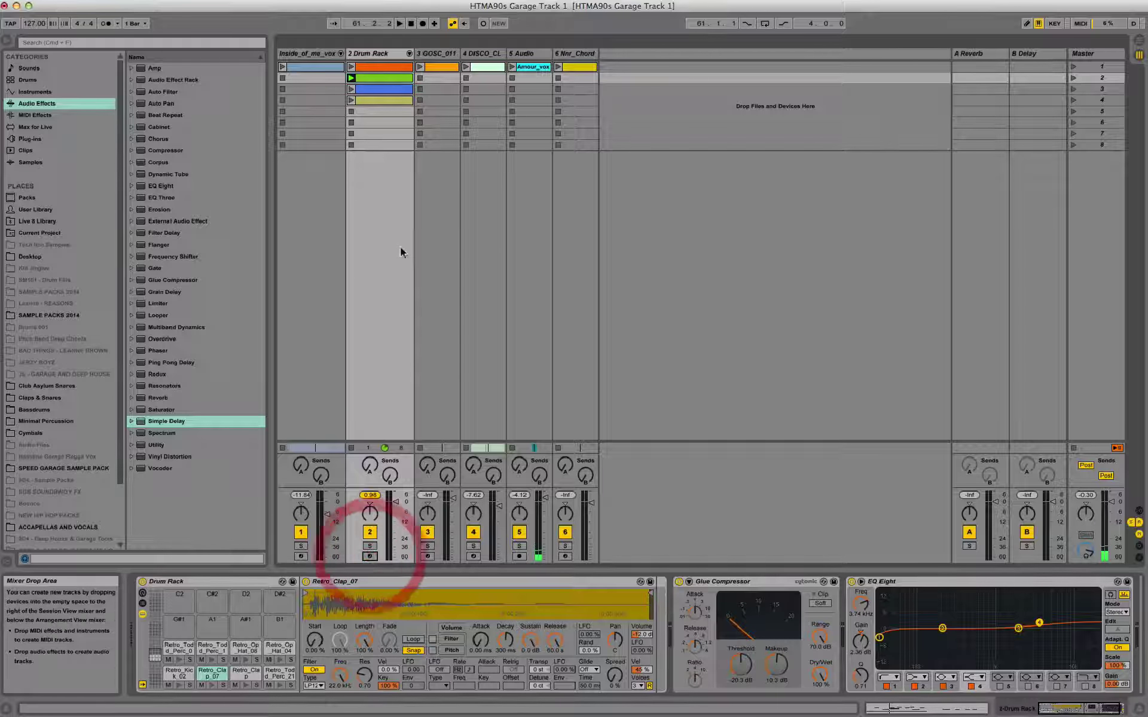
left_click(422, 24)
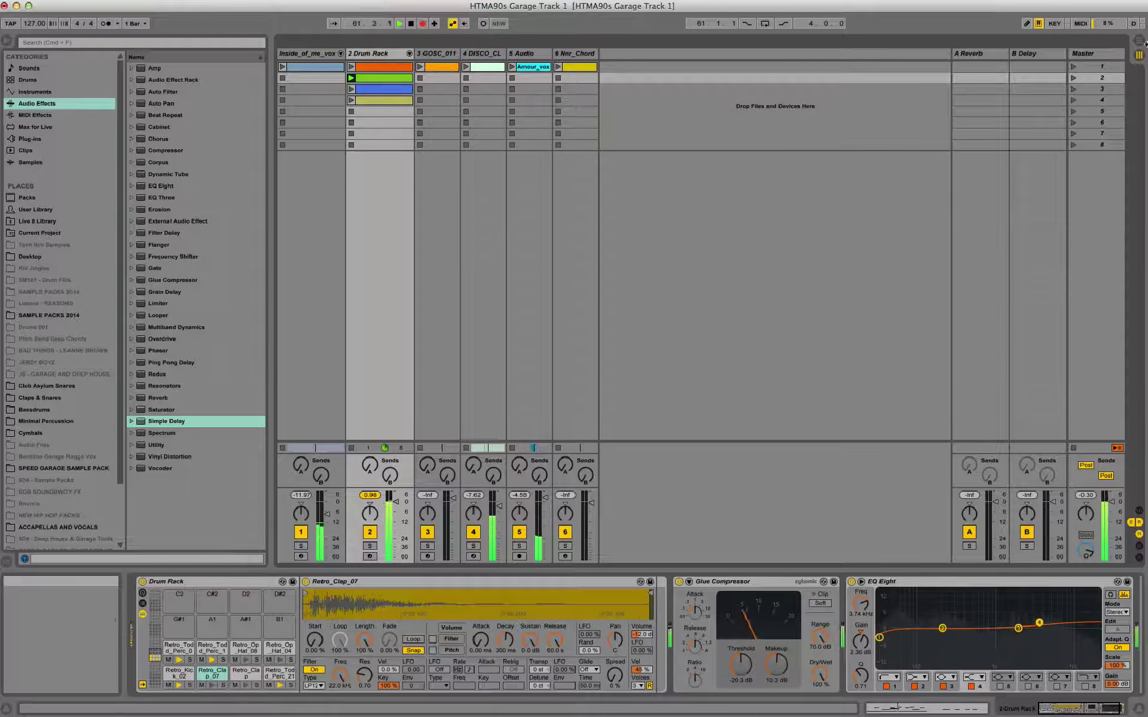
left_click(1139, 42)
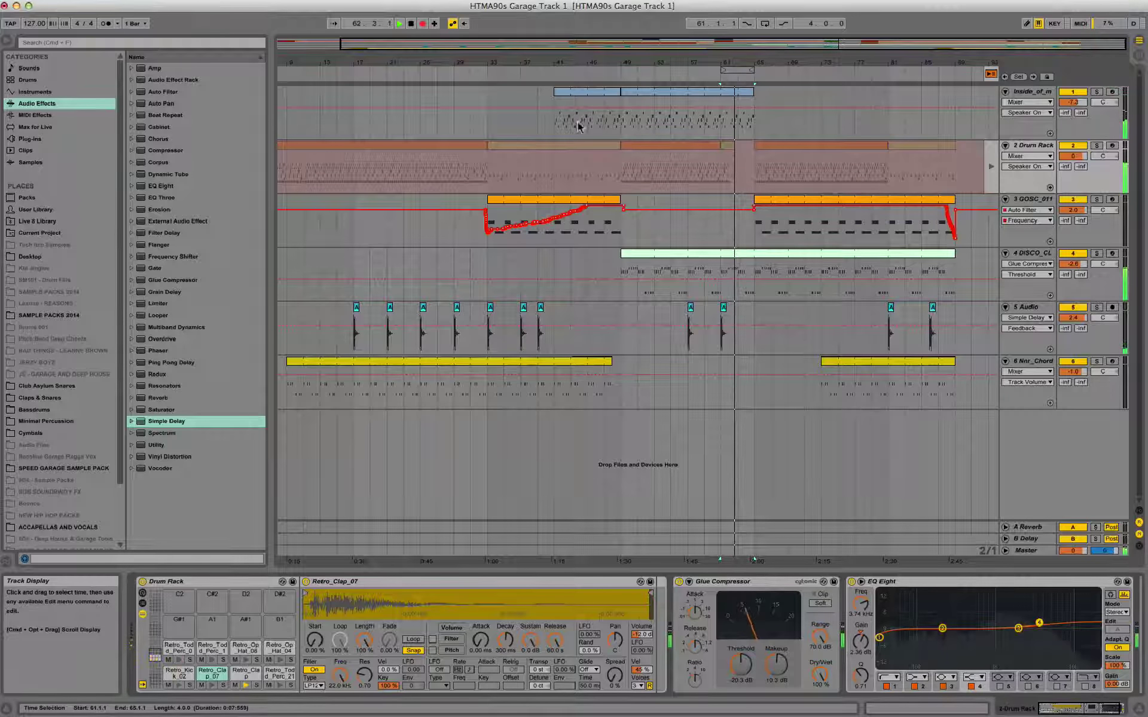
key("space")
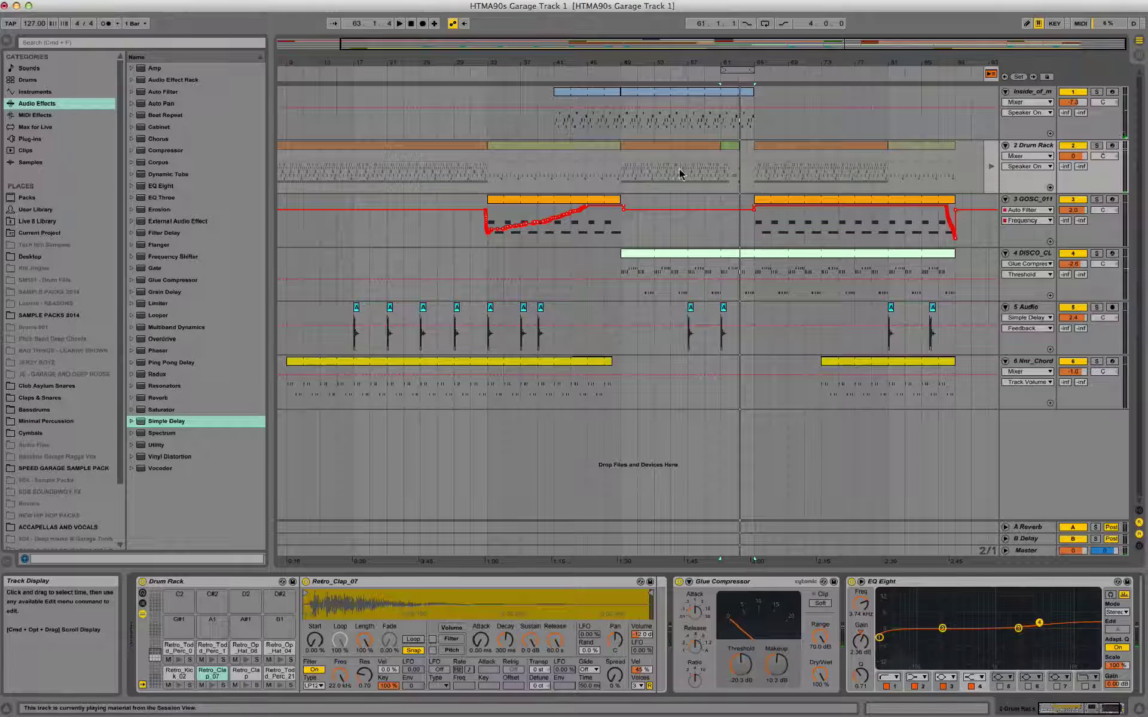
left_click(975, 162)
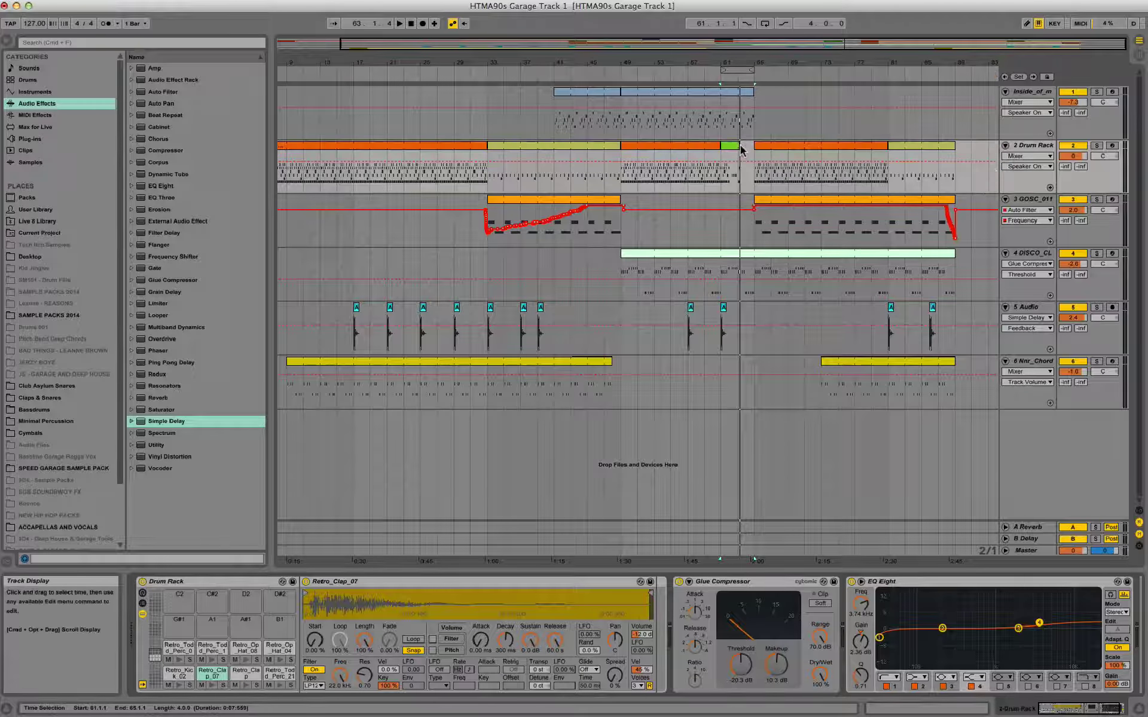
- Place the green drum fill at bars 63 to 65 and extend the preceding orange drum clip to meet it at bar 63
left_click_drag(738, 148, 732, 147)
key("space")
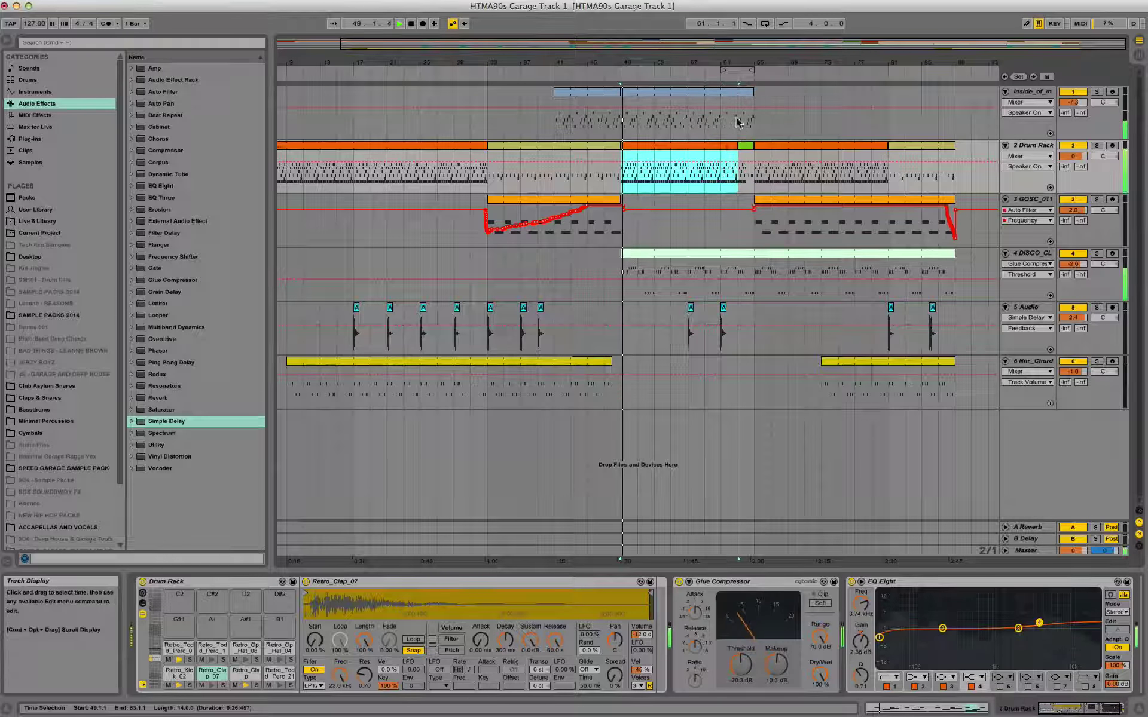
left_click(733, 71)
left_click(728, 79)
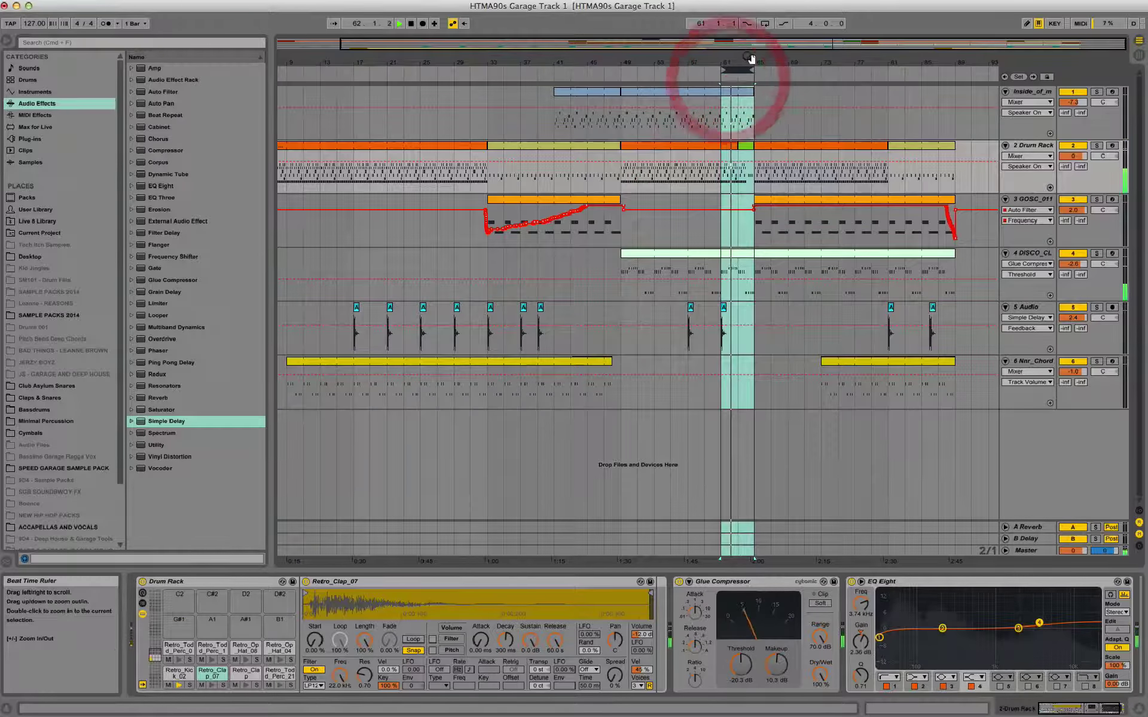
- Shorten the orange drum clip after bar 65 to end at bar 79, and copy the green two-bar fill to bars 79 and 31
left_click_drag(753, 60, 703, 71)
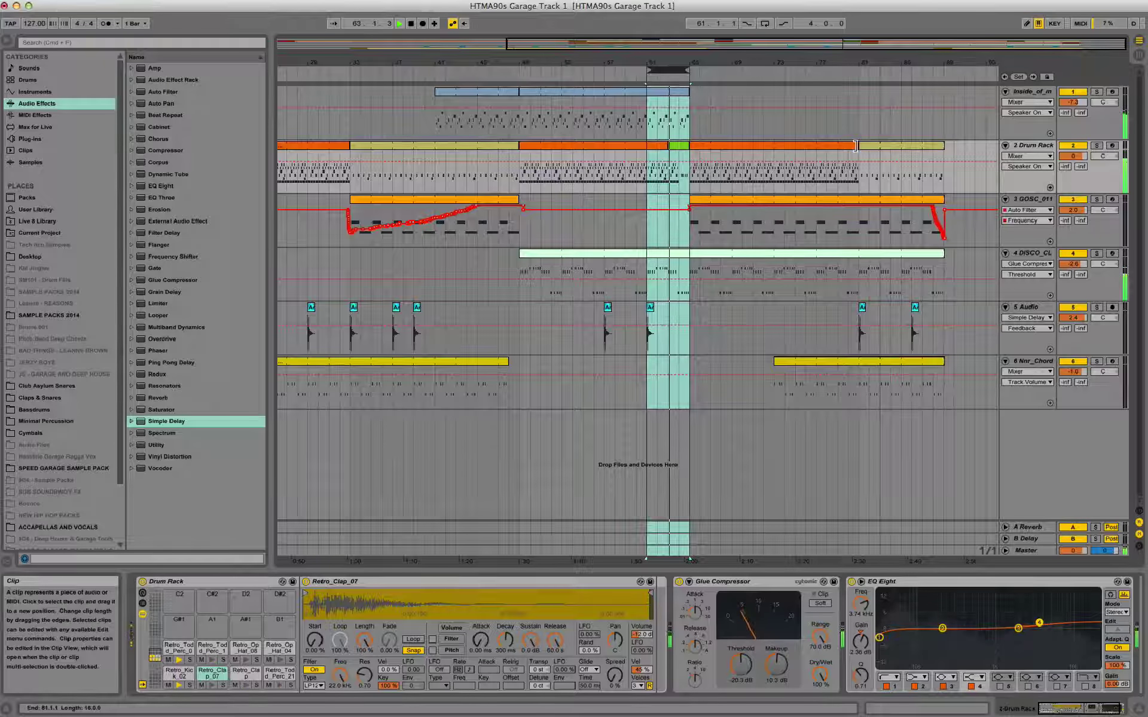
left_click_drag(856, 146, 838, 146)
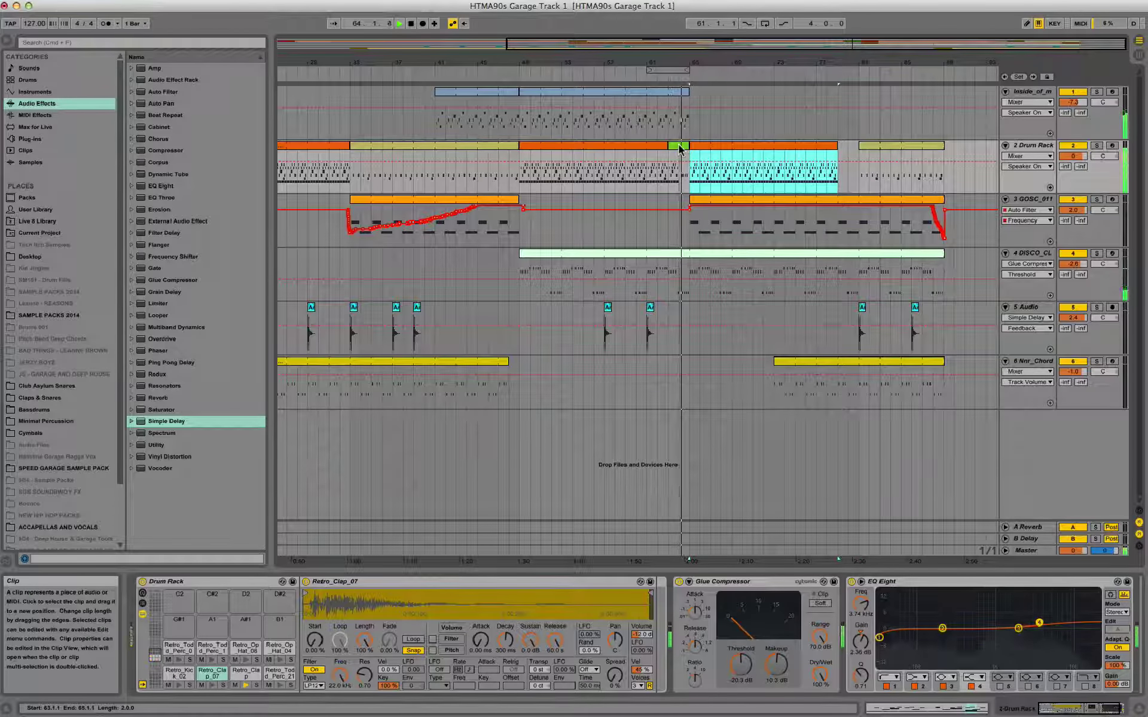
left_click_drag(680, 150, 846, 149)
left_click_drag(851, 68, 850, 42)
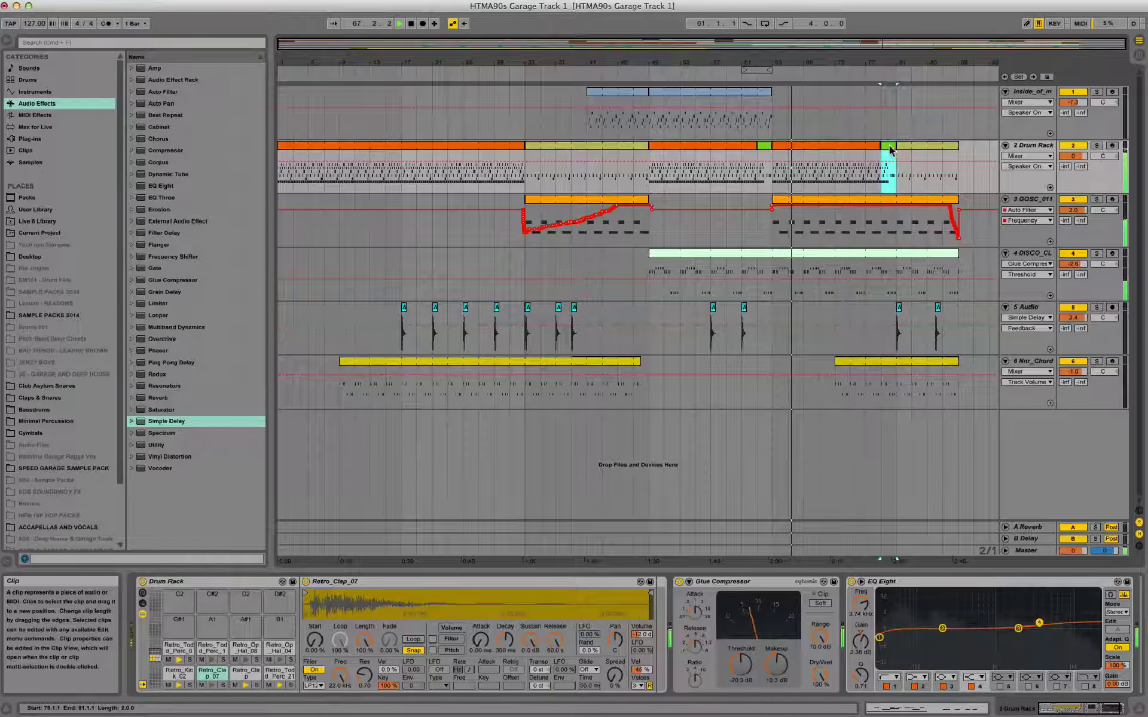
left_click_drag(888, 149, 522, 155)
- Shorten the yellow drum clip at bar 33 to a length of 15.2.0, leaving a short drum gap before bar 49
left_click_drag(651, 60, 649, 67)
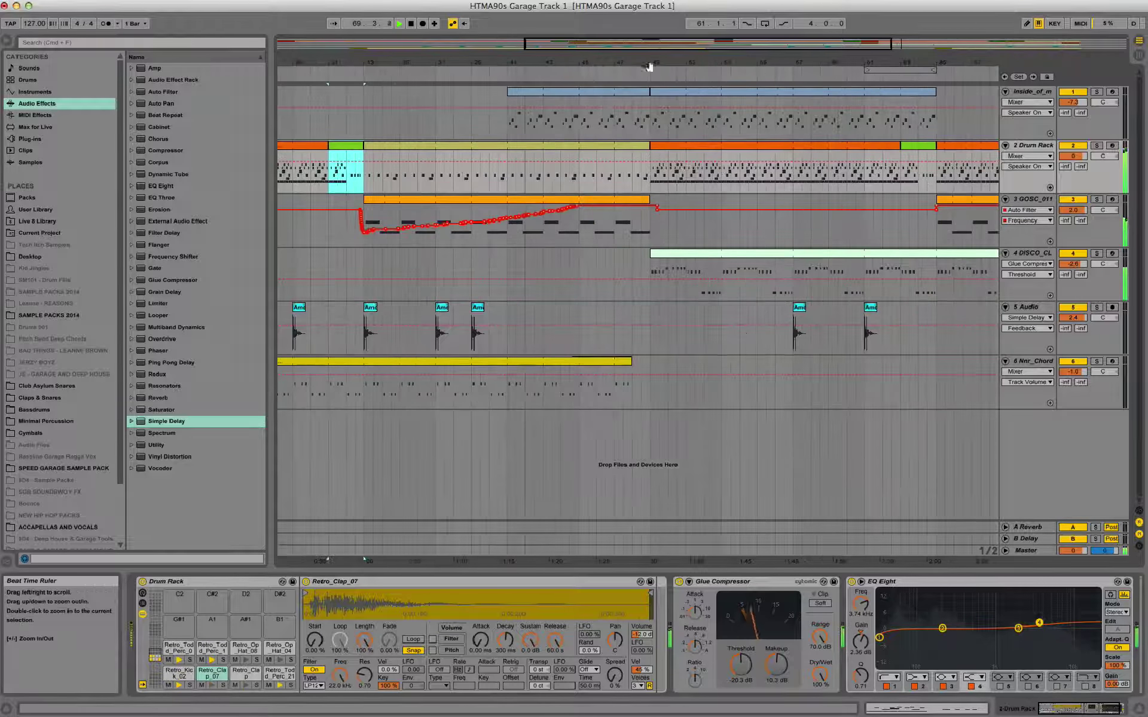
left_click_drag(644, 147, 640, 148)
left_click_drag(638, 147, 633, 146)
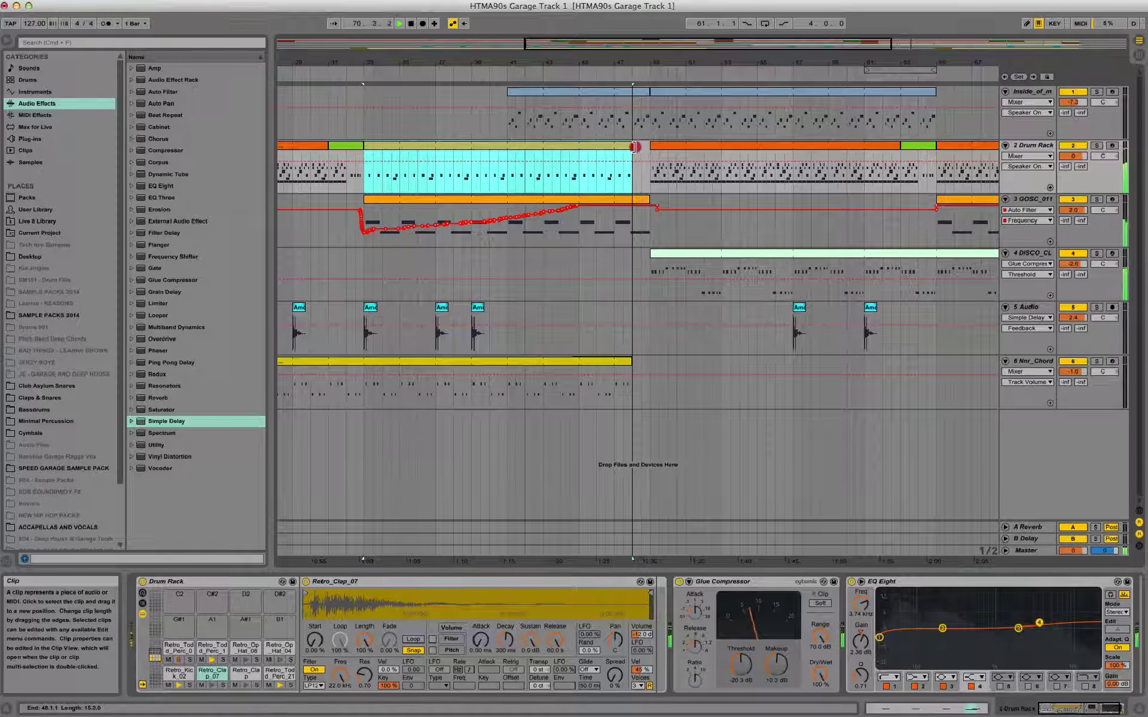
- Listen to the edited arrangement through the fill before bar 81 into the yellow drum section, and stop playback at bar 83
left_click_drag(648, 69, 678, 67)
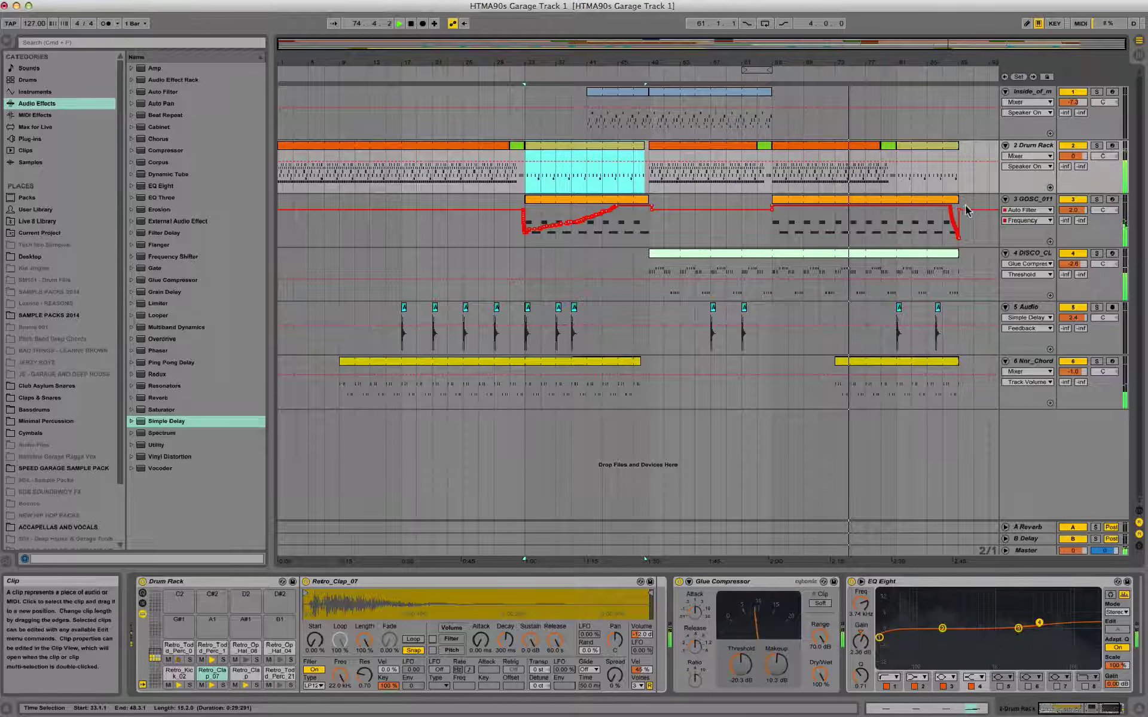
mouse_move(932, 64)
left_mouse_down()
mouse_move(924, 100)
mouse_move(929, 64)
left_mouse_up()
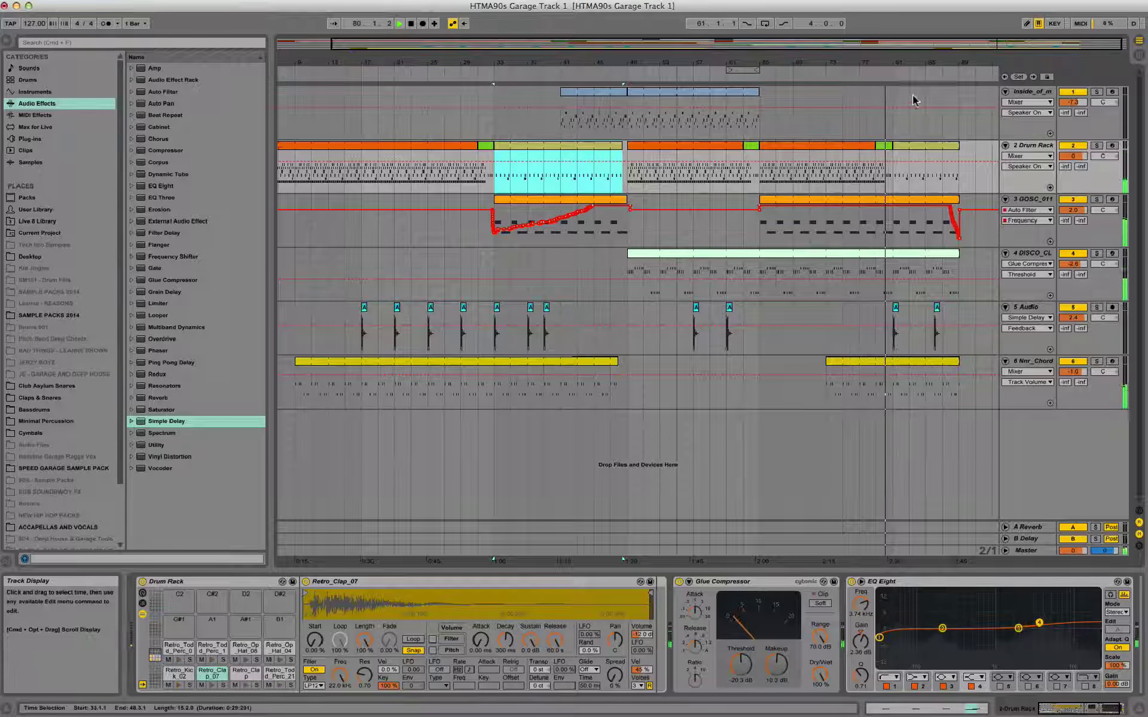
left_click_drag(910, 61, 986, 64)
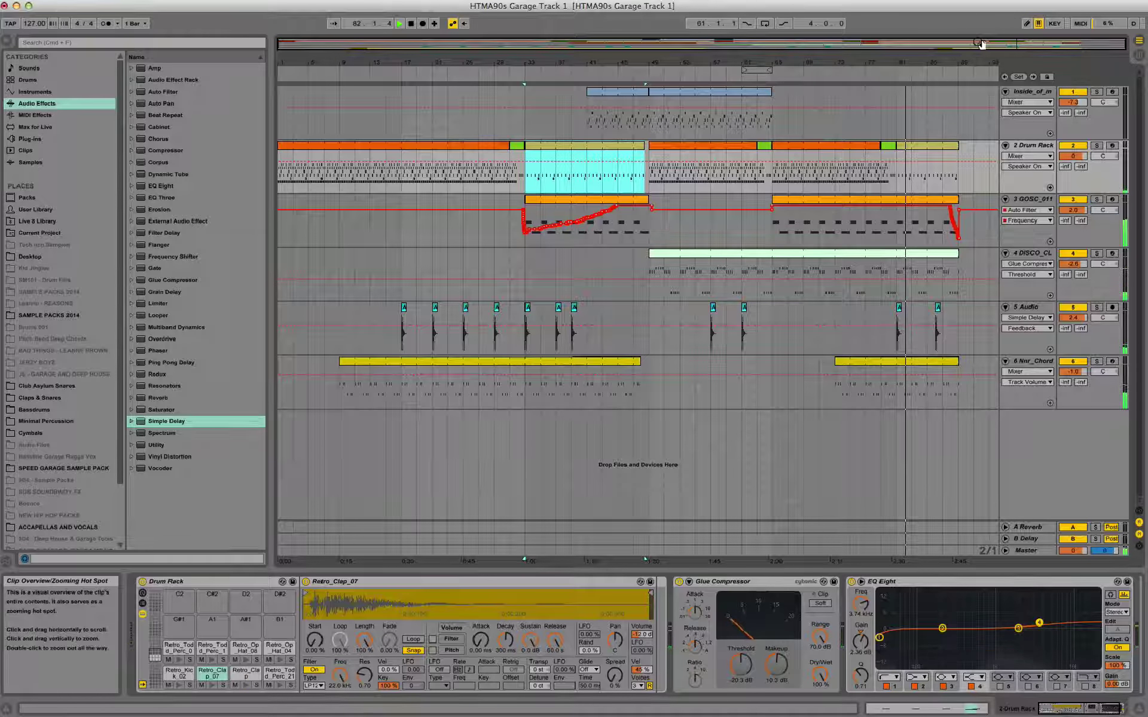
key("space")
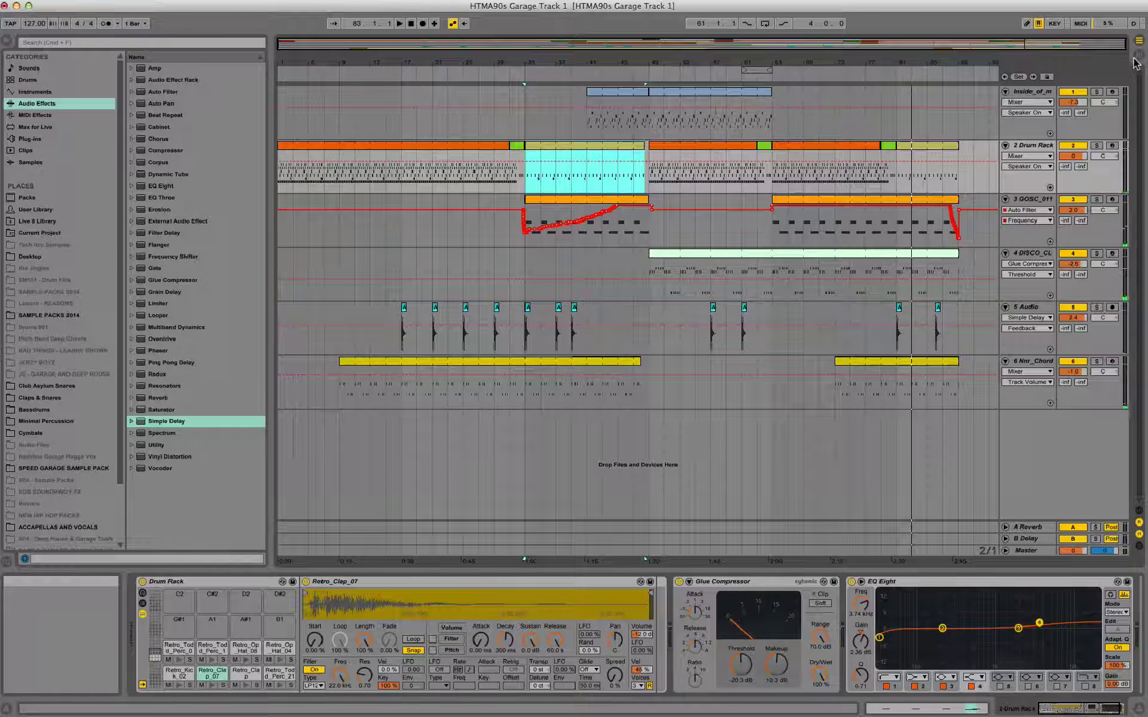
- Return to the session clips and add a Simpler instrument on a new track after the Nnr_Chord track
left_click(1139, 55)
left_click(608, 55)
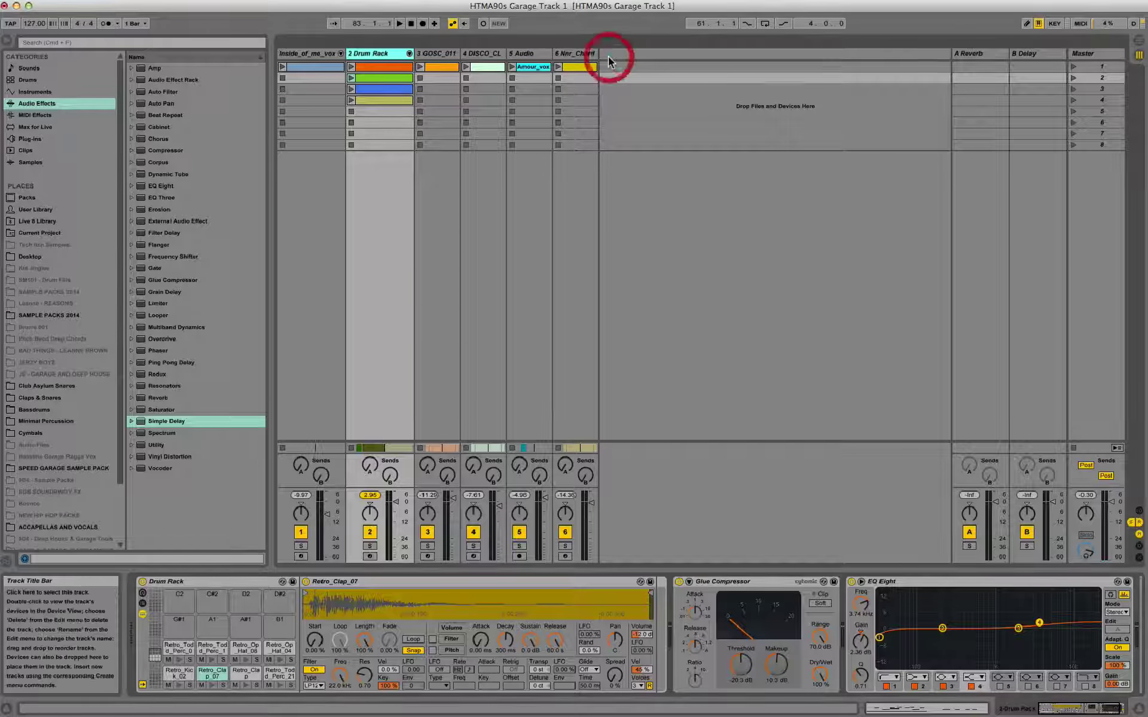
right_click(613, 53)
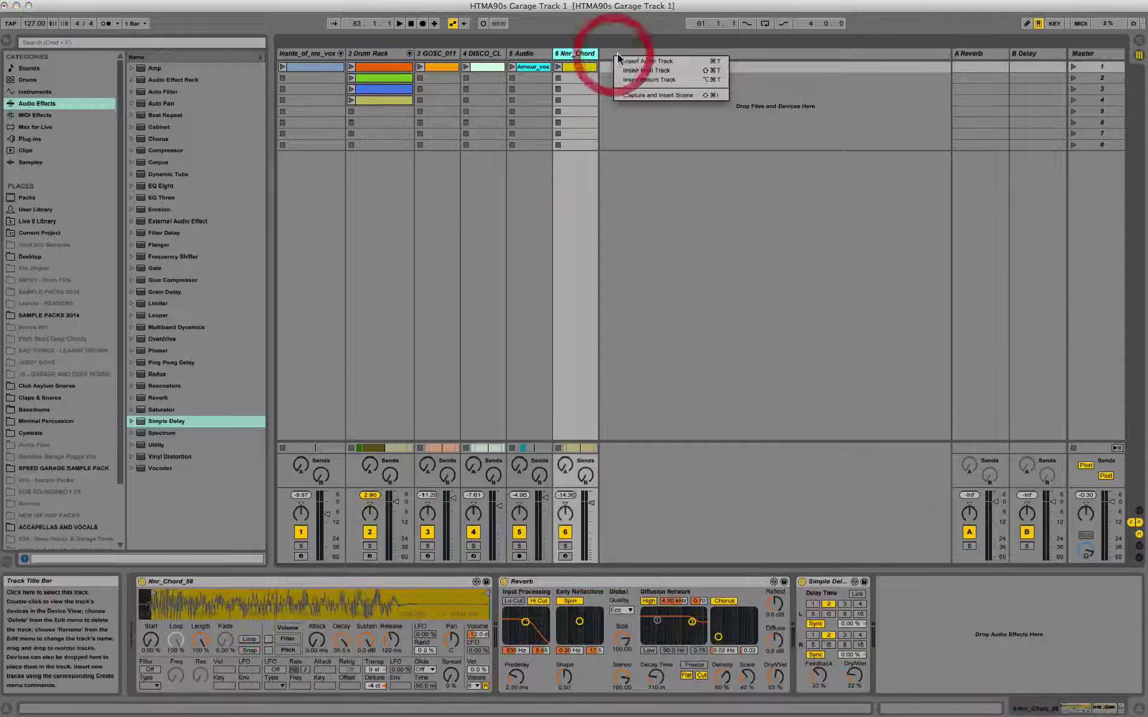
left_click(668, 232)
left_click(36, 91)
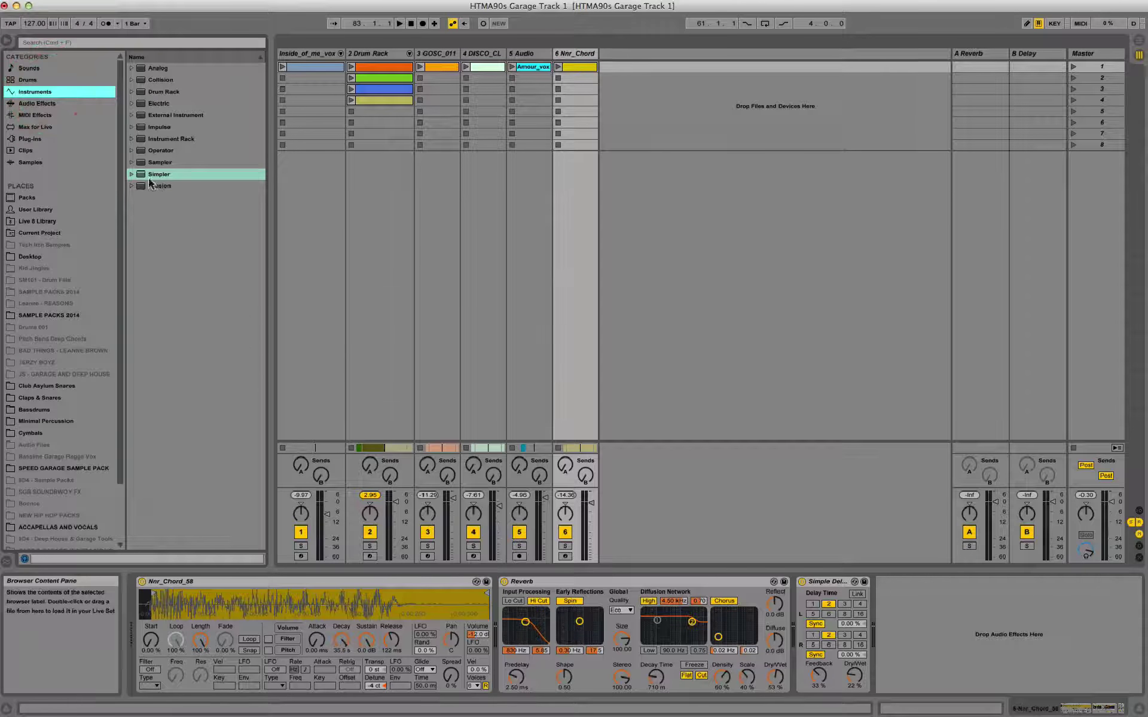
left_click_drag(142, 178, 616, 54)
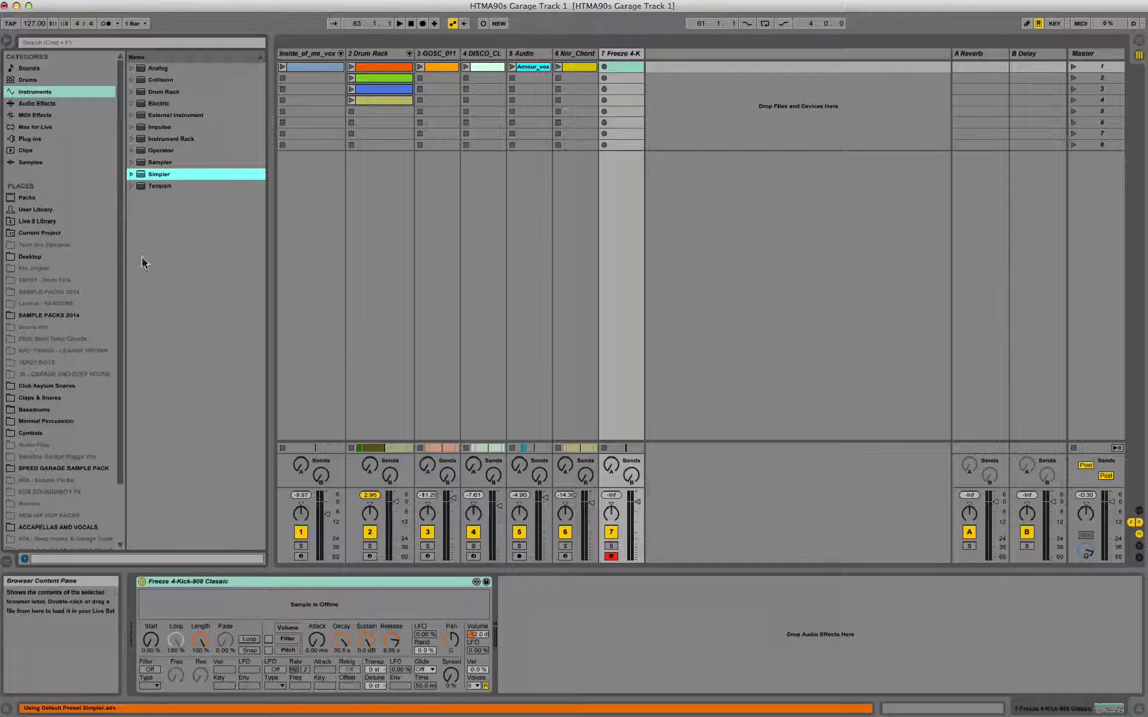
- Open the 90s Garage Tools sample folder, collapse Garage Chord Stabs and expand Garage Hats and Cymbals
scroll(109, 454, "down", 5)
left_click(113, 531)
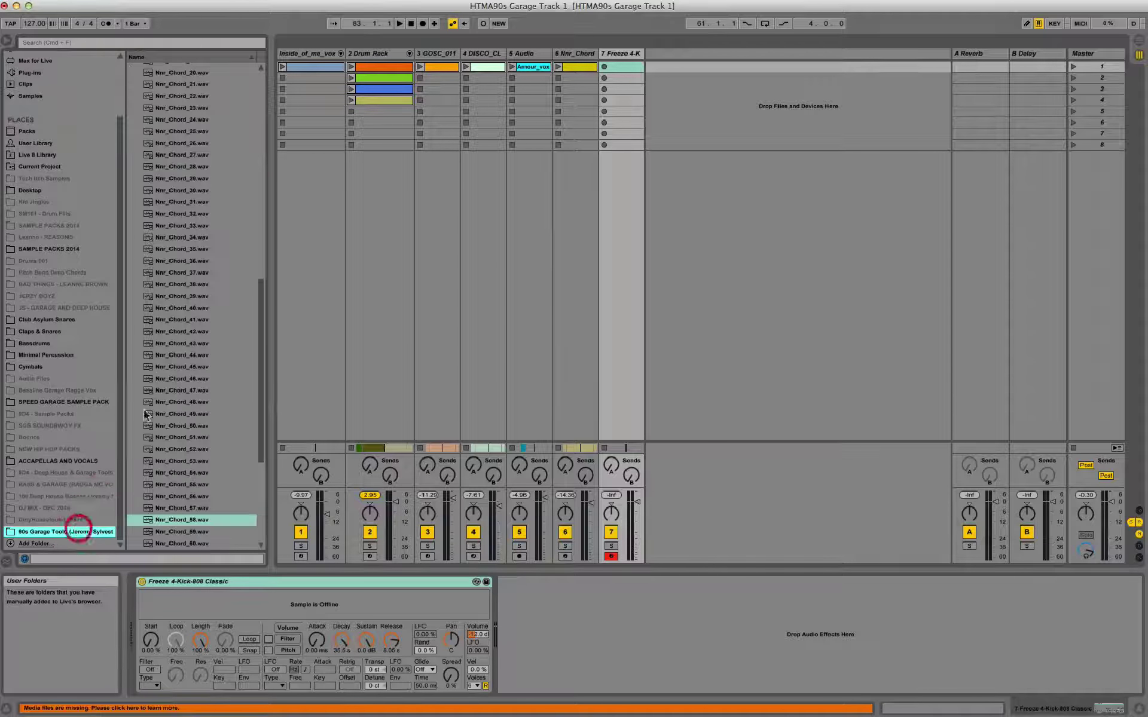
left_click_drag(259, 284, 257, 58)
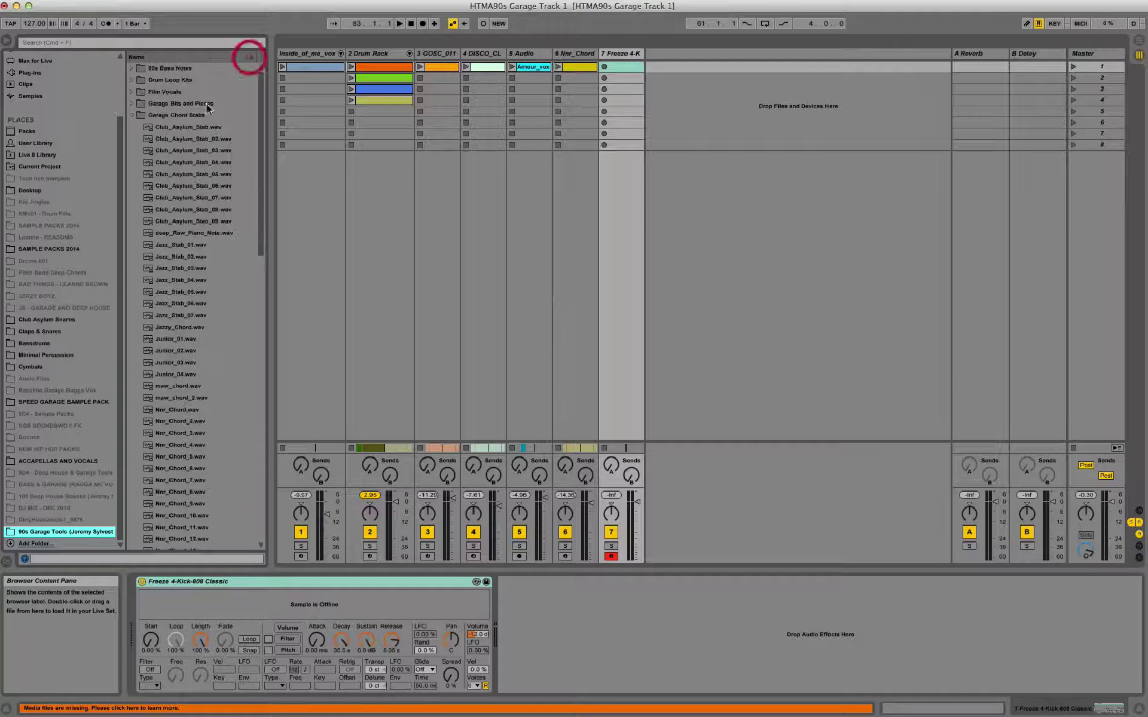
left_click(131, 115)
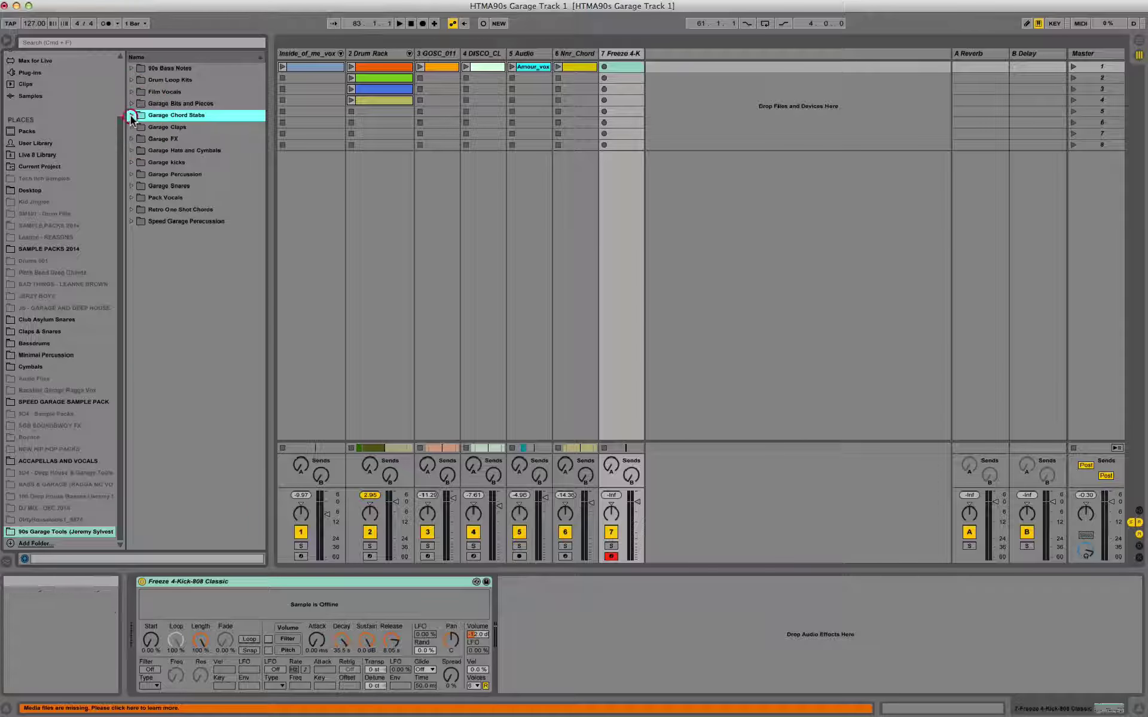
left_click(137, 151)
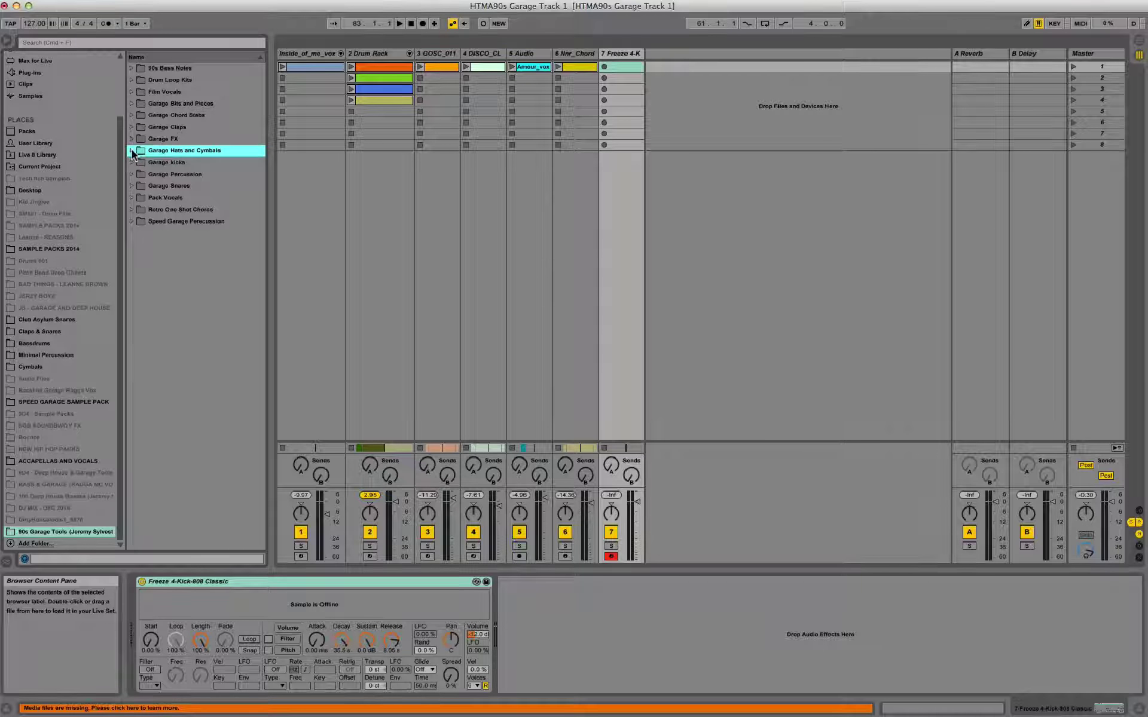
left_click(132, 152)
- Audition the Mpc crash samples and load Mpc_Crash_03.wav into the new track's Simpler
left_click(200, 185)
key("Down")
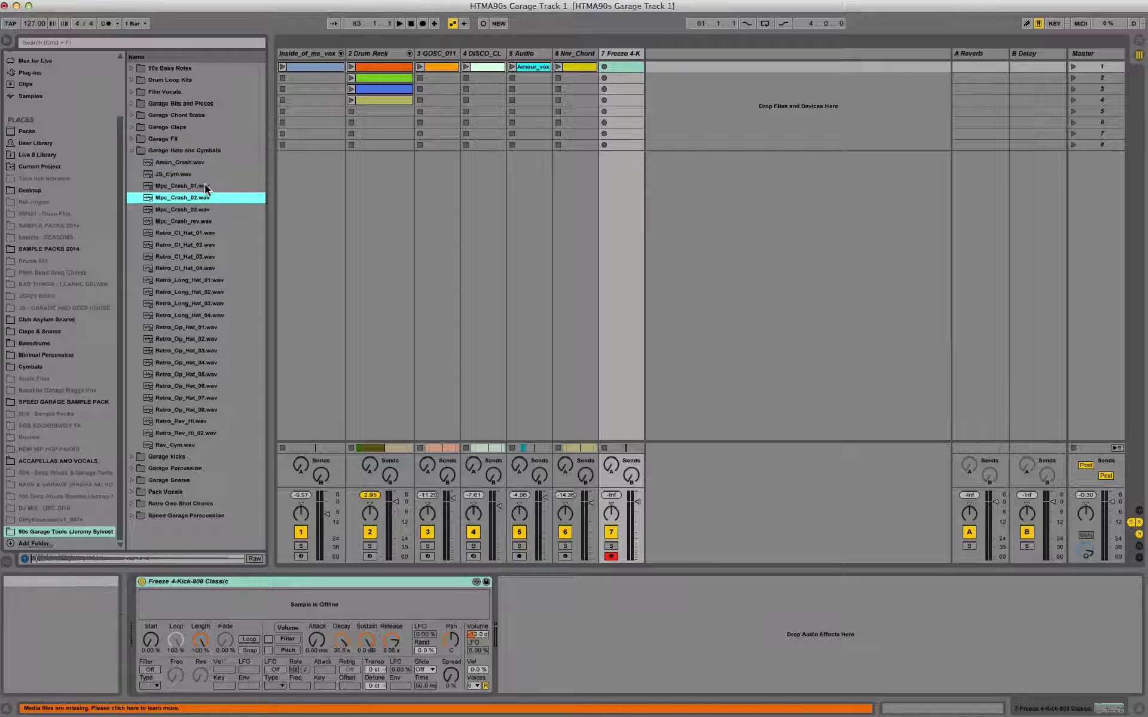
key("Down")
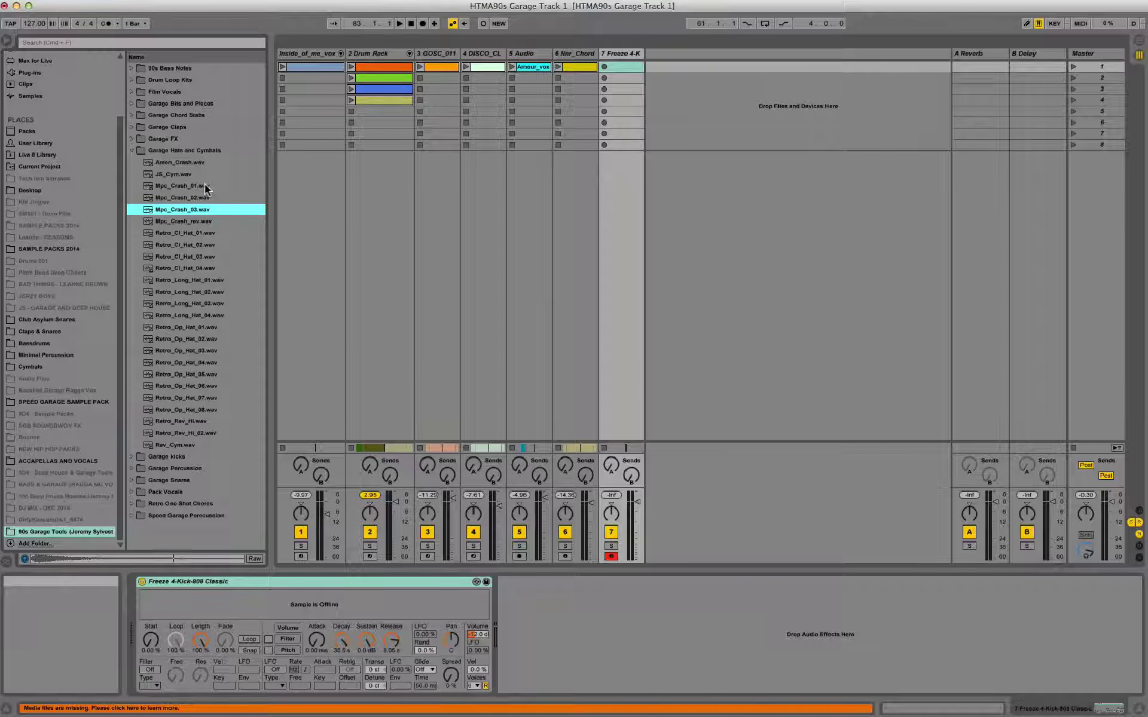
left_click_drag(251, 605, 252, 607)
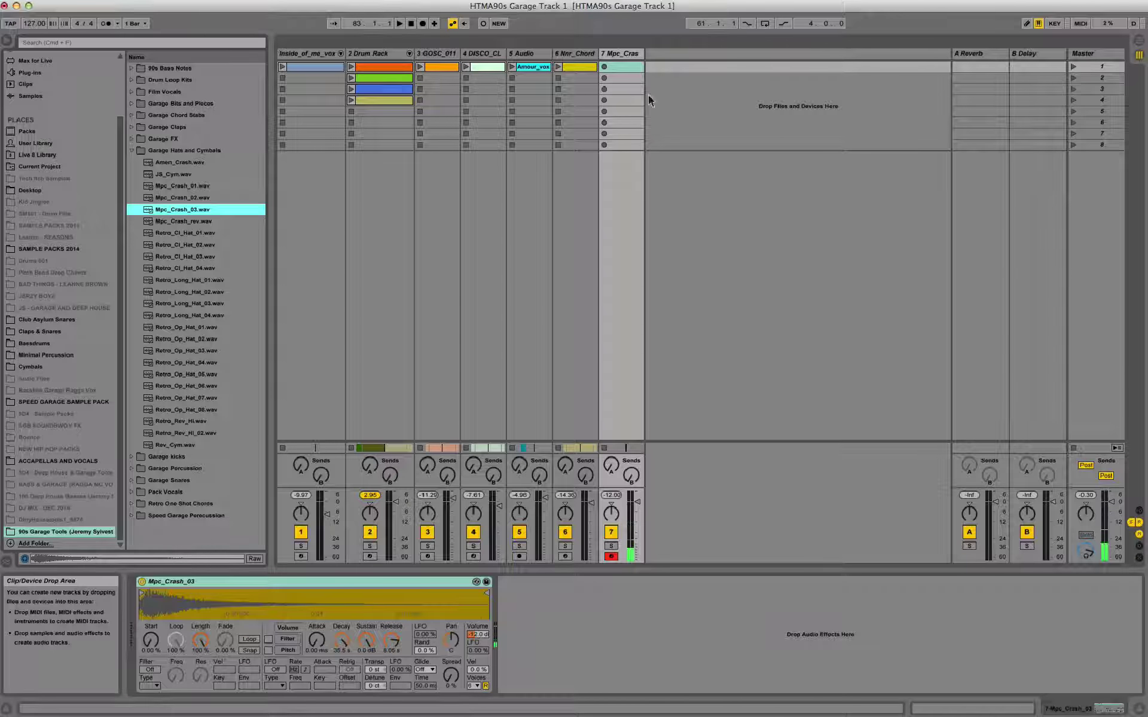
- Insert a MIDI clip in the crash track's first slot and add an F3 note at its start, extended to three sixteenths
right_click(629, 70)
left_click(648, 82)
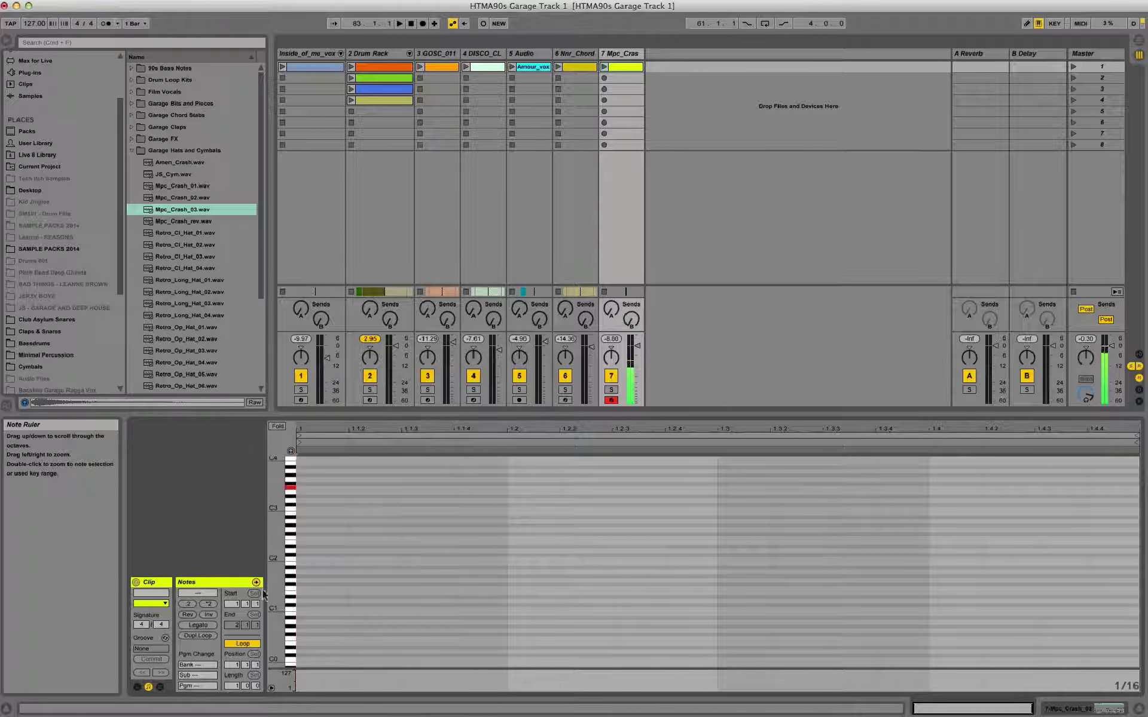
double_click(305, 488)
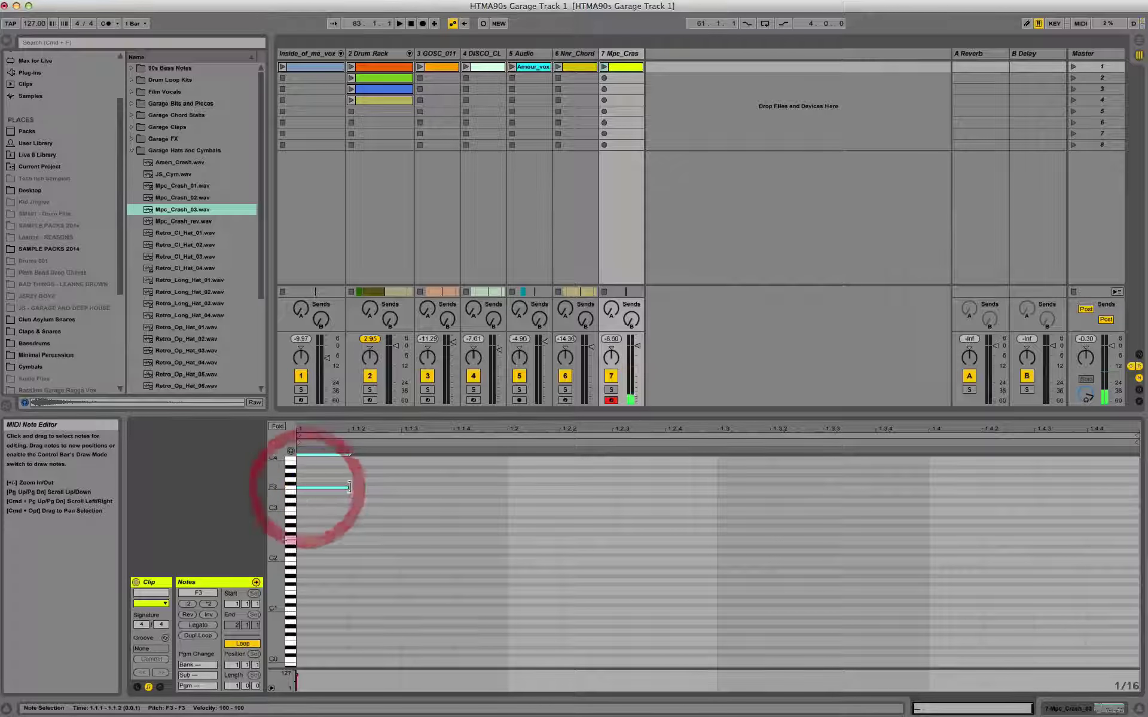
left_click_drag(417, 489, 466, 489)
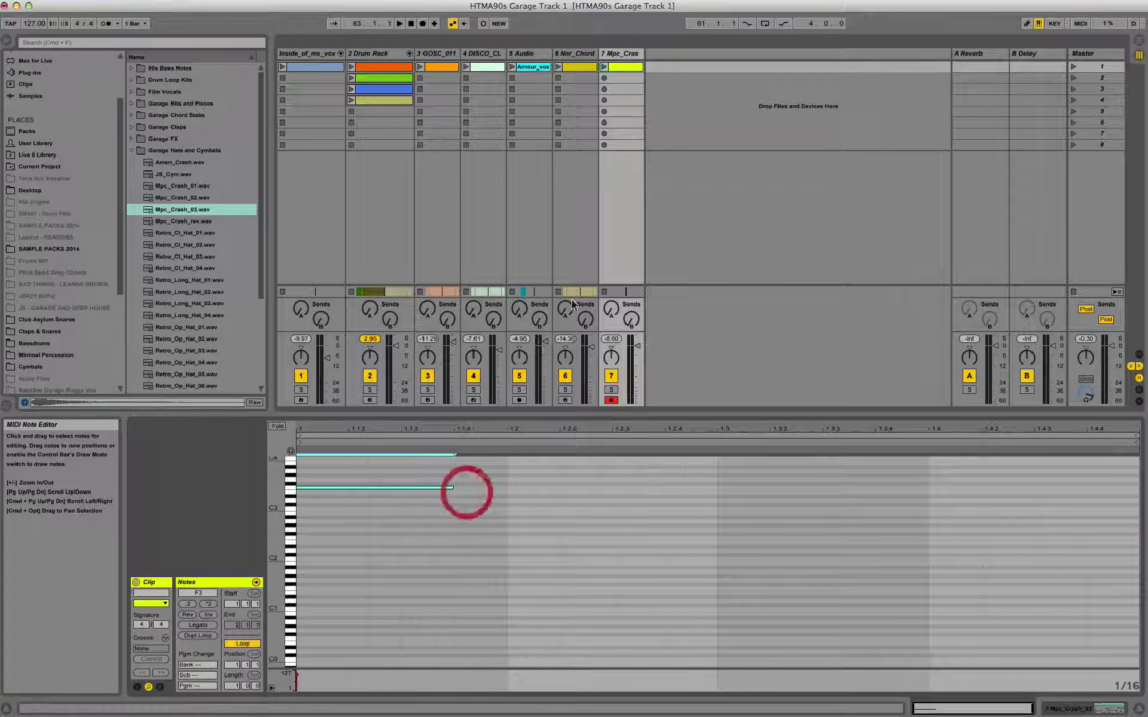
- Play the crash clip against the arrangement, lower its note to D3, and bring the track's devices back into view
left_click(605, 67)
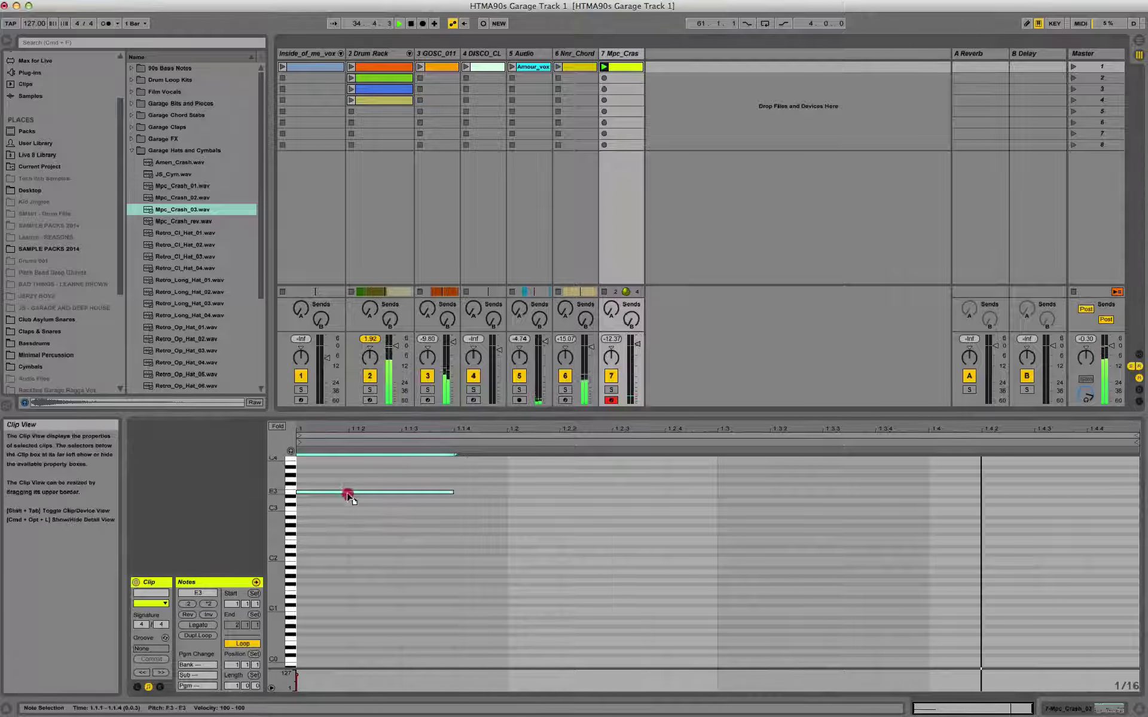
left_click_drag(346, 490, 347, 502)
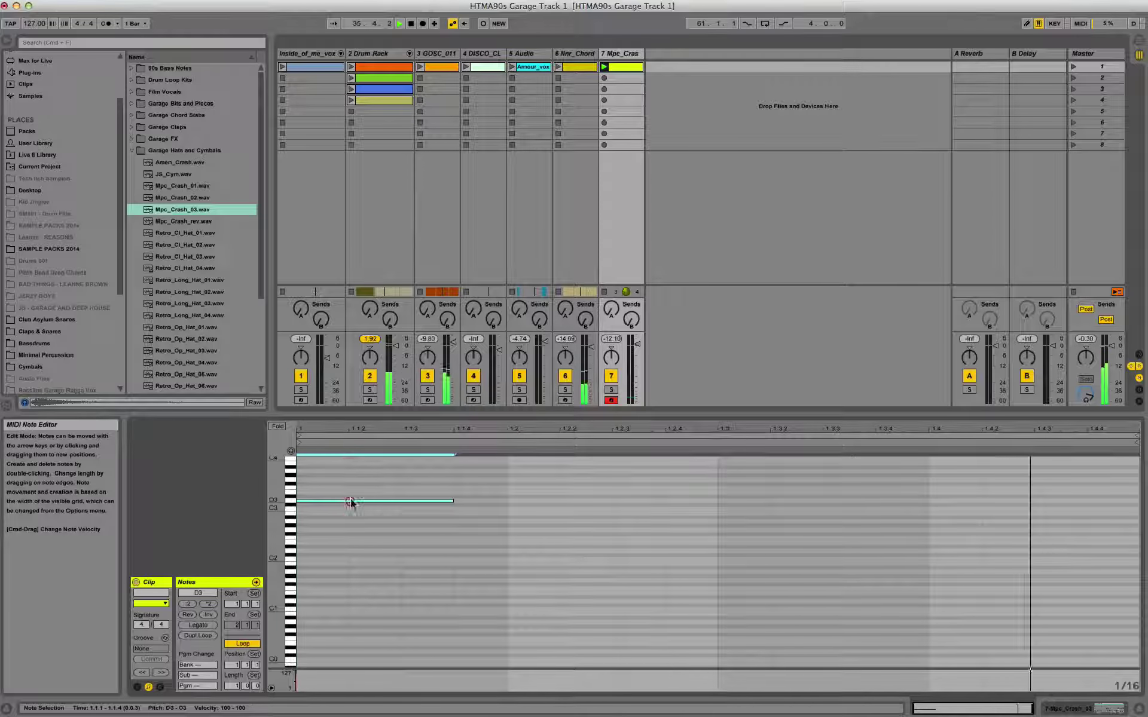
key("shift+Tab")
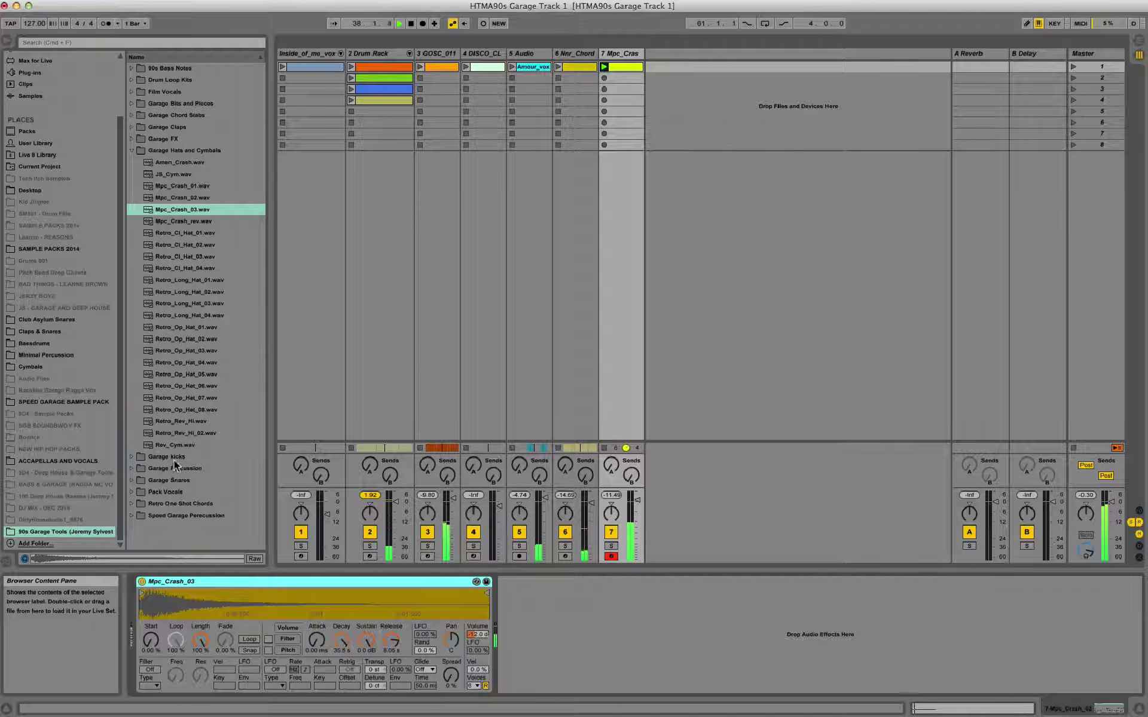
- Add a Simple Delay audio effect to the crash track
left_click_drag(124, 122, 122, 73)
left_click(67, 95)
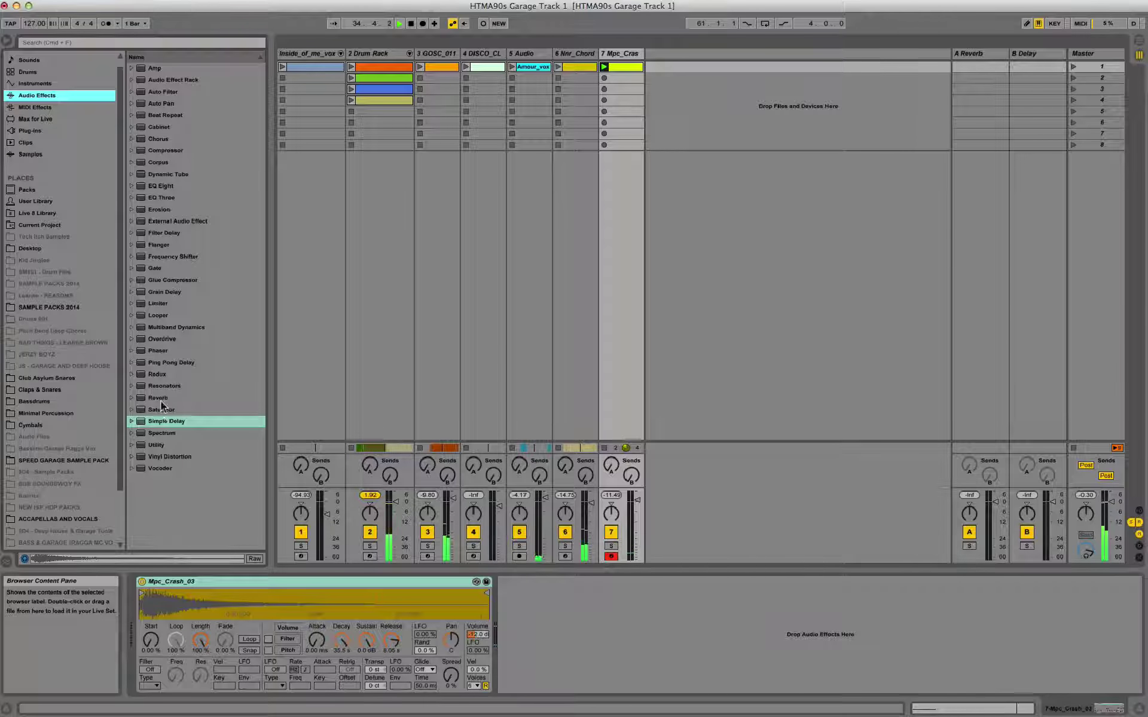
double_click(165, 421)
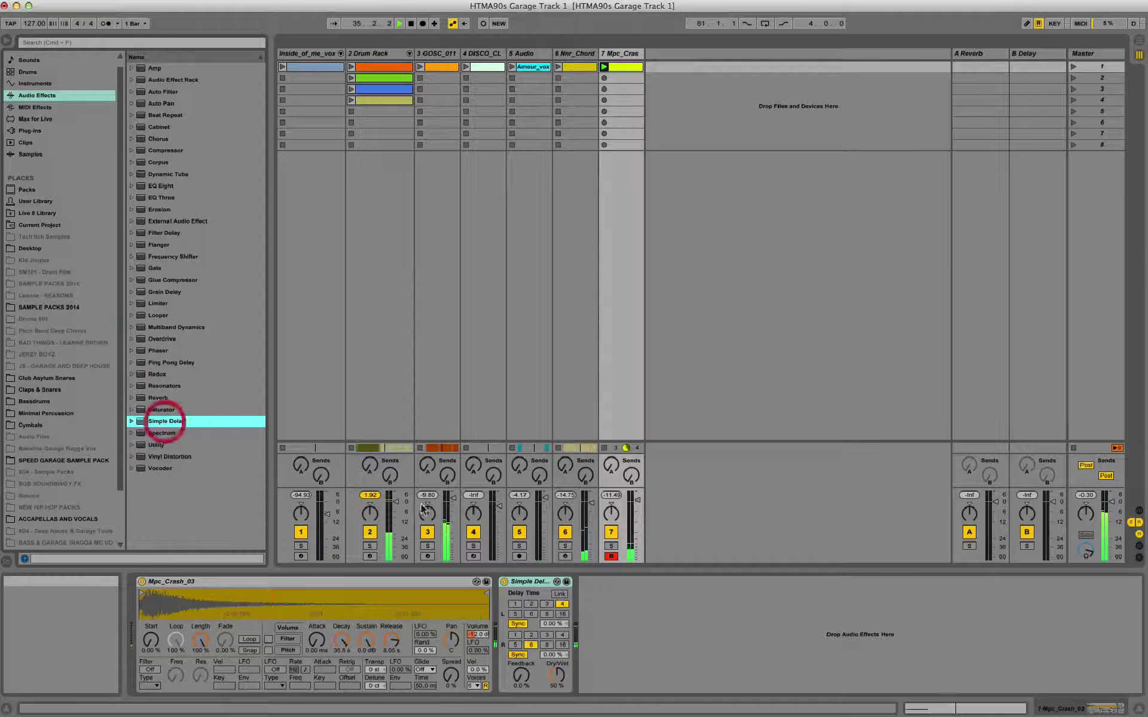
- Set the crash track's Simple Delay to 2 sixteenths on both channels, with 43% feedback and 31% dry/wet
left_click(531, 614)
left_click_drag(521, 674, 520, 665)
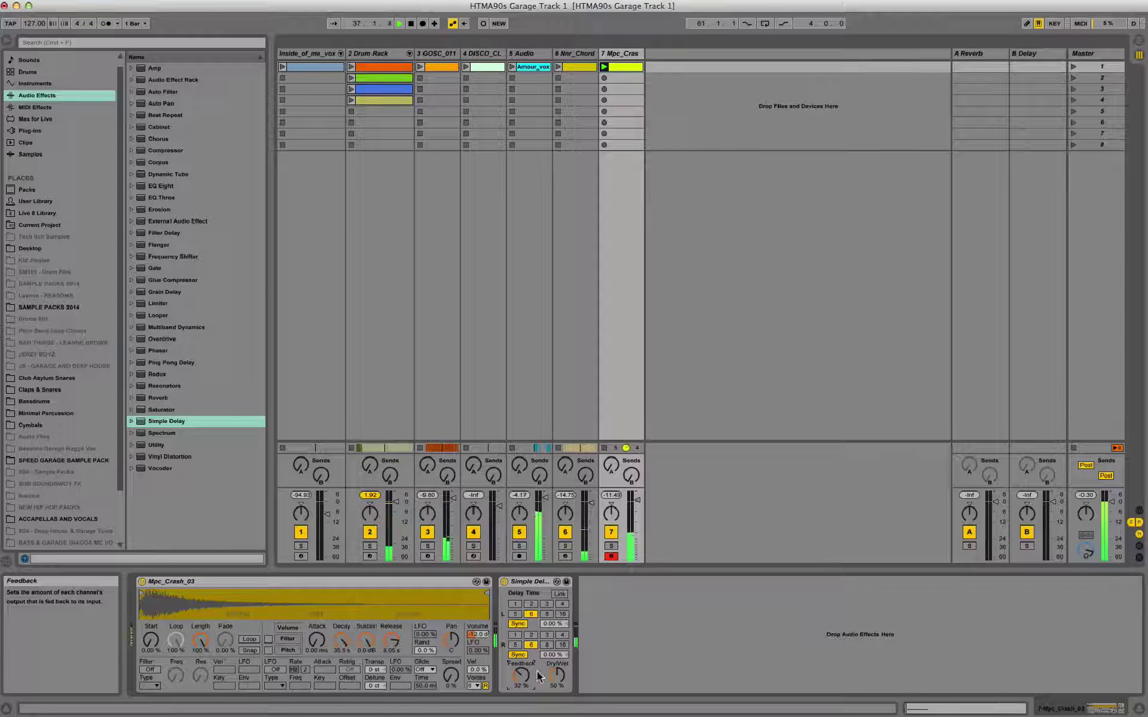
left_click(546, 605)
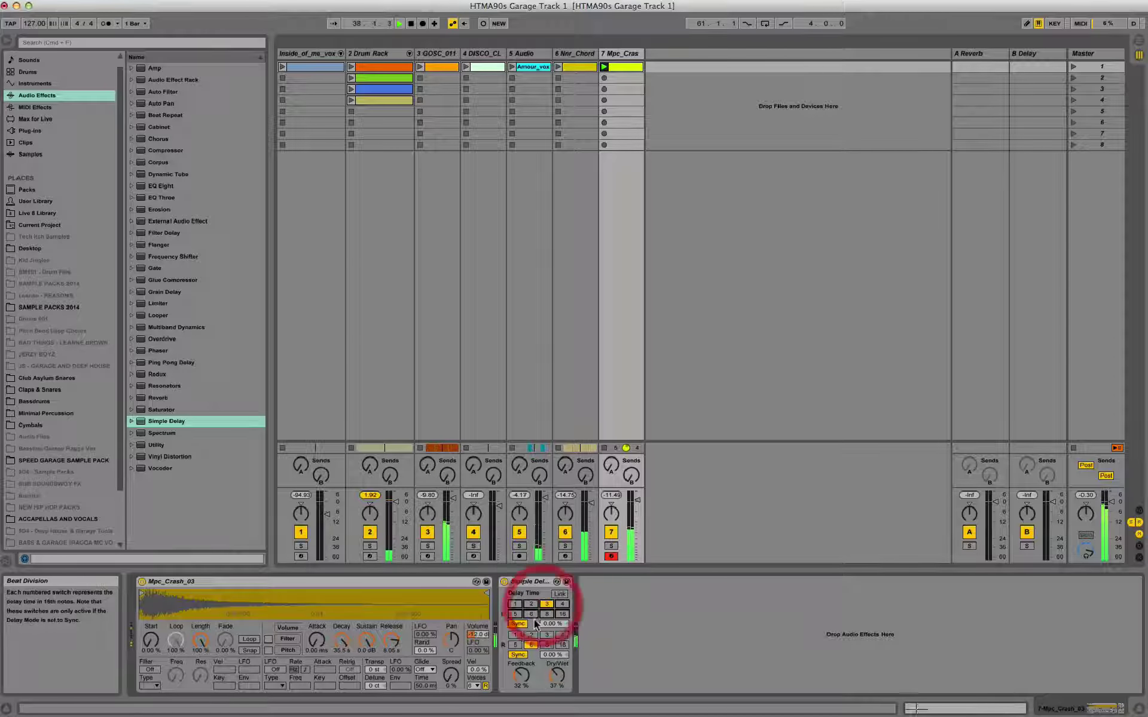
left_click(531, 635)
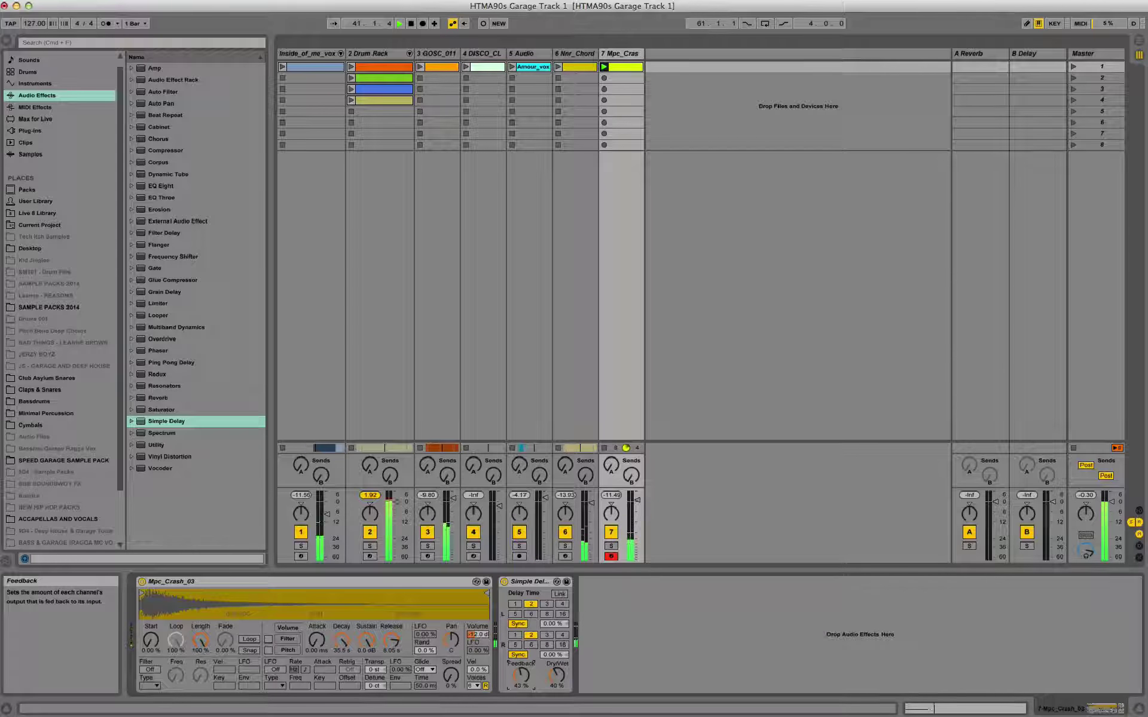
left_click_drag(556, 674, 556, 679)
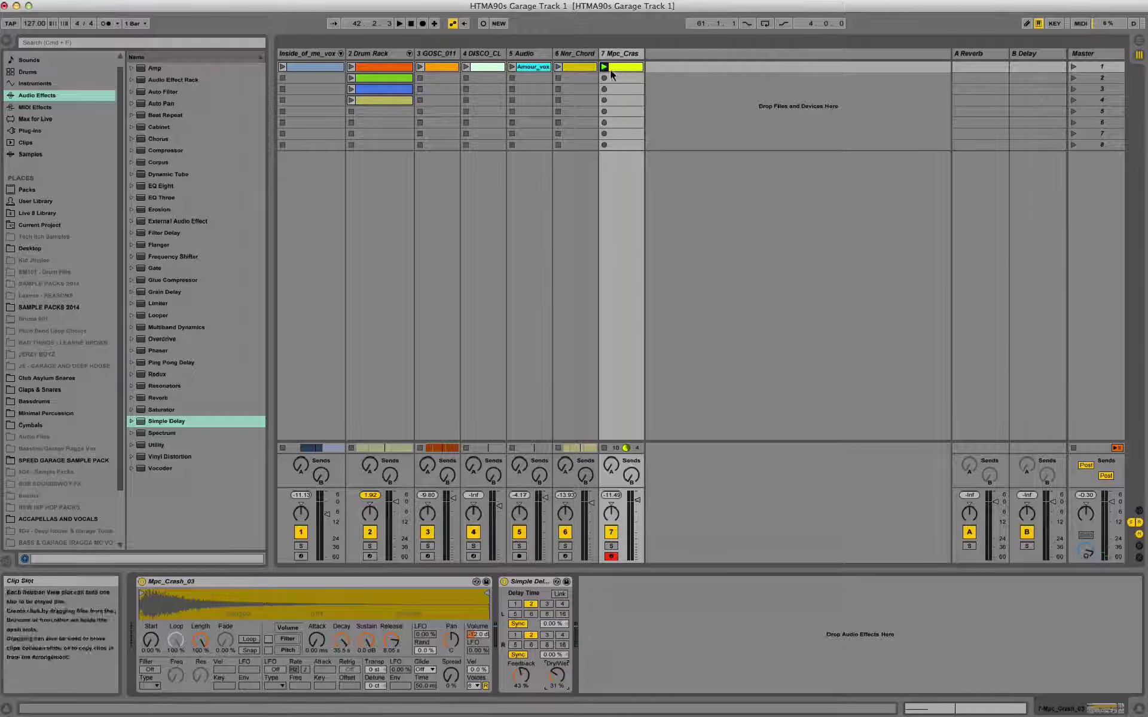
- In the arrangement, return the crash track to arrangement playback and reset the song position to 1.1.1
left_click(1140, 49)
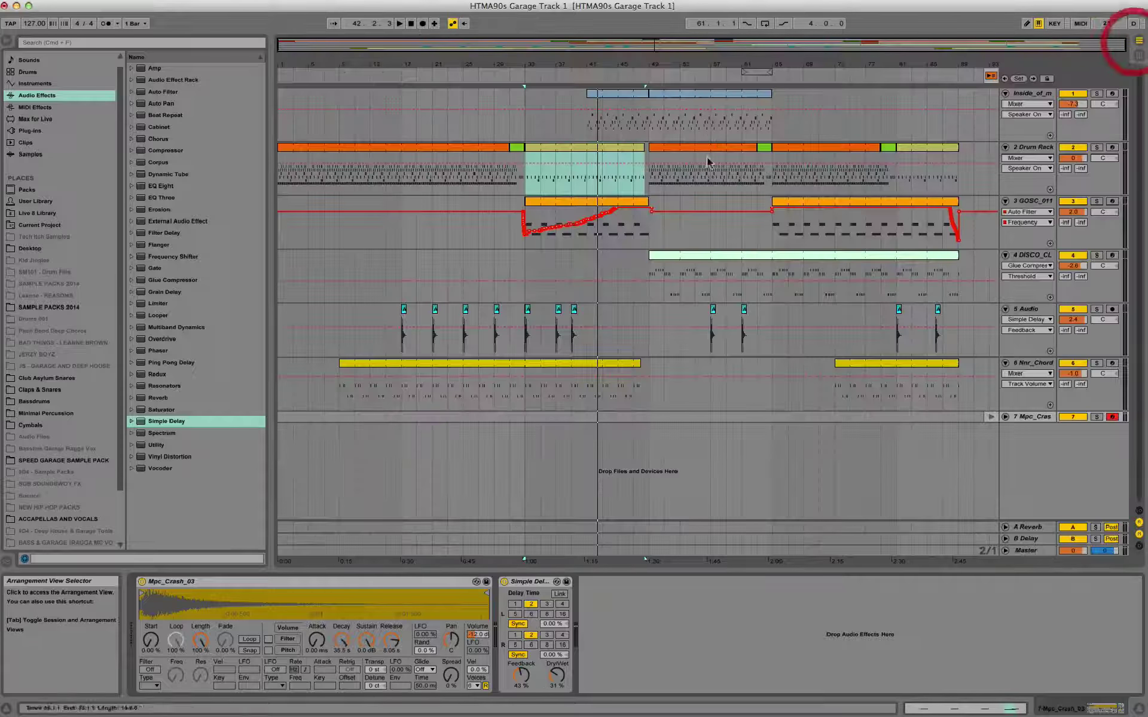
left_click(989, 418)
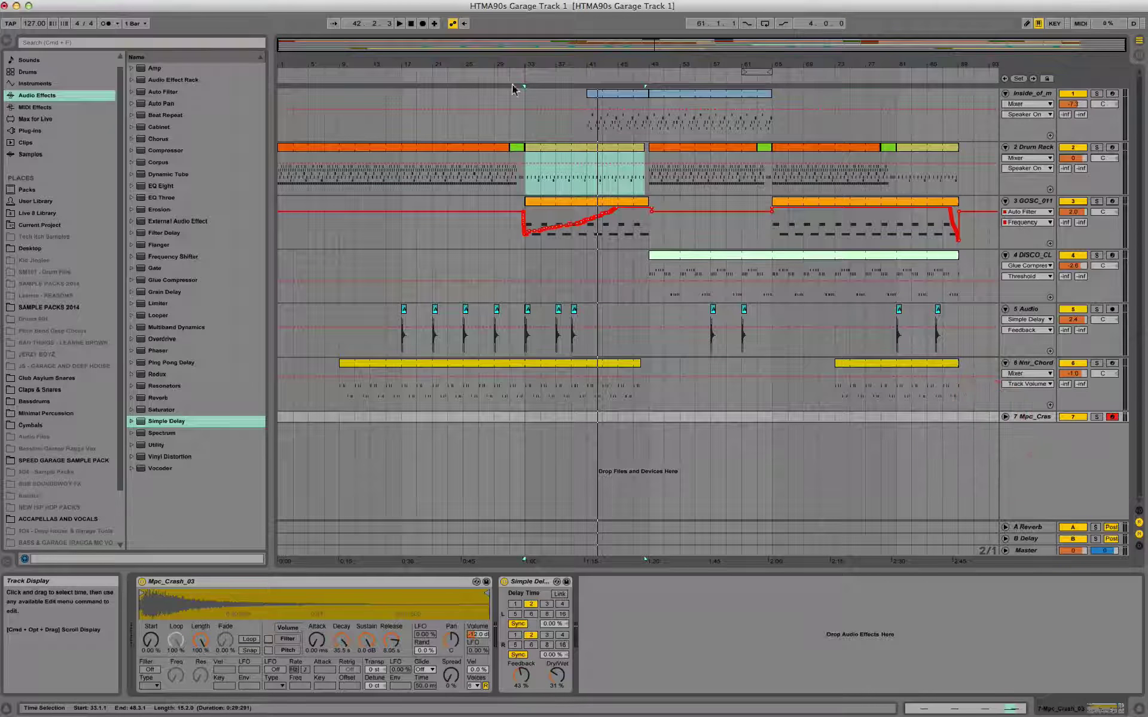
left_click(315, 150)
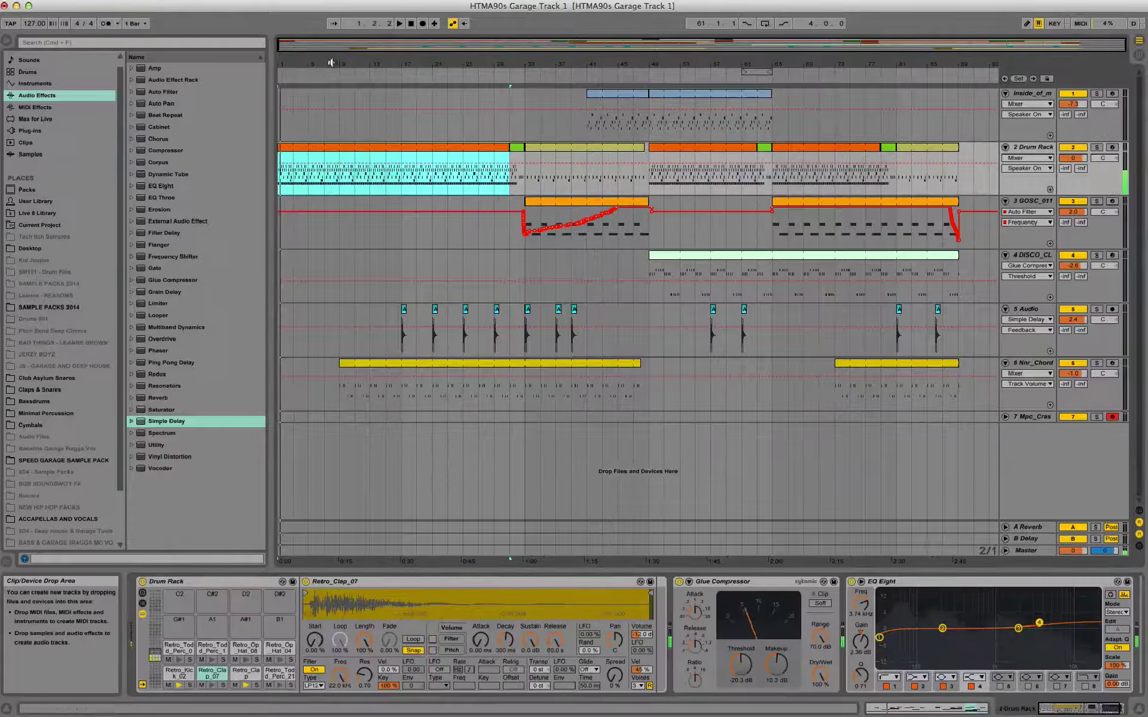
left_click(412, 25)
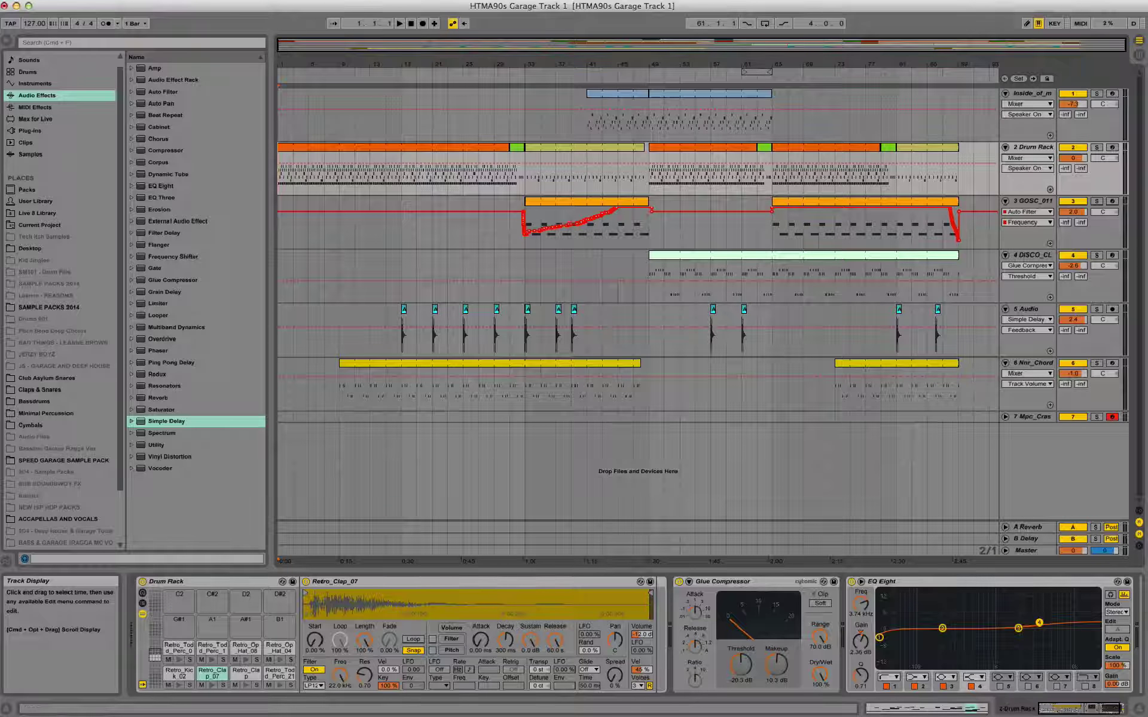
- Record the launched crash clip into the arrangement from bar 1, stop in bar 2, and return the crash track to arrangement playback
left_click(1141, 58)
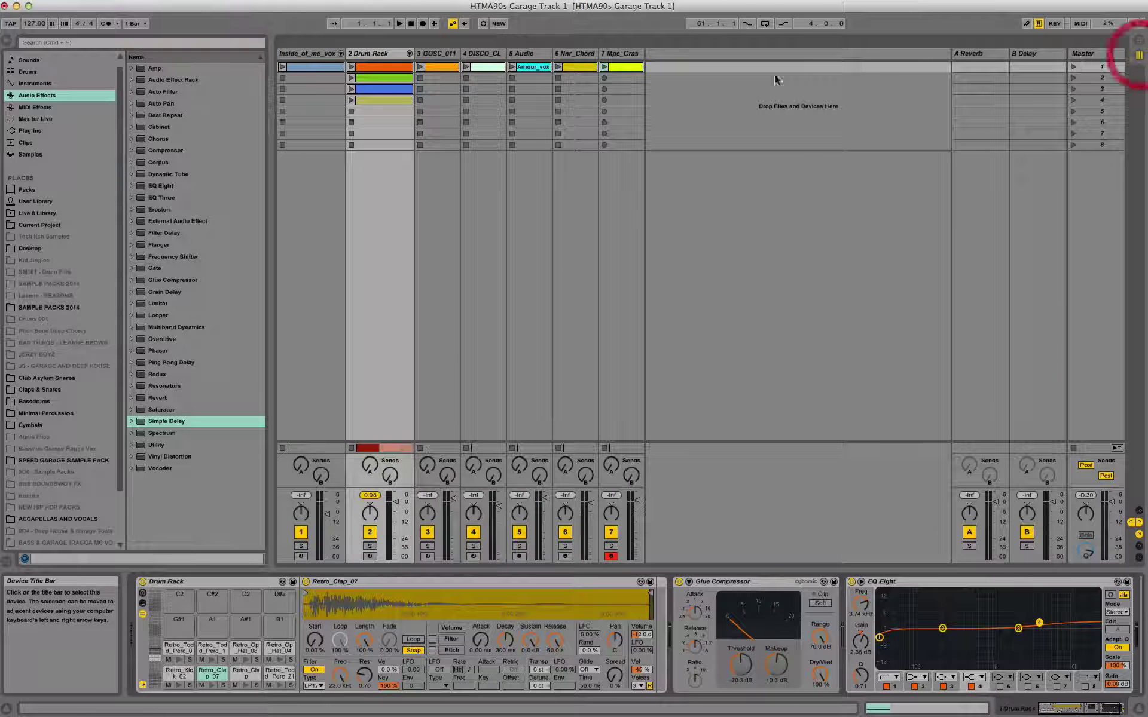
left_click(423, 24)
key("space")
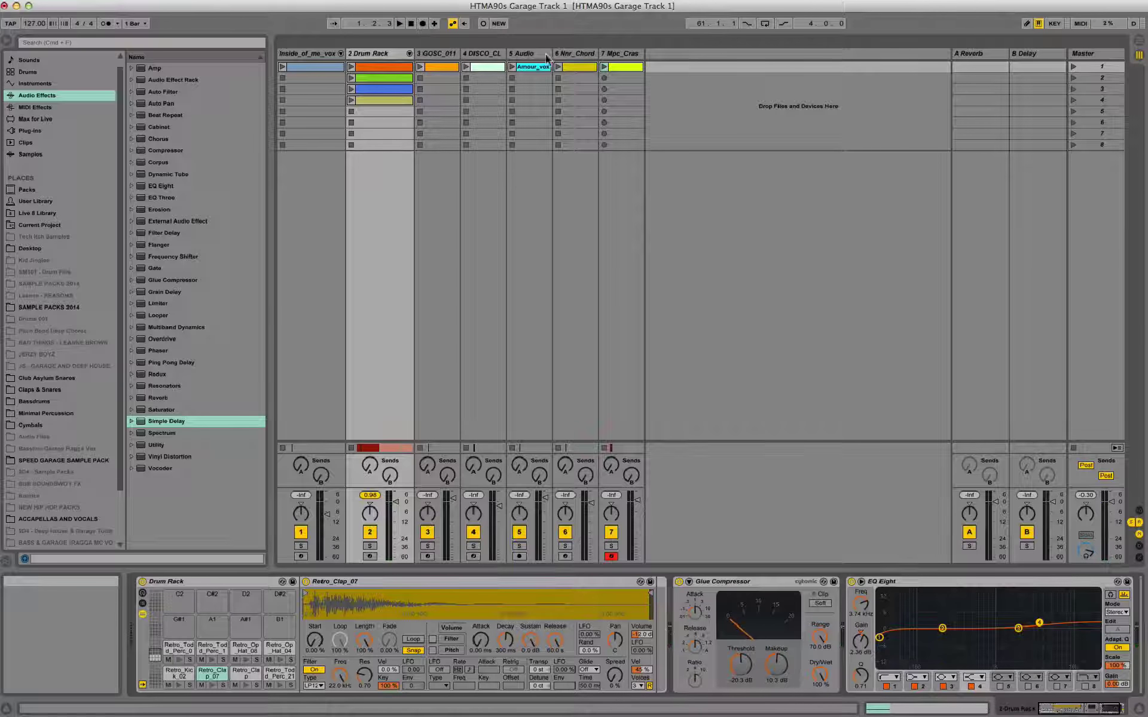
left_click(603, 68)
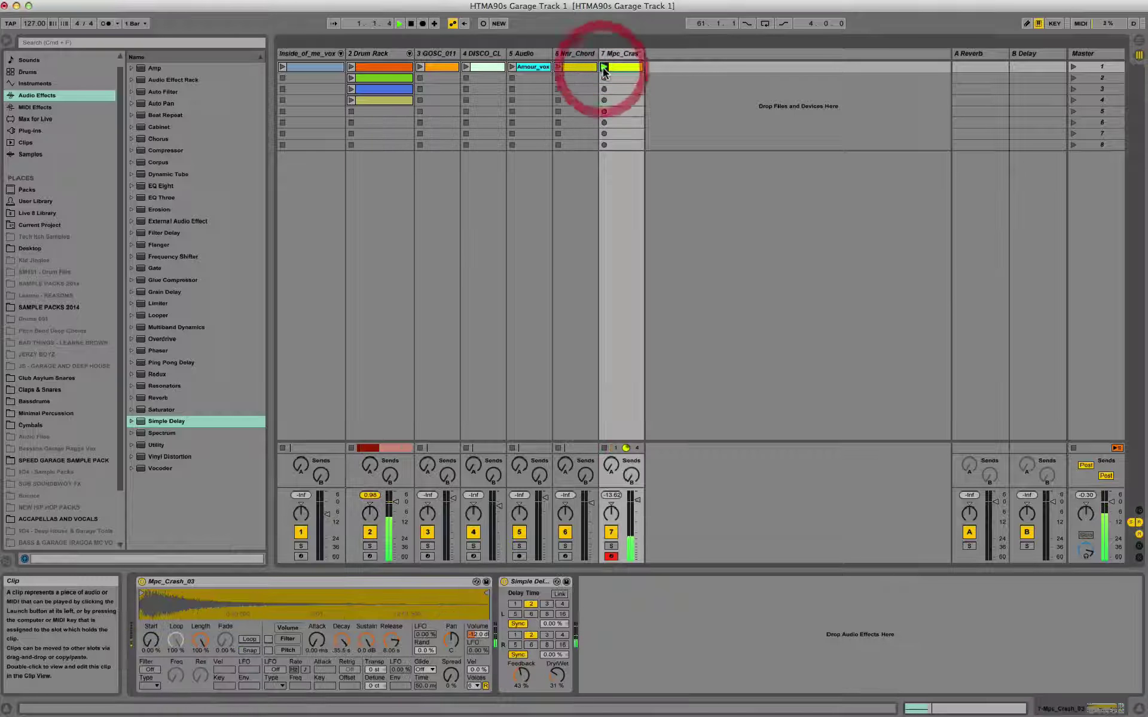
left_click(424, 24)
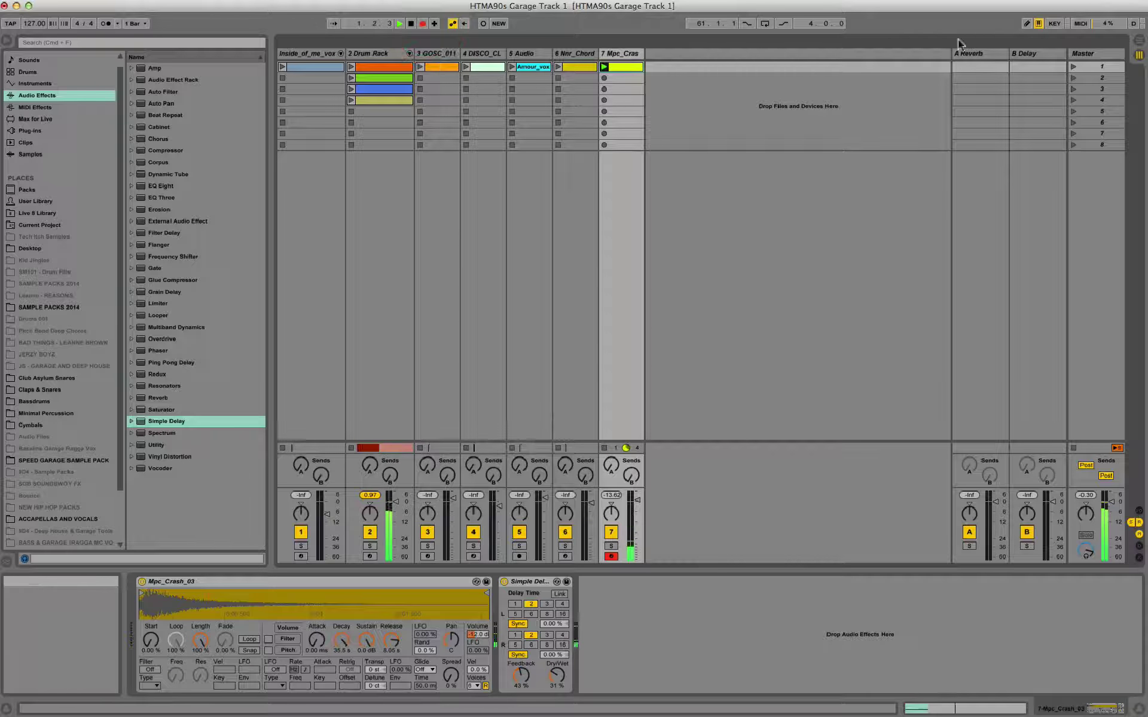
left_click(1139, 40)
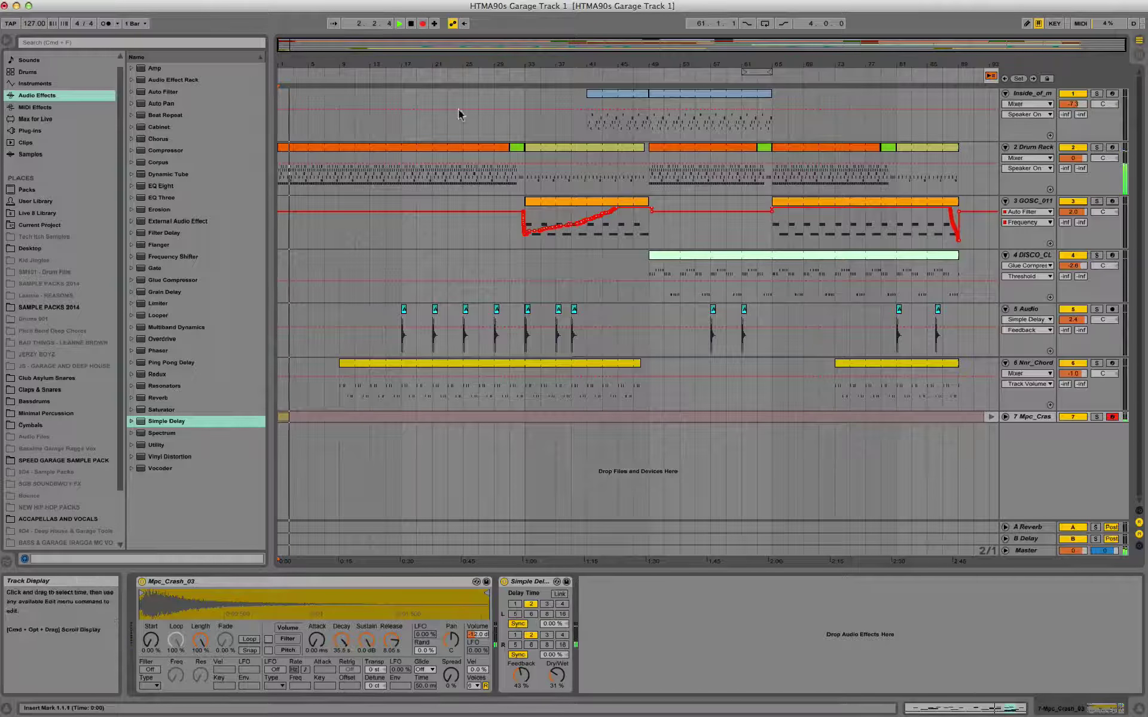
key("space")
left_click(991, 416)
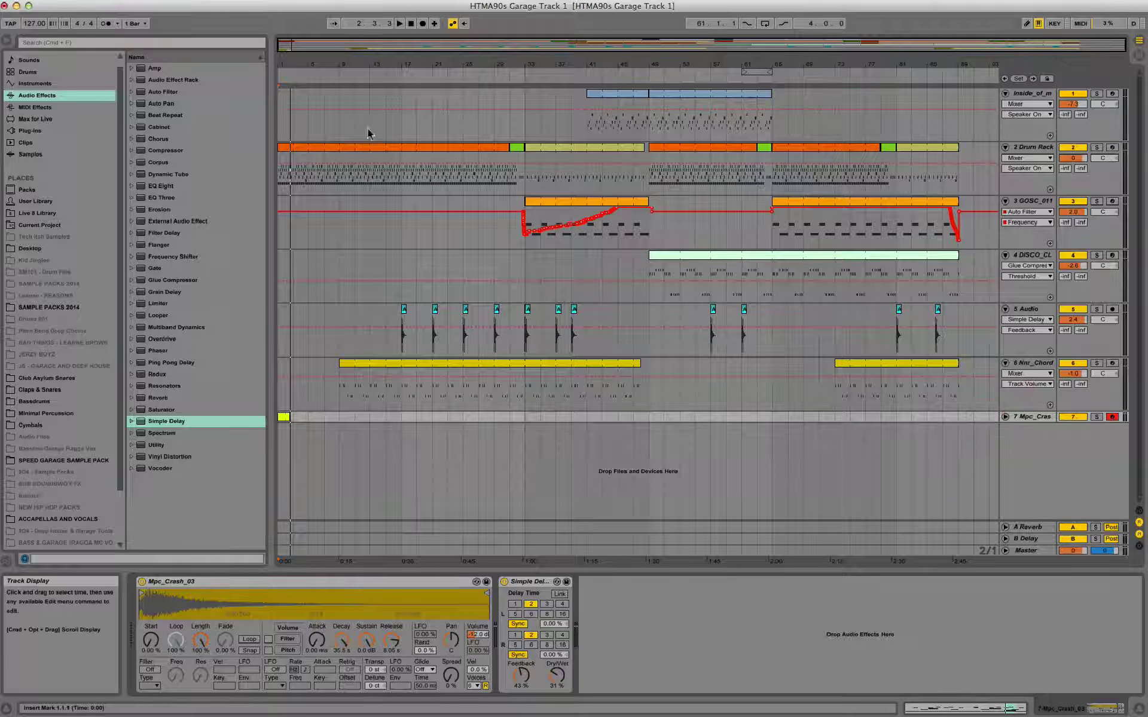
- Shorten the recorded crash clip at bar 1 to one bar and place a copy at bar 5
left_click_drag(293, 64, 275, 326)
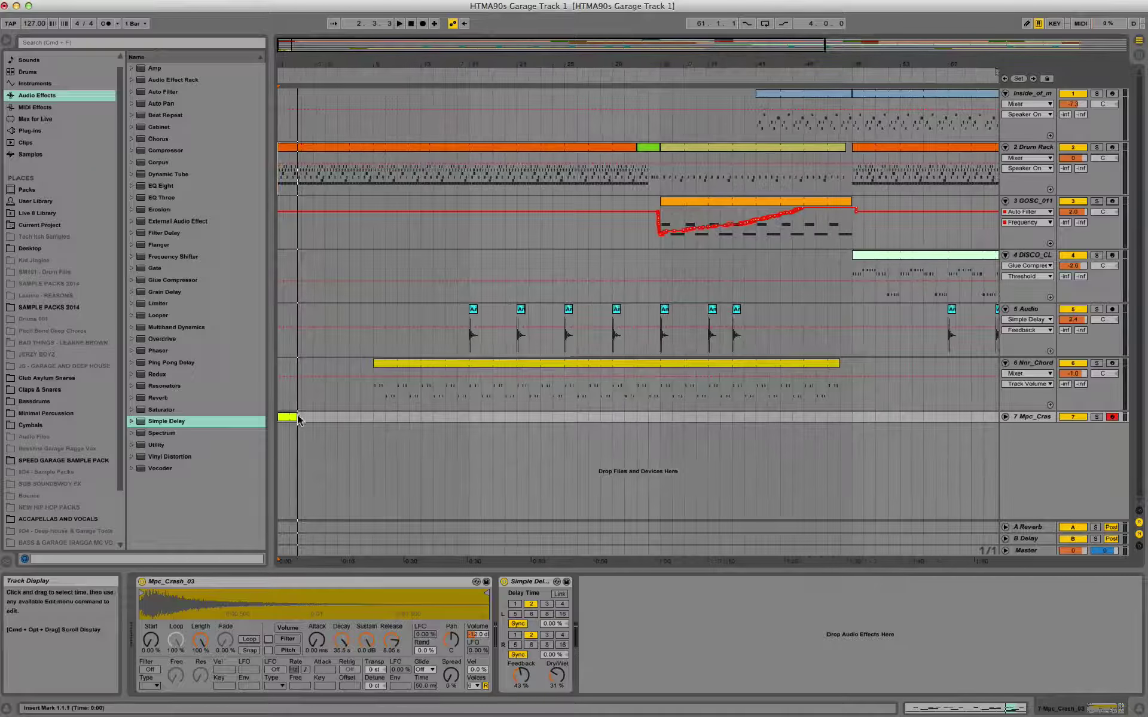
left_click_drag(298, 418, 328, 418)
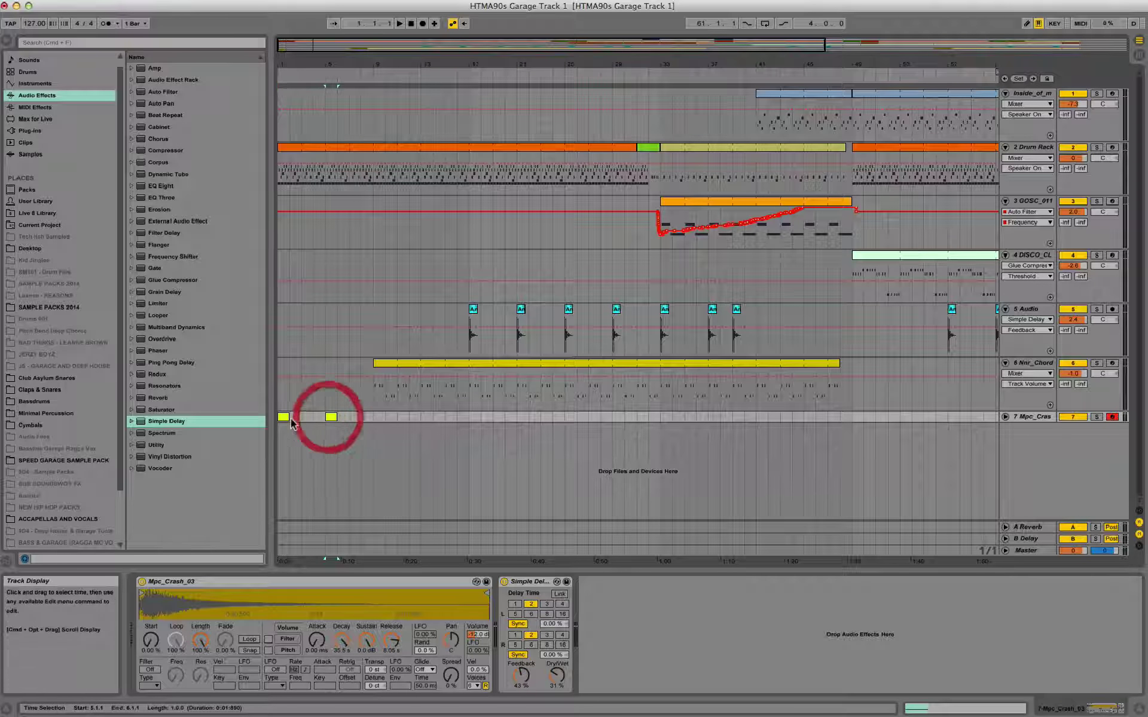
- Play the arrangement from bar 1 and replace the bar 5 crash clip with copies every eight bars from bar 9 to bar 41
left_click(285, 419)
key("space")
left_click(330, 419)
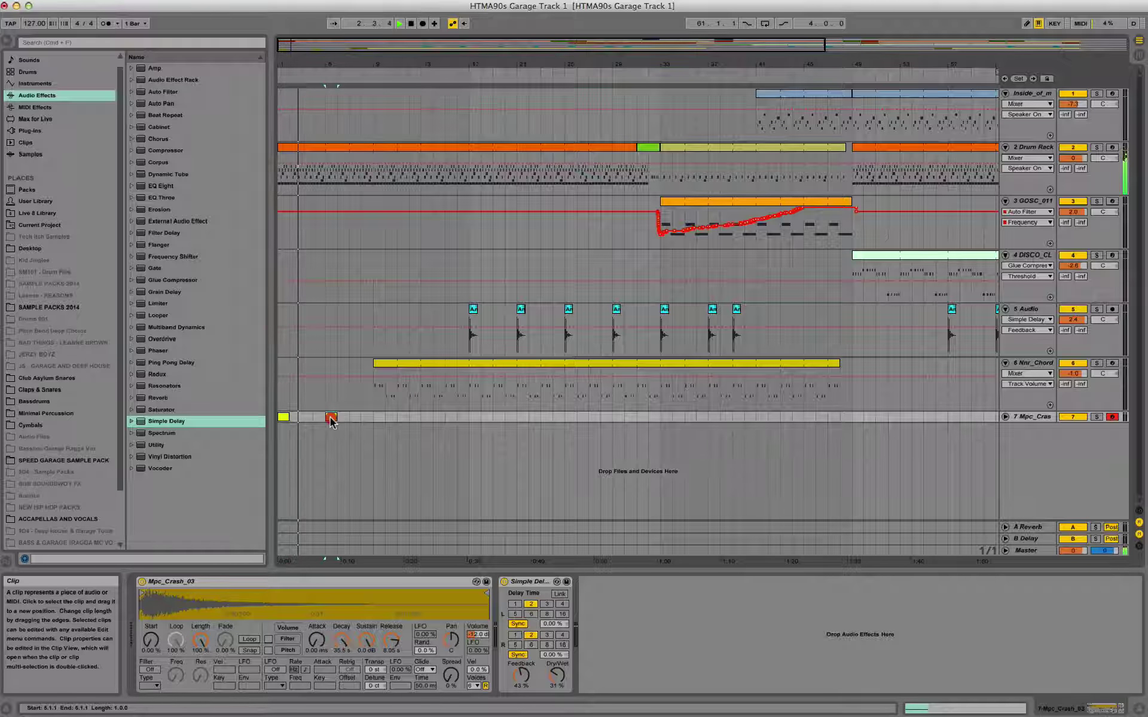
left_click_drag(333, 421, 677, 425)
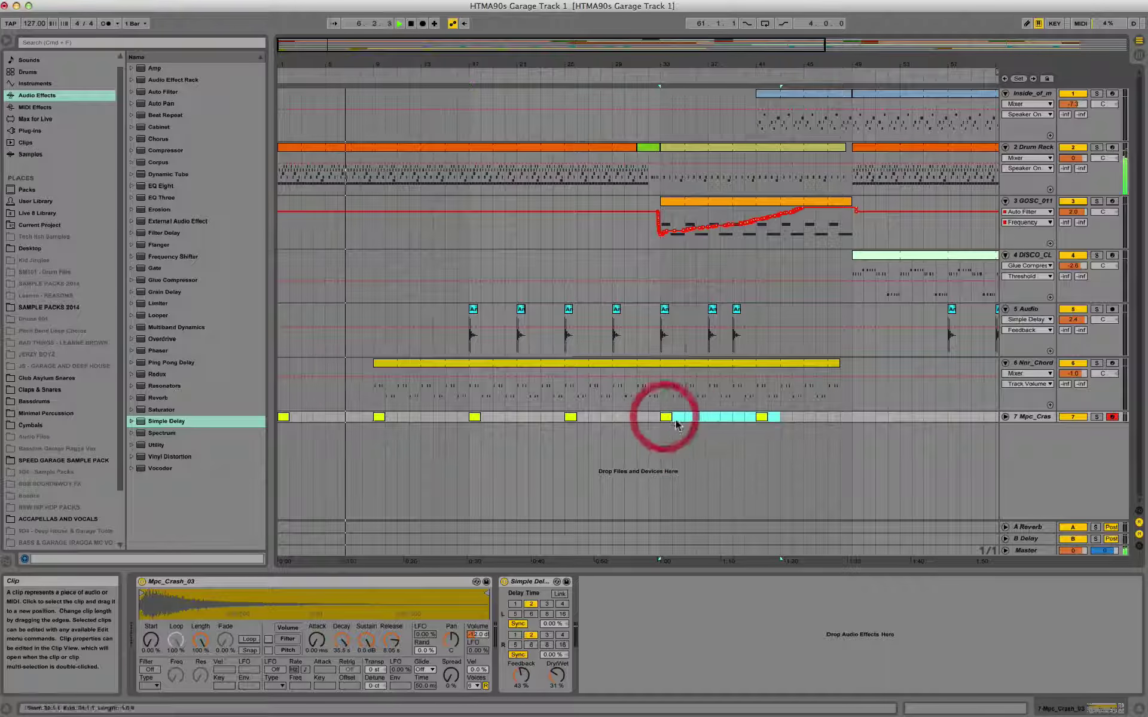
- Expand the crash track, continue its clip copies every eight bars up to bar 89, and delete the surplus copies beyond that
left_click(1006, 417)
left_click_drag(675, 64, 654, 36)
left_click_drag(606, 423, 897, 425)
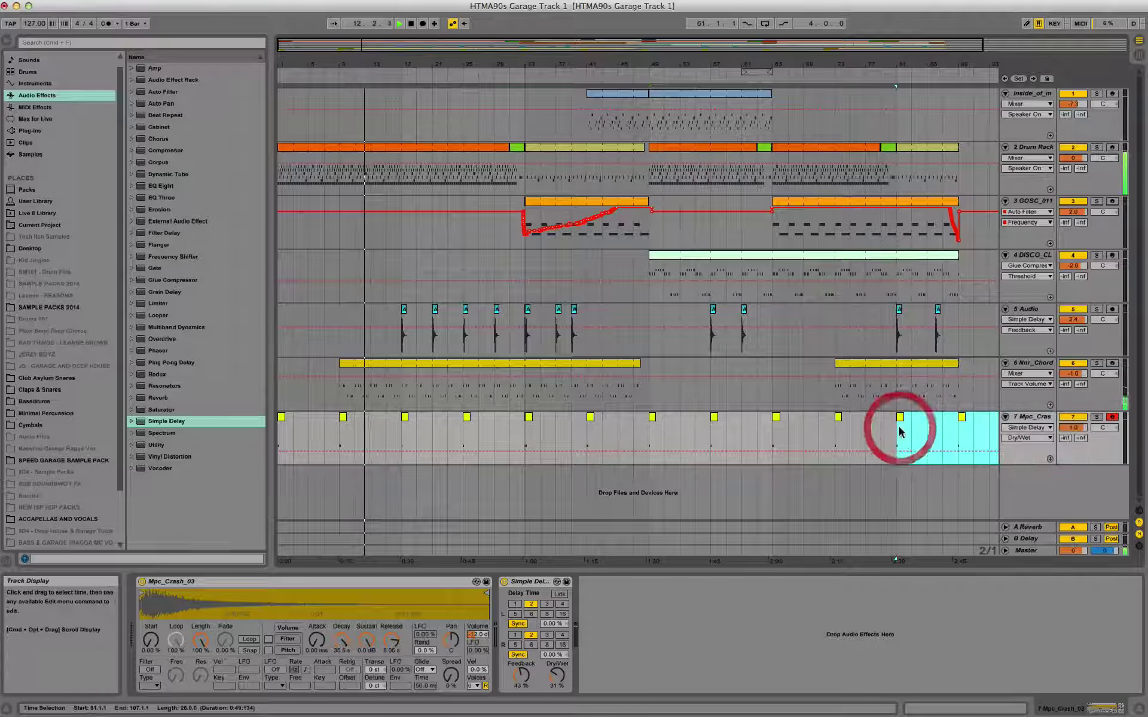
left_click_drag(912, 62, 869, 63)
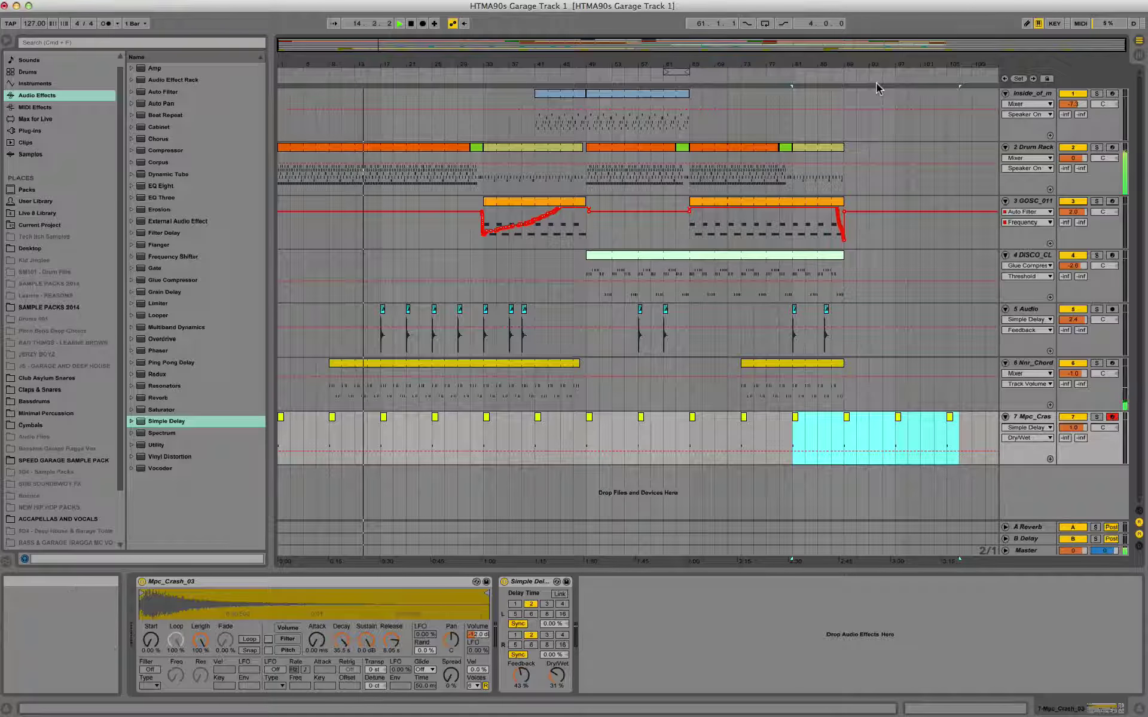
mouse_move(800, 67)
left_mouse_down()
mouse_move(804, 80)
mouse_move(802, 71)
left_mouse_up()
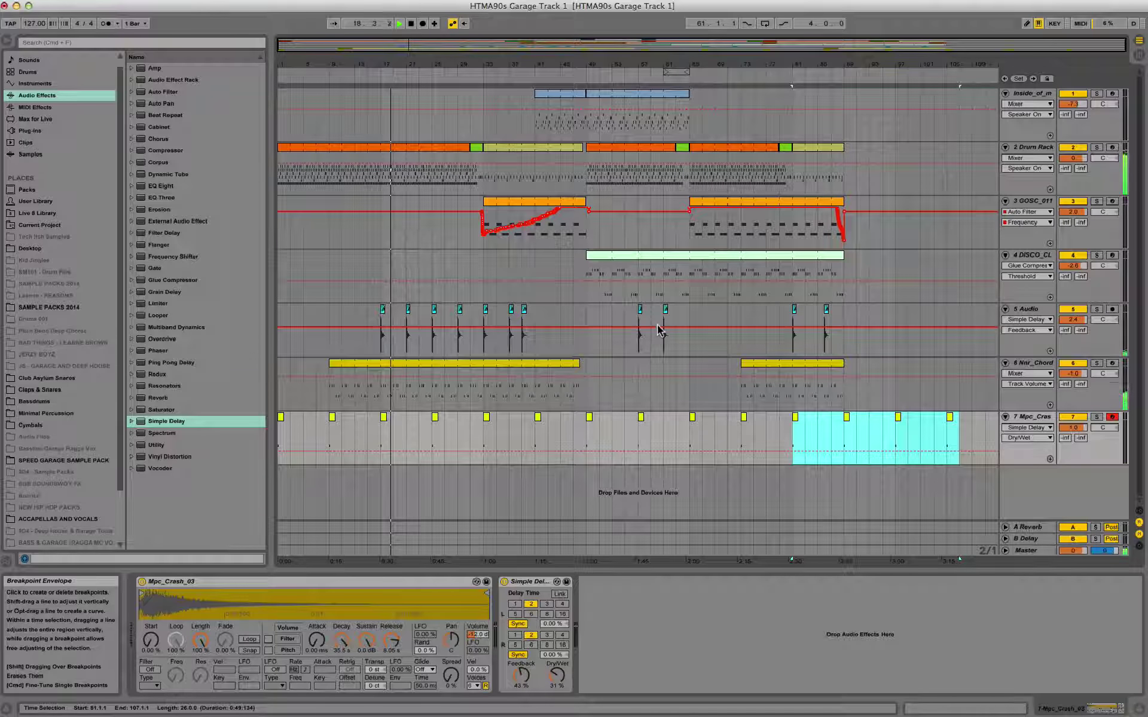
left_click_drag(969, 436, 883, 436)
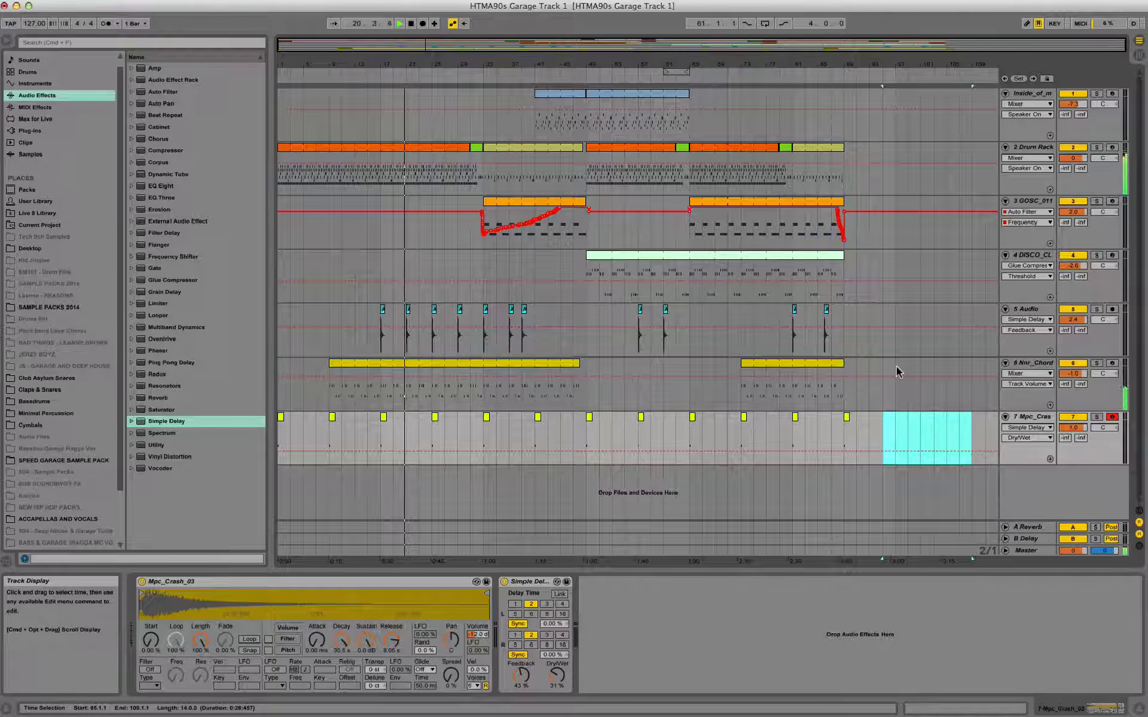
- Fold the DISCO_CL track in the arrangement and leave the vocal, Drum Rack and GOSC_011 tracks unfolded
left_click(1005, 256)
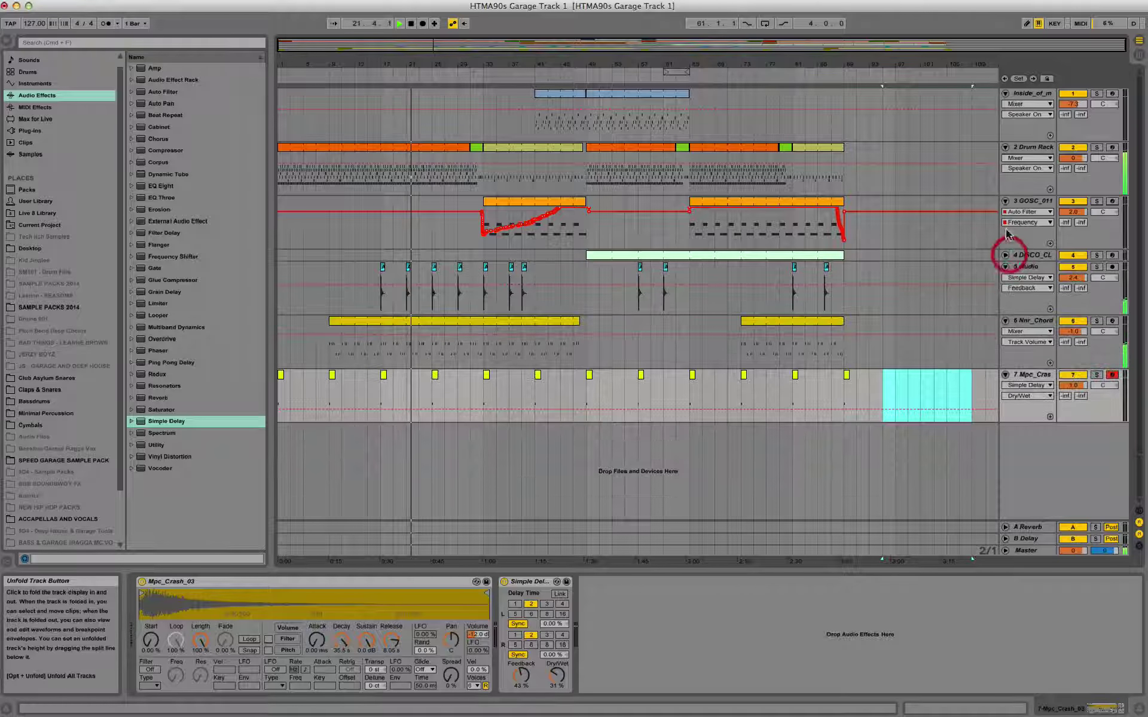
left_click(1005, 201)
left_click(1005, 148)
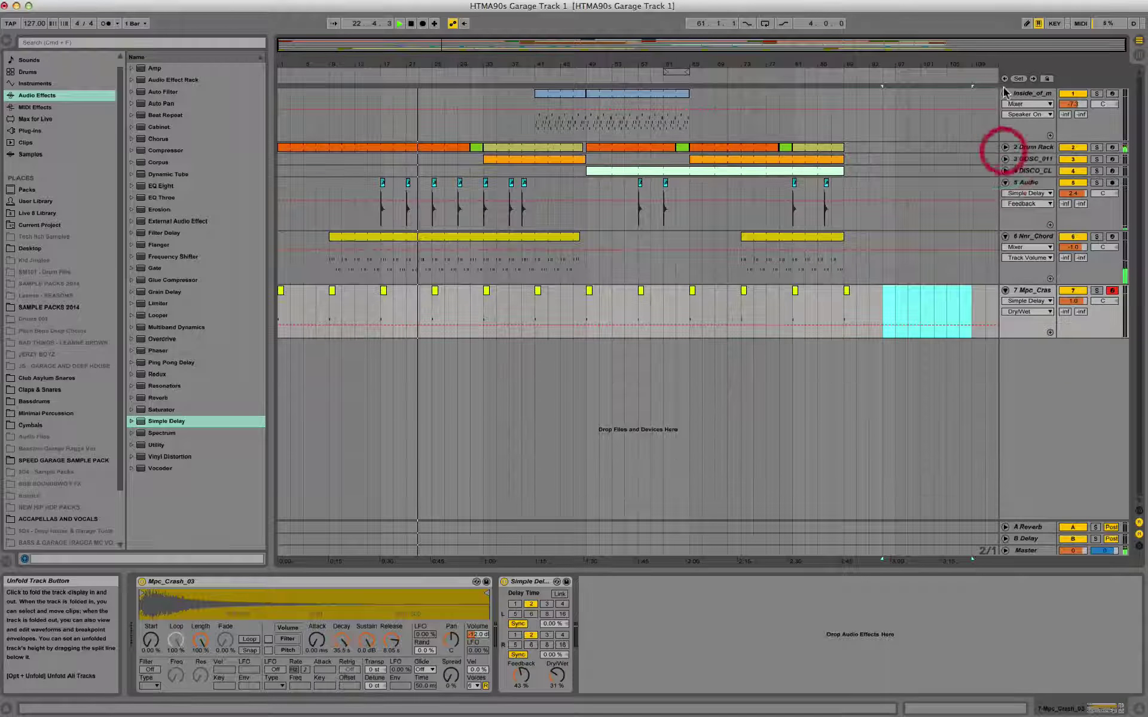
left_click(1005, 93)
left_click(1006, 93)
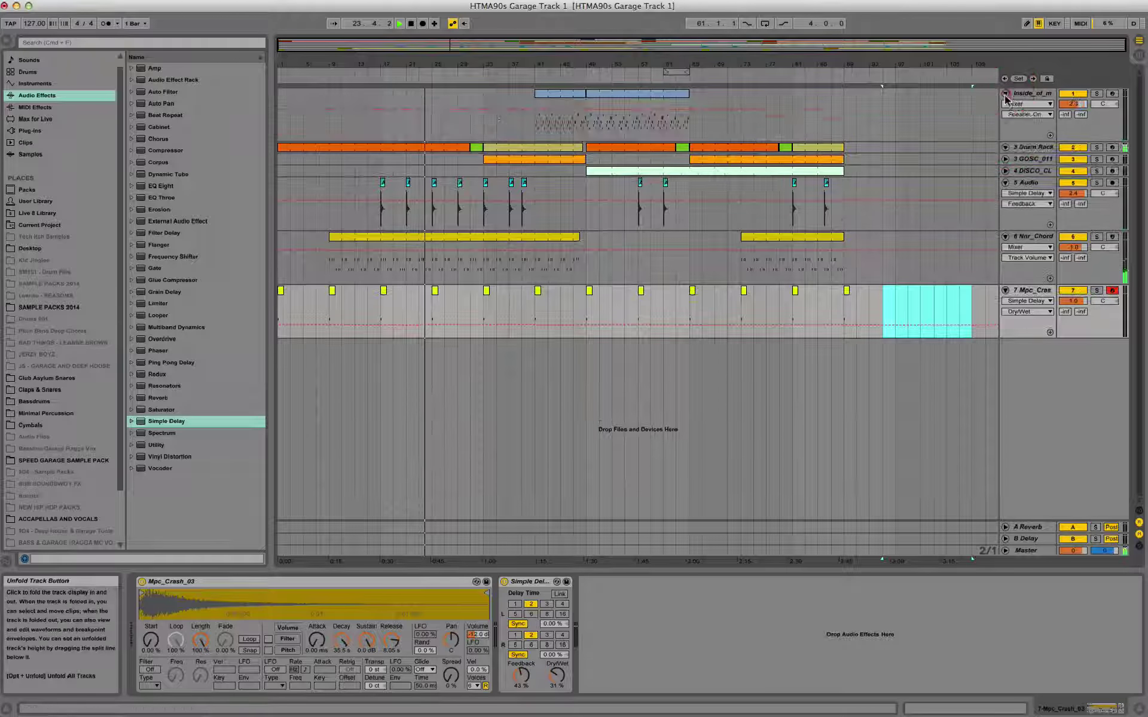
left_click(1005, 147)
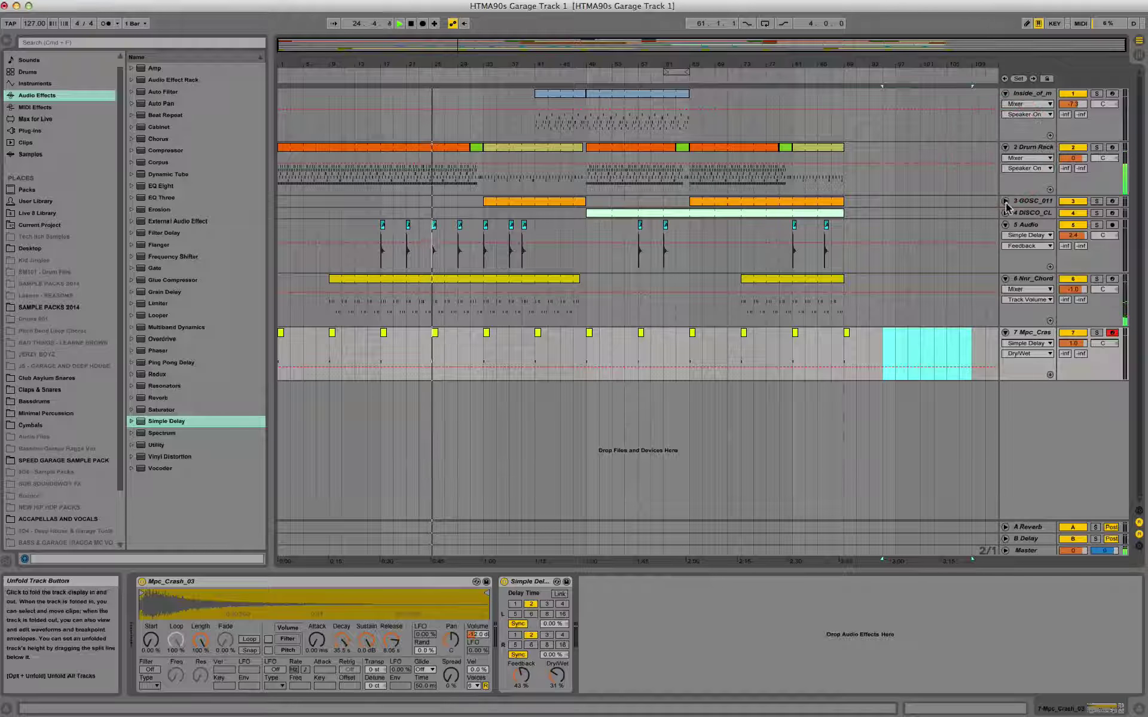
left_click(1006, 200)
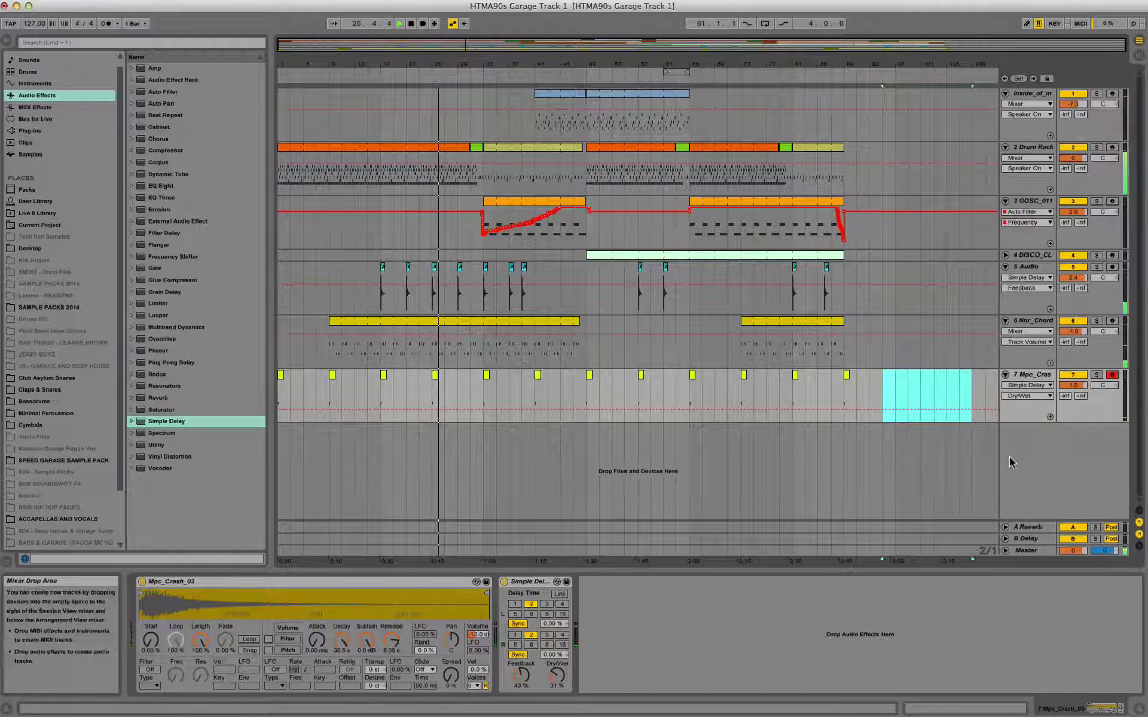
- In the session view, browse the 90s Garage Tools sample folder and collapse its Garage Hats and Cymbals subfolder
left_click(1139, 56)
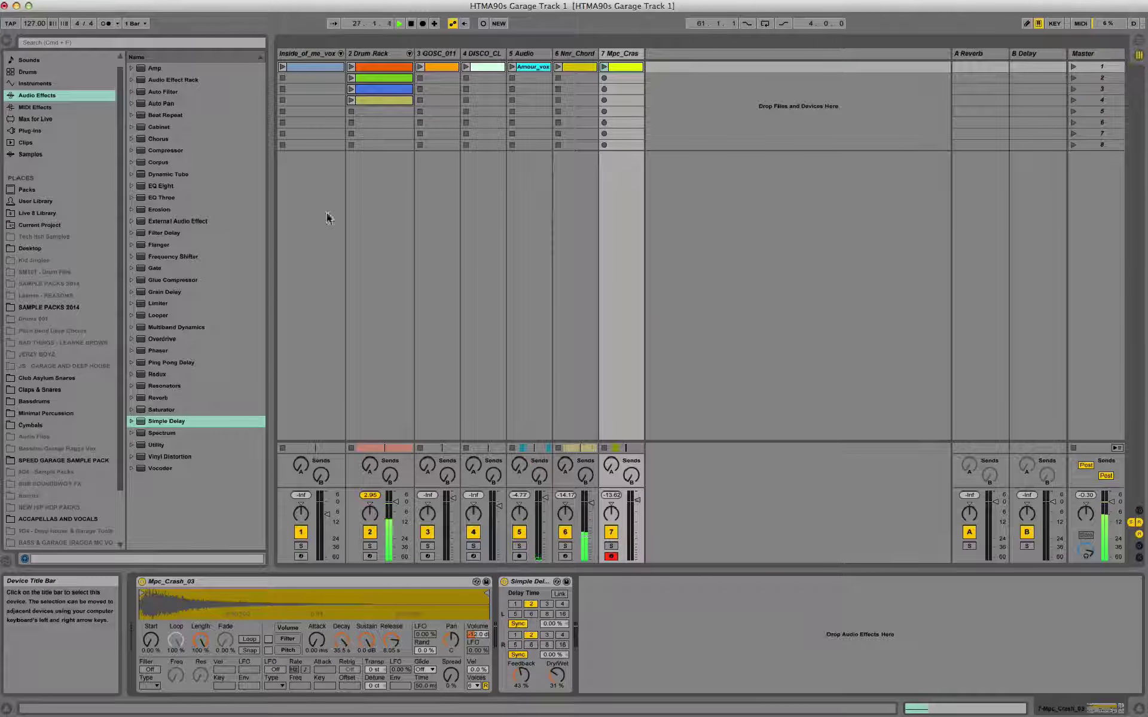
left_click(72, 517)
scroll(77, 526, "down", 3)
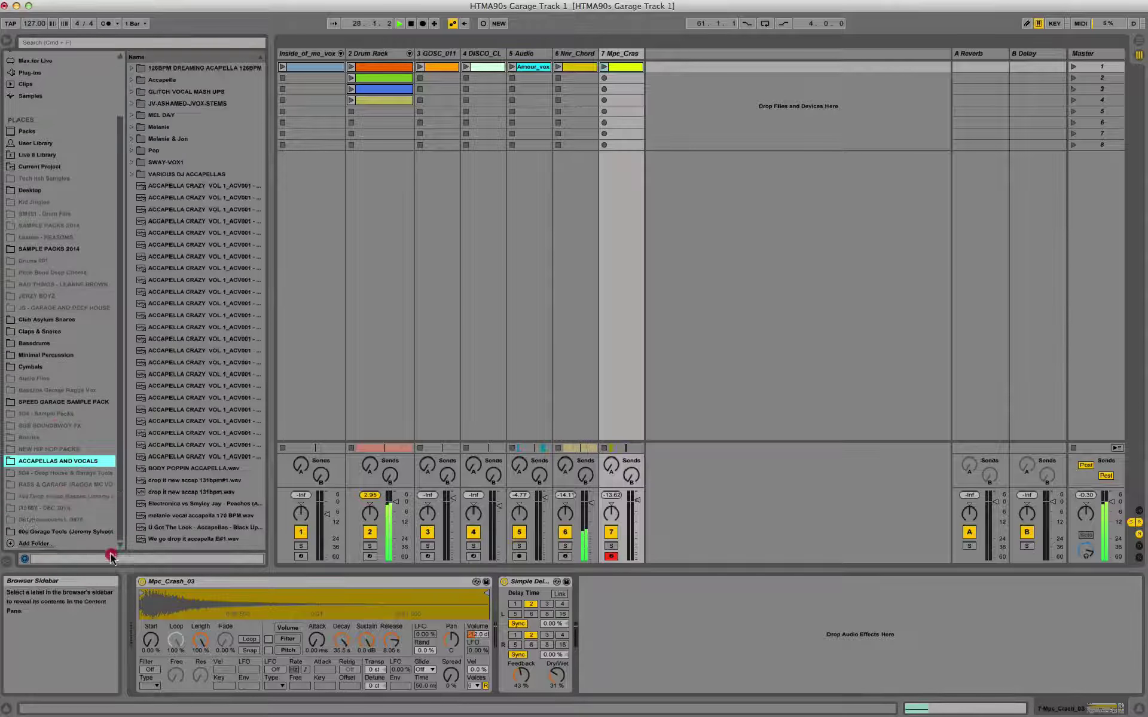
left_click(84, 534)
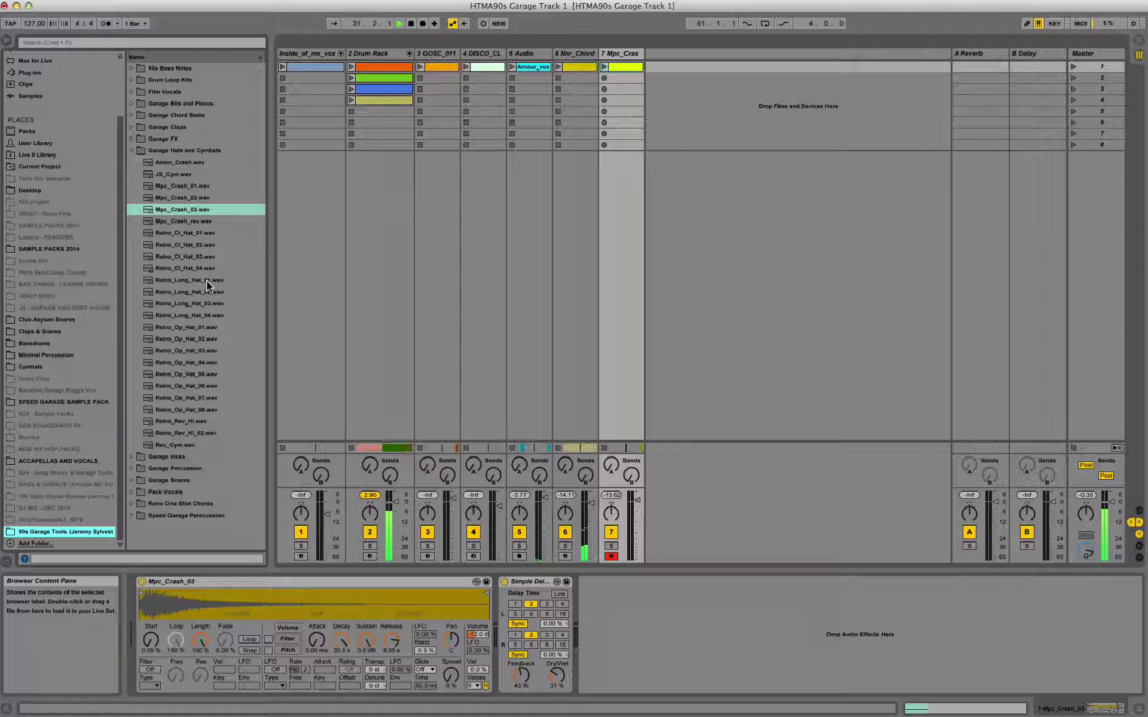
left_click(135, 150)
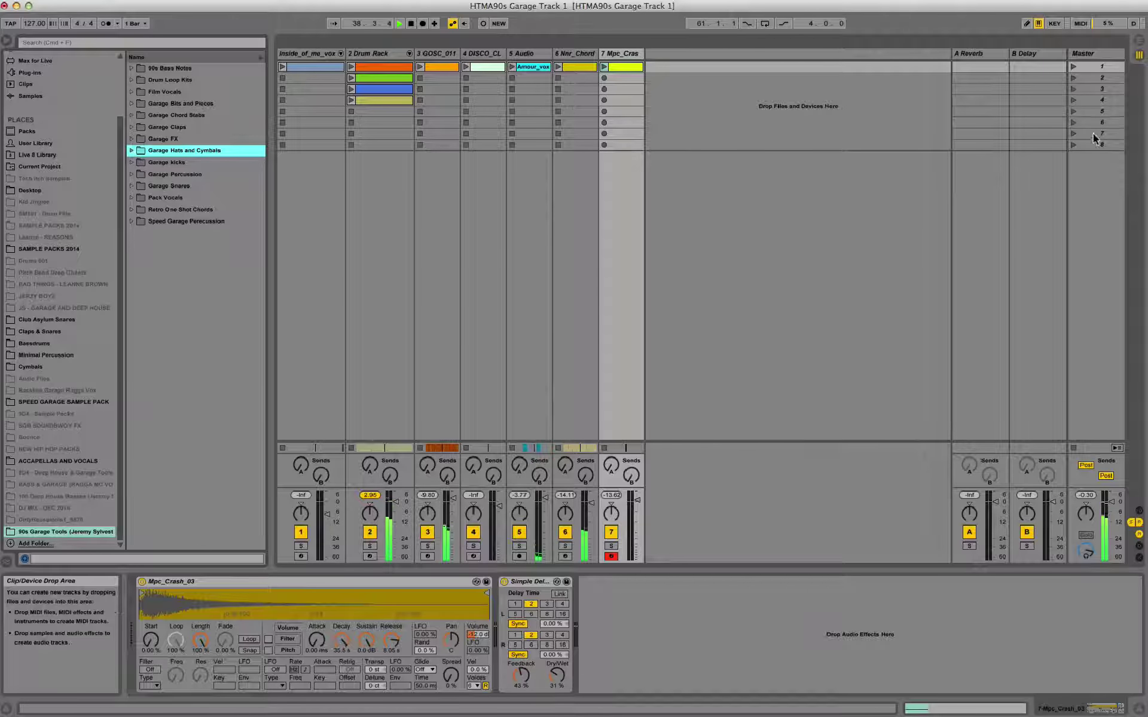
- Select the Inside_of_me_vox track and set its volume to about -5 dB in the session mixer
left_click(1135, 43)
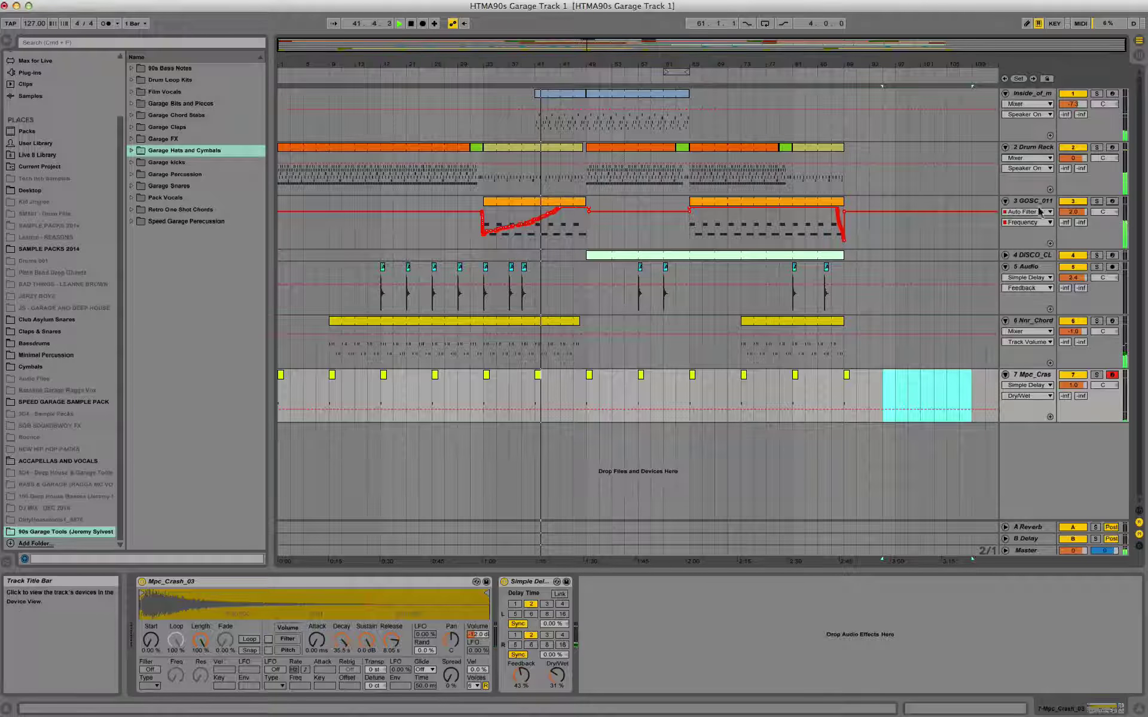
left_click(1033, 93)
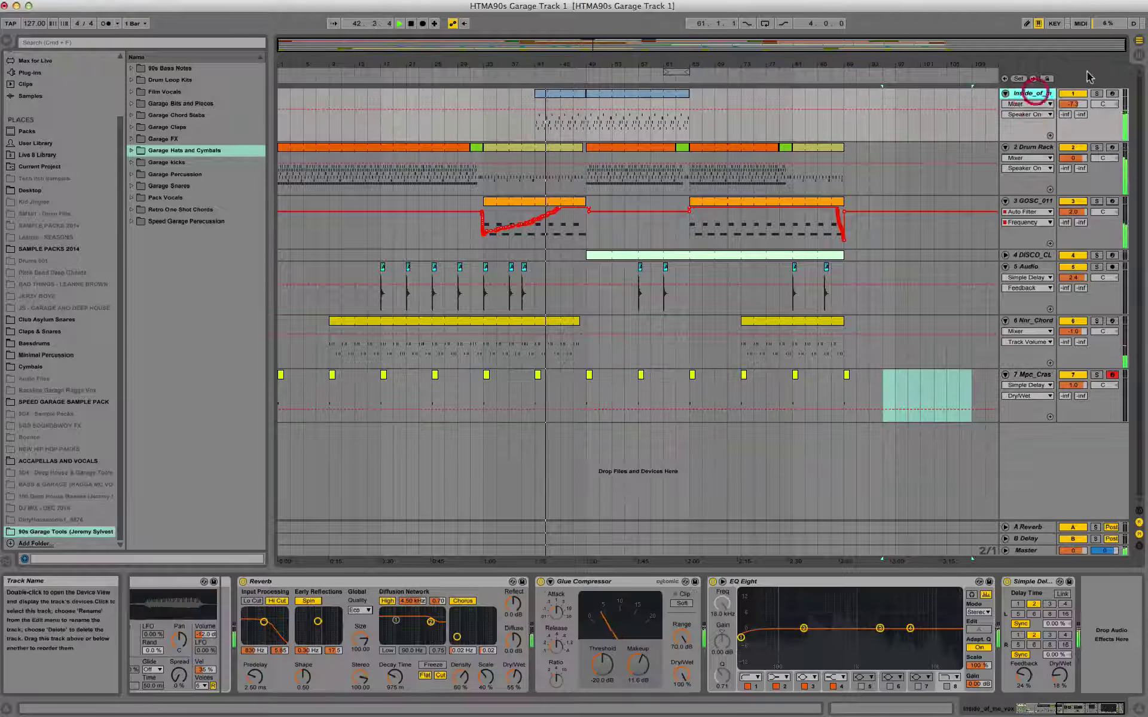
left_click(1137, 53)
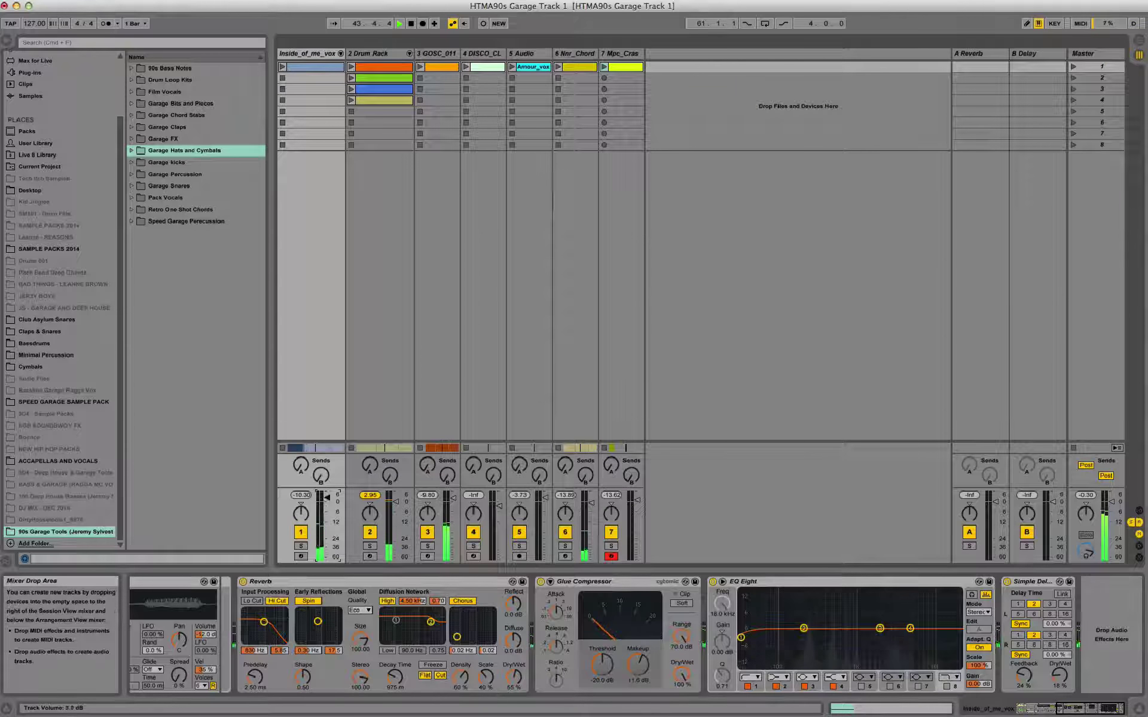
mouse_move(327, 508)
left_mouse_down()
mouse_move(327, 495)
mouse_move(327, 509)
left_mouse_up()
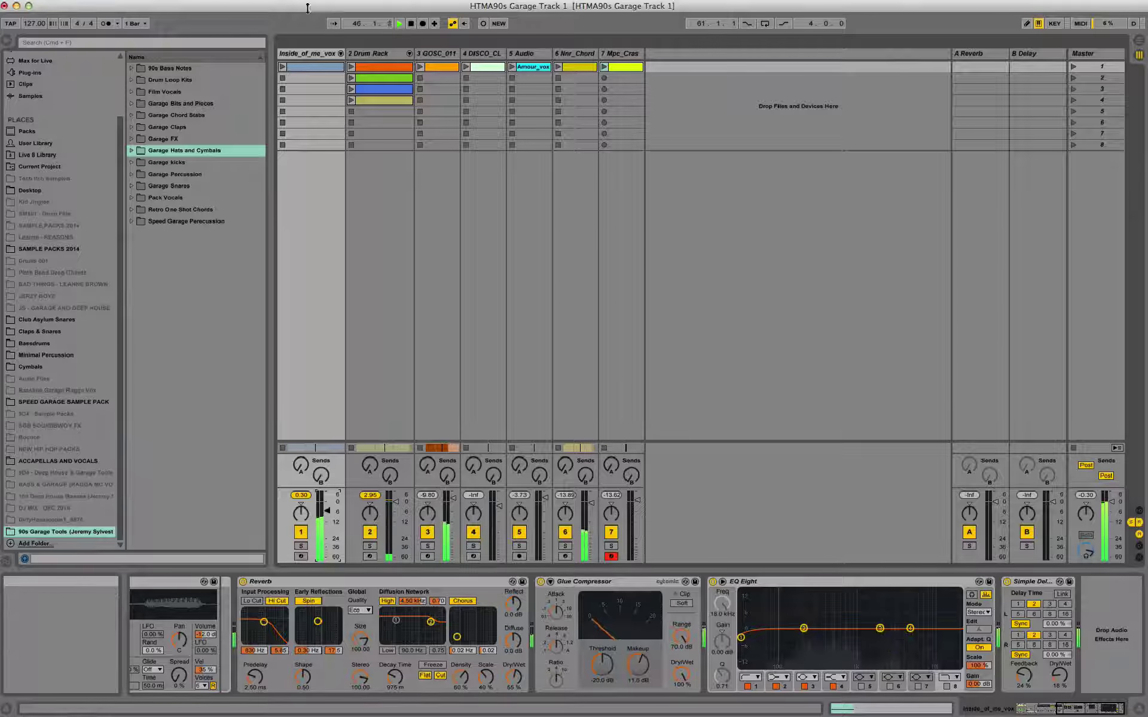
- Add an Auto Pan audio effect to the end of the Inside_of_me_vox track's device chain
left_click(308, 54)
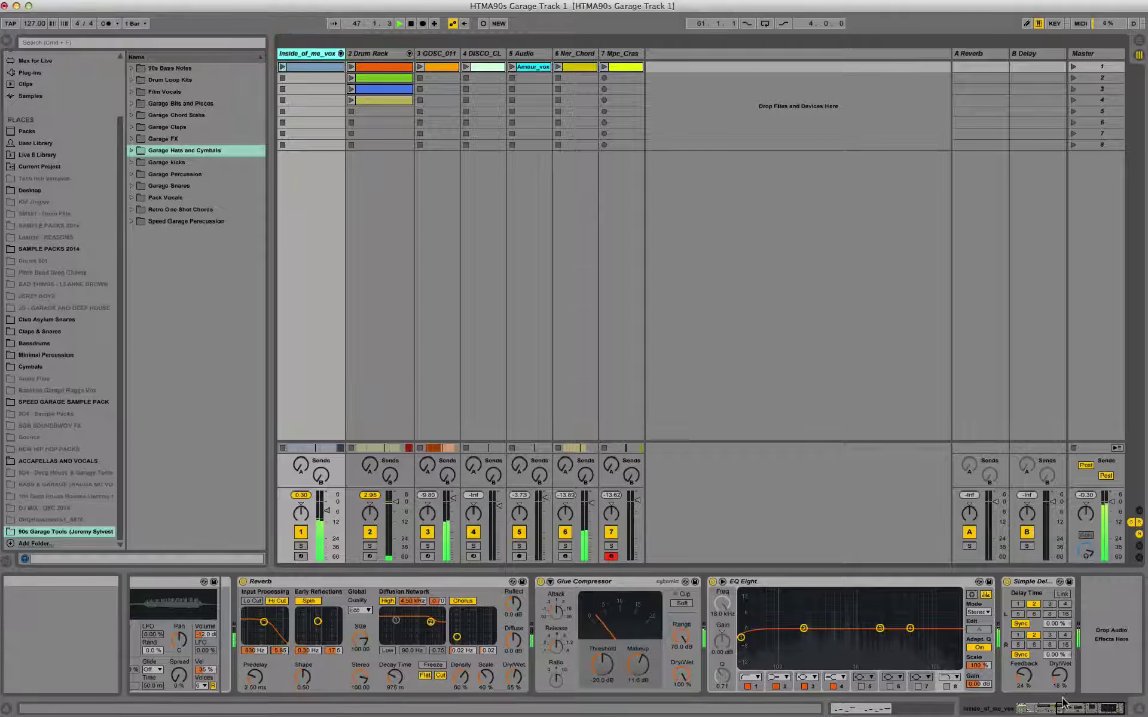
left_click(1098, 708)
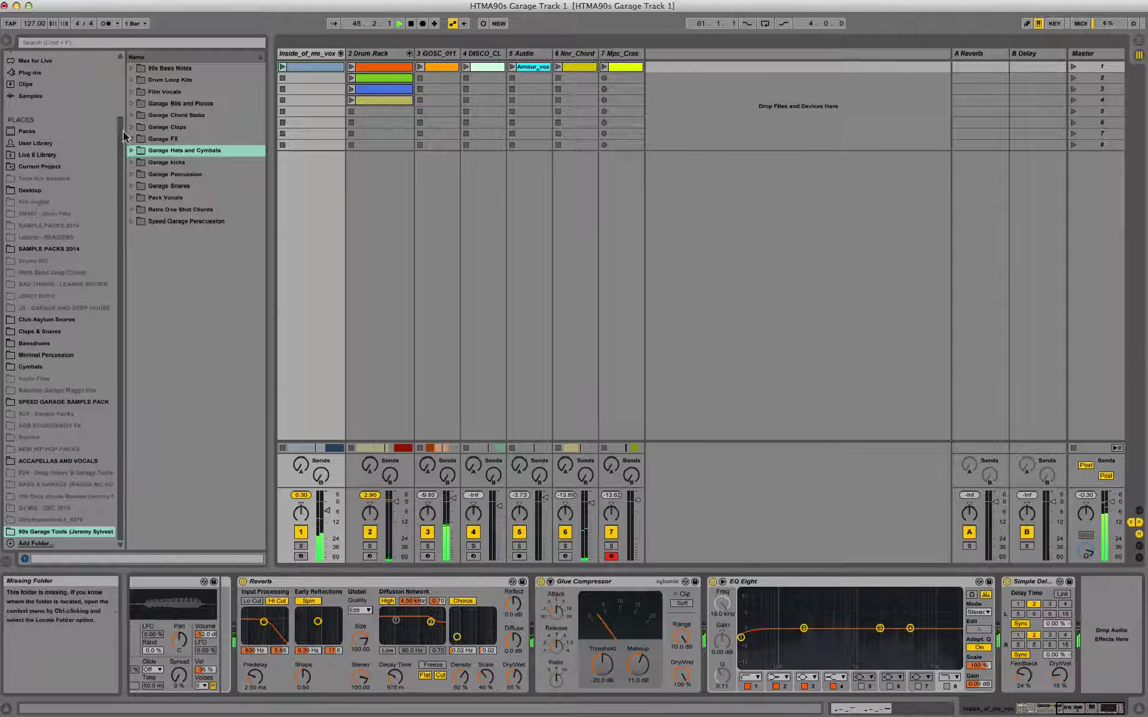
left_click_drag(121, 128, 122, 76)
left_click(56, 100)
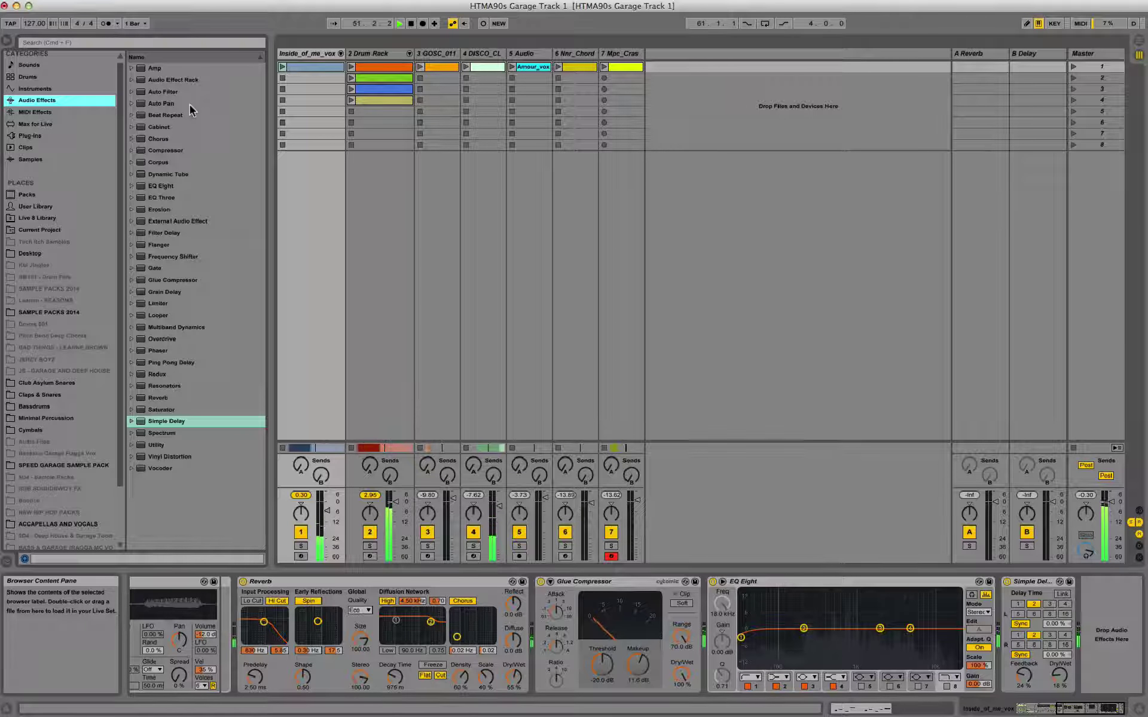
left_click(171, 103)
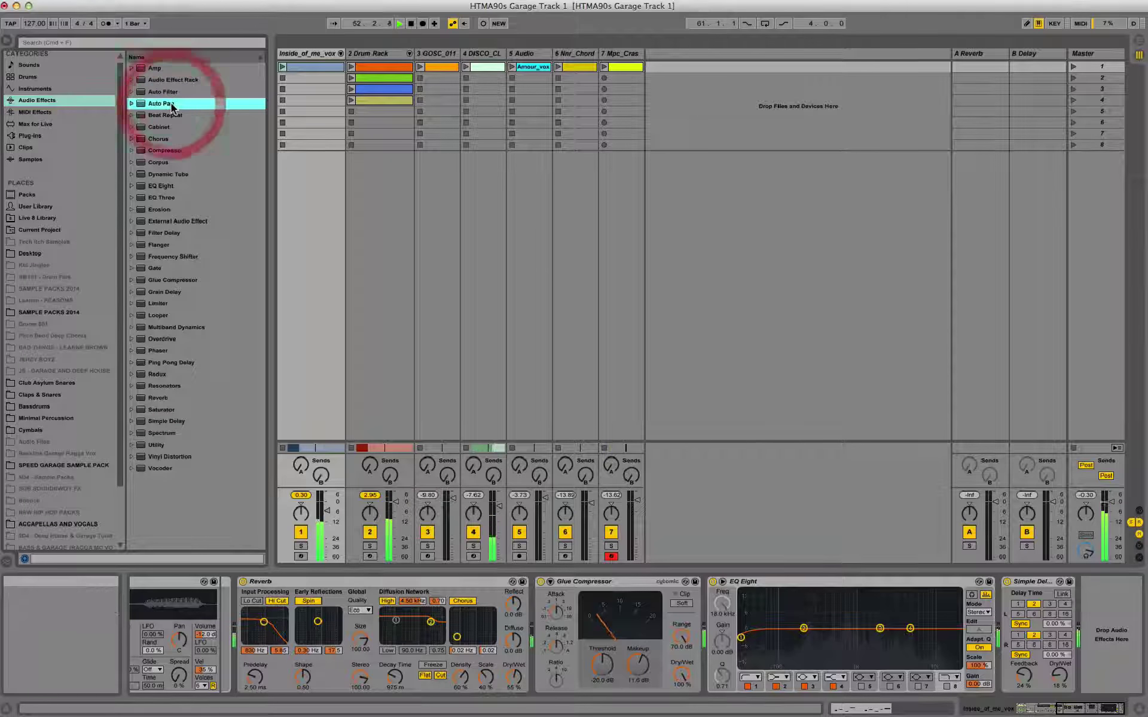
double_click(171, 104)
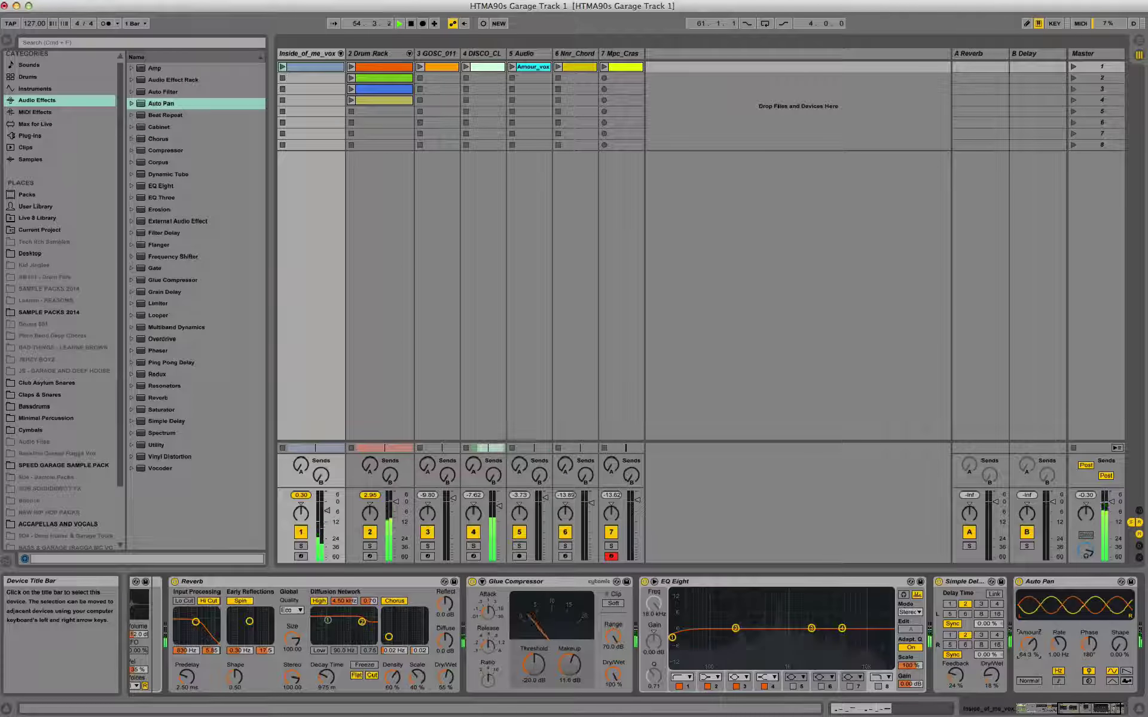
- Set the vocal's Auto Pan to about 38% amount and 3 Hz rate, soloing the track to hear it and unsoloing it again
left_click_drag(1028, 644, 1029, 661)
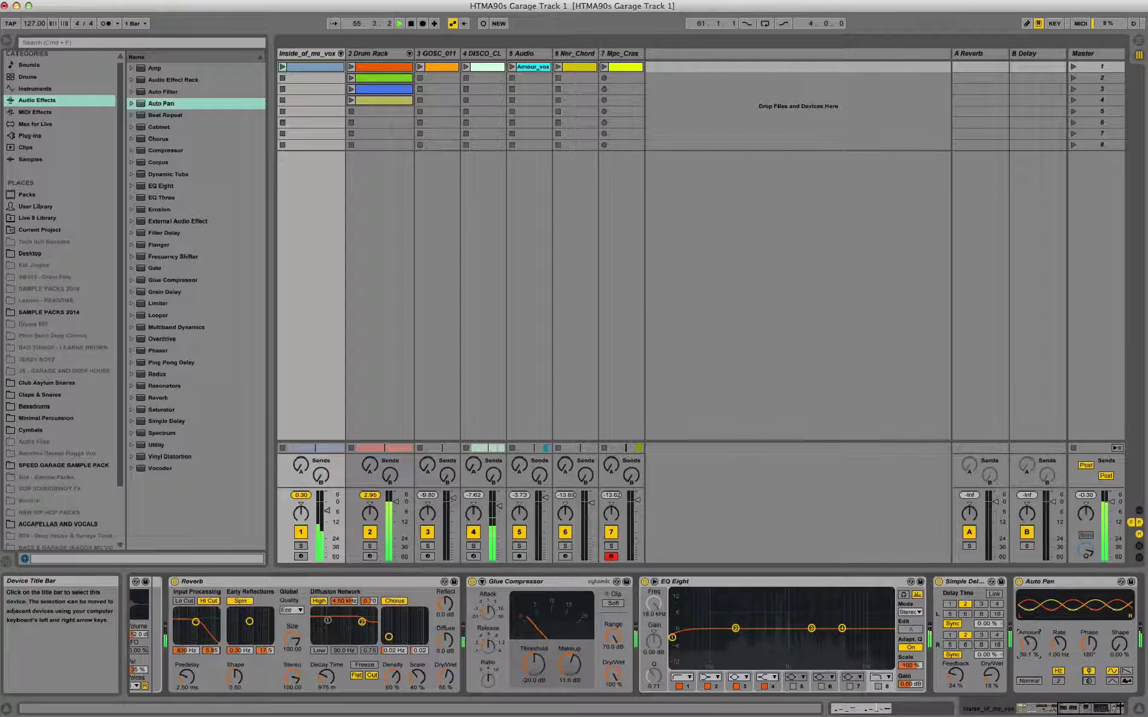
left_click(301, 546)
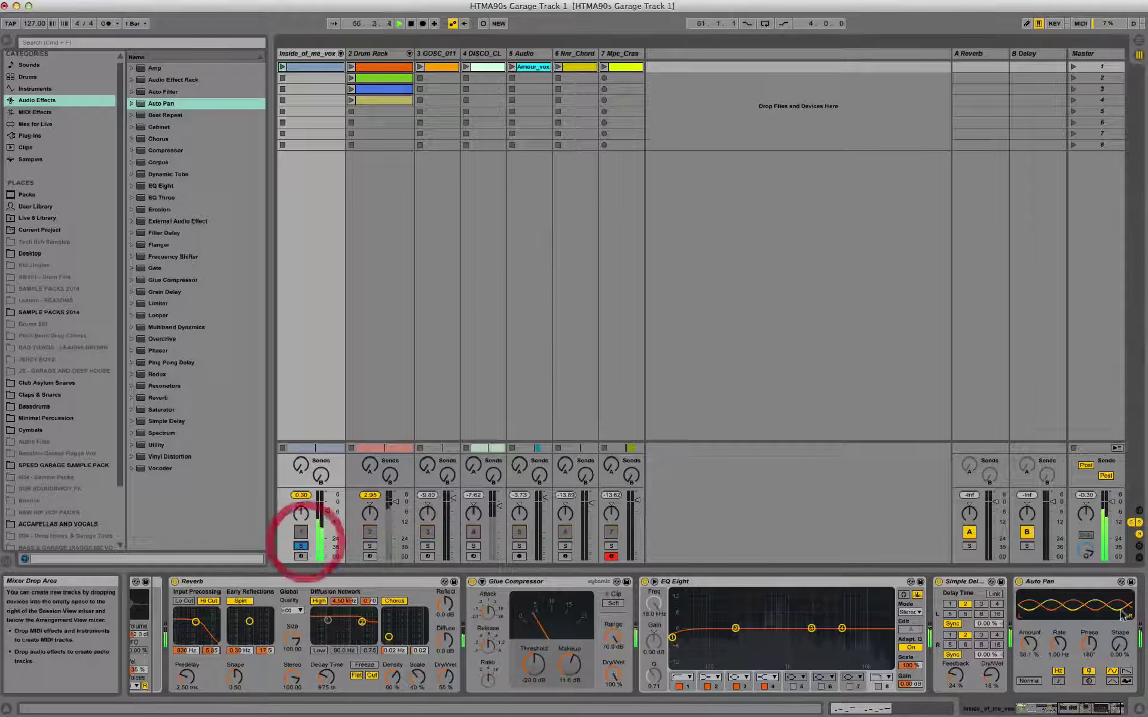
mouse_move(1054, 647)
left_mouse_down()
mouse_move(1054, 619)
mouse_move(1054, 643)
left_mouse_up()
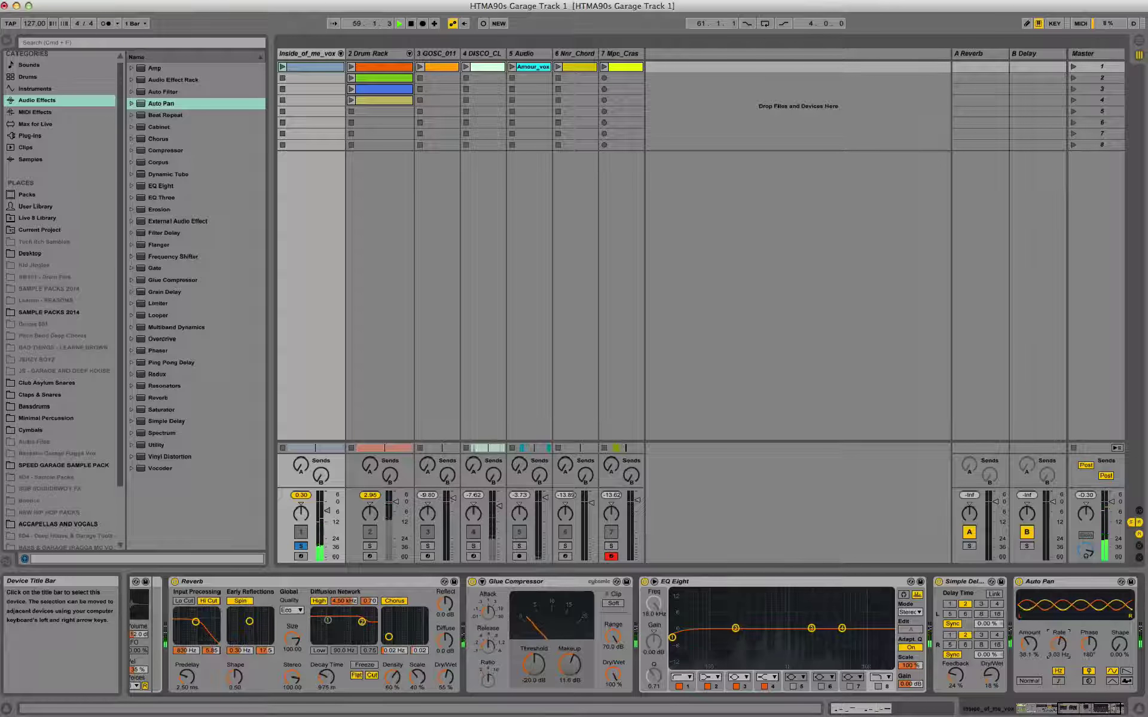
left_click(301, 546)
left_click(1085, 710)
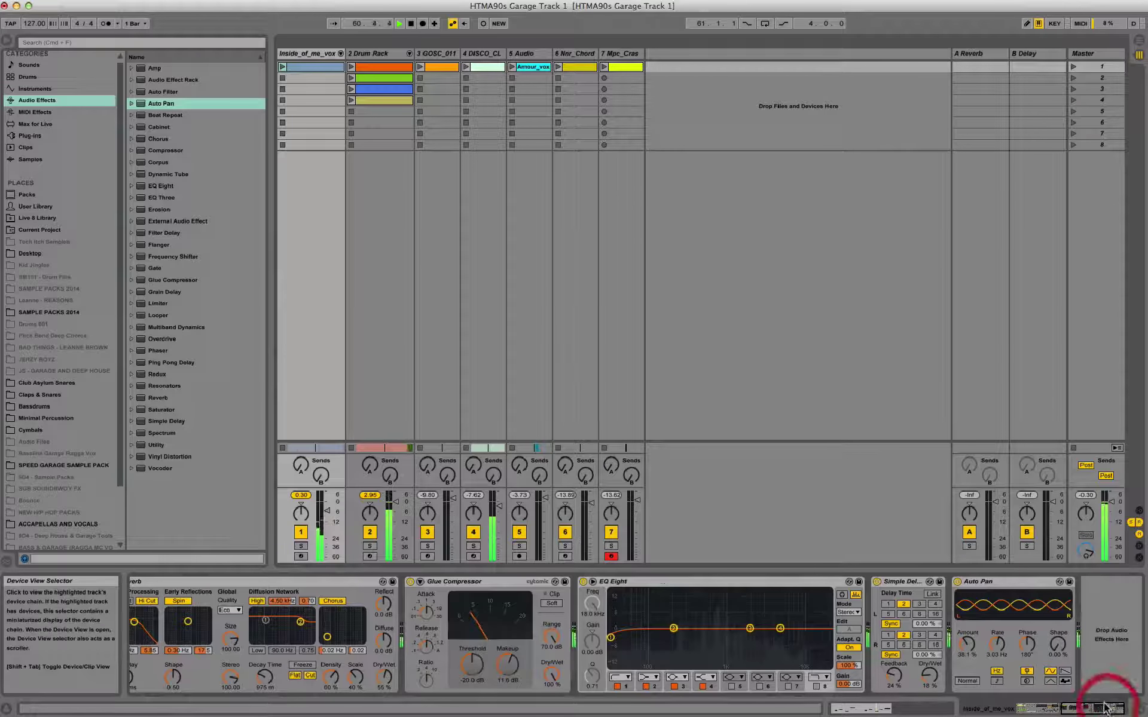
- Return to the arrangement view and close the Force Quit Applications window without quitting anything
key("Tab")
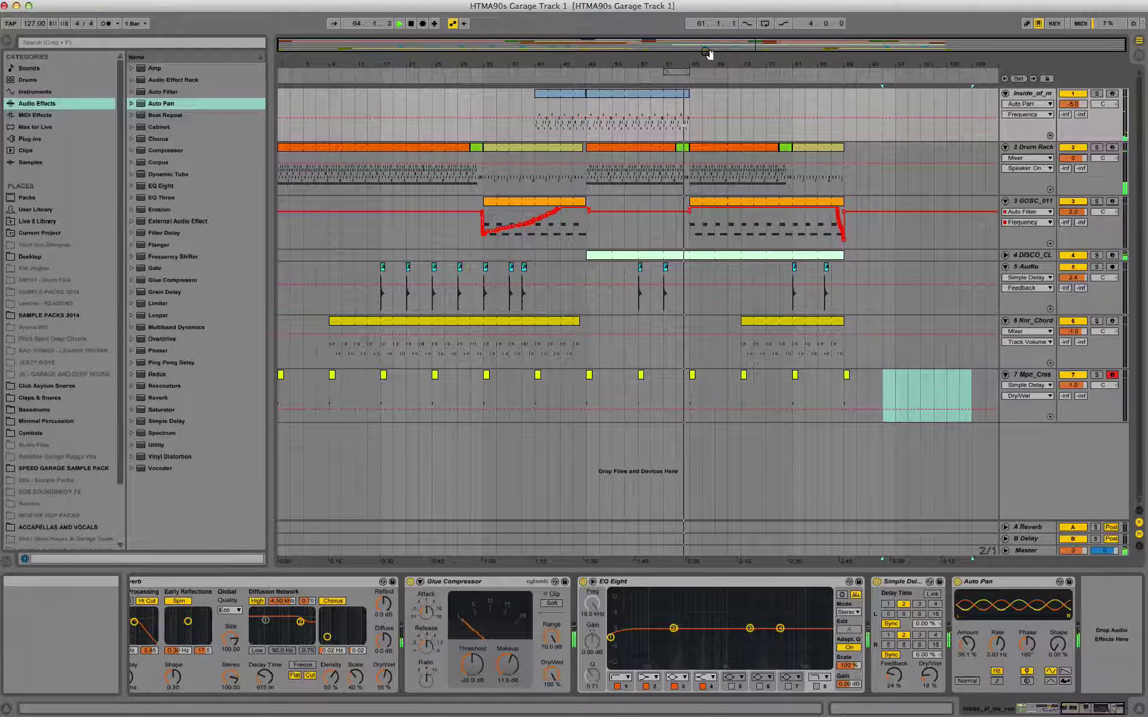
mouse_move(717, 64)
left_mouse_down()
mouse_move(717, 455)
mouse_move(717, 65)
left_mouse_up()
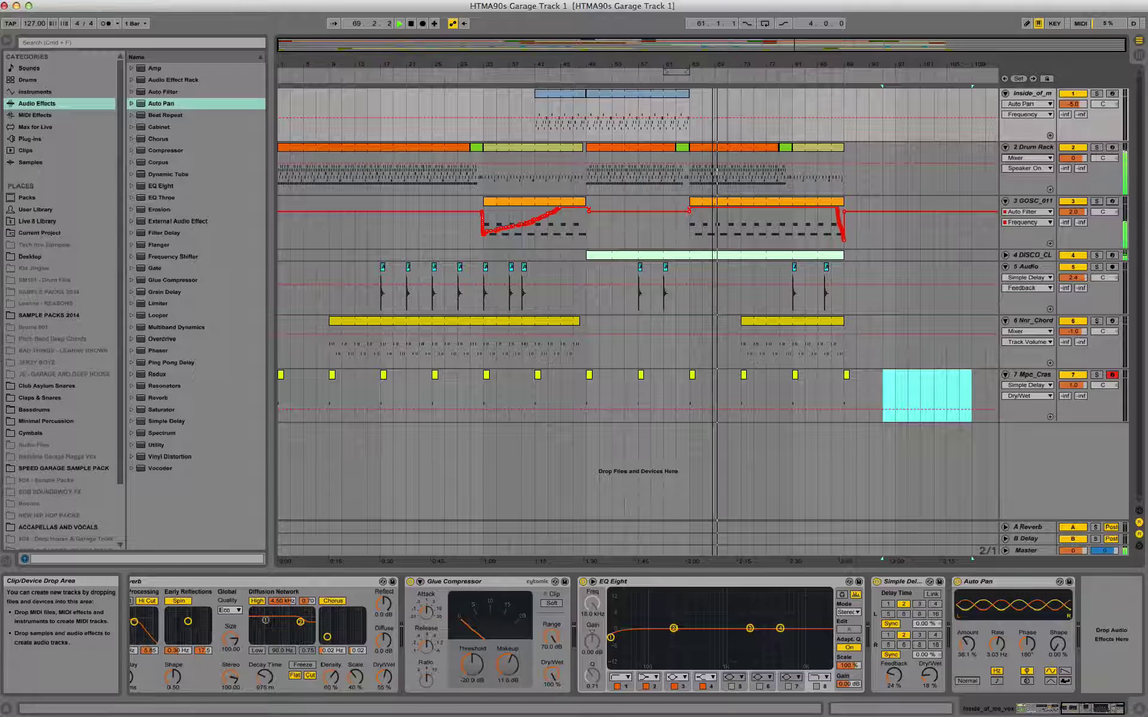
key("super+alt+Escape")
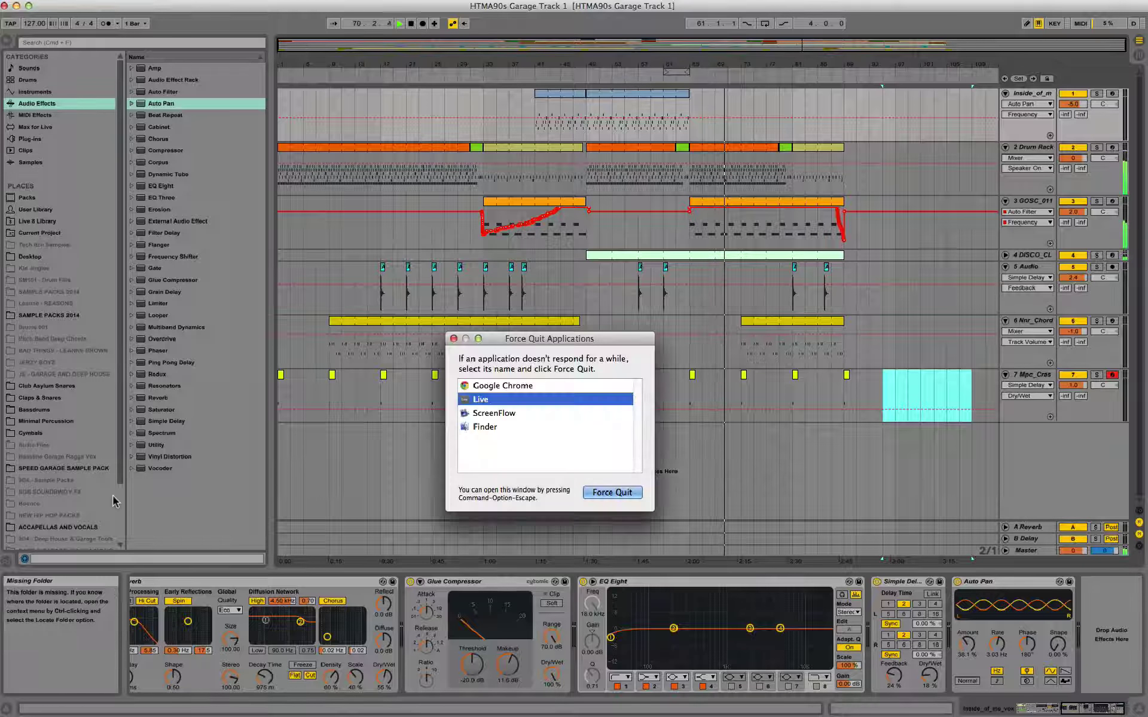
left_click(453, 338)
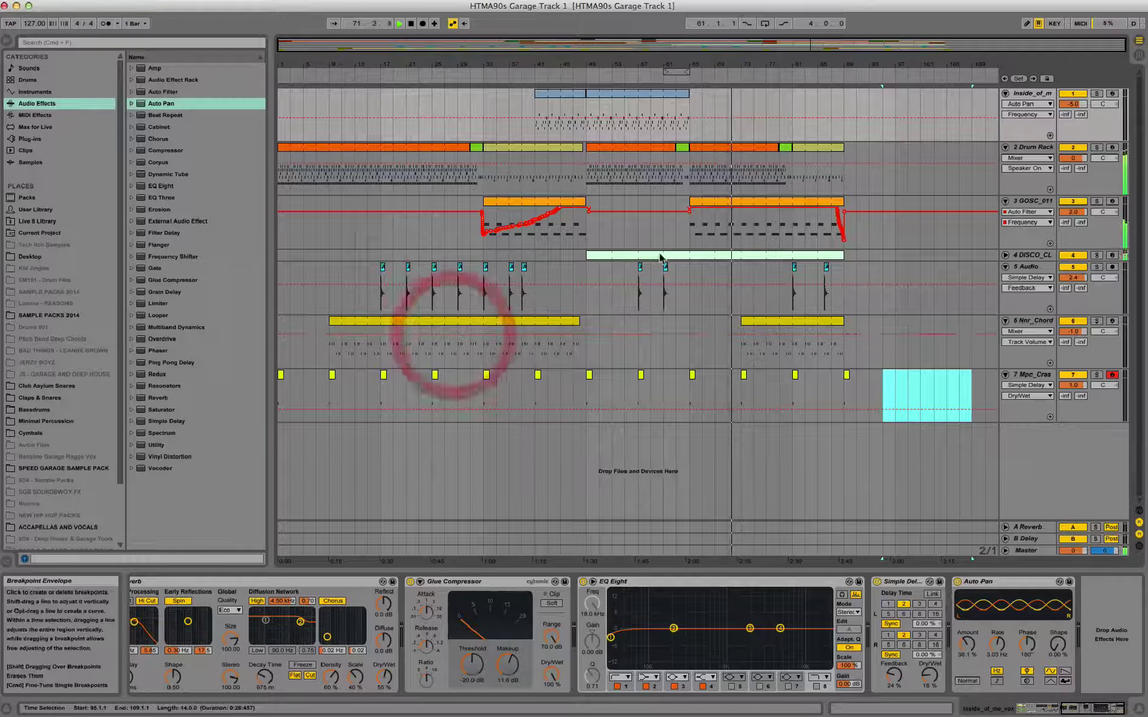
- Select the GOSC_011 clip at bar 65, stop the playback, and restart it from about bar 61
left_click(709, 203)
key("space")
key("space")
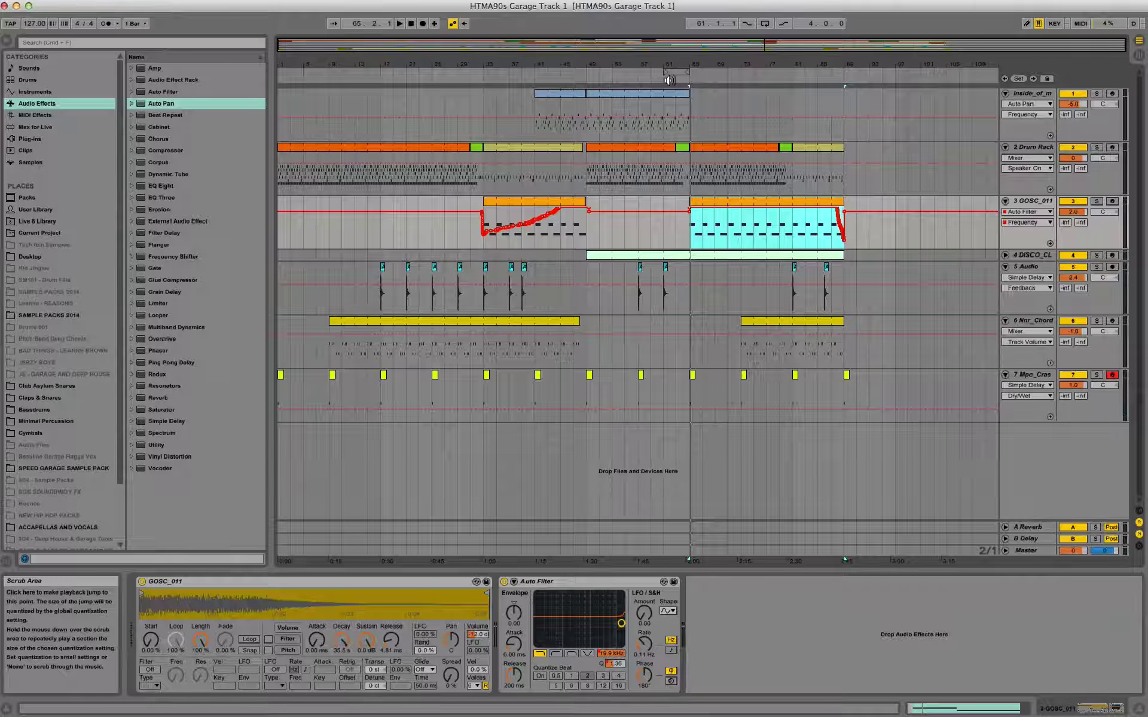
left_click_drag(740, 65, 741, 83)
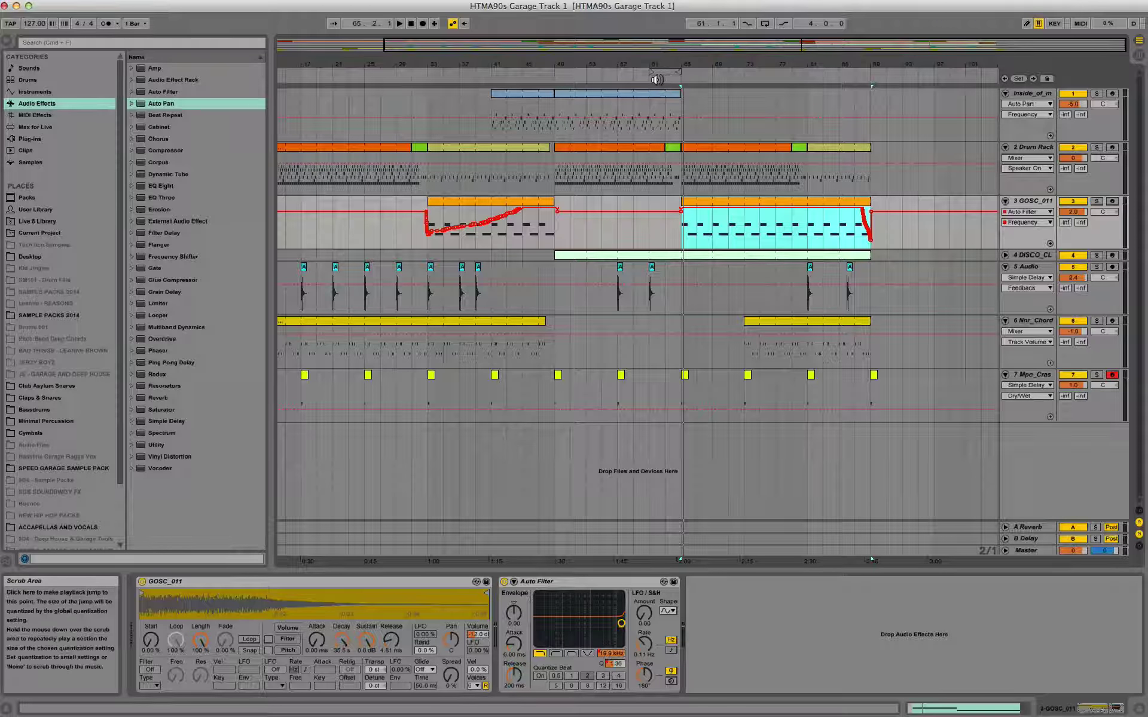
left_click(657, 78)
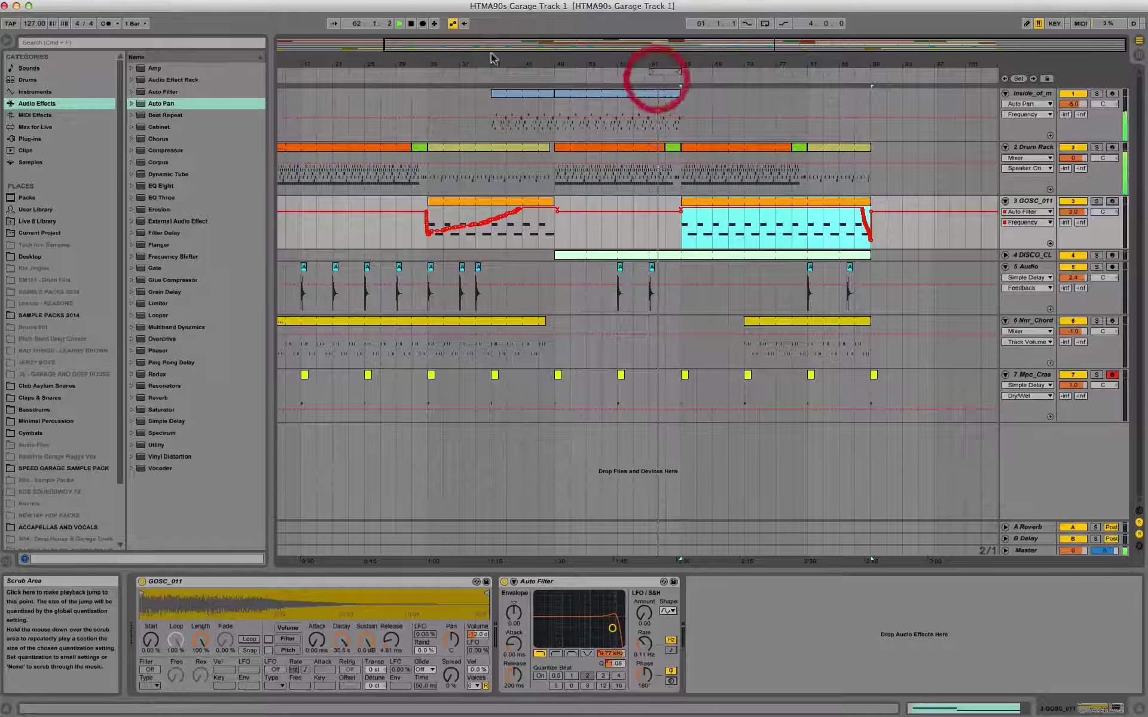
- Stop the recording, disarm the Mpc_Cras track, and undo the clip recorded onto it
left_click(422, 23)
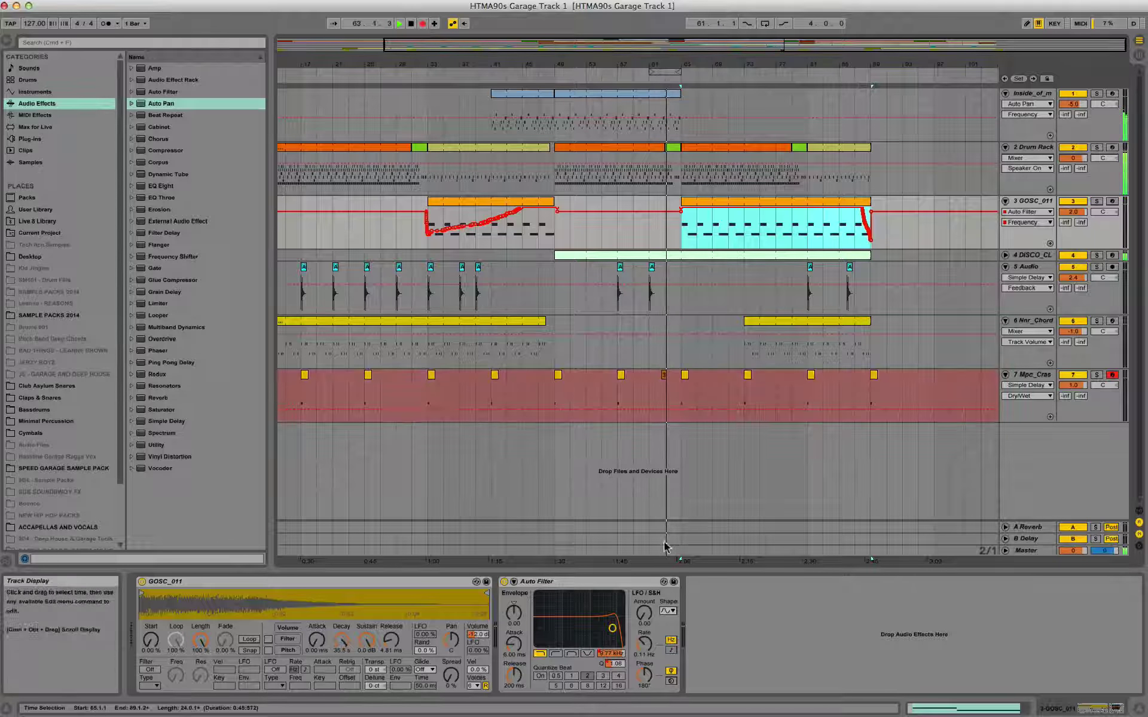
key("space")
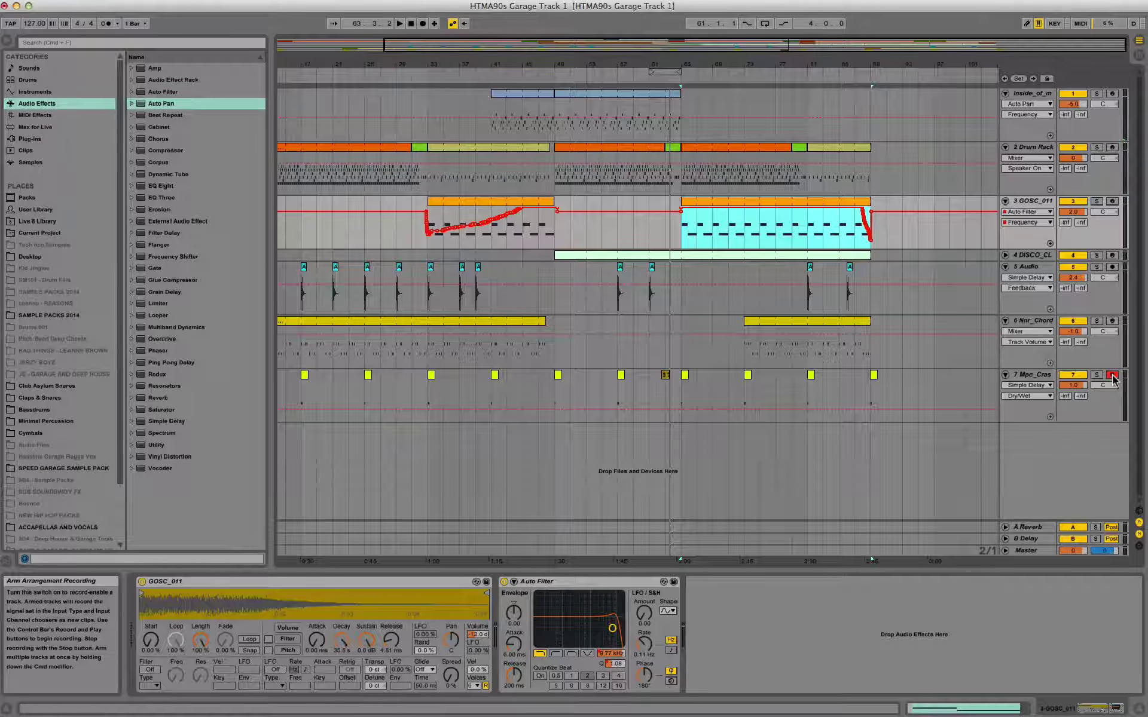
left_click(1113, 377)
left_click(81, 6)
left_click(90, 17)
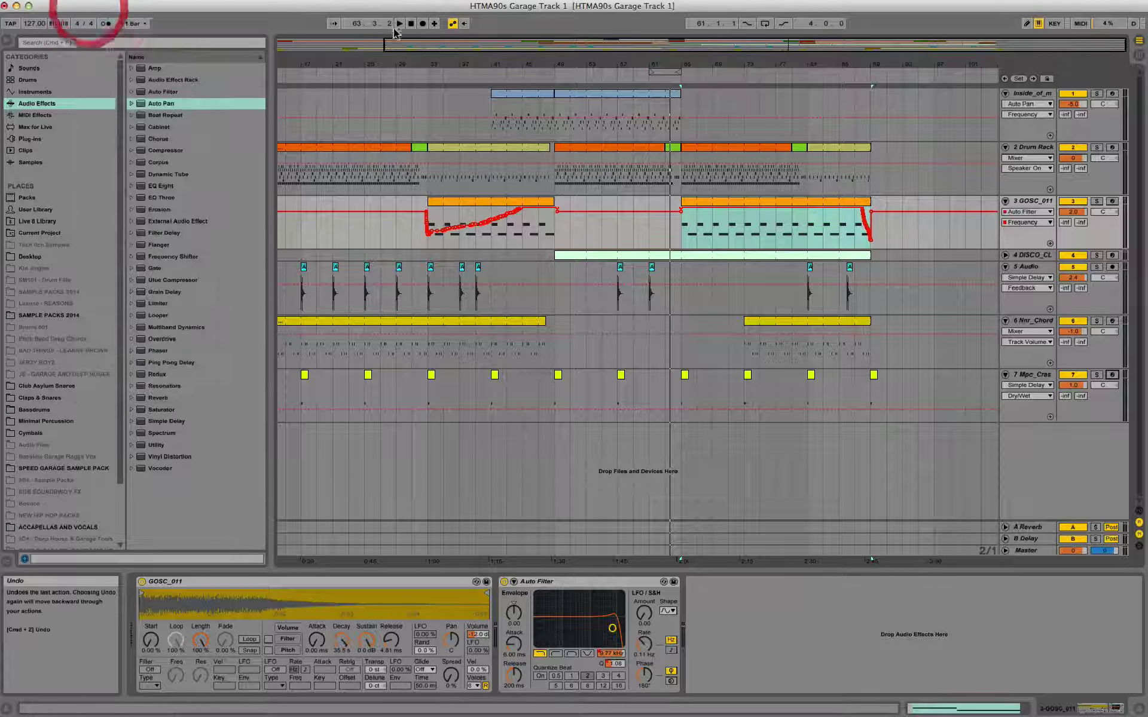
- Play from about bar 59 and record GOSC_011 Auto Filter automation closing the cutoff before bar 65, then gradually opening it fully by about bar 80
left_click(632, 75)
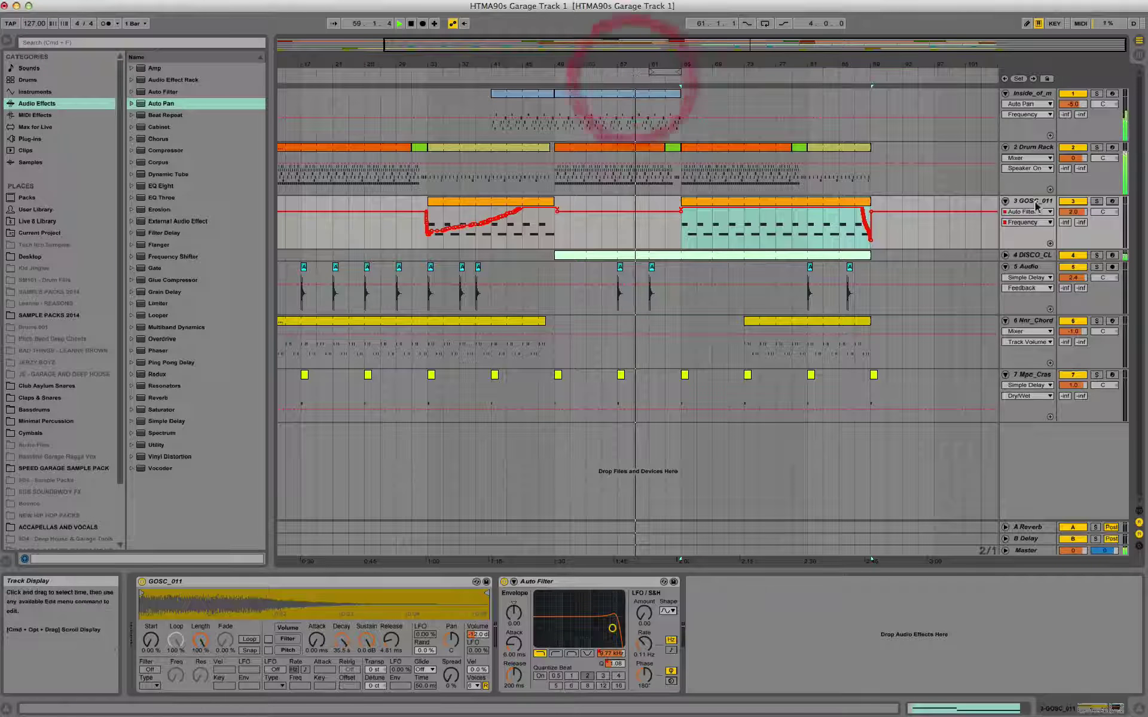
left_click(422, 25)
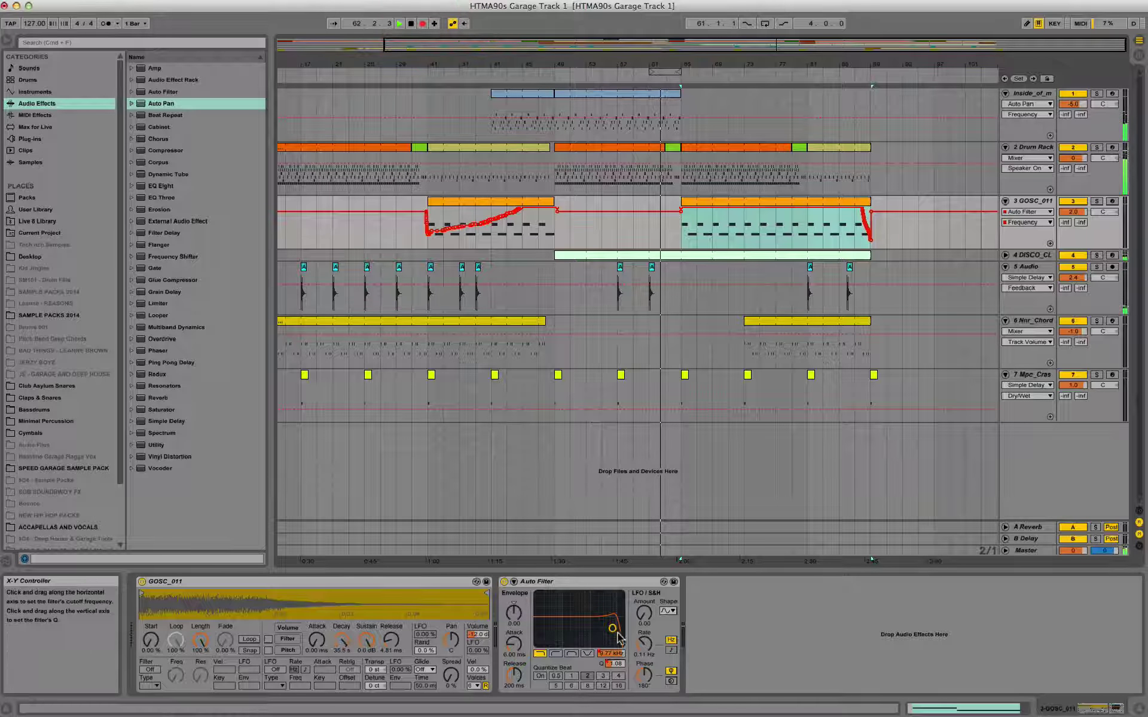
left_click_drag(617, 635, 569, 622)
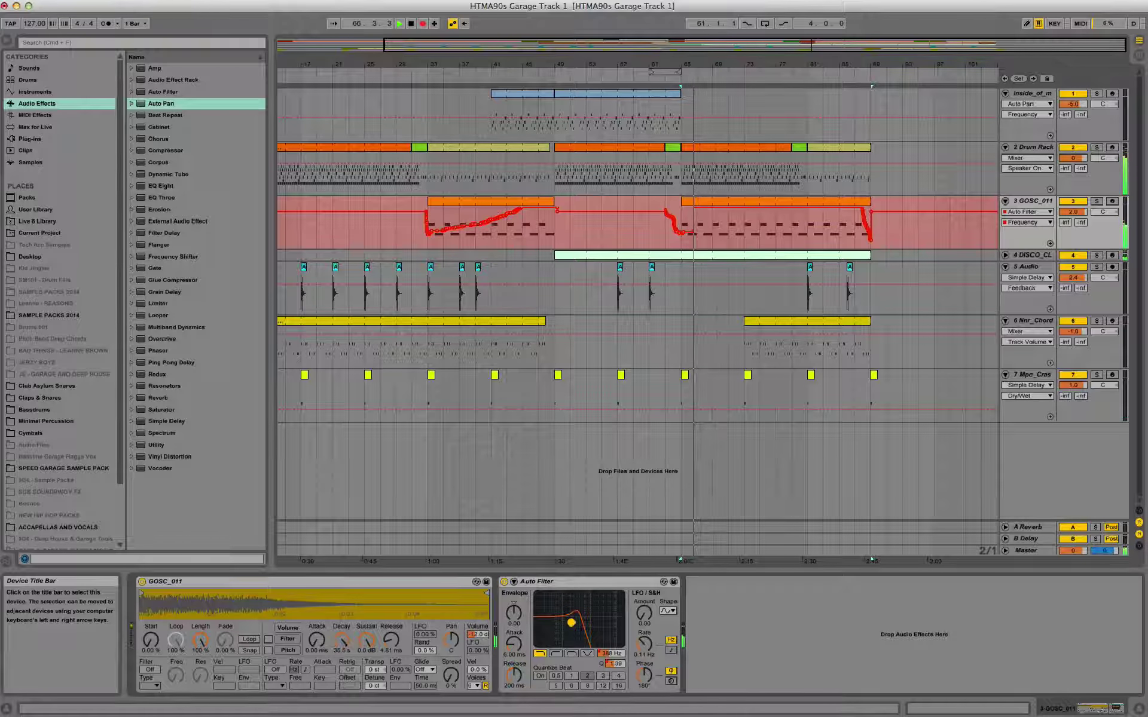
left_click_drag(574, 623, 611, 627)
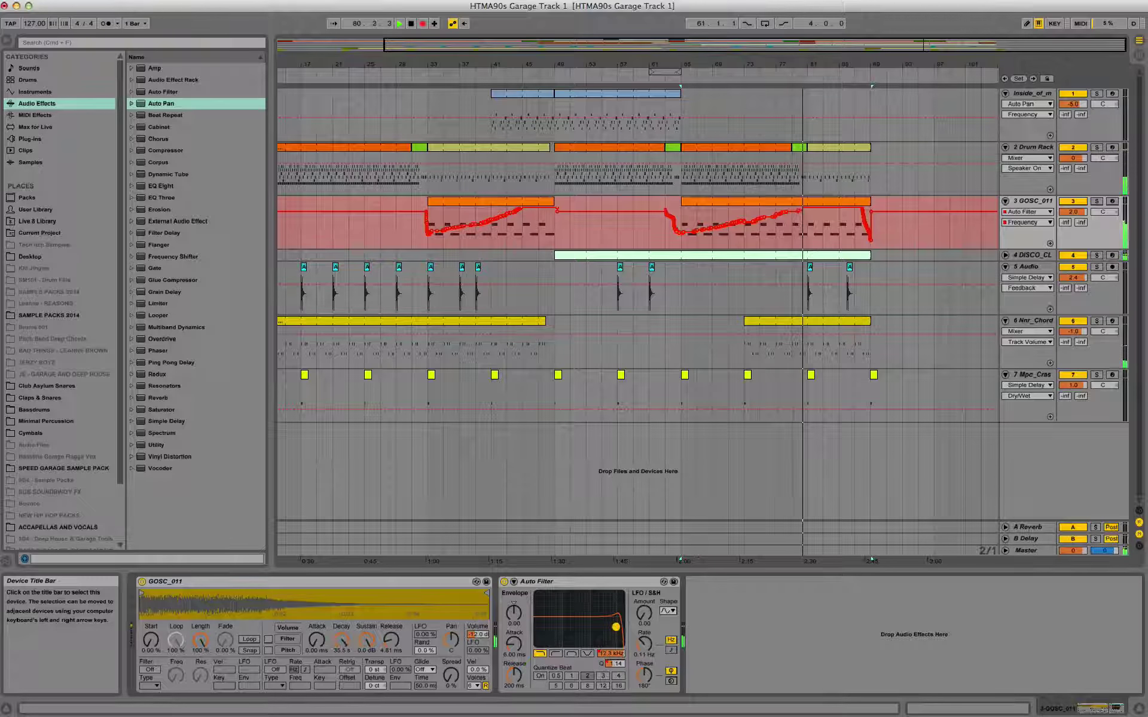
left_click_drag(612, 627, 622, 629)
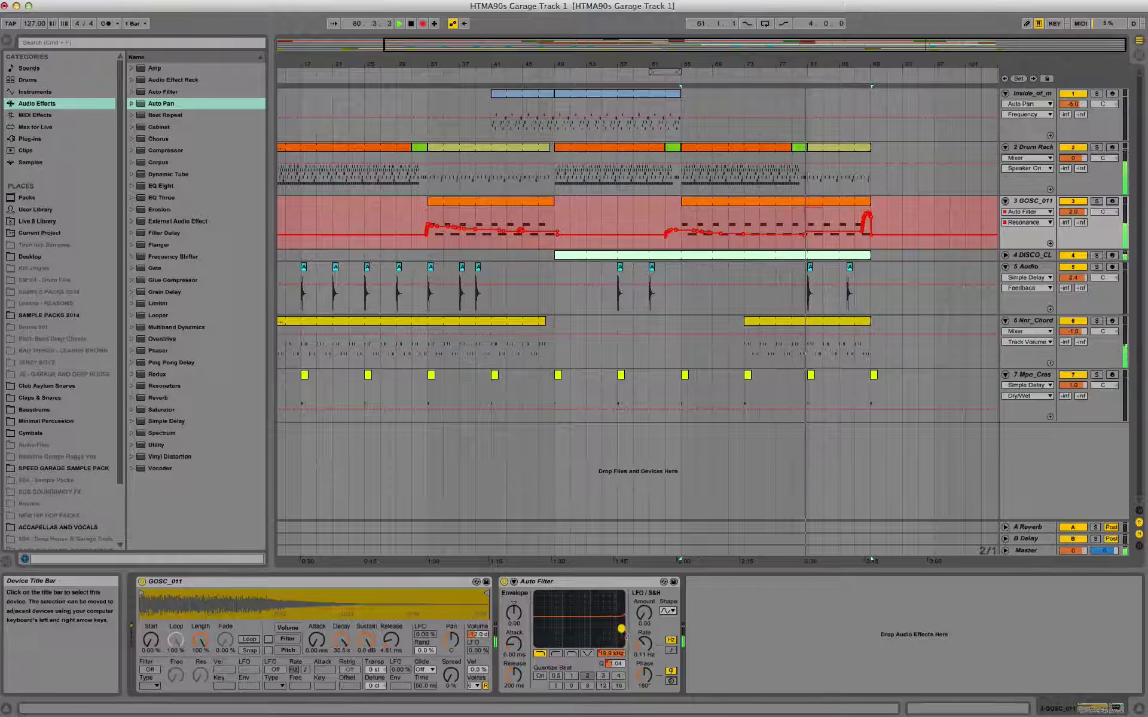
left_click(423, 24)
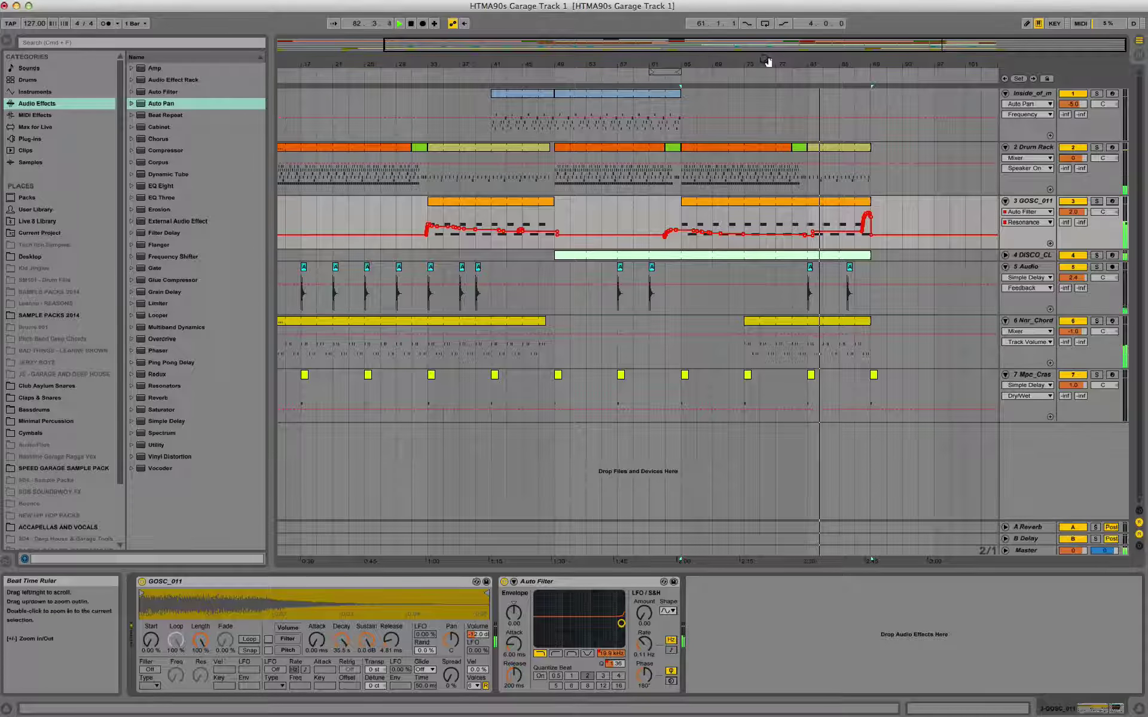
- Record a closing Auto Filter sweep with rising resonance on GOSC_011 from about bar 84 to the end of its clip, then stop playback
left_click(422, 24)
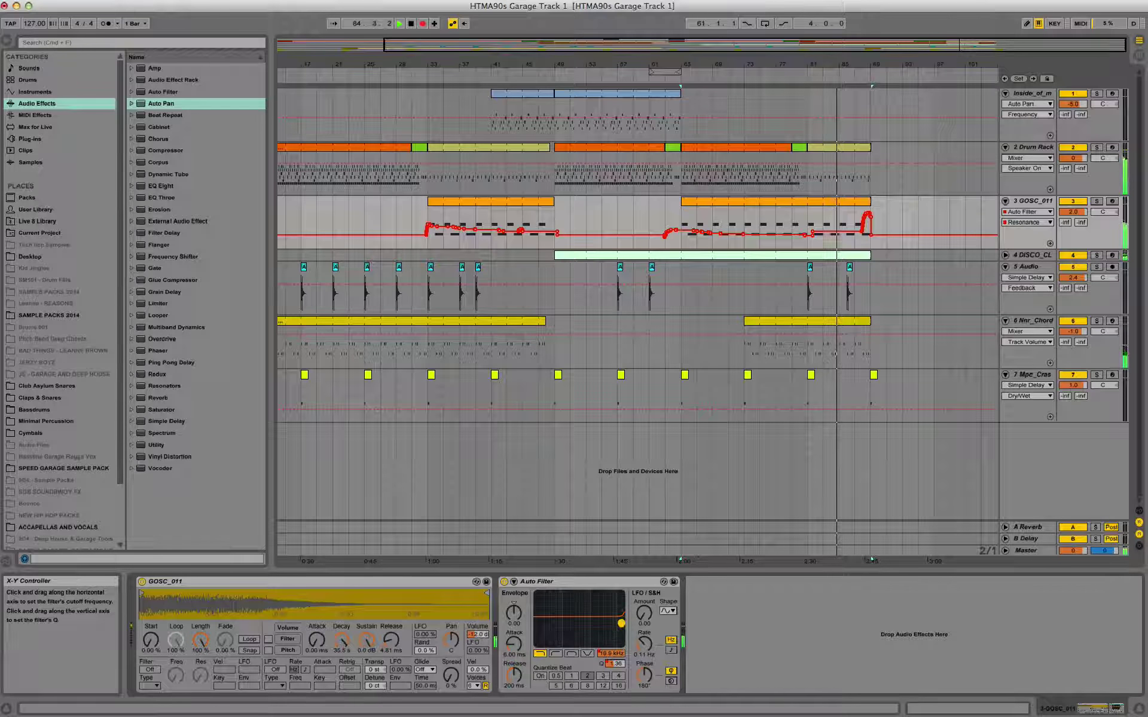
left_click_drag(621, 626, 564, 596)
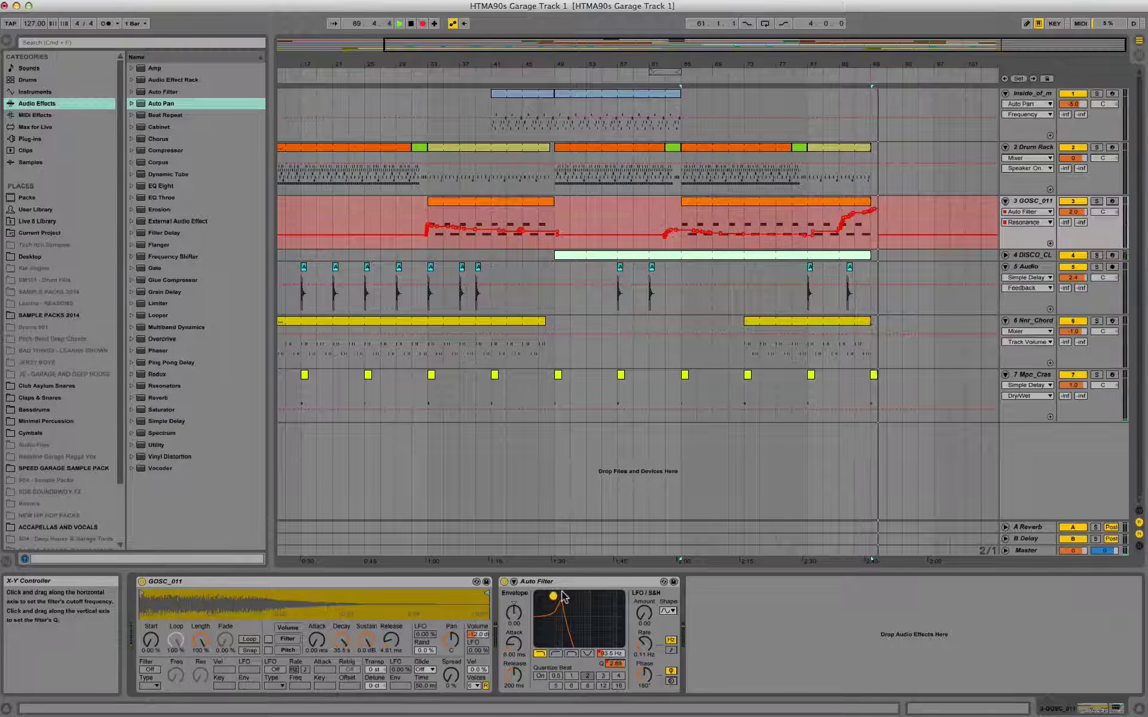
key("space")
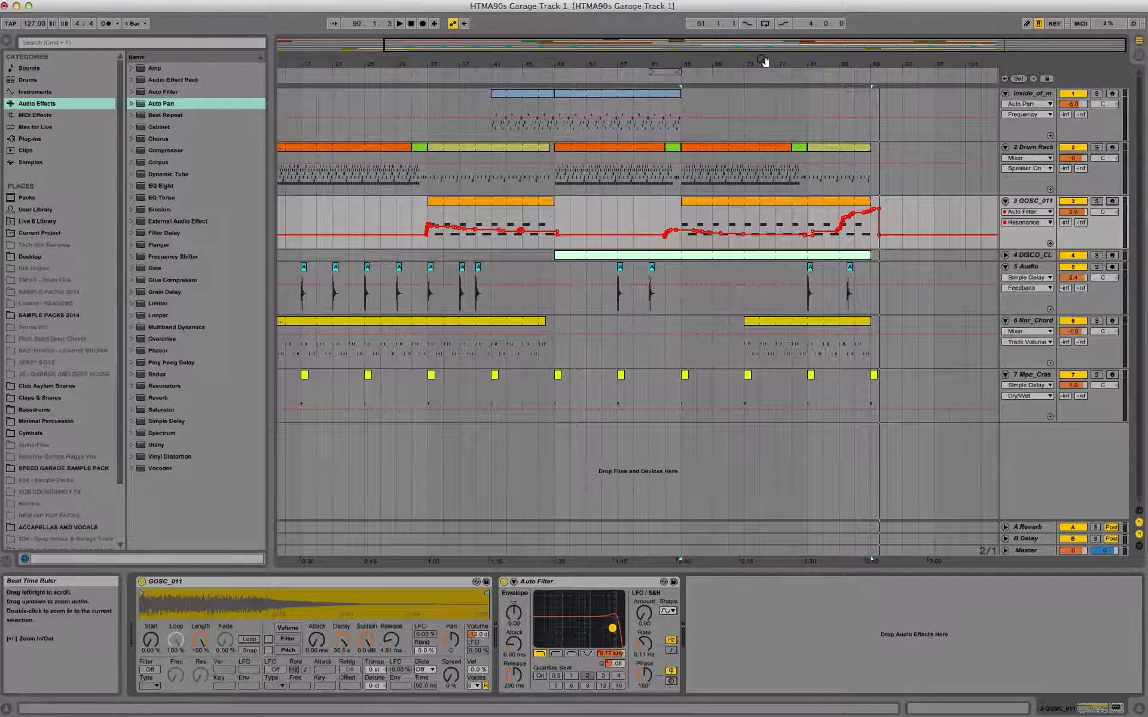
left_click_drag(771, 61, 836, 62)
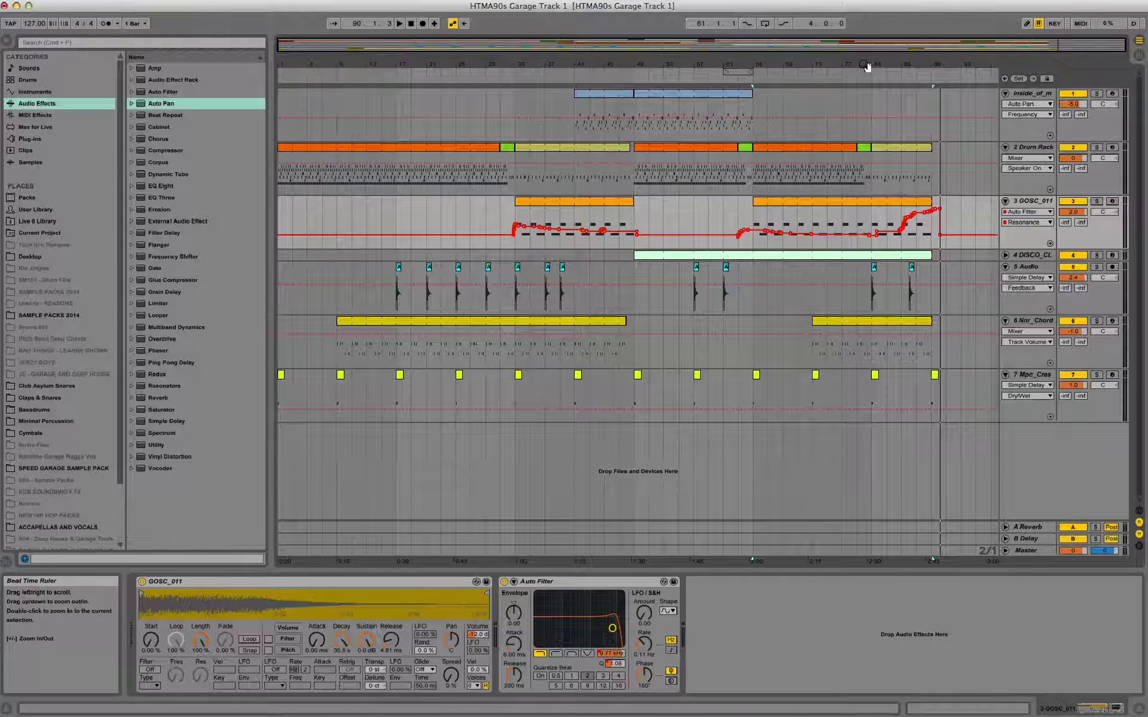
mouse_move(868, 67)
left_mouse_down()
mouse_move(867, 89)
mouse_move(868, 65)
left_mouse_up()
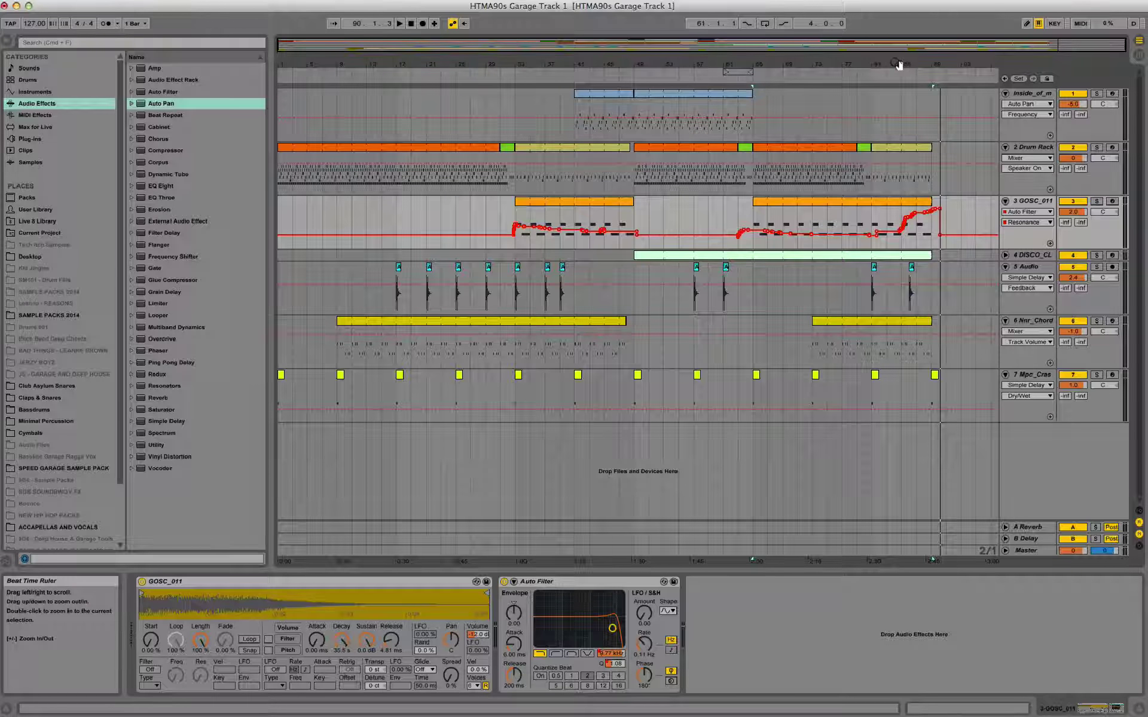